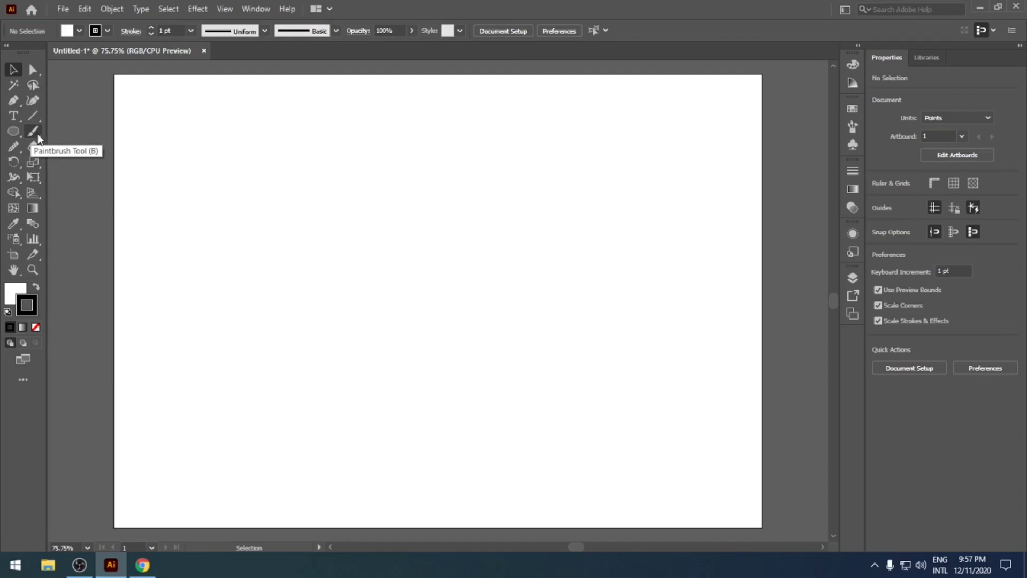
Step: Detach the Paintbrush tool group as a floating vertical toolbar and place it beside the main tools
{"action": "left_click", "coordinate": [37, 134]}
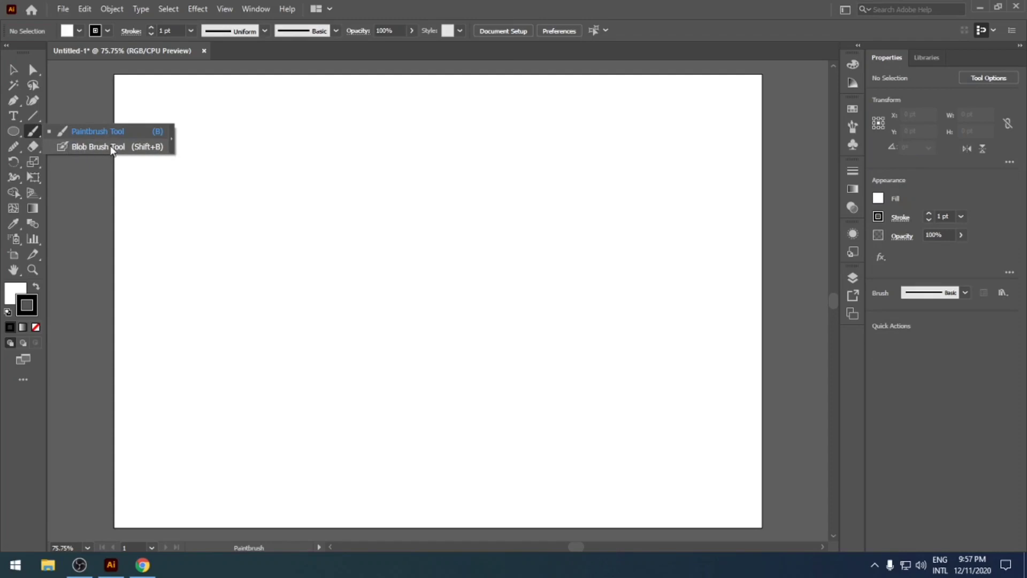
{"action": "left_click", "coordinate": [172, 138]}
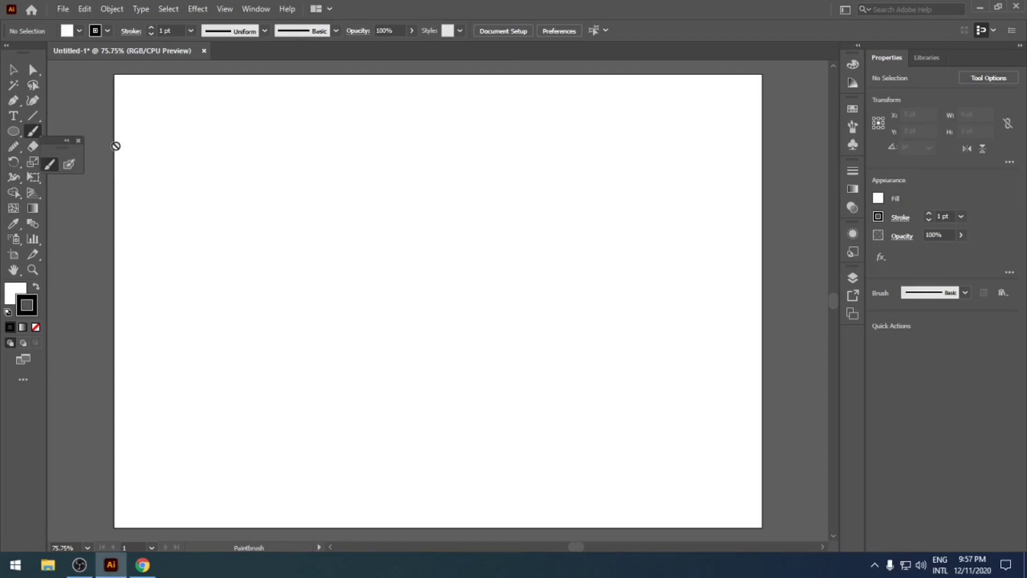
{"action": "left_click", "coordinate": [66, 140]}
{"action": "left_click_drag", "start_coordinate": [53, 145], "coordinate": [78, 147]}
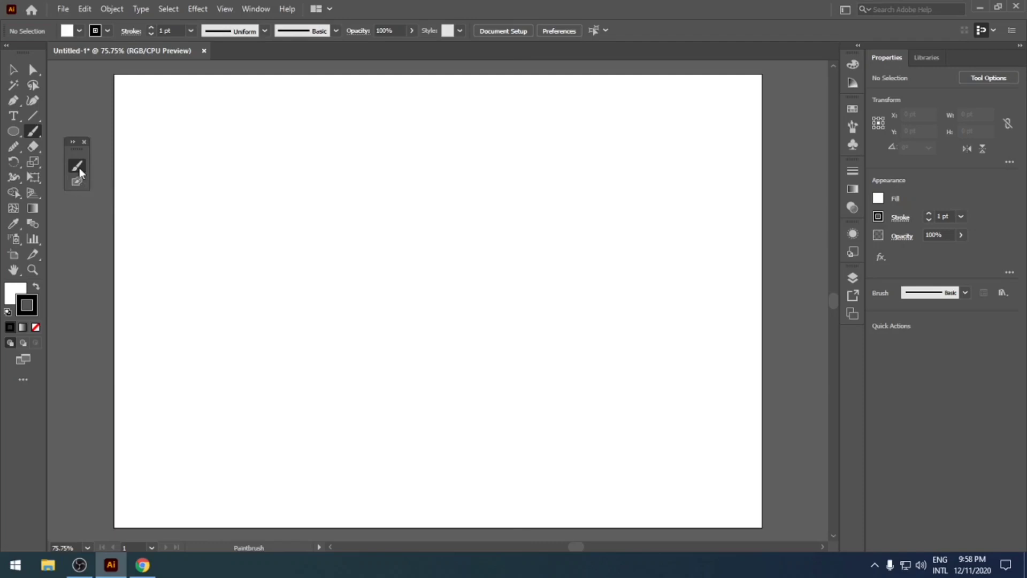
Step: Display the Brushes panel and bring the round and calligraphic brushes at the start of its list into view
{"action": "left_click", "coordinate": [853, 126]}
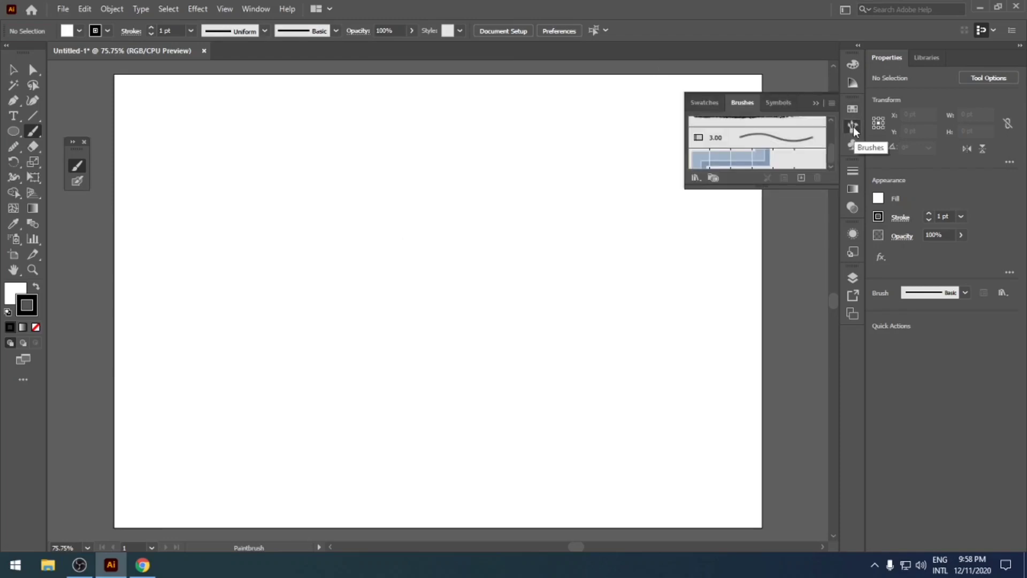
{"action": "left_click", "coordinate": [853, 127]}
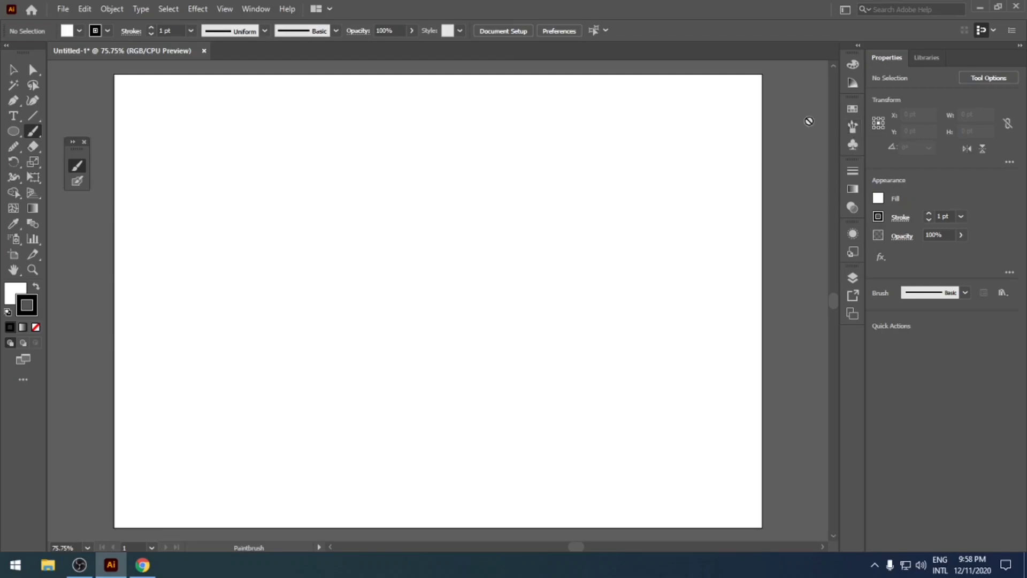
{"action": "left_click", "coordinate": [266, 9]}
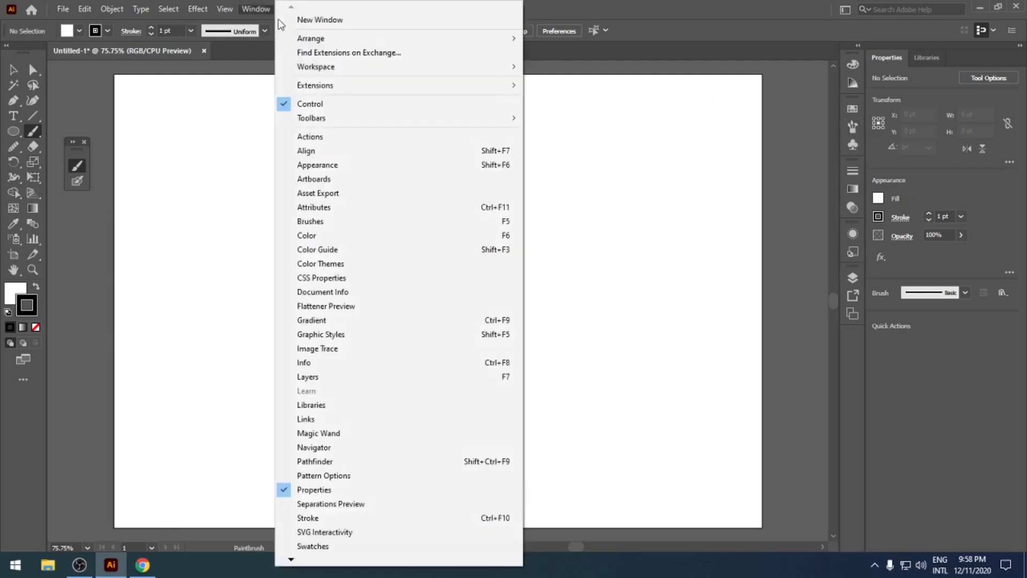
{"action": "left_click", "coordinate": [323, 226]}
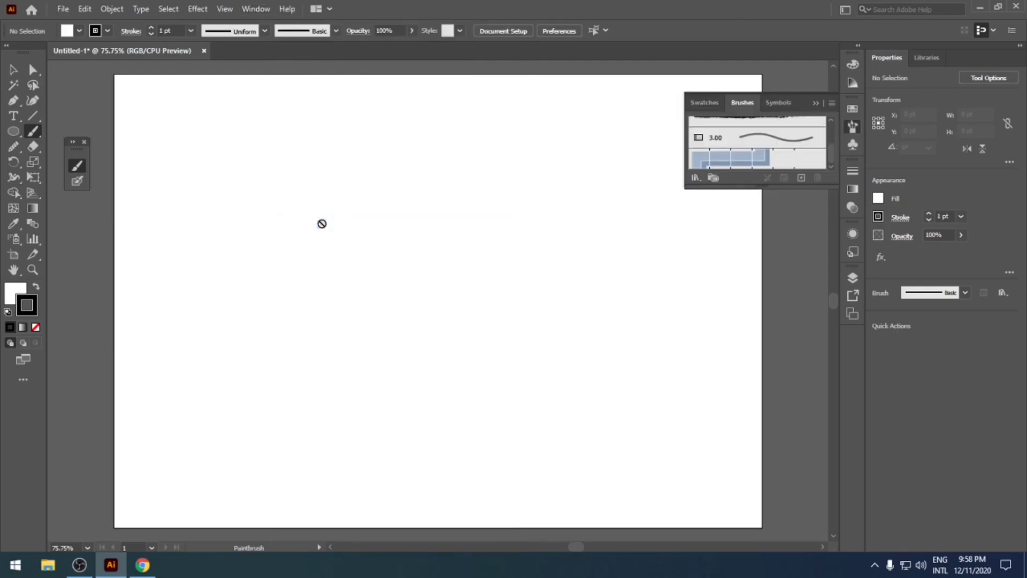
{"action": "left_click_drag", "start_coordinate": [829, 152], "coordinate": [829, 124]}
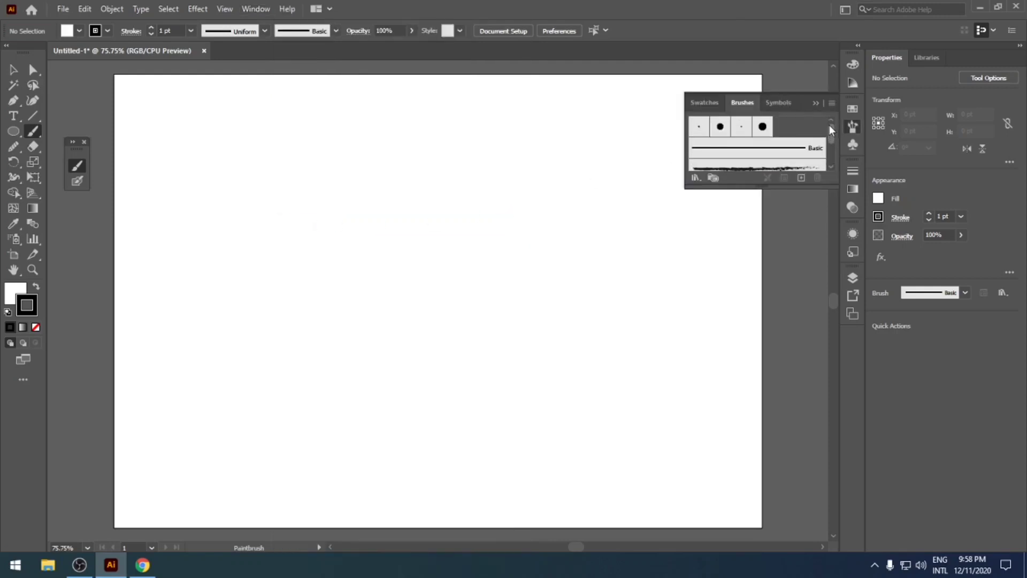
Step: Paint two wavy strokes with the 3 pt. Round brush and a third below them with the 10 pt. Round brush
{"action": "left_click", "coordinate": [697, 128]}
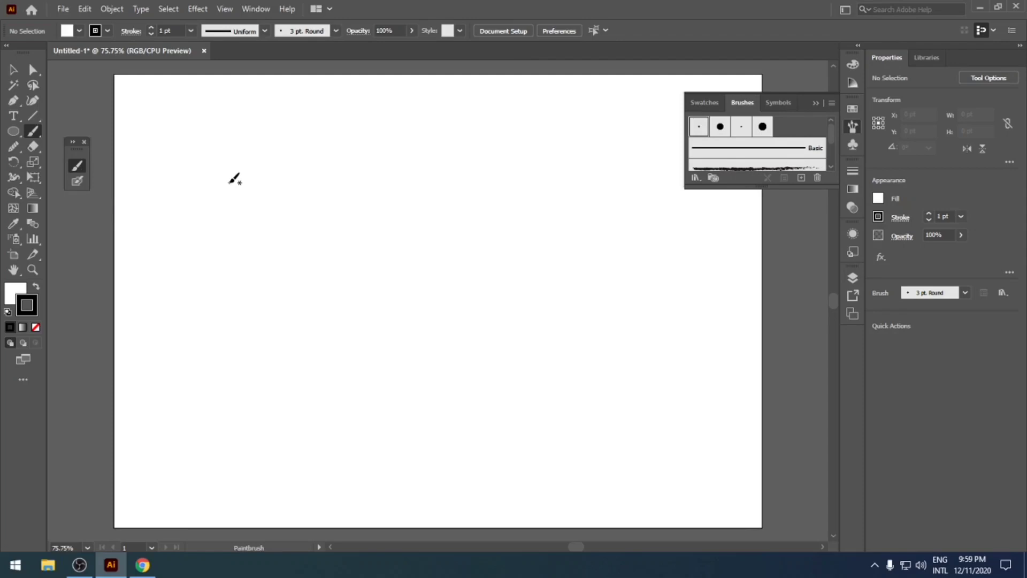
{"action": "mouse_move", "coordinate": [229, 183]}
{"action": "left_mouse_down"}
{"action": "mouse_move", "coordinate": [241, 203]}
{"action": "mouse_move", "coordinate": [316, 192]}
{"action": "mouse_move", "coordinate": [374, 224]}
{"action": "mouse_move", "coordinate": [436, 202]}
{"action": "mouse_move", "coordinate": [512, 226]}
{"action": "mouse_move", "coordinate": [576, 204]}
{"action": "left_mouse_up"}
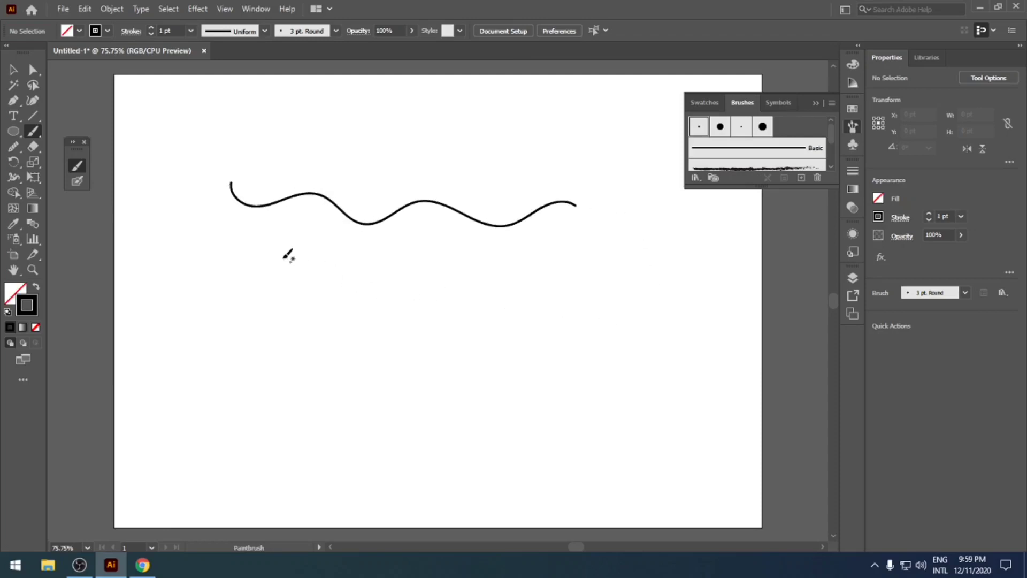
{"action": "mouse_move", "coordinate": [270, 252]}
{"action": "left_mouse_down"}
{"action": "mouse_move", "coordinate": [298, 273]}
{"action": "mouse_move", "coordinate": [365, 257]}
{"action": "mouse_move", "coordinate": [408, 280]}
{"action": "mouse_move", "coordinate": [464, 257]}
{"action": "mouse_move", "coordinate": [523, 275]}
{"action": "mouse_move", "coordinate": [586, 245]}
{"action": "left_mouse_up"}
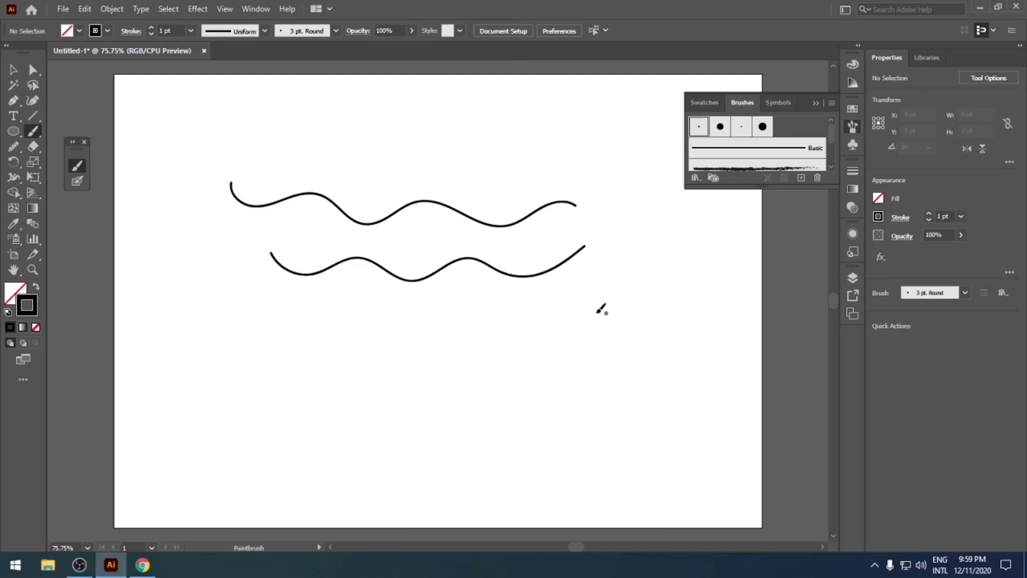
{"action": "left_click", "coordinate": [719, 127]}
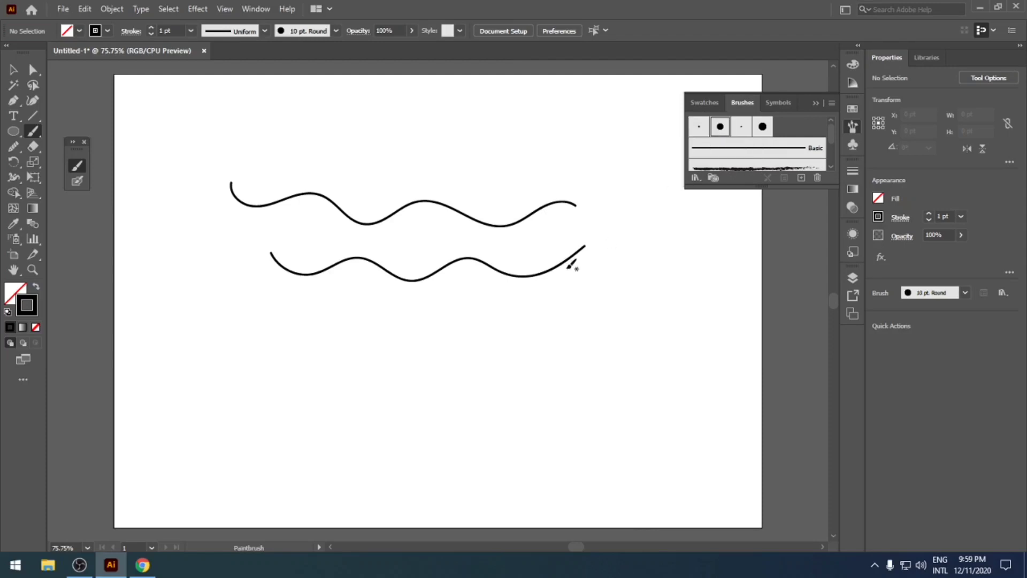
{"action": "mouse_move", "coordinate": [321, 316]}
{"action": "left_mouse_down"}
{"action": "mouse_move", "coordinate": [359, 335]}
{"action": "mouse_move", "coordinate": [399, 310]}
{"action": "mouse_move", "coordinate": [454, 333]}
{"action": "mouse_move", "coordinate": [492, 310]}
{"action": "mouse_move", "coordinate": [573, 320]}
{"action": "mouse_move", "coordinate": [592, 300]}
{"action": "mouse_move", "coordinate": [646, 298]}
{"action": "left_mouse_up"}
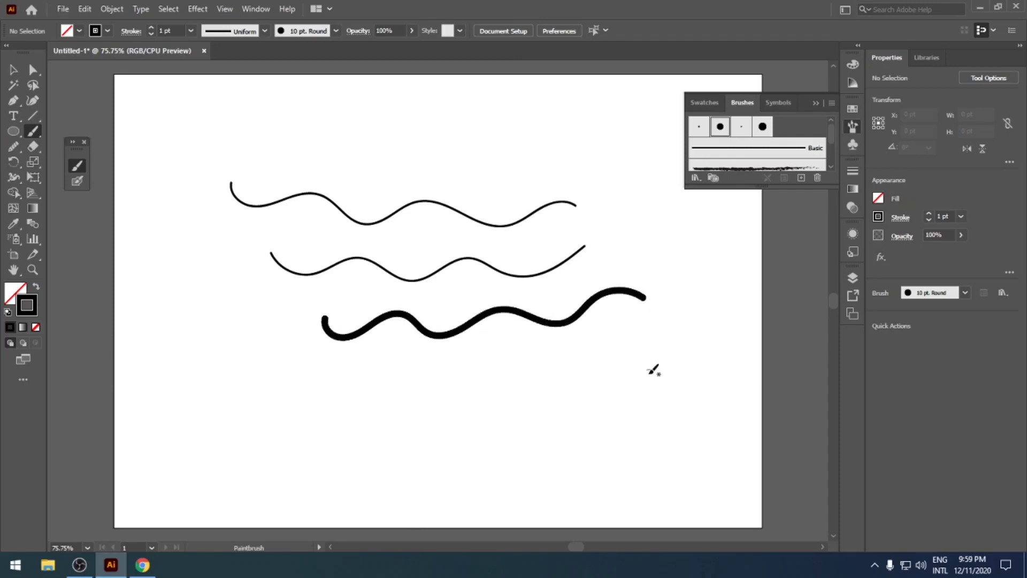
Step: Paint a wavy stroke below the others with the 3 pt. Oval brush and one above them all with the Touch Calligraphic brush
{"action": "left_click", "coordinate": [741, 128]}
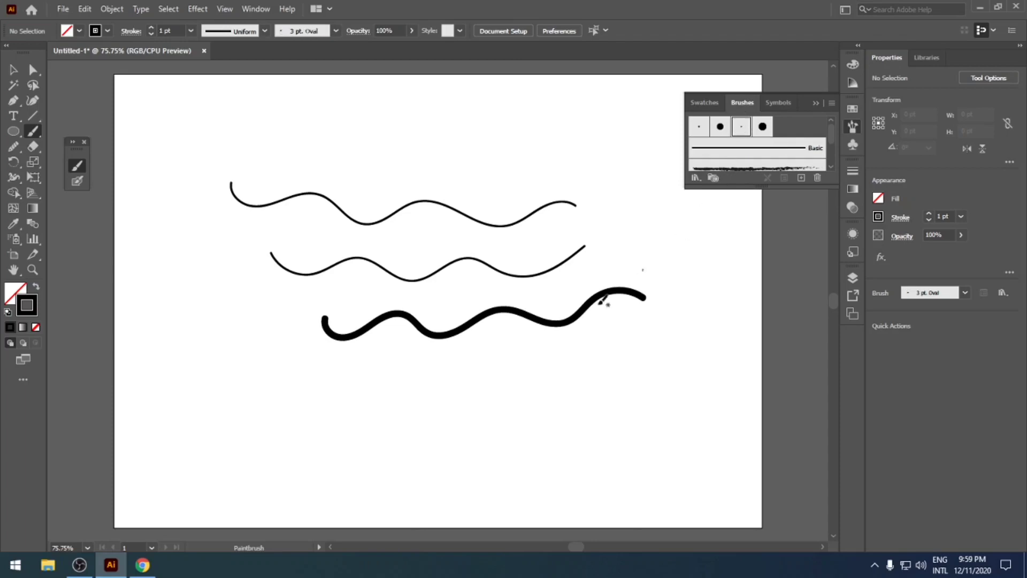
{"action": "mouse_move", "coordinate": [322, 384]}
{"action": "left_mouse_down"}
{"action": "mouse_move", "coordinate": [367, 374]}
{"action": "mouse_move", "coordinate": [443, 401]}
{"action": "mouse_move", "coordinate": [506, 370]}
{"action": "mouse_move", "coordinate": [561, 391]}
{"action": "mouse_move", "coordinate": [607, 360]}
{"action": "mouse_move", "coordinate": [639, 369]}
{"action": "left_mouse_up"}
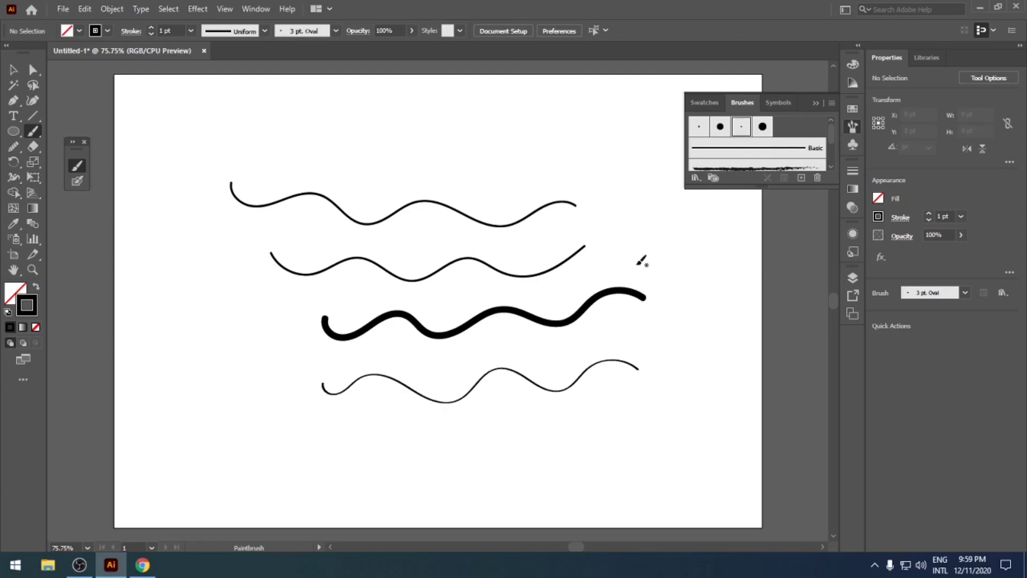
{"action": "left_click", "coordinate": [763, 127]}
{"action": "mouse_move", "coordinate": [236, 130]}
{"action": "left_mouse_down"}
{"action": "mouse_move", "coordinate": [273, 154]}
{"action": "mouse_move", "coordinate": [340, 136]}
{"action": "mouse_move", "coordinate": [423, 163]}
{"action": "mouse_move", "coordinate": [463, 128]}
{"action": "mouse_move", "coordinate": [508, 155]}
{"action": "mouse_move", "coordinate": [551, 137]}
{"action": "mouse_move", "coordinate": [598, 159]}
{"action": "left_mouse_up"}
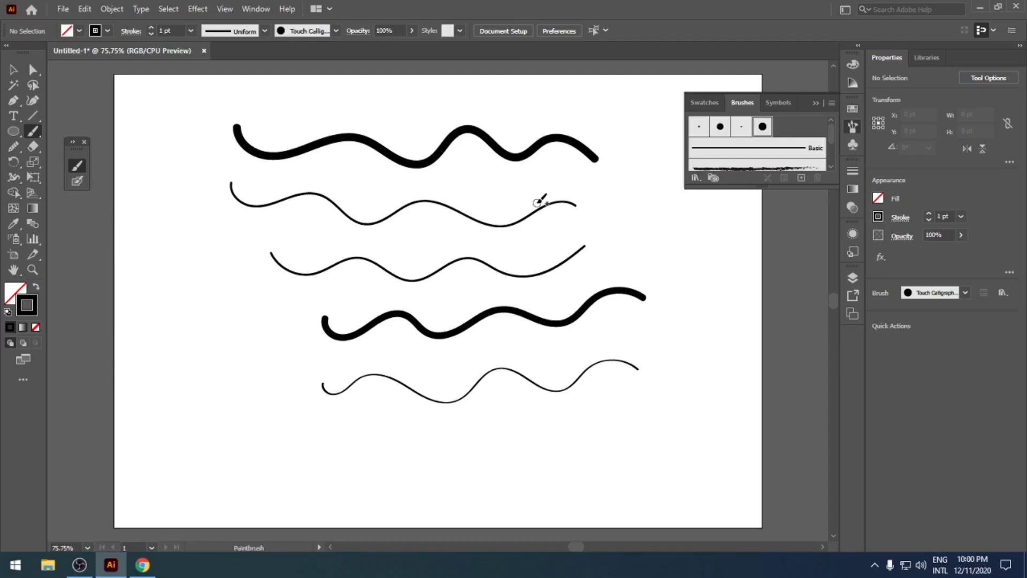
Step: Delete all the strokes from the artboard and choose the 3 pt. Round brush
{"action": "key", "text": "ctrl+a"}
{"action": "key", "text": "Delete"}
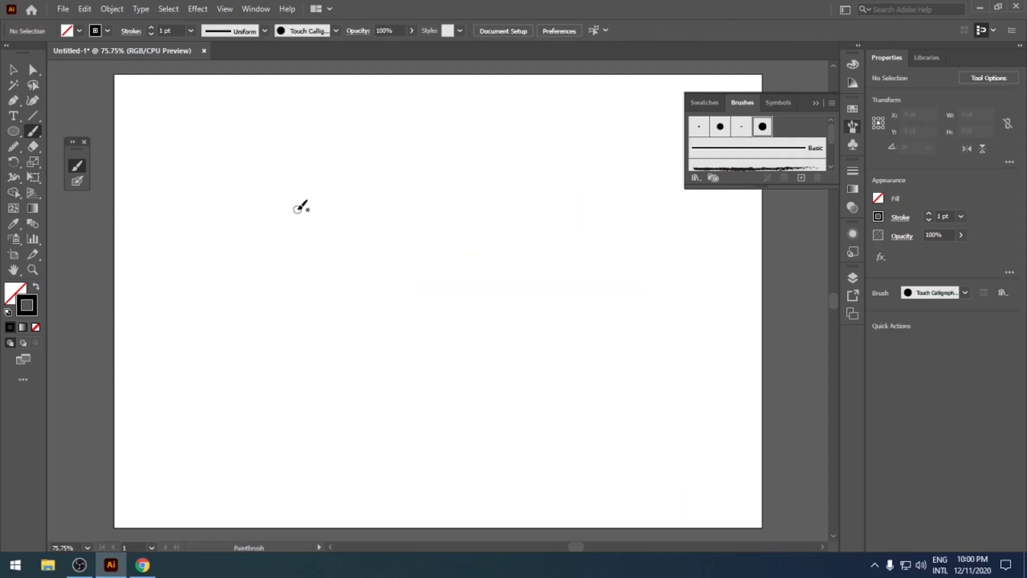
{"action": "left_click", "coordinate": [699, 127]}
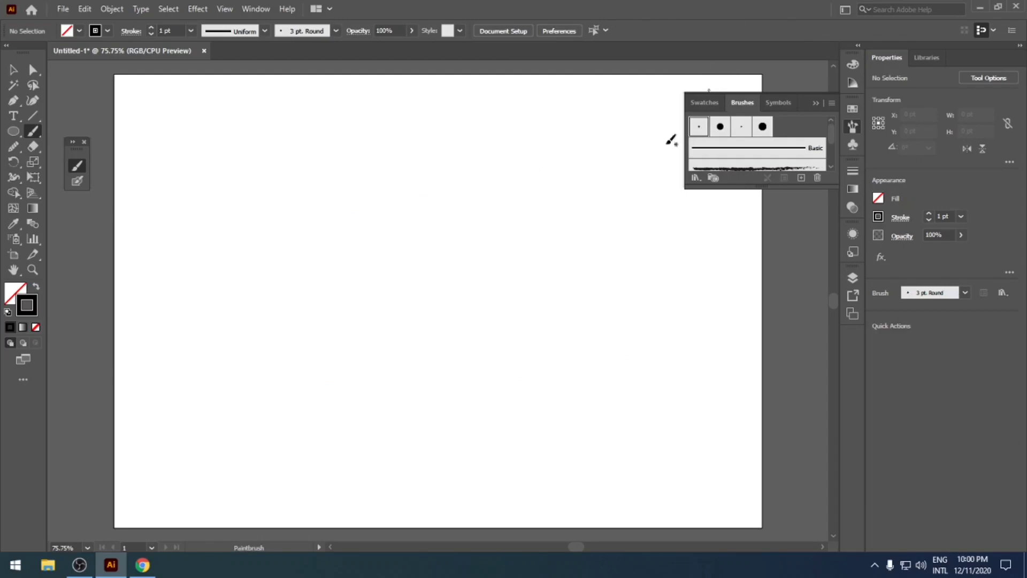
Step: Review the Paintbrush tool options without changing them and paint a wavy stroke across the upper middle of the artboard
{"action": "double_click", "coordinate": [76, 166]}
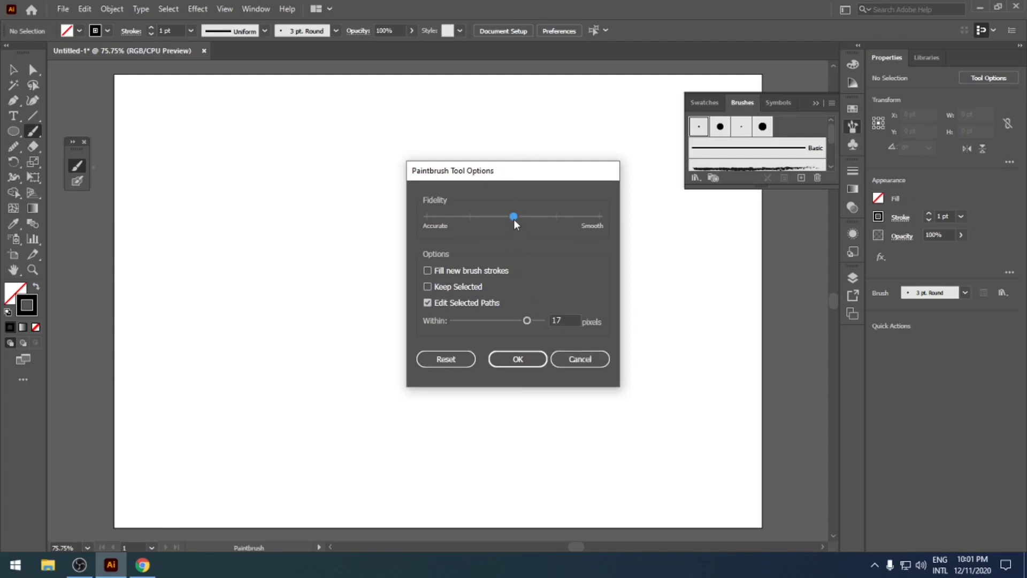
{"action": "left_click", "coordinate": [574, 359]}
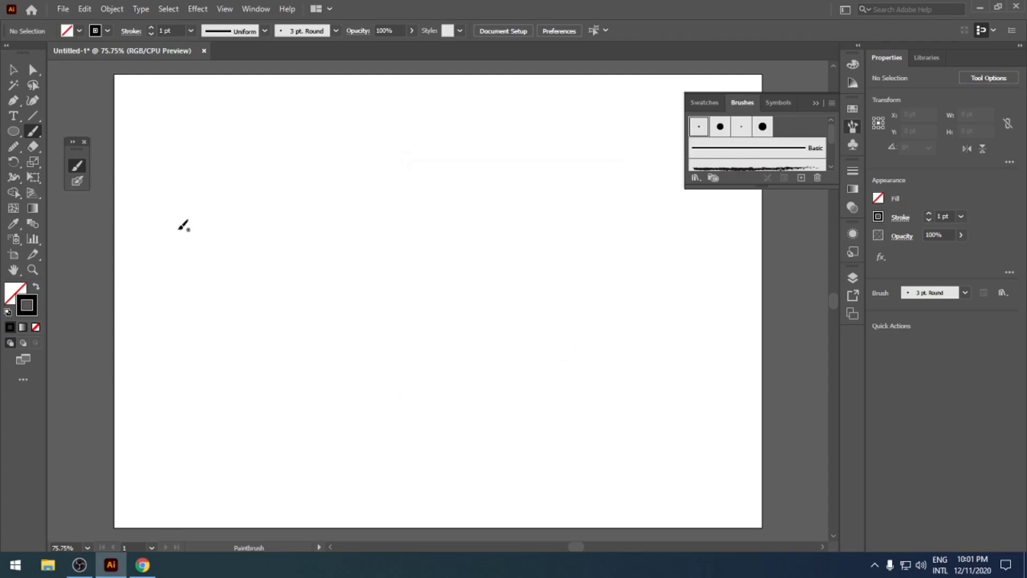
{"action": "mouse_move", "coordinate": [178, 229]}
{"action": "left_mouse_down"}
{"action": "mouse_move", "coordinate": [205, 258]}
{"action": "mouse_move", "coordinate": [272, 238]}
{"action": "mouse_move", "coordinate": [294, 263]}
{"action": "mouse_move", "coordinate": [332, 270]}
{"action": "mouse_move", "coordinate": [351, 242]}
{"action": "mouse_move", "coordinate": [386, 233]}
{"action": "mouse_move", "coordinate": [414, 257]}
{"action": "mouse_move", "coordinate": [479, 230]}
{"action": "mouse_move", "coordinate": [509, 252]}
{"action": "left_mouse_up"}
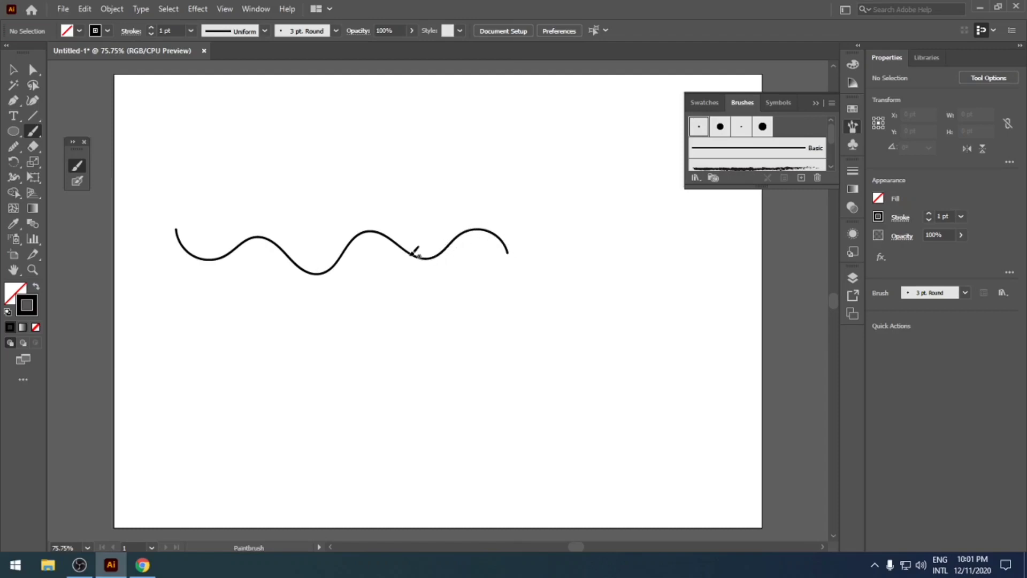
Step: Set the Paintbrush fidelity to fully Accurate and paint a tighter wavy stroke below the first one
{"action": "double_click", "coordinate": [81, 166]}
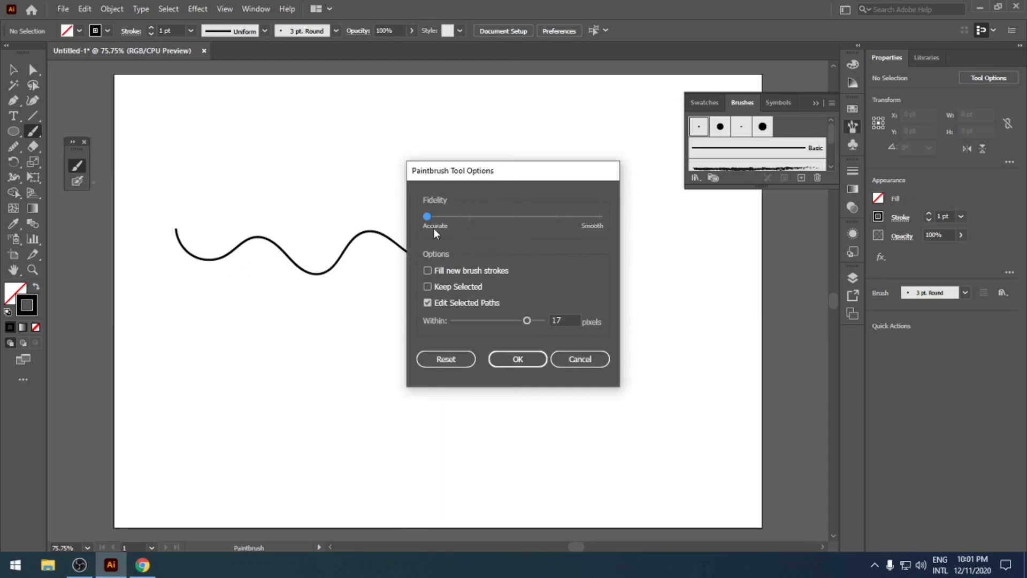
{"action": "left_click", "coordinate": [517, 362]}
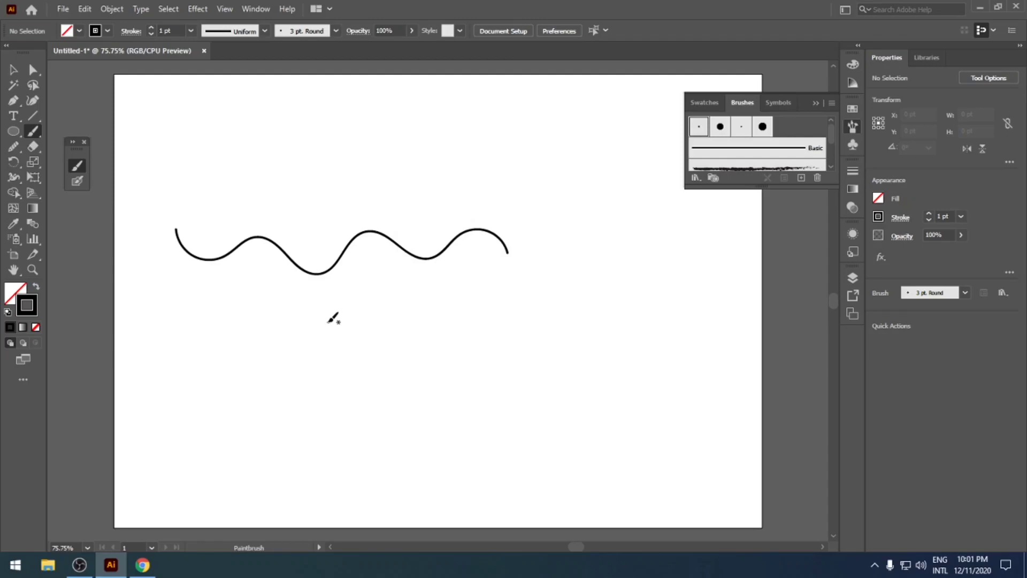
{"action": "mouse_move", "coordinate": [327, 321]}
{"action": "left_mouse_down"}
{"action": "mouse_move", "coordinate": [349, 357]}
{"action": "mouse_move", "coordinate": [370, 330]}
{"action": "mouse_move", "coordinate": [406, 357]}
{"action": "mouse_move", "coordinate": [430, 325]}
{"action": "mouse_move", "coordinate": [469, 361]}
{"action": "mouse_move", "coordinate": [488, 328]}
{"action": "mouse_move", "coordinate": [521, 342]}
{"action": "mouse_move", "coordinate": [543, 311]}
{"action": "mouse_move", "coordinate": [578, 317]}
{"action": "left_mouse_up"}
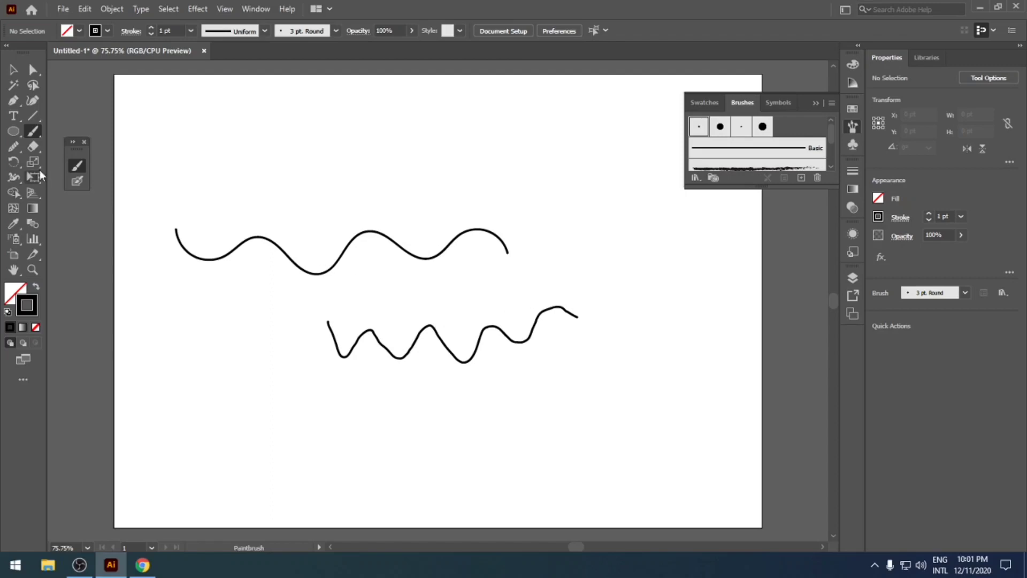
Step: Reset the Paintbrush options to middle fidelity and a 12-pixel path editing distance, and paint a wavy stroke above the other two
{"action": "double_click", "coordinate": [74, 168]}
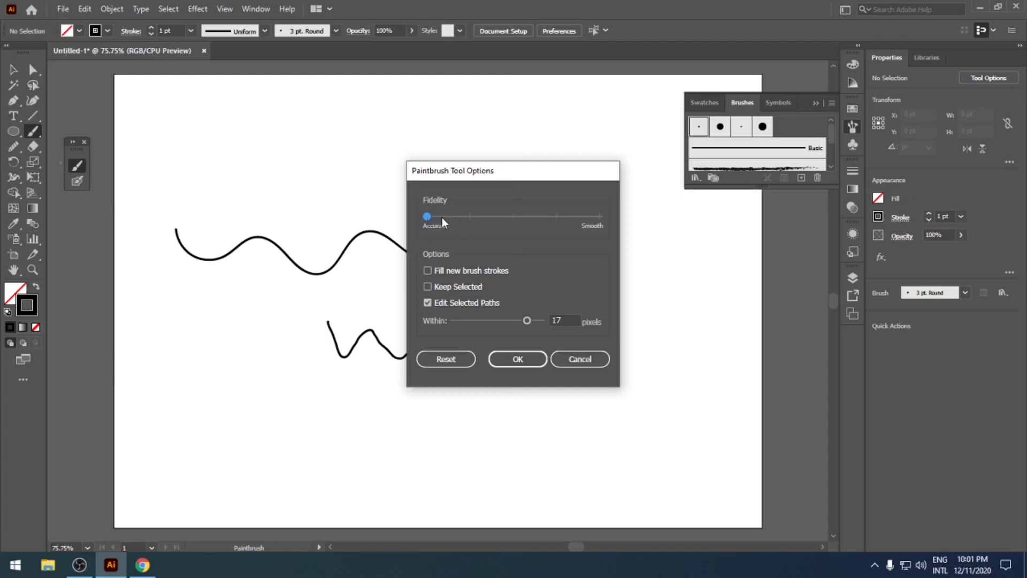
{"action": "left_click", "coordinate": [510, 217]}
{"action": "double_click", "coordinate": [565, 319]}
{"action": "type", "text": "12"}
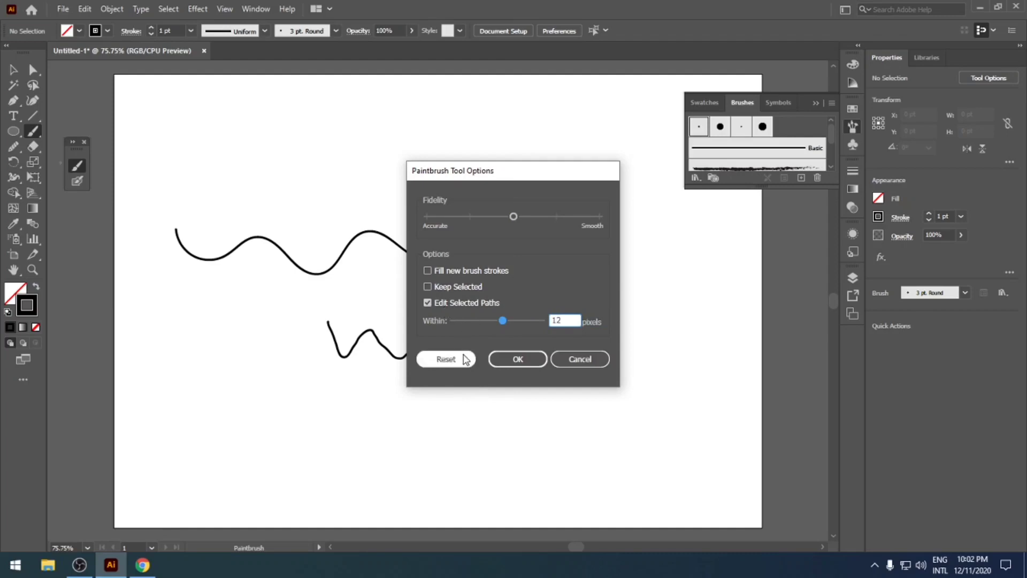
{"action": "left_click", "coordinate": [463, 359]}
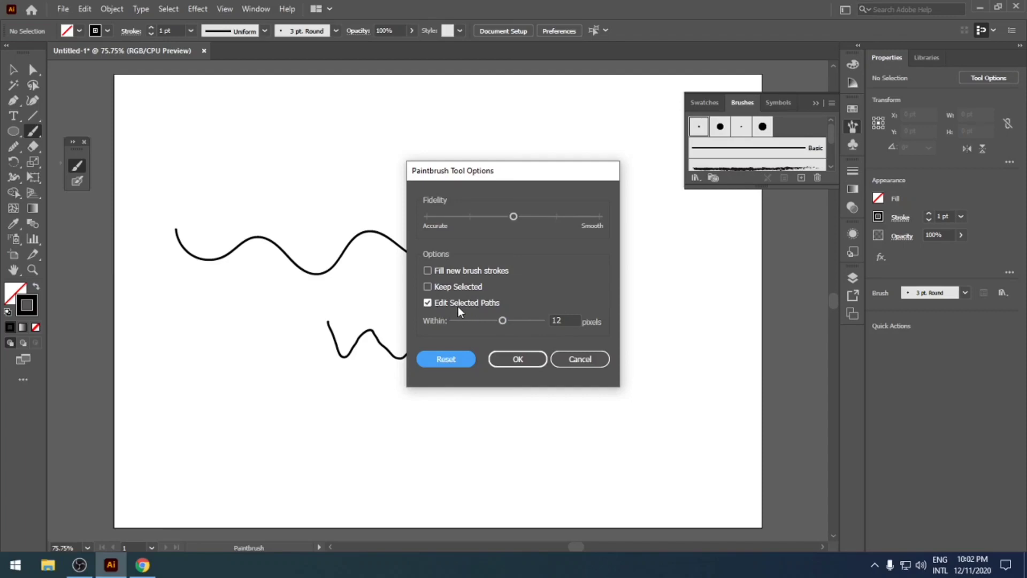
{"action": "left_click", "coordinate": [509, 360]}
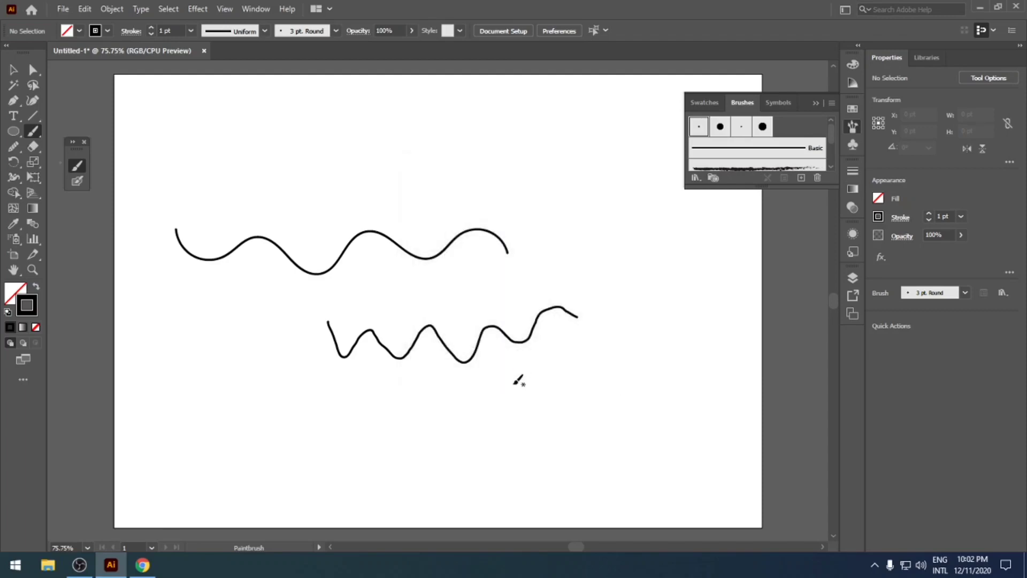
{"action": "mouse_move", "coordinate": [267, 137]}
{"action": "left_mouse_down"}
{"action": "mouse_move", "coordinate": [294, 172]}
{"action": "mouse_move", "coordinate": [320, 175]}
{"action": "mouse_move", "coordinate": [369, 155]}
{"action": "mouse_move", "coordinate": [431, 181]}
{"action": "mouse_move", "coordinate": [480, 158]}
{"action": "mouse_move", "coordinate": [532, 168]}
{"action": "left_mouse_up"}
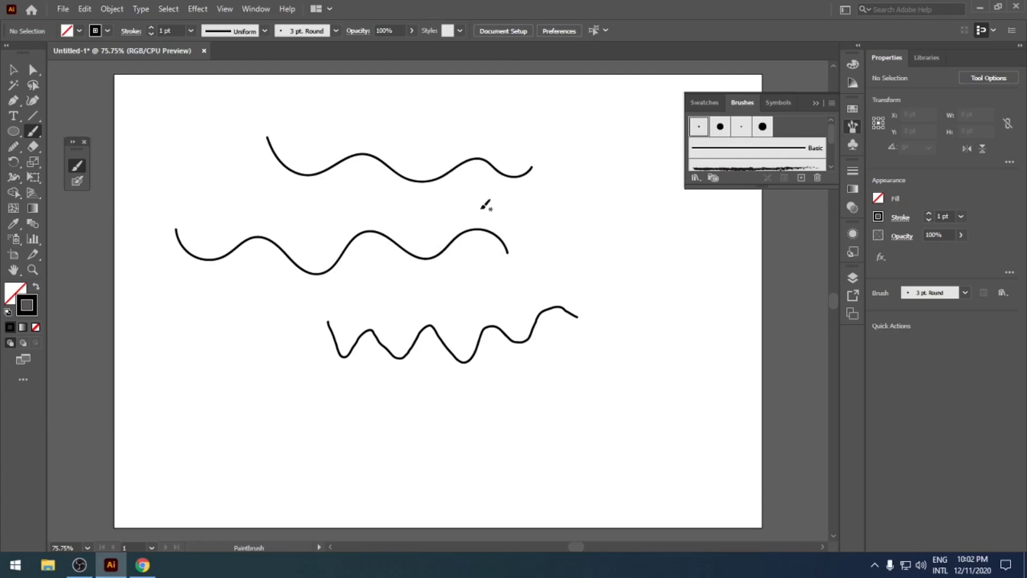
Step: Select the uppermost stroke and extend it from its right end with the Paintbrush, curving down and back between the two lower strokes
{"action": "left_click", "coordinate": [14, 70]}
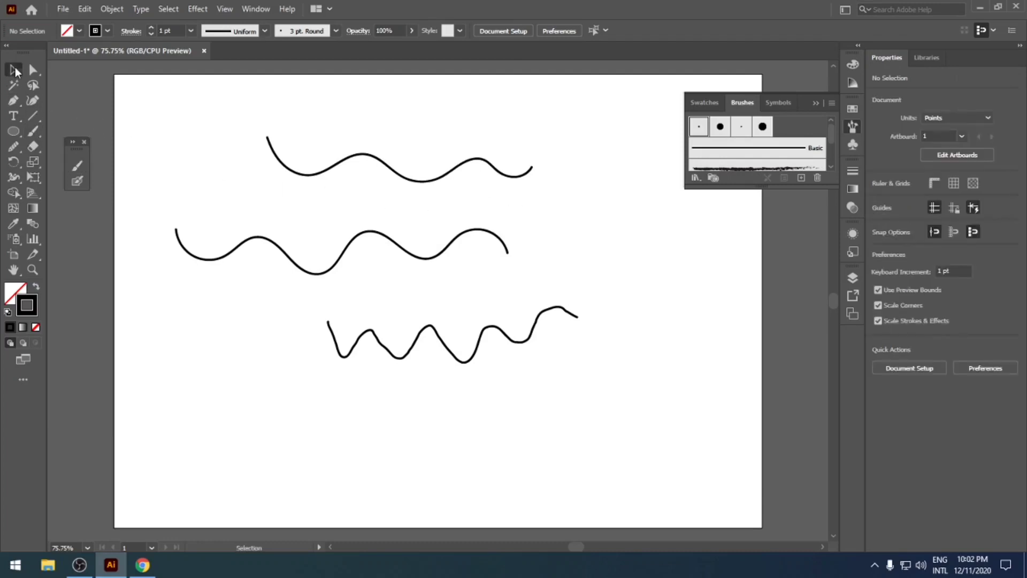
{"action": "left_click", "coordinate": [462, 166]}
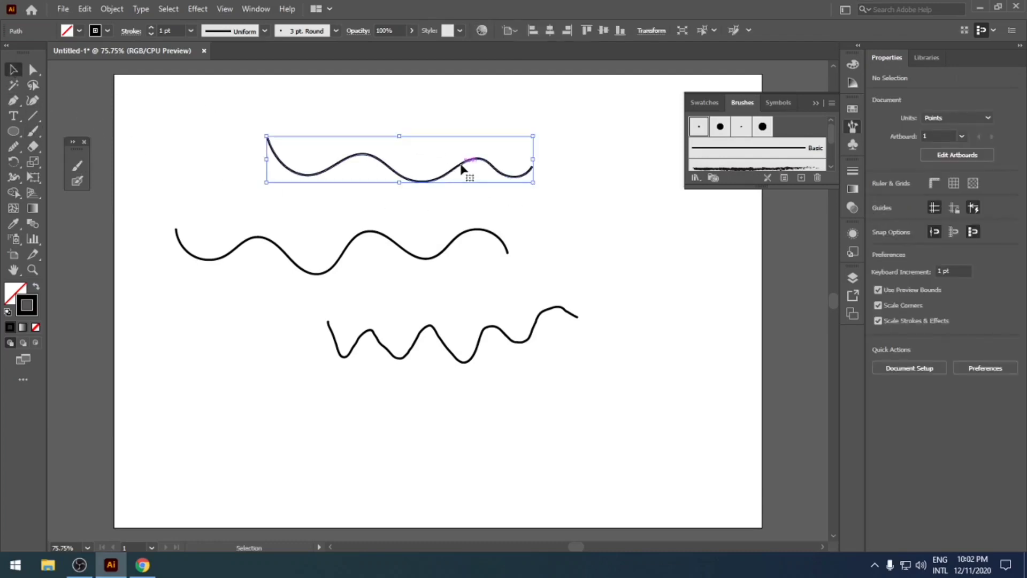
{"action": "left_click", "coordinate": [32, 136]}
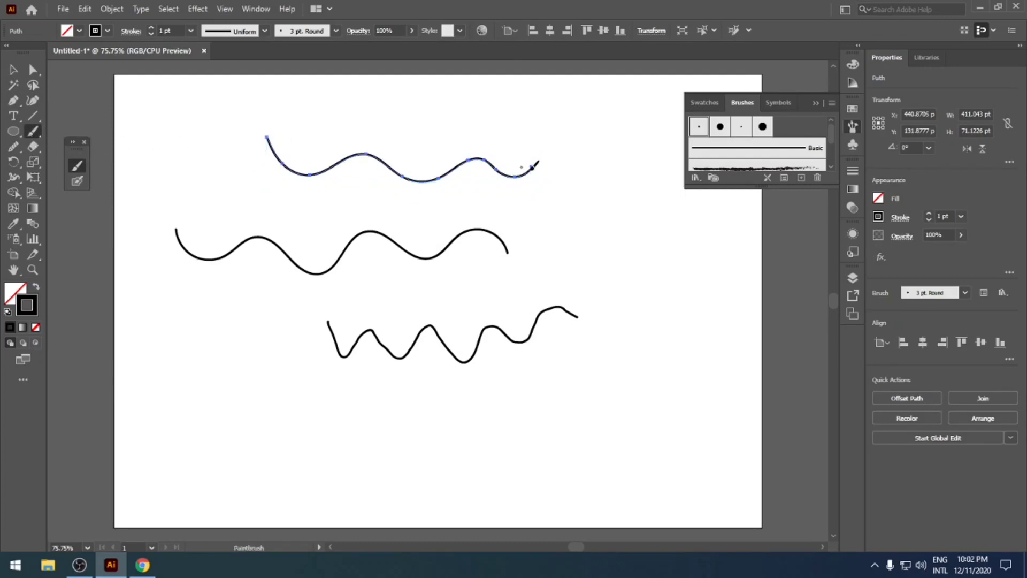
{"action": "mouse_move", "coordinate": [532, 168]}
{"action": "left_mouse_down"}
{"action": "mouse_move", "coordinate": [559, 170]}
{"action": "mouse_move", "coordinate": [604, 158]}
{"action": "mouse_move", "coordinate": [604, 178]}
{"action": "mouse_move", "coordinate": [581, 196]}
{"action": "mouse_move", "coordinate": [587, 245]}
{"action": "mouse_move", "coordinate": [536, 255]}
{"action": "mouse_move", "coordinate": [513, 280]}
{"action": "mouse_move", "coordinate": [423, 286]}
{"action": "mouse_move", "coordinate": [364, 299]}
{"action": "left_mouse_up"}
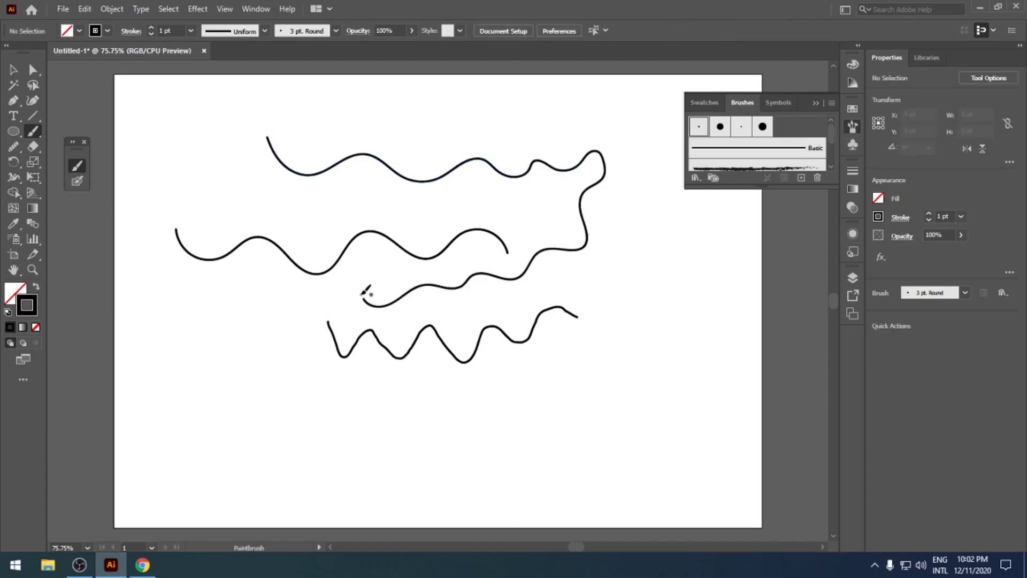
Step: Move the extended stroke down to the right as one path, and delete all strokes from the artboard
{"action": "left_click", "coordinate": [13, 69]}
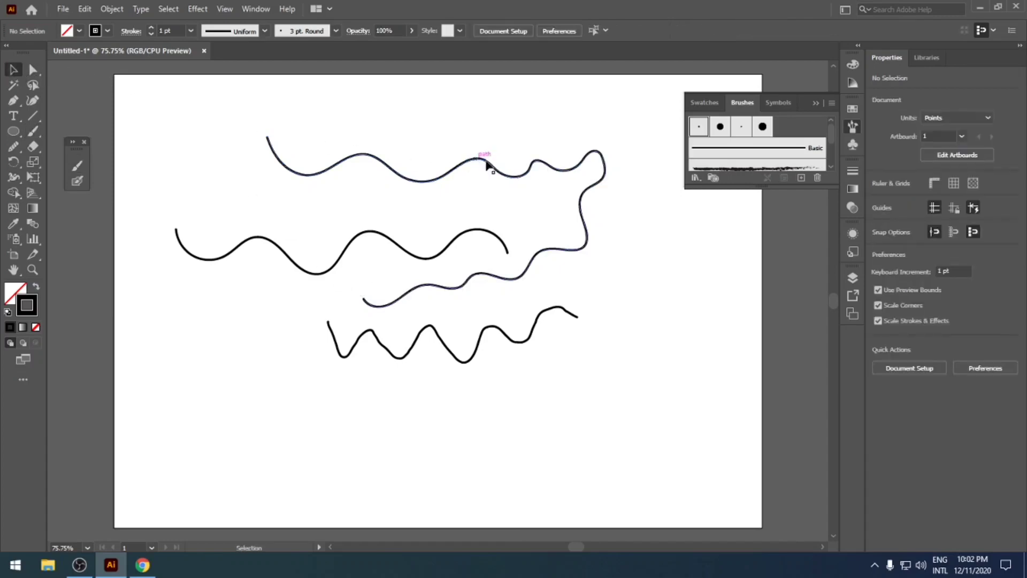
{"action": "mouse_move", "coordinate": [489, 165]}
{"action": "left_mouse_down"}
{"action": "mouse_move", "coordinate": [515, 212]}
{"action": "mouse_move", "coordinate": [562, 211]}
{"action": "mouse_move", "coordinate": [527, 161]}
{"action": "mouse_move", "coordinate": [566, 205]}
{"action": "left_mouse_up"}
{"action": "key", "text": "ctrl+a"}
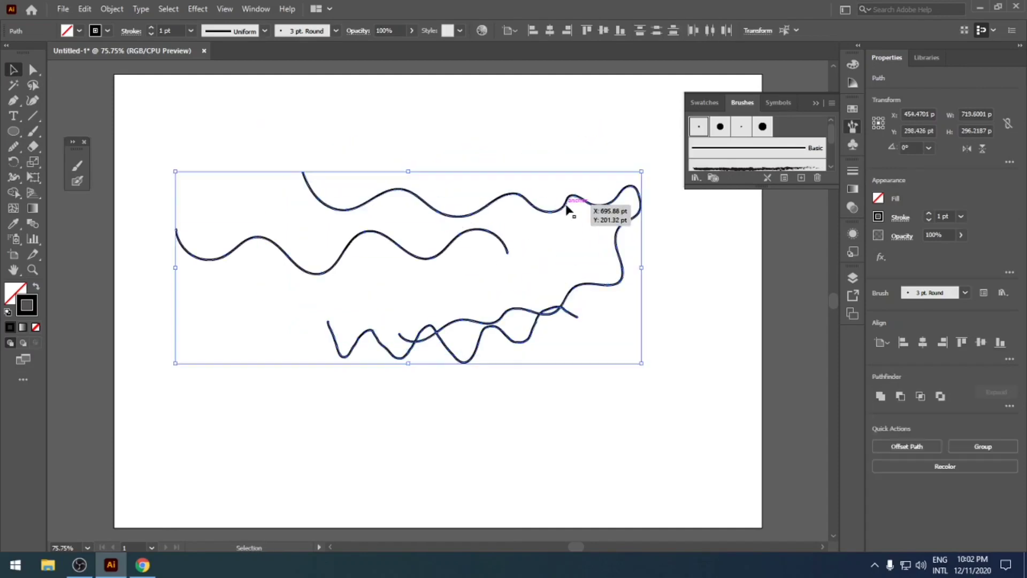
{"action": "key", "text": "Delete"}
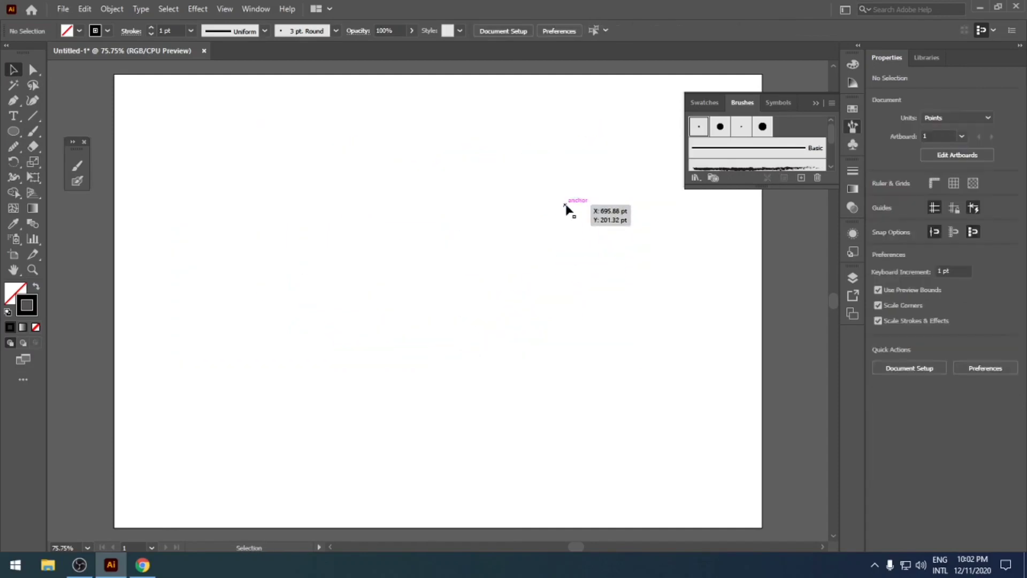
Step: Turn off Edit Selected Paths in the Paintbrush options and paint a wavy stroke across the middle of the artboard
{"action": "double_click", "coordinate": [77, 165]}
{"action": "left_click", "coordinate": [428, 302]}
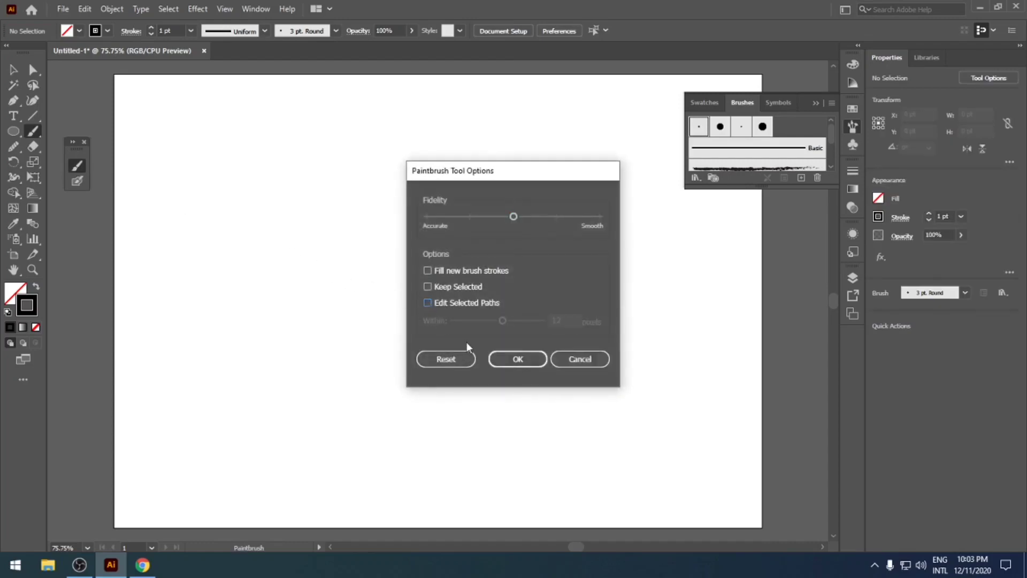
{"action": "left_click", "coordinate": [518, 359]}
{"action": "mouse_move", "coordinate": [285, 241]}
{"action": "left_mouse_down"}
{"action": "mouse_move", "coordinate": [302, 262]}
{"action": "mouse_move", "coordinate": [342, 237]}
{"action": "mouse_move", "coordinate": [440, 264]}
{"action": "mouse_move", "coordinate": [457, 239]}
{"action": "mouse_move", "coordinate": [504, 253]}
{"action": "left_mouse_up"}
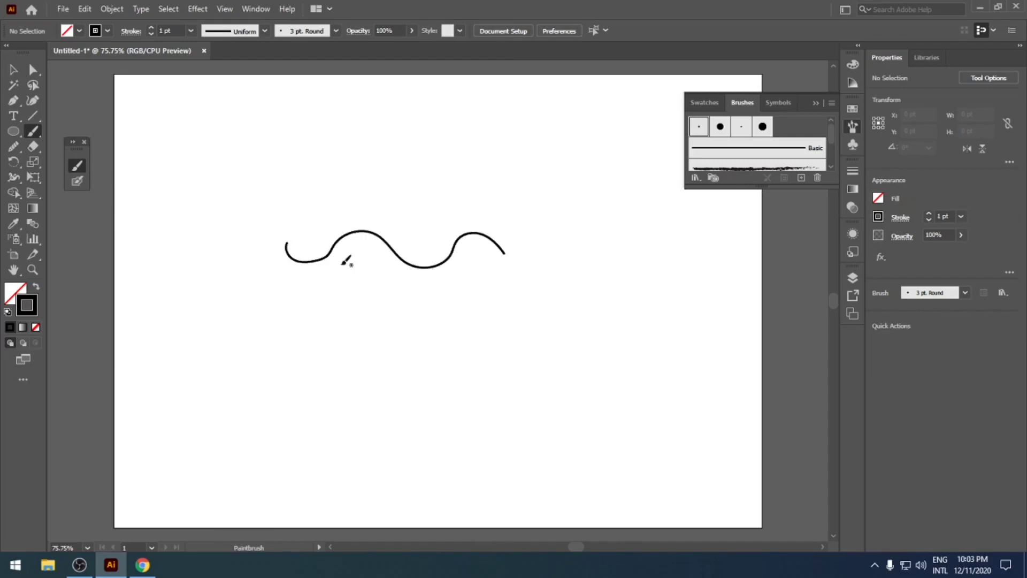
Step: Select the wavy stroke and paint from its right end, curving down and back to the left beneath it
{"action": "left_click", "coordinate": [14, 69]}
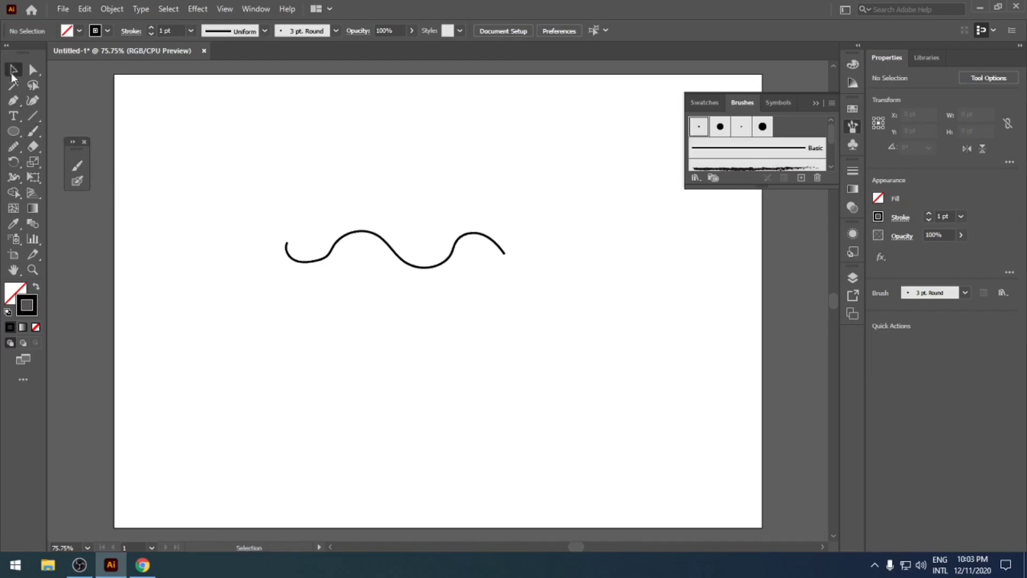
{"action": "left_click", "coordinate": [382, 239]}
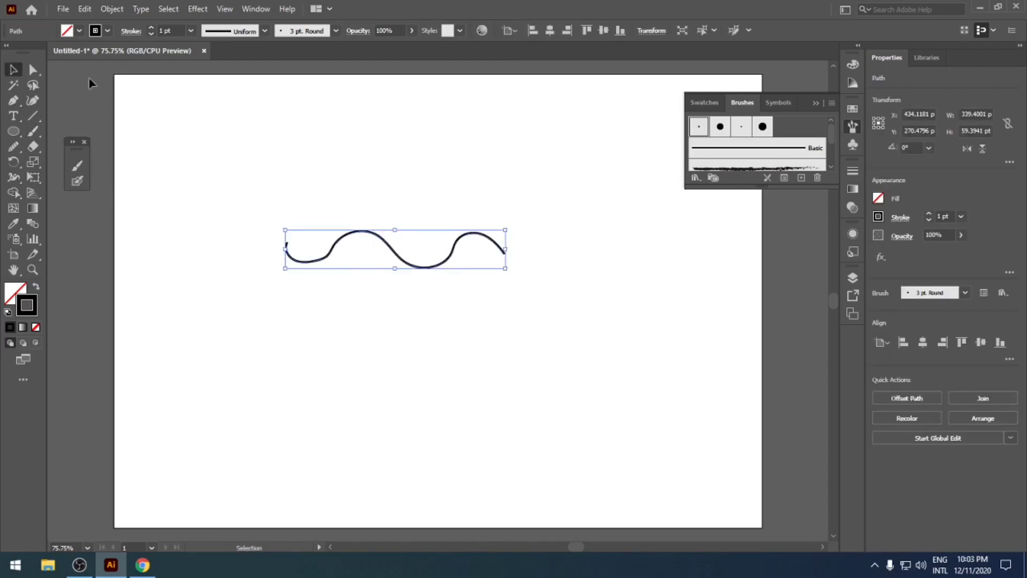
{"action": "left_click", "coordinate": [33, 131]}
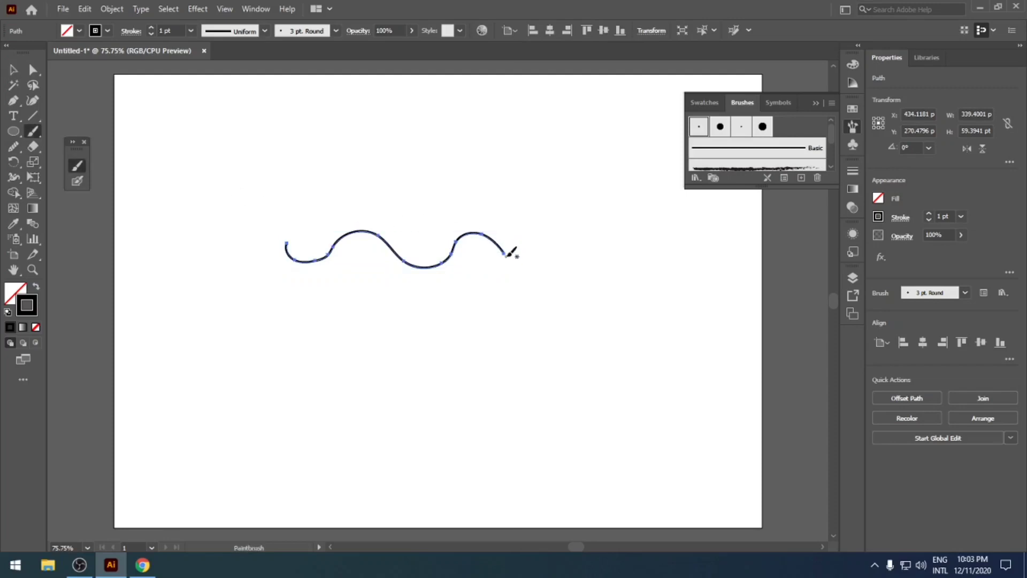
{"action": "mouse_move", "coordinate": [504, 252]}
{"action": "left_mouse_down"}
{"action": "mouse_move", "coordinate": [545, 260]}
{"action": "mouse_move", "coordinate": [537, 311]}
{"action": "mouse_move", "coordinate": [550, 338]}
{"action": "mouse_move", "coordinate": [492, 349]}
{"action": "mouse_move", "coordinate": [462, 376]}
{"action": "mouse_move", "coordinate": [411, 346]}
{"action": "mouse_move", "coordinate": [373, 354]}
{"action": "mouse_move", "coordinate": [354, 373]}
{"action": "mouse_move", "coordinate": [292, 349]}
{"action": "left_mouse_up"}
Step: Separate the two strokes by moving the lower one to the right and the upper one up and slightly left
{"action": "left_click", "coordinate": [13, 70]}
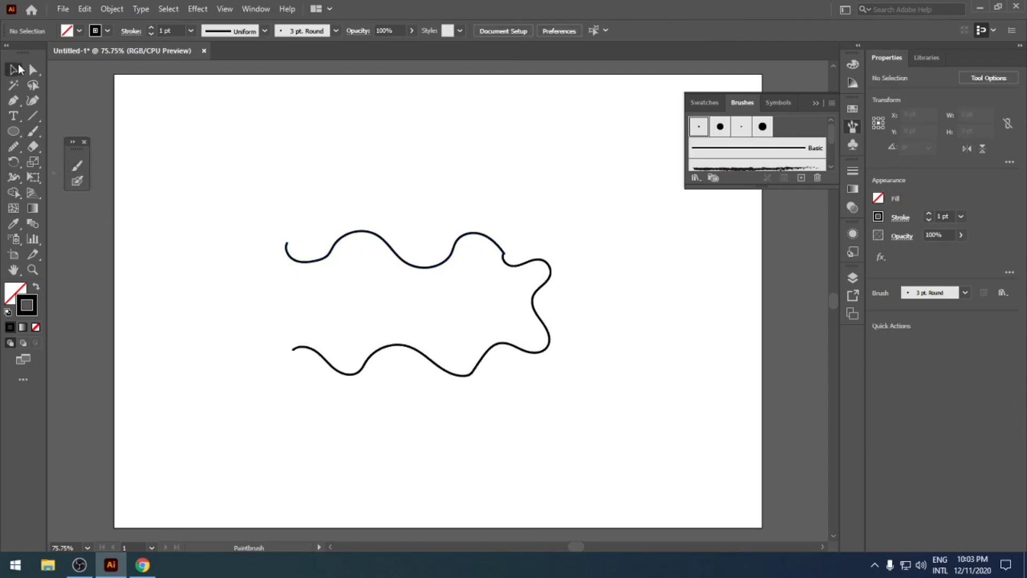
{"action": "left_click_drag", "start_coordinate": [541, 320], "coordinate": [592, 314]}
{"action": "left_click_drag", "start_coordinate": [480, 231], "coordinate": [466, 179]}
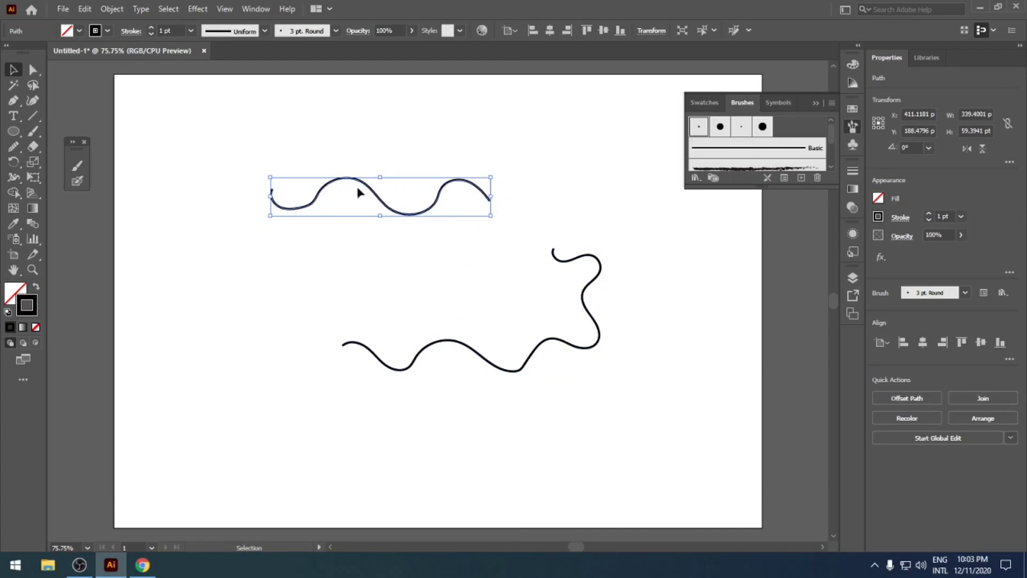
Step: Turn on Edit Selected Paths and extend the selected upper stroke from its right end, curving down and back to the left
{"action": "double_click", "coordinate": [74, 162]}
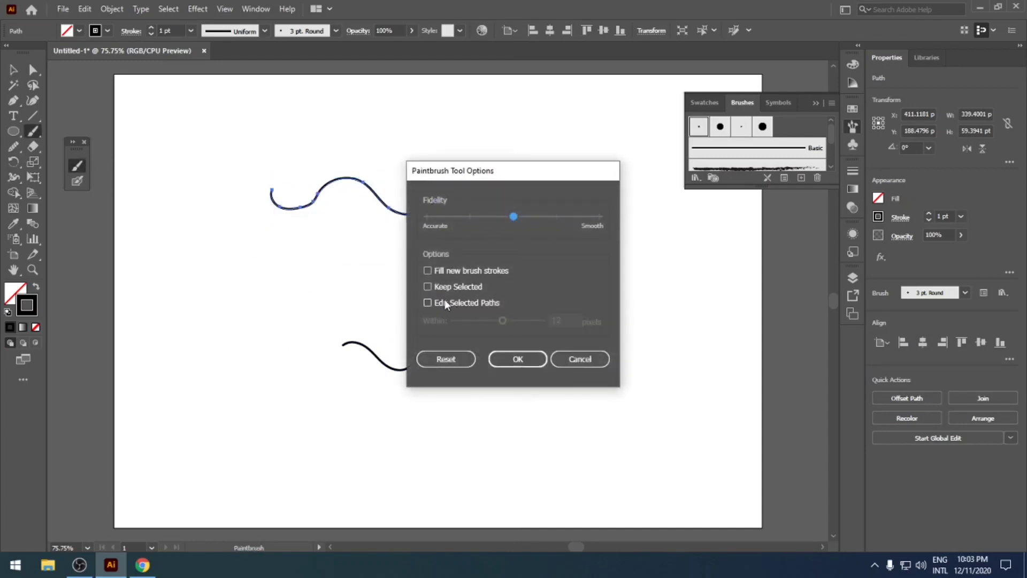
{"action": "left_click", "coordinate": [427, 302]}
{"action": "left_click", "coordinate": [519, 359]}
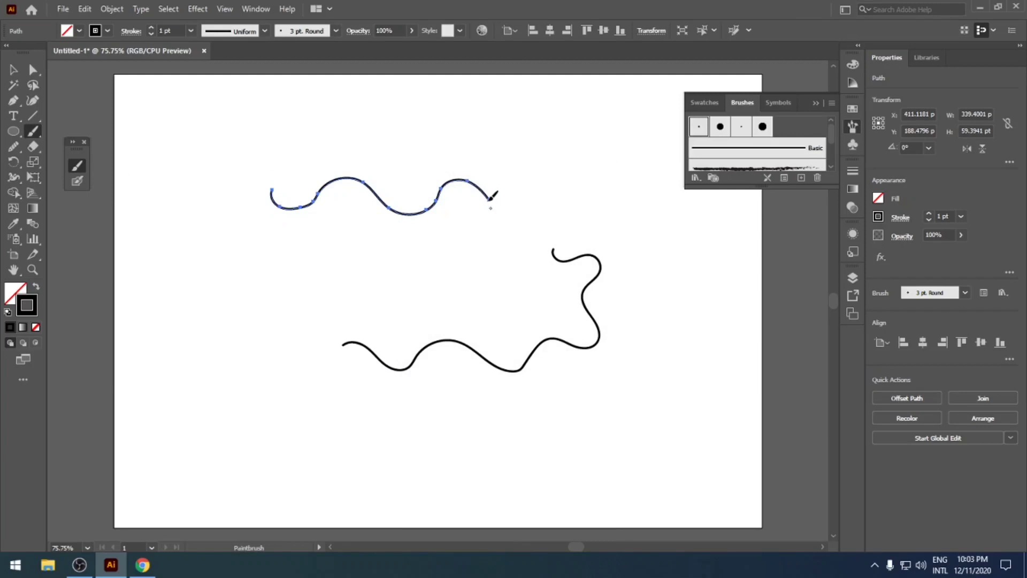
{"action": "mouse_move", "coordinate": [490, 201]}
{"action": "left_mouse_down"}
{"action": "mouse_move", "coordinate": [500, 233]}
{"action": "mouse_move", "coordinate": [313, 288]}
{"action": "mouse_move", "coordinate": [294, 311]}
{"action": "mouse_move", "coordinate": [267, 315]}
{"action": "mouse_move", "coordinate": [258, 289]}
{"action": "mouse_move", "coordinate": [278, 280]}
{"action": "mouse_move", "coordinate": [280, 253]}
{"action": "mouse_move", "coordinate": [236, 226]}
{"action": "left_mouse_up"}
Step: Move the whole extended path slightly up and to the left
{"action": "left_click", "coordinate": [14, 70]}
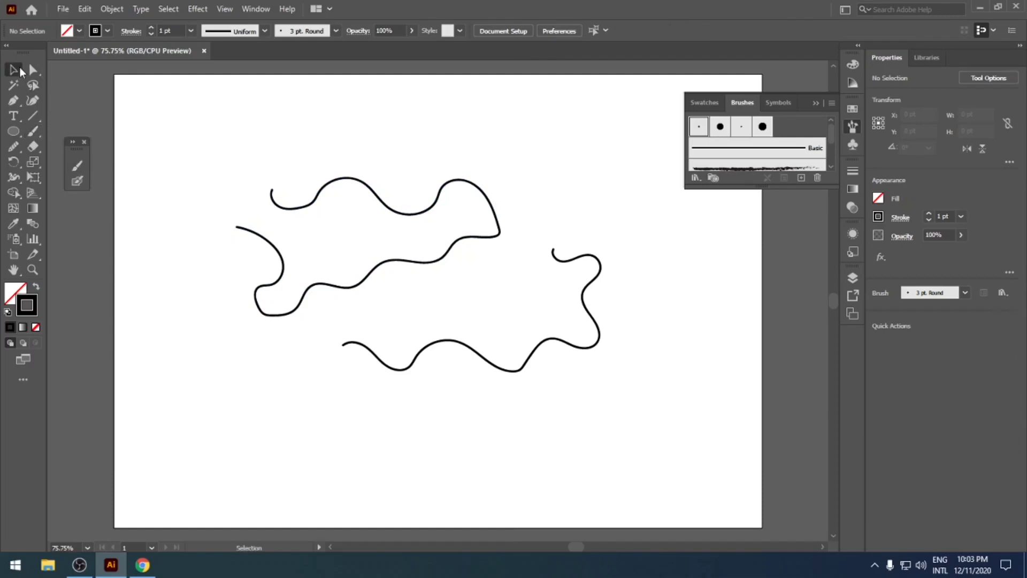
{"action": "mouse_move", "coordinate": [464, 231]}
{"action": "left_mouse_down"}
{"action": "mouse_move", "coordinate": [420, 179]}
{"action": "mouse_move", "coordinate": [468, 226]}
{"action": "left_mouse_up"}
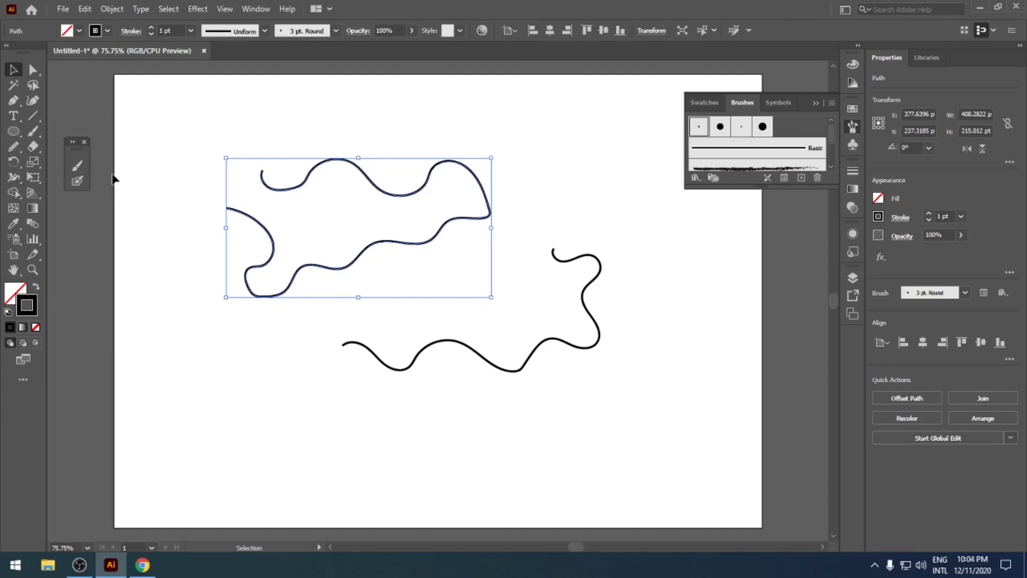
Step: Review the Paintbrush options without changing them, and paint two wavy strokes, one across the lower artboard and one above it
{"action": "double_click", "coordinate": [85, 165]}
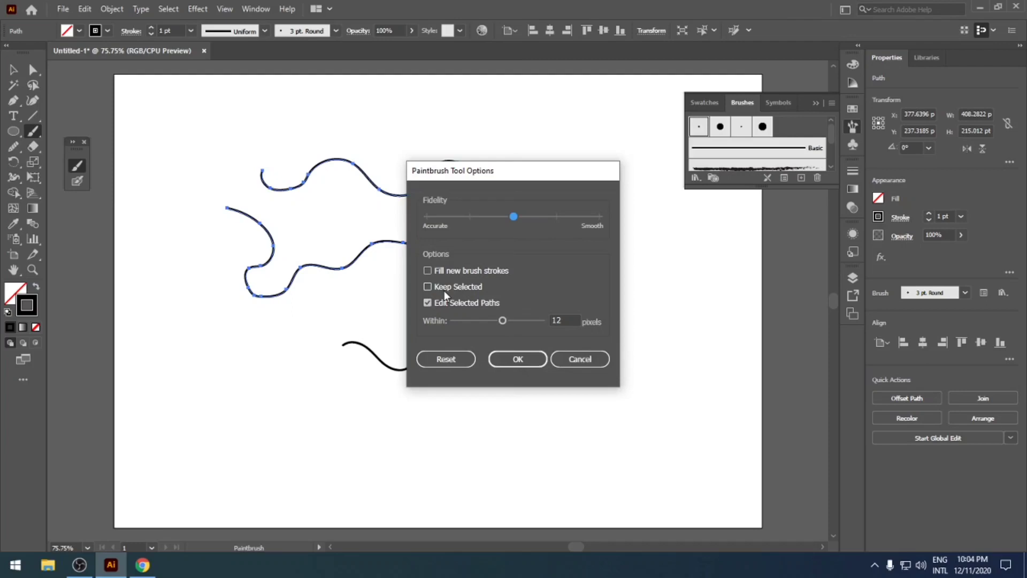
{"action": "left_click", "coordinate": [564, 367]}
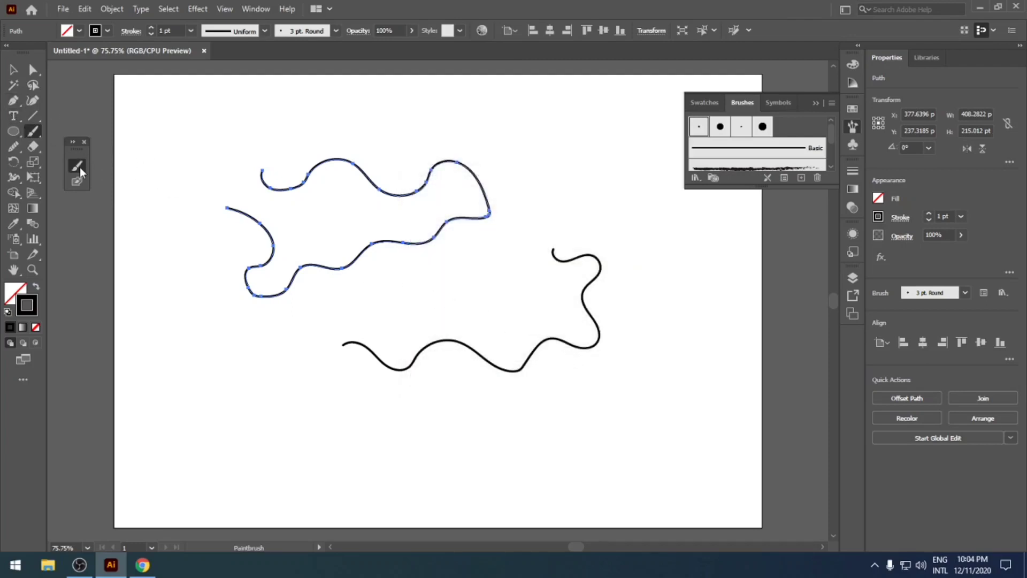
{"action": "mouse_move", "coordinate": [225, 378]}
{"action": "left_mouse_down"}
{"action": "mouse_move", "coordinate": [245, 405]}
{"action": "mouse_move", "coordinate": [323, 403]}
{"action": "mouse_move", "coordinate": [343, 441]}
{"action": "mouse_move", "coordinate": [387, 447]}
{"action": "mouse_move", "coordinate": [429, 426]}
{"action": "mouse_move", "coordinate": [503, 462]}
{"action": "mouse_move", "coordinate": [579, 421]}
{"action": "left_mouse_up"}
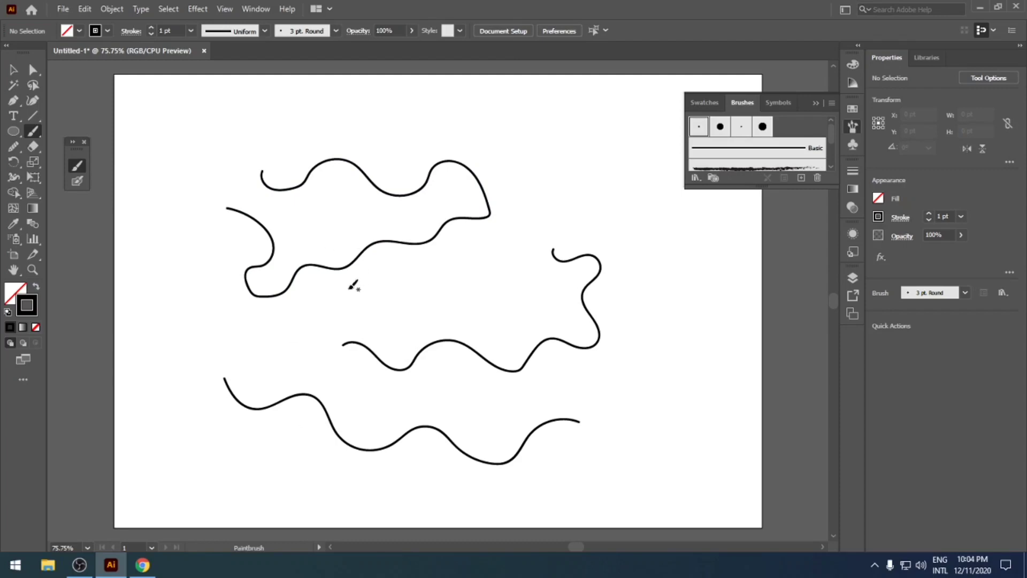
{"action": "mouse_move", "coordinate": [256, 325]}
{"action": "left_mouse_down"}
{"action": "mouse_move", "coordinate": [356, 315]}
{"action": "mouse_move", "coordinate": [413, 328]}
{"action": "mouse_move", "coordinate": [493, 295]}
{"action": "left_mouse_up"}
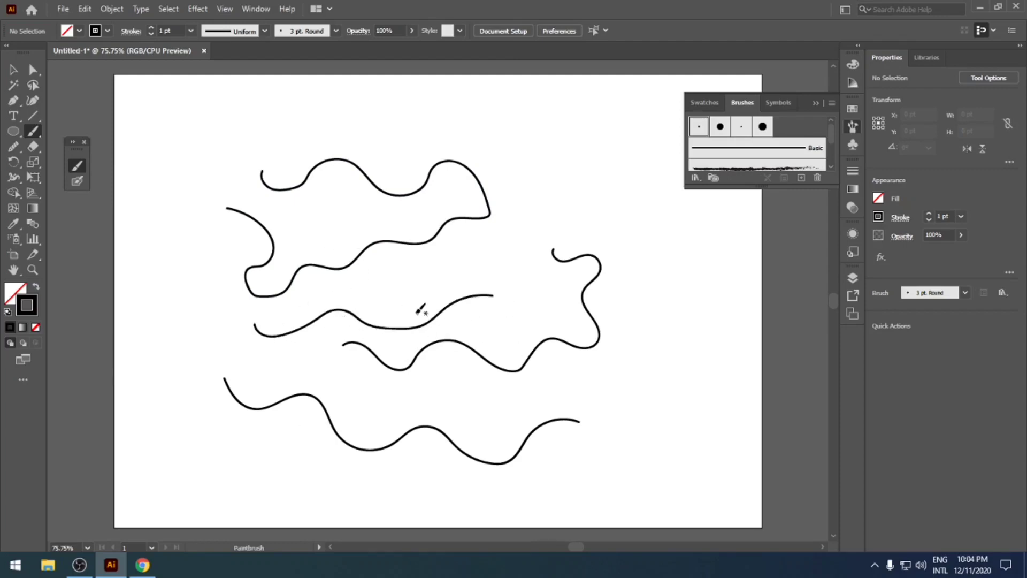
Step: Turn on Keep Selected in the Paintbrush options and paint a long wavy stroke down the right part of the artboard
{"action": "double_click", "coordinate": [76, 165]}
{"action": "left_click", "coordinate": [427, 287]}
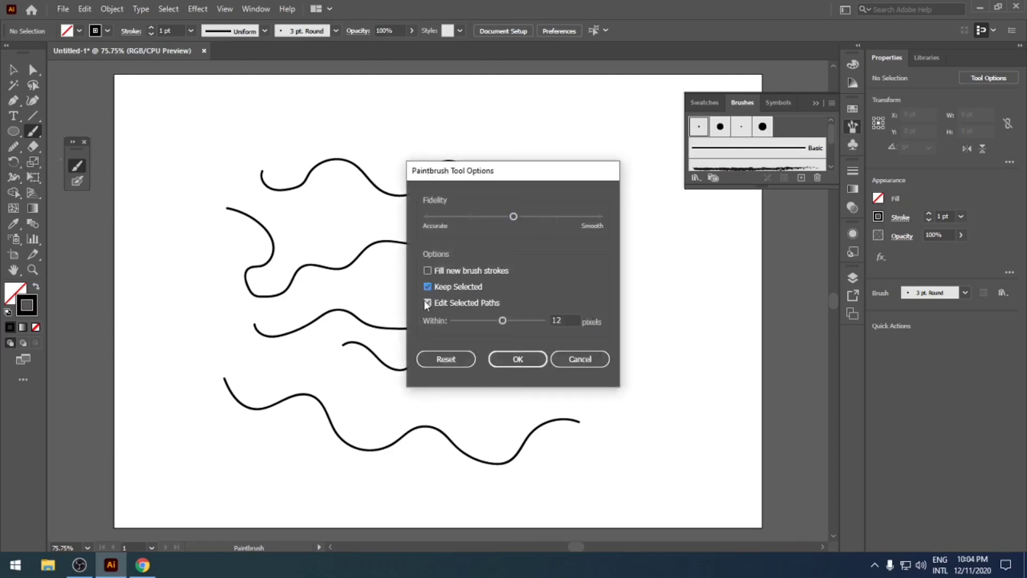
{"action": "left_click", "coordinate": [514, 360]}
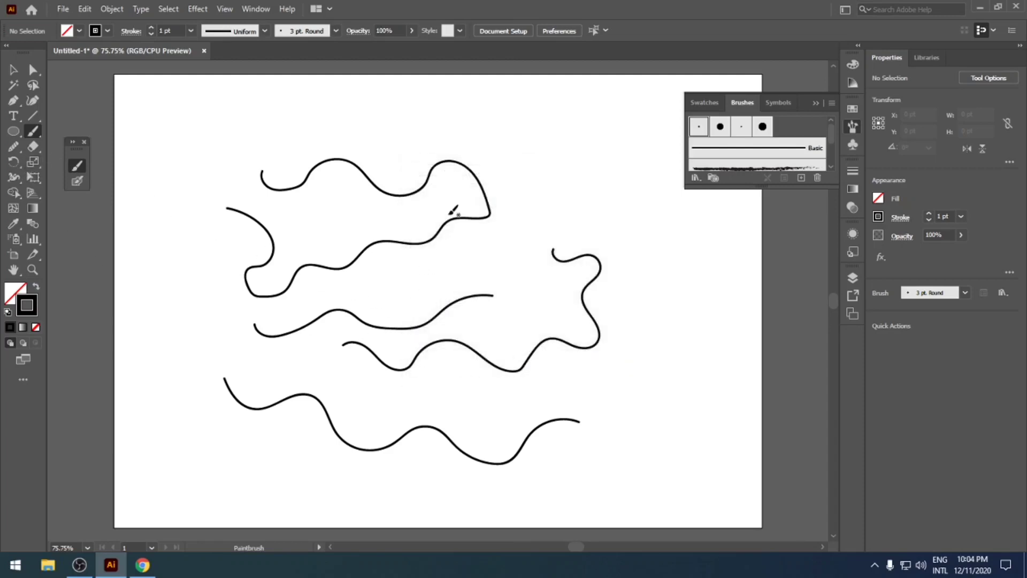
{"action": "mouse_move", "coordinate": [481, 134]}
{"action": "left_mouse_down"}
{"action": "mouse_move", "coordinate": [508, 156]}
{"action": "mouse_move", "coordinate": [539, 143]}
{"action": "mouse_move", "coordinate": [562, 179]}
{"action": "mouse_move", "coordinate": [635, 193]}
{"action": "mouse_move", "coordinate": [643, 249]}
{"action": "mouse_move", "coordinate": [663, 278]}
{"action": "mouse_move", "coordinate": [651, 301]}
{"action": "mouse_move", "coordinate": [662, 377]}
{"action": "mouse_move", "coordinate": [637, 387]}
{"action": "left_mouse_up"}
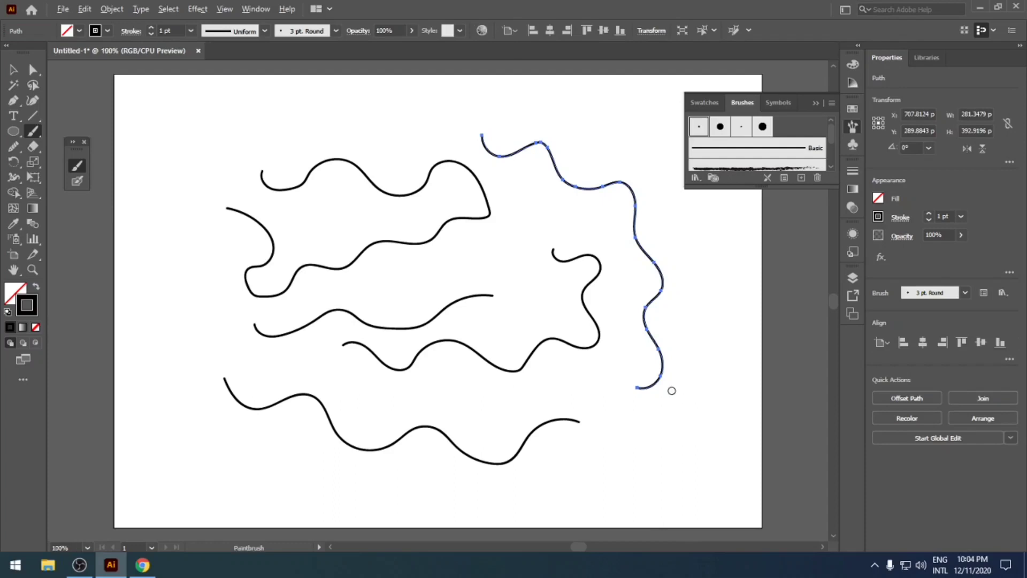
Step: Extend the still-selected stroke from its lower end upward in a wavy line, and retrace the path to refine its curve
{"action": "scroll", "coordinate": [672, 390], "scroll_direction": "up", "scroll_amount": 3}
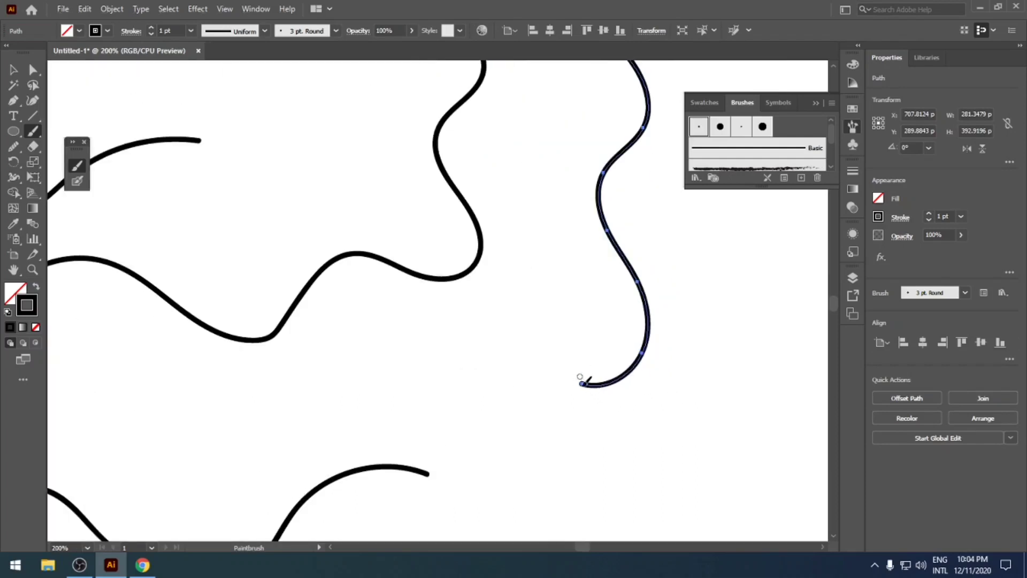
{"action": "mouse_move", "coordinate": [581, 381]}
{"action": "left_mouse_down"}
{"action": "mouse_move", "coordinate": [562, 365]}
{"action": "mouse_move", "coordinate": [587, 353]}
{"action": "mouse_move", "coordinate": [559, 245]}
{"action": "mouse_move", "coordinate": [577, 197]}
{"action": "mouse_move", "coordinate": [552, 145]}
{"action": "left_mouse_up"}
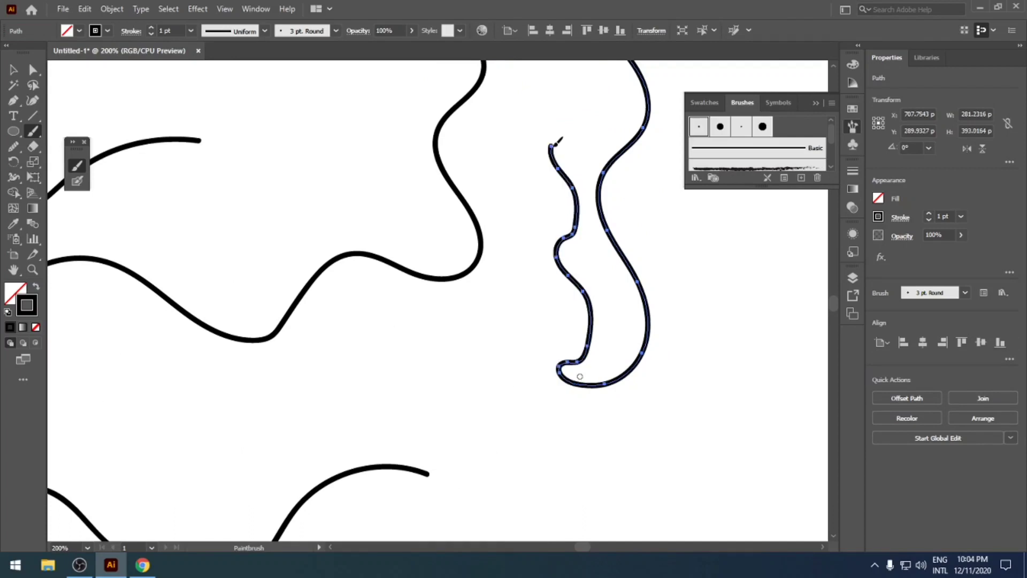
{"action": "mouse_move", "coordinate": [553, 145]}
{"action": "left_mouse_down"}
{"action": "mouse_move", "coordinate": [578, 199]}
{"action": "mouse_move", "coordinate": [553, 261]}
{"action": "mouse_move", "coordinate": [576, 286]}
{"action": "mouse_move", "coordinate": [594, 341]}
{"action": "mouse_move", "coordinate": [582, 362]}
{"action": "mouse_move", "coordinate": [565, 363]}
{"action": "mouse_move", "coordinate": [565, 381]}
{"action": "mouse_move", "coordinate": [603, 388]}
{"action": "mouse_move", "coordinate": [648, 358]}
{"action": "mouse_move", "coordinate": [630, 262]}
{"action": "mouse_move", "coordinate": [601, 225]}
{"action": "mouse_move", "coordinate": [637, 135]}
{"action": "left_mouse_up"}
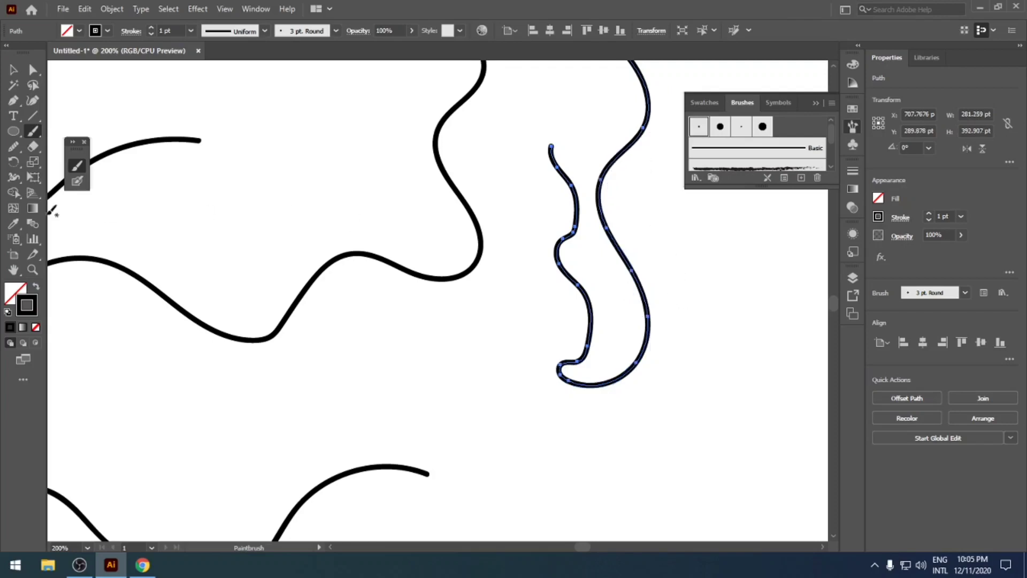
Step: Turn on Fill new brush strokes and paint a closed peanut-shaped outline about 124 by 84 pt near the artboard's lower right
{"action": "double_click", "coordinate": [82, 167]}
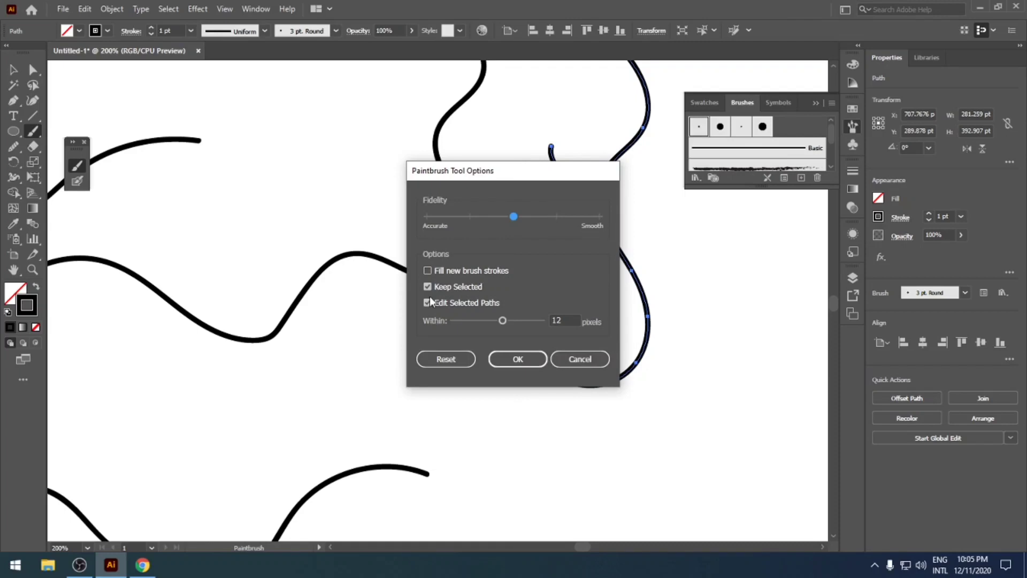
{"action": "left_click", "coordinate": [427, 270]}
{"action": "left_click", "coordinate": [518, 358]}
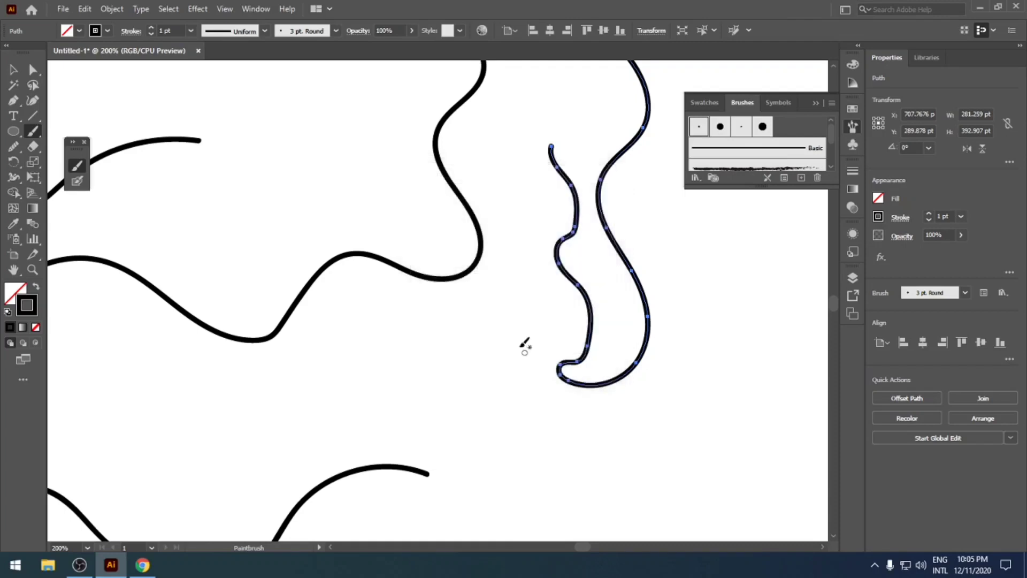
{"action": "scroll", "coordinate": [367, 227], "scroll_direction": "down", "scroll_amount": 2}
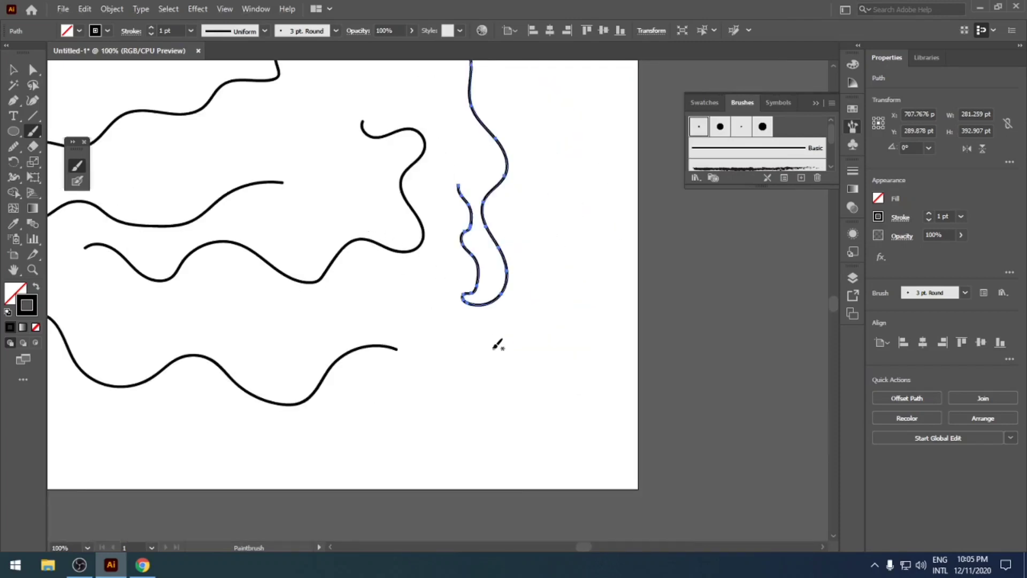
{"action": "mouse_move", "coordinate": [463, 358]}
{"action": "left_mouse_down"}
{"action": "mouse_move", "coordinate": [515, 334]}
{"action": "mouse_move", "coordinate": [537, 358]}
{"action": "mouse_move", "coordinate": [533, 382]}
{"action": "mouse_move", "coordinate": [468, 401]}
{"action": "mouse_move", "coordinate": [440, 400]}
{"action": "mouse_move", "coordinate": [465, 360]}
{"action": "left_mouse_up"}
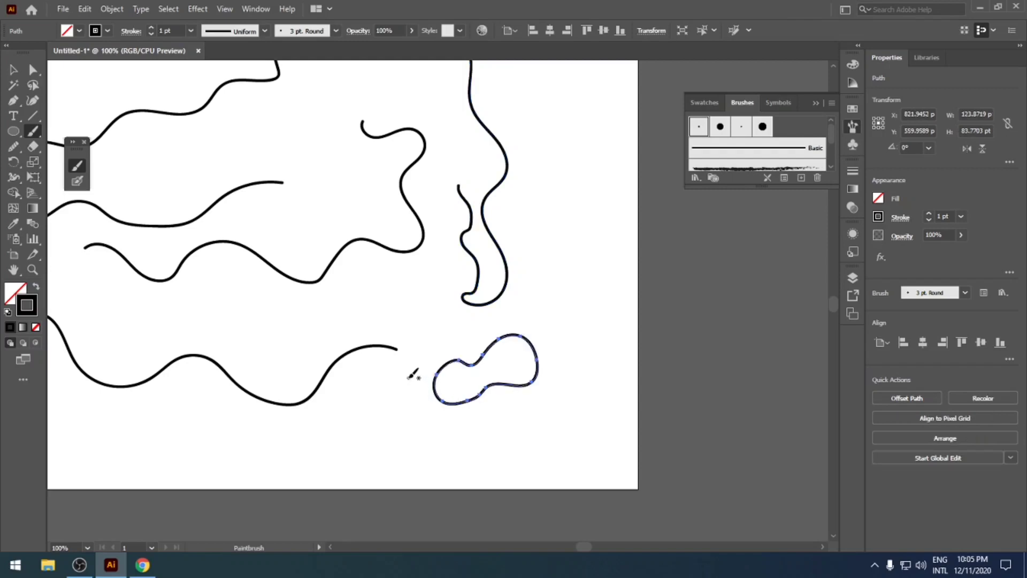
Step: Fill the closed peanut-shaped outline with yellow FFE415 and deselect it
{"action": "left_click", "coordinate": [15, 293]}
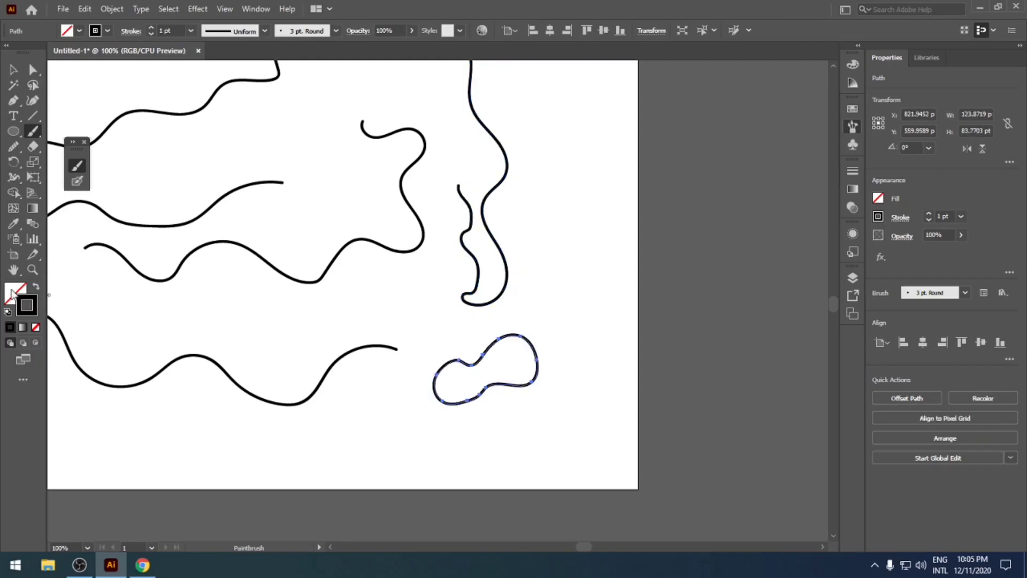
{"action": "left_click", "coordinate": [709, 91]}
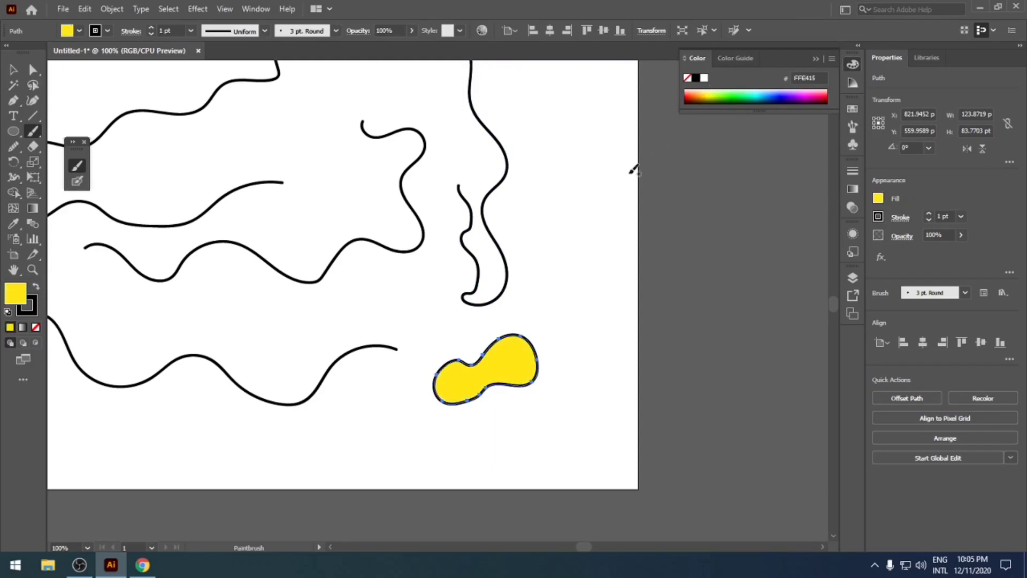
{"action": "left_click", "coordinate": [13, 69]}
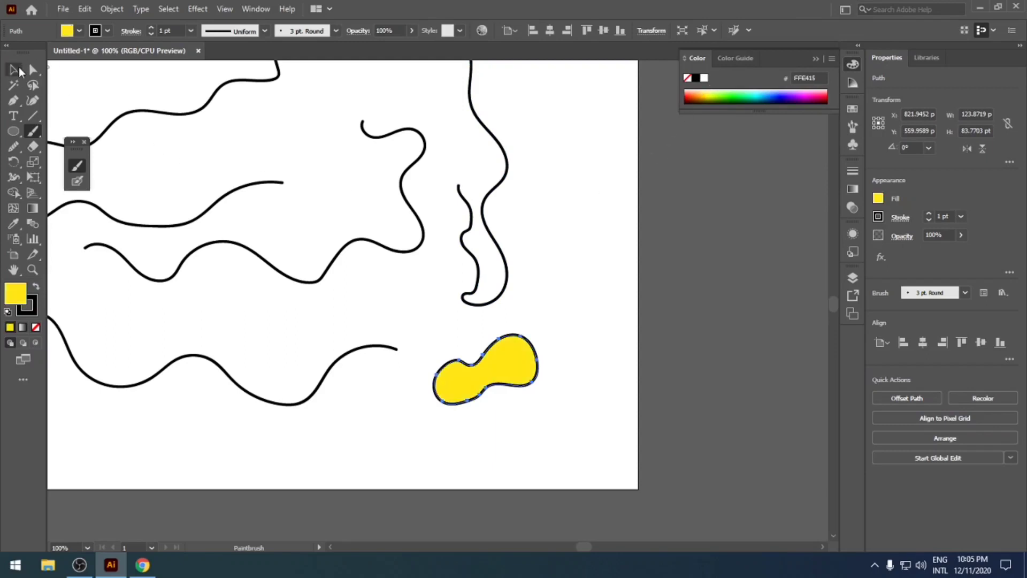
{"action": "left_click", "coordinate": [572, 260]}
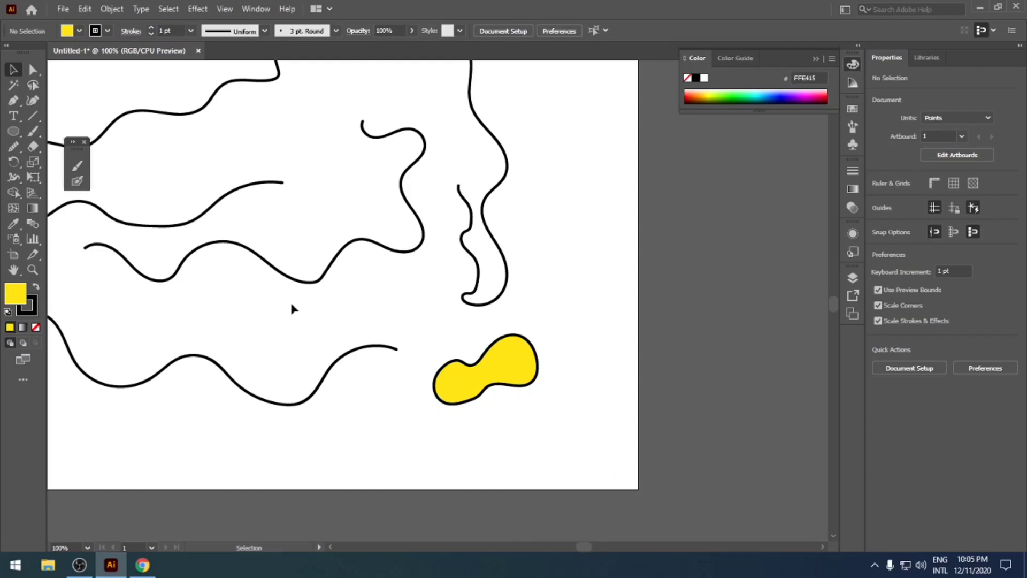
Step: Apply Paintbrush options with only Edit Selected Paths on, within 20 pixels, and delete all artwork from the artboard
{"action": "double_click", "coordinate": [73, 166]}
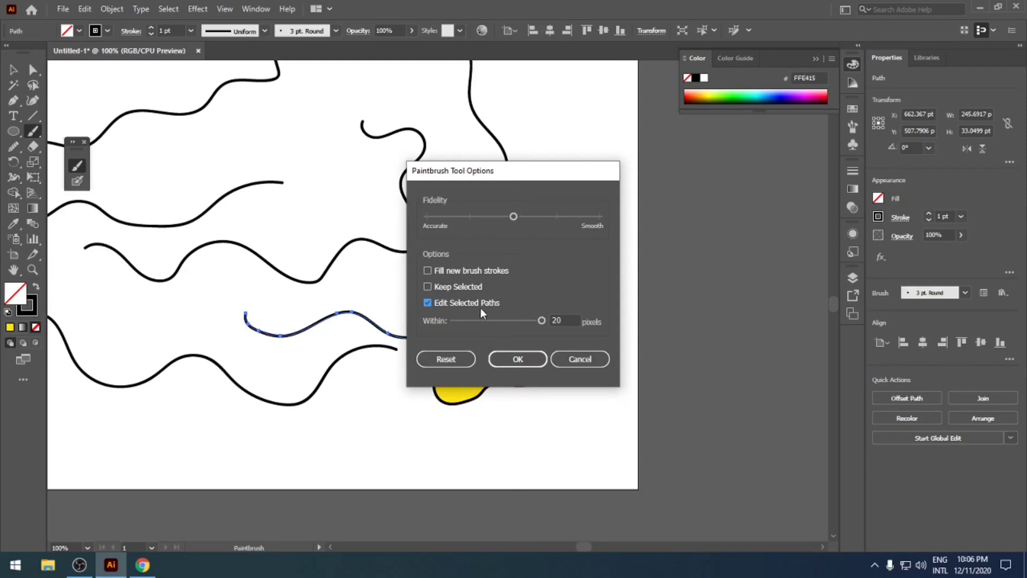
{"action": "left_click", "coordinate": [537, 362]}
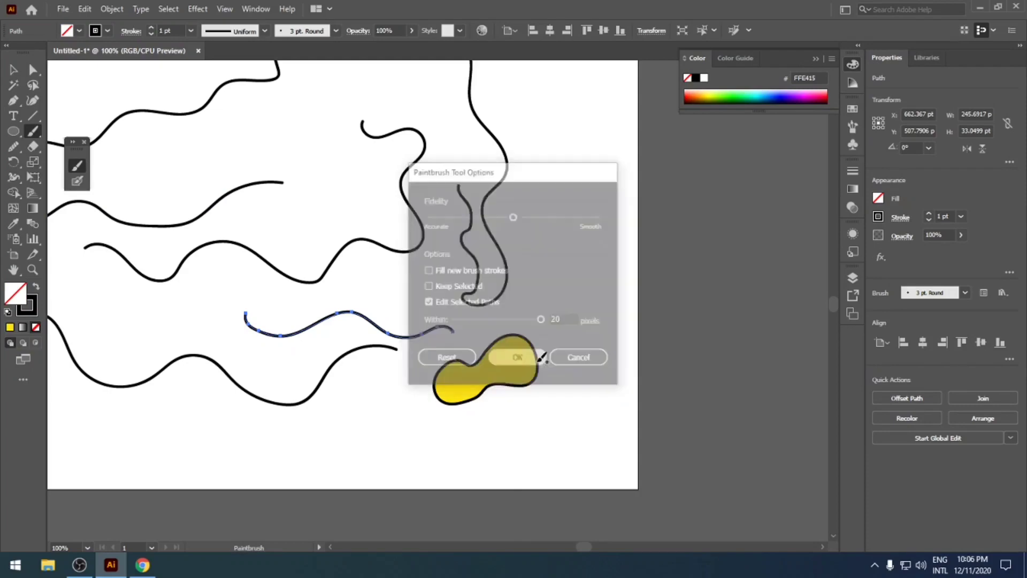
{"action": "key", "text": "ctrl+a"}
{"action": "key", "text": "Delete"}
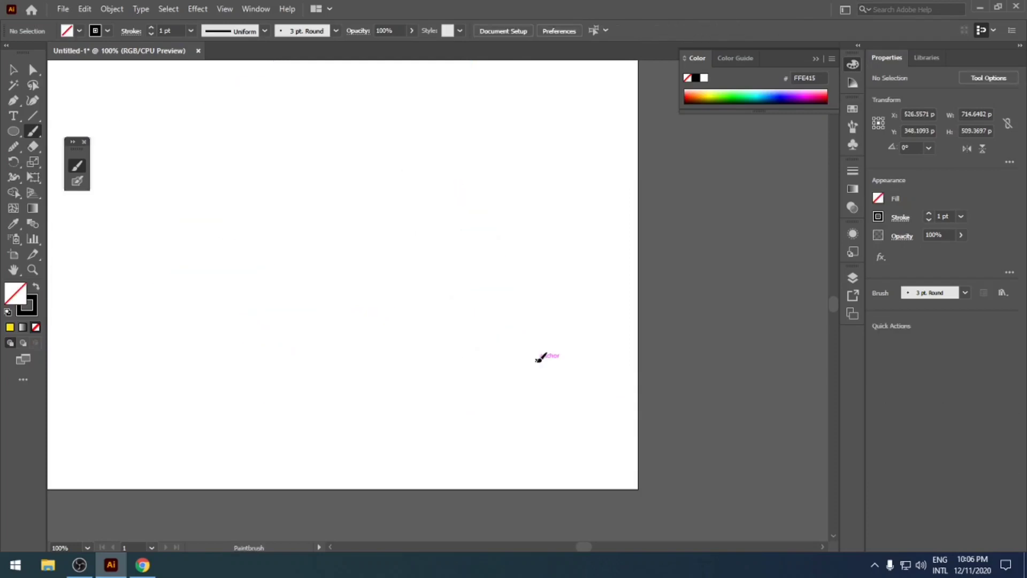
Step: Fit the artboard in view, show the available brushes, and paint a wavy black stroke across the upper middle of the artboard
{"action": "key", "text": "ctrl+0"}
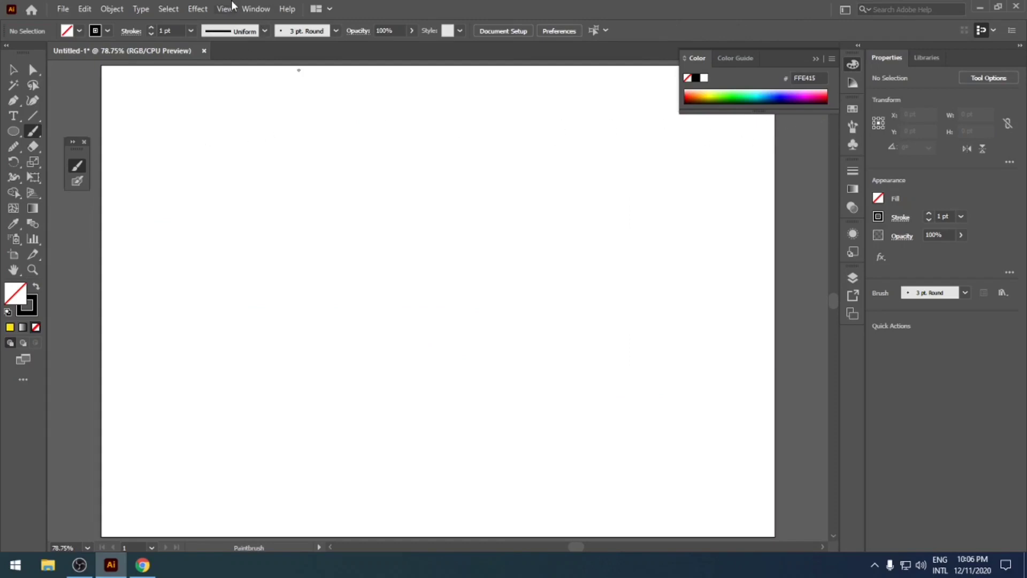
{"action": "left_click", "coordinate": [253, 9]}
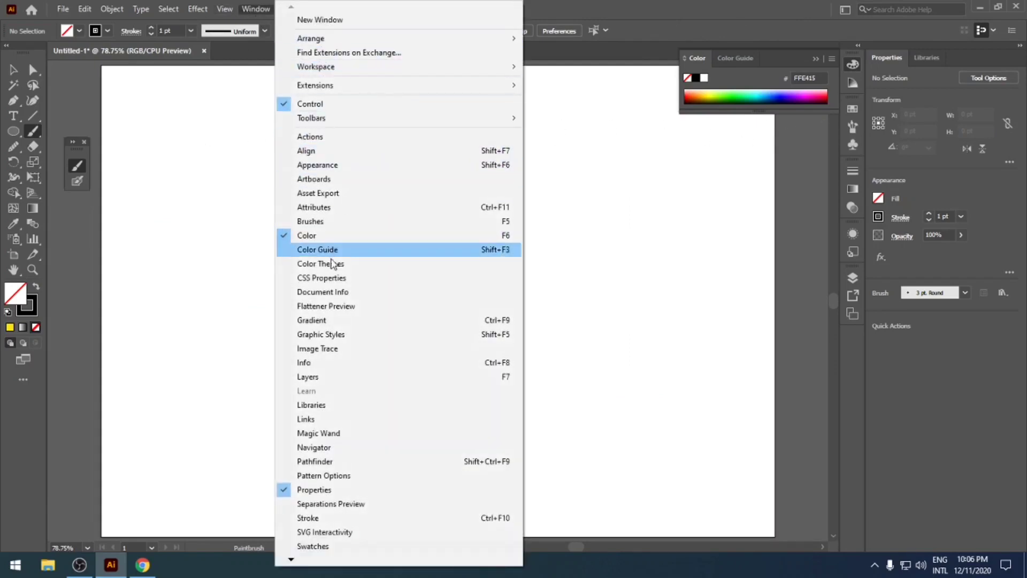
{"action": "left_click", "coordinate": [329, 222]}
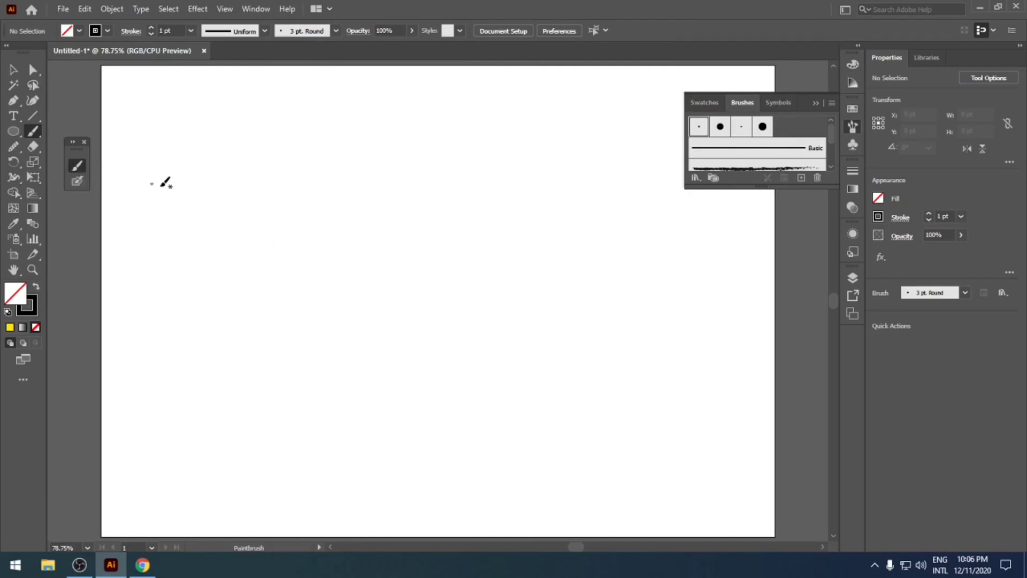
{"action": "mouse_move", "coordinate": [250, 202]}
{"action": "left_mouse_down"}
{"action": "mouse_move", "coordinate": [268, 238]}
{"action": "mouse_move", "coordinate": [358, 221]}
{"action": "mouse_move", "coordinate": [379, 260]}
{"action": "mouse_move", "coordinate": [449, 228]}
{"action": "mouse_move", "coordinate": [476, 261]}
{"action": "mouse_move", "coordinate": [509, 248]}
{"action": "mouse_move", "coordinate": [526, 215]}
{"action": "mouse_move", "coordinate": [603, 256]}
{"action": "mouse_move", "coordinate": [625, 229]}
{"action": "left_mouse_up"}
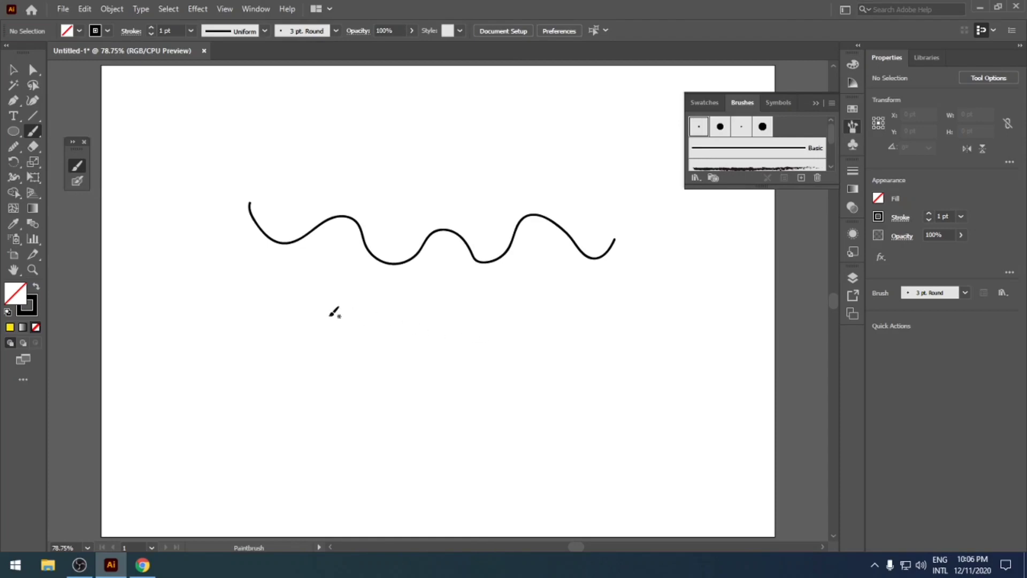
Step: Set the stroke color to blue 0000FF and paint two wavy strokes below the black one
{"action": "left_click", "coordinate": [32, 305]}
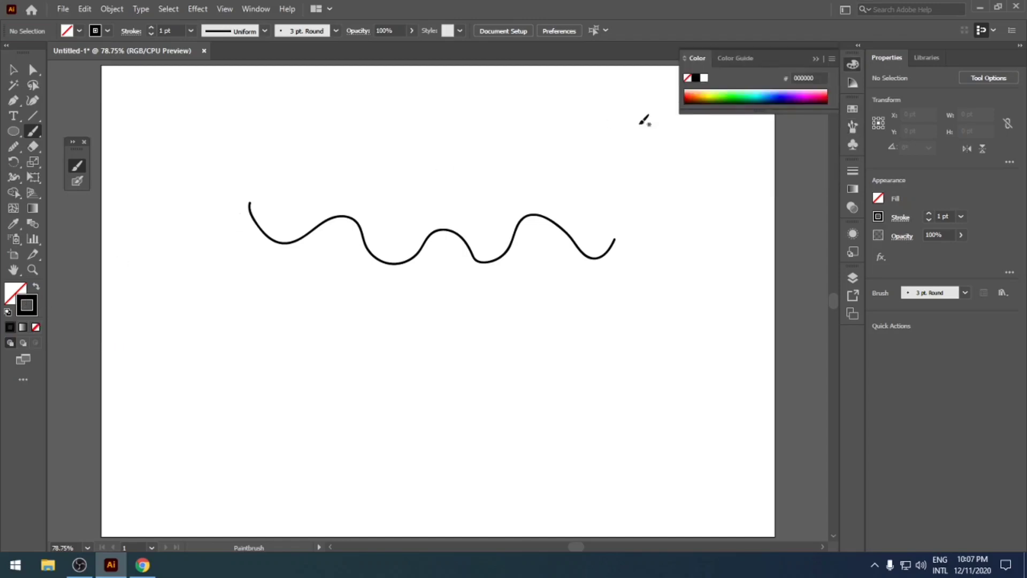
{"action": "left_click", "coordinate": [878, 218]}
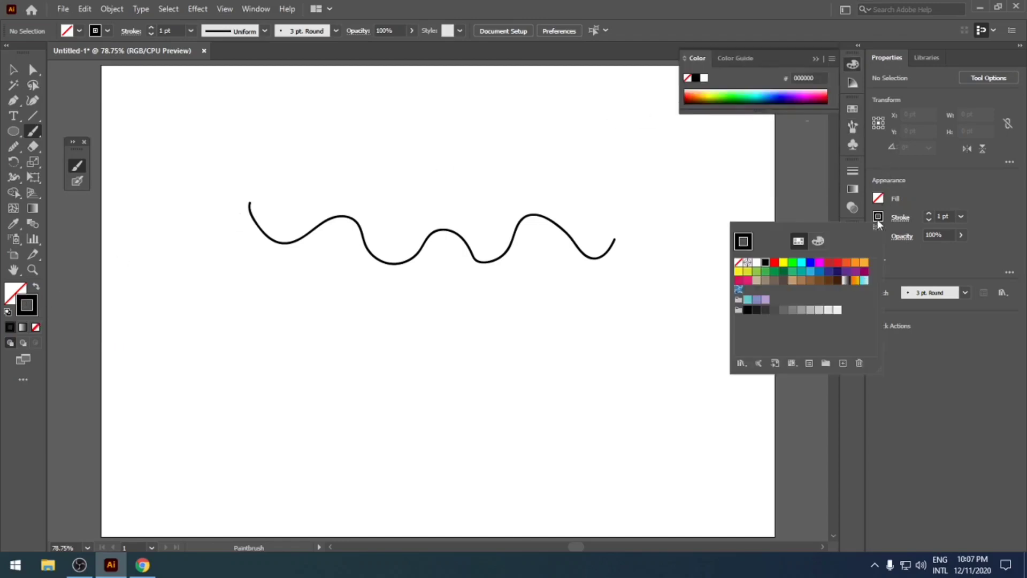
{"action": "left_click", "coordinate": [812, 263]}
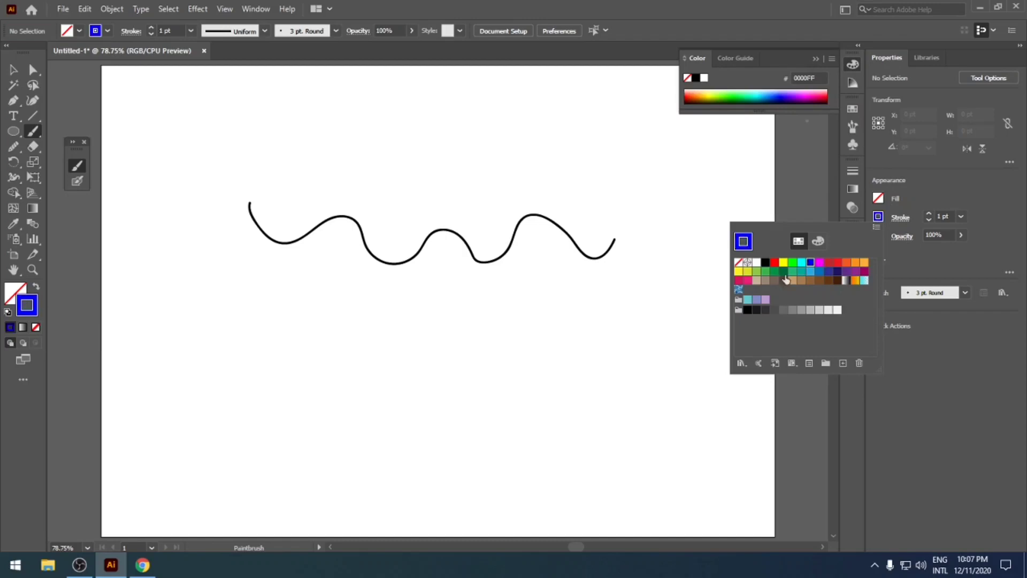
{"action": "left_click", "coordinate": [76, 166]}
{"action": "mouse_move", "coordinate": [254, 293]}
{"action": "left_mouse_down"}
{"action": "mouse_move", "coordinate": [281, 329]}
{"action": "mouse_move", "coordinate": [365, 318]}
{"action": "mouse_move", "coordinate": [420, 351]}
{"action": "mouse_move", "coordinate": [519, 332]}
{"action": "mouse_move", "coordinate": [542, 351]}
{"action": "mouse_move", "coordinate": [603, 320]}
{"action": "mouse_move", "coordinate": [647, 348]}
{"action": "left_mouse_up"}
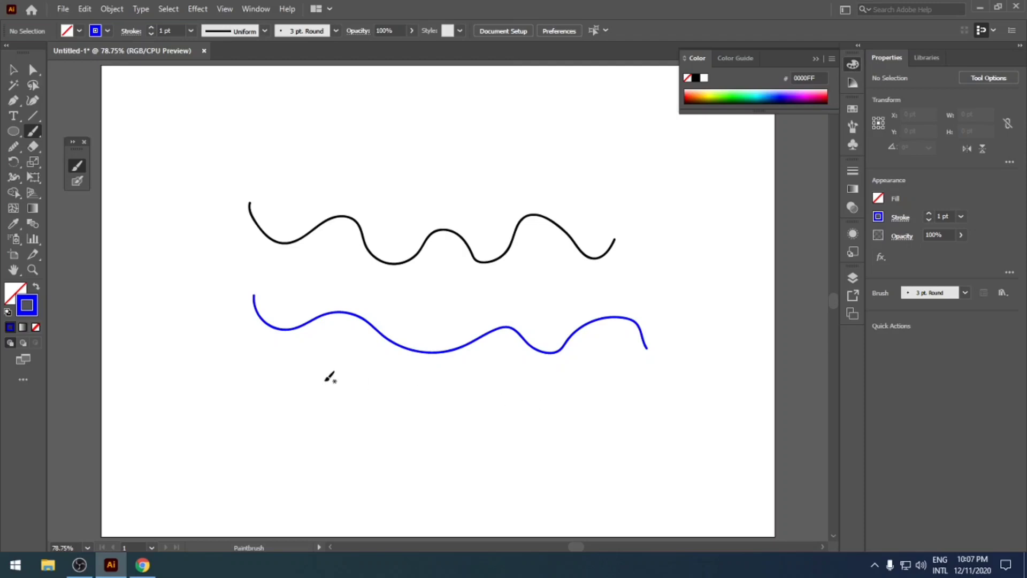
{"action": "mouse_move", "coordinate": [261, 375]}
{"action": "left_mouse_down"}
{"action": "mouse_move", "coordinate": [289, 399]}
{"action": "mouse_move", "coordinate": [343, 379]}
{"action": "mouse_move", "coordinate": [390, 410]}
{"action": "mouse_move", "coordinate": [413, 415]}
{"action": "mouse_move", "coordinate": [454, 397]}
{"action": "mouse_move", "coordinate": [495, 421]}
{"action": "mouse_move", "coordinate": [523, 392]}
{"action": "mouse_move", "coordinate": [553, 407]}
{"action": "mouse_move", "coordinate": [582, 391]}
{"action": "mouse_move", "coordinate": [621, 391]}
{"action": "left_mouse_up"}
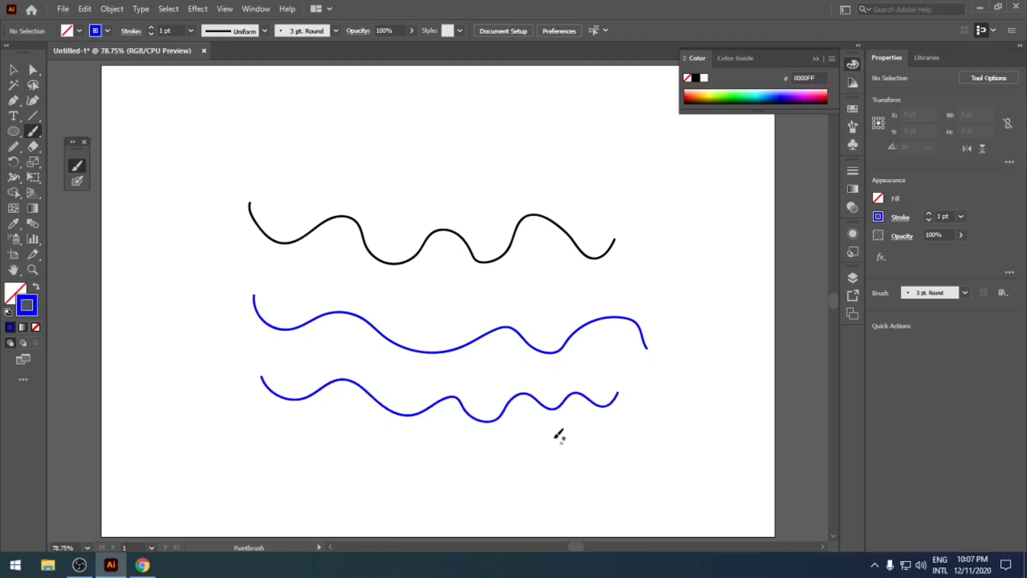
Step: Set the stroke weight to 5 pt and paint one wavy blue stroke above and another below the existing strokes
{"action": "left_click", "coordinate": [166, 31]}
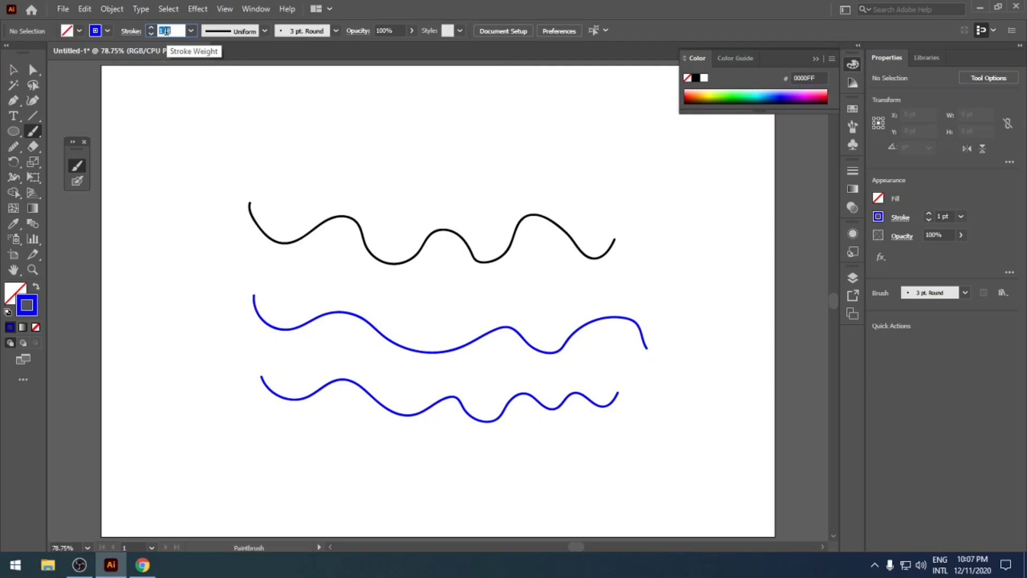
{"action": "type", "text": "5"}
{"action": "mouse_move", "coordinate": [250, 119]}
{"action": "left_mouse_down"}
{"action": "mouse_move", "coordinate": [288, 150]}
{"action": "mouse_move", "coordinate": [356, 134]}
{"action": "mouse_move", "coordinate": [417, 160]}
{"action": "mouse_move", "coordinate": [440, 160]}
{"action": "mouse_move", "coordinate": [477, 133]}
{"action": "mouse_move", "coordinate": [544, 161]}
{"action": "mouse_move", "coordinate": [570, 136]}
{"action": "mouse_move", "coordinate": [609, 180]}
{"action": "left_mouse_up"}
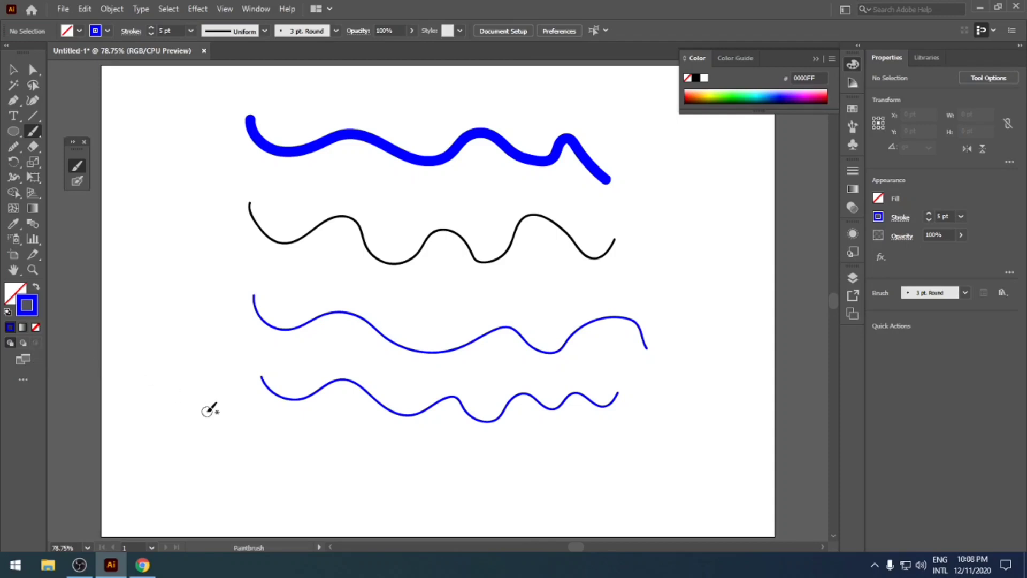
{"action": "mouse_move", "coordinate": [206, 411]}
{"action": "left_mouse_down"}
{"action": "mouse_move", "coordinate": [228, 452]}
{"action": "mouse_move", "coordinate": [333, 448]}
{"action": "mouse_move", "coordinate": [439, 485]}
{"action": "mouse_move", "coordinate": [628, 464]}
{"action": "mouse_move", "coordinate": [667, 443]}
{"action": "left_mouse_up"}
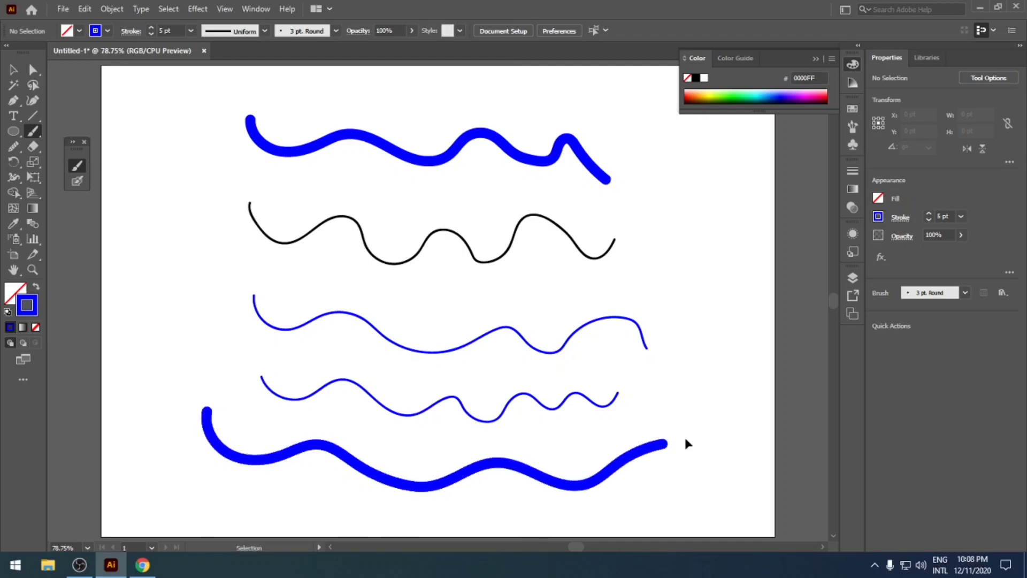
Step: Clear all artwork and, at 1 pt stroke weight, paint a thin wavy blue stroke with a much thicker one below it
{"action": "key", "text": "ctrl+a"}
{"action": "key", "text": "Delete"}
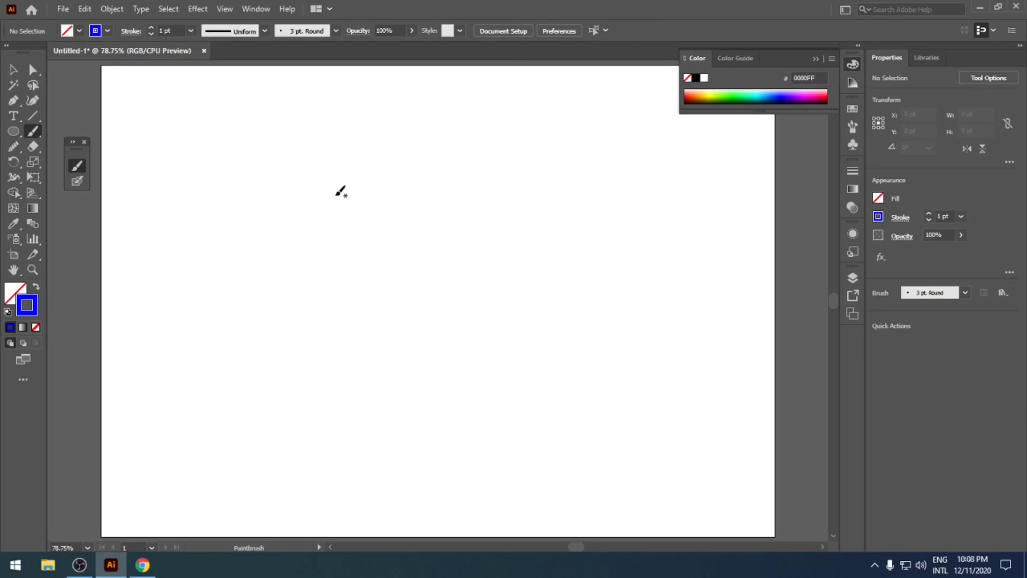
{"action": "mouse_move", "coordinate": [324, 190]}
{"action": "left_mouse_down"}
{"action": "mouse_move", "coordinate": [337, 229]}
{"action": "mouse_move", "coordinate": [454, 210]}
{"action": "mouse_move", "coordinate": [507, 244]}
{"action": "mouse_move", "coordinate": [565, 249]}
{"action": "mouse_move", "coordinate": [599, 232]}
{"action": "mouse_move", "coordinate": [650, 253]}
{"action": "left_mouse_up"}
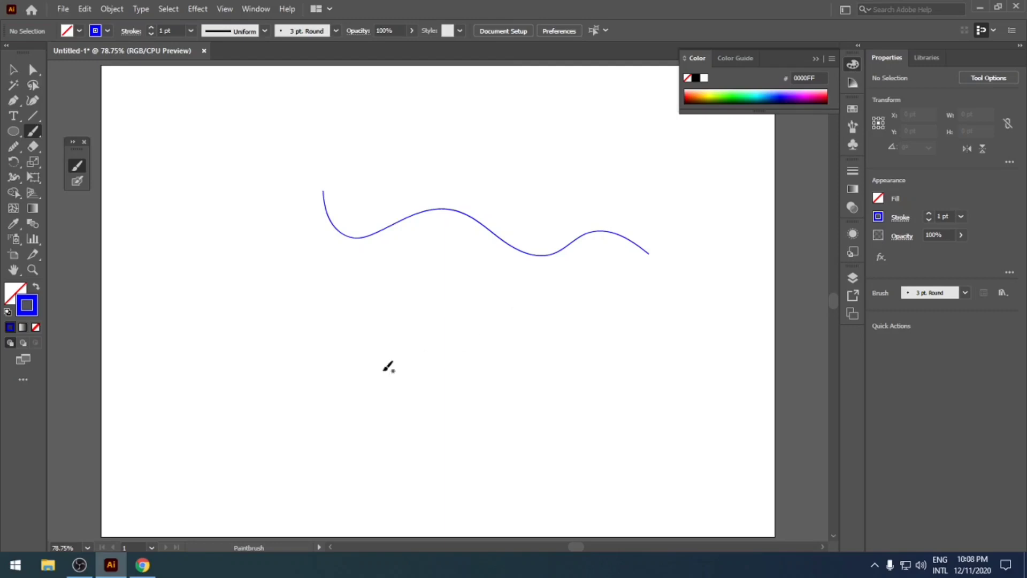
{"action": "mouse_move", "coordinate": [330, 305]}
{"action": "left_mouse_down"}
{"action": "mouse_move", "coordinate": [357, 337]}
{"action": "mouse_move", "coordinate": [428, 313]}
{"action": "mouse_move", "coordinate": [552, 360]}
{"action": "mouse_move", "coordinate": [647, 333]}
{"action": "mouse_move", "coordinate": [674, 372]}
{"action": "left_mouse_up"}
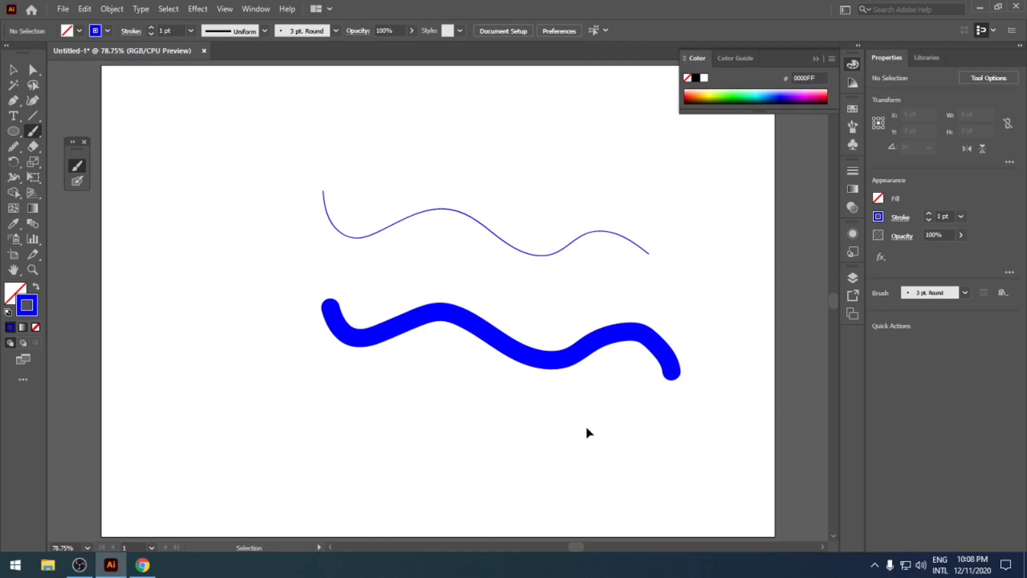
Step: Clear the artboard and paint a wavy blue stroke about 321 by 56 pt near its upper left
{"action": "key", "text": "ctrl+a"}
{"action": "key", "text": "Delete"}
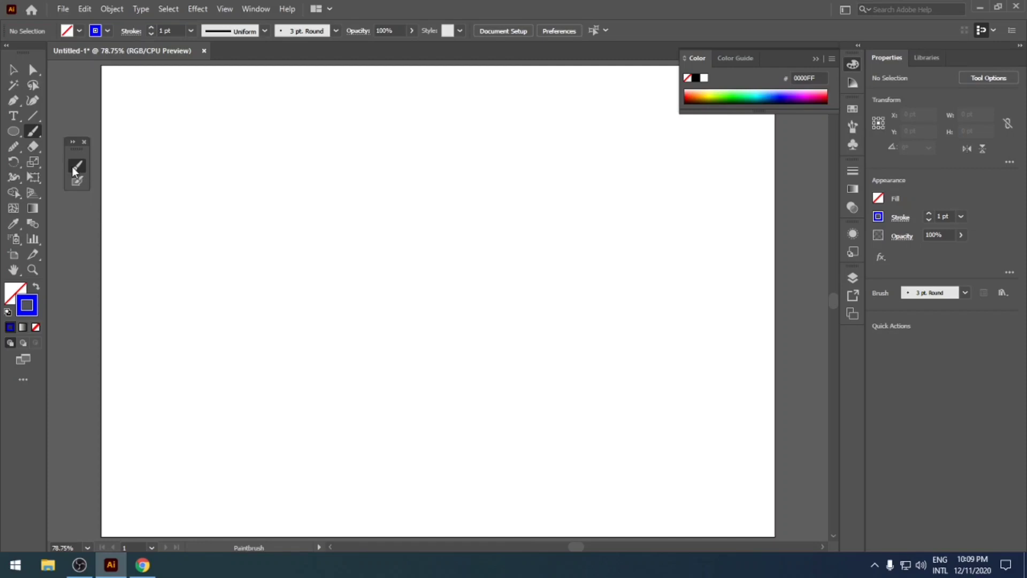
{"action": "mouse_move", "coordinate": [158, 195]}
{"action": "left_mouse_down"}
{"action": "mouse_move", "coordinate": [171, 215]}
{"action": "mouse_move", "coordinate": [208, 225]}
{"action": "mouse_move", "coordinate": [231, 211]}
{"action": "mouse_move", "coordinate": [292, 231]}
{"action": "mouse_move", "coordinate": [375, 220]}
{"action": "left_mouse_up"}
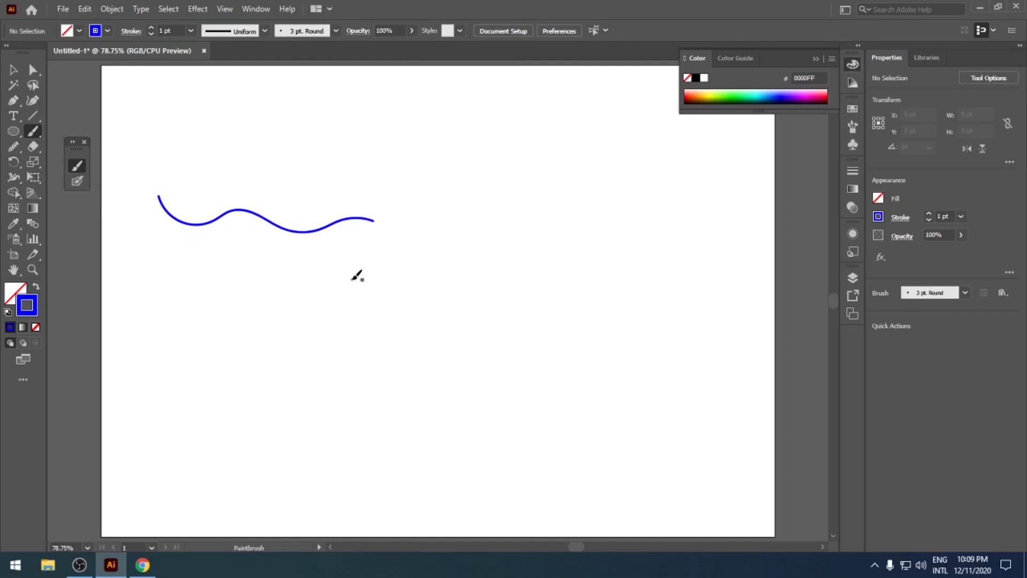
Step: Confirm Edit Selected Paths within 20 pixels, and extend the selected stroke from its right end down and back leftward to about 338 by 182 pt
{"action": "double_click", "coordinate": [74, 166]}
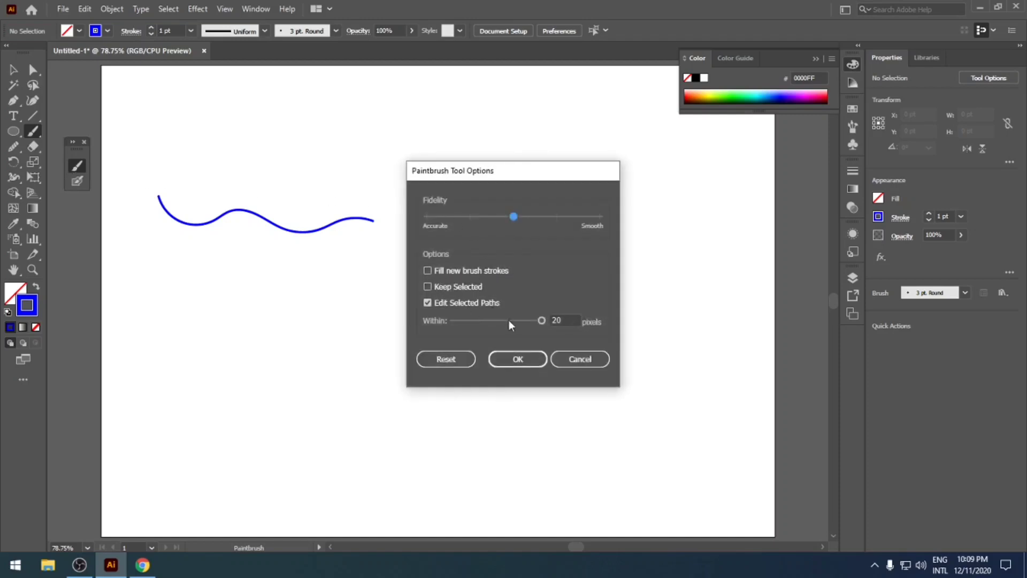
{"action": "left_click", "coordinate": [518, 364]}
{"action": "key", "text": "v"}
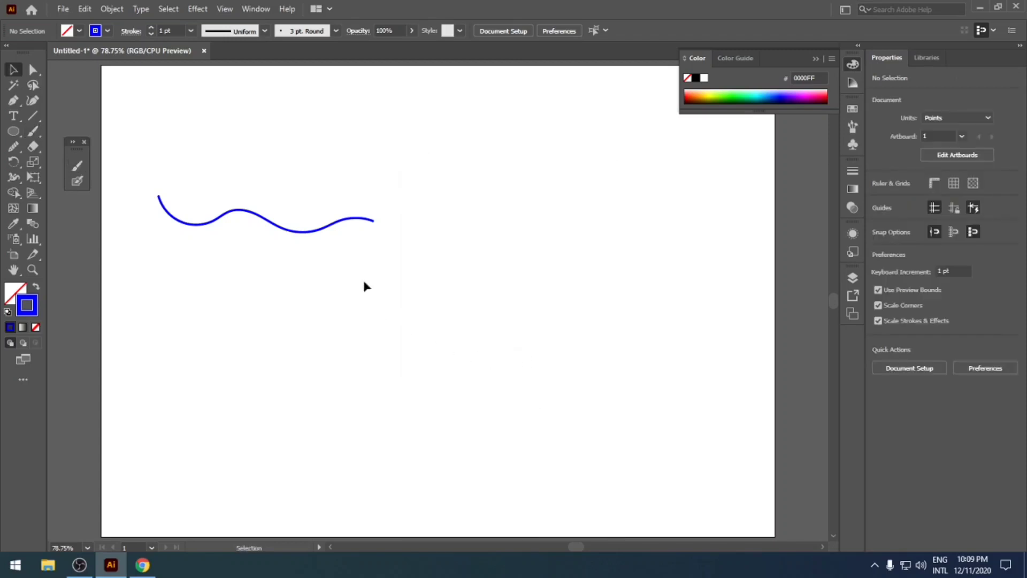
{"action": "left_click", "coordinate": [314, 231]}
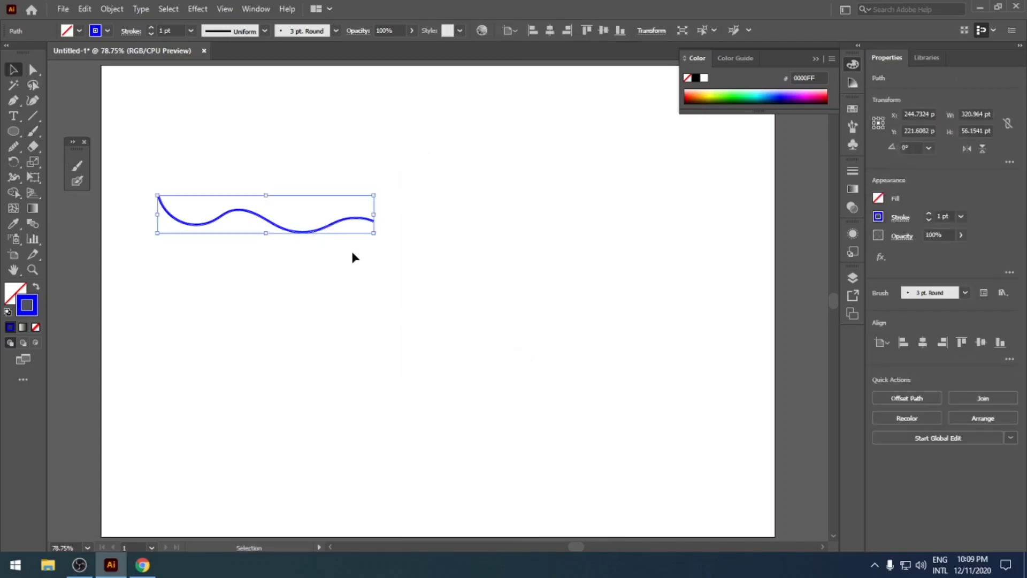
{"action": "key", "text": "b"}
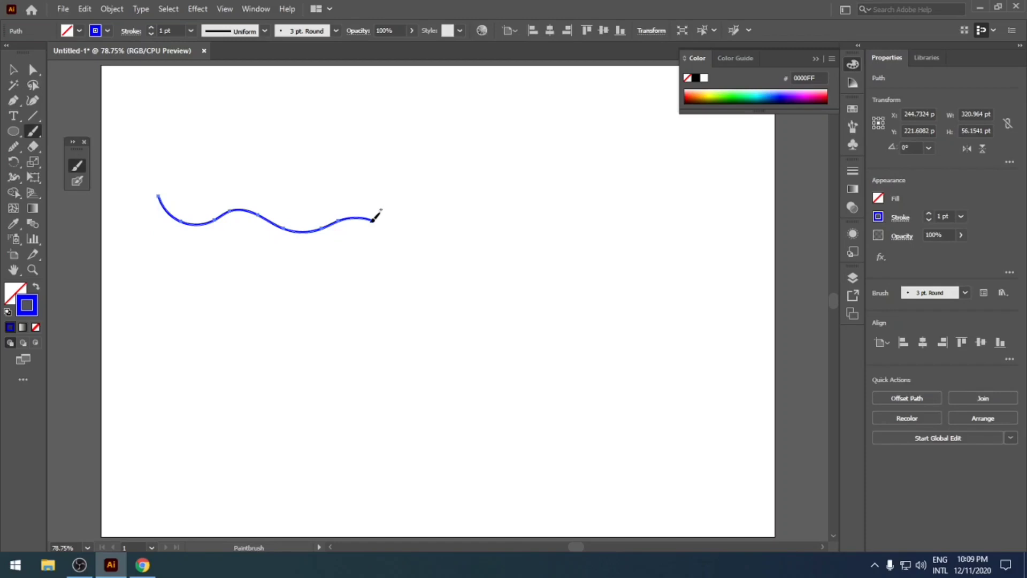
{"action": "mouse_move", "coordinate": [373, 220]}
{"action": "left_mouse_down"}
{"action": "mouse_move", "coordinate": [382, 218]}
{"action": "mouse_move", "coordinate": [370, 261]}
{"action": "mouse_move", "coordinate": [322, 295]}
{"action": "mouse_move", "coordinate": [232, 314]}
{"action": "mouse_move", "coordinate": [177, 275]}
{"action": "mouse_move", "coordinate": [159, 298]}
{"action": "left_mouse_up"}
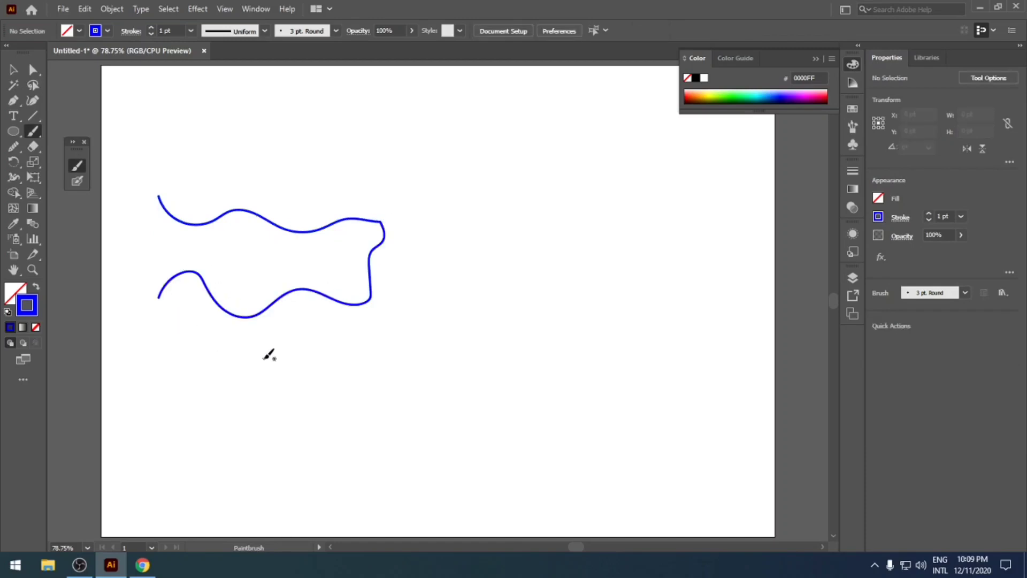
Step: Reselect the extended stroke and paint over its upper right corner and right side to smooth the join
{"action": "scroll", "coordinate": [381, 230], "scroll_direction": "up", "scroll_amount": 2}
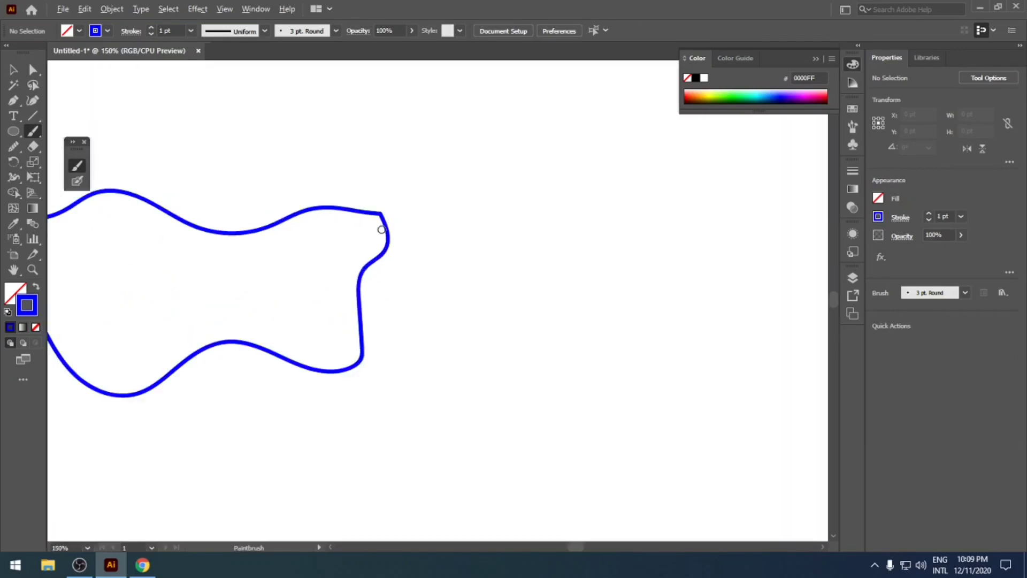
{"action": "scroll", "coordinate": [381, 229], "scroll_direction": "up", "scroll_amount": 2}
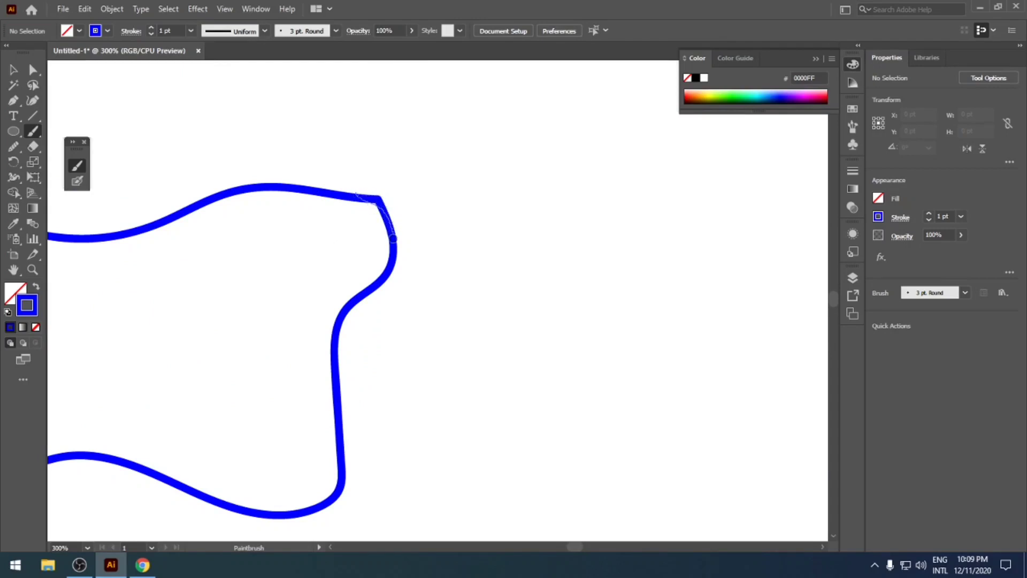
{"action": "key", "text": "v"}
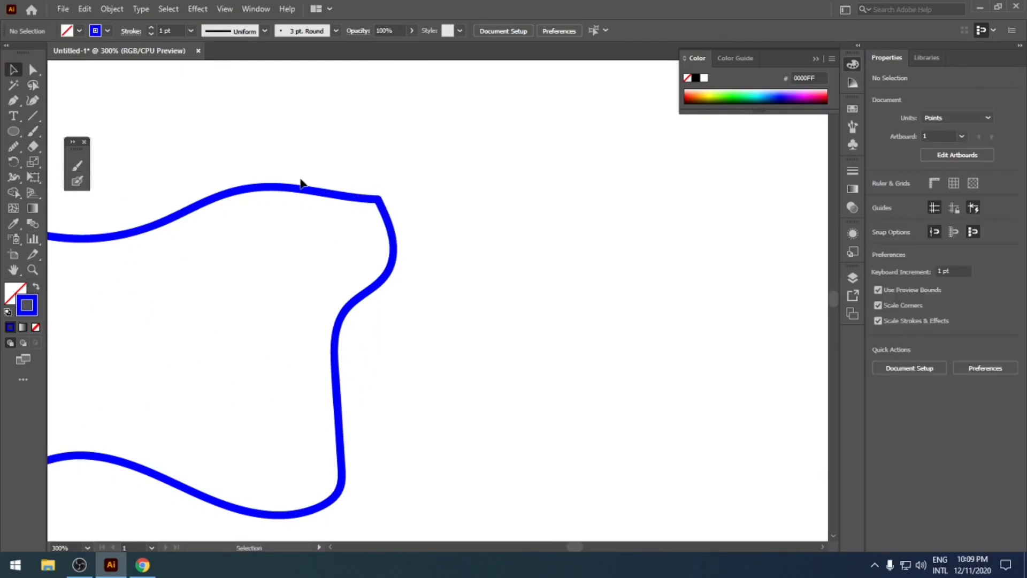
{"action": "left_click", "coordinate": [353, 201]}
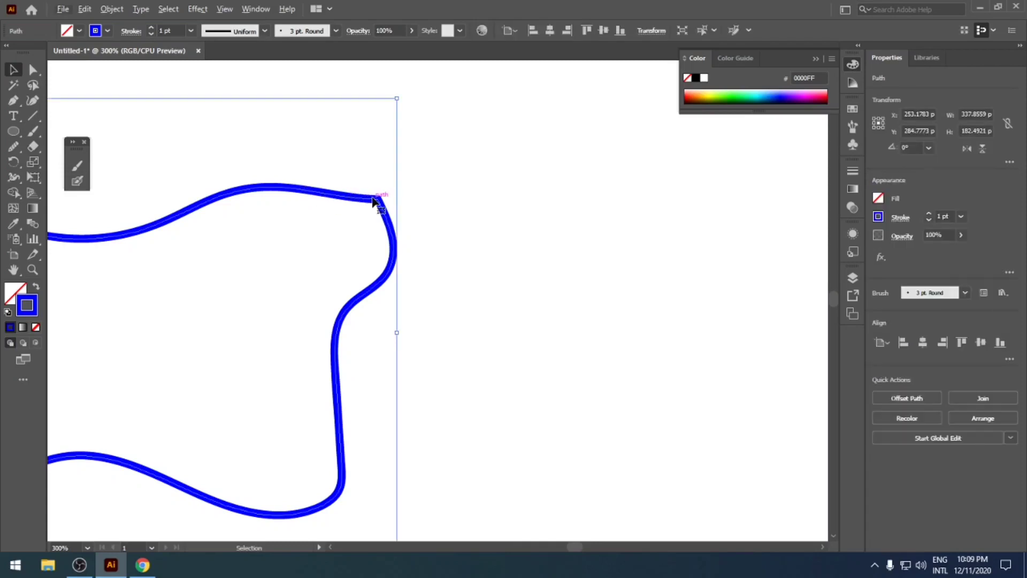
{"action": "key", "text": "b"}
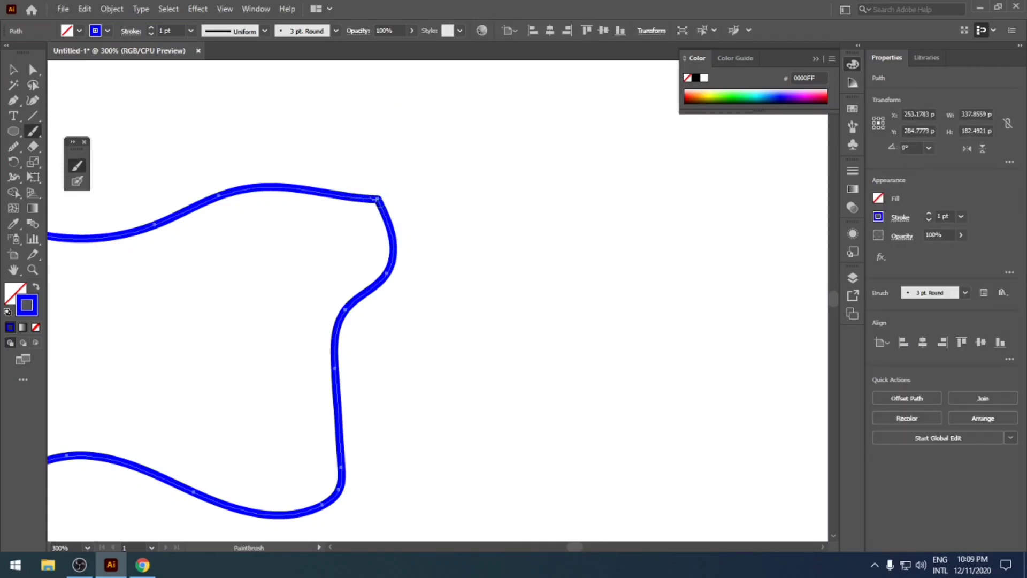
{"action": "mouse_move", "coordinate": [370, 199]}
{"action": "left_mouse_down"}
{"action": "mouse_move", "coordinate": [391, 222]}
{"action": "mouse_move", "coordinate": [367, 200]}
{"action": "mouse_move", "coordinate": [392, 233]}
{"action": "left_mouse_up"}
{"action": "mouse_move", "coordinate": [280, 189]}
{"action": "left_mouse_down"}
{"action": "mouse_move", "coordinate": [347, 197]}
{"action": "mouse_move", "coordinate": [392, 228]}
{"action": "mouse_move", "coordinate": [396, 258]}
{"action": "mouse_move", "coordinate": [319, 355]}
{"action": "left_mouse_up"}
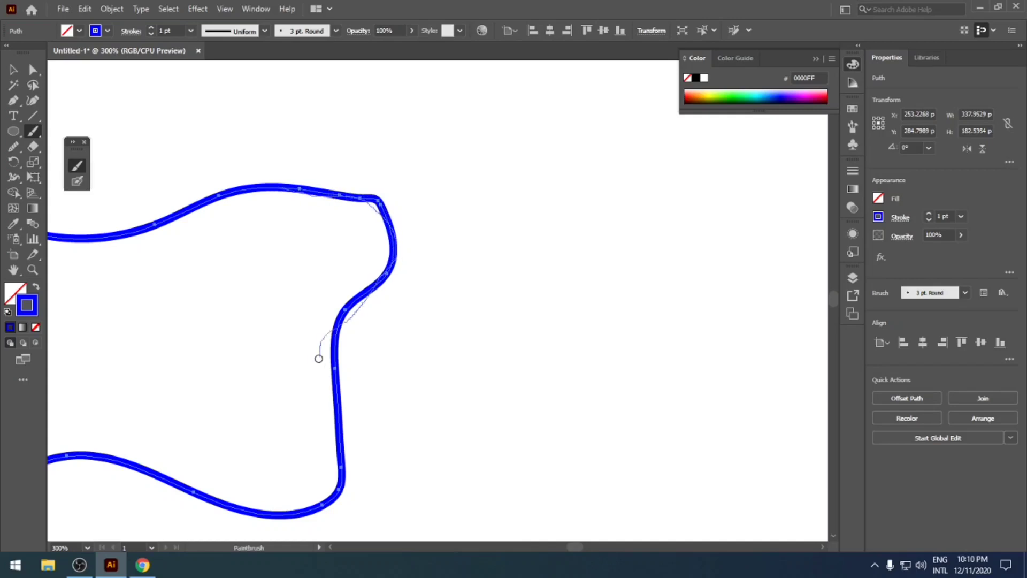
Step: Delete the selected wavy path from the artboard
{"action": "scroll", "coordinate": [332, 275], "scroll_direction": "down", "scroll_amount": 5}
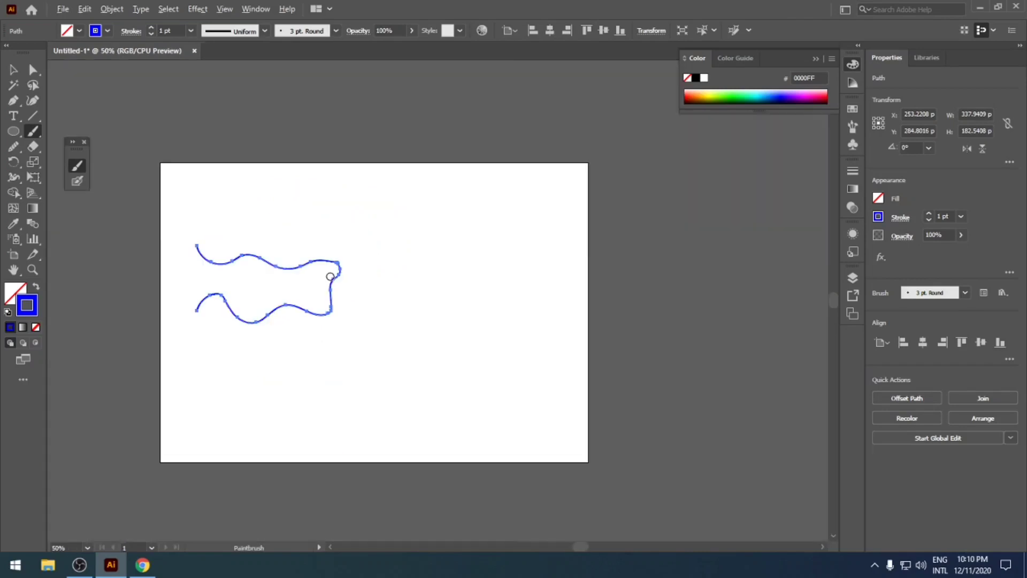
{"action": "scroll", "coordinate": [334, 273], "scroll_direction": "up", "scroll_amount": 3}
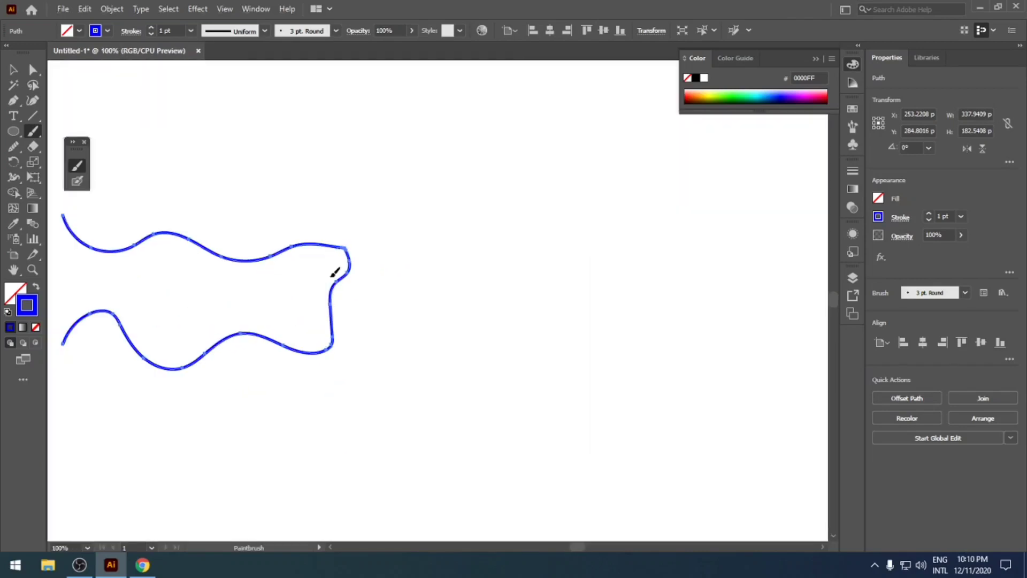
{"action": "key", "text": "v"}
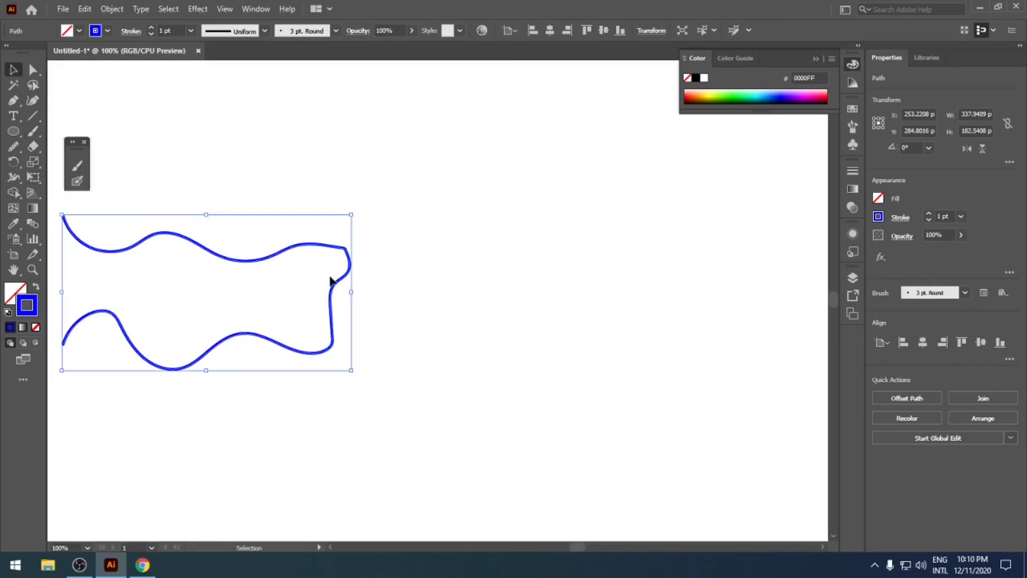
{"action": "key", "text": "Delete"}
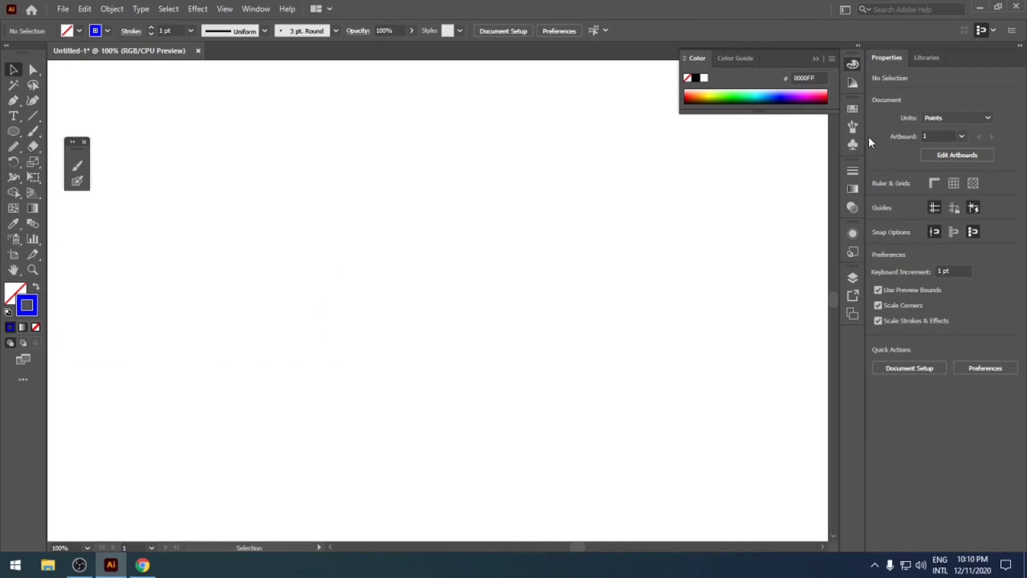
Step: Display the available brushes and paint a wavy blue stroke about 488 by 162 pt with the 3 pt. Round brush
{"action": "left_click", "coordinate": [854, 127]}
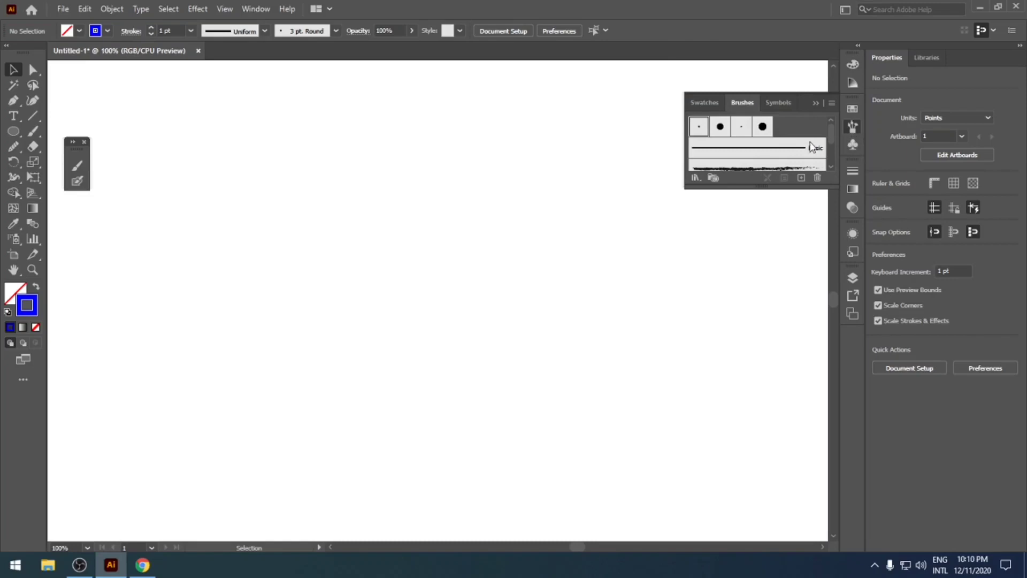
{"action": "left_click", "coordinate": [33, 131]}
{"action": "mouse_move", "coordinate": [134, 215]}
{"action": "left_mouse_down"}
{"action": "mouse_move", "coordinate": [182, 276]}
{"action": "mouse_move", "coordinate": [237, 241]}
{"action": "mouse_move", "coordinate": [313, 231]}
{"action": "mouse_move", "coordinate": [339, 274]}
{"action": "mouse_move", "coordinate": [404, 315]}
{"action": "mouse_move", "coordinate": [420, 188]}
{"action": "mouse_move", "coordinate": [490, 239]}
{"action": "mouse_move", "coordinate": [551, 319]}
{"action": "left_mouse_up"}
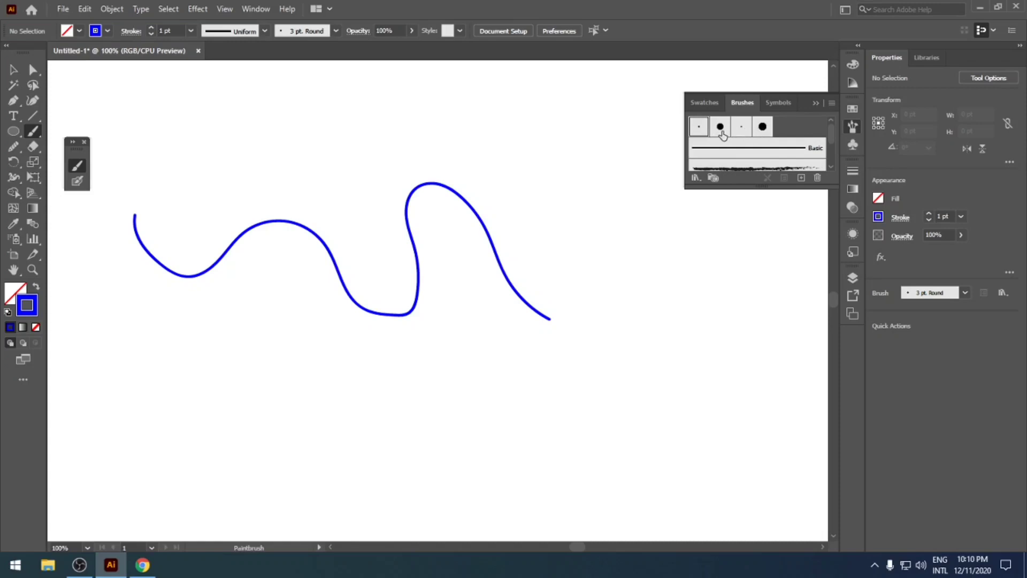
Step: Select the wavy stroke and apply the rough charcoal-textured art brush to it
{"action": "scroll", "coordinate": [751, 155], "scroll_direction": "down", "scroll_amount": 2}
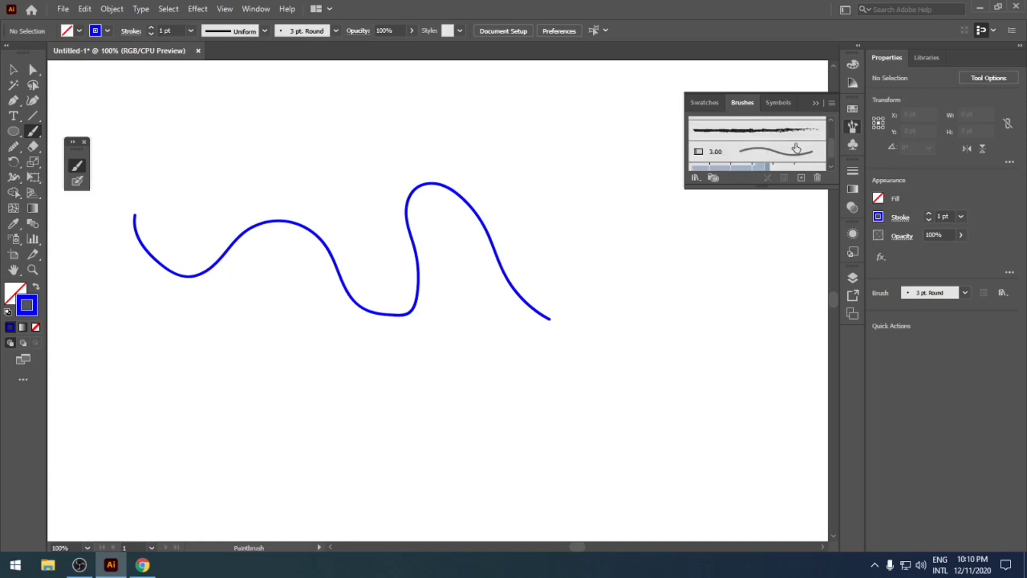
{"action": "key", "text": "v"}
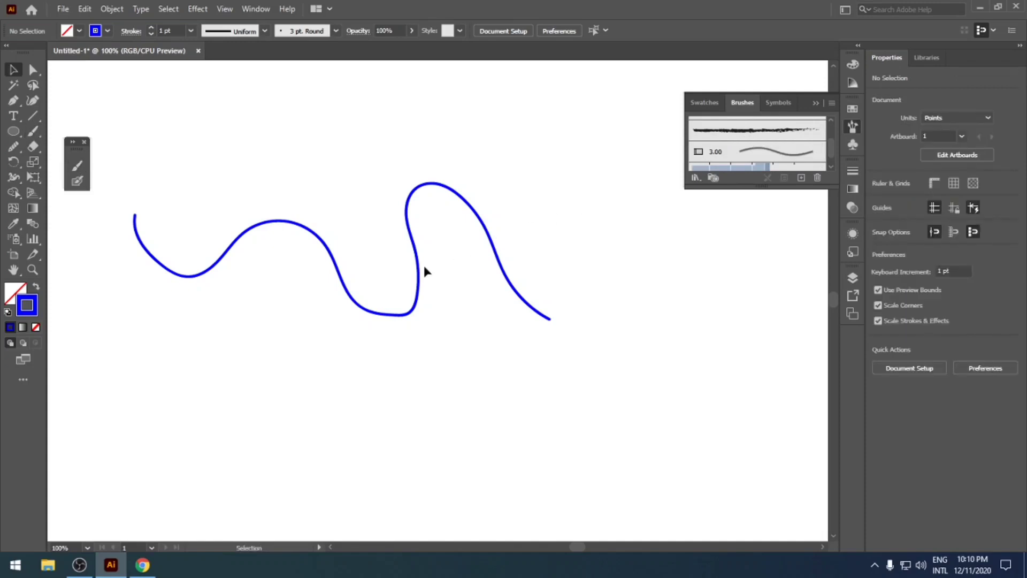
{"action": "left_click", "coordinate": [423, 281]}
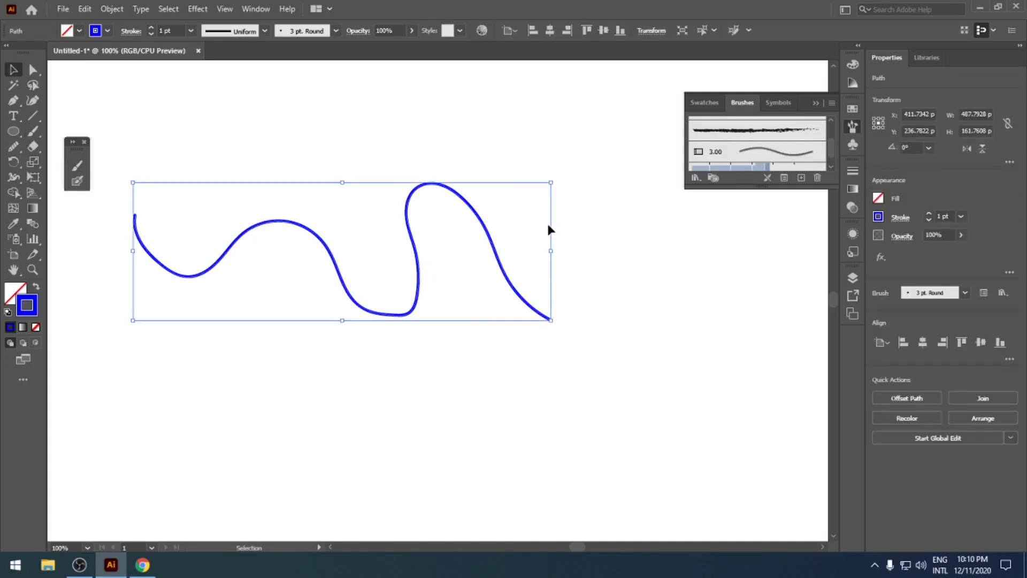
{"action": "left_click", "coordinate": [705, 134]}
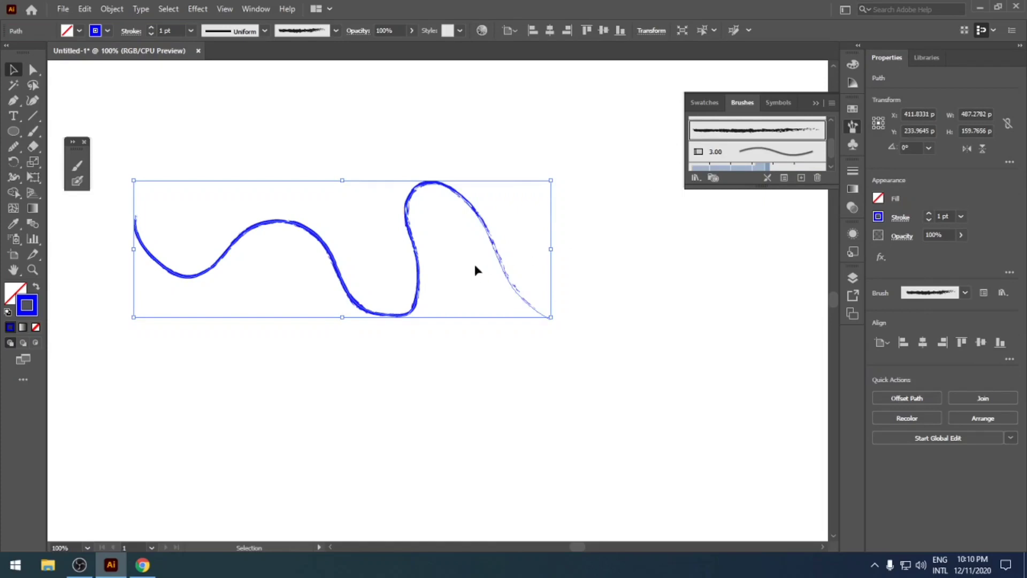
Step: Inspect the brush texture up close and change the wavy path's stroke color to black
{"action": "scroll", "coordinate": [461, 276], "scroll_direction": "up", "scroll_amount": 2}
{"action": "scroll", "coordinate": [461, 277], "scroll_direction": "up", "scroll_amount": 1}
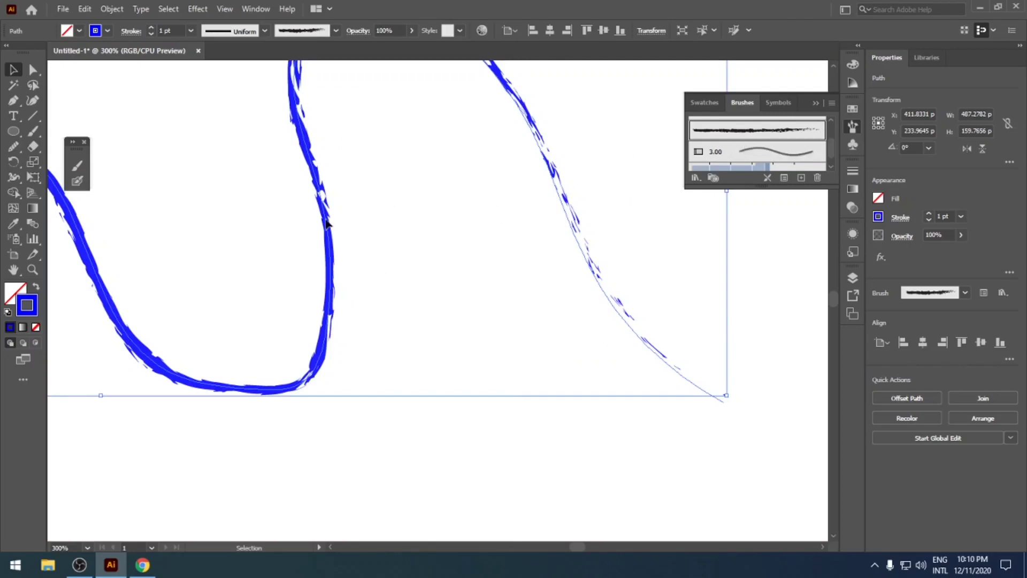
{"action": "left_click", "coordinate": [878, 216]}
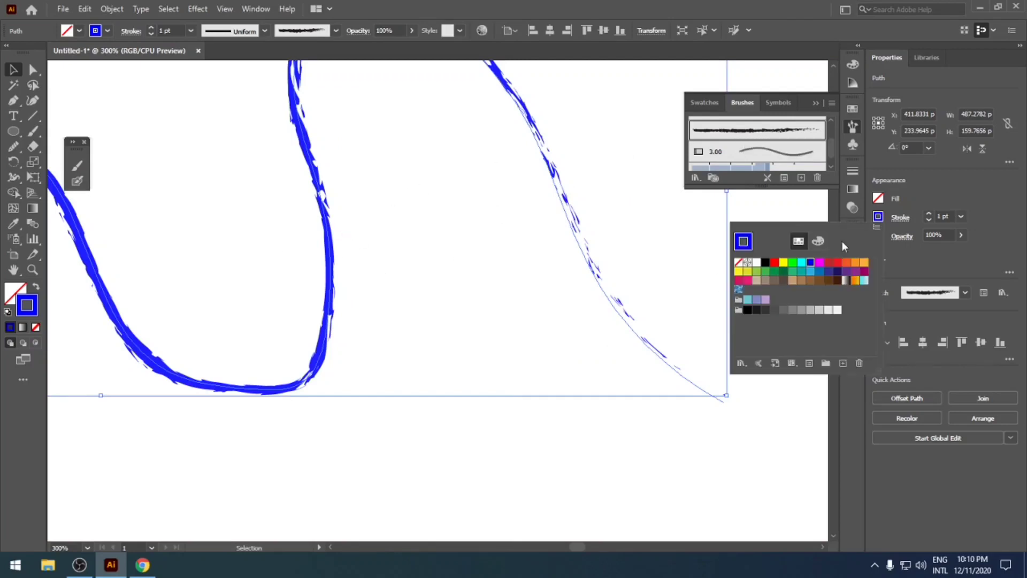
{"action": "left_click", "coordinate": [766, 262]}
{"action": "left_click", "coordinate": [466, 291]}
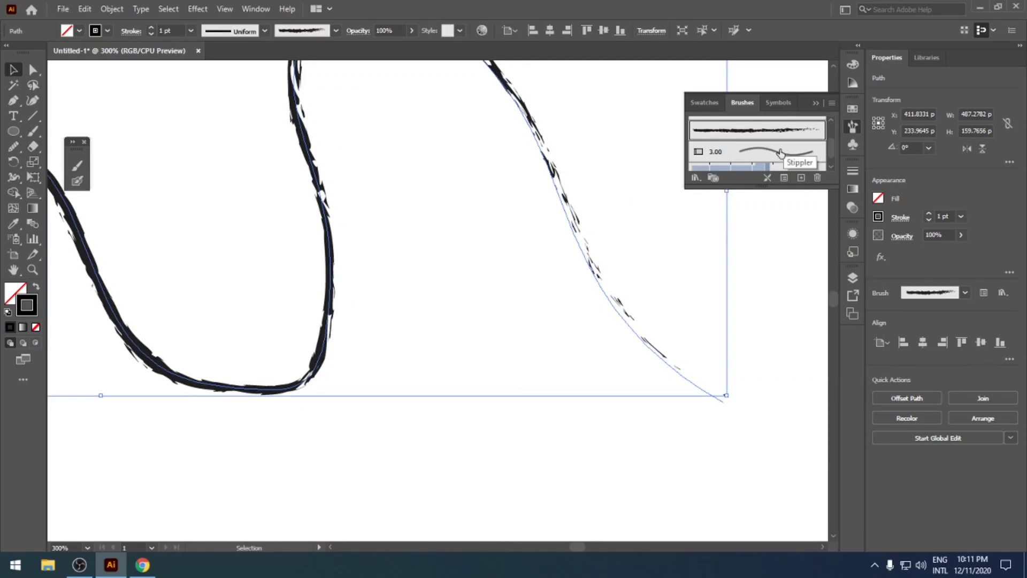
Step: Apply the 3.00 bristle brush to the wavy path, and replace it with the blue banded pattern brush
{"action": "left_click", "coordinate": [728, 154]}
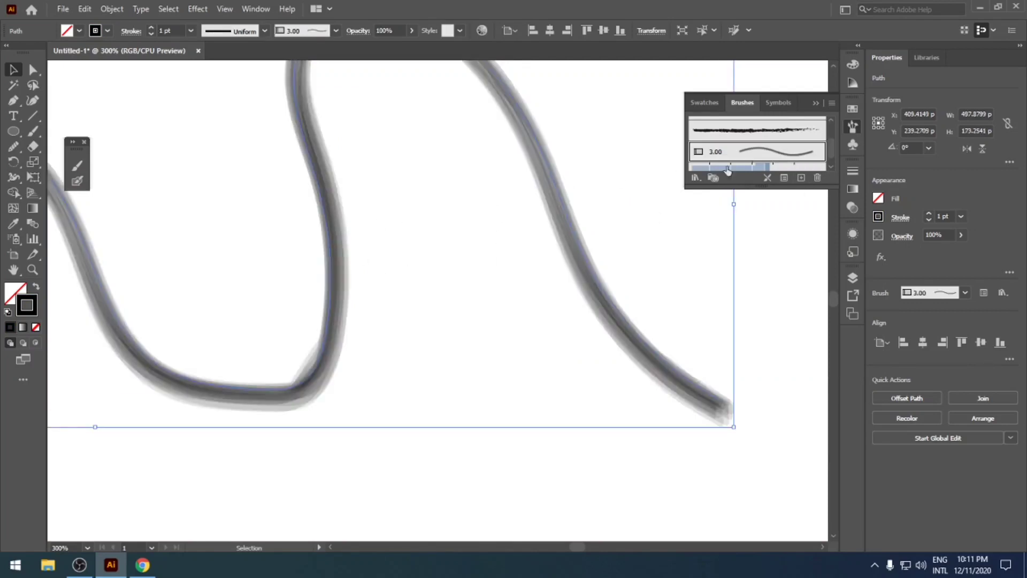
{"action": "scroll", "coordinate": [773, 154], "scroll_direction": "down", "scroll_amount": 1}
{"action": "left_click", "coordinate": [764, 162]}
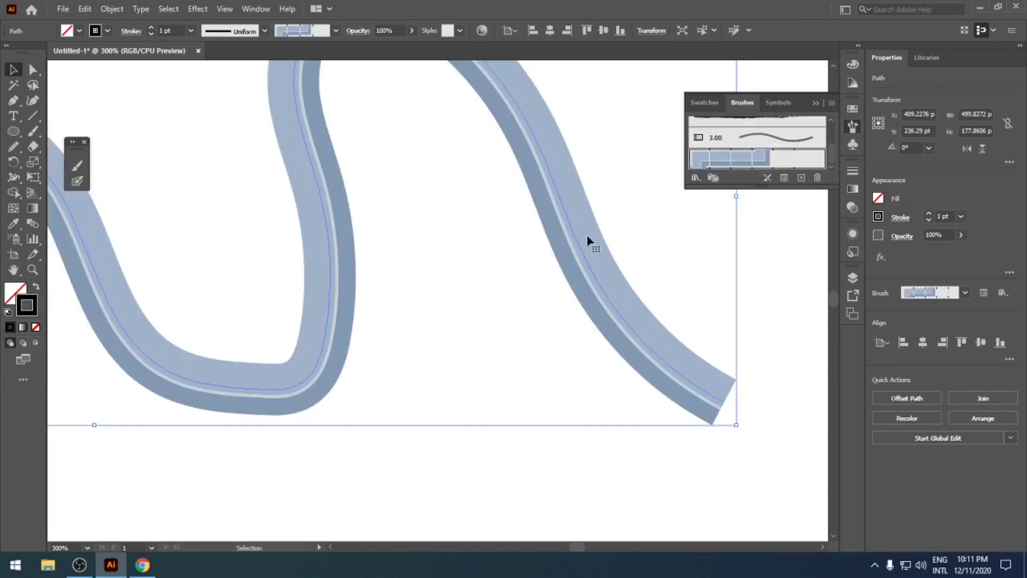
{"action": "scroll", "coordinate": [560, 245], "scroll_direction": "down", "scroll_amount": 2}
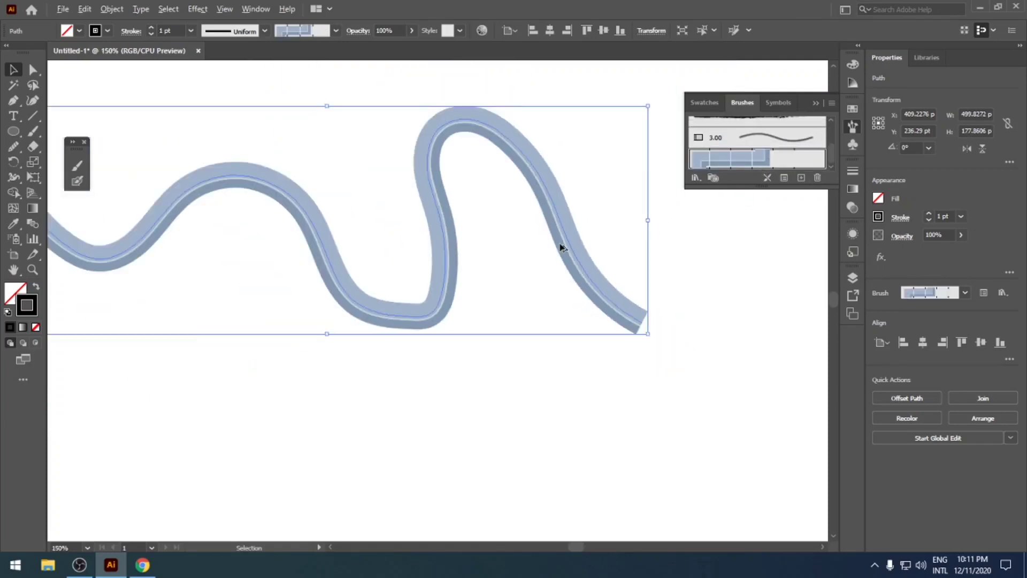
{"action": "scroll", "coordinate": [560, 246], "scroll_direction": "down", "scroll_amount": 1}
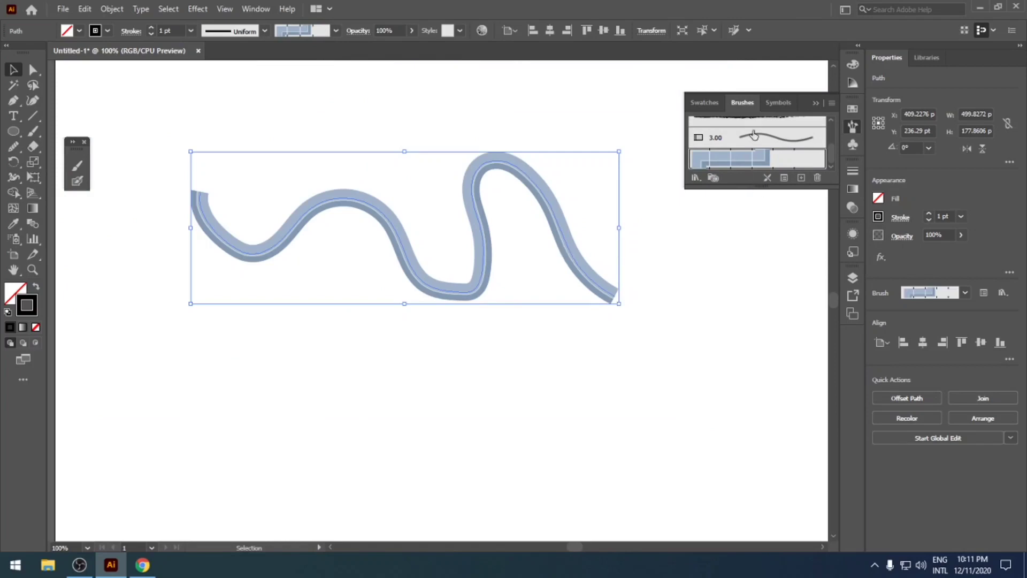
{"action": "scroll", "coordinate": [753, 135], "scroll_direction": "up", "scroll_amount": 3}
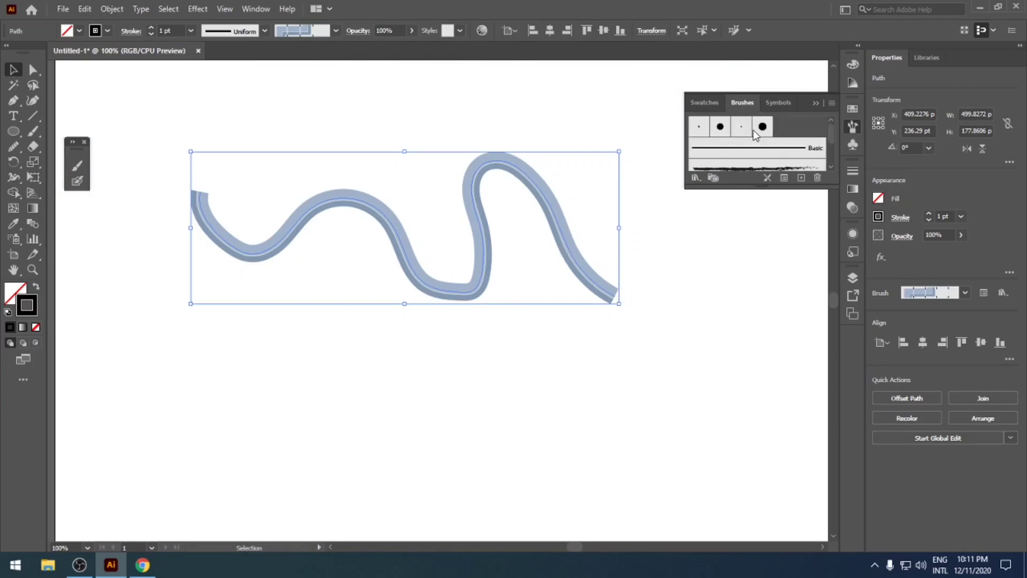
Step: Open the Artistic_Calligraphic brush library and place it just below the Brushes panel
{"action": "left_click", "coordinate": [699, 182]}
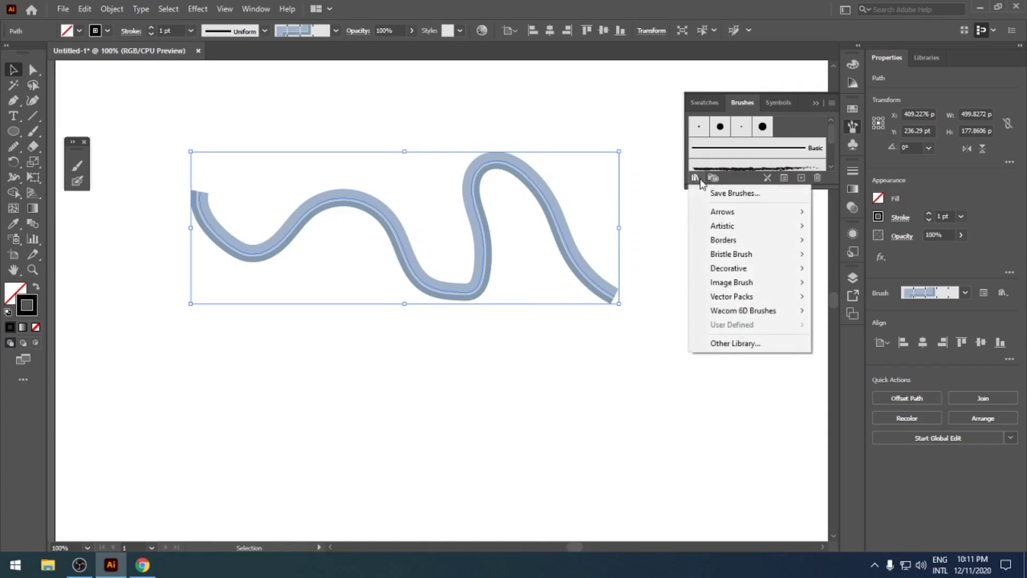
{"action": "mouse_move", "coordinate": [712, 212]}
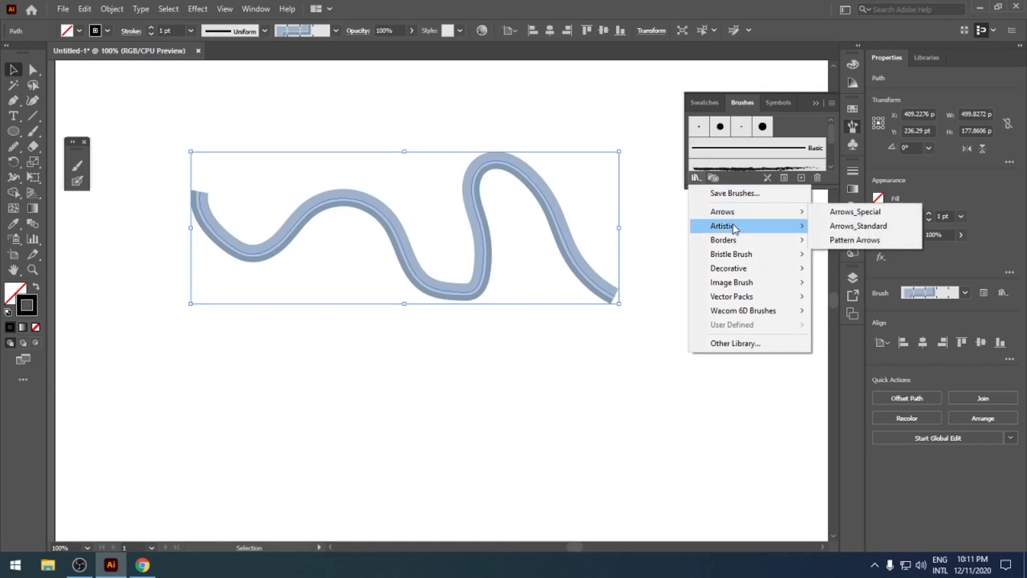
{"action": "mouse_move", "coordinate": [735, 229]}
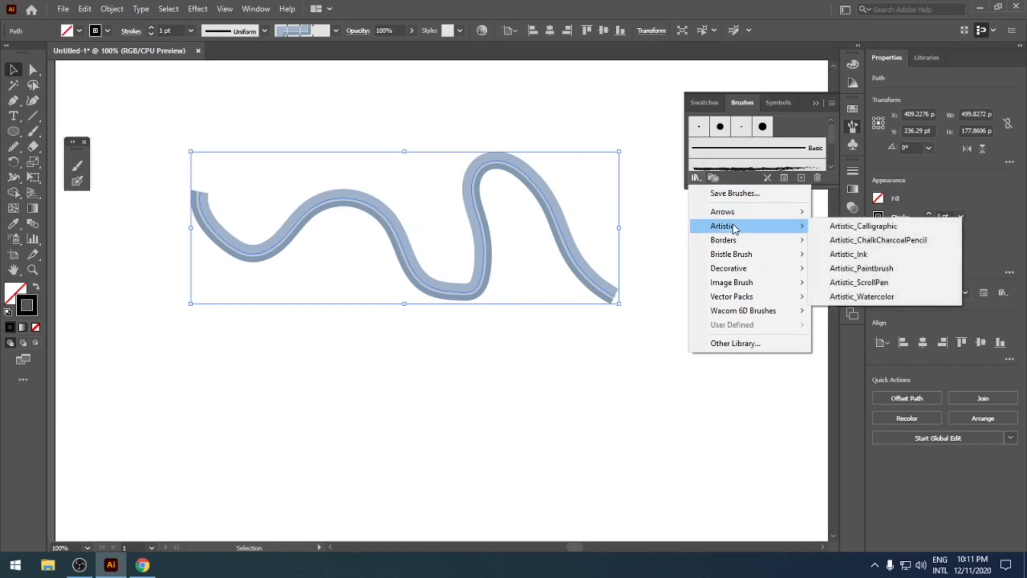
{"action": "left_click", "coordinate": [843, 229]}
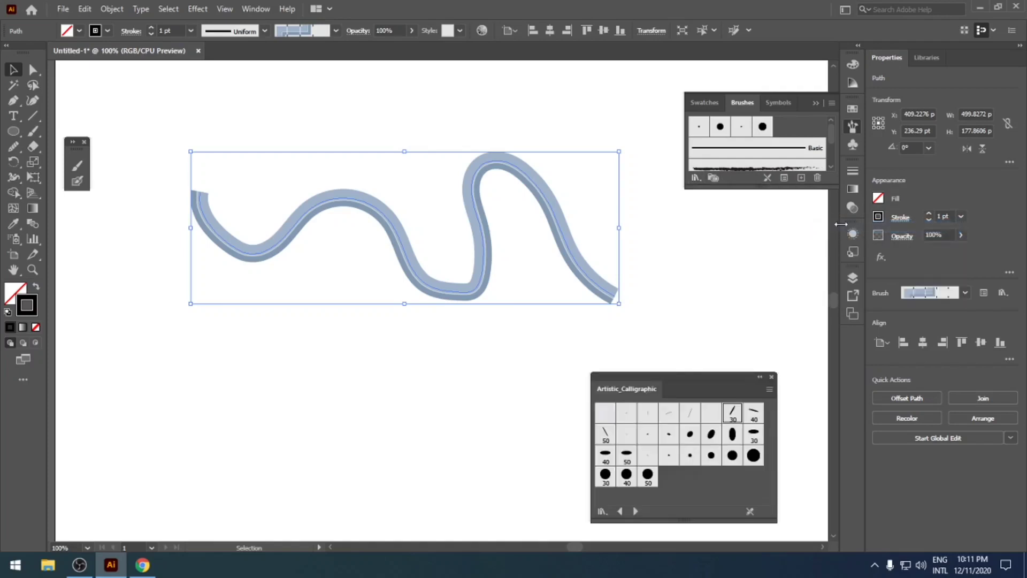
{"action": "mouse_move", "coordinate": [697, 374]}
{"action": "left_mouse_down"}
{"action": "mouse_move", "coordinate": [750, 252]}
{"action": "mouse_move", "coordinate": [746, 224]}
{"action": "left_mouse_up"}
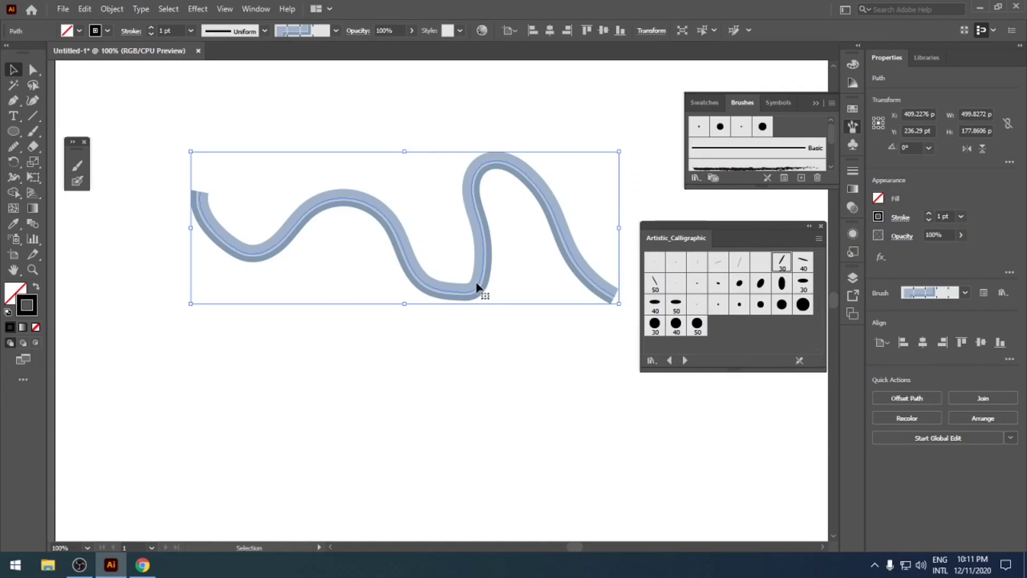
Step: Delete the wavy path and paint a curved calligraphic letter with two slanted strokes above it using the 30 pt. Flat brush
{"action": "key", "text": "Delete"}
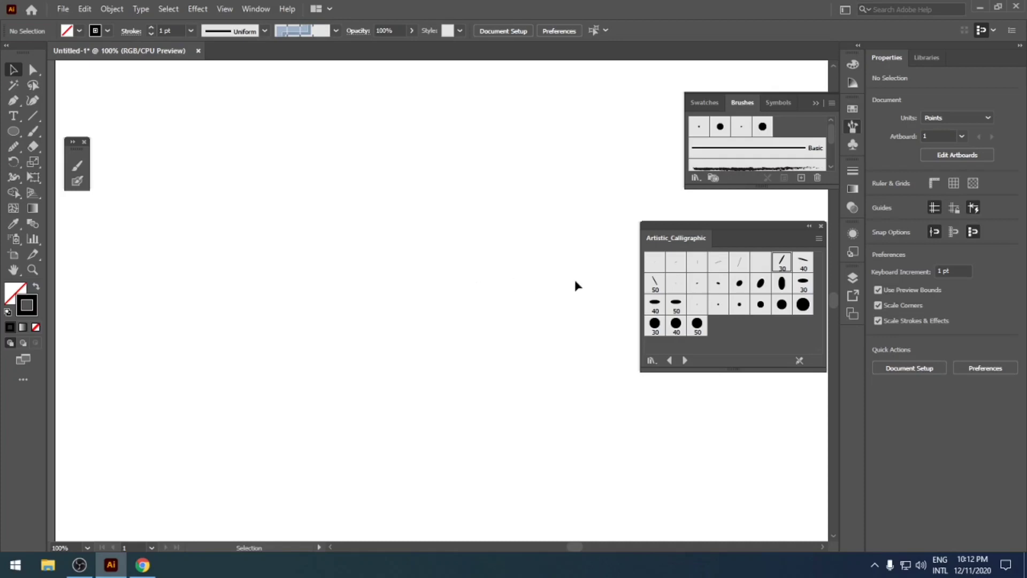
{"action": "left_click", "coordinate": [803, 262]}
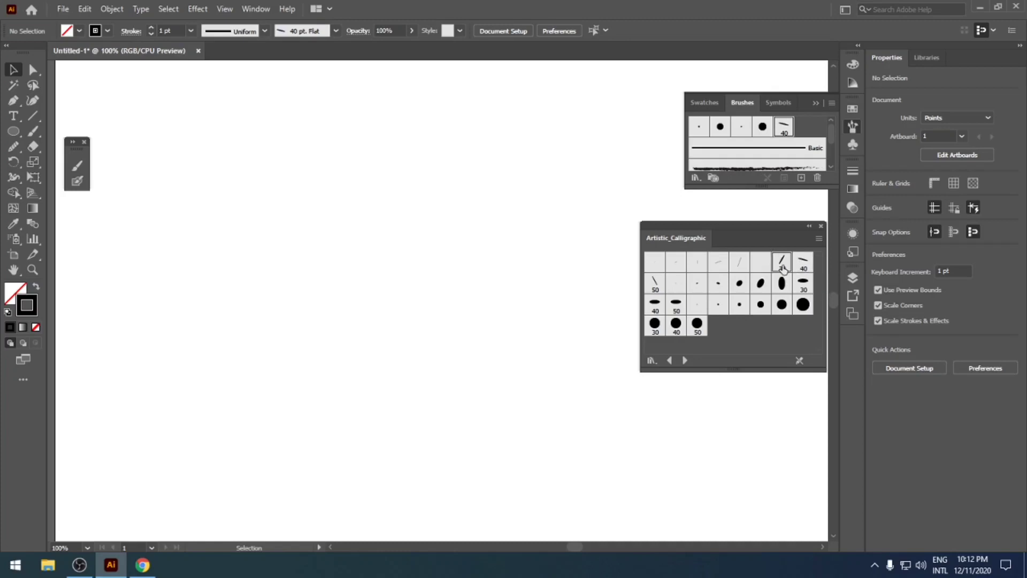
{"action": "left_click", "coordinate": [782, 266]}
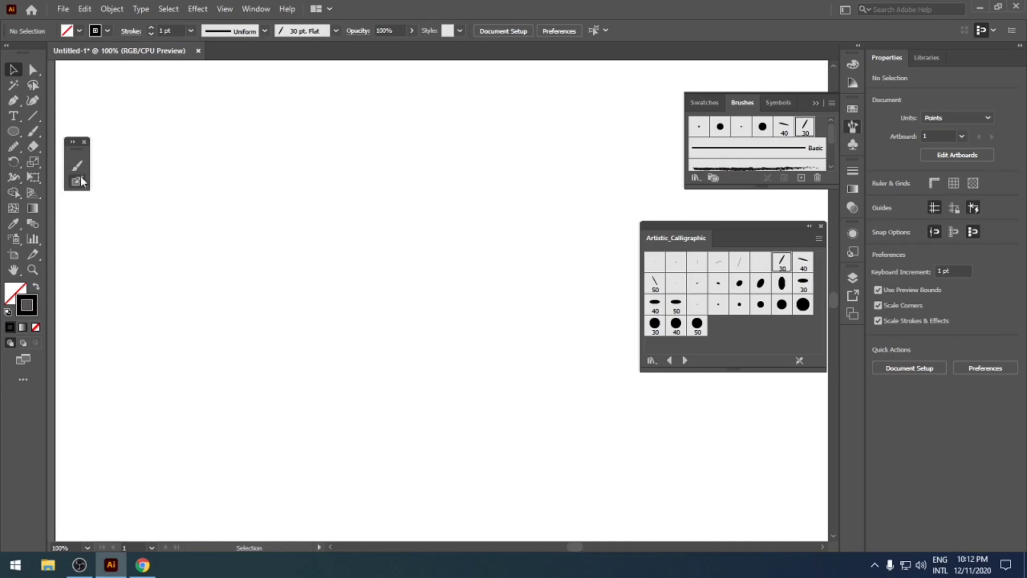
{"action": "left_click", "coordinate": [33, 131]}
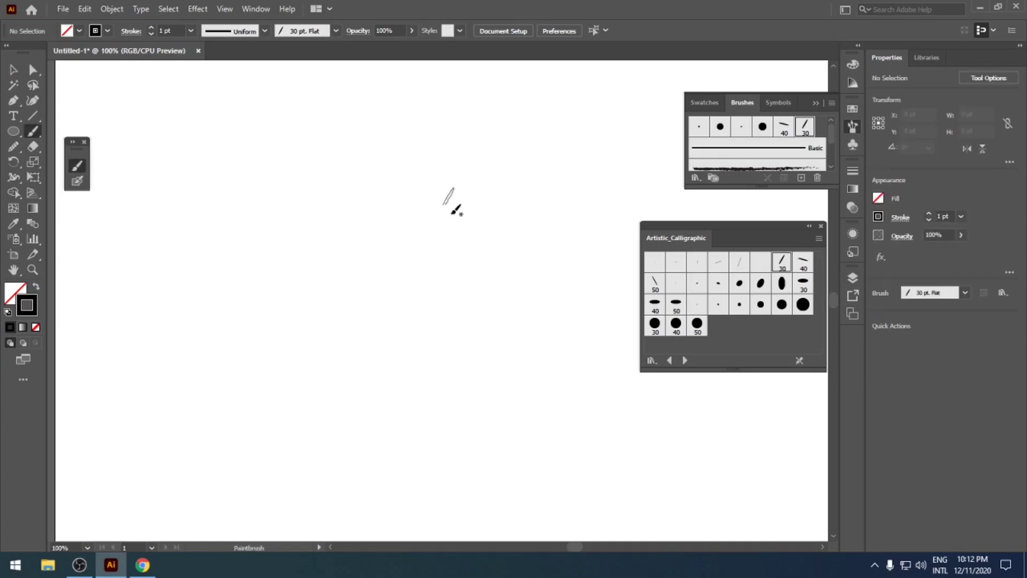
{"action": "mouse_move", "coordinate": [459, 220]}
{"action": "left_mouse_down"}
{"action": "mouse_move", "coordinate": [474, 193]}
{"action": "mouse_move", "coordinate": [470, 241]}
{"action": "mouse_move", "coordinate": [431, 255]}
{"action": "mouse_move", "coordinate": [385, 327]}
{"action": "mouse_move", "coordinate": [343, 351]}
{"action": "mouse_move", "coordinate": [315, 325]}
{"action": "left_mouse_up"}
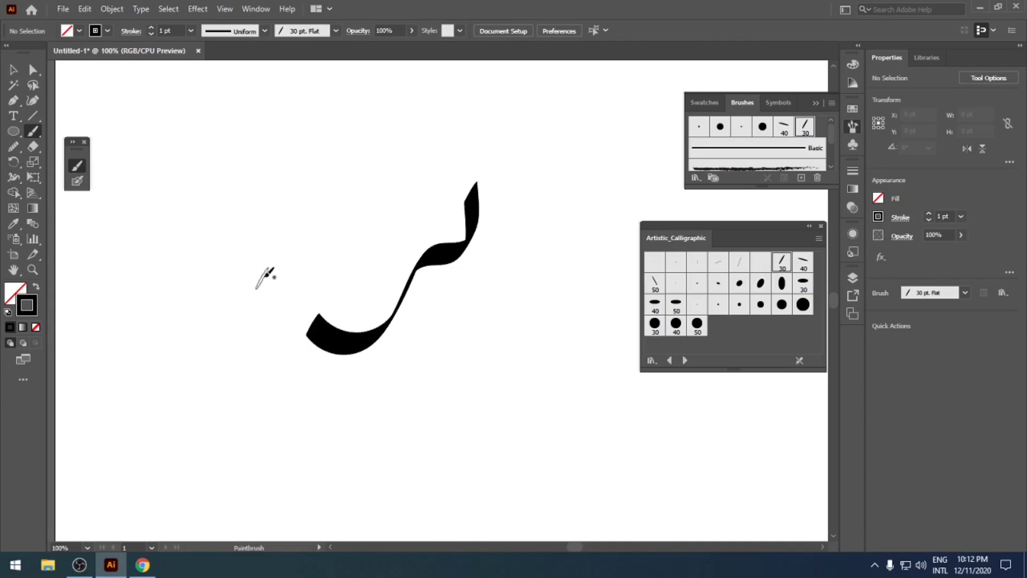
{"action": "left_click_drag", "start_coordinate": [541, 130], "coordinate": [398, 227]}
{"action": "mouse_move", "coordinate": [532, 86]}
{"action": "left_mouse_down"}
{"action": "mouse_move", "coordinate": [514, 131]}
{"action": "mouse_move", "coordinate": [420, 154]}
{"action": "mouse_move", "coordinate": [380, 203]}
{"action": "left_mouse_up"}
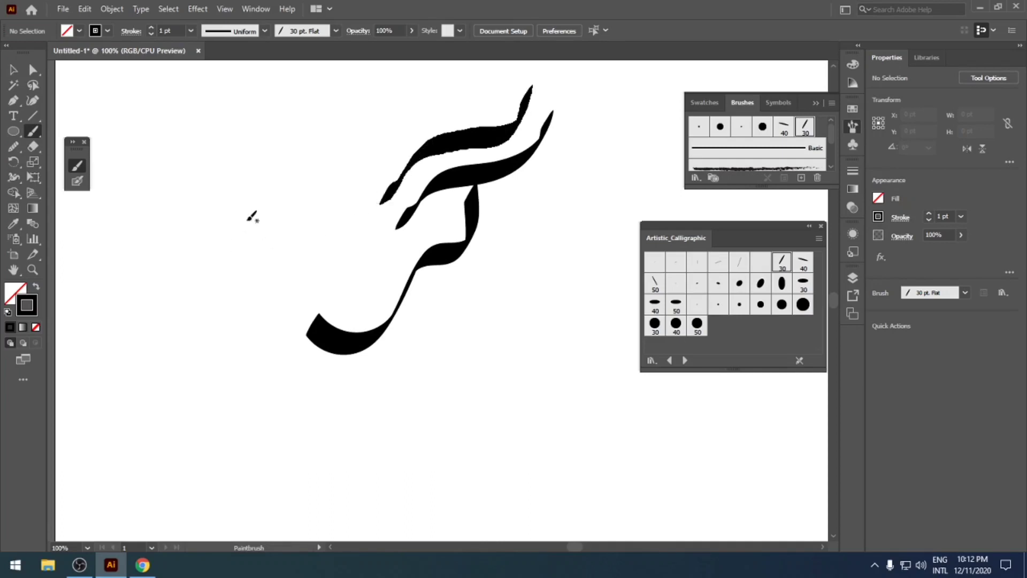
Step: Paint a tall vertical stroke and further connected calligraphic letters on the artboard's left half, including a long upper stroke and a dot
{"action": "left_click_drag", "start_coordinate": [299, 106], "coordinate": [258, 330]}
{"action": "mouse_move", "coordinate": [232, 270]}
{"action": "left_mouse_down"}
{"action": "mouse_move", "coordinate": [240, 250]}
{"action": "mouse_move", "coordinate": [246, 271]}
{"action": "mouse_move", "coordinate": [222, 301]}
{"action": "mouse_move", "coordinate": [186, 234]}
{"action": "mouse_move", "coordinate": [198, 307]}
{"action": "mouse_move", "coordinate": [187, 318]}
{"action": "mouse_move", "coordinate": [182, 308]}
{"action": "mouse_move", "coordinate": [170, 352]}
{"action": "mouse_move", "coordinate": [159, 338]}
{"action": "mouse_move", "coordinate": [153, 375]}
{"action": "mouse_move", "coordinate": [140, 357]}
{"action": "mouse_move", "coordinate": [149, 447]}
{"action": "mouse_move", "coordinate": [128, 476]}
{"action": "mouse_move", "coordinate": [96, 479]}
{"action": "mouse_move", "coordinate": [75, 458]}
{"action": "mouse_move", "coordinate": [68, 414]}
{"action": "mouse_move", "coordinate": [94, 378]}
{"action": "left_mouse_up"}
{"action": "mouse_move", "coordinate": [239, 97]}
{"action": "left_mouse_down"}
{"action": "mouse_move", "coordinate": [191, 172]}
{"action": "mouse_move", "coordinate": [139, 215]}
{"action": "mouse_move", "coordinate": [113, 321]}
{"action": "mouse_move", "coordinate": [71, 322]}
{"action": "left_mouse_up"}
{"action": "left_click_drag", "start_coordinate": [206, 230], "coordinate": [238, 226]}
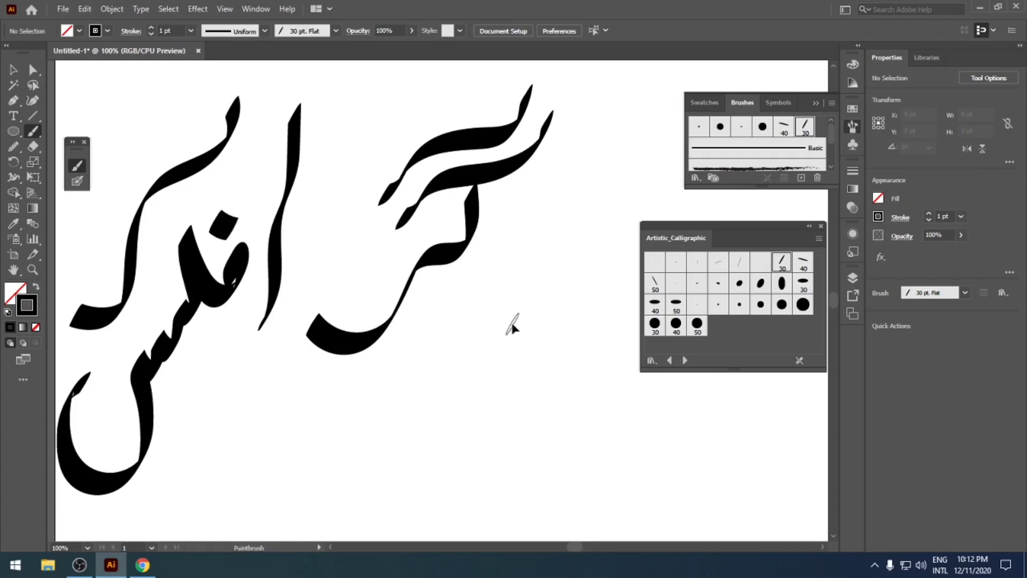
Step: Clear all the calligraphy from the artboard, try a large looping stroke with the 50 pt. Oval brush and undo it
{"action": "key", "text": "ctrl+a"}
{"action": "key", "text": "Delete"}
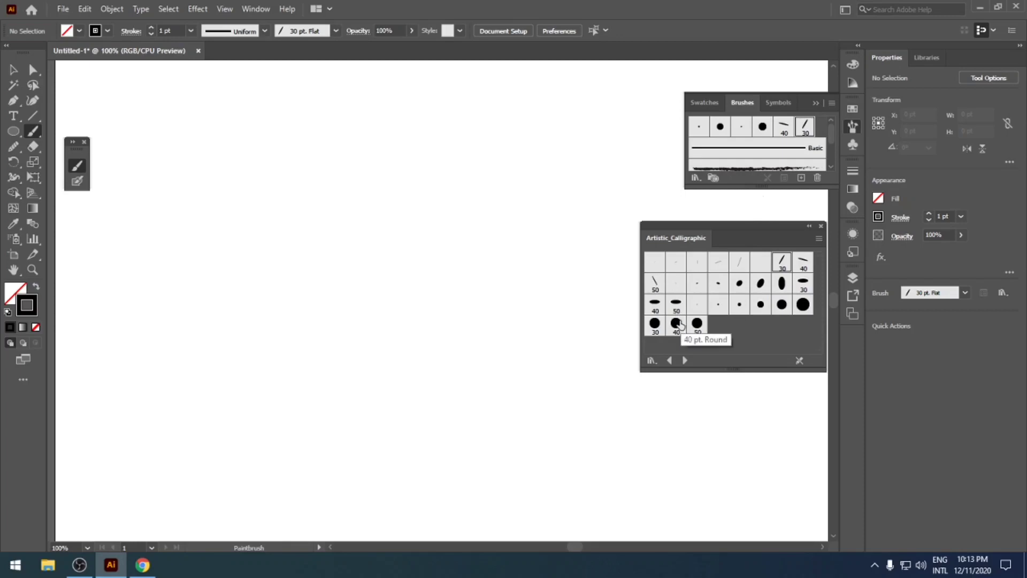
{"action": "left_click", "coordinate": [676, 304]}
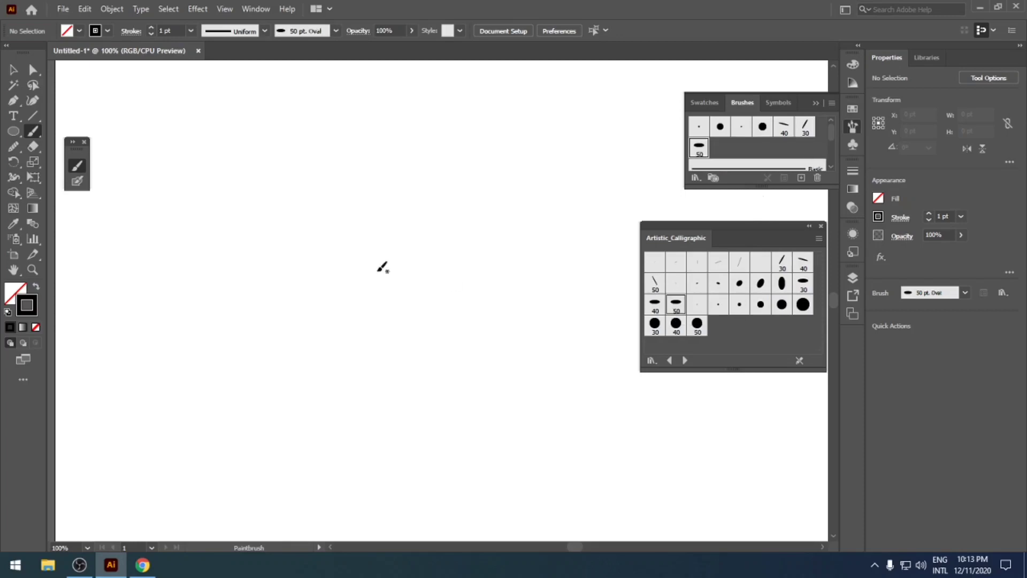
{"action": "left_click", "coordinate": [397, 199]}
{"action": "mouse_move", "coordinate": [400, 196]}
{"action": "left_mouse_down"}
{"action": "mouse_move", "coordinate": [378, 343]}
{"action": "mouse_move", "coordinate": [472, 334]}
{"action": "mouse_move", "coordinate": [483, 253]}
{"action": "mouse_move", "coordinate": [566, 486]}
{"action": "mouse_move", "coordinate": [422, 484]}
{"action": "mouse_move", "coordinate": [187, 291]}
{"action": "mouse_move", "coordinate": [328, 170]}
{"action": "left_mouse_up"}
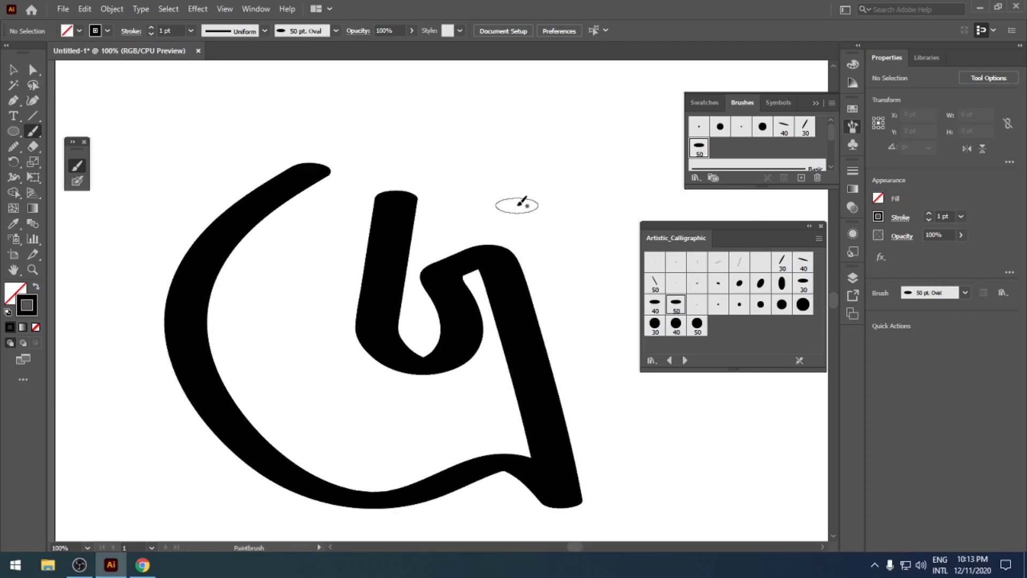
{"action": "key", "text": "ctrl+z"}
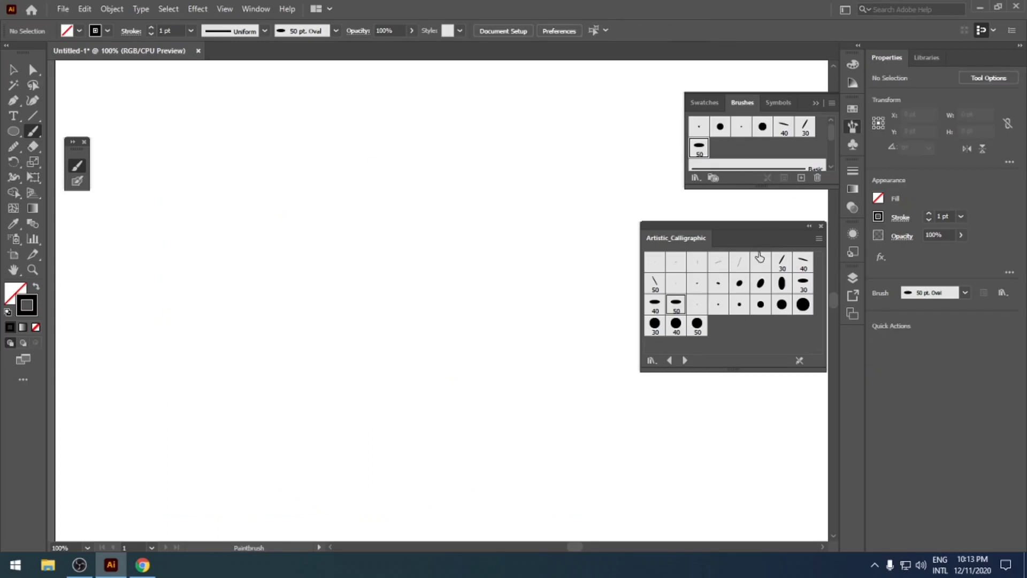
Step: Try a short hooked stroke with the 15 pt. Oval brush and undo it
{"action": "left_click", "coordinate": [761, 283]}
{"action": "mouse_move", "coordinate": [443, 196]}
{"action": "left_mouse_down"}
{"action": "mouse_move", "coordinate": [379, 193]}
{"action": "mouse_move", "coordinate": [374, 249]}
{"action": "mouse_move", "coordinate": [411, 253]}
{"action": "mouse_move", "coordinate": [418, 227]}
{"action": "mouse_move", "coordinate": [444, 247]}
{"action": "mouse_move", "coordinate": [453, 347]}
{"action": "left_mouse_up"}
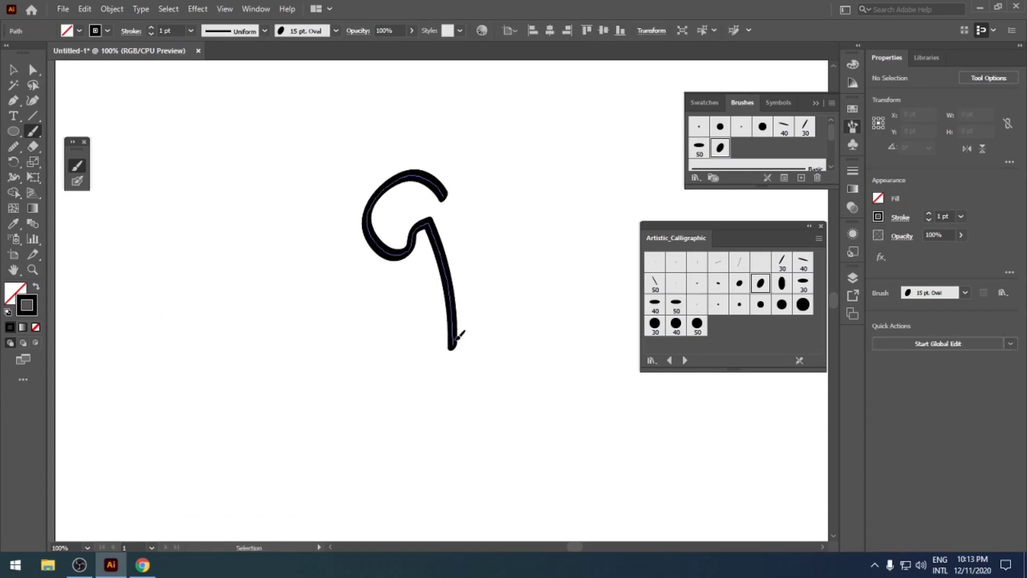
{"action": "key", "text": "ctrl+z"}
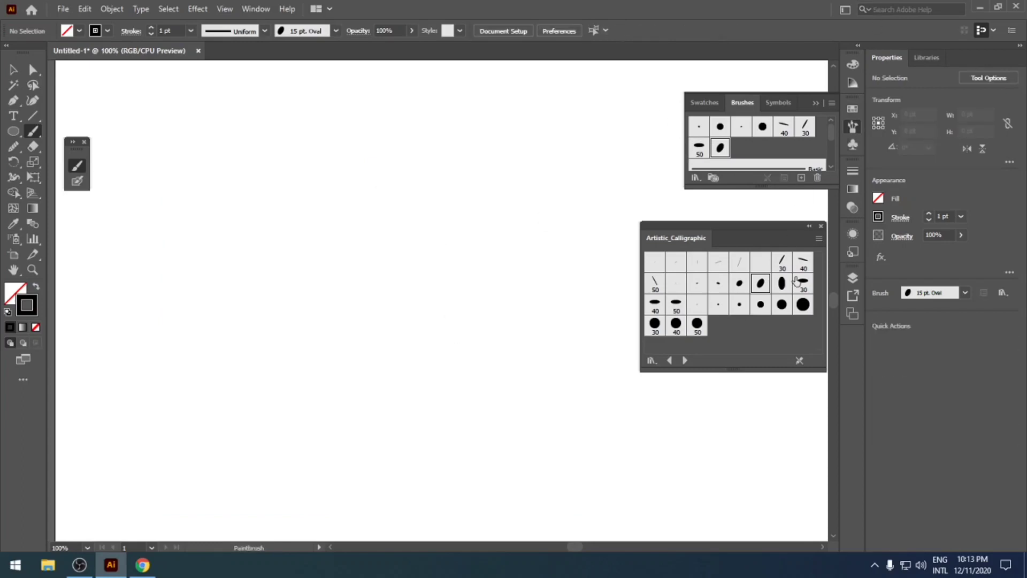
Step: Paint a G-shaped stroke with a curved tail, about 391 by 352 pt, with the 40 pt. Flat brush and select it
{"action": "left_click", "coordinate": [803, 262]}
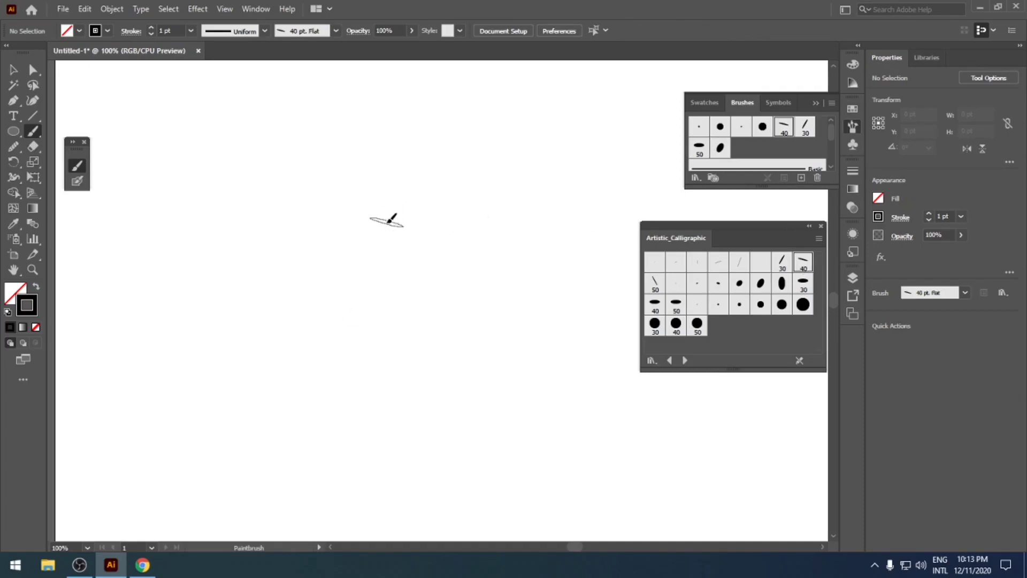
{"action": "mouse_move", "coordinate": [390, 220]}
{"action": "left_mouse_down"}
{"action": "mouse_move", "coordinate": [350, 163]}
{"action": "mouse_move", "coordinate": [305, 169]}
{"action": "mouse_move", "coordinate": [278, 208]}
{"action": "mouse_move", "coordinate": [270, 256]}
{"action": "mouse_move", "coordinate": [270, 318]}
{"action": "mouse_move", "coordinate": [294, 354]}
{"action": "mouse_move", "coordinate": [350, 382]}
{"action": "mouse_move", "coordinate": [399, 360]}
{"action": "mouse_move", "coordinate": [377, 301]}
{"action": "mouse_move", "coordinate": [340, 289]}
{"action": "mouse_move", "coordinate": [430, 274]}
{"action": "mouse_move", "coordinate": [435, 364]}
{"action": "mouse_move", "coordinate": [451, 410]}
{"action": "mouse_move", "coordinate": [498, 435]}
{"action": "mouse_move", "coordinate": [556, 432]}
{"action": "mouse_move", "coordinate": [577, 397]}
{"action": "mouse_move", "coordinate": [575, 310]}
{"action": "left_mouse_up"}
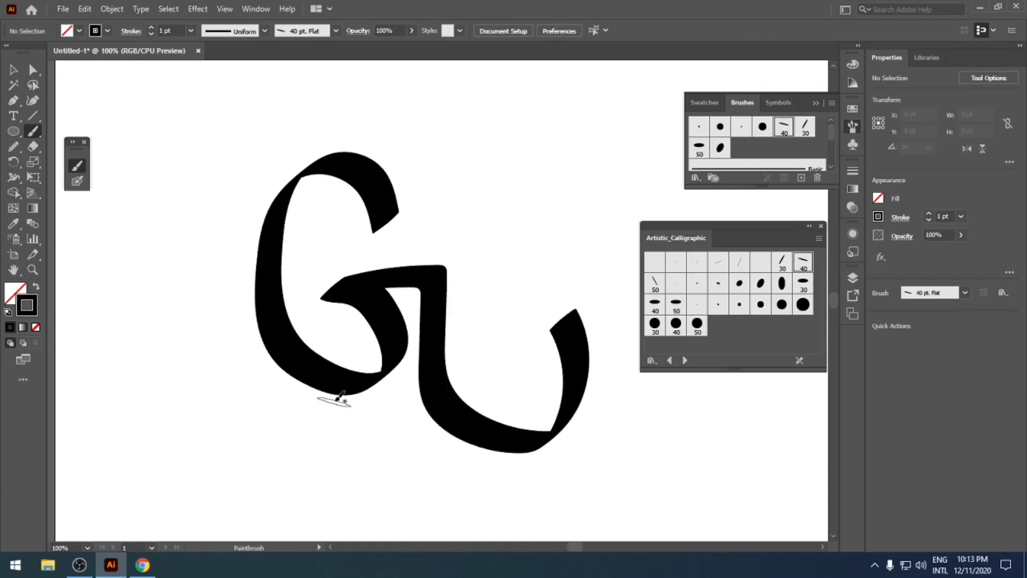
{"action": "key", "text": "ctrl+a"}
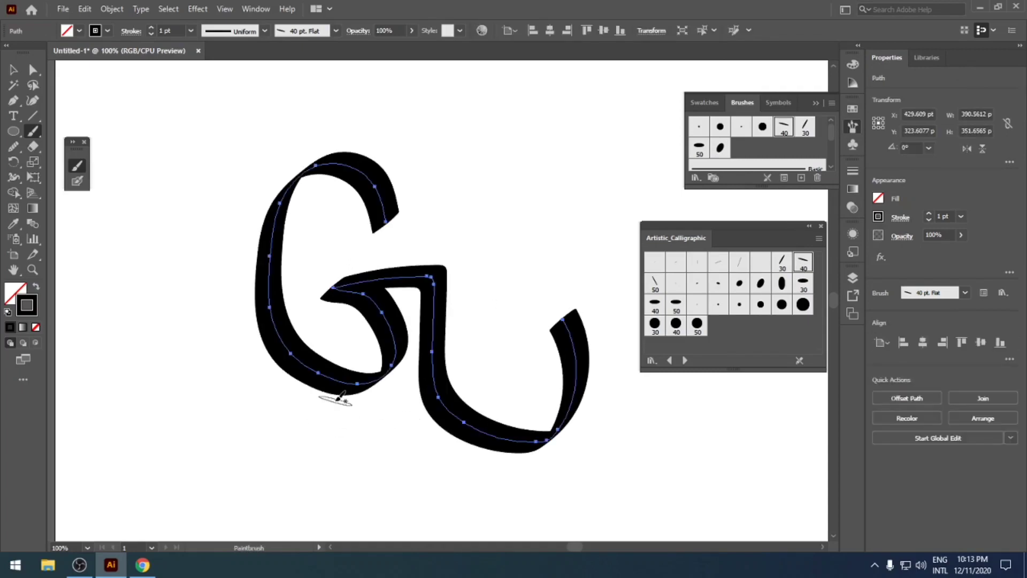
Step: Delete the G-shaped stroke, paint a wavy stroke about 382 by 119 pt with the 3 pt. Round brush and select it
{"action": "key", "text": "Delete"}
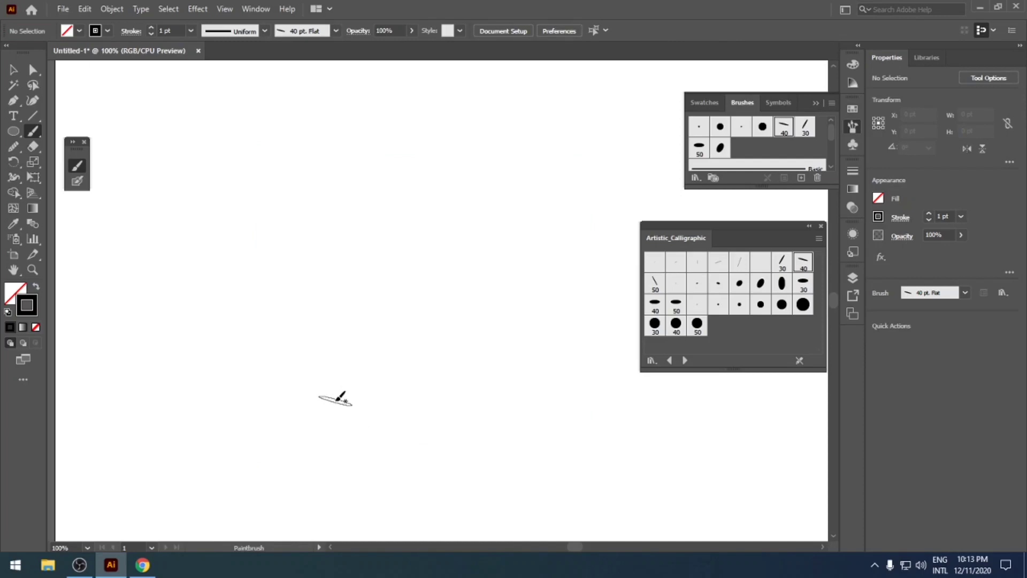
{"action": "left_click", "coordinate": [698, 126]}
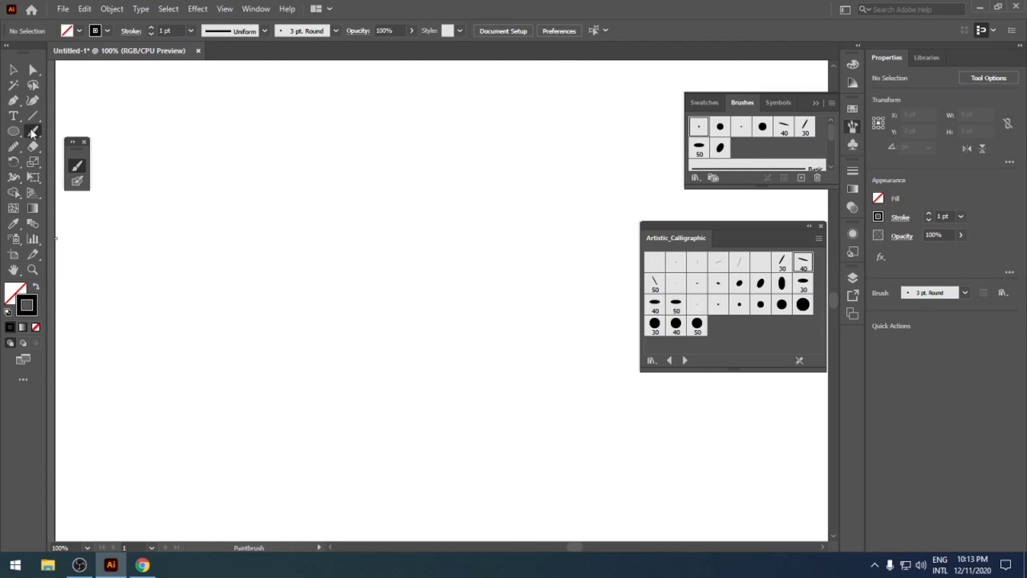
{"action": "mouse_move", "coordinate": [137, 182]}
{"action": "left_mouse_down"}
{"action": "mouse_move", "coordinate": [139, 202]}
{"action": "mouse_move", "coordinate": [270, 196]}
{"action": "mouse_move", "coordinate": [333, 284]}
{"action": "mouse_move", "coordinate": [442, 241]}
{"action": "mouse_move", "coordinate": [464, 276]}
{"action": "left_mouse_up"}
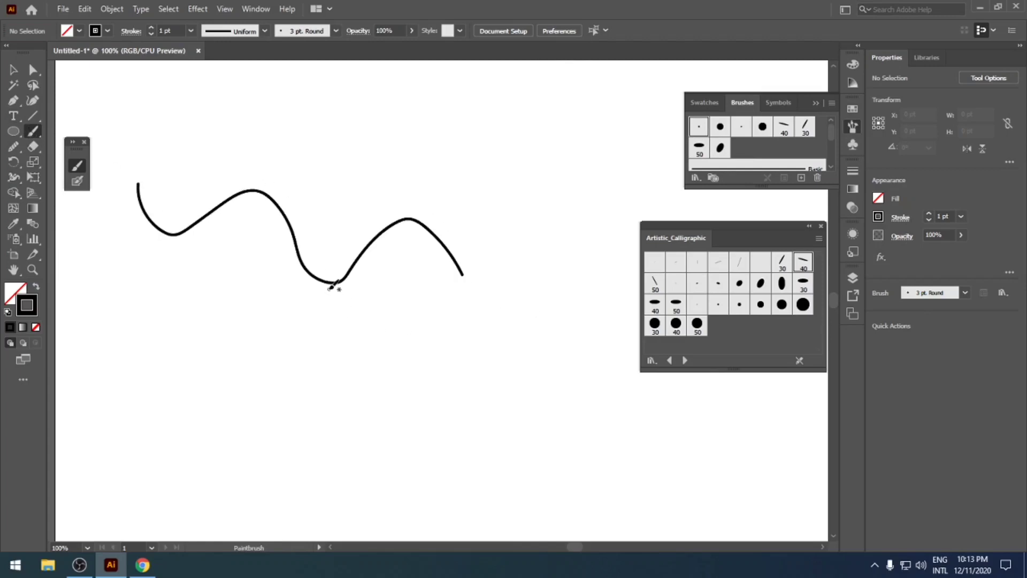
{"action": "key", "text": "v"}
{"action": "left_click", "coordinate": [327, 282]}
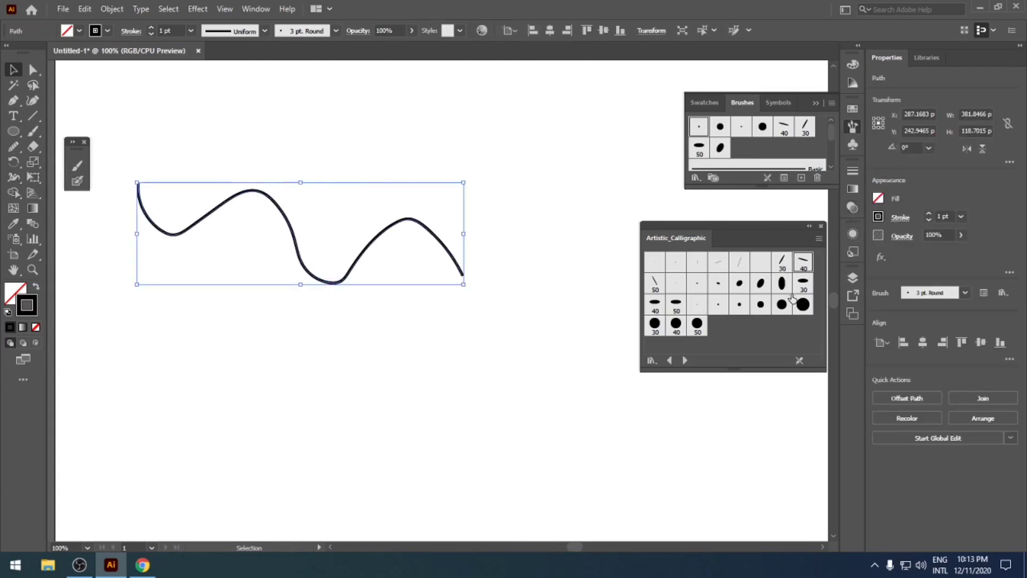
Step: Try the 30 pt. Flat, 3.00 bristle and rough charcoal brushes on the wavy stroke and delete it
{"action": "left_click", "coordinate": [783, 270]}
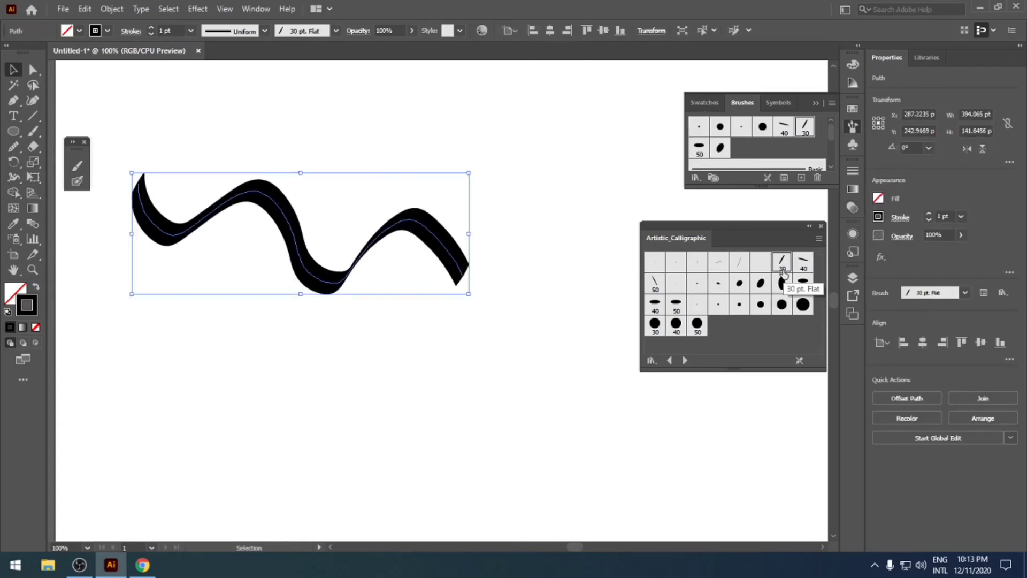
{"action": "scroll", "coordinate": [768, 155], "scroll_direction": "down", "scroll_amount": 3}
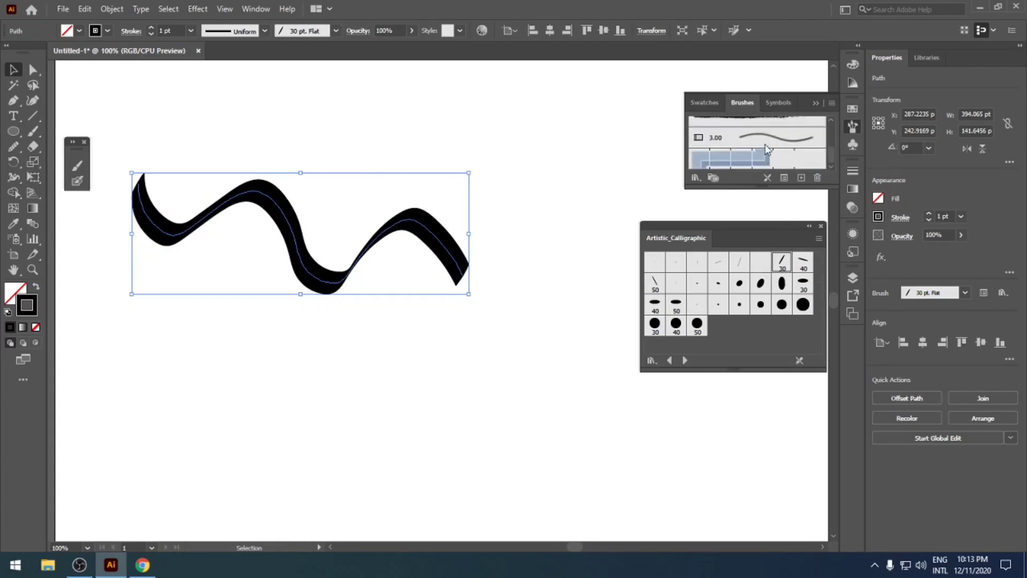
{"action": "left_click", "coordinate": [766, 144]}
{"action": "scroll", "coordinate": [766, 155], "scroll_direction": "up", "scroll_amount": 2}
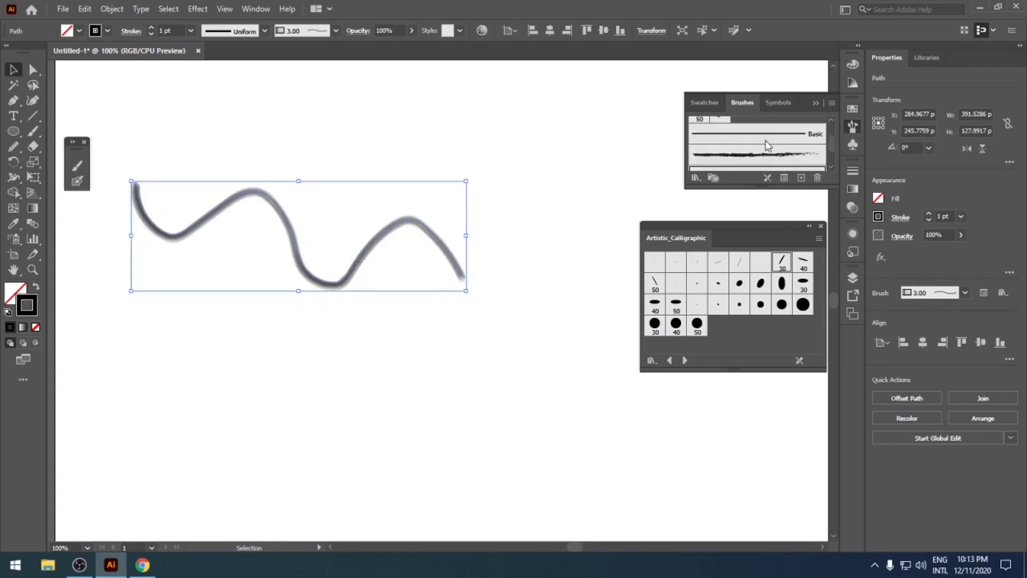
{"action": "left_click", "coordinate": [766, 158]}
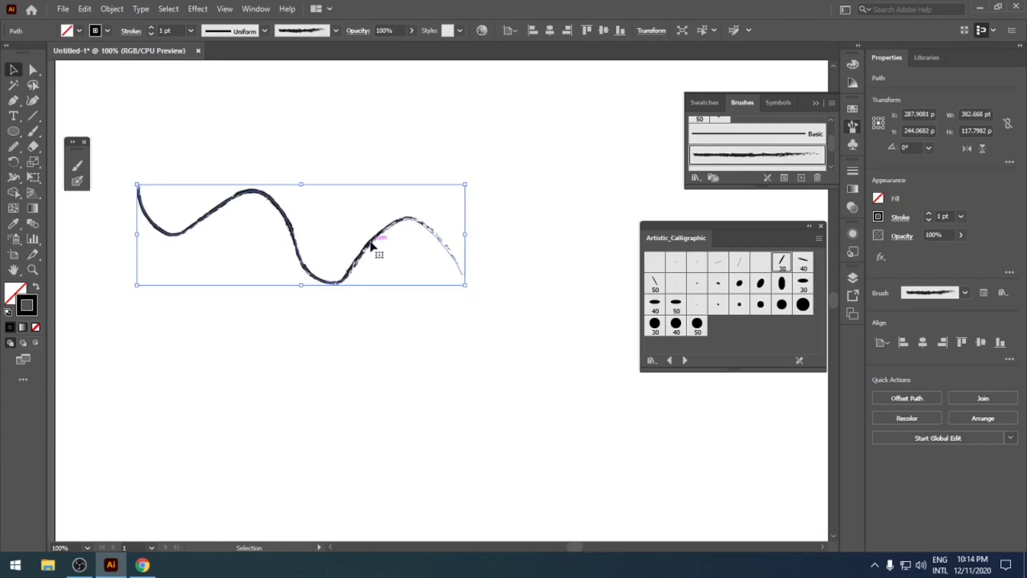
{"action": "key", "text": "Delete"}
Step: Draw a circle about 159 pt in diameter mid-artboard, apply the rough charcoal brush to it and deselect it
{"action": "left_click", "coordinate": [14, 131]}
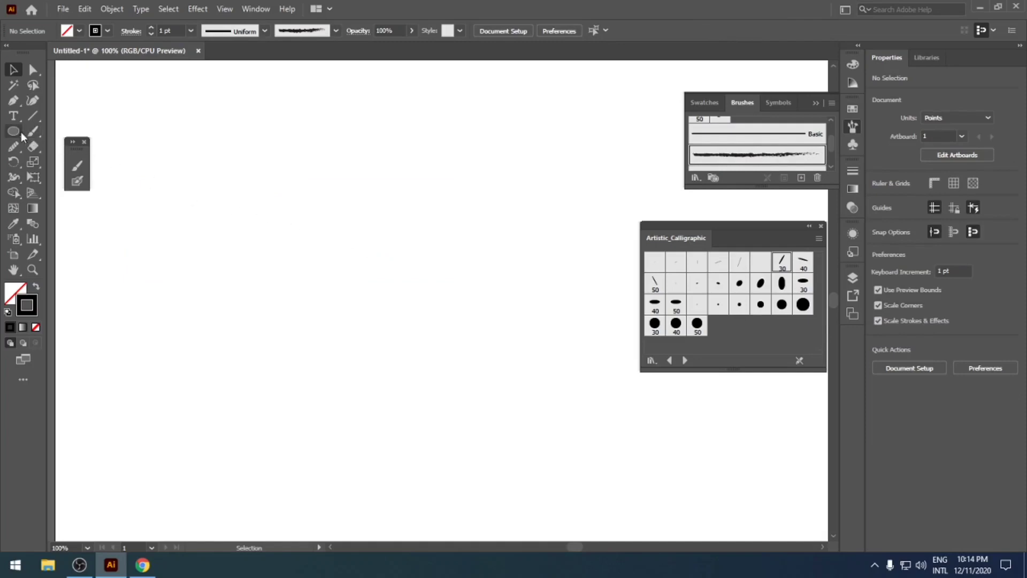
{"action": "left_click_drag", "start_coordinate": [318, 204], "coordinate": [425, 340]}
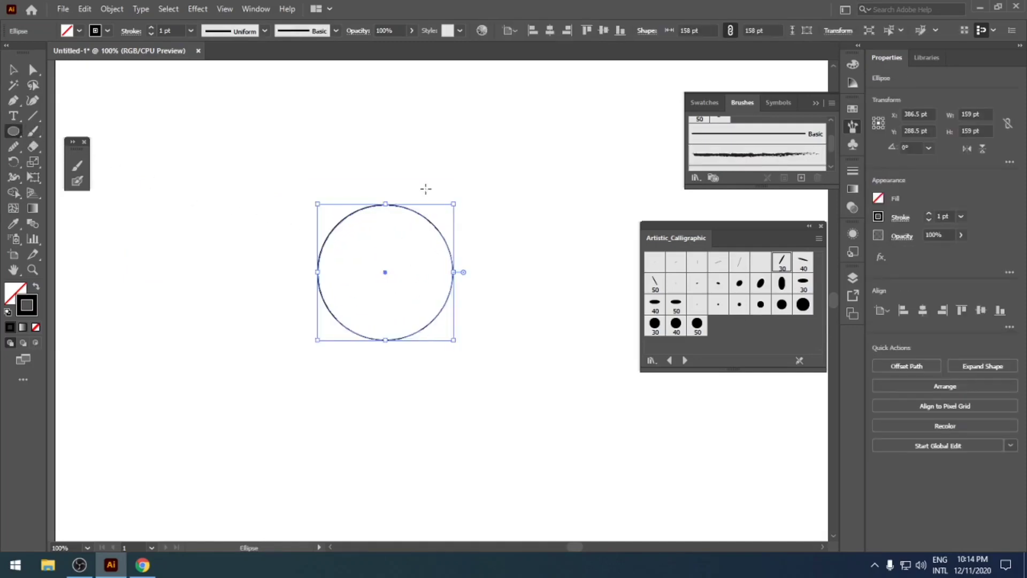
{"action": "left_click", "coordinate": [761, 164]}
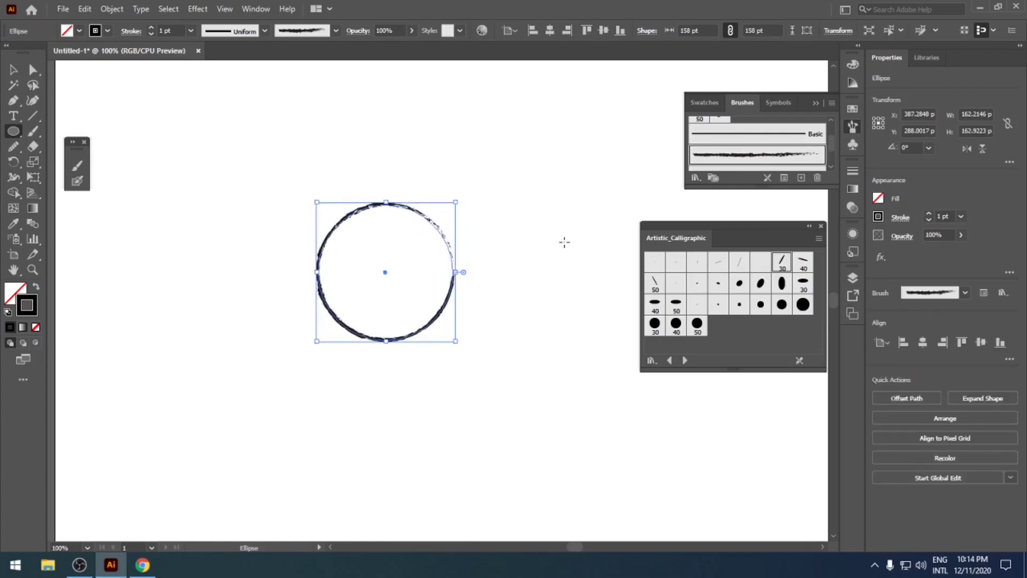
{"action": "key", "text": "v"}
{"action": "left_click", "coordinate": [535, 243]}
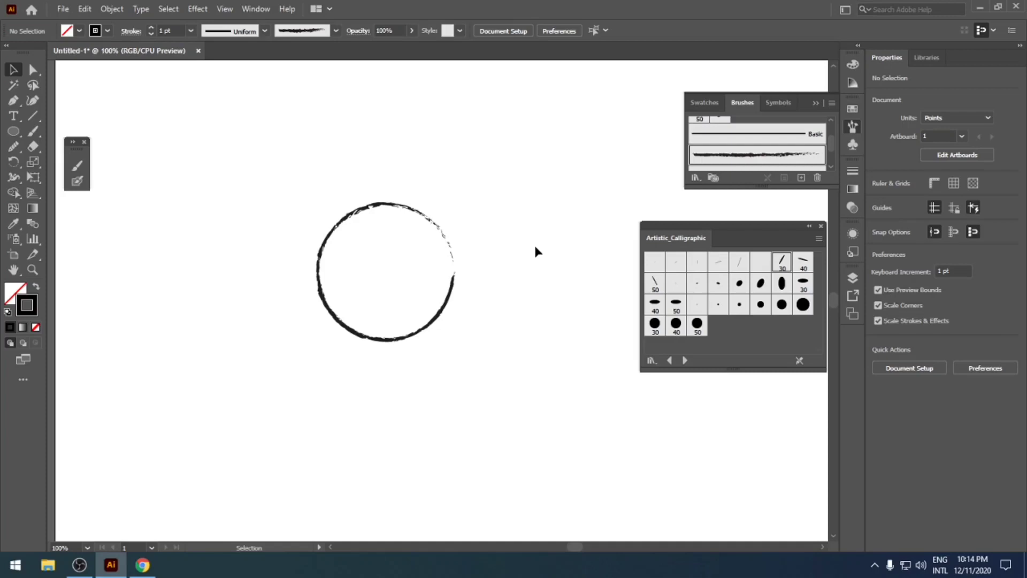
Step: Draw a square about 79 pt wide above and left of the circle and apply the blue pattern border brush
{"action": "left_click", "coordinate": [13, 131]}
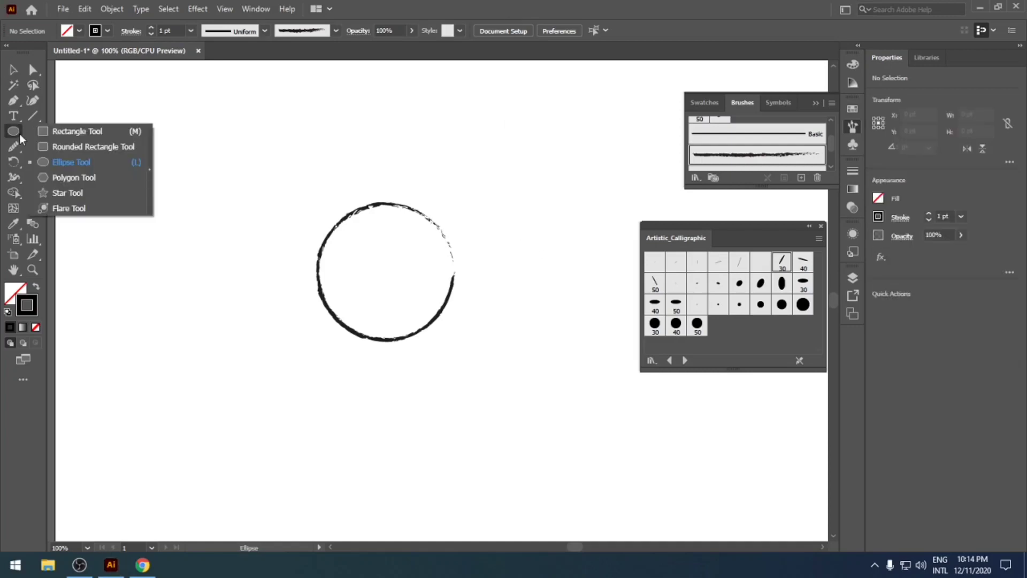
{"action": "left_click", "coordinate": [55, 135]}
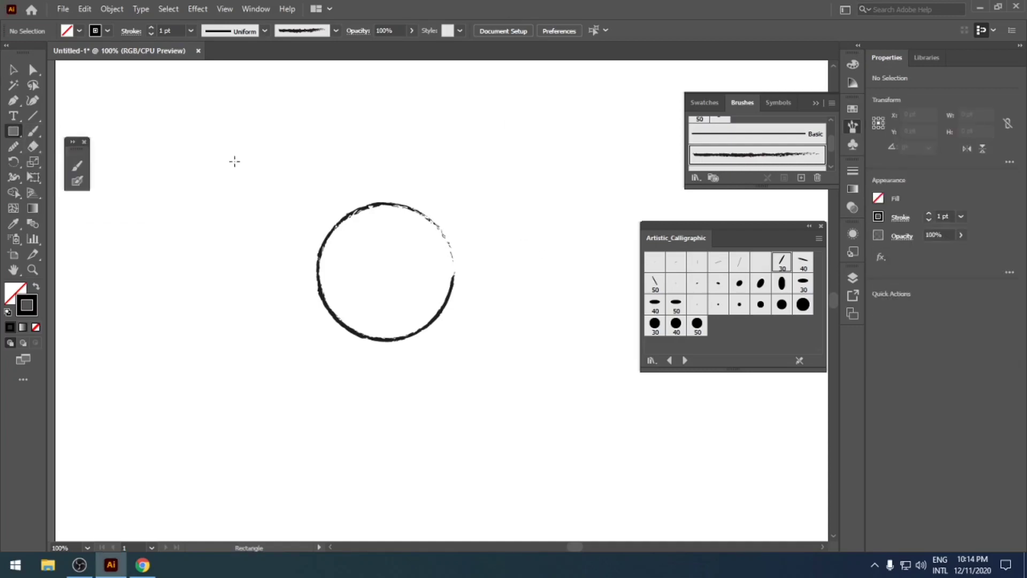
{"action": "left_click_drag", "start_coordinate": [233, 161], "coordinate": [287, 227]}
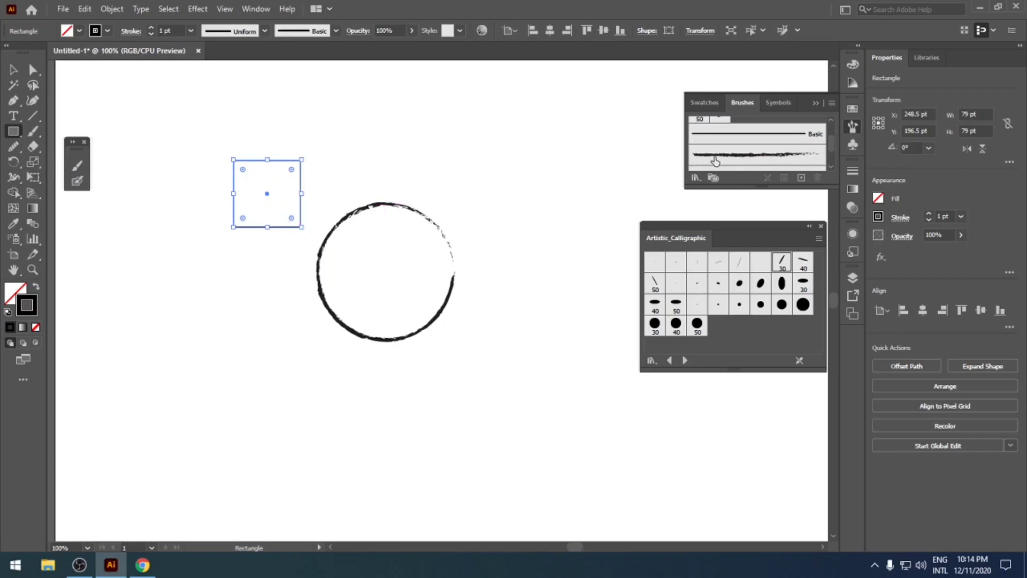
{"action": "scroll", "coordinate": [728, 156], "scroll_direction": "down", "scroll_amount": 2}
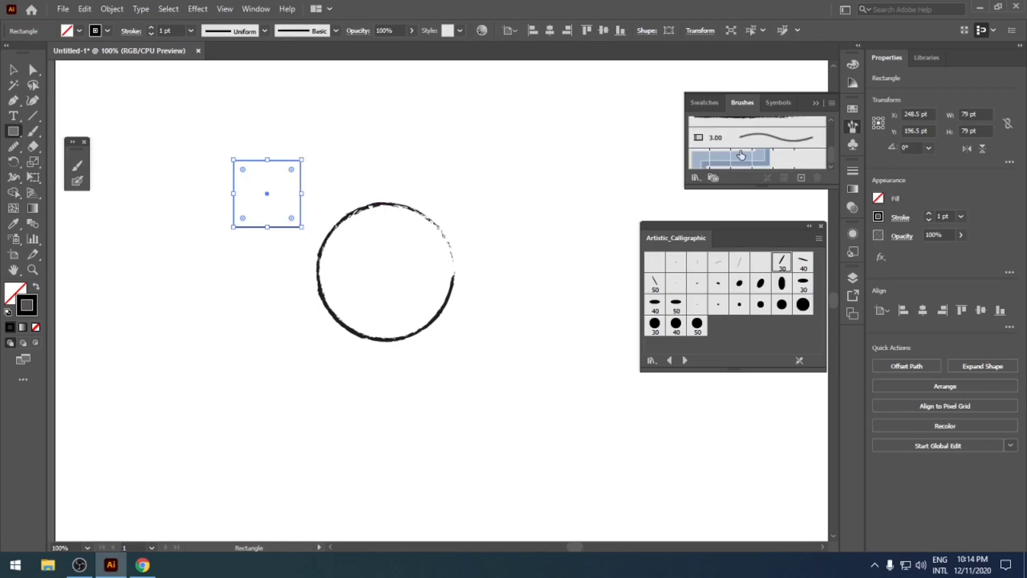
{"action": "left_click", "coordinate": [741, 155]}
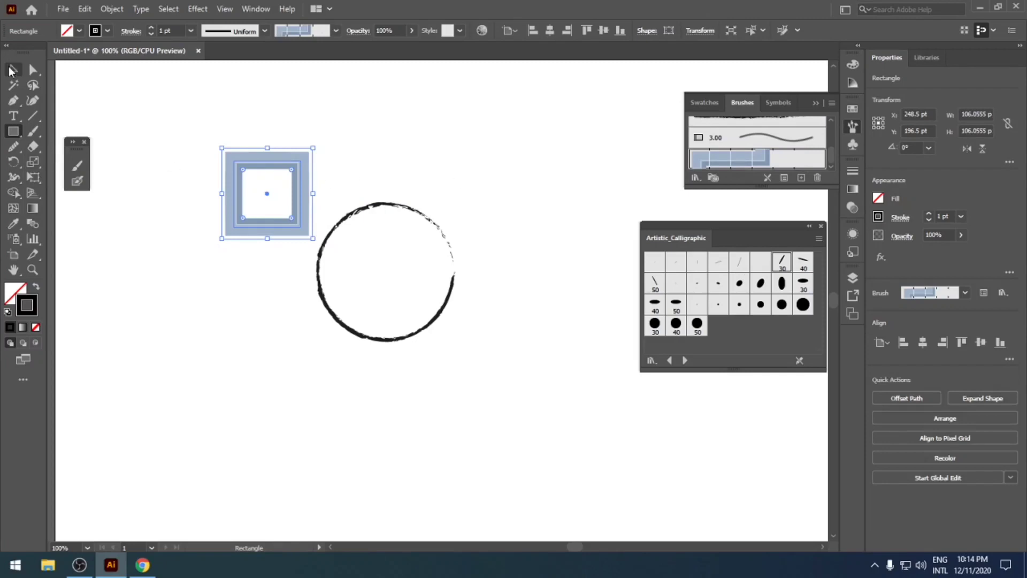
Step: Enlarge the blue-bordered square to about 261 pt overall and move the charcoal circle clear of it, up and to the right
{"action": "left_click", "coordinate": [14, 69]}
{"action": "left_click", "coordinate": [278, 242]}
{"action": "mouse_move", "coordinate": [277, 230]}
{"action": "left_mouse_down"}
{"action": "mouse_move", "coordinate": [237, 324]}
{"action": "mouse_move", "coordinate": [338, 400]}
{"action": "left_mouse_up"}
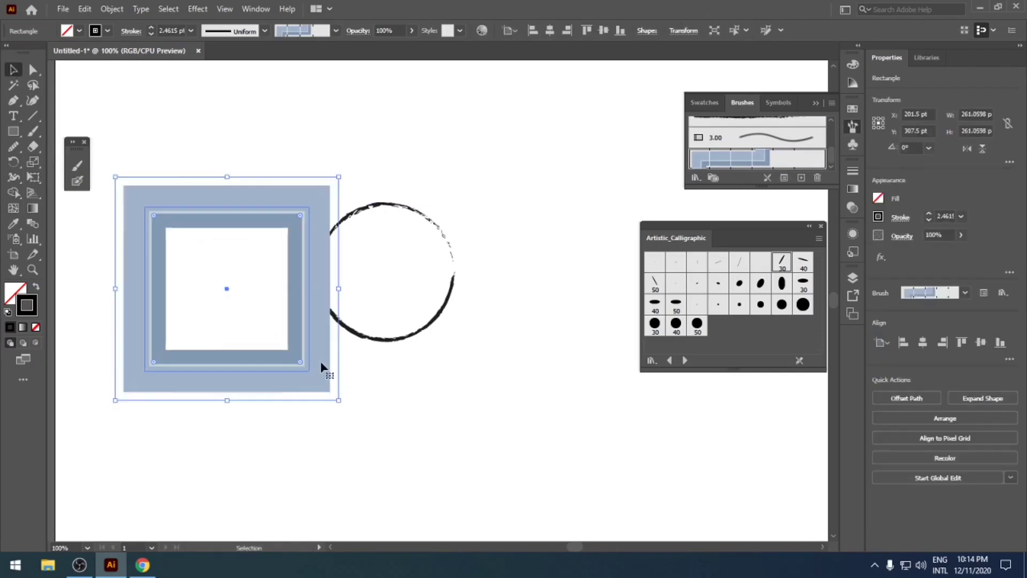
{"action": "left_click_drag", "start_coordinate": [404, 338], "coordinate": [480, 290]}
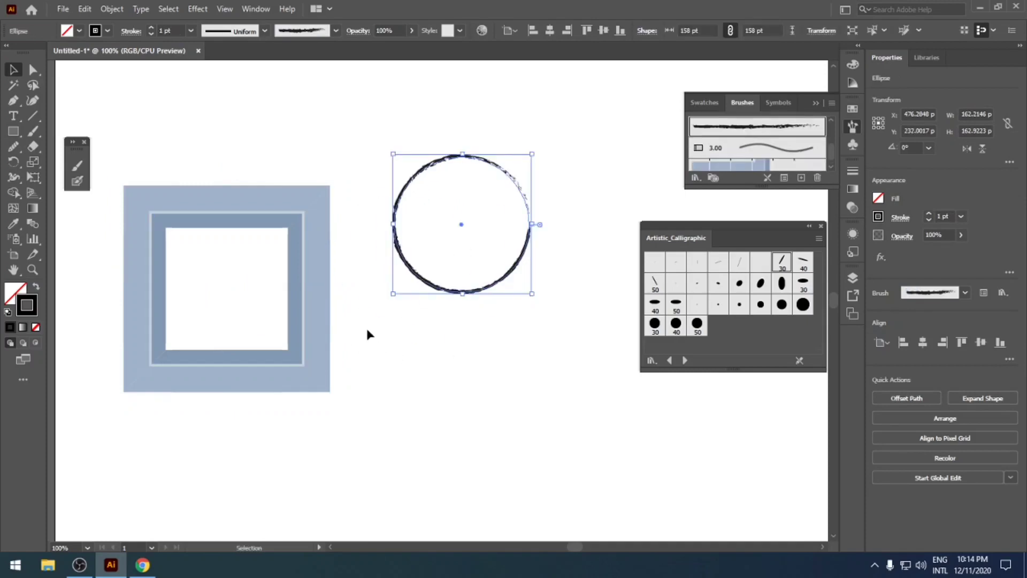
Step: Clear the artboard and draw a wavy six-point outline with the Pen tool, looping back to end beside its starting point
{"action": "key", "text": "ctrl+a"}
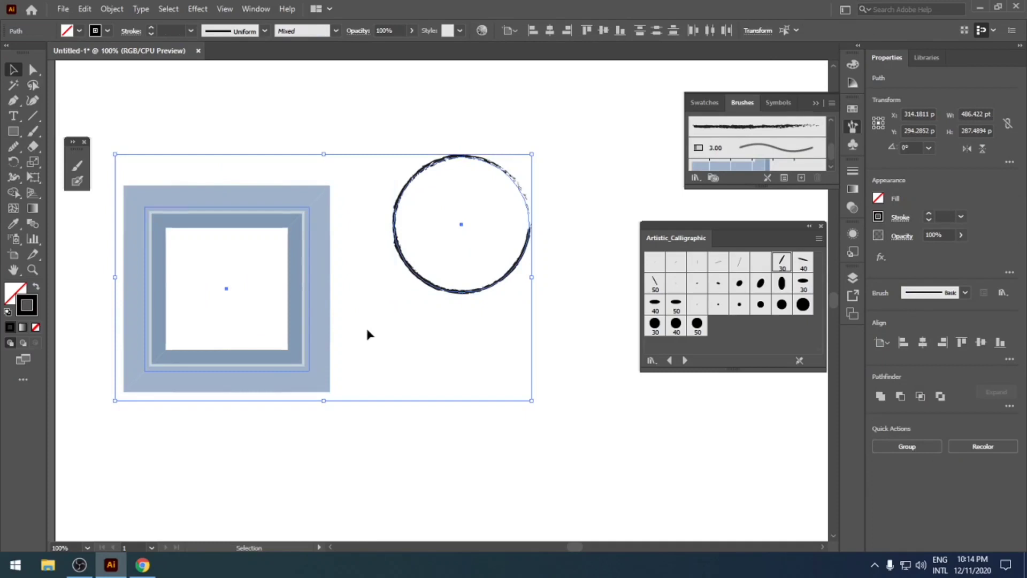
{"action": "key", "text": "Delete"}
{"action": "left_click", "coordinate": [14, 100]}
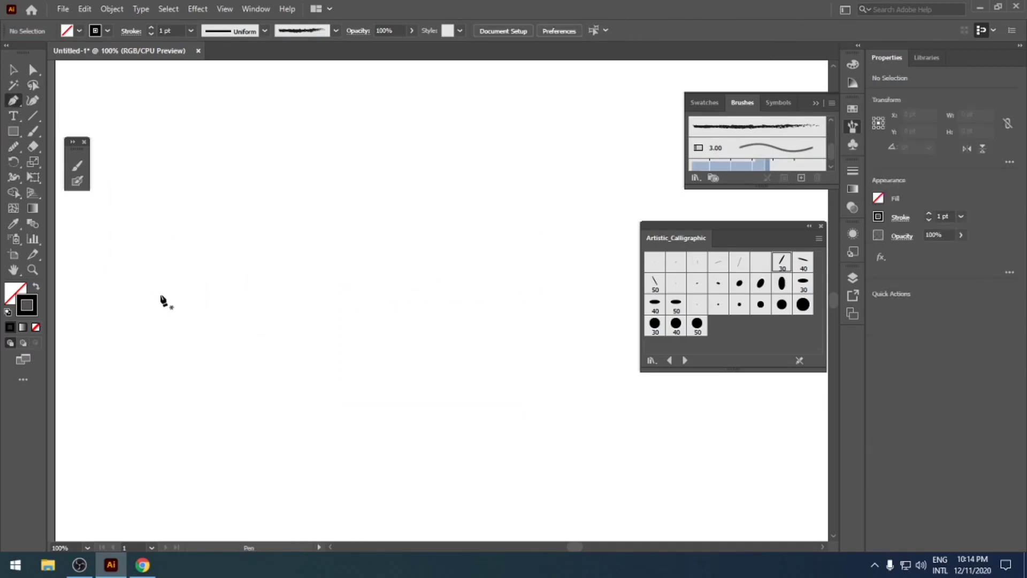
{"action": "left_click", "coordinate": [161, 294]}
{"action": "left_click_drag", "start_coordinate": [300, 248], "coordinate": [367, 316]}
{"action": "left_click_drag", "start_coordinate": [515, 207], "coordinate": [473, 110]}
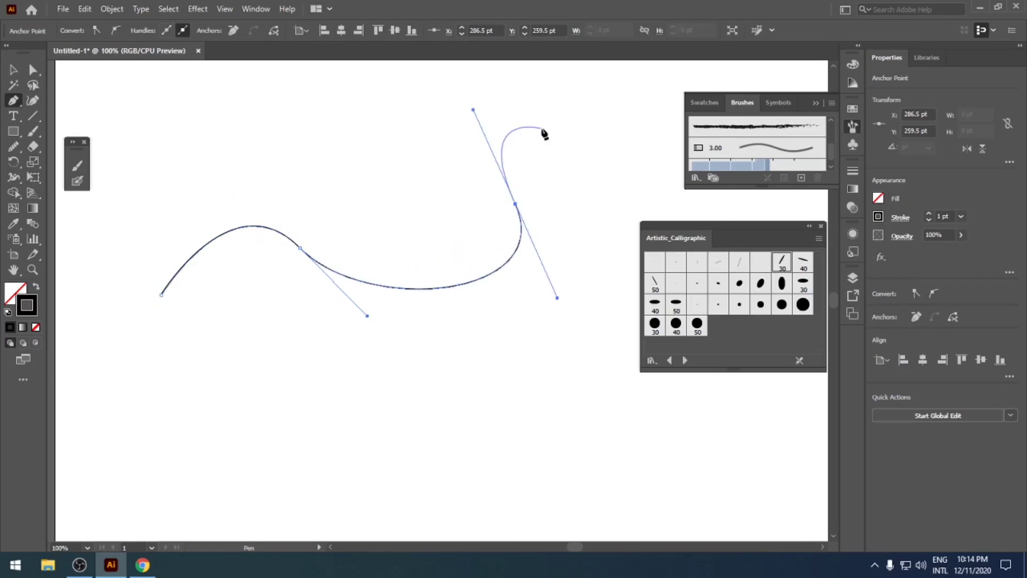
{"action": "left_click_drag", "start_coordinate": [576, 228], "coordinate": [592, 319]}
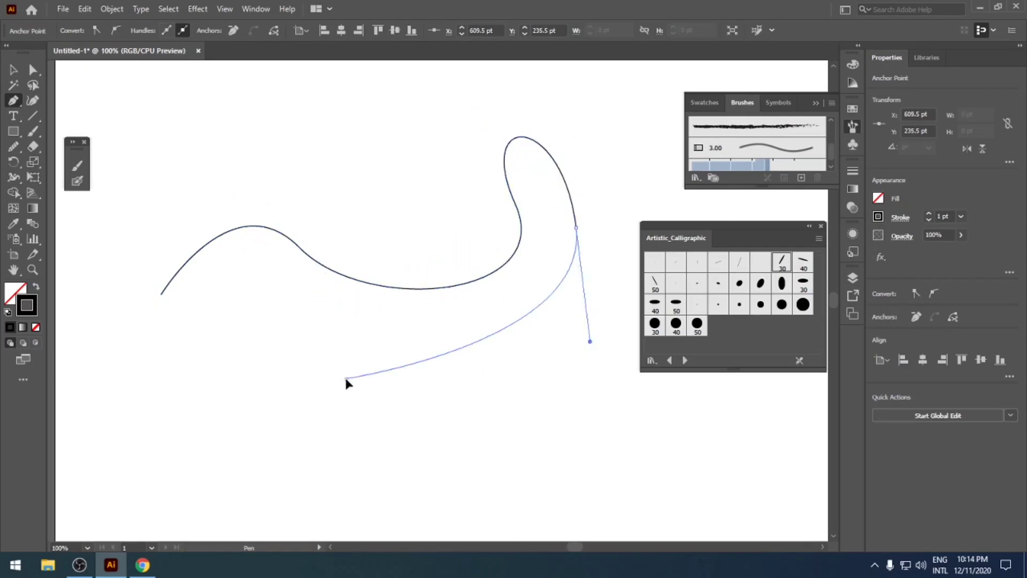
{"action": "left_click_drag", "start_coordinate": [345, 378], "coordinate": [324, 436]}
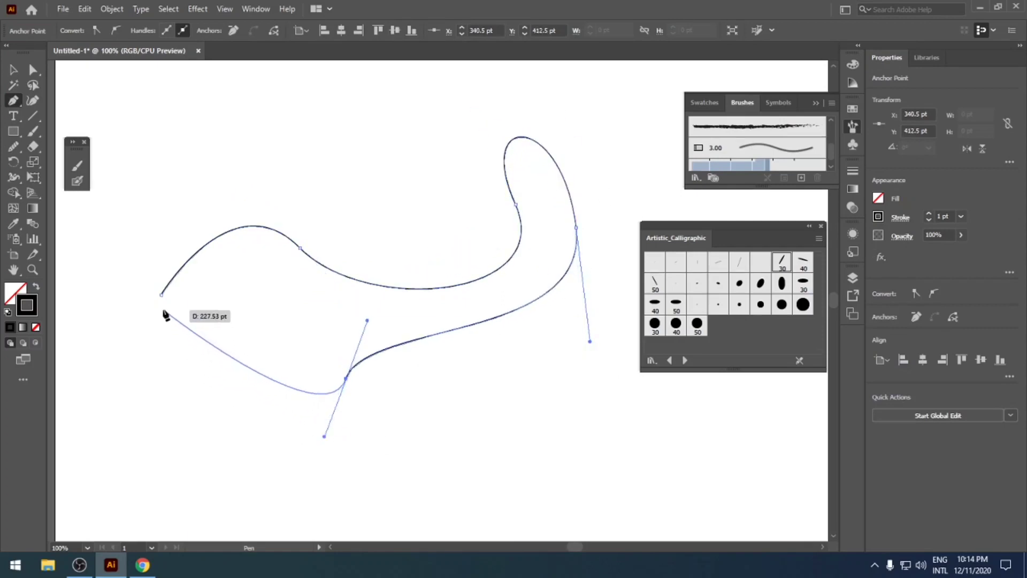
{"action": "left_click_drag", "start_coordinate": [161, 295], "coordinate": [123, 359]}
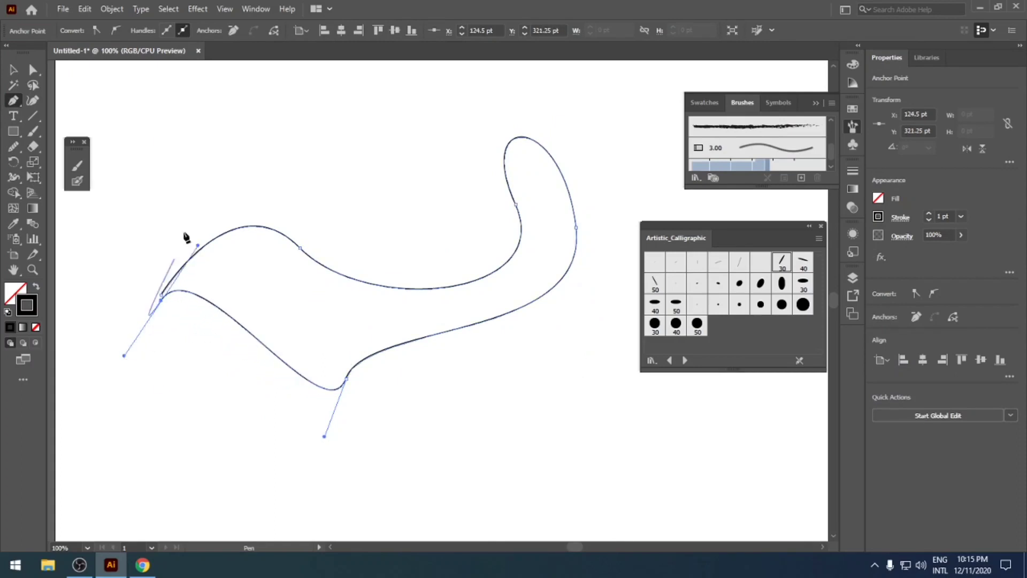
{"action": "key", "text": "v"}
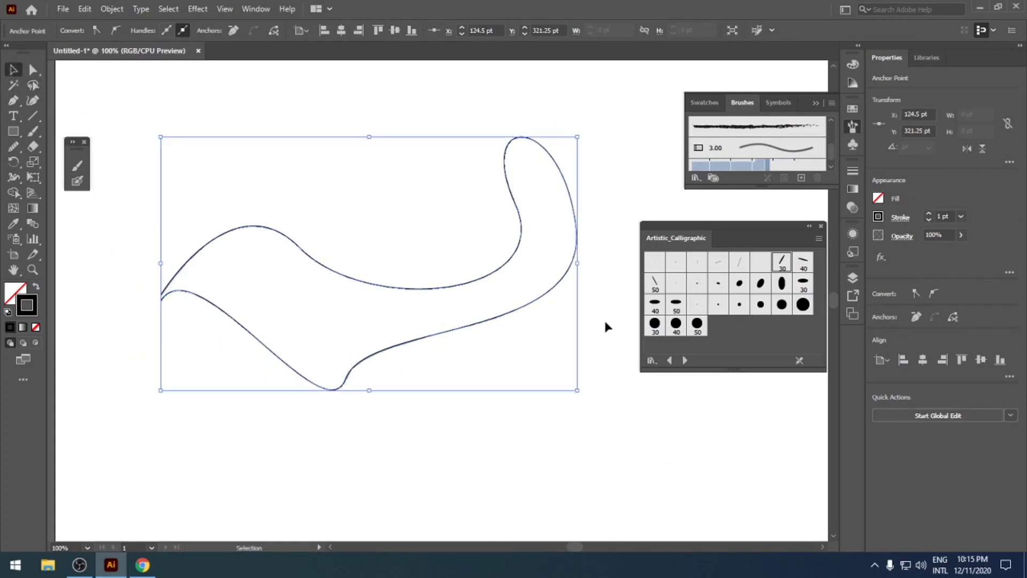
Step: Try the 30 pt. Oval, 40 pt. Flat, 30 pt. Flat, 15 pt. Flat and rough charcoal brushes on the outline
{"action": "left_click", "coordinate": [802, 283]}
{"action": "left_click", "coordinate": [803, 265]}
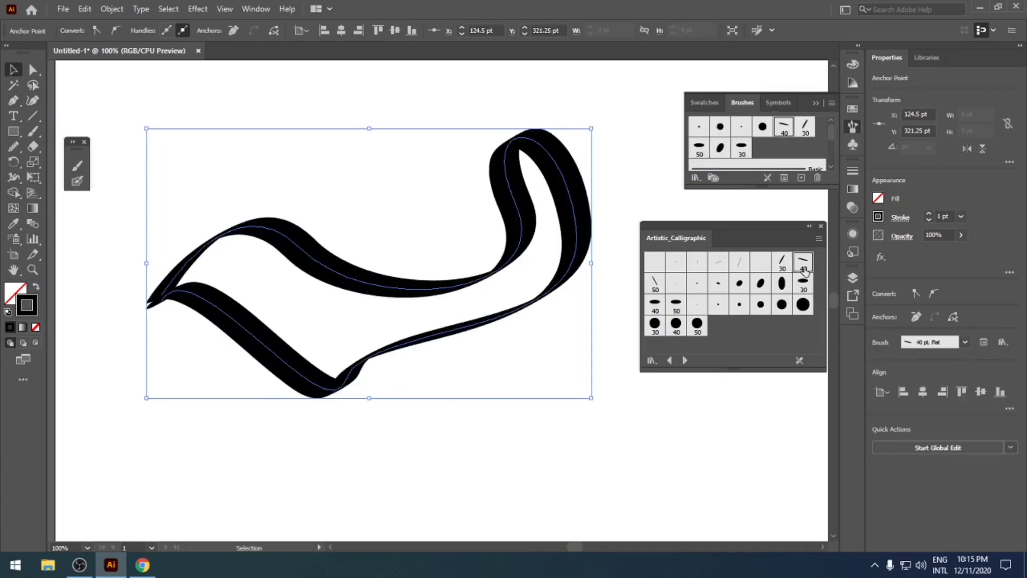
{"action": "left_click", "coordinate": [782, 262]}
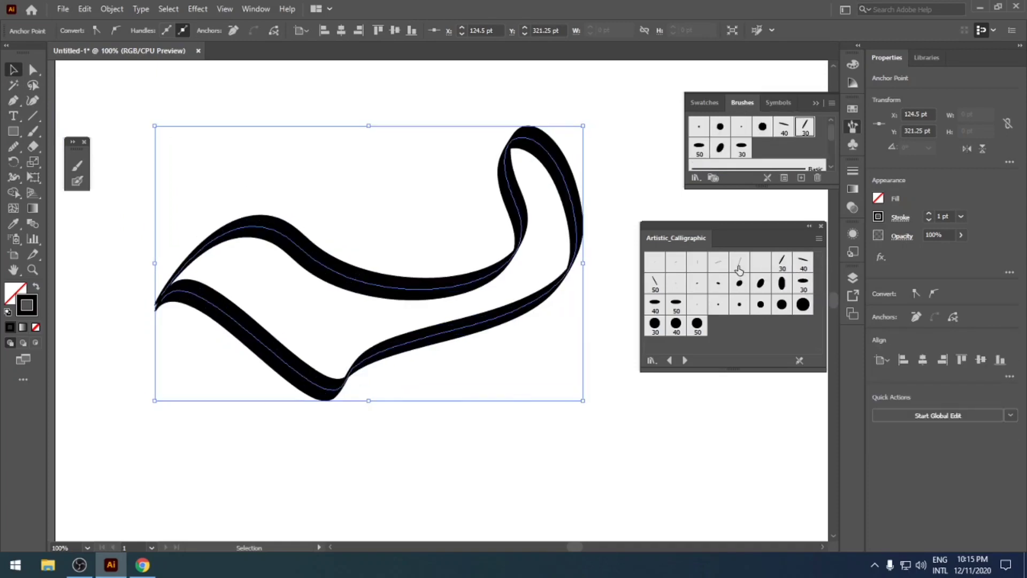
{"action": "left_click", "coordinate": [740, 262]}
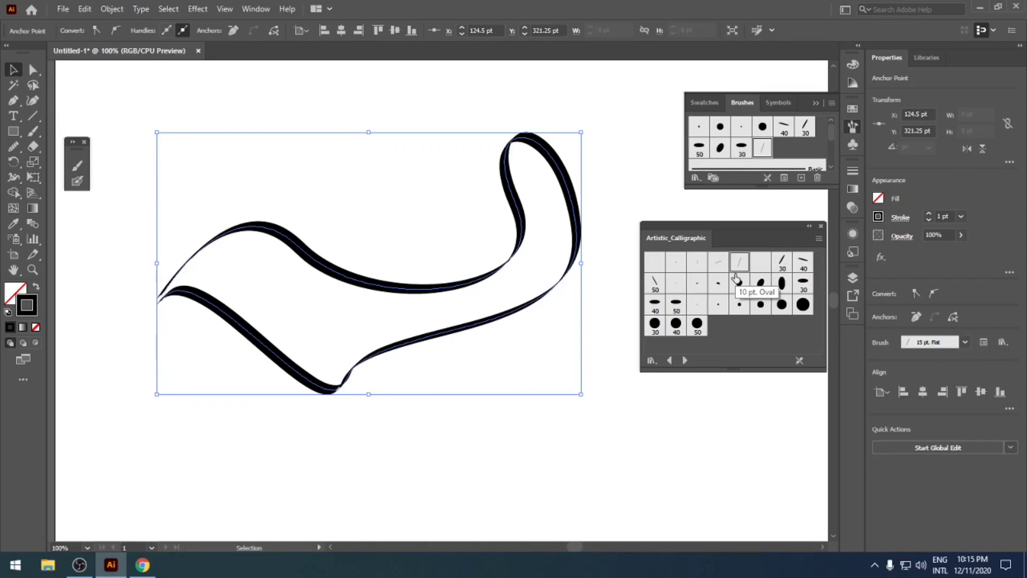
{"action": "scroll", "coordinate": [749, 155], "scroll_direction": "down", "scroll_amount": 3}
{"action": "left_click", "coordinate": [750, 154]}
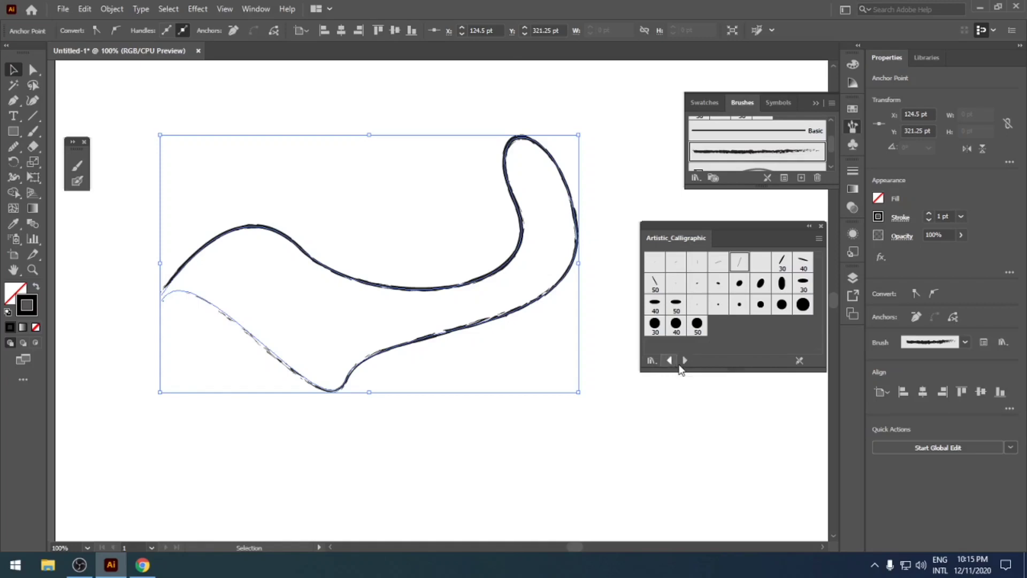
Step: Apply a thick solid chalk brush from Artistic_ChalkCharcoalPencil to the outline, replacing it with the green dashed border brush from Borders_Dashed
{"action": "left_click", "coordinate": [685, 360]}
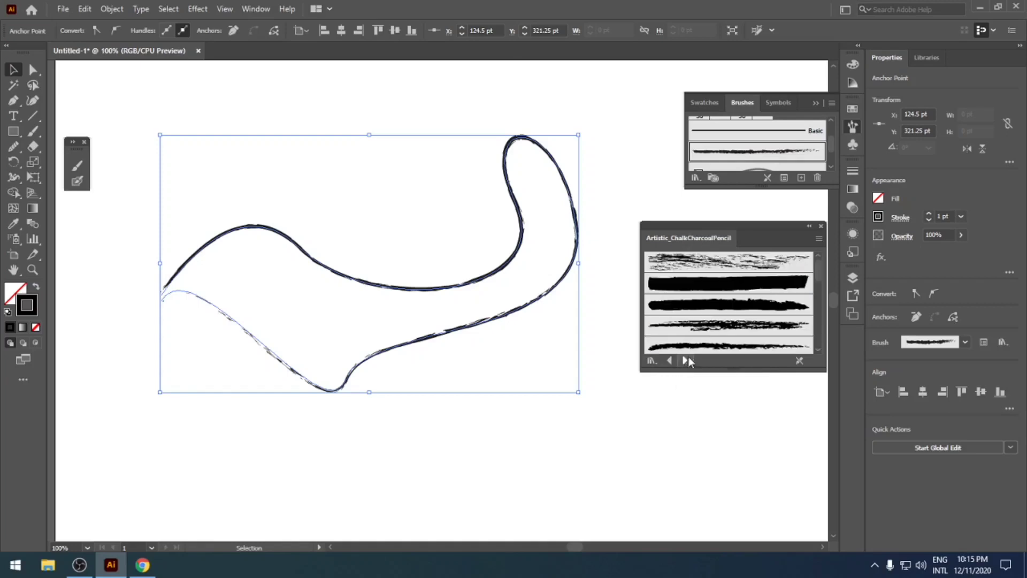
{"action": "left_click", "coordinate": [705, 282]}
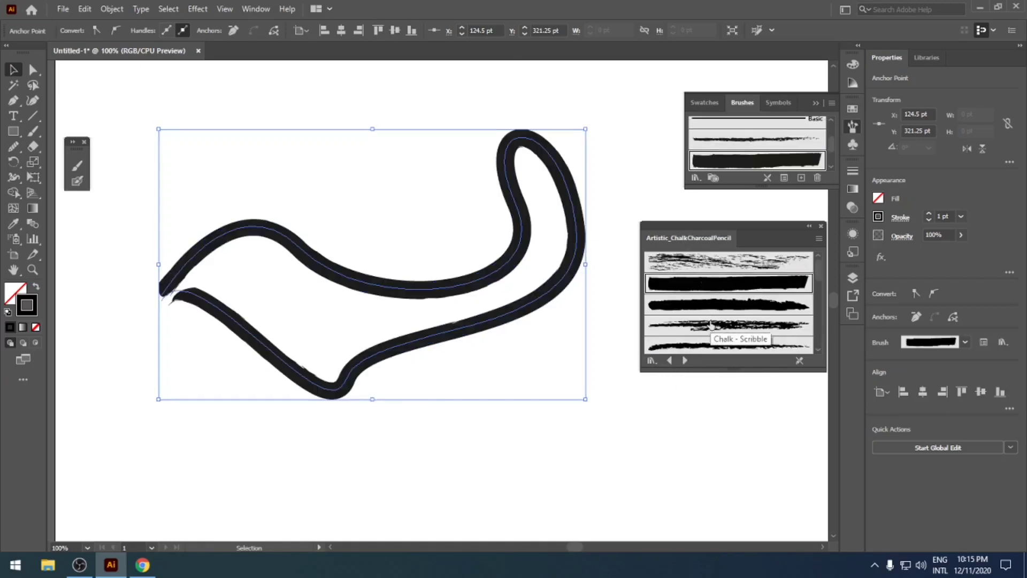
{"action": "left_click", "coordinate": [687, 360]}
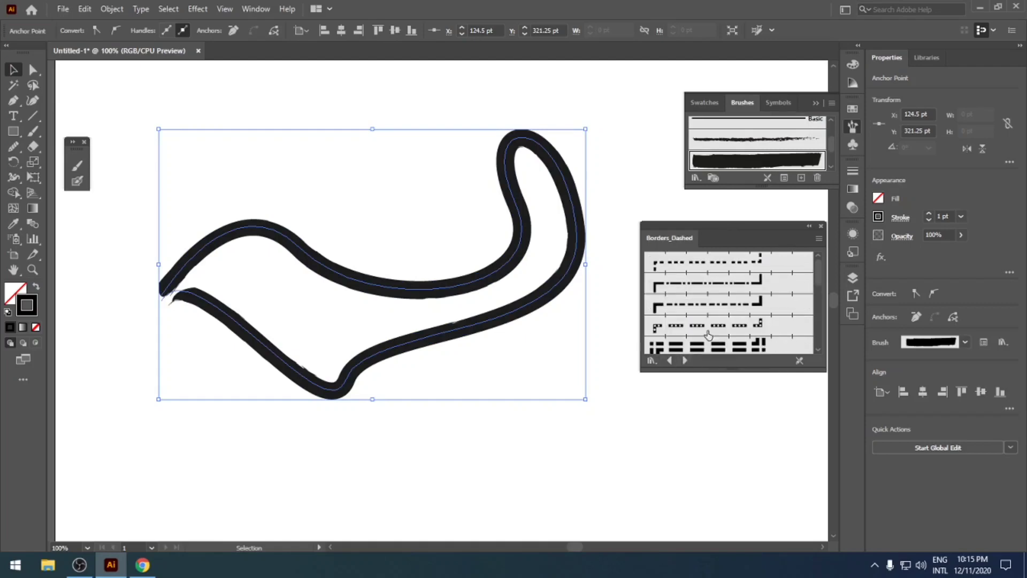
{"action": "scroll", "coordinate": [715, 321], "scroll_direction": "down", "scroll_amount": 5}
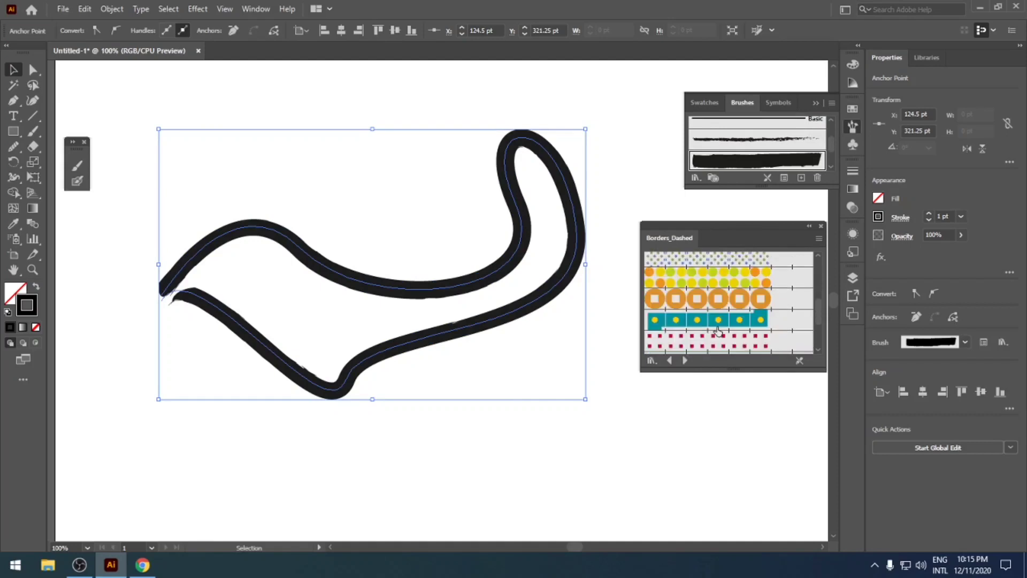
{"action": "scroll", "coordinate": [718, 330], "scroll_direction": "down", "scroll_amount": 3}
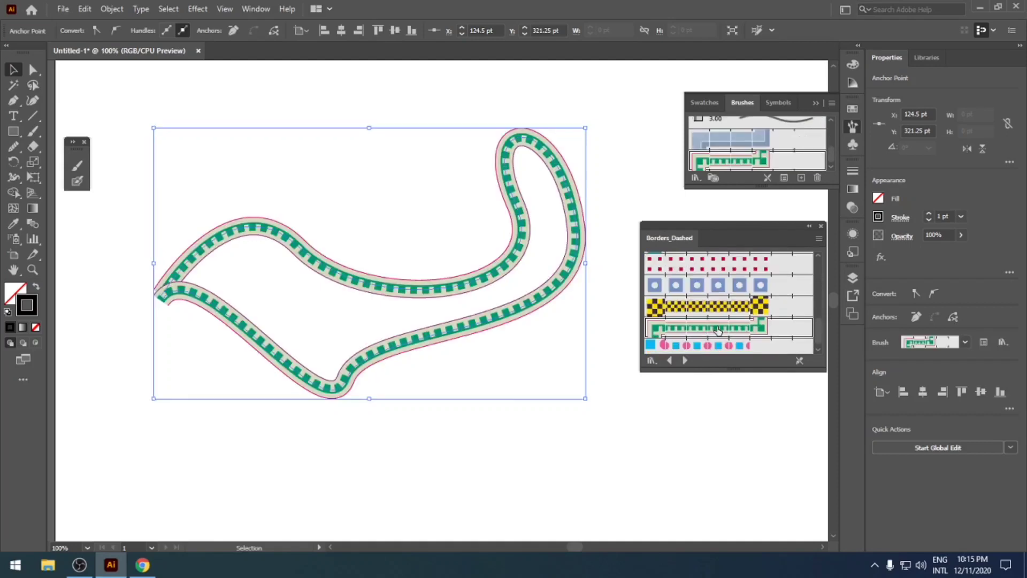
Step: Apply the border brush of blue squares and pink dots from Borders_Dashed to the wavy outline
{"action": "left_click", "coordinate": [718, 328]}
{"action": "scroll", "coordinate": [718, 330], "scroll_direction": "down", "scroll_amount": 1}
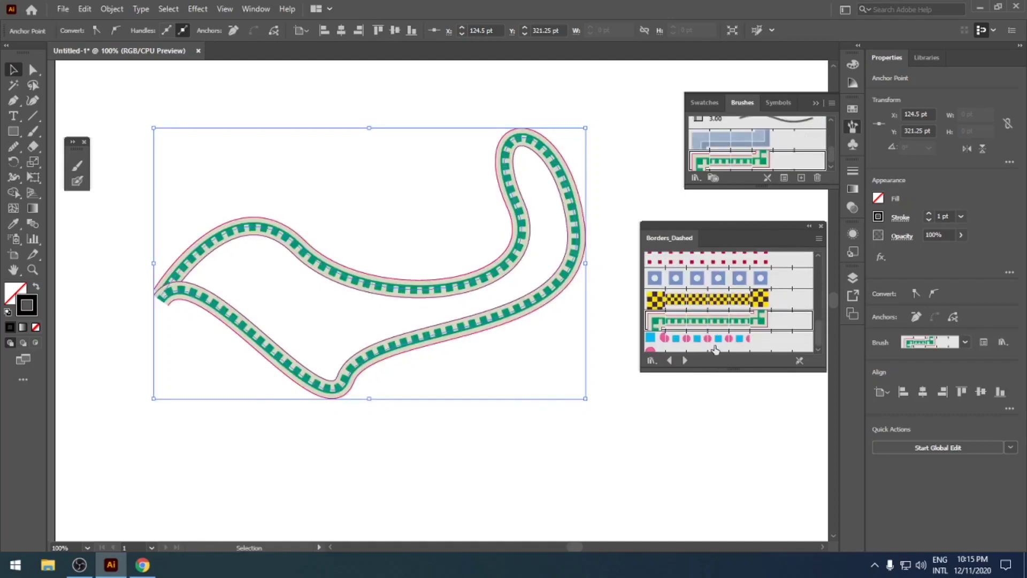
{"action": "left_click", "coordinate": [720, 339]}
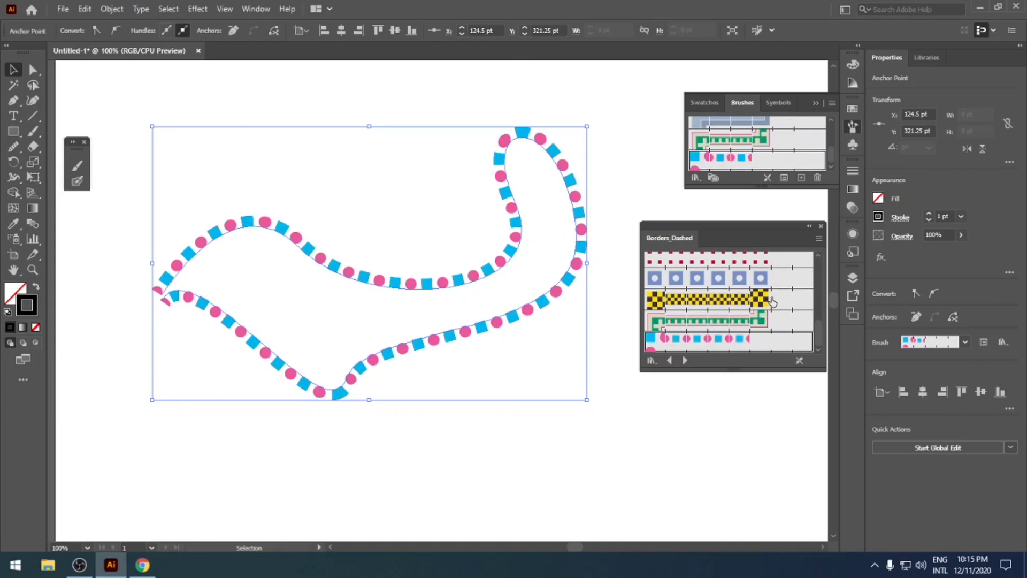
Step: Try the black dashed-line brushes from Borders_Dashed on the outline, including Dashed Line 1.4, ending with the evenly short-dashed one
{"action": "scroll", "coordinate": [773, 302], "scroll_direction": "up", "scroll_amount": 5}
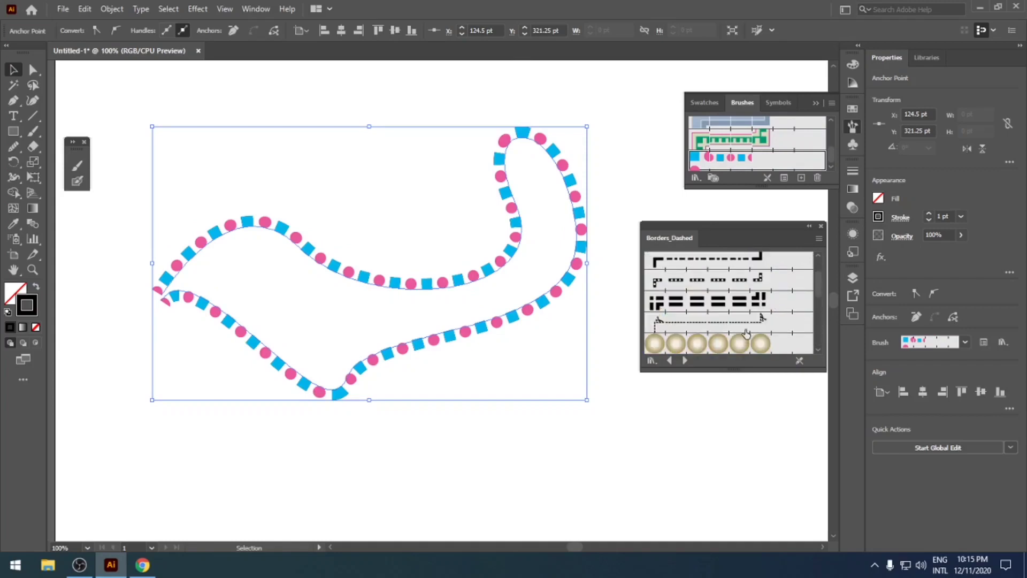
{"action": "left_click", "coordinate": [746, 321]}
{"action": "left_click", "coordinate": [737, 302]}
{"action": "left_click", "coordinate": [732, 282]}
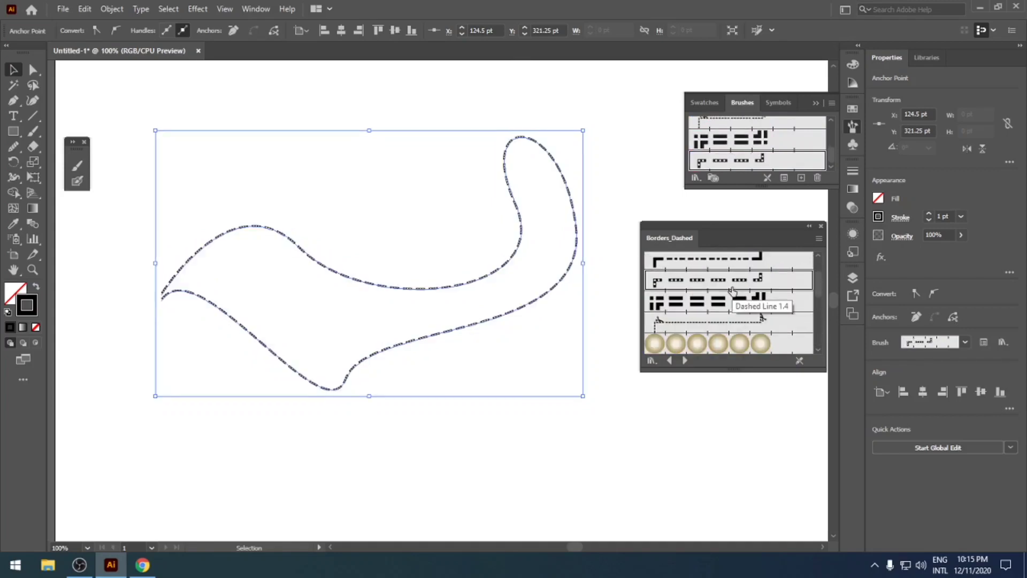
{"action": "left_click", "coordinate": [706, 260]}
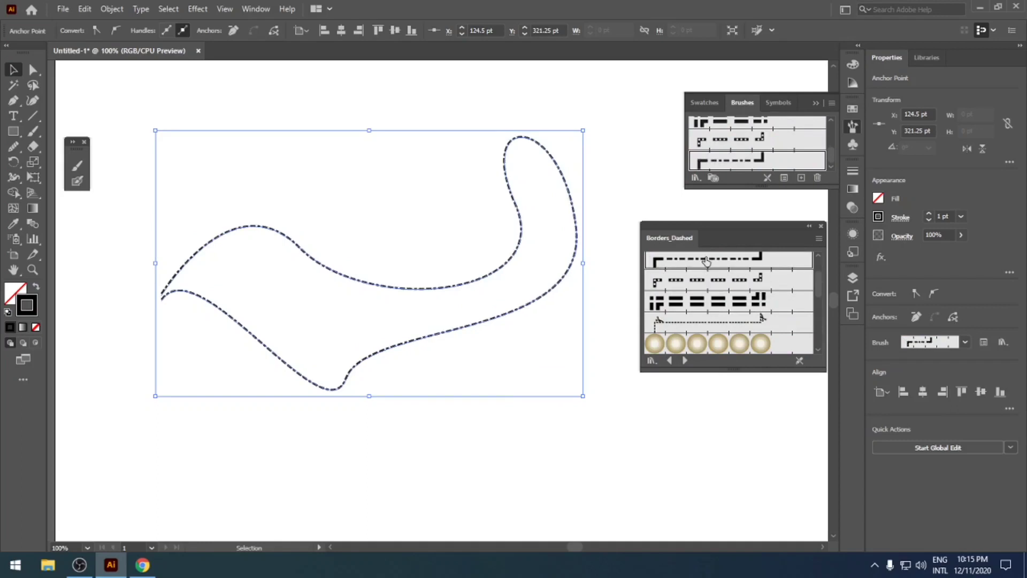
{"action": "scroll", "coordinate": [769, 320], "scroll_direction": "up", "scroll_amount": 2}
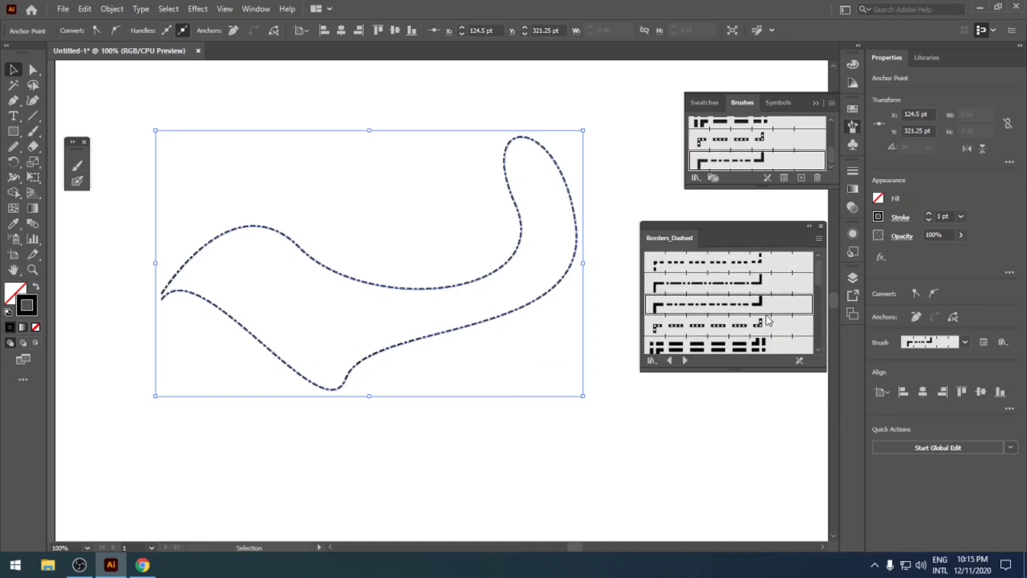
{"action": "left_click", "coordinate": [735, 284]}
{"action": "left_click", "coordinate": [733, 268]}
{"action": "scroll", "coordinate": [748, 332], "scroll_direction": "down", "scroll_amount": 3}
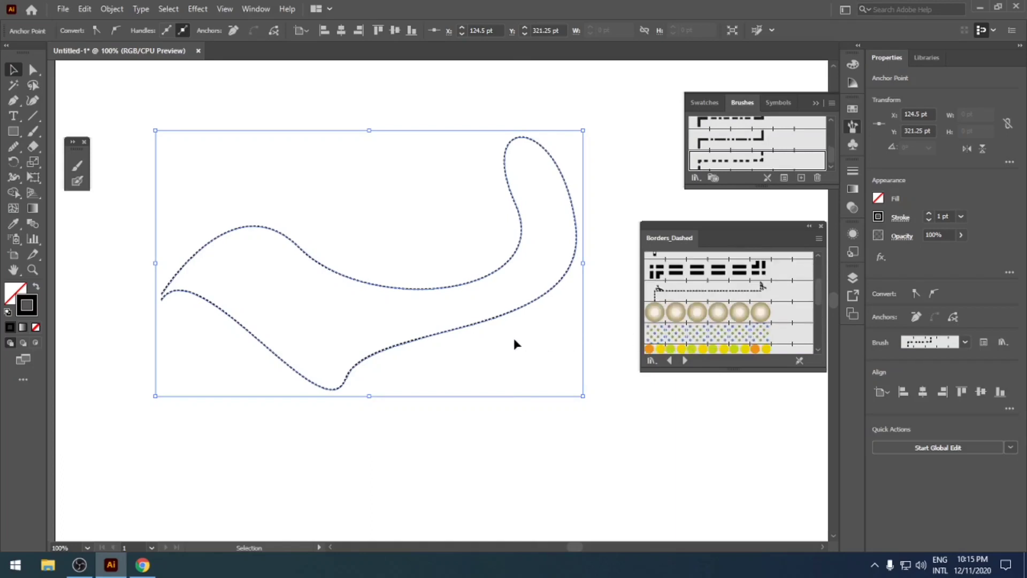
Step: Apply the orange floral scroll brush from the Borders_Decorative library to the outline and inspect its pattern at 400%
{"action": "left_click", "coordinate": [685, 361]}
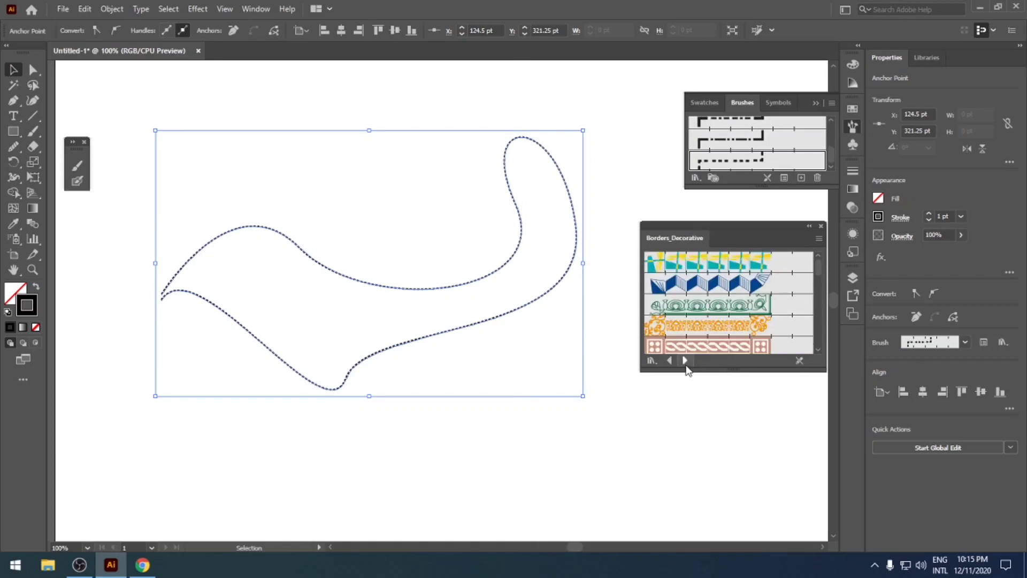
{"action": "left_click", "coordinate": [705, 329]}
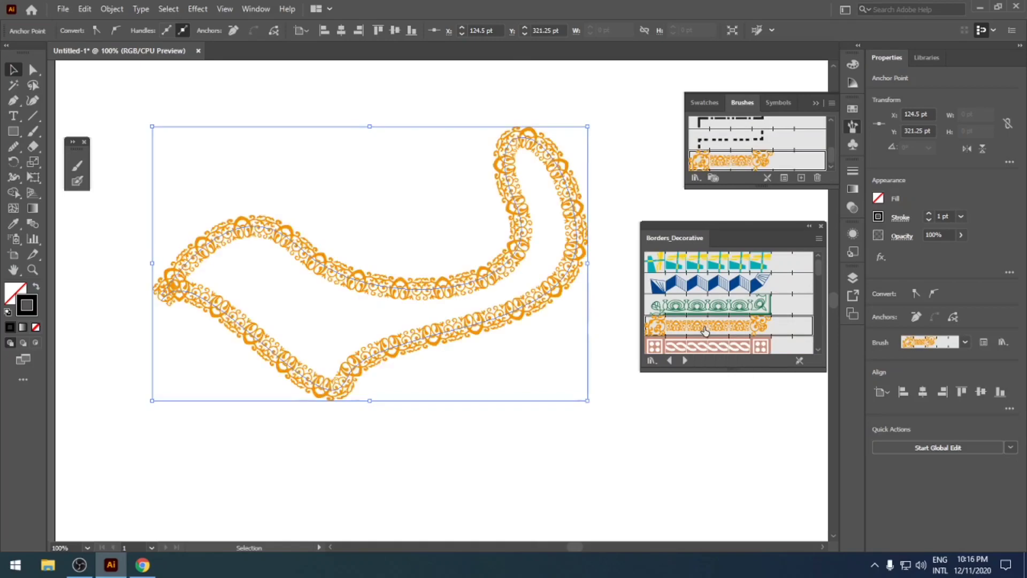
{"action": "scroll", "coordinate": [550, 289], "scroll_direction": "up", "scroll_amount": 5}
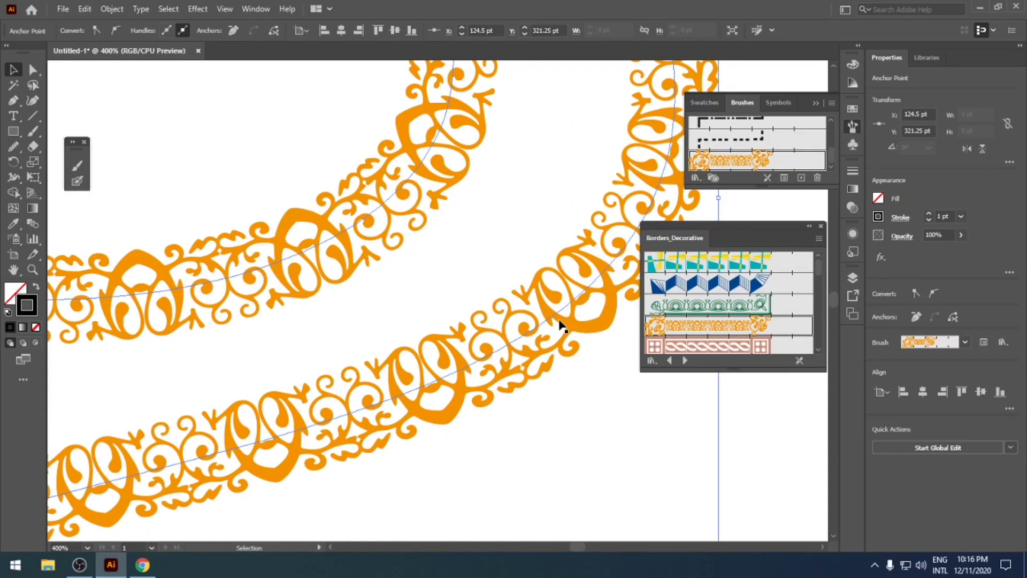
Step: Replace the outline's brush with the purple-and-blue double-line border from Borders_Decorative and view the whole shape at 100%
{"action": "scroll", "coordinate": [724, 313], "scroll_direction": "down", "scroll_amount": 3}
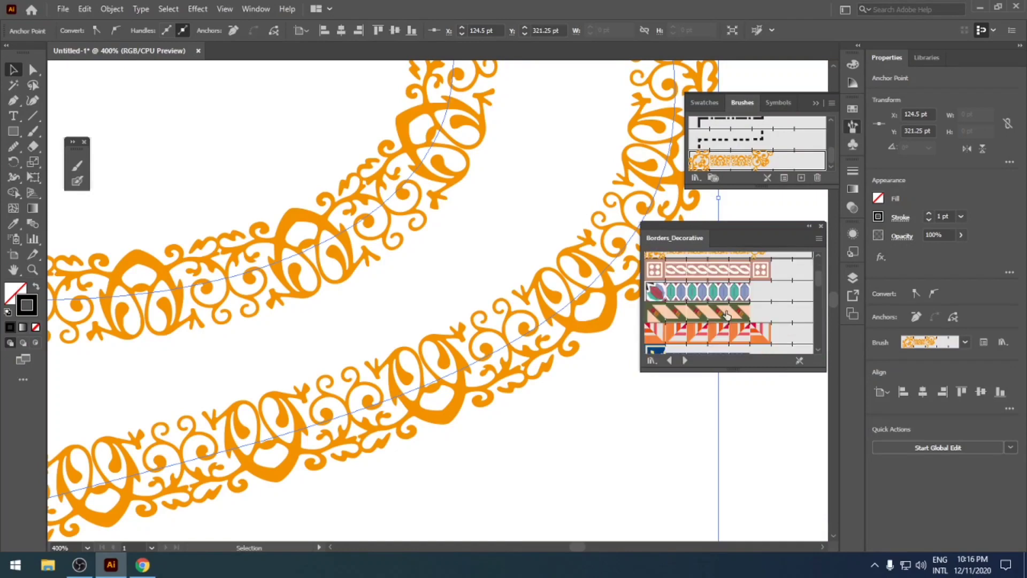
{"action": "scroll", "coordinate": [726, 313], "scroll_direction": "down", "scroll_amount": 2}
{"action": "scroll", "coordinate": [725, 311], "scroll_direction": "down", "scroll_amount": 2}
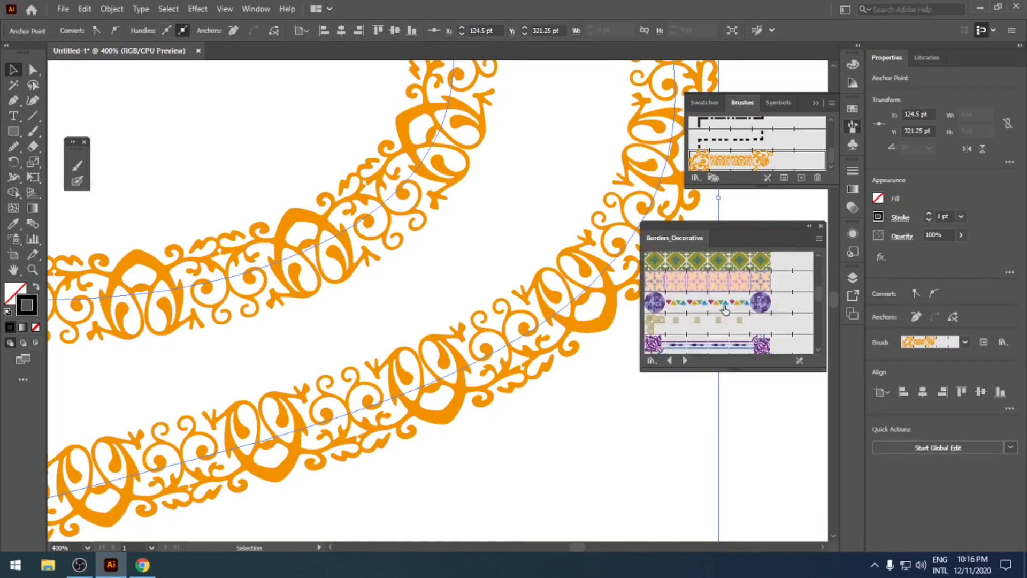
{"action": "scroll", "coordinate": [725, 311], "scroll_direction": "down", "scroll_amount": 2}
{"action": "left_click", "coordinate": [725, 310]}
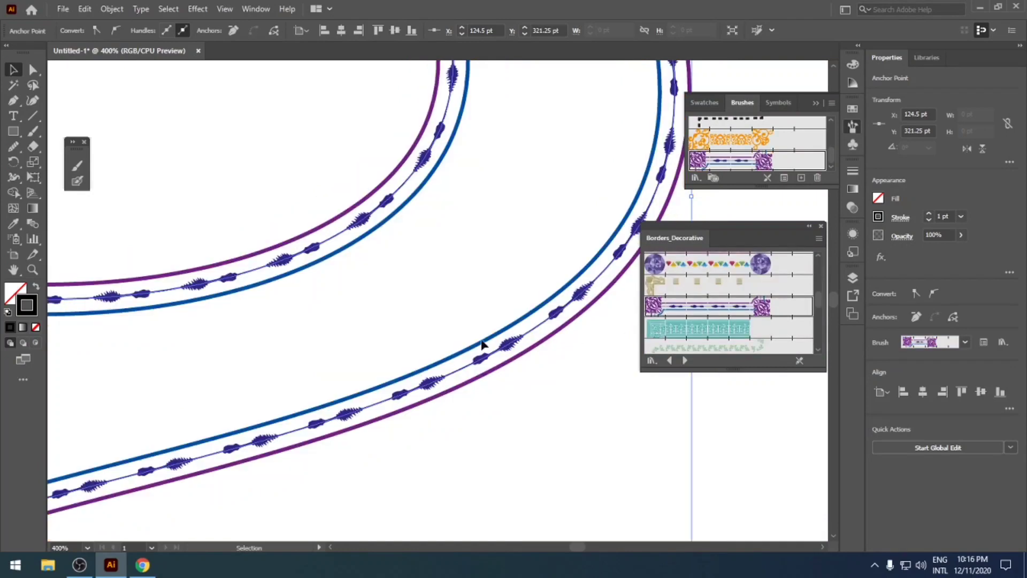
{"action": "scroll", "coordinate": [481, 344], "scroll_direction": "down", "scroll_amount": 4}
{"action": "scroll", "coordinate": [782, 317], "scroll_direction": "down", "scroll_amount": 5}
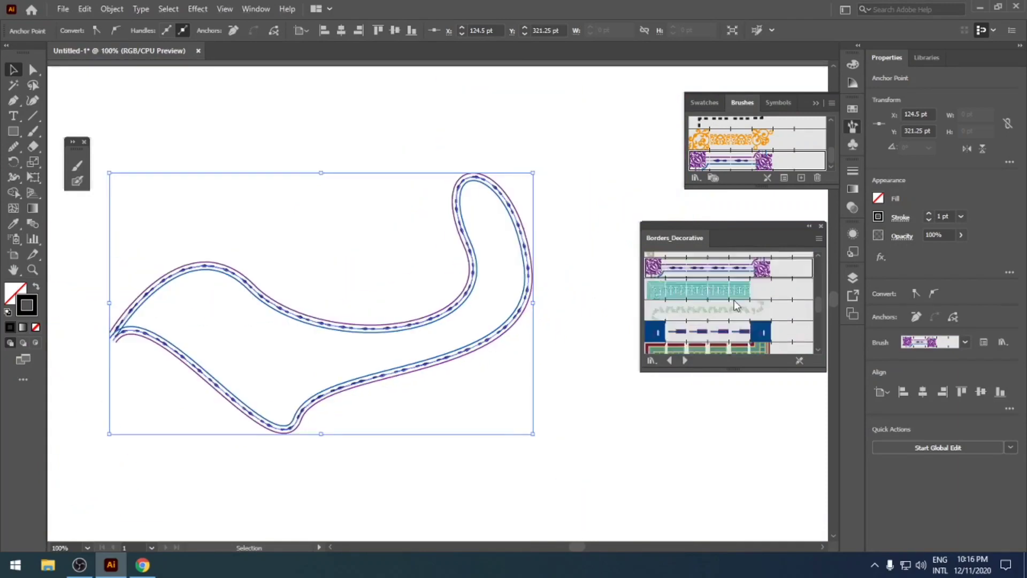
Step: Apply the black-and-gold curved swoosh border brush from Borders_Decorative to the outline
{"action": "scroll", "coordinate": [745, 327], "scroll_direction": "down", "scroll_amount": 2}
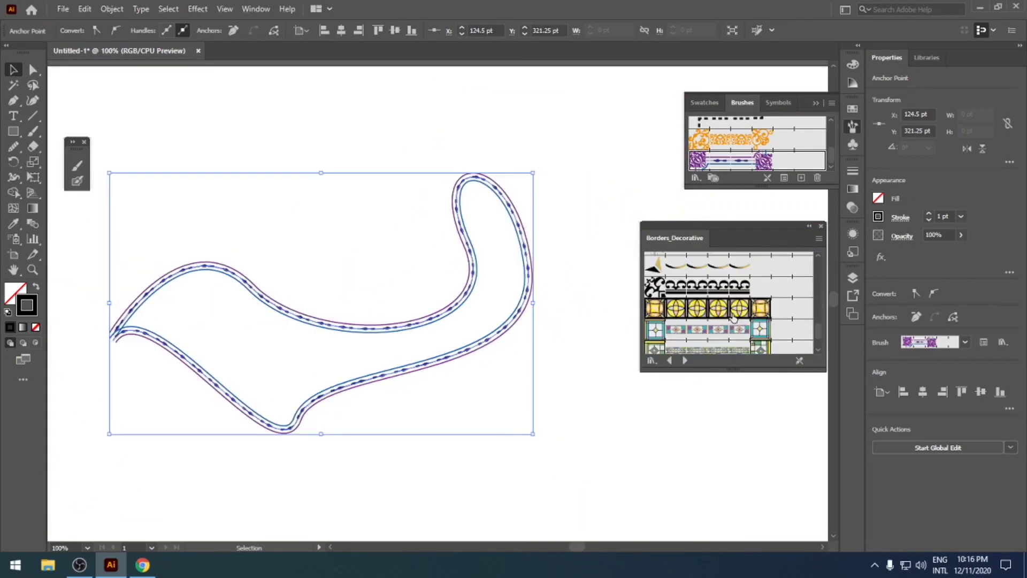
{"action": "left_click", "coordinate": [723, 269]}
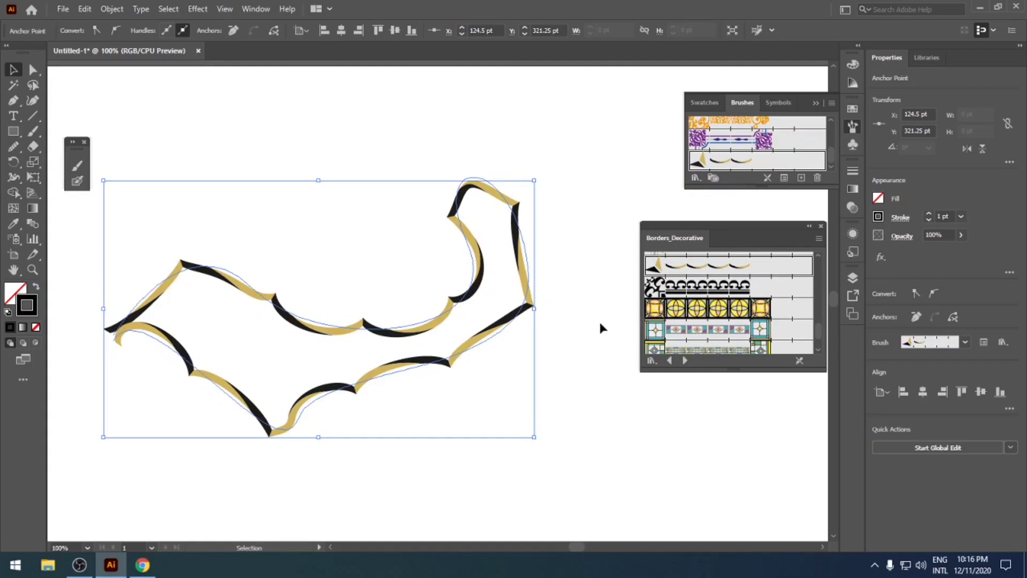
{"action": "scroll", "coordinate": [730, 292], "scroll_direction": "down", "scroll_amount": 2}
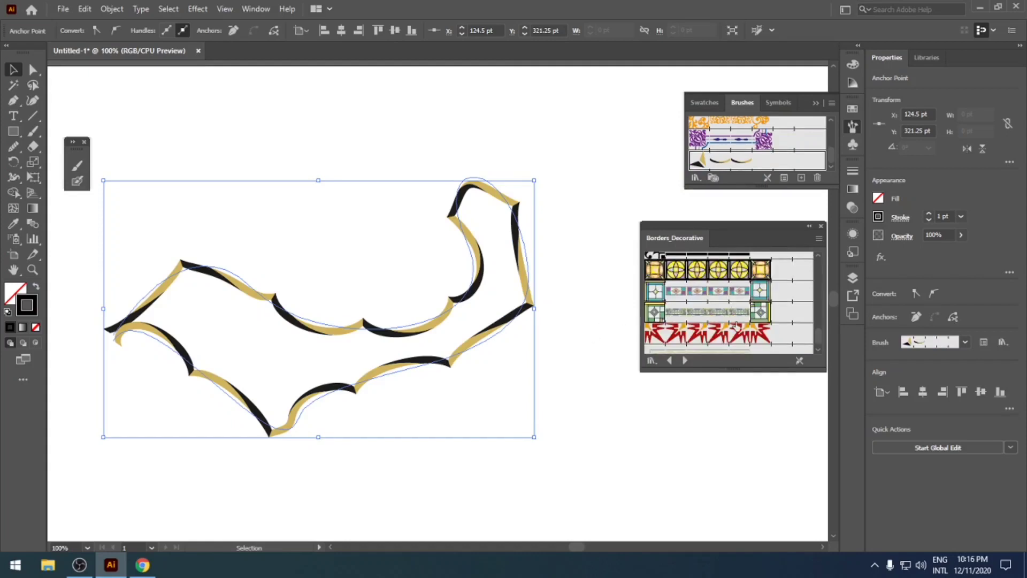
Step: Switch the open brush library to Borders_Frames and delete the wavy outline from the artboard
{"action": "left_click", "coordinate": [685, 360]}
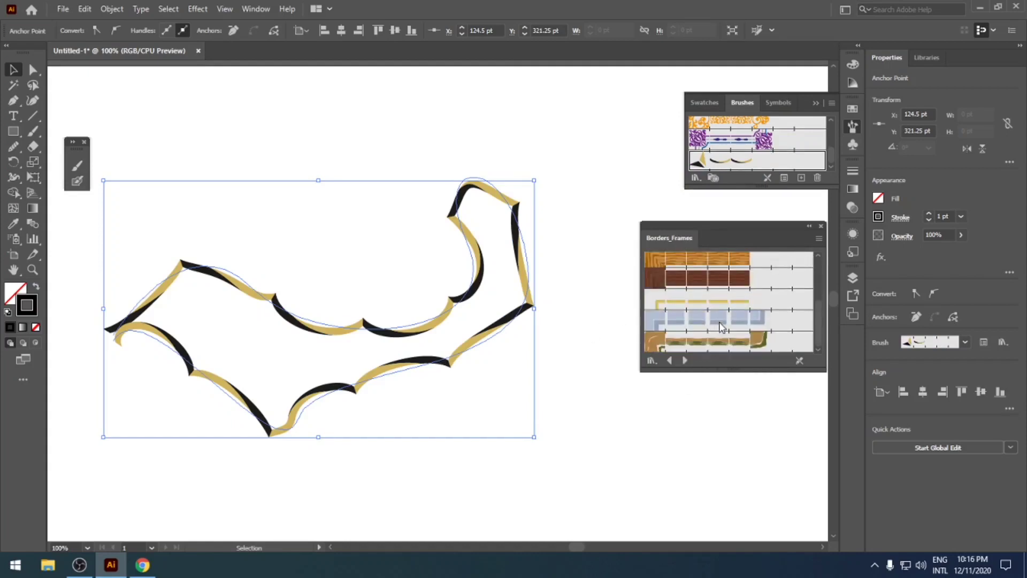
{"action": "key", "text": "a"}
{"action": "key", "text": "v"}
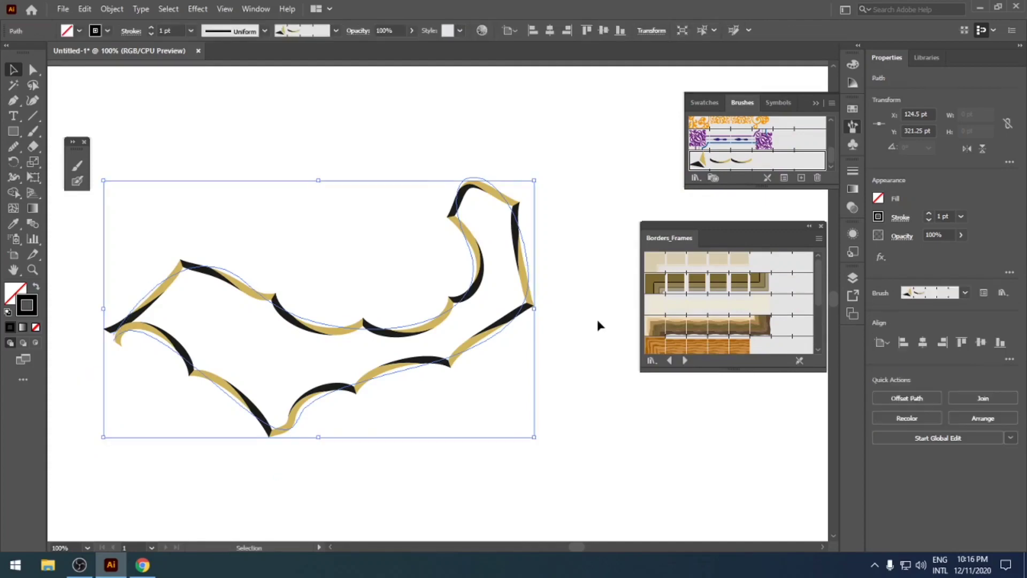
{"action": "key", "text": "Delete"}
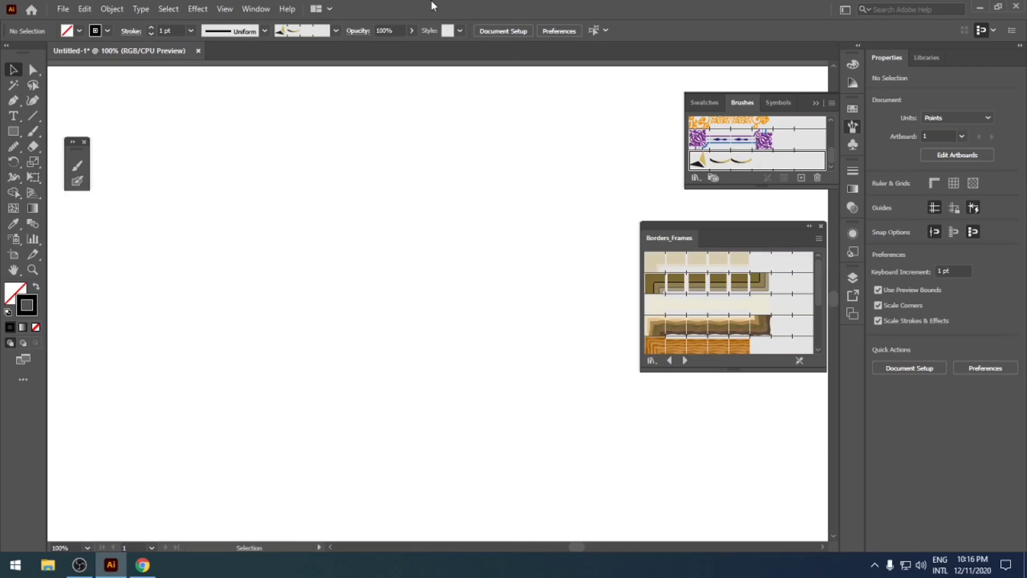
Step: Add the point text "Graphix" on the empty artboard with the Type tool
{"action": "left_click", "coordinate": [13, 116]}
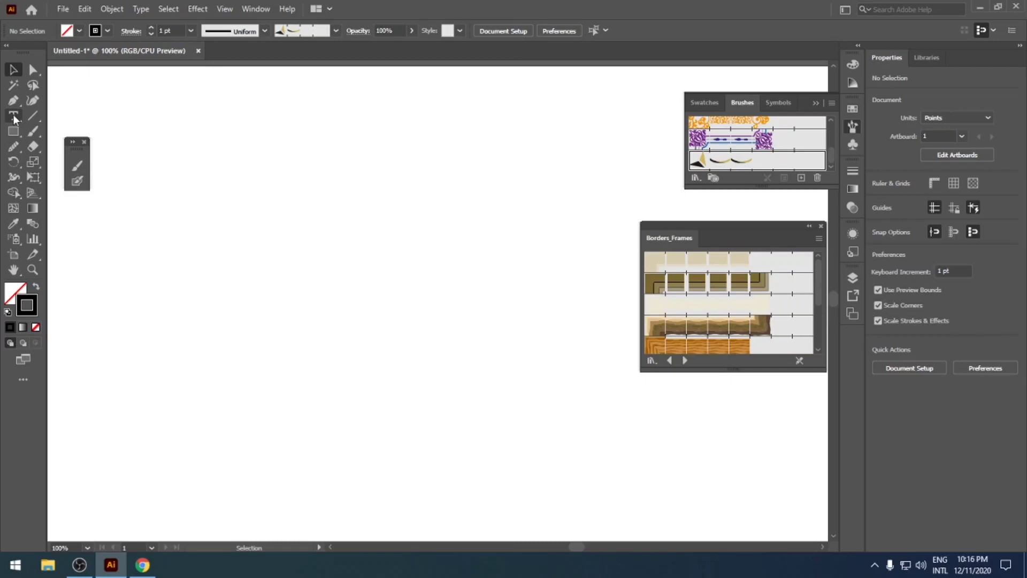
{"action": "left_click", "coordinate": [241, 230]}
{"action": "type", "text": "G"}
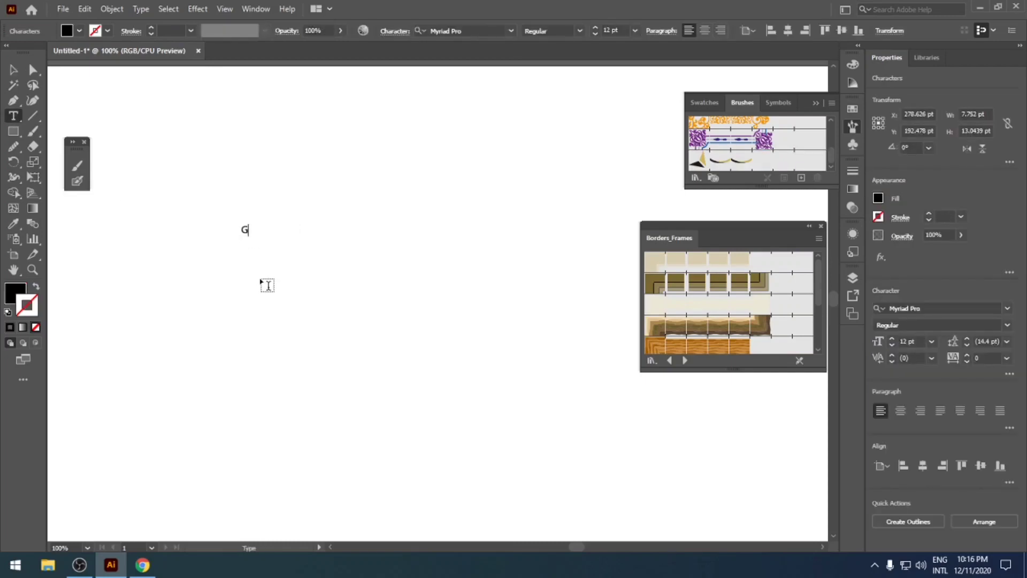
{"action": "type", "text": "raphix"}
{"action": "key", "text": "Escape"}
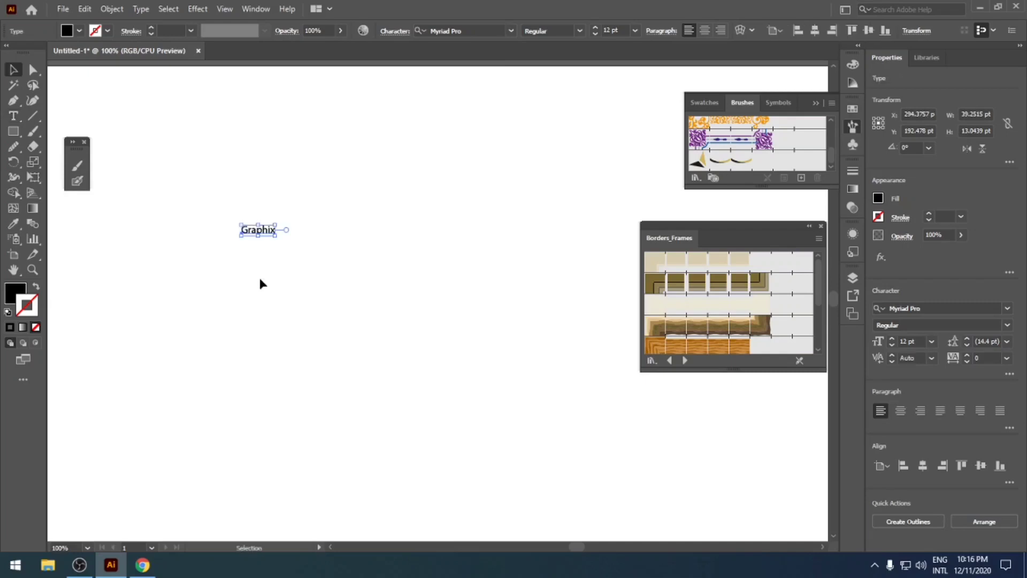
Step: Scale the Graphix text up to about 82.31 pt and reposition it in the upper middle of the visible canvas
{"action": "left_click_drag", "start_coordinate": [275, 235], "coordinate": [374, 351]}
{"action": "left_click_drag", "start_coordinate": [259, 250], "coordinate": [312, 283]}
{"action": "left_click", "coordinate": [356, 342]}
{"action": "left_click", "coordinate": [334, 296]}
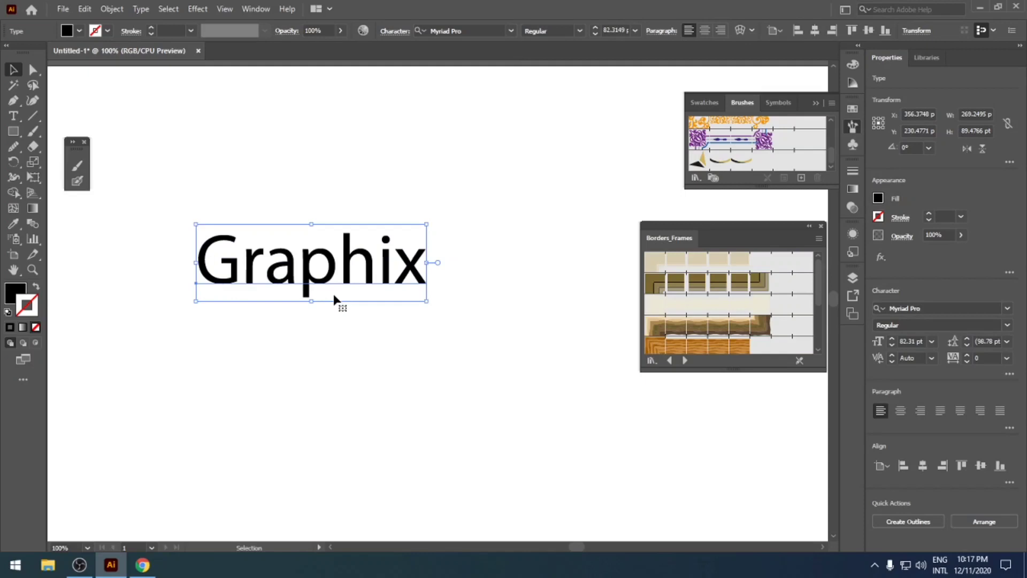
Step: Convert the Graphix text to outlines and ungroup it into separate letters
{"action": "right_click", "coordinate": [341, 286]}
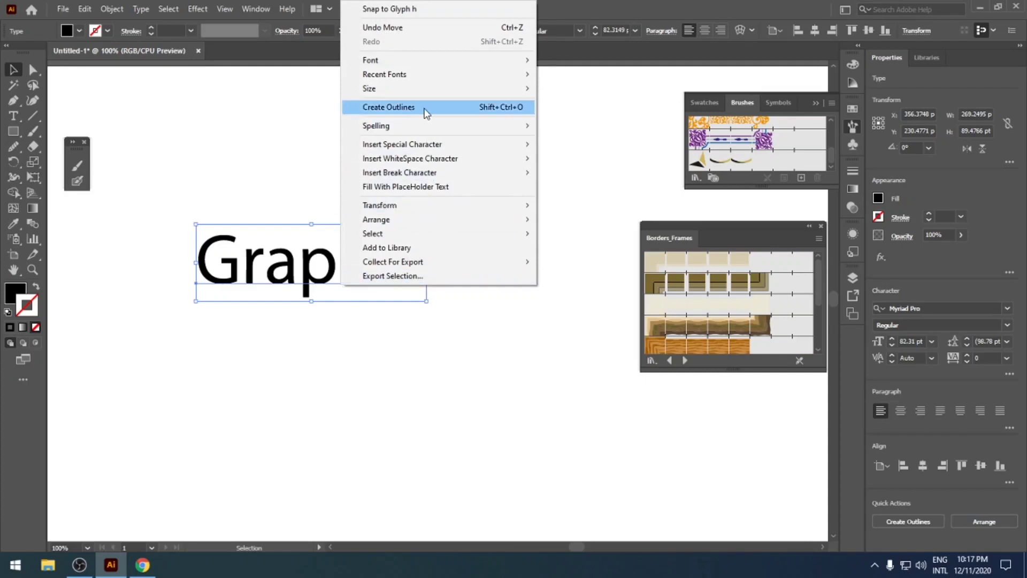
{"action": "left_click", "coordinate": [522, 108]}
{"action": "left_click", "coordinate": [521, 230]}
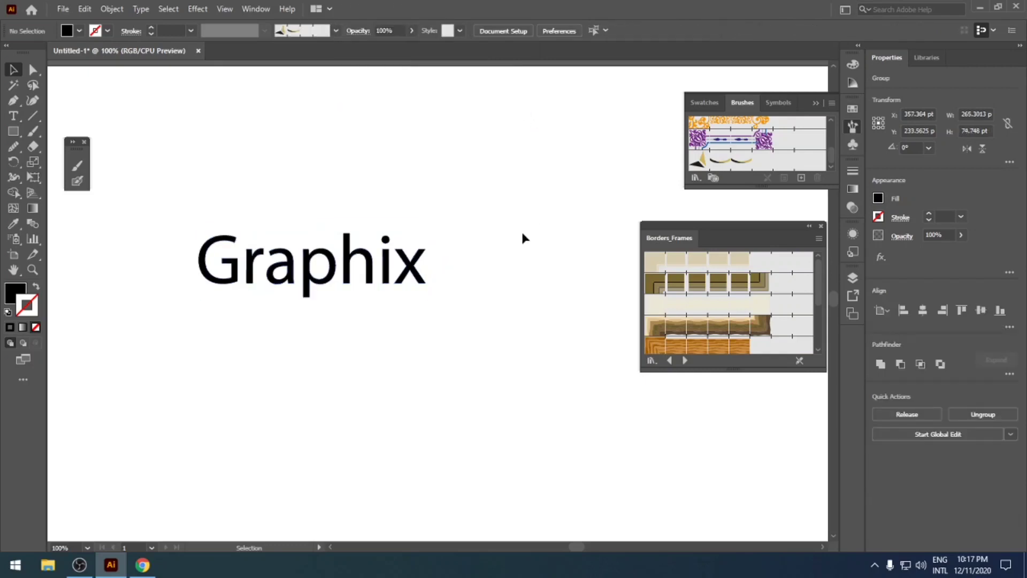
{"action": "left_click", "coordinate": [419, 286]}
{"action": "right_click", "coordinate": [420, 284]}
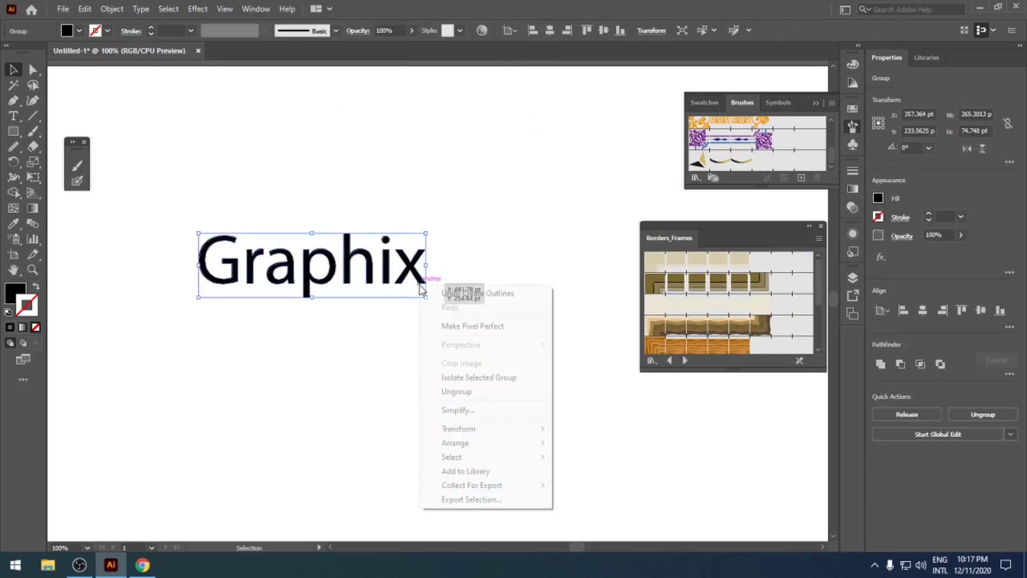
{"action": "left_click", "coordinate": [475, 393]}
{"action": "left_click", "coordinate": [493, 342]}
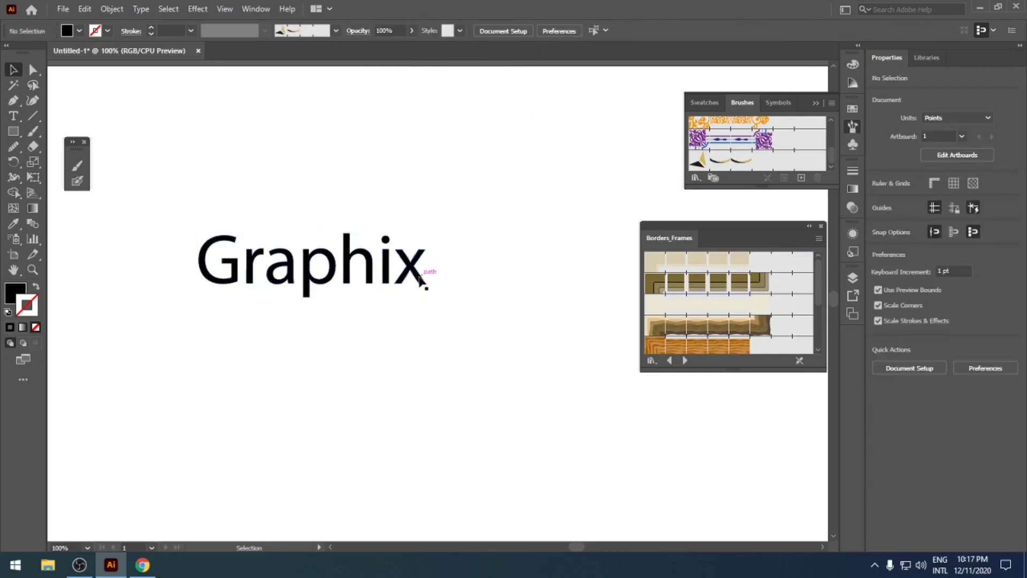
Step: Move the letters x, i, h and p apart individually, and undo all of the moves
{"action": "left_click_drag", "start_coordinate": [424, 275], "coordinate": [483, 265]}
{"action": "left_click_drag", "start_coordinate": [395, 267], "coordinate": [405, 215]}
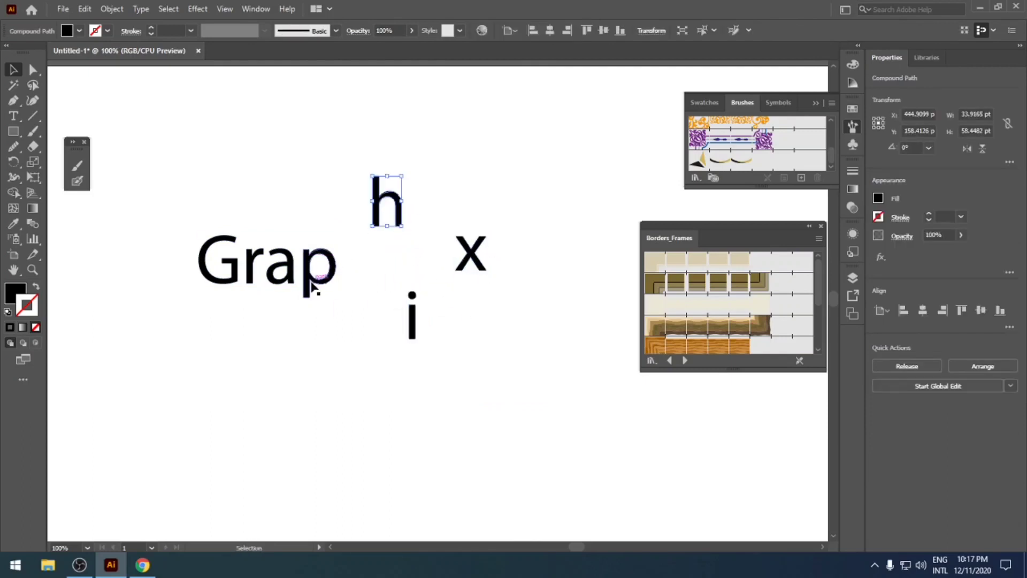
{"action": "left_click_drag", "start_coordinate": [314, 280], "coordinate": [304, 346]}
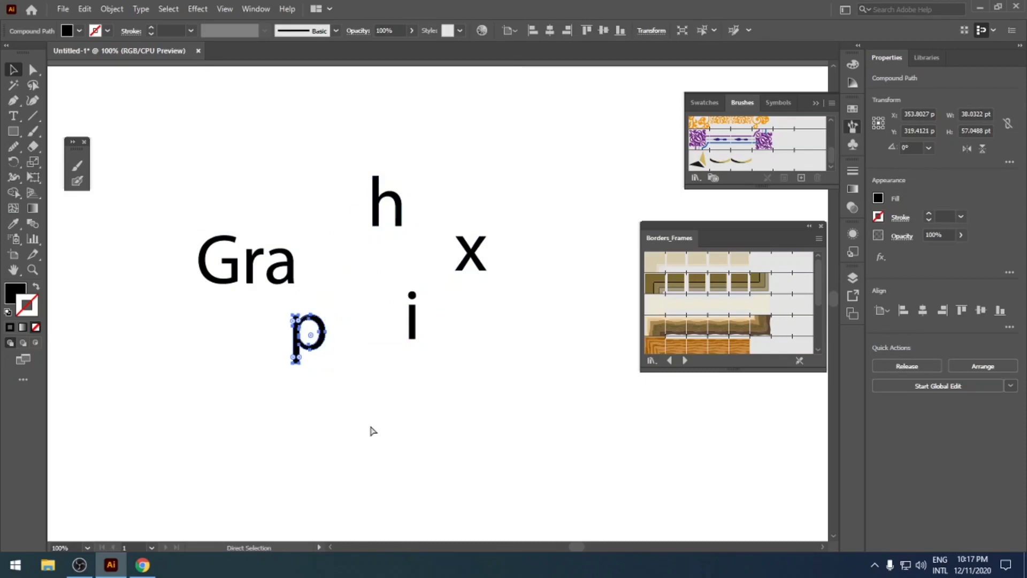
{"action": "key", "text": "ctrl+z"}
{"action": "key", "text": "ctrl+z"}
{"action": "key", "text": "ctrl+z"}
{"action": "key", "text": "ctrl+z"}
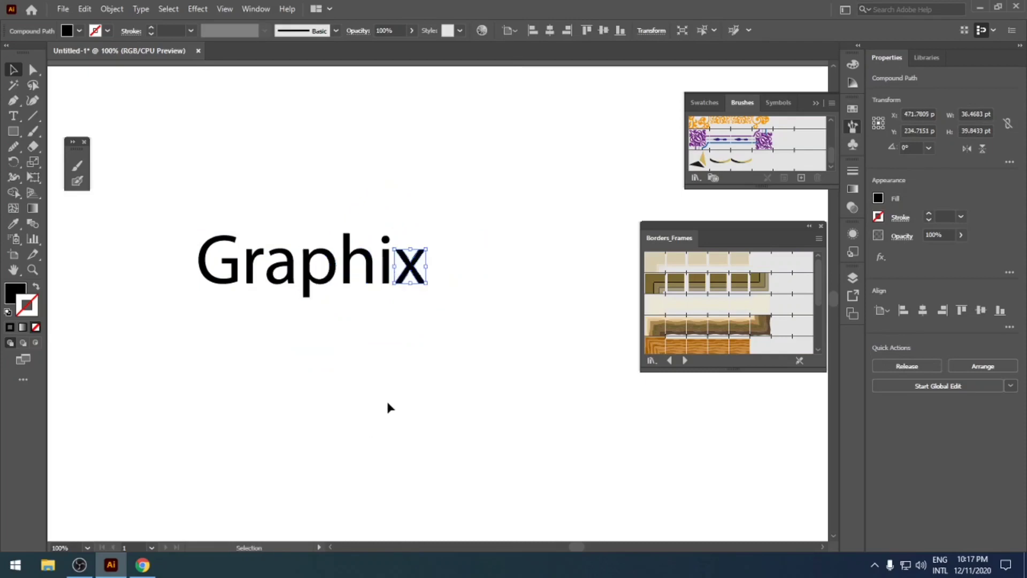
Step: Select all the Graphix letters and group them together again
{"action": "key", "text": "ctrl+shift+a"}
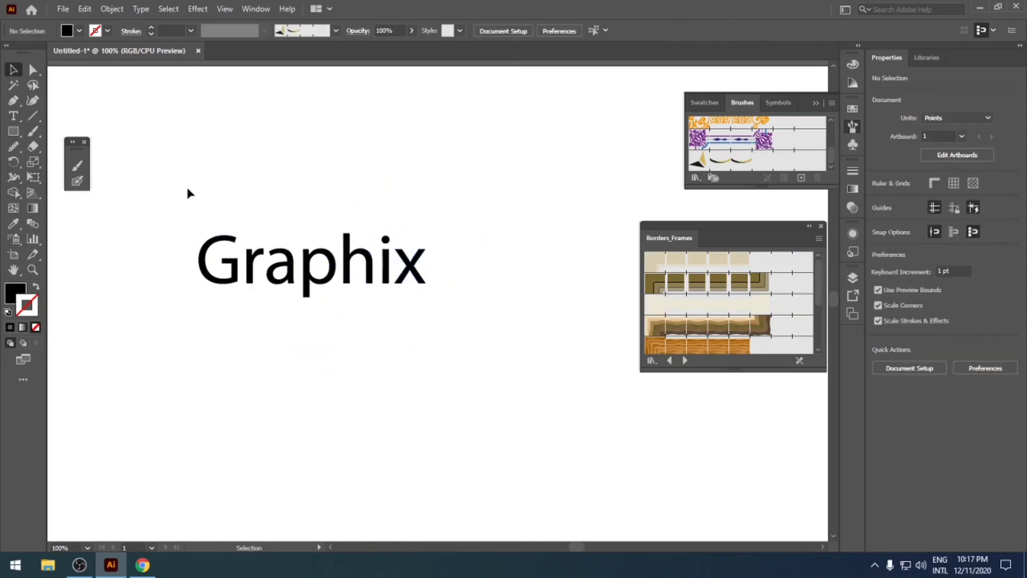
{"action": "left_click_drag", "start_coordinate": [186, 188], "coordinate": [417, 337]}
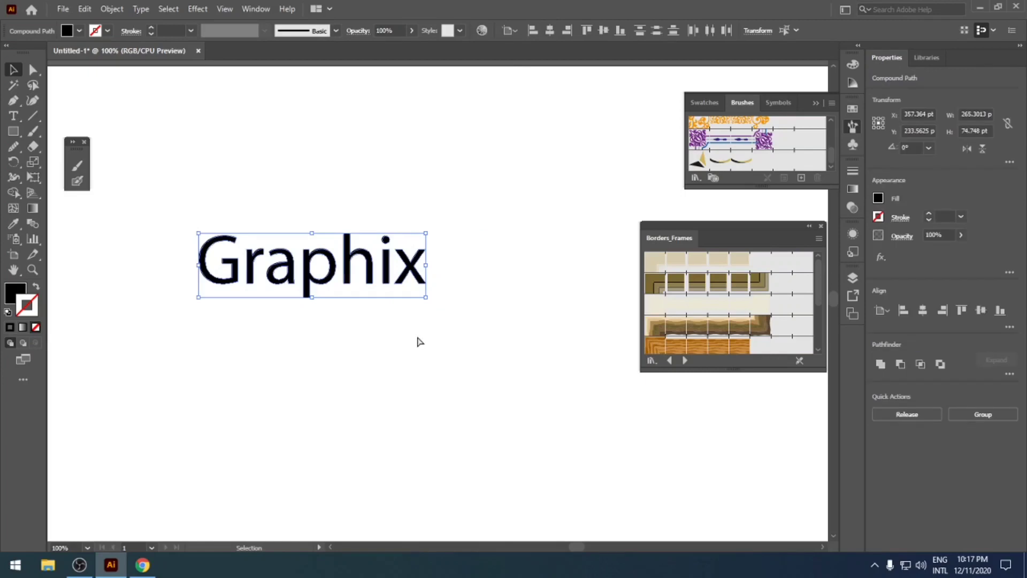
{"action": "key", "text": "a"}
{"action": "key", "text": "ctrl+g"}
{"action": "key", "text": "v"}
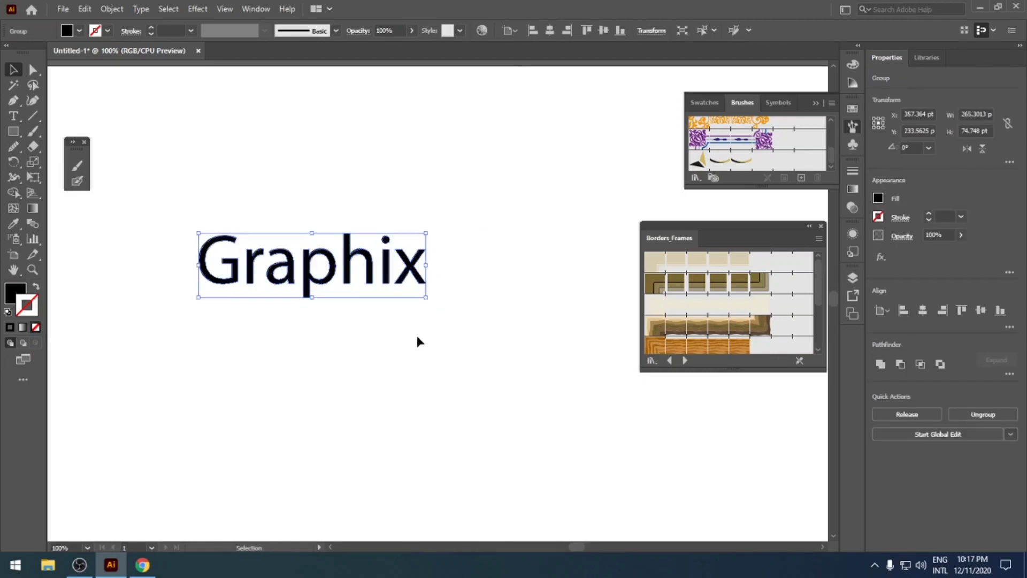
Step: Look through the Borders_Indigenous and Borders_Novelty brush libraries for the Graphix letters
{"action": "key", "text": "ctrl+shift+a"}
{"action": "left_click_drag", "start_coordinate": [378, 263], "coordinate": [373, 264]}
{"action": "left_click", "coordinate": [685, 360]}
{"action": "left_click", "coordinate": [685, 361]}
{"action": "left_click", "coordinate": [685, 361]}
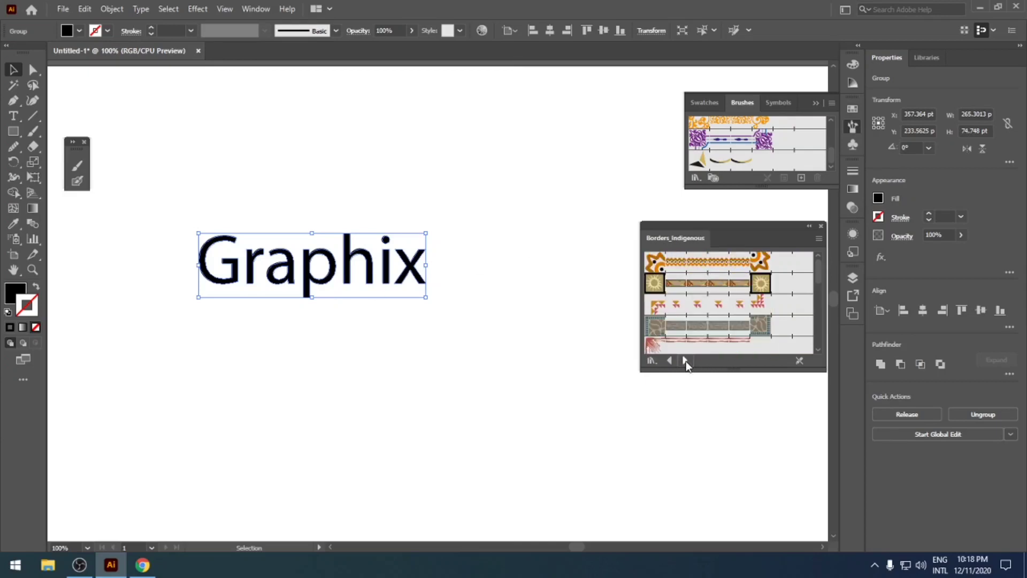
{"action": "left_click", "coordinate": [685, 361]}
{"action": "scroll", "coordinate": [724, 318], "scroll_direction": "down", "scroll_amount": 6}
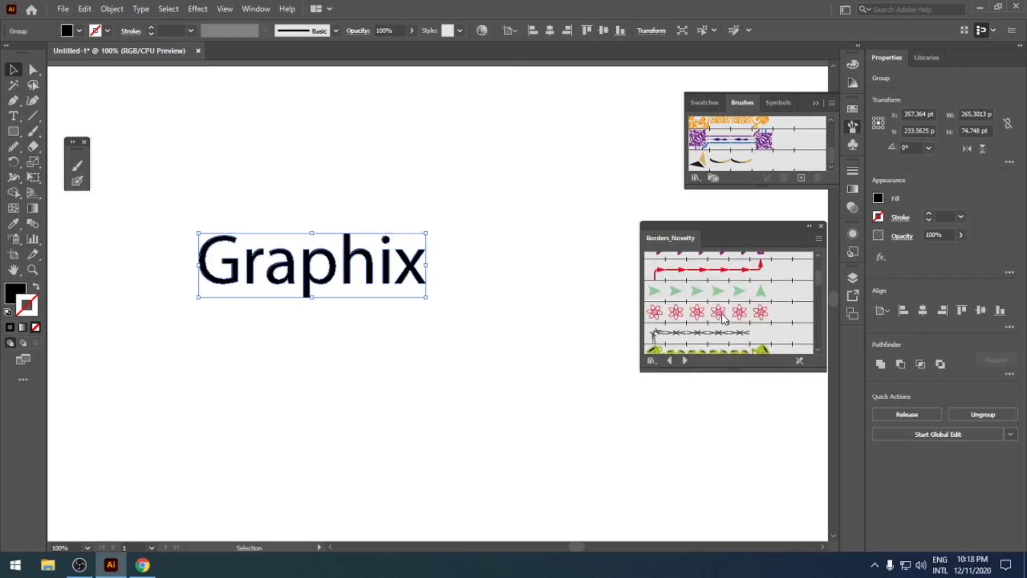
{"action": "scroll", "coordinate": [724, 318], "scroll_direction": "down", "scroll_amount": 8}
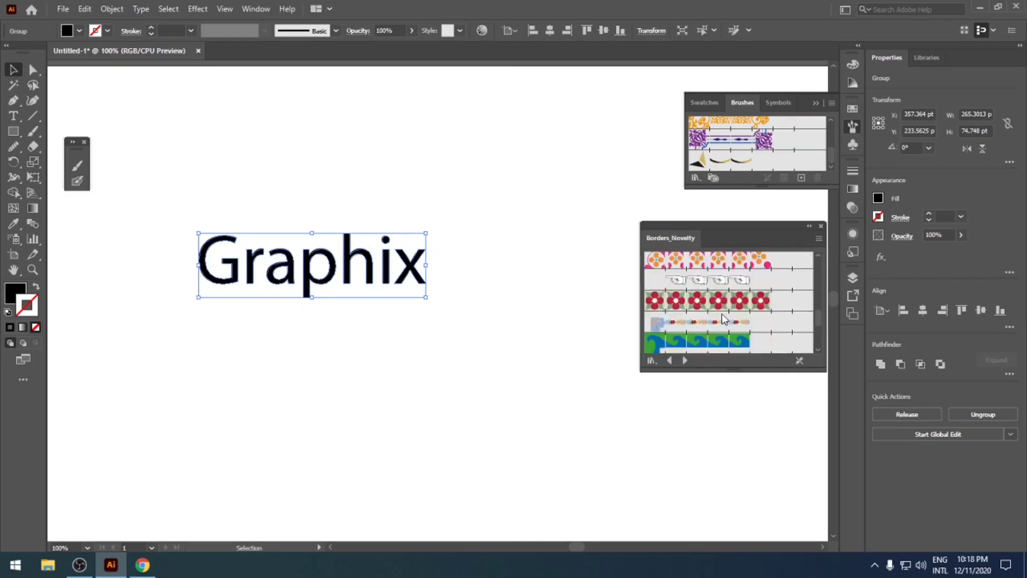
{"action": "scroll", "coordinate": [724, 318], "scroll_direction": "down", "scroll_amount": 3}
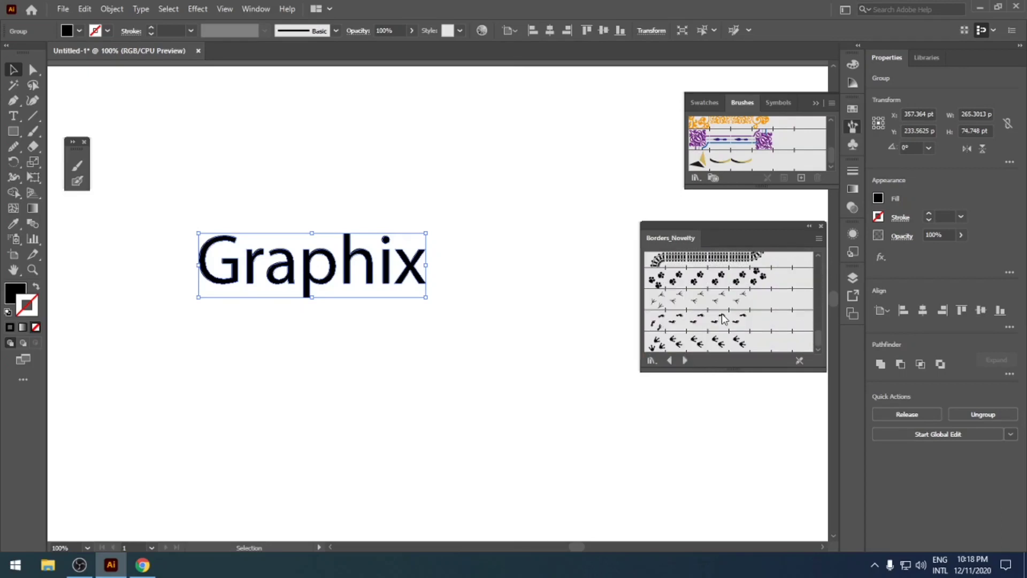
Step: Look through the bristle brushes and the decorative banner, scatter and text divider brush libraries
{"action": "left_click", "coordinate": [686, 359]}
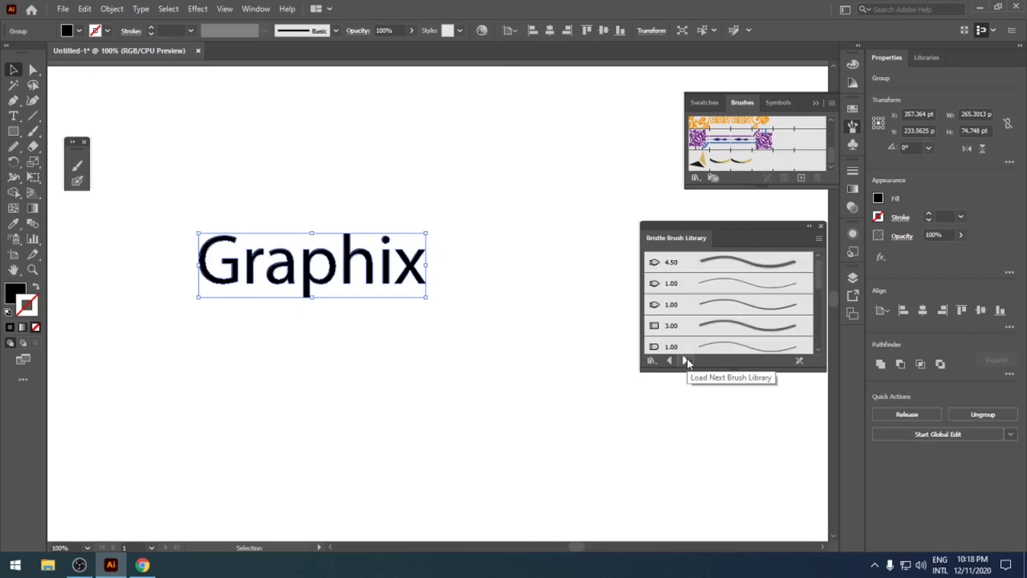
{"action": "scroll", "coordinate": [719, 331], "scroll_direction": "down", "scroll_amount": 1}
{"action": "scroll", "coordinate": [719, 330], "scroll_direction": "down", "scroll_amount": 3}
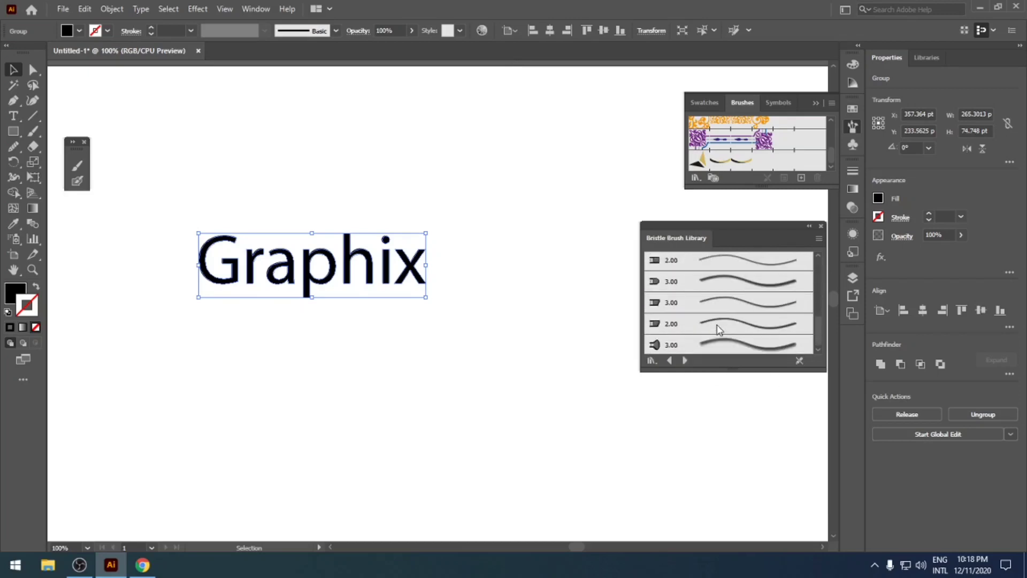
{"action": "left_click", "coordinate": [687, 356]}
{"action": "scroll", "coordinate": [699, 323], "scroll_direction": "down", "scroll_amount": 5}
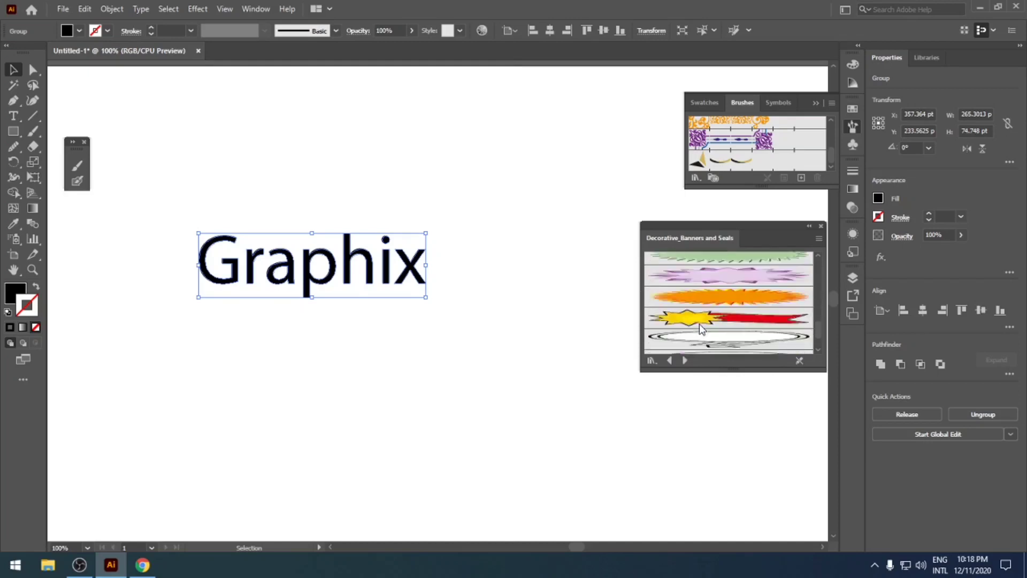
{"action": "left_click", "coordinate": [685, 361]}
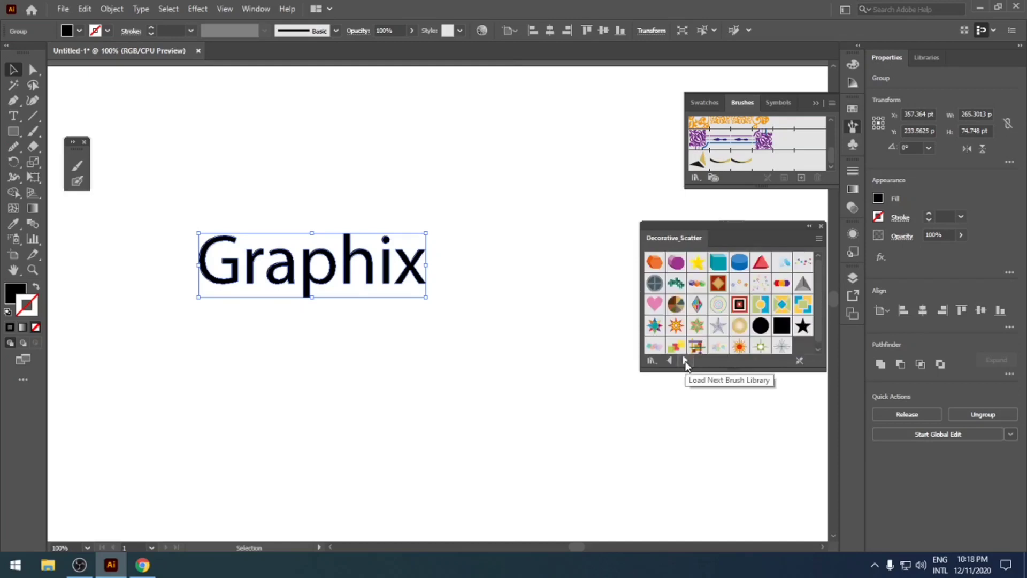
{"action": "left_click", "coordinate": [685, 360]}
{"action": "scroll", "coordinate": [699, 335], "scroll_direction": "down", "scroll_amount": 10}
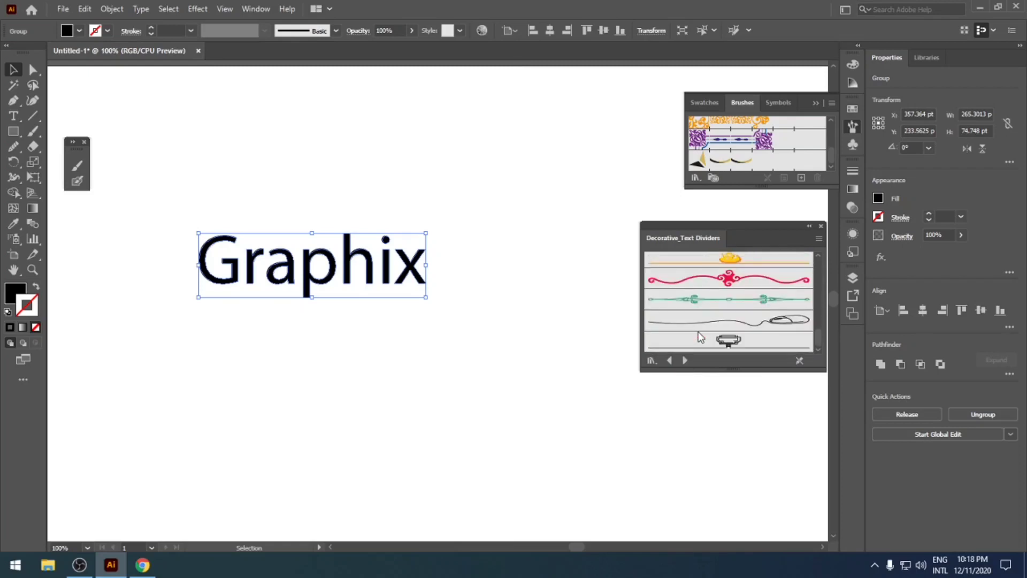
Step: Examine the brushes in the Elegant Curl & Floral Brush Set and the Image Brush Library
{"action": "left_click", "coordinate": [685, 361]}
{"action": "scroll", "coordinate": [704, 327], "scroll_direction": "down", "scroll_amount": 3}
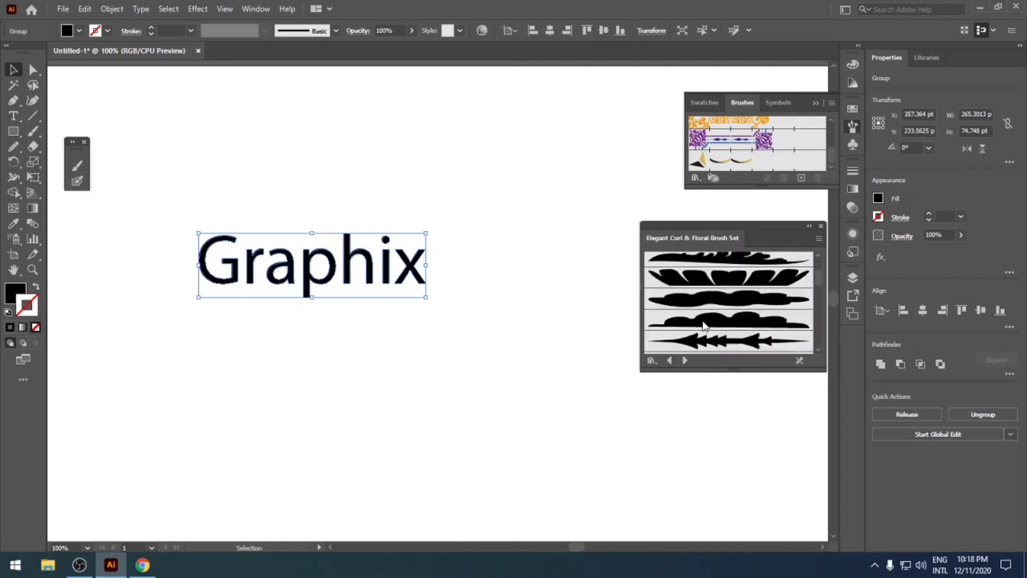
{"action": "scroll", "coordinate": [703, 326], "scroll_direction": "down", "scroll_amount": 5}
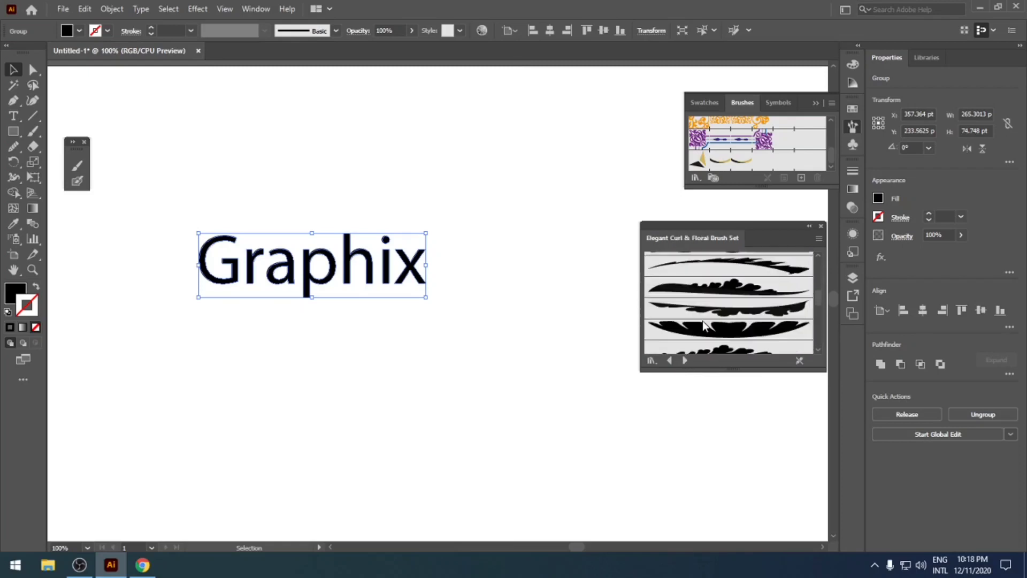
{"action": "scroll", "coordinate": [704, 327], "scroll_direction": "down", "scroll_amount": 6}
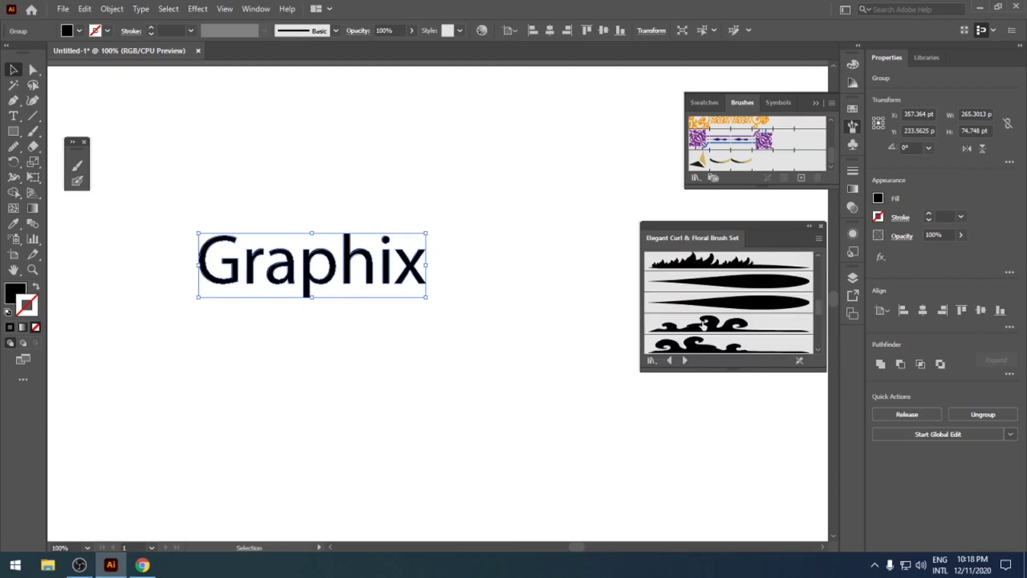
{"action": "left_click", "coordinate": [685, 360]}
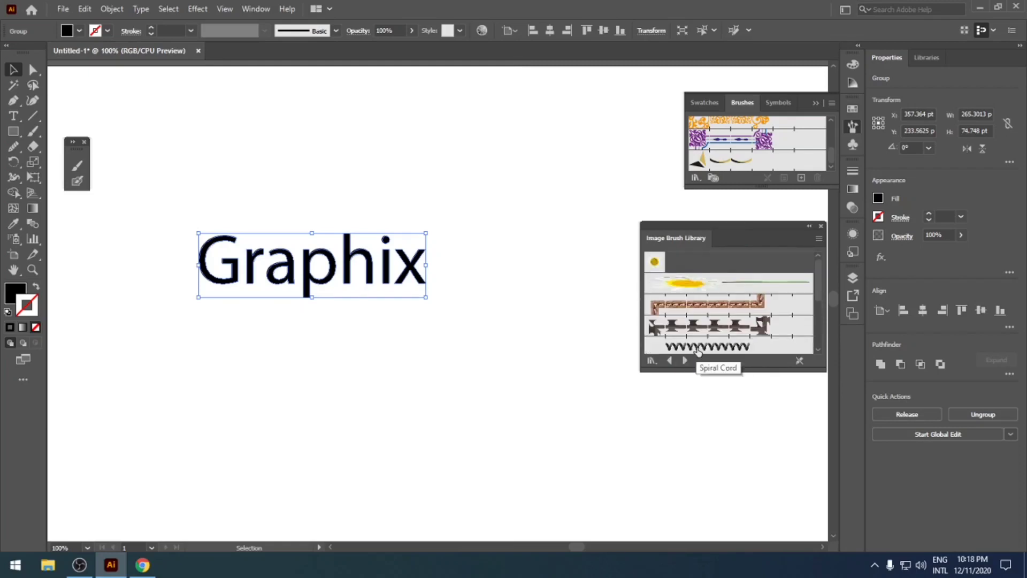
{"action": "scroll", "coordinate": [698, 348], "scroll_direction": "down", "scroll_amount": 3}
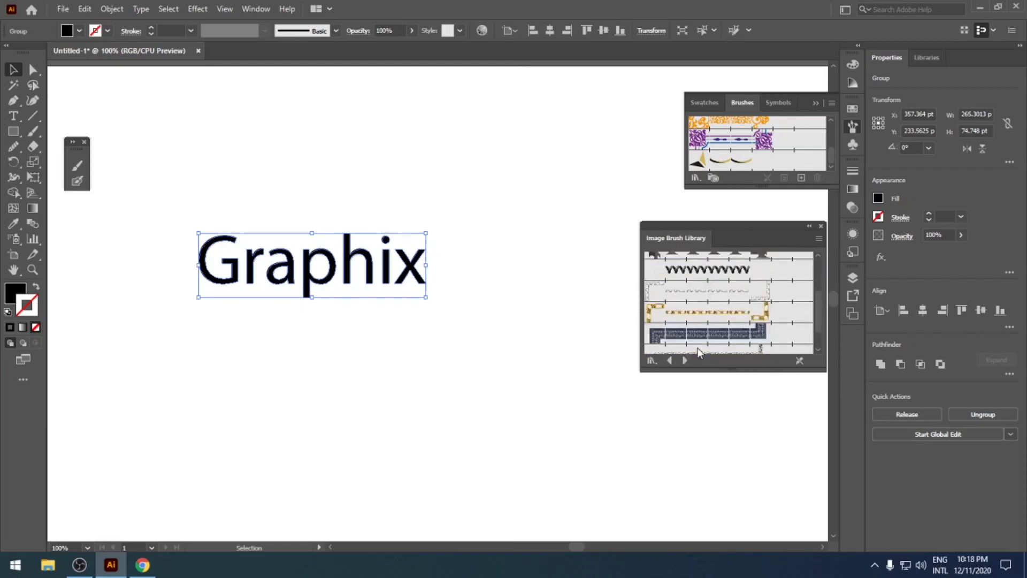
Step: Return to the Elegant Curl & Floral Brush Set and apply its jagged, flame-shaped brush to the Graphix letters
{"action": "left_click", "coordinate": [669, 360]}
{"action": "scroll", "coordinate": [705, 316], "scroll_direction": "down", "scroll_amount": 6}
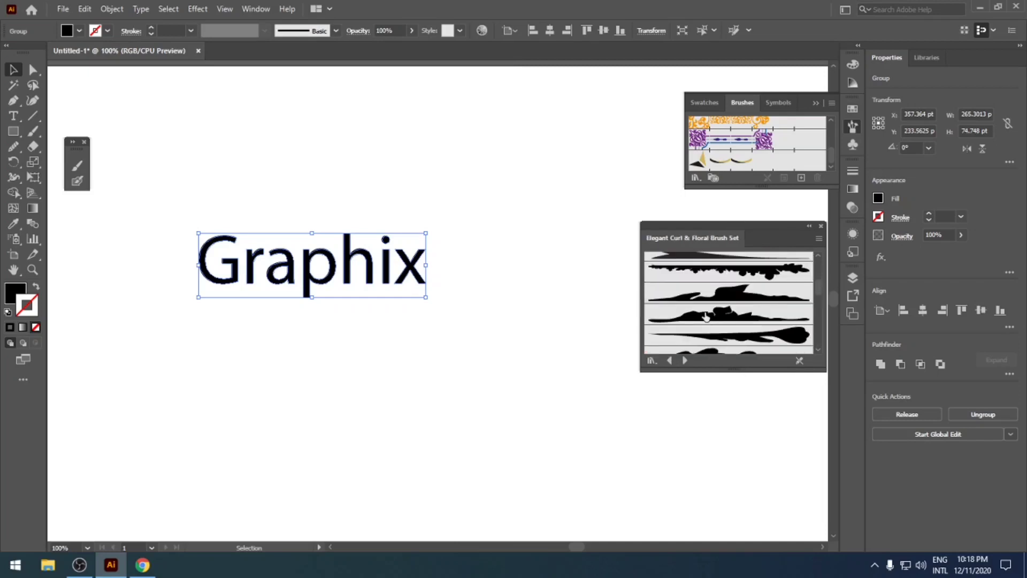
{"action": "scroll", "coordinate": [705, 316], "scroll_direction": "down", "scroll_amount": 3}
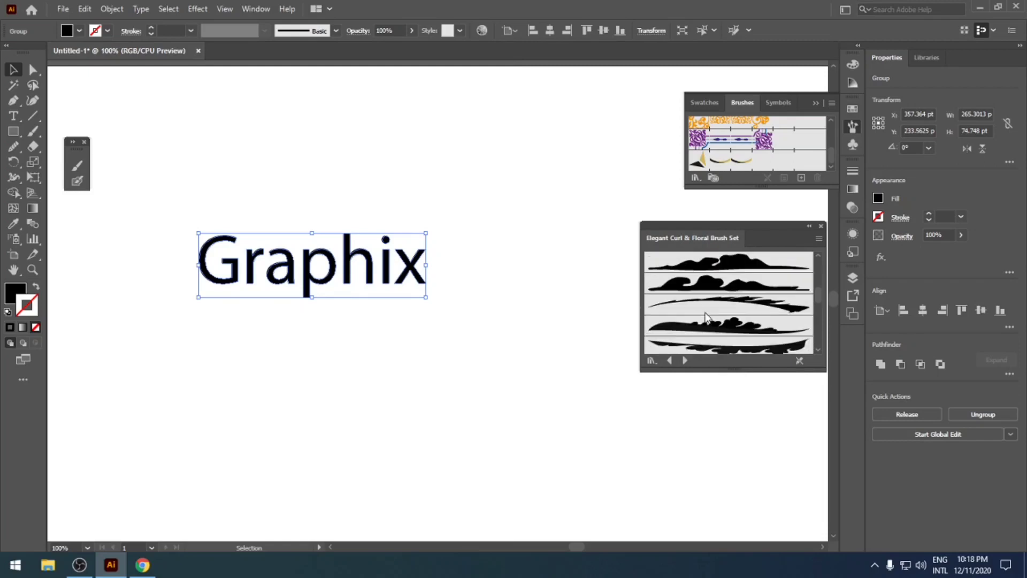
{"action": "scroll", "coordinate": [706, 316], "scroll_direction": "down", "scroll_amount": 3}
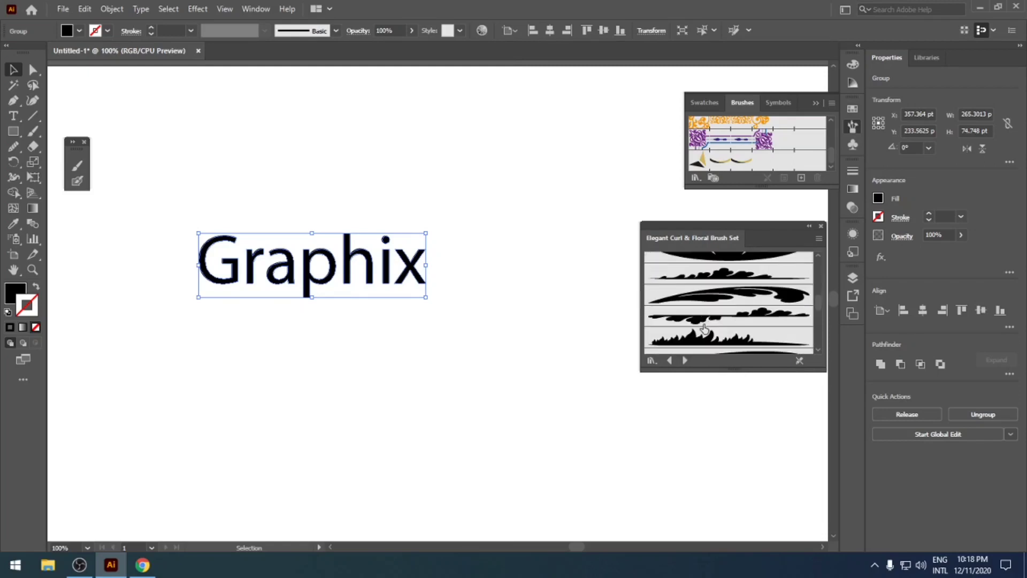
{"action": "left_click", "coordinate": [704, 334]}
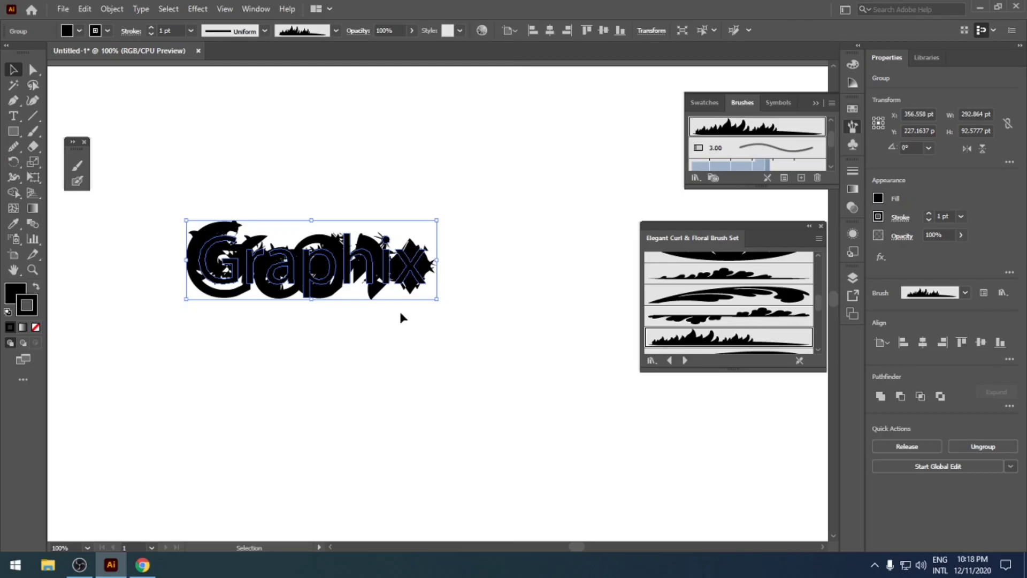
Step: Set the stroke weight of the Graphix letters to 0.25 pt and inspect the brushed edges up close
{"action": "left_click", "coordinate": [164, 30]}
{"action": "triple_click", "coordinate": [164, 29]}
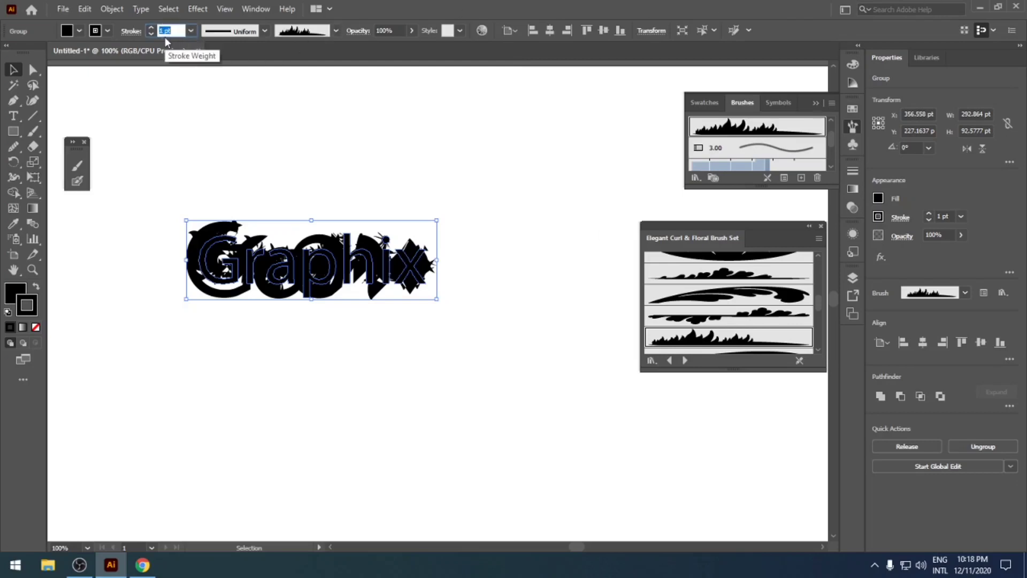
{"action": "type", "text": "0.25"}
{"action": "key", "text": "Return"}
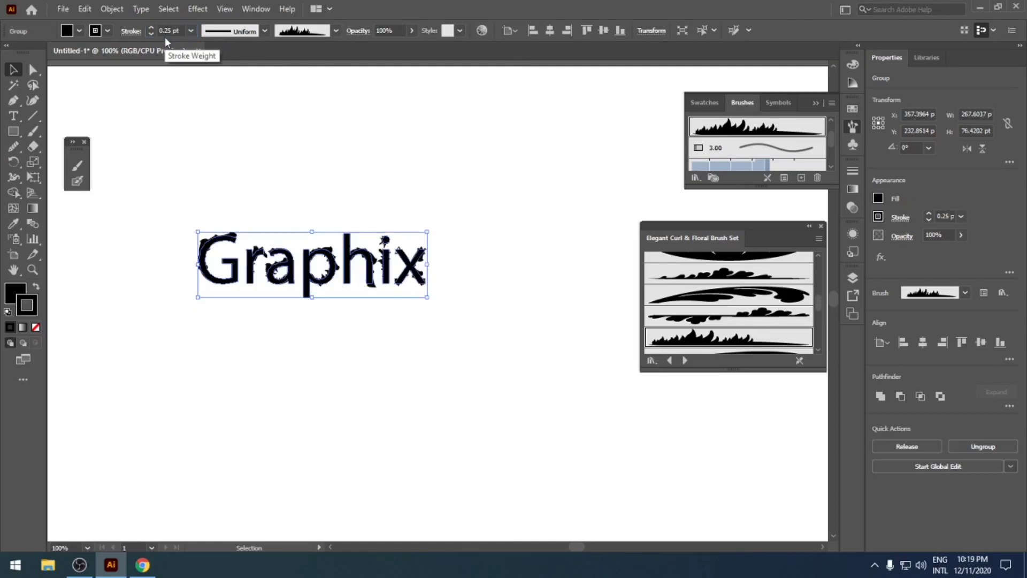
{"action": "left_click", "coordinate": [435, 267]}
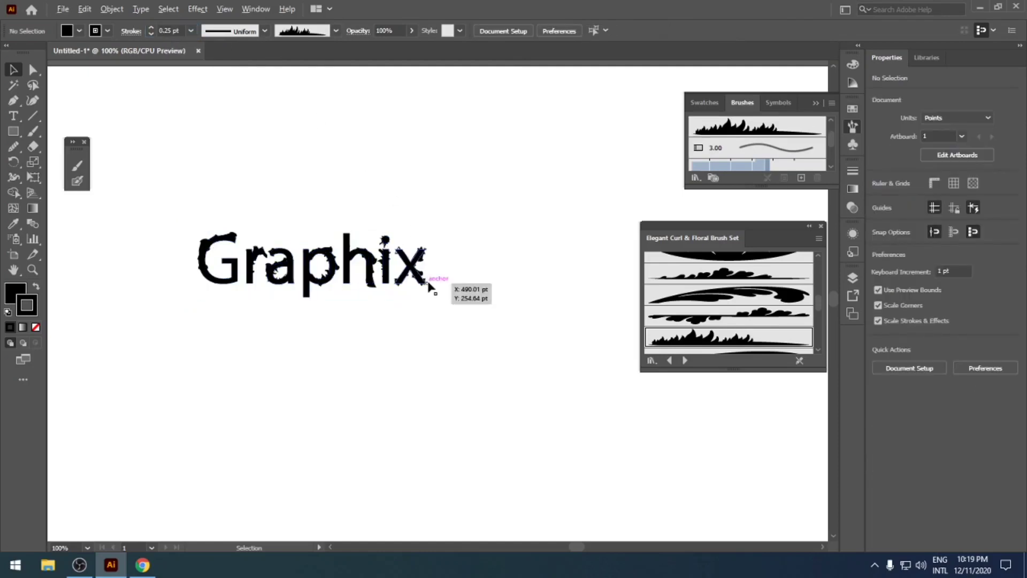
{"action": "scroll", "coordinate": [430, 283], "scroll_direction": "up", "scroll_amount": 2}
{"action": "left_click_drag", "start_coordinate": [361, 284], "coordinate": [562, 312]}
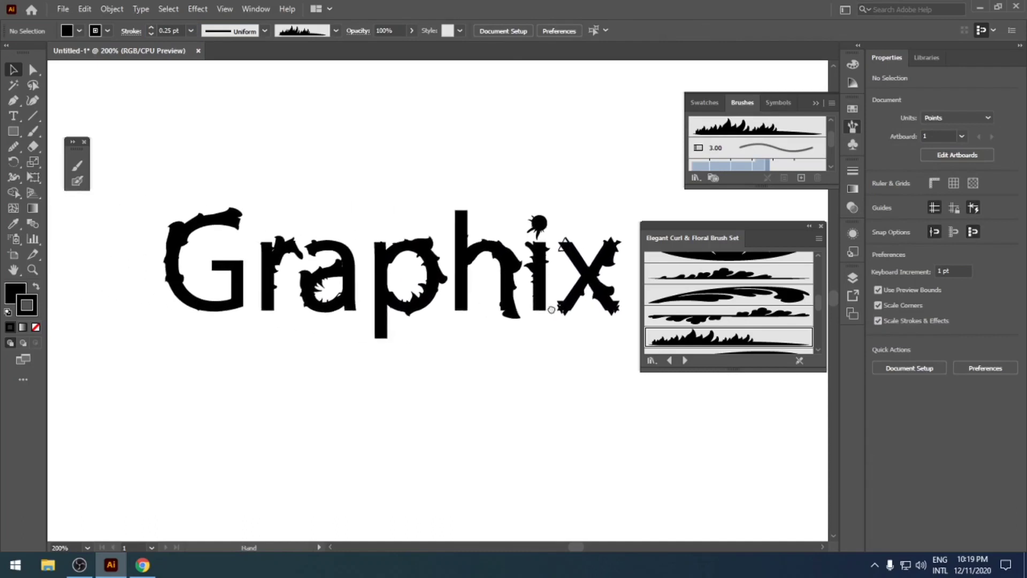
Step: Set the stroke weight of the Graphix letters to 0.1 pt and inspect their edges up close
{"action": "left_click", "coordinate": [428, 308]}
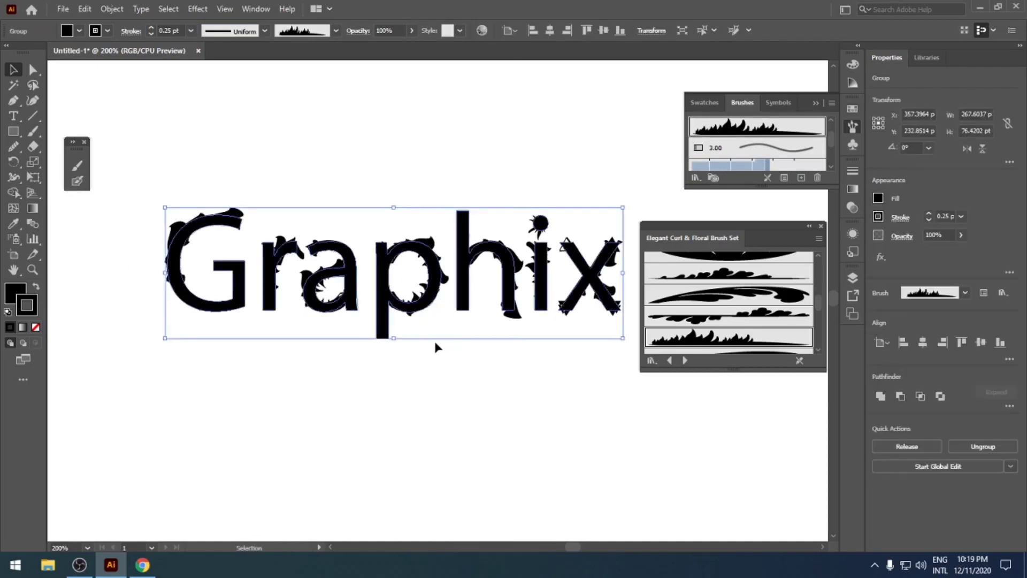
{"action": "left_click", "coordinate": [168, 30]}
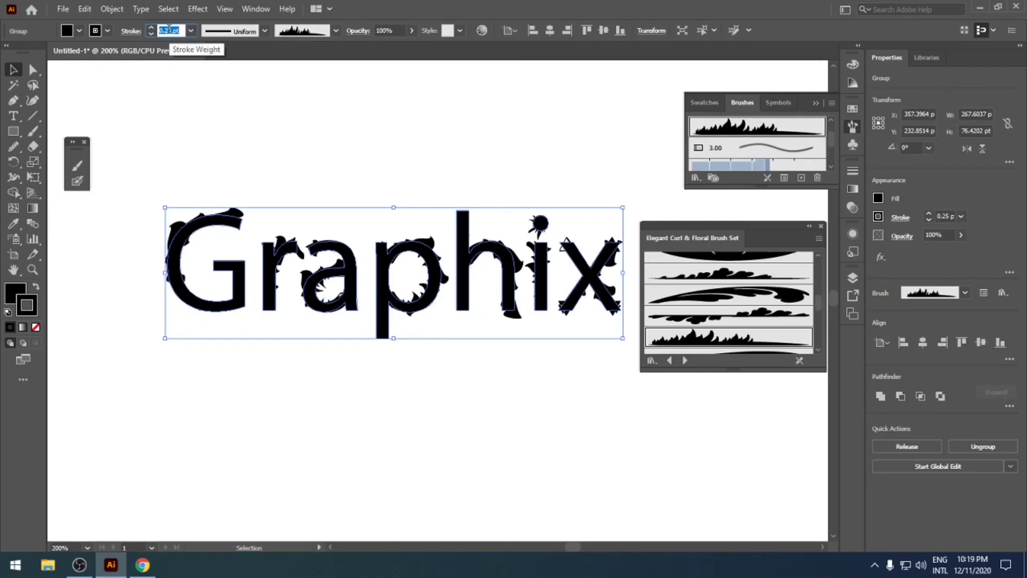
{"action": "type", "text": "0.1"}
{"action": "key", "text": "Return"}
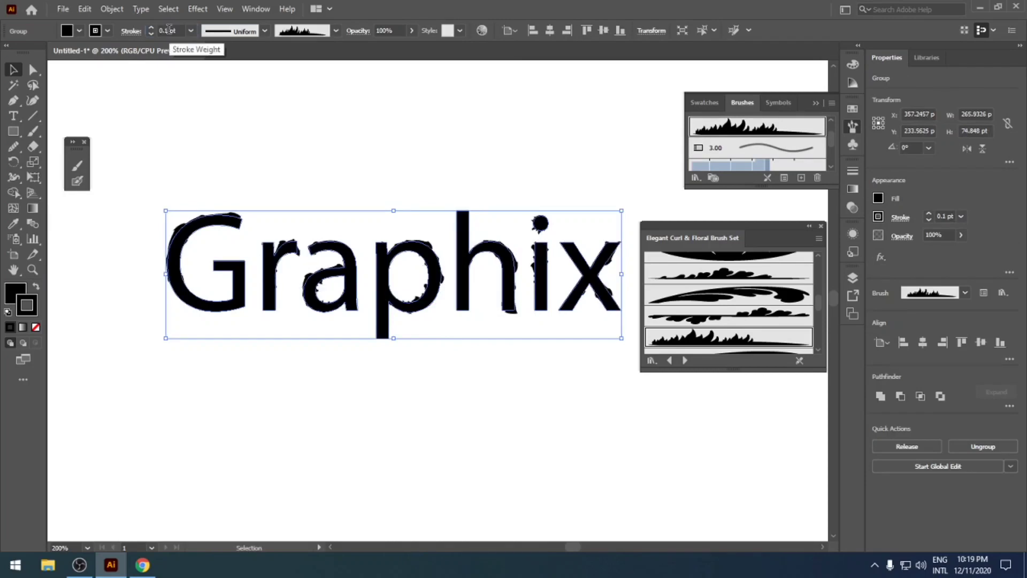
{"action": "left_click", "coordinate": [529, 370]}
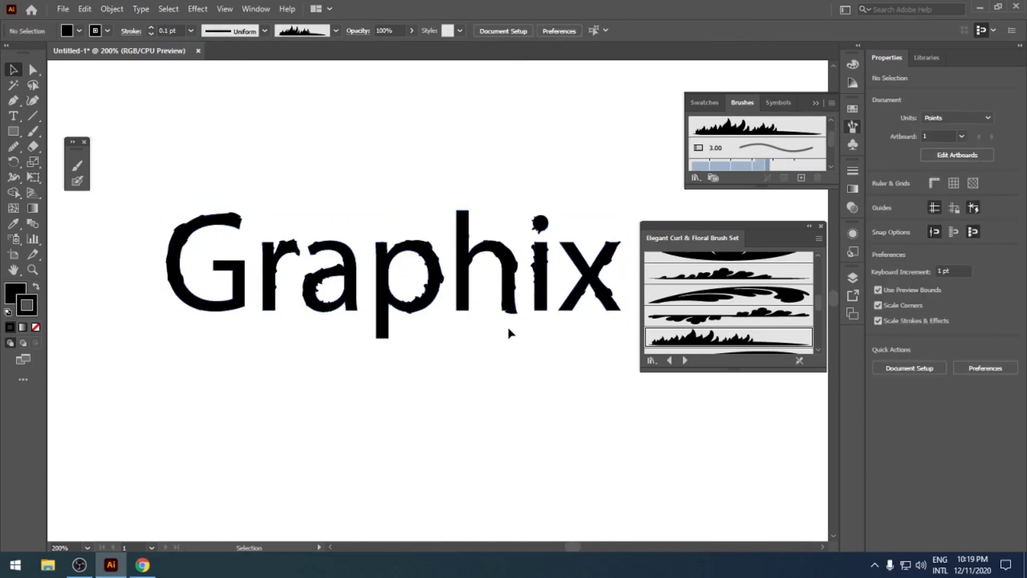
{"action": "scroll", "coordinate": [506, 324], "scroll_direction": "up", "scroll_amount": 1}
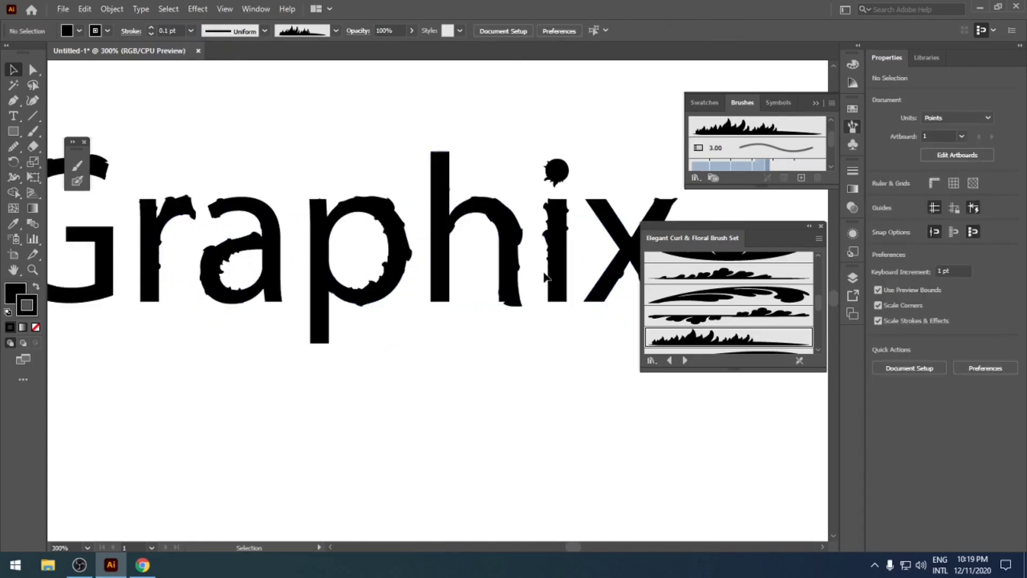
{"action": "left_click_drag", "start_coordinate": [538, 275], "coordinate": [512, 297]}
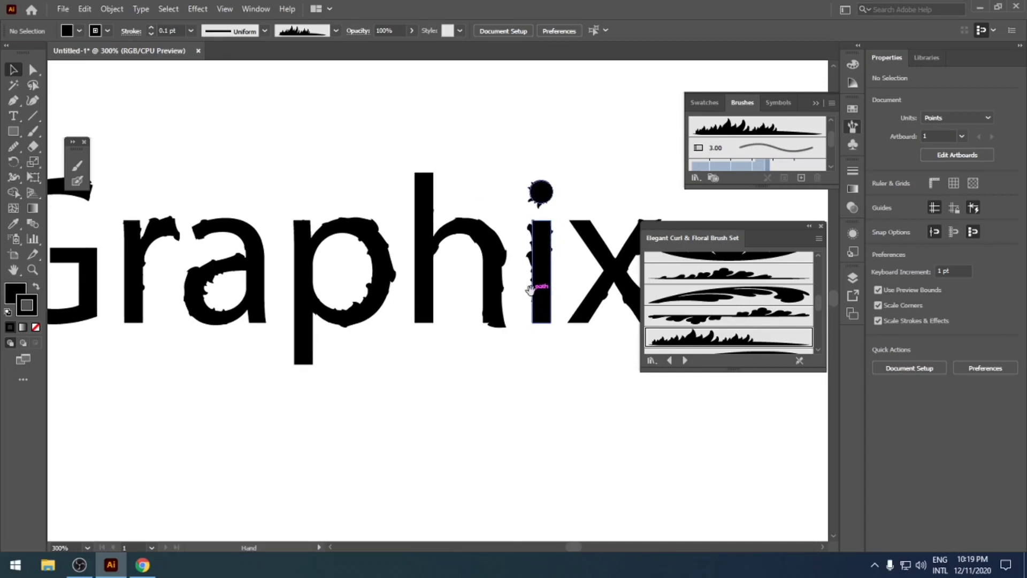
Step: Color the brush stroke of the Graphix letters red with the R=193 G=39 B=45 swatch
{"action": "left_click", "coordinate": [435, 305]}
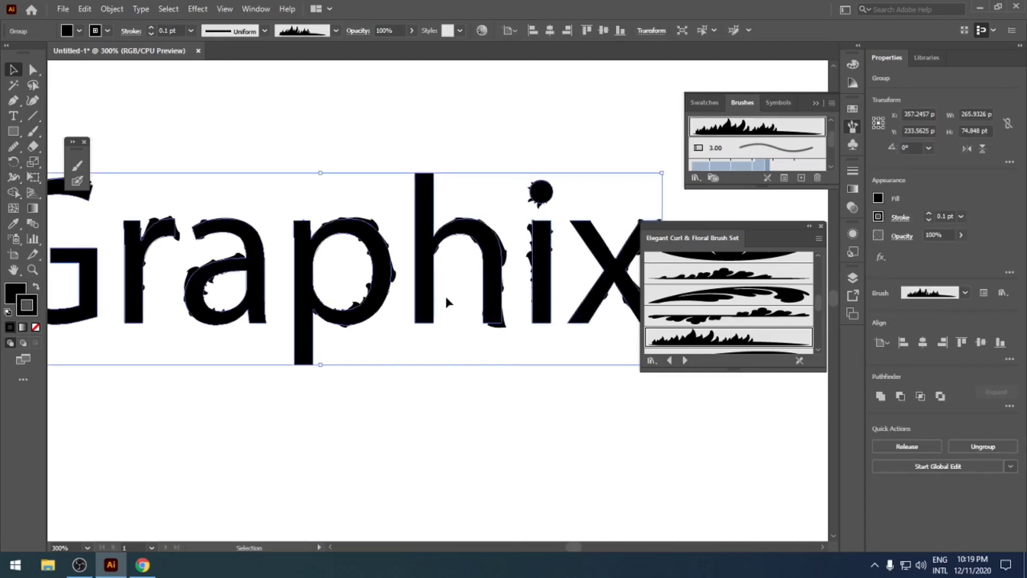
{"action": "left_click", "coordinate": [878, 201]}
{"action": "left_click", "coordinate": [878, 201]}
{"action": "left_click", "coordinate": [878, 217]}
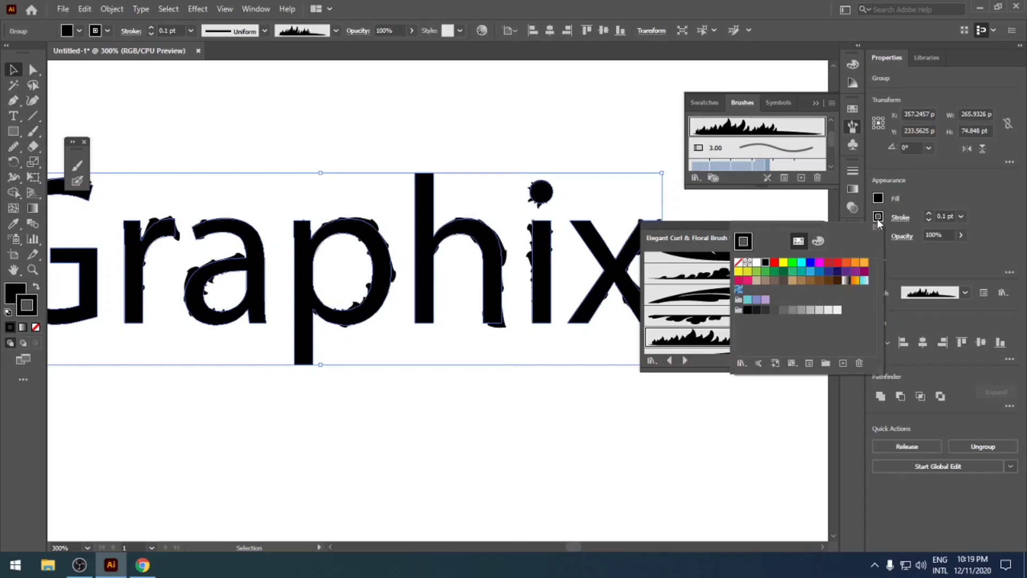
{"action": "left_click", "coordinate": [828, 262]}
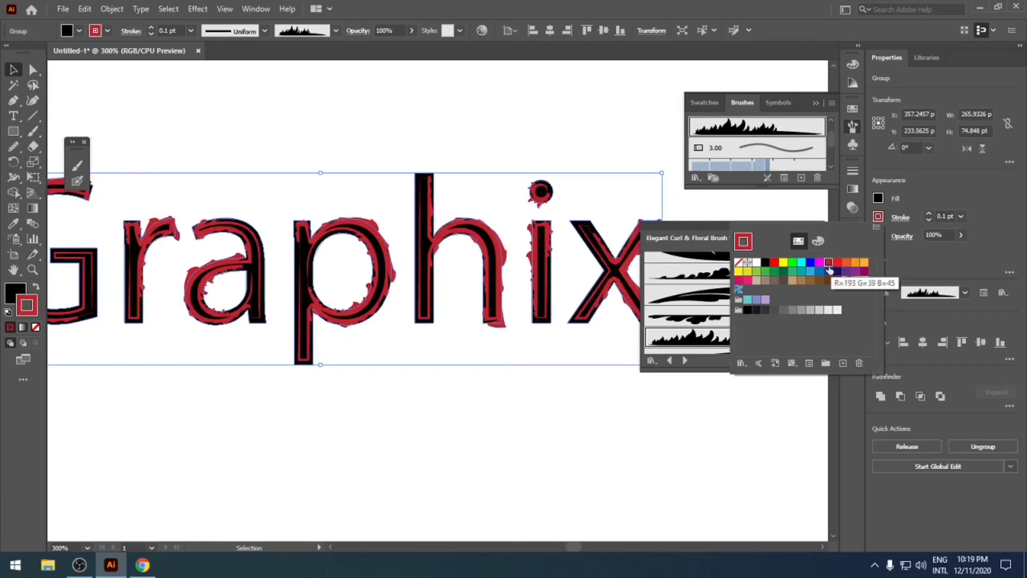
{"action": "left_click", "coordinate": [504, 395]}
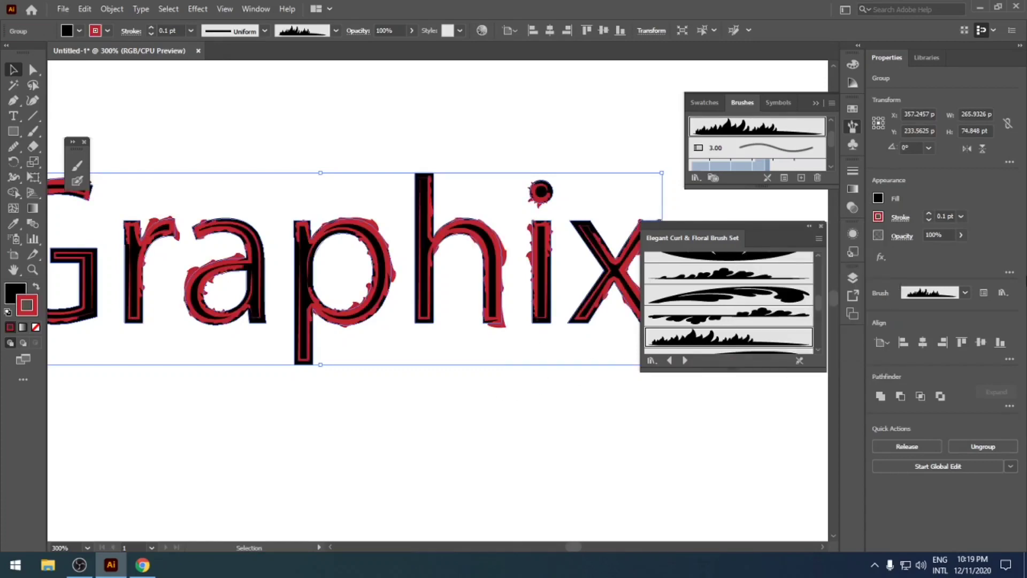
Step: Remove the black fill from the Graphix letters, keeping only the red brush stroke, and deselect them
{"action": "left_click", "coordinate": [19, 296]}
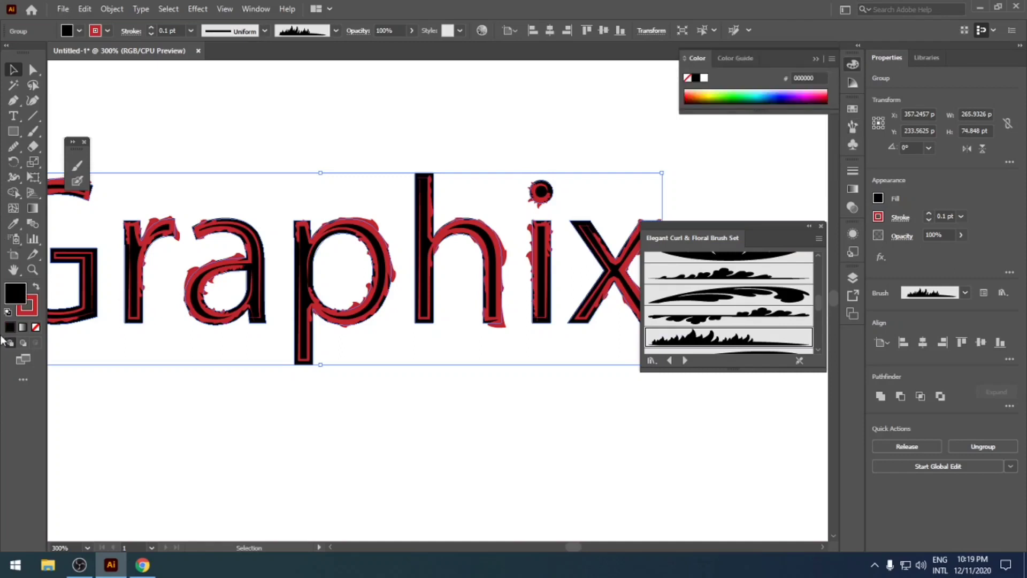
{"action": "left_click", "coordinate": [34, 328]}
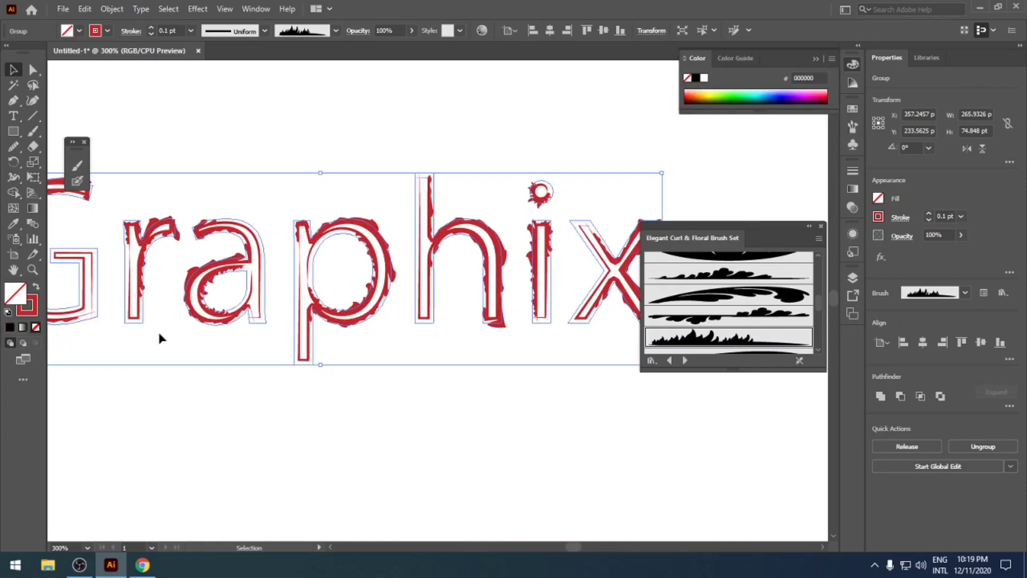
{"action": "left_click", "coordinate": [327, 336]}
{"action": "scroll", "coordinate": [327, 331], "scroll_direction": "down", "scroll_amount": 1}
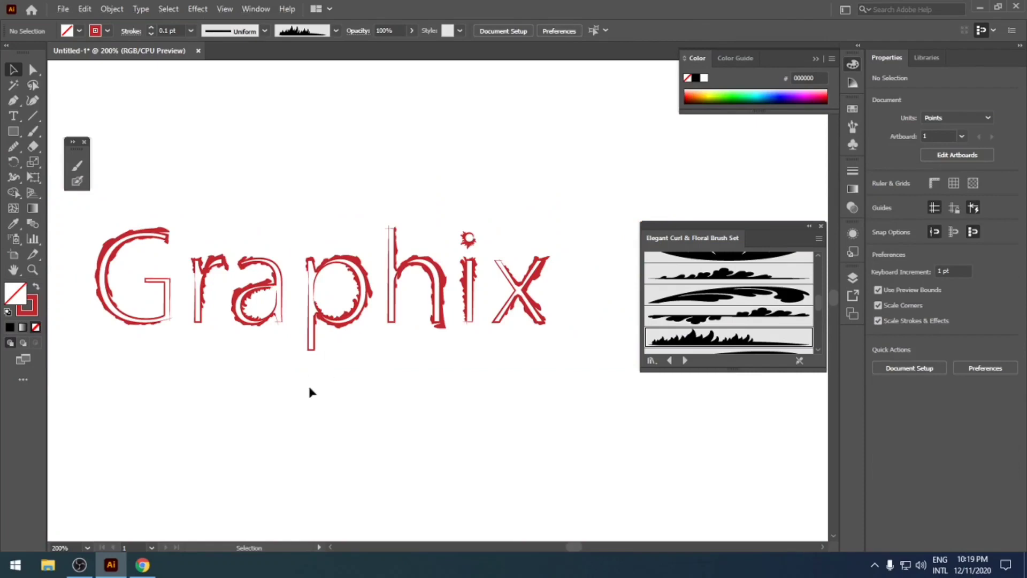
Step: Delete the red Graphix letters and restore the default white fill and 1 pt black stroke
{"action": "left_click", "coordinate": [195, 310]}
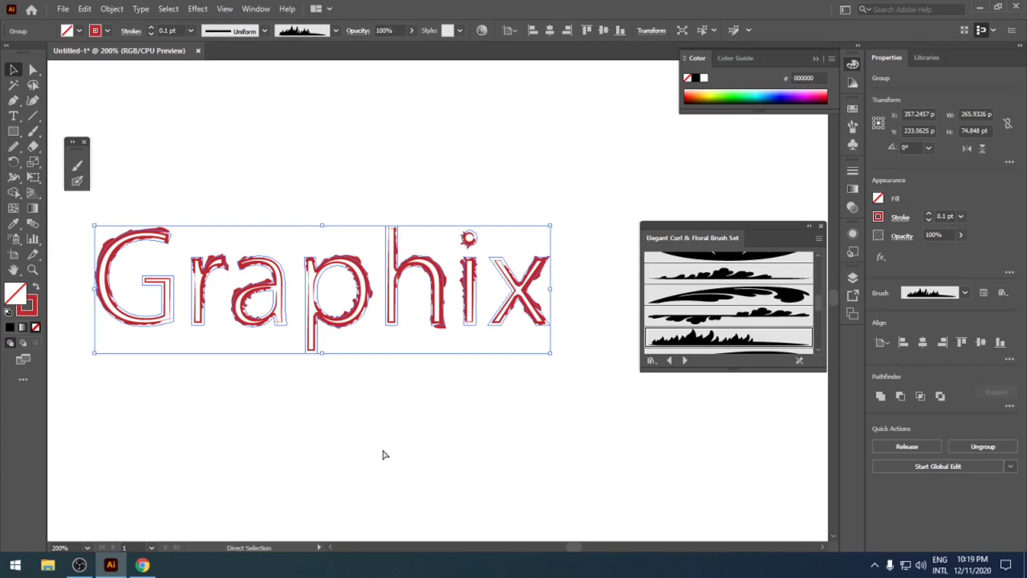
{"action": "key", "text": "Delete"}
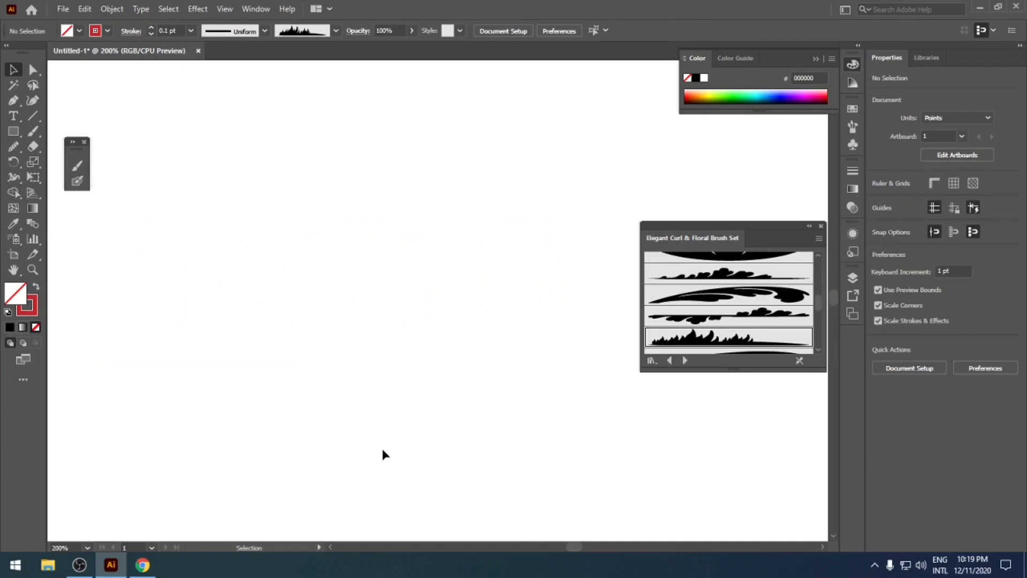
{"action": "key", "text": "d"}
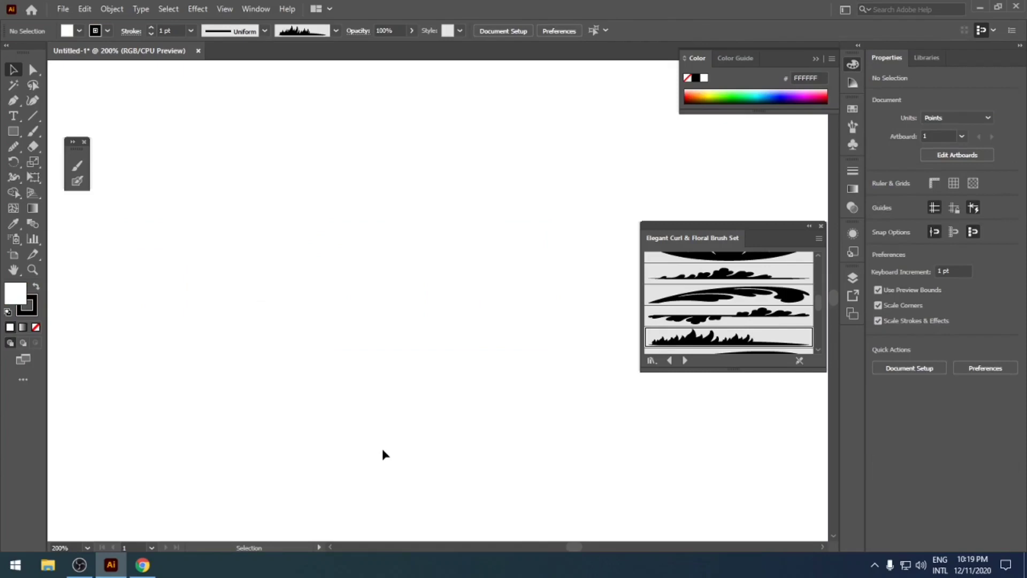
Step: Close the Elegant Curl & Floral Brush Set library and show the document's own calligraphic brushes
{"action": "left_click", "coordinate": [821, 226]}
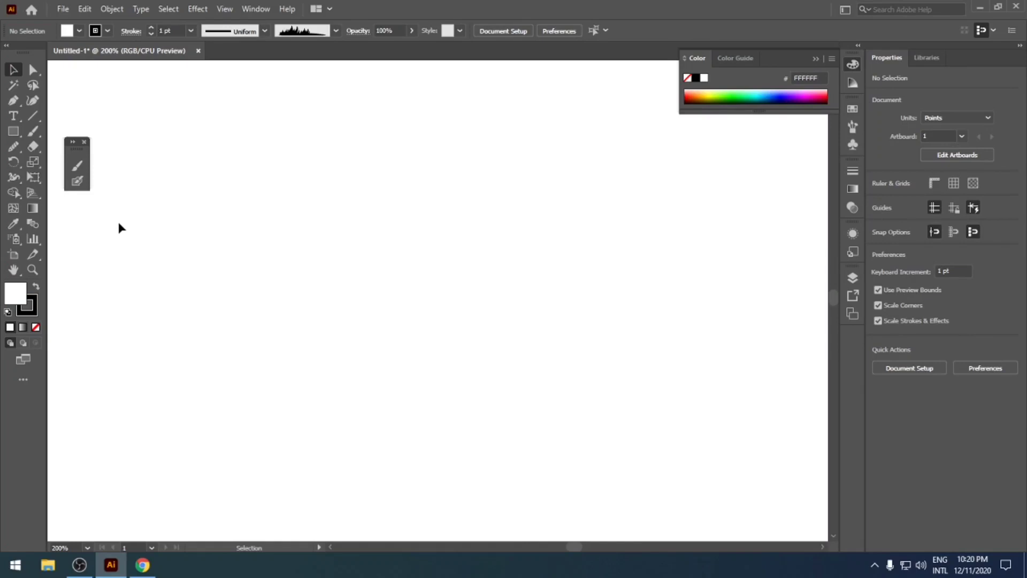
{"action": "key", "text": "ctrl+0"}
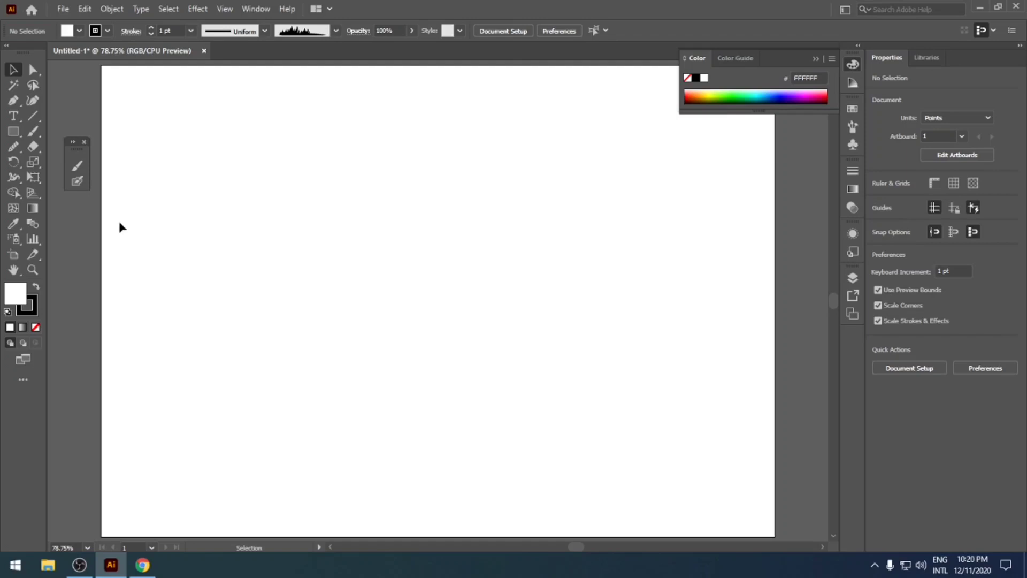
{"action": "left_click", "coordinate": [859, 124]}
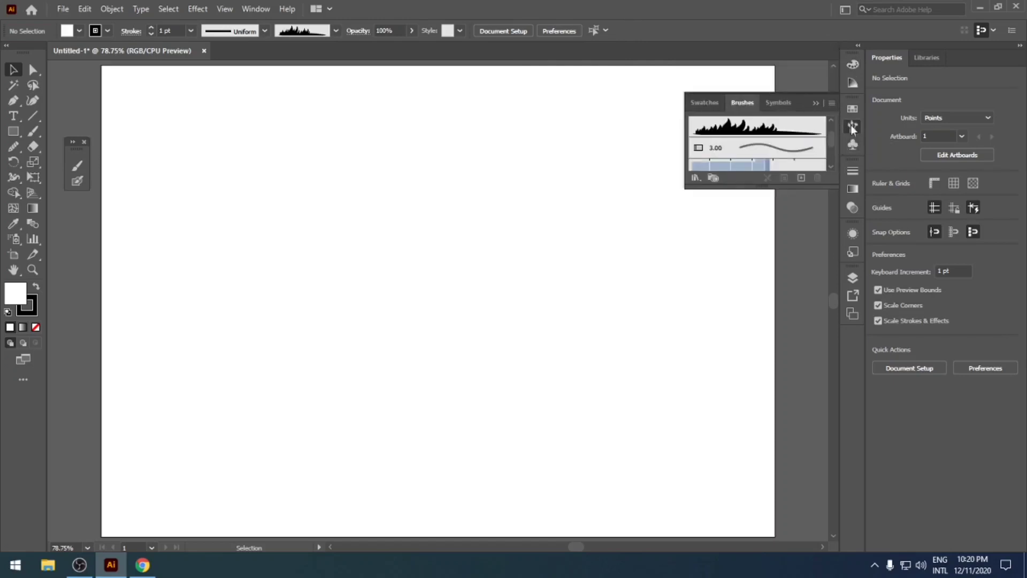
{"action": "left_click_drag", "start_coordinate": [832, 137], "coordinate": [832, 129]}
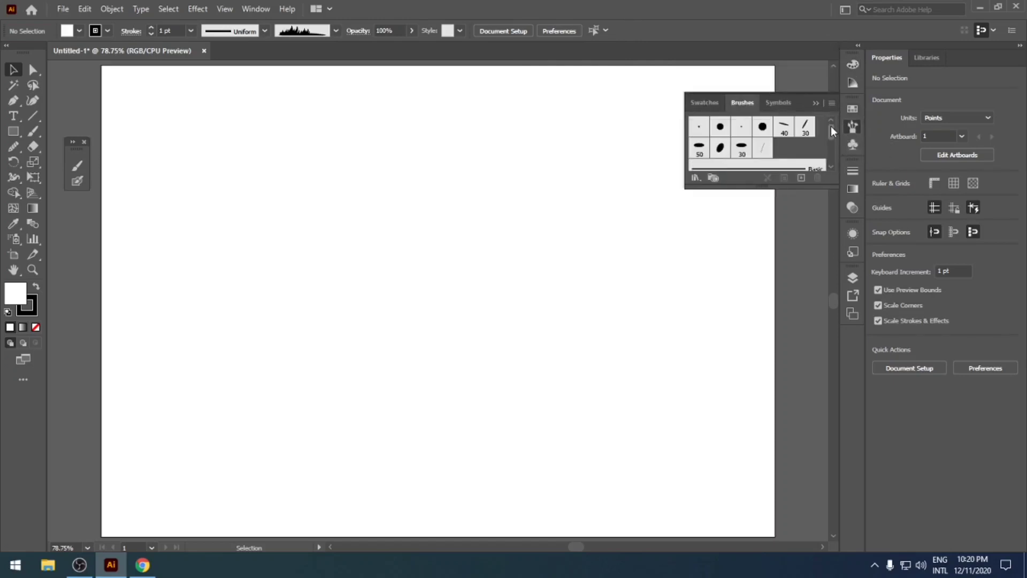
Step: Start a new calligraphic brush and name it Cg1
{"action": "left_click", "coordinate": [801, 178]}
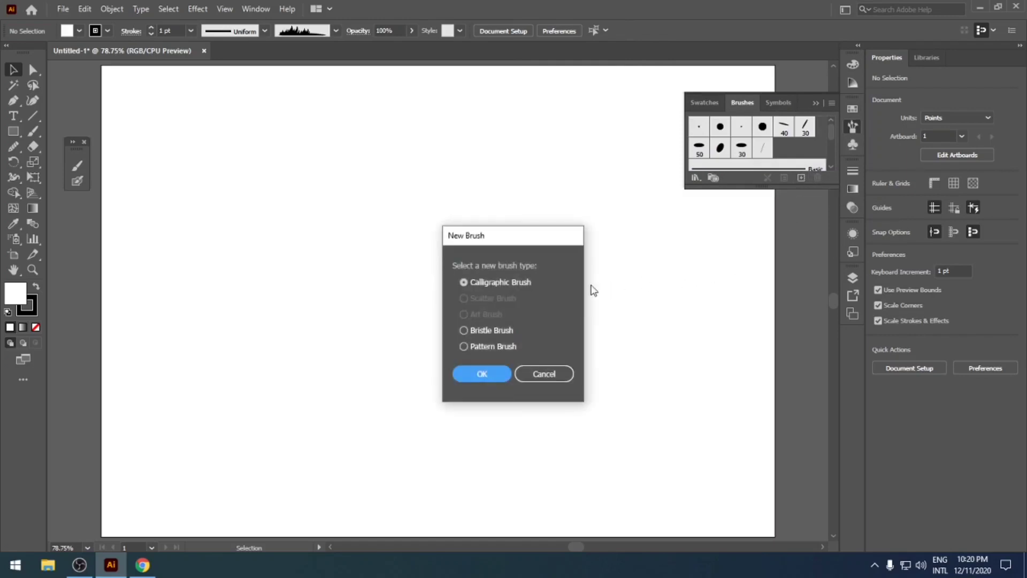
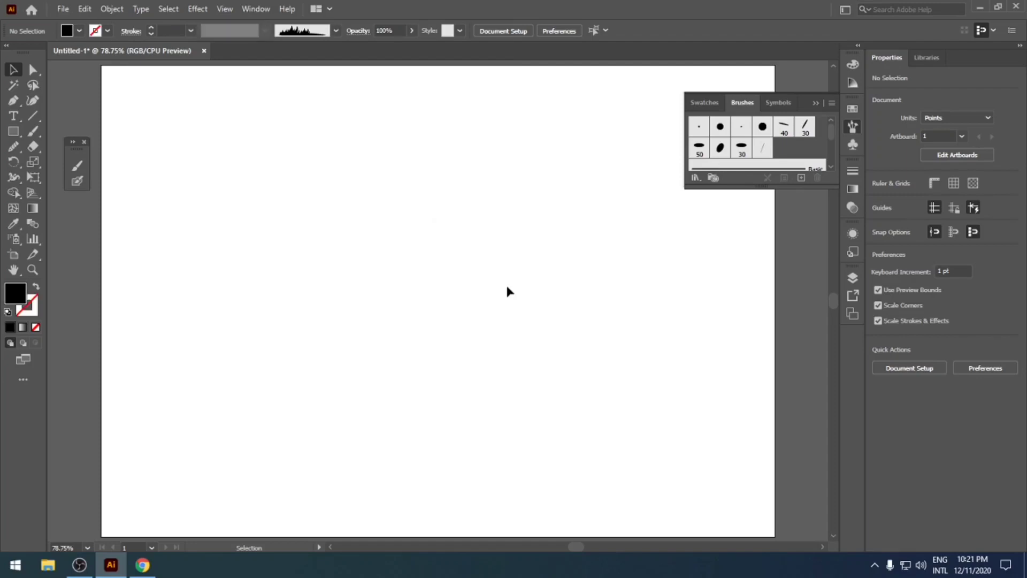
{"action": "left_click", "coordinate": [801, 179]}
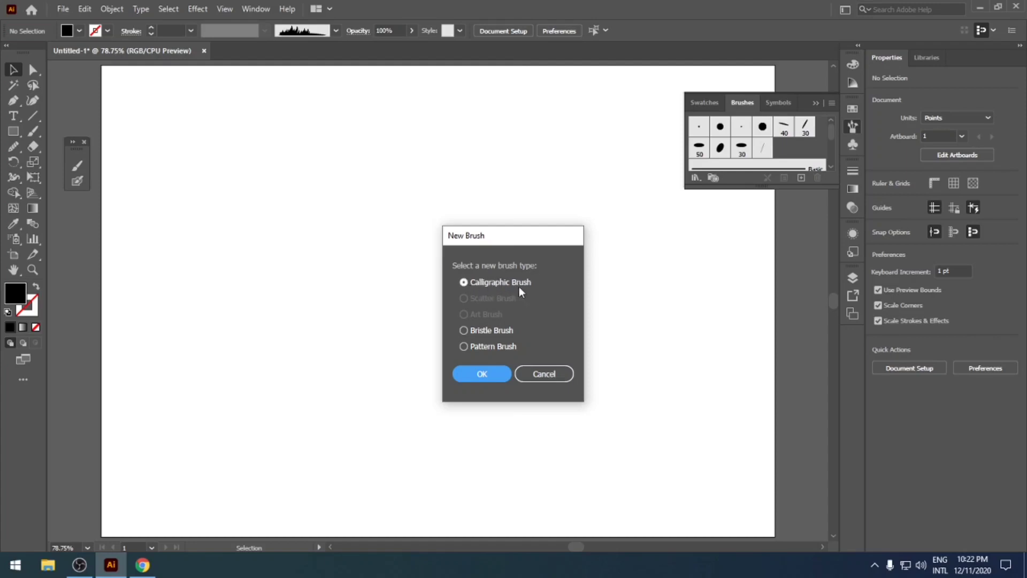
{"action": "left_click", "coordinate": [464, 285]}
{"action": "left_click", "coordinate": [483, 373]}
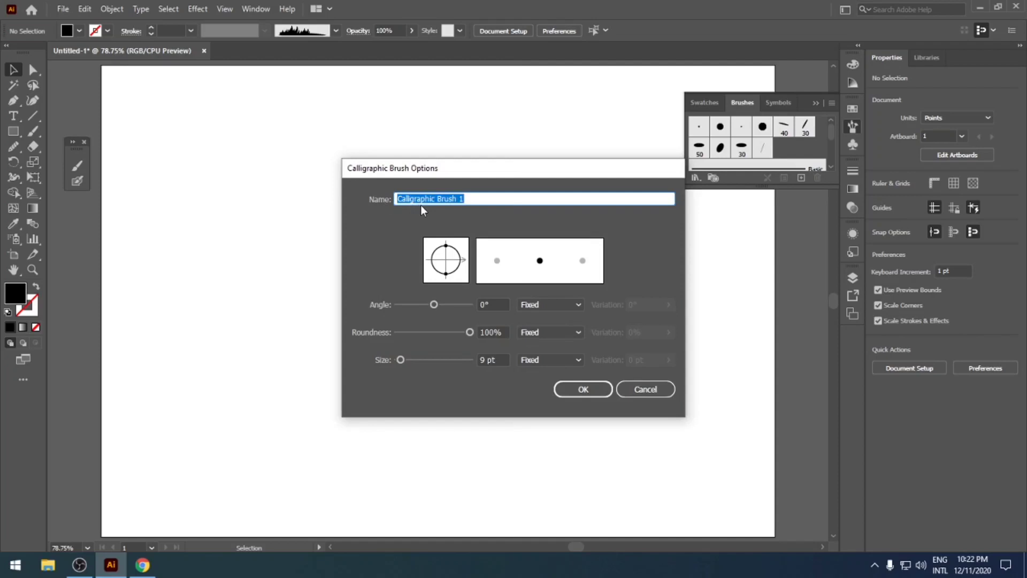
{"action": "triple_click", "coordinate": [470, 201]}
{"action": "type", "text": "Cg1"}
Step: Try out different angle, roundness and size settings for the Cg1 brush, ending with a size of 28 pt
{"action": "left_click", "coordinate": [434, 305]}
{"action": "left_click_drag", "start_coordinate": [434, 307], "coordinate": [446, 303]}
{"action": "left_click_drag", "start_coordinate": [443, 304], "coordinate": [435, 304]}
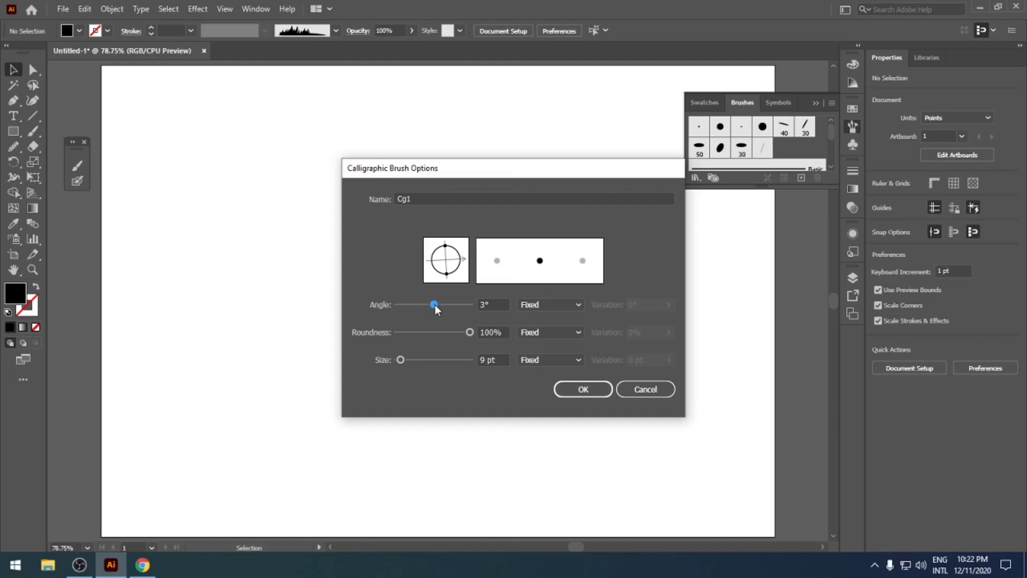
{"action": "left_click_drag", "start_coordinate": [435, 304], "coordinate": [435, 307]}
{"action": "mouse_move", "coordinate": [470, 332]}
{"action": "left_mouse_down"}
{"action": "mouse_move", "coordinate": [424, 333]}
{"action": "mouse_move", "coordinate": [470, 332]}
{"action": "left_mouse_up"}
{"action": "mouse_move", "coordinate": [400, 360]}
{"action": "left_mouse_down"}
{"action": "mouse_move", "coordinate": [419, 361]}
{"action": "mouse_move", "coordinate": [407, 364]}
{"action": "left_mouse_up"}
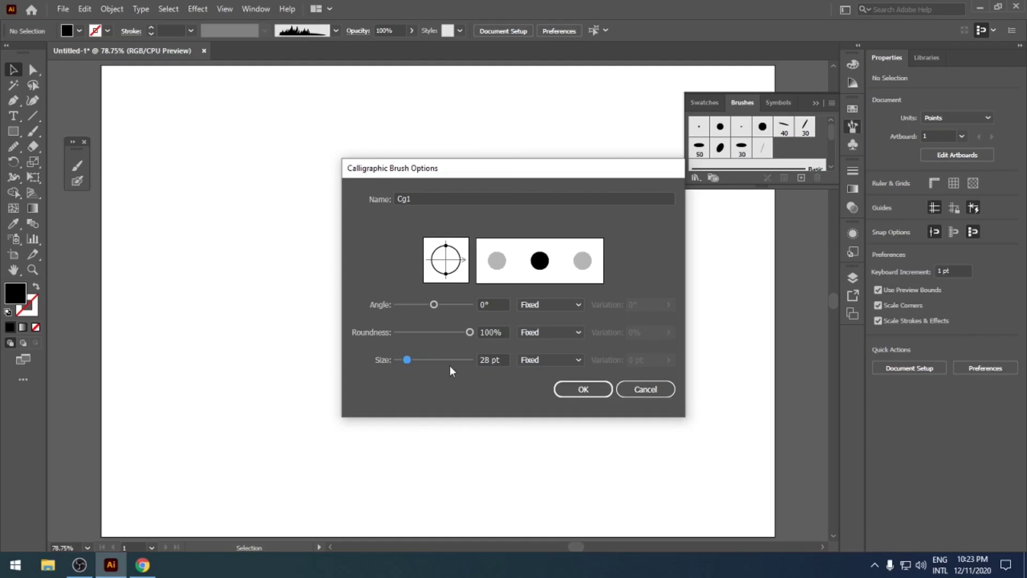
Step: Set the Cg1 brush to size 20 pt, roundness 50% and angle 45°, and create it
{"action": "double_click", "coordinate": [484, 359]}
{"action": "type", "text": "20"}
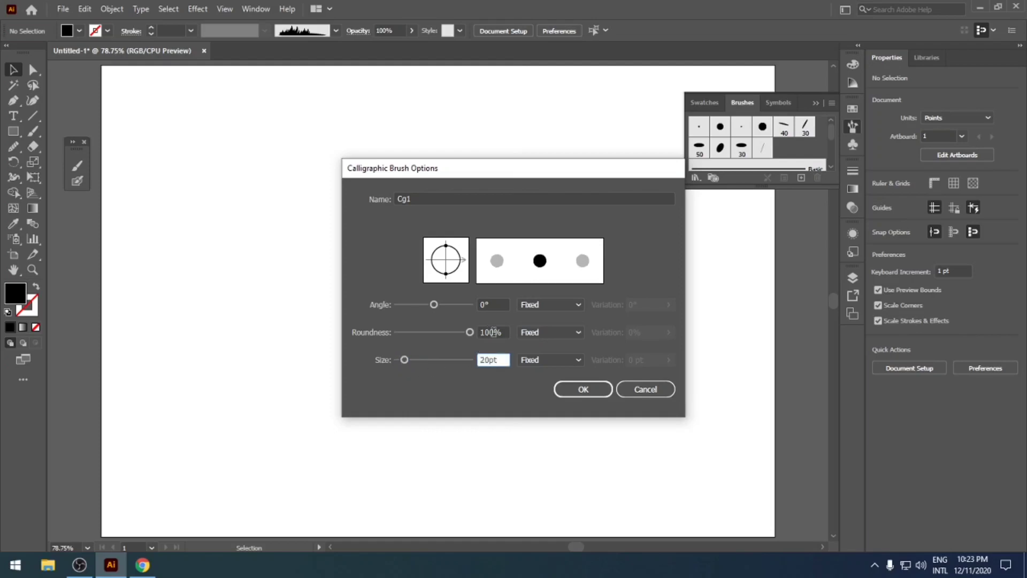
{"action": "double_click", "coordinate": [494, 332]}
{"action": "double_click", "coordinate": [495, 332]}
{"action": "type", "text": "50"}
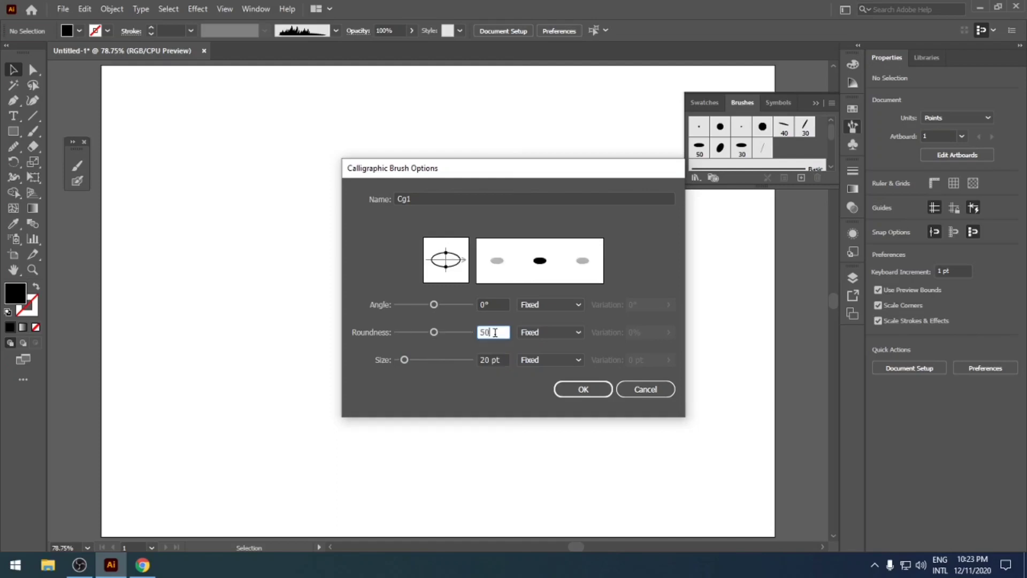
{"action": "double_click", "coordinate": [492, 305]}
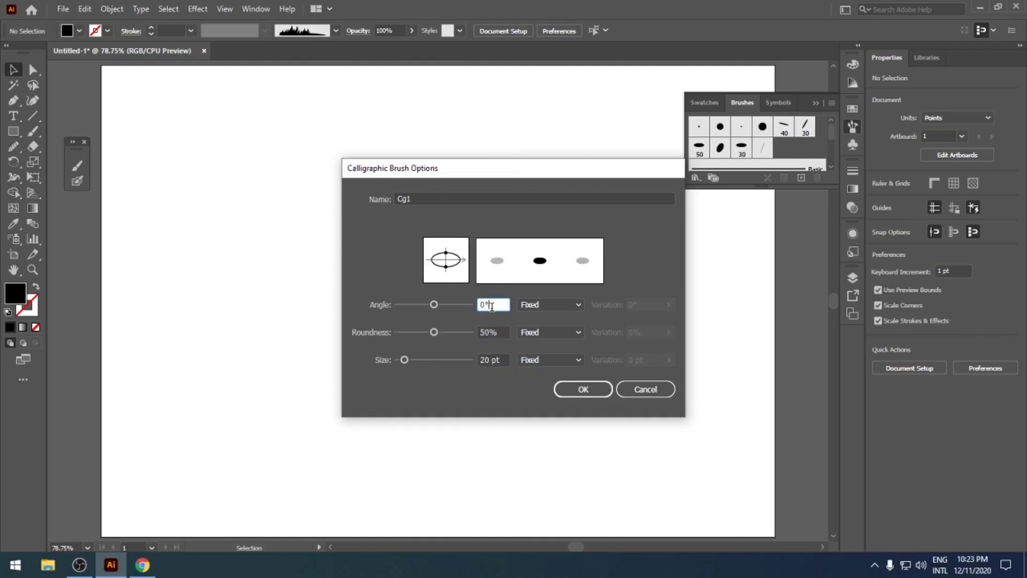
{"action": "type", "text": "45"}
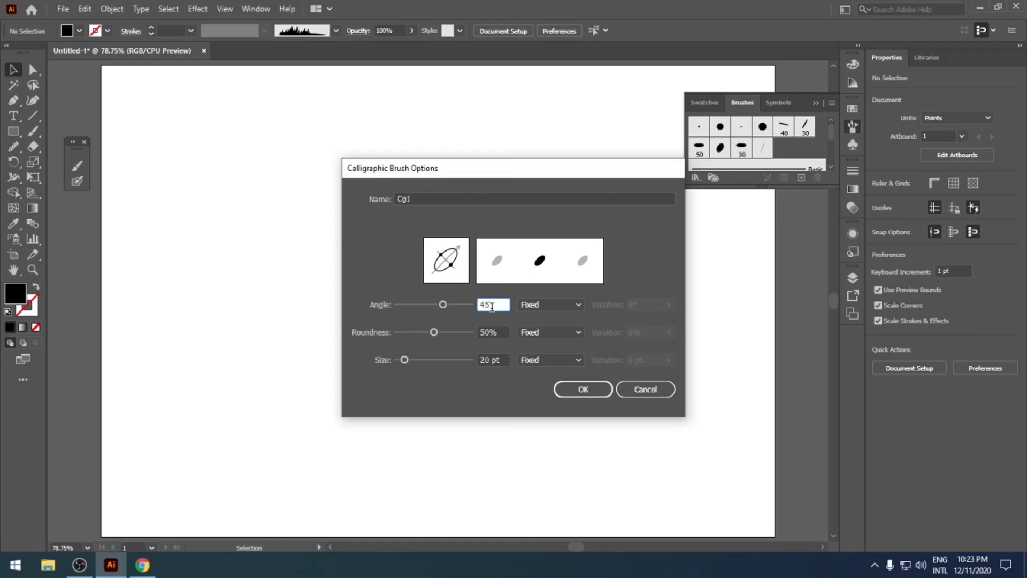
{"action": "left_click", "coordinate": [571, 388]}
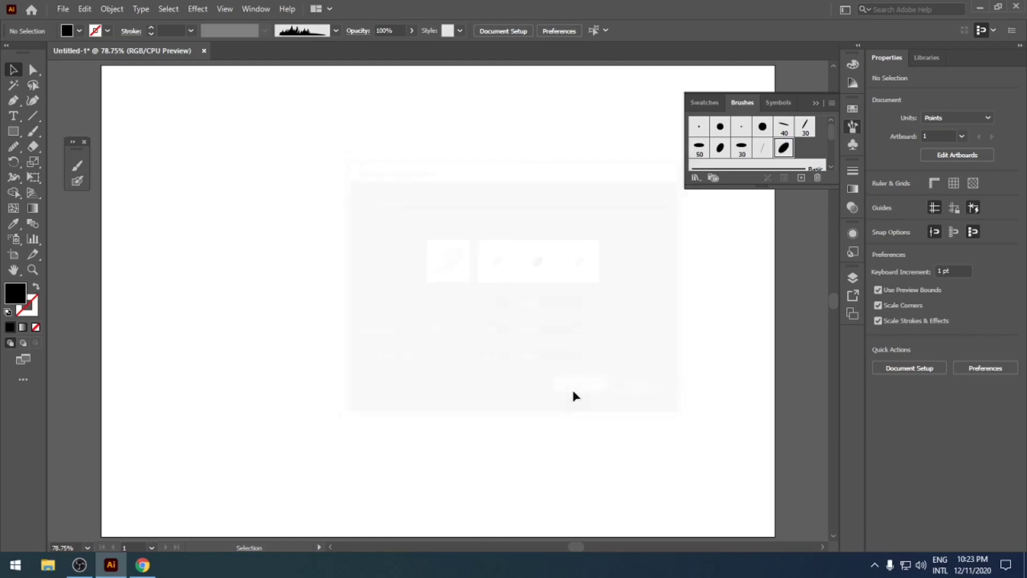
Step: Paint two long horizontal wavy strokes, one below the other, across the artboard with the Cg1 brush
{"action": "left_click", "coordinate": [33, 131]}
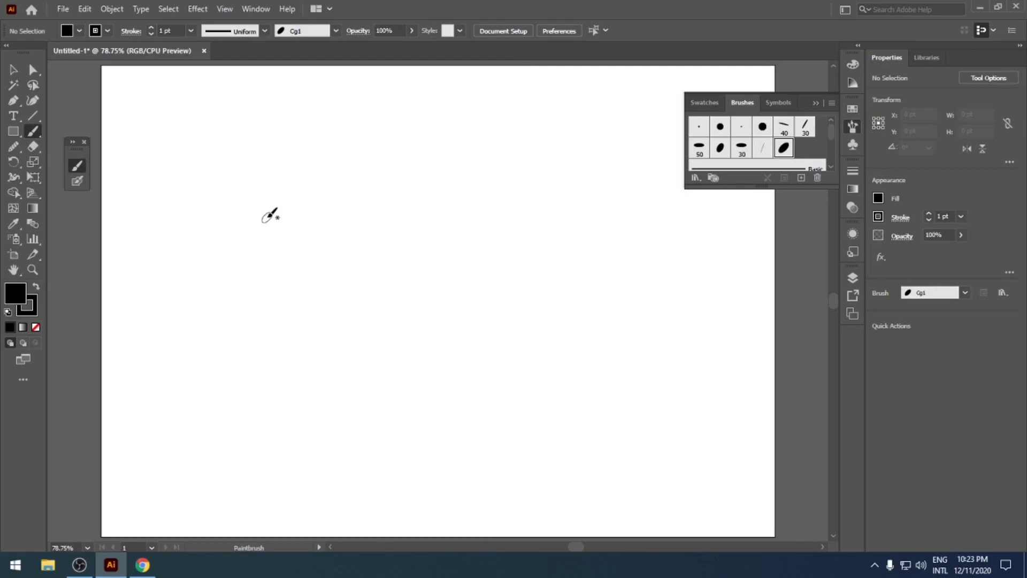
{"action": "mouse_move", "coordinate": [267, 214]}
{"action": "left_mouse_down"}
{"action": "mouse_move", "coordinate": [270, 250]}
{"action": "mouse_move", "coordinate": [303, 272]}
{"action": "mouse_move", "coordinate": [351, 232]}
{"action": "mouse_move", "coordinate": [444, 275]}
{"action": "mouse_move", "coordinate": [483, 238]}
{"action": "mouse_move", "coordinate": [544, 262]}
{"action": "mouse_move", "coordinate": [622, 233]}
{"action": "mouse_move", "coordinate": [697, 275]}
{"action": "left_mouse_up"}
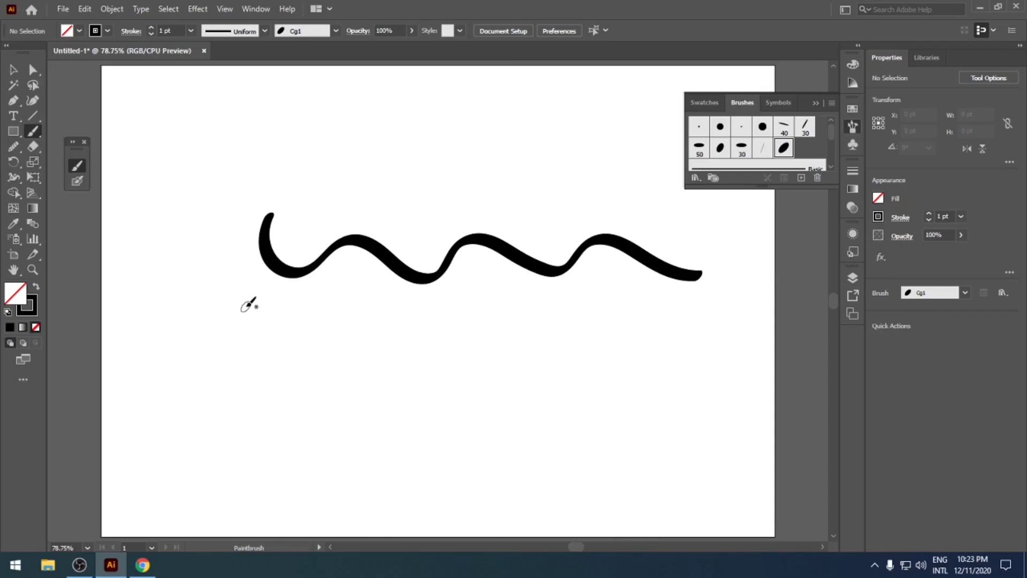
{"action": "mouse_move", "coordinate": [246, 303]}
{"action": "left_mouse_down"}
{"action": "mouse_move", "coordinate": [250, 350]}
{"action": "mouse_move", "coordinate": [269, 363]}
{"action": "mouse_move", "coordinate": [329, 327]}
{"action": "mouse_move", "coordinate": [393, 365]}
{"action": "mouse_move", "coordinate": [416, 365]}
{"action": "mouse_move", "coordinate": [456, 333]}
{"action": "mouse_move", "coordinate": [524, 364]}
{"action": "mouse_move", "coordinate": [572, 340]}
{"action": "mouse_move", "coordinate": [662, 364]}
{"action": "mouse_move", "coordinate": [683, 360]}
{"action": "mouse_move", "coordinate": [694, 343]}
{"action": "left_mouse_up"}
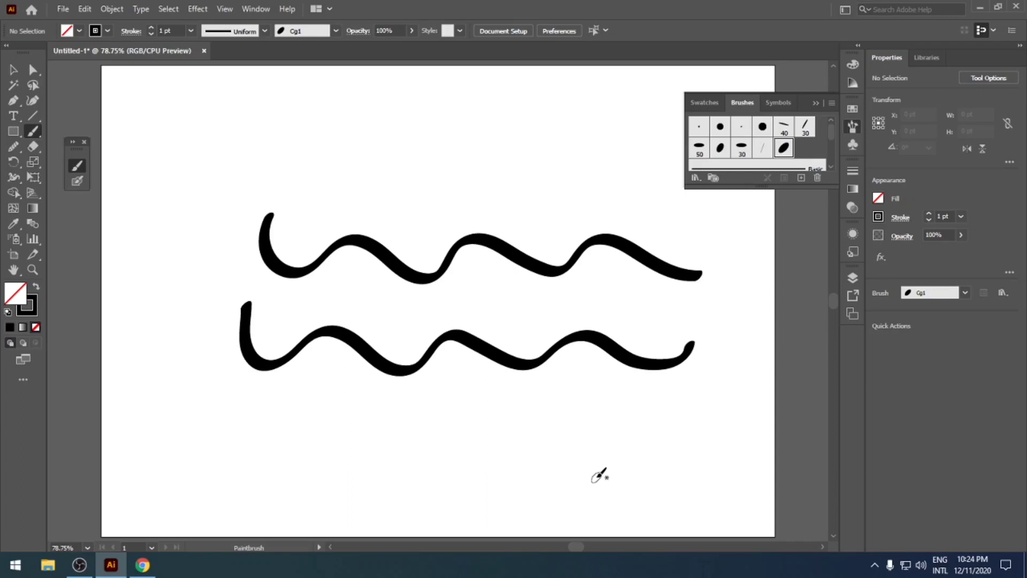
Step: Reopen the Cg1 brush options and set the roundness to 100% and the angle to 0°
{"action": "double_click", "coordinate": [783, 149]}
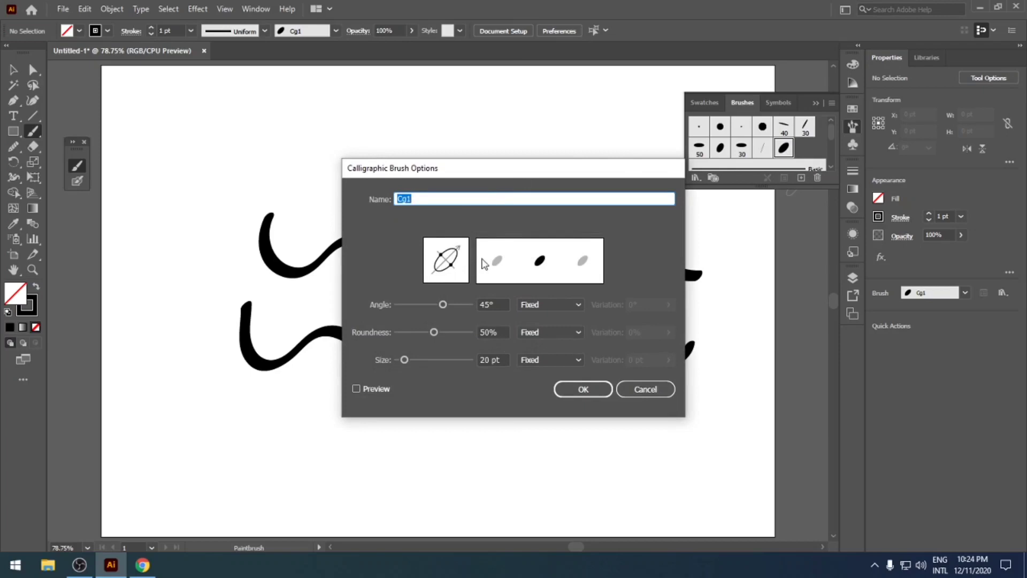
{"action": "left_click", "coordinate": [485, 333]}
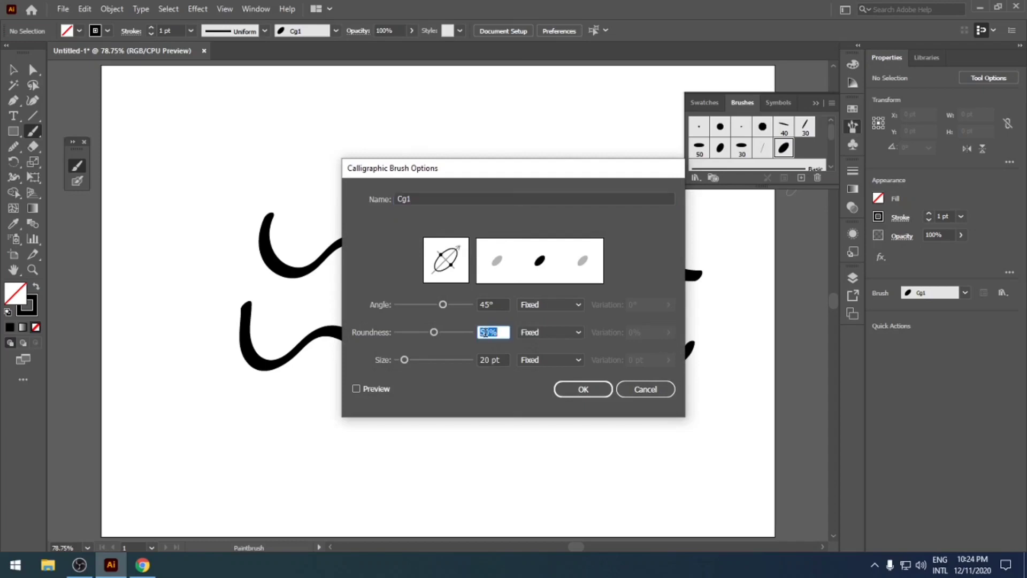
{"action": "type", "text": "100"}
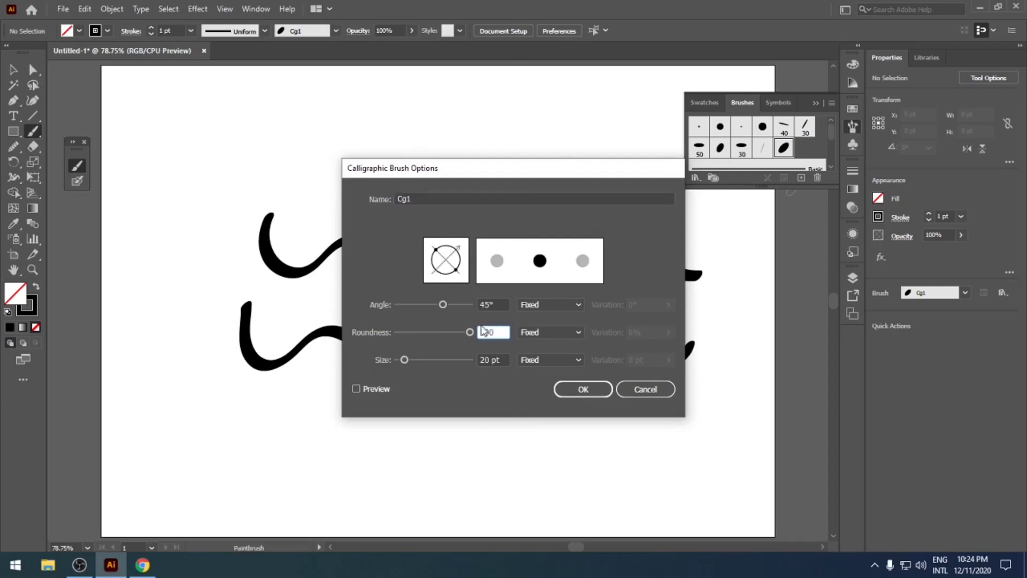
{"action": "left_click", "coordinate": [487, 305]}
{"action": "type", "text": "0"}
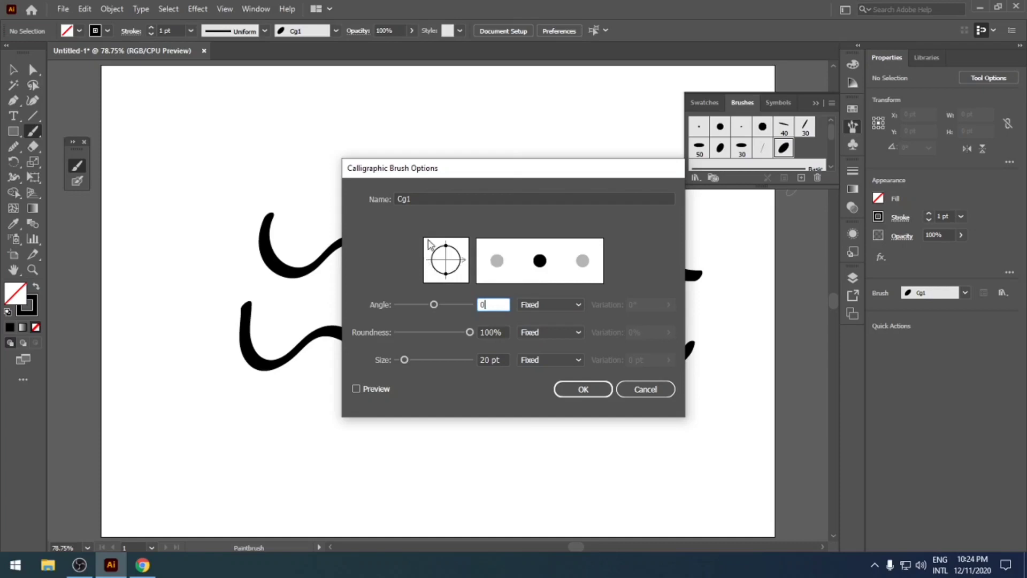
Step: Reshape the Cg1 brush tip in its preview to a -94° angle and 9% roundness, and apply the change to the existing strokes
{"action": "mouse_move", "coordinate": [447, 275]}
{"action": "left_mouse_down"}
{"action": "mouse_move", "coordinate": [429, 268]}
{"action": "mouse_move", "coordinate": [438, 250]}
{"action": "mouse_move", "coordinate": [458, 257]}
{"action": "mouse_move", "coordinate": [459, 269]}
{"action": "mouse_move", "coordinate": [438, 284]}
{"action": "mouse_move", "coordinate": [467, 266]}
{"action": "mouse_move", "coordinate": [453, 283]}
{"action": "mouse_move", "coordinate": [433, 276]}
{"action": "mouse_move", "coordinate": [439, 245]}
{"action": "mouse_move", "coordinate": [455, 246]}
{"action": "mouse_move", "coordinate": [464, 266]}
{"action": "left_mouse_up"}
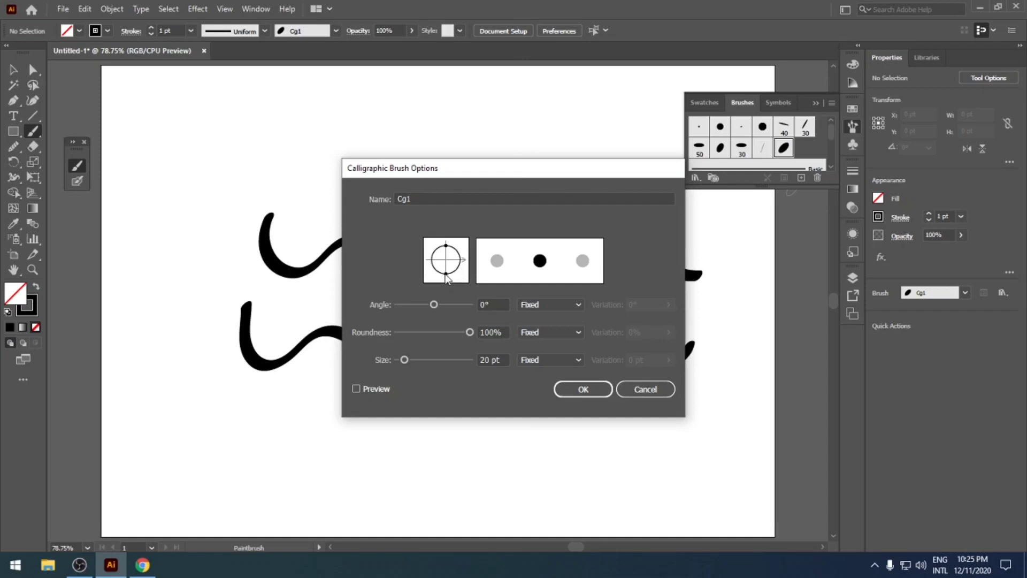
{"action": "mouse_move", "coordinate": [447, 275]}
{"action": "left_mouse_down"}
{"action": "mouse_move", "coordinate": [462, 263]}
{"action": "mouse_move", "coordinate": [449, 262]}
{"action": "mouse_move", "coordinate": [464, 274]}
{"action": "left_mouse_up"}
{"action": "left_click_drag", "start_coordinate": [461, 261], "coordinate": [447, 266]}
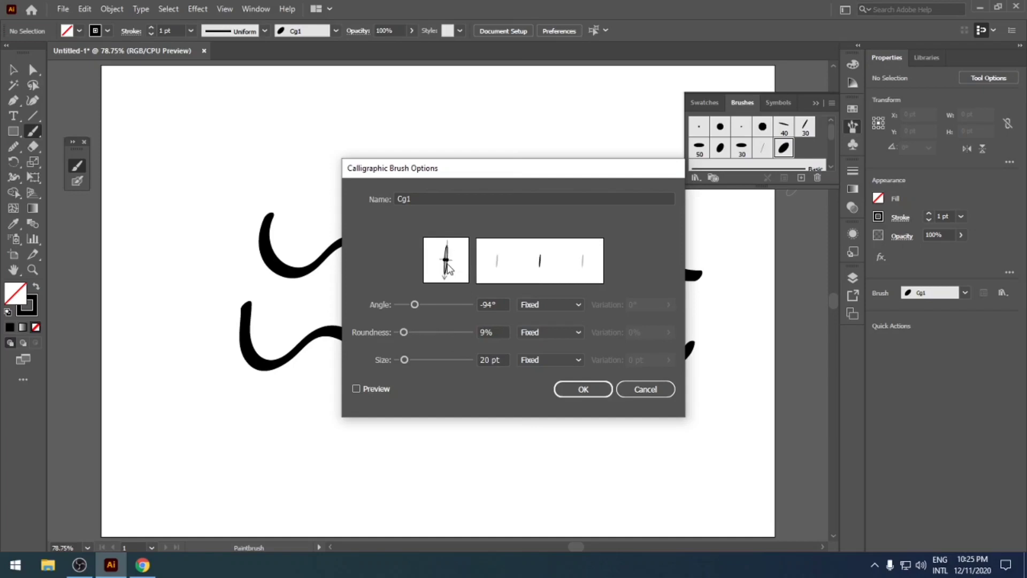
{"action": "left_click", "coordinate": [595, 389]}
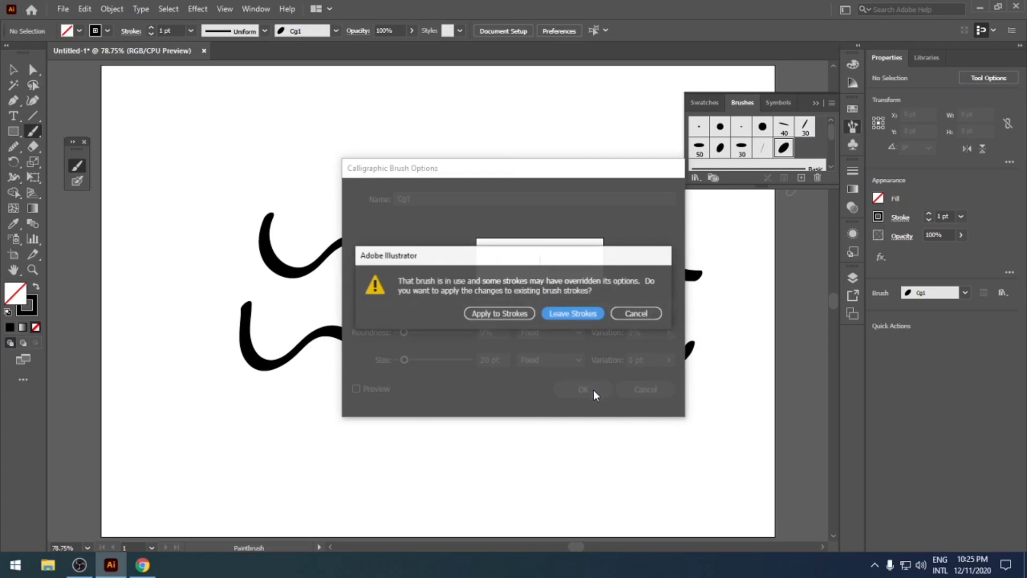
{"action": "left_click", "coordinate": [494, 318]}
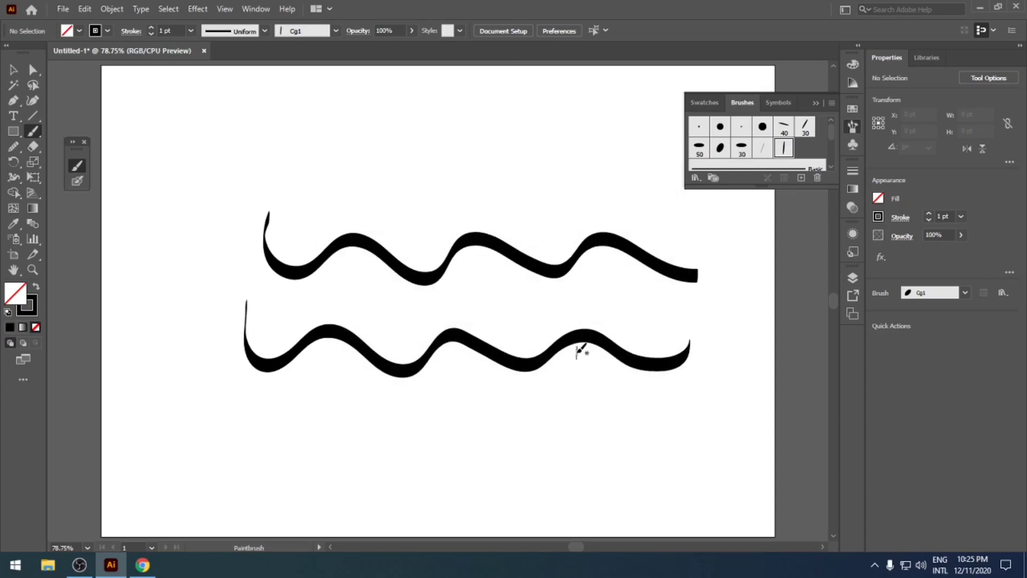
Step: Paint several freehand calligraphic curves and letter-like strokes above and beside the wavy lines with the Cg1 brush
{"action": "mouse_move", "coordinate": [422, 106]}
{"action": "left_mouse_down"}
{"action": "mouse_move", "coordinate": [415, 144]}
{"action": "mouse_move", "coordinate": [376, 169]}
{"action": "mouse_move", "coordinate": [363, 201]}
{"action": "mouse_move", "coordinate": [337, 218]}
{"action": "left_mouse_up"}
{"action": "mouse_move", "coordinate": [453, 84]}
{"action": "left_mouse_down"}
{"action": "mouse_move", "coordinate": [439, 107]}
{"action": "mouse_move", "coordinate": [390, 113]}
{"action": "mouse_move", "coordinate": [353, 174]}
{"action": "left_mouse_up"}
{"action": "mouse_move", "coordinate": [390, 88]}
{"action": "left_mouse_down"}
{"action": "mouse_move", "coordinate": [334, 146]}
{"action": "mouse_move", "coordinate": [338, 188]}
{"action": "left_mouse_up"}
{"action": "left_click_drag", "start_coordinate": [254, 103], "coordinate": [336, 318]}
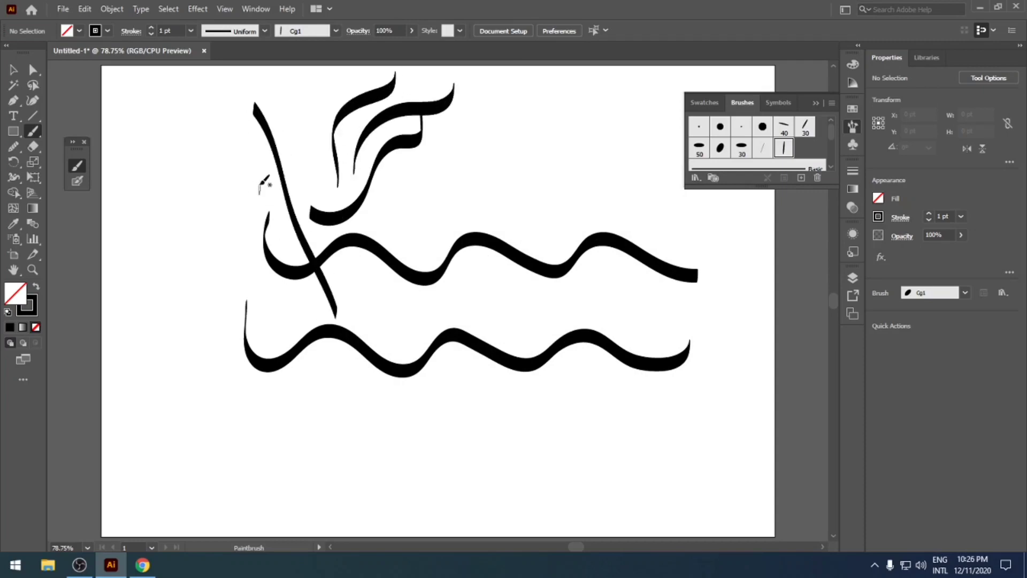
{"action": "mouse_move", "coordinate": [258, 191]}
{"action": "left_mouse_down"}
{"action": "mouse_move", "coordinate": [217, 190]}
{"action": "mouse_move", "coordinate": [193, 281]}
{"action": "mouse_move", "coordinate": [230, 398]}
{"action": "mouse_move", "coordinate": [154, 412]}
{"action": "mouse_move", "coordinate": [149, 358]}
{"action": "mouse_move", "coordinate": [159, 475]}
{"action": "mouse_move", "coordinate": [267, 454]}
{"action": "mouse_move", "coordinate": [276, 410]}
{"action": "left_mouse_up"}
{"action": "left_click_drag", "start_coordinate": [254, 96], "coordinate": [152, 311]}
{"action": "left_click_drag", "start_coordinate": [230, 332], "coordinate": [294, 307]}
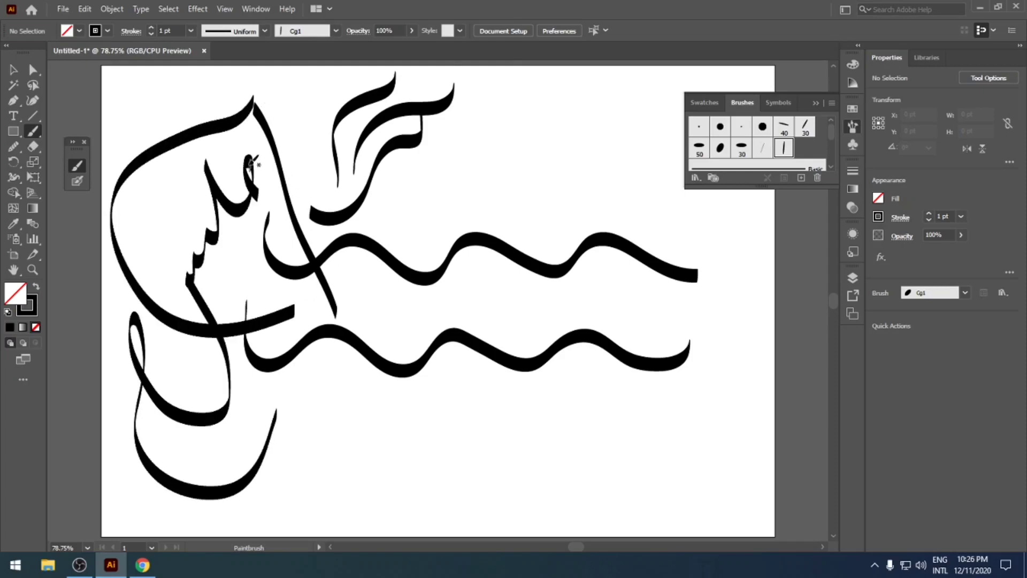
{"action": "left_click_drag", "start_coordinate": [234, 148], "coordinate": [232, 161]}
Step: Delete all the painted strokes and view the available new brush types without creating a brush
{"action": "key", "text": "ctrl+a"}
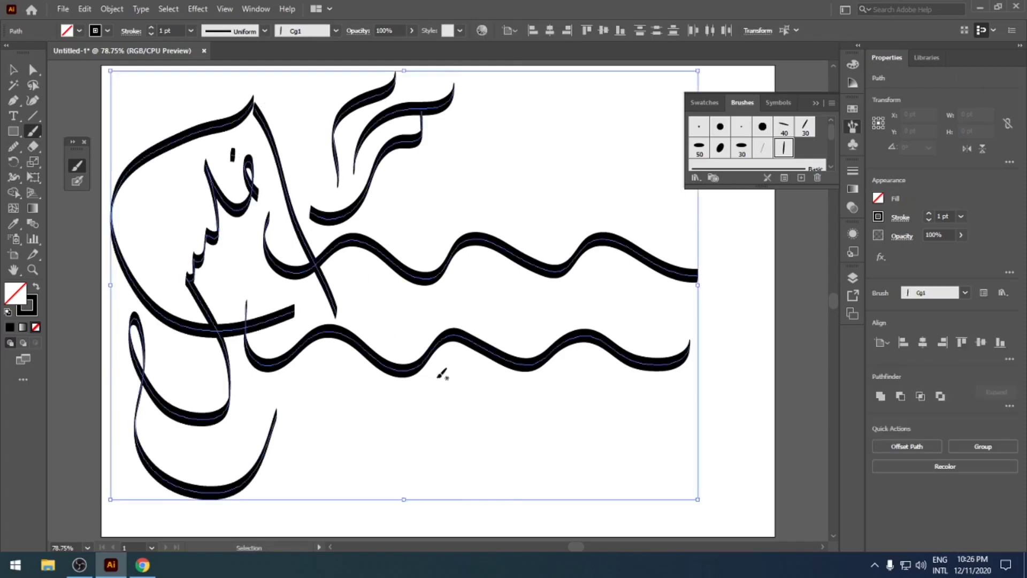
{"action": "key", "text": "Delete"}
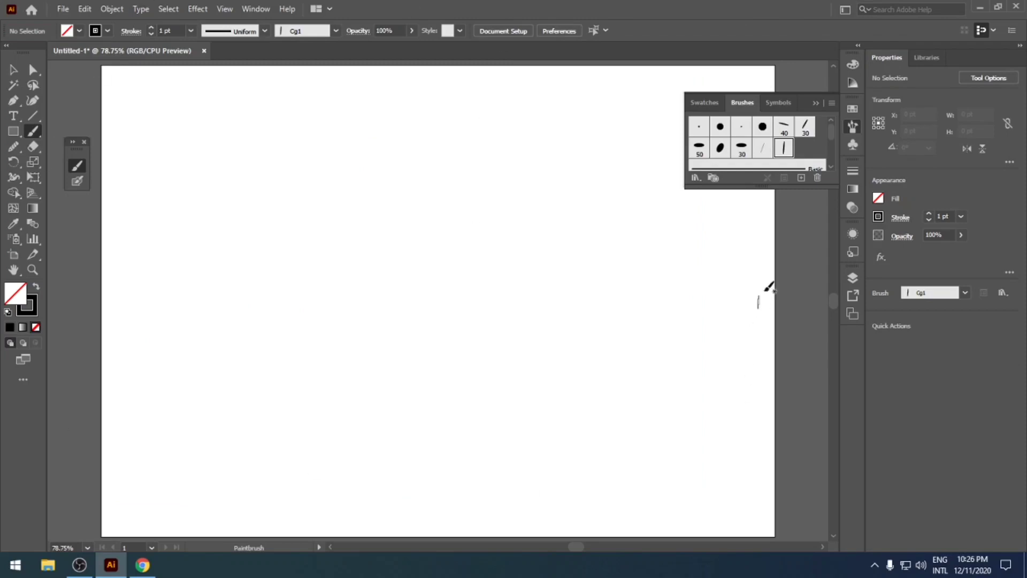
{"action": "left_click", "coordinate": [801, 178]}
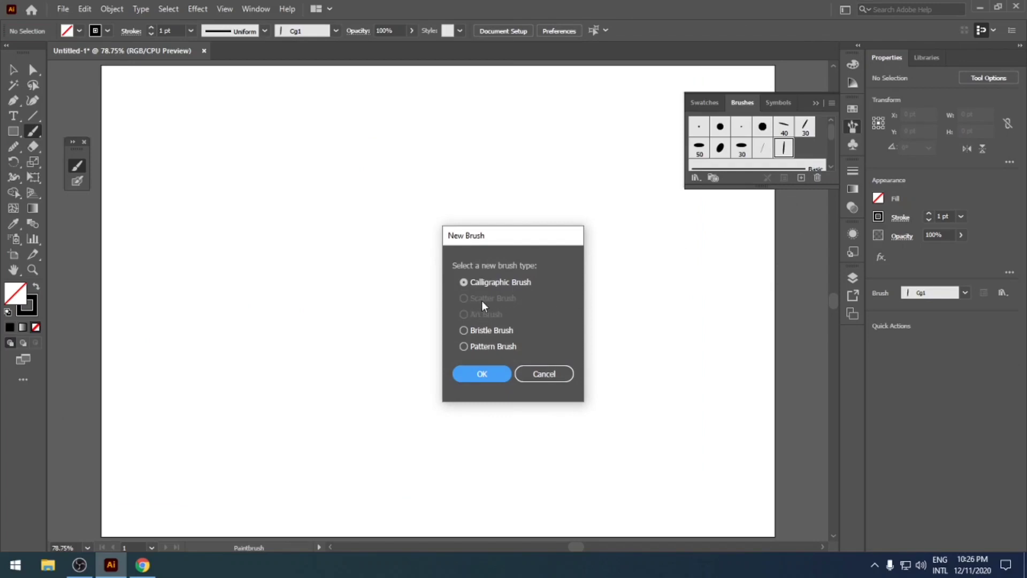
{"action": "left_click", "coordinate": [552, 375]}
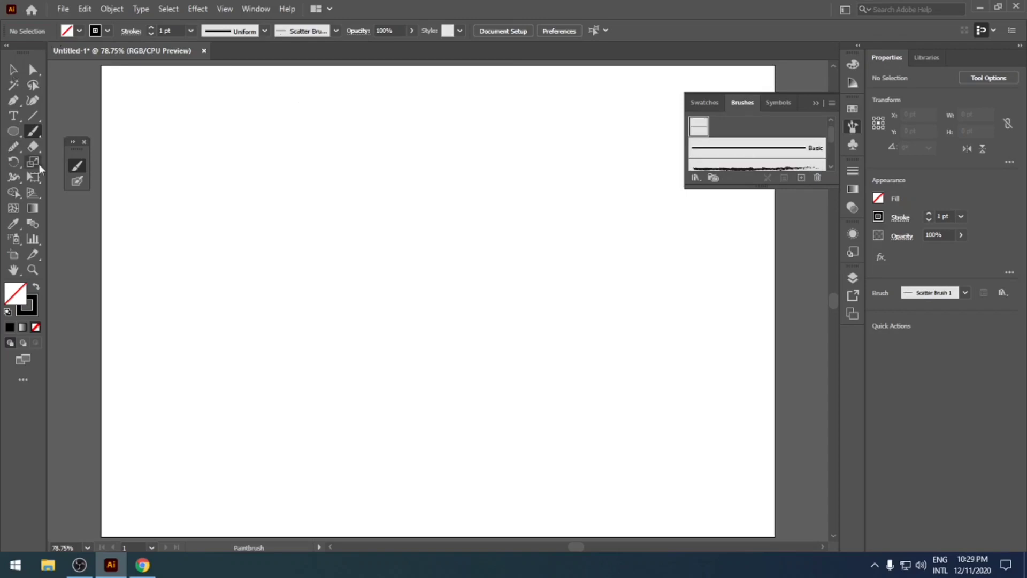
Step: Draw a 42 pt square on the upper artboard, rotate it 315° into a diamond, and give it a black fill without stroke
{"action": "left_click_drag", "start_coordinate": [13, 131], "coordinate": [55, 132]}
{"action": "left_click_drag", "start_coordinate": [297, 191], "coordinate": [326, 221]}
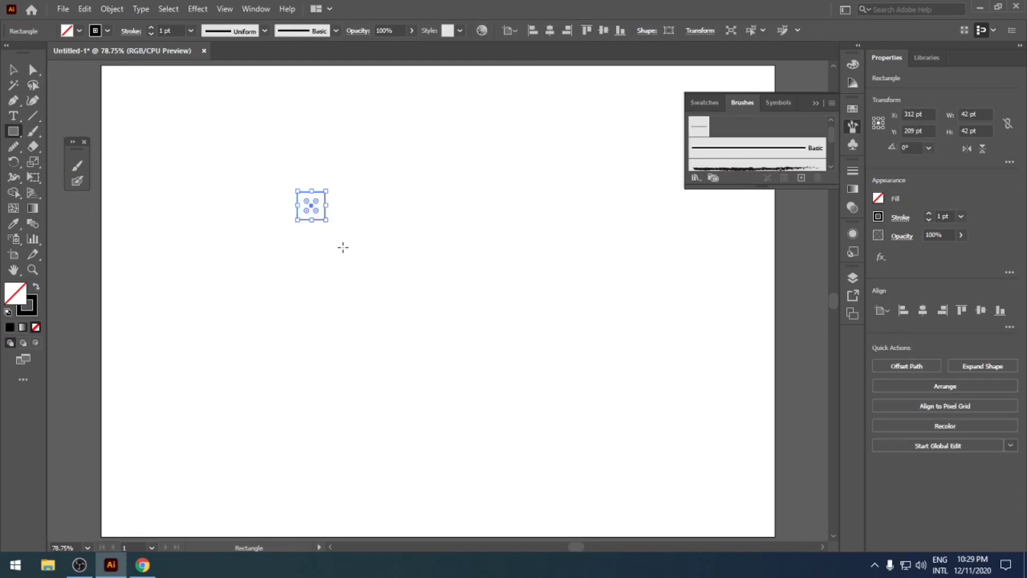
{"action": "key", "text": "v"}
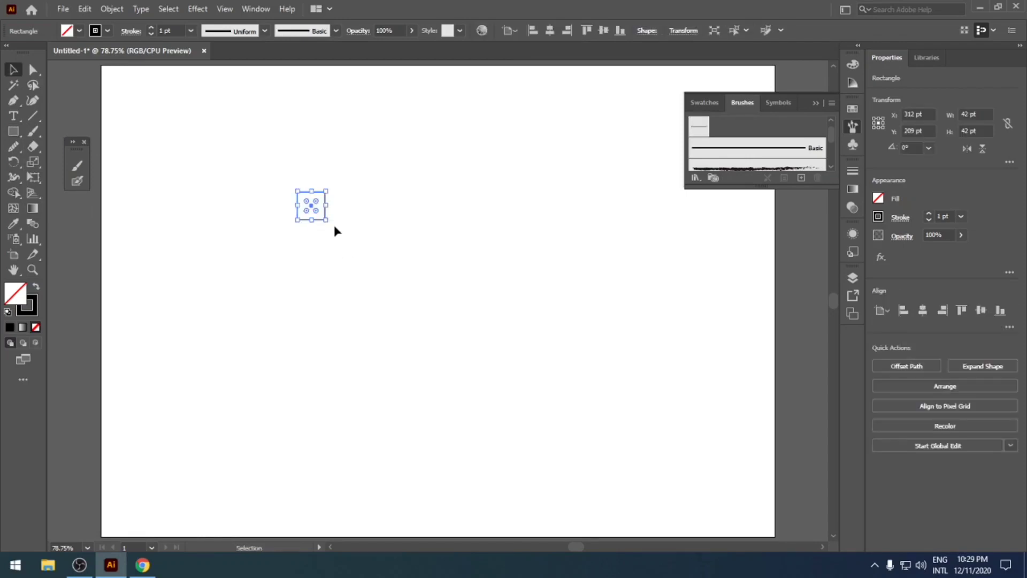
{"action": "left_click_drag", "start_coordinate": [333, 224], "coordinate": [322, 261]}
{"action": "left_click", "coordinate": [319, 261]}
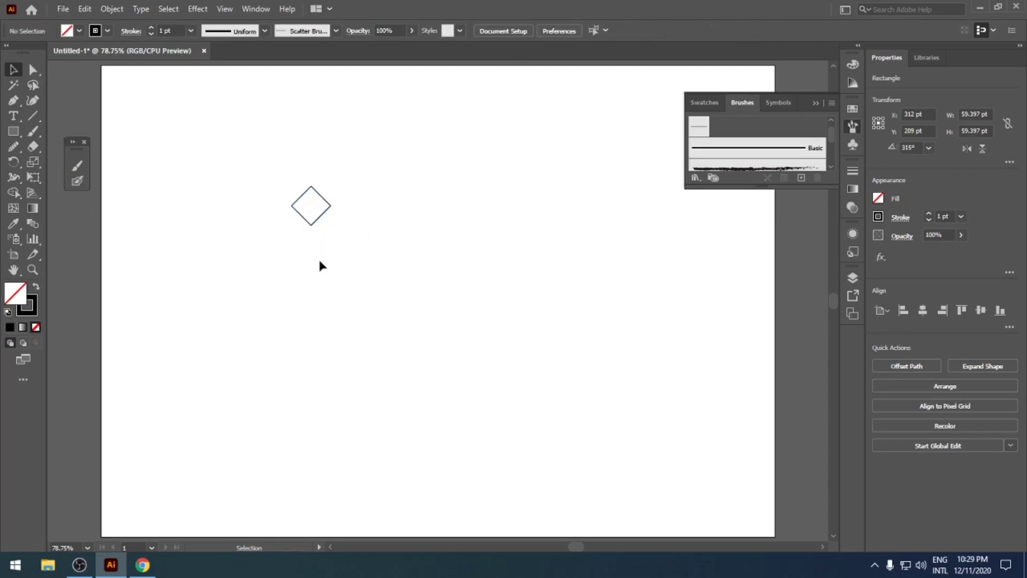
{"action": "left_click", "coordinate": [320, 219]}
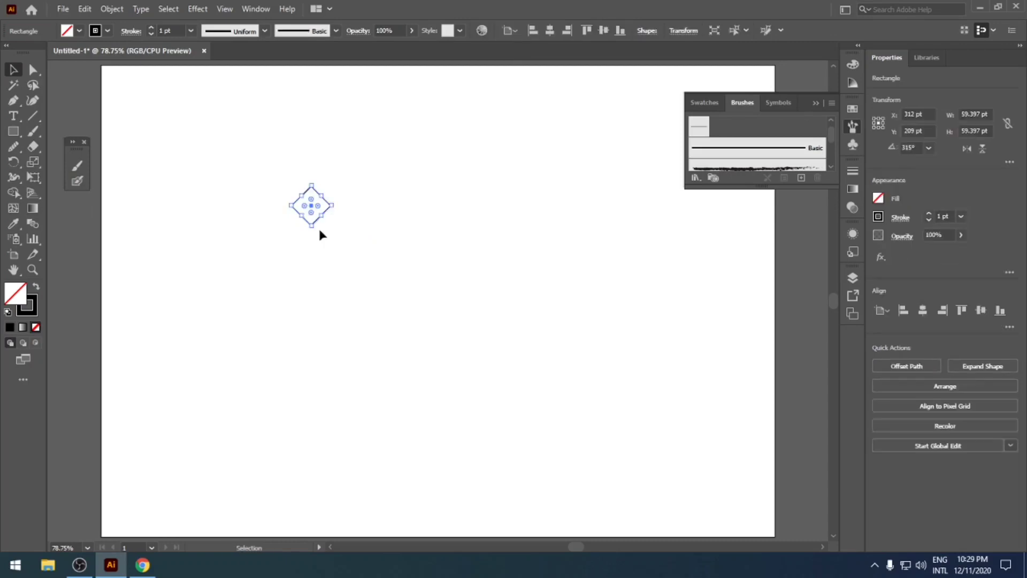
{"action": "left_click", "coordinate": [34, 292]}
{"action": "left_click", "coordinate": [318, 316]}
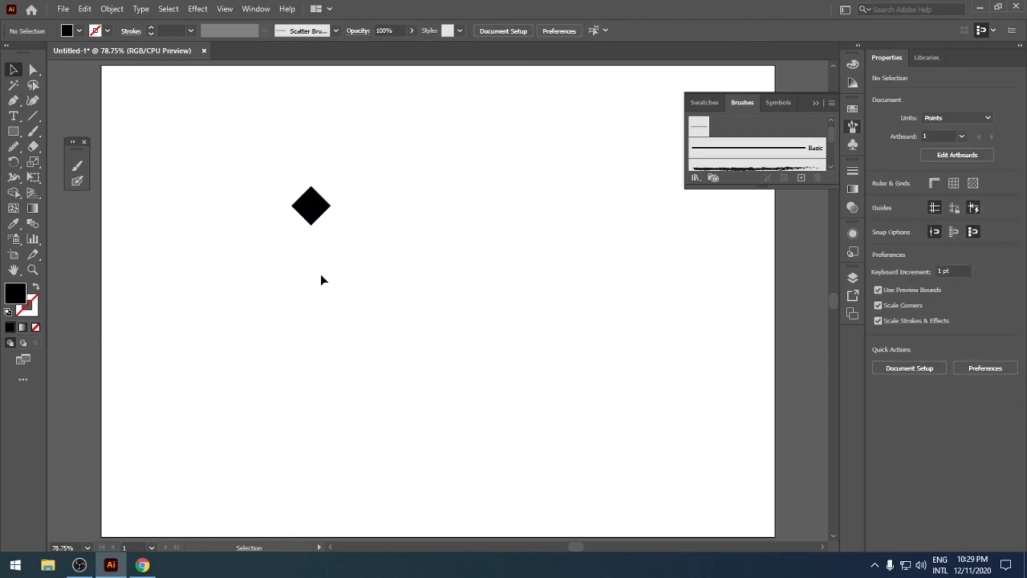
Step: Create a scatter brush from the diamond with the Tints colorization method, and delete the original shape
{"action": "mouse_move", "coordinate": [329, 209]}
{"action": "left_mouse_down"}
{"action": "mouse_move", "coordinate": [489, 219]}
{"action": "mouse_move", "coordinate": [711, 158]}
{"action": "left_mouse_up"}
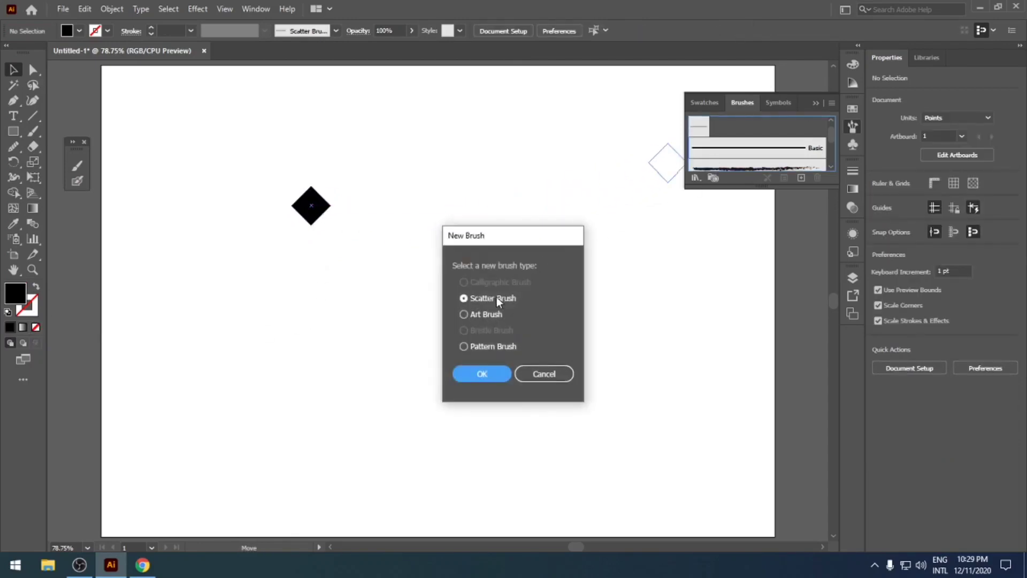
{"action": "left_click", "coordinate": [492, 375]}
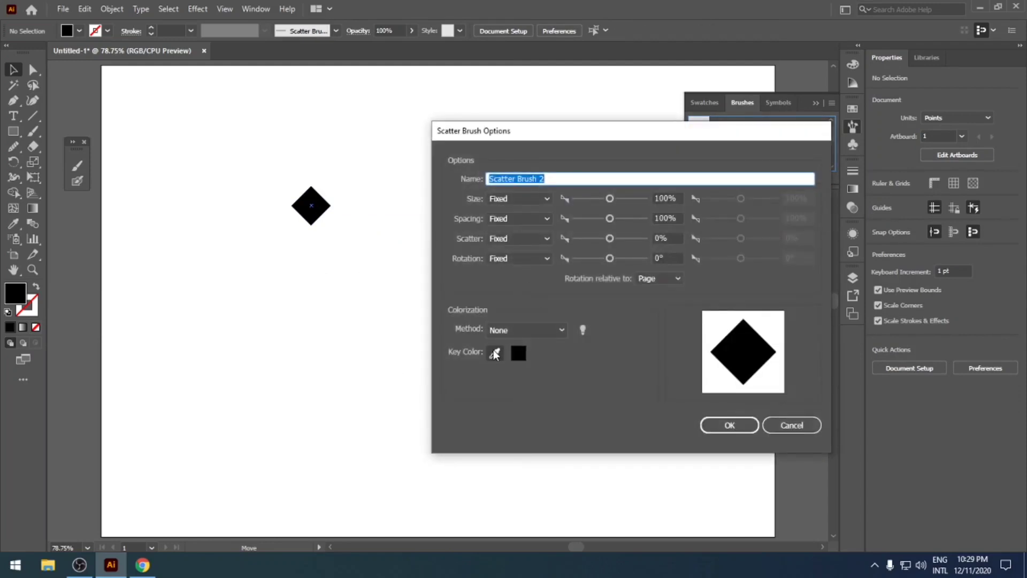
{"action": "left_click", "coordinate": [522, 331]}
{"action": "left_click", "coordinate": [522, 356]}
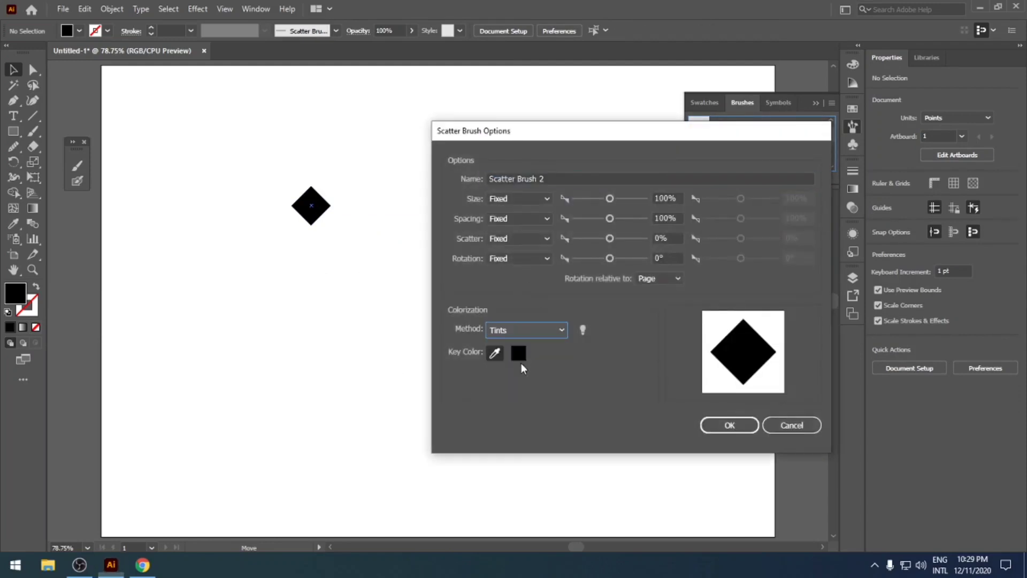
{"action": "left_click", "coordinate": [728, 426]}
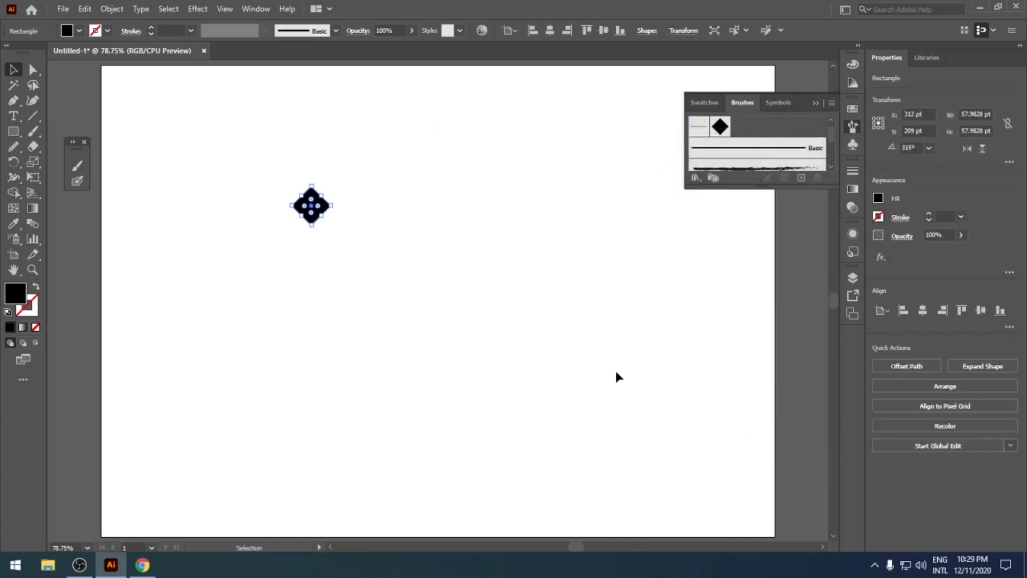
{"action": "key", "text": "Delete"}
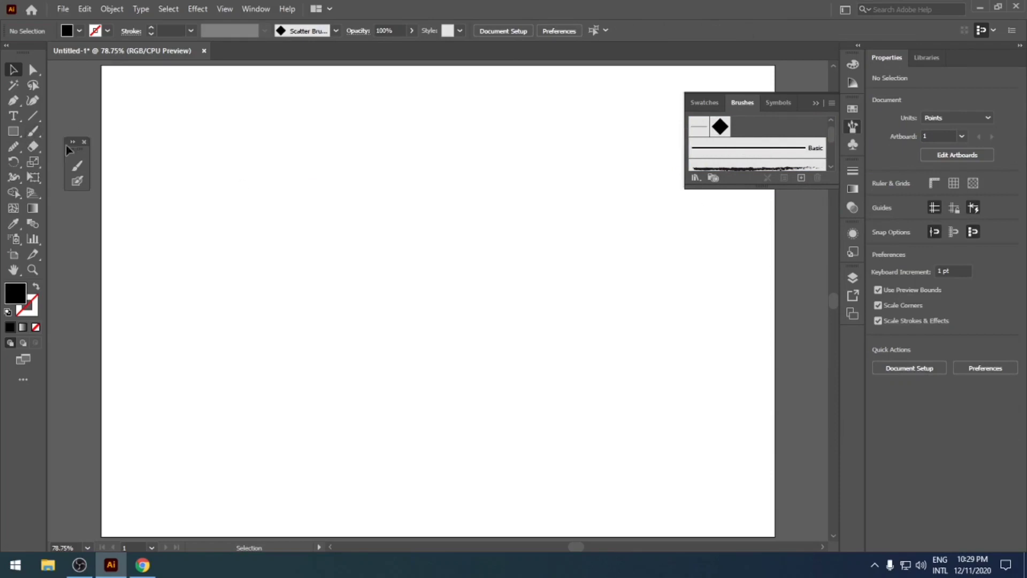
Step: Paint a wavy stroke and a long winding stroke with the diamond scatter brush, and delete everything on the artboard
{"action": "left_click", "coordinate": [33, 131]}
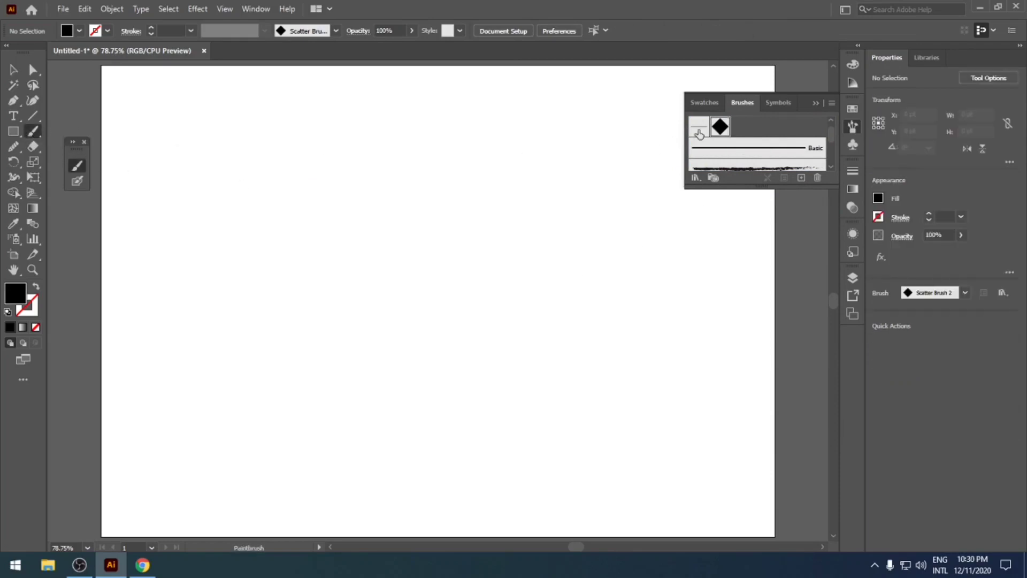
{"action": "left_click", "coordinate": [723, 130]}
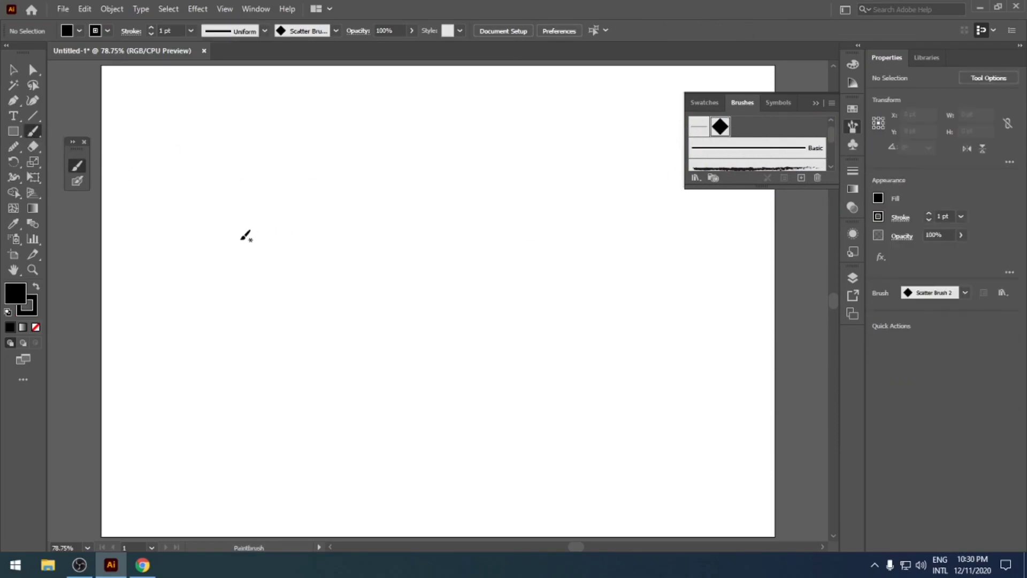
{"action": "mouse_move", "coordinate": [241, 239]}
{"action": "left_mouse_down"}
{"action": "mouse_move", "coordinate": [286, 276]}
{"action": "mouse_move", "coordinate": [397, 234]}
{"action": "mouse_move", "coordinate": [512, 253]}
{"action": "mouse_move", "coordinate": [568, 218]}
{"action": "mouse_move", "coordinate": [598, 210]}
{"action": "left_mouse_up"}
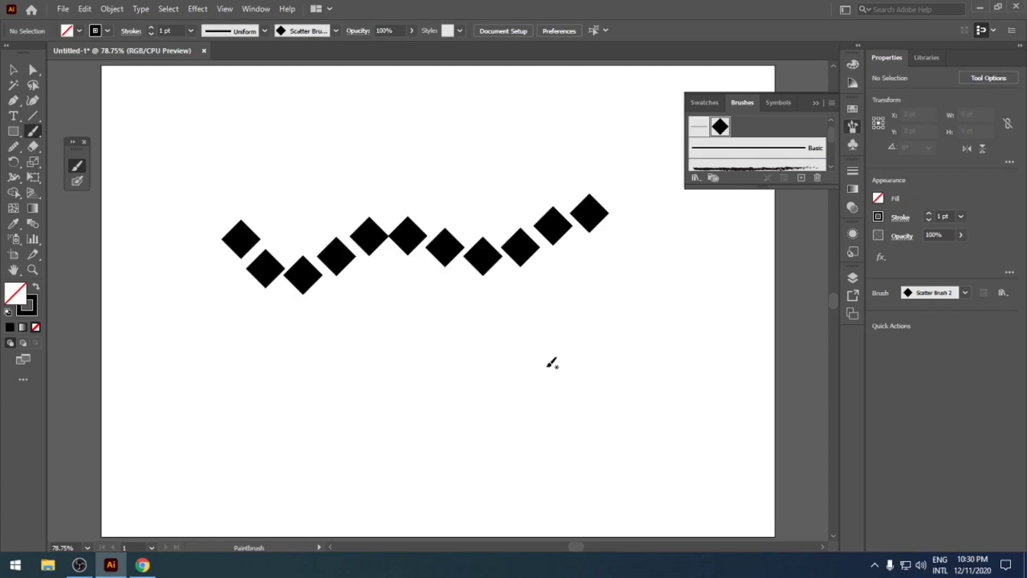
{"action": "mouse_move", "coordinate": [232, 339]}
{"action": "left_mouse_down"}
{"action": "mouse_move", "coordinate": [286, 372]}
{"action": "mouse_move", "coordinate": [370, 326]}
{"action": "mouse_move", "coordinate": [475, 373]}
{"action": "mouse_move", "coordinate": [508, 363]}
{"action": "mouse_move", "coordinate": [539, 332]}
{"action": "mouse_move", "coordinate": [599, 335]}
{"action": "mouse_move", "coordinate": [614, 392]}
{"action": "mouse_move", "coordinate": [546, 433]}
{"action": "mouse_move", "coordinate": [448, 426]}
{"action": "mouse_move", "coordinate": [416, 477]}
{"action": "mouse_move", "coordinate": [362, 490]}
{"action": "mouse_move", "coordinate": [266, 439]}
{"action": "mouse_move", "coordinate": [208, 481]}
{"action": "mouse_move", "coordinate": [165, 430]}
{"action": "mouse_move", "coordinate": [205, 318]}
{"action": "mouse_move", "coordinate": [171, 247]}
{"action": "mouse_move", "coordinate": [199, 198]}
{"action": "mouse_move", "coordinate": [359, 187]}
{"action": "mouse_move", "coordinate": [413, 157]}
{"action": "left_mouse_up"}
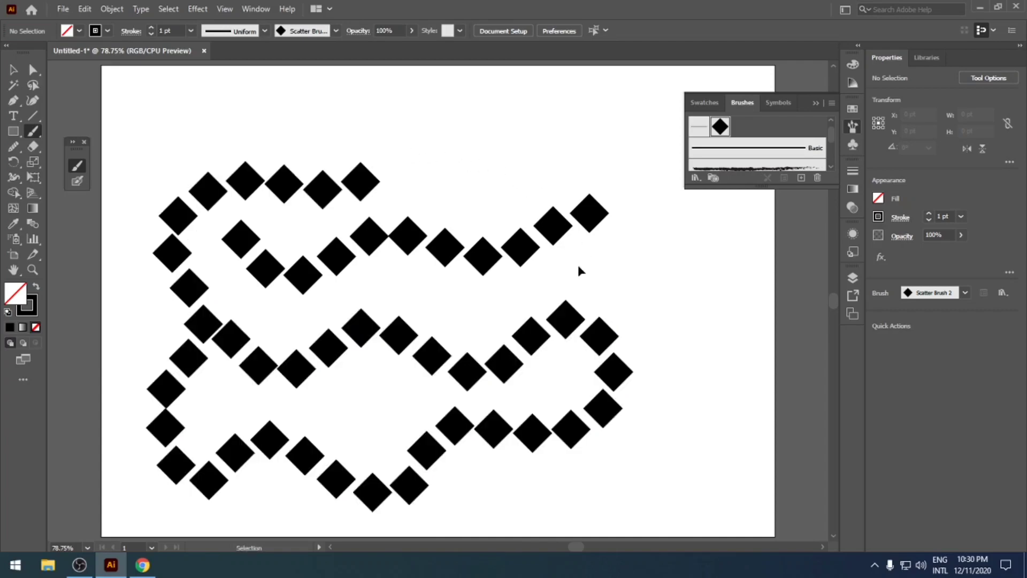
{"action": "key", "text": "ctrl+a"}
{"action": "key", "text": "Delete"}
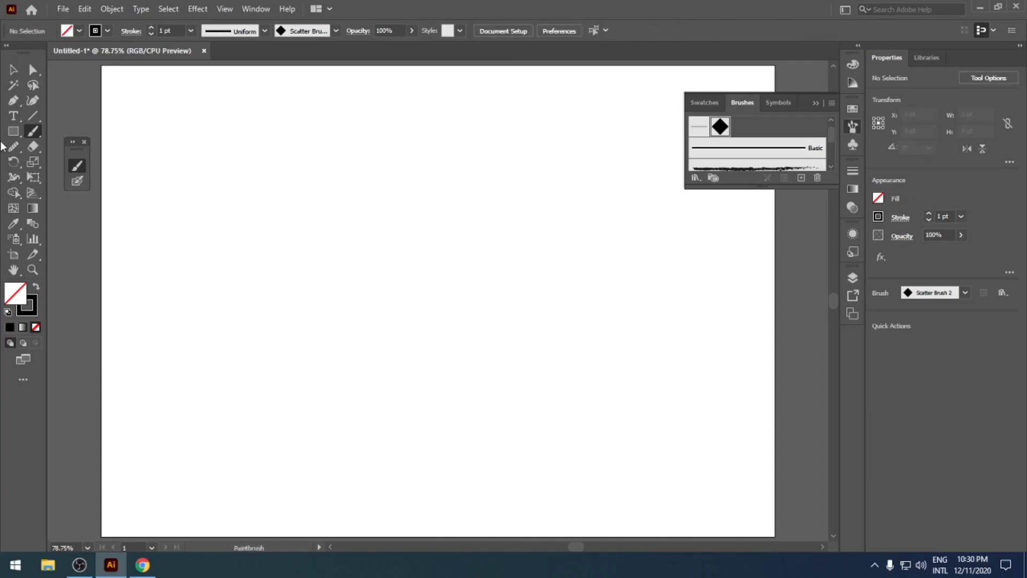
Step: Draw a circle about 224 pt wide in the middle of the artboard and apply the diamond scatter brush to it
{"action": "left_click", "coordinate": [13, 131]}
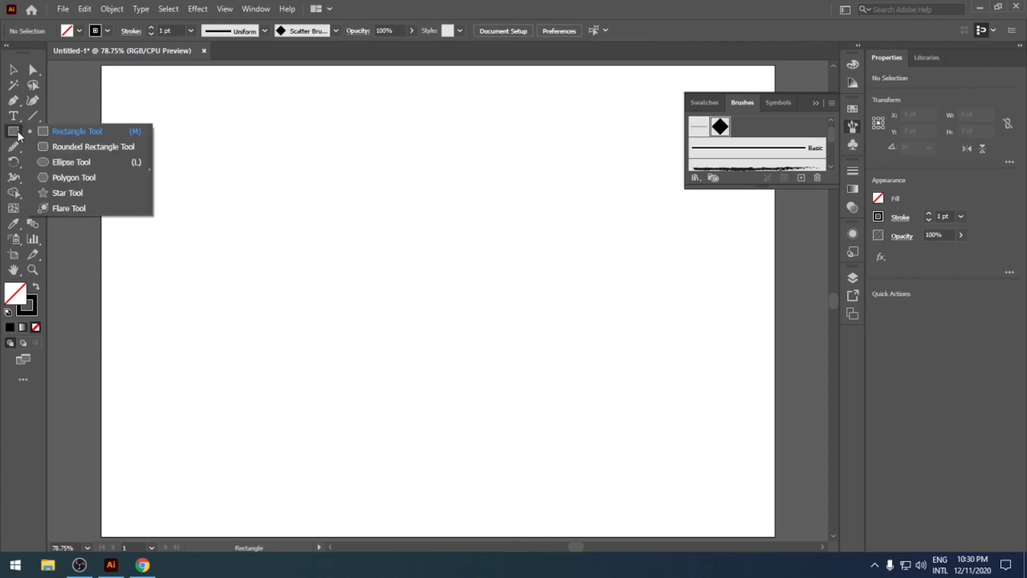
{"action": "left_click", "coordinate": [61, 161]}
{"action": "left_click_drag", "start_coordinate": [411, 237], "coordinate": [521, 389]}
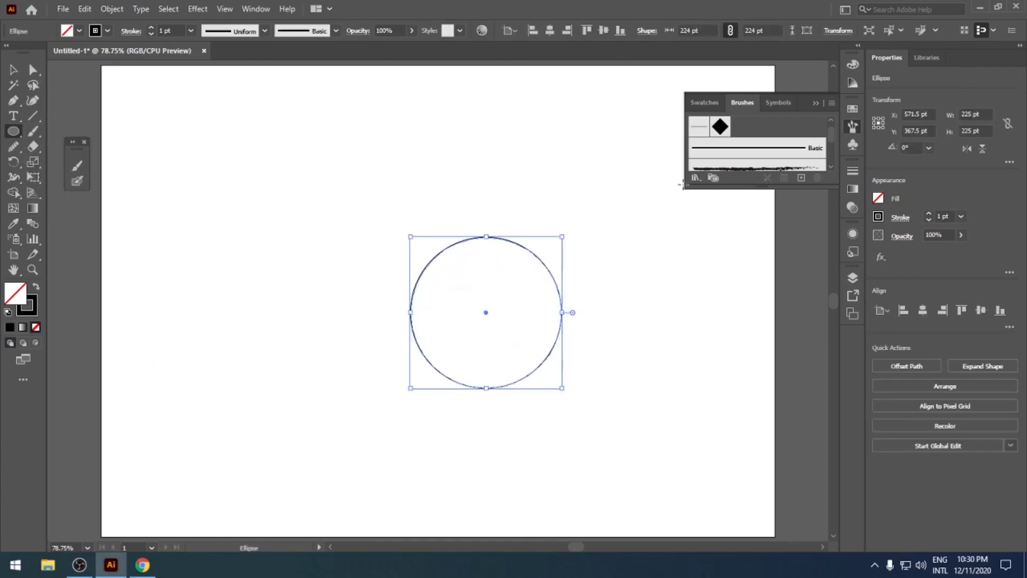
{"action": "left_click", "coordinate": [720, 126]}
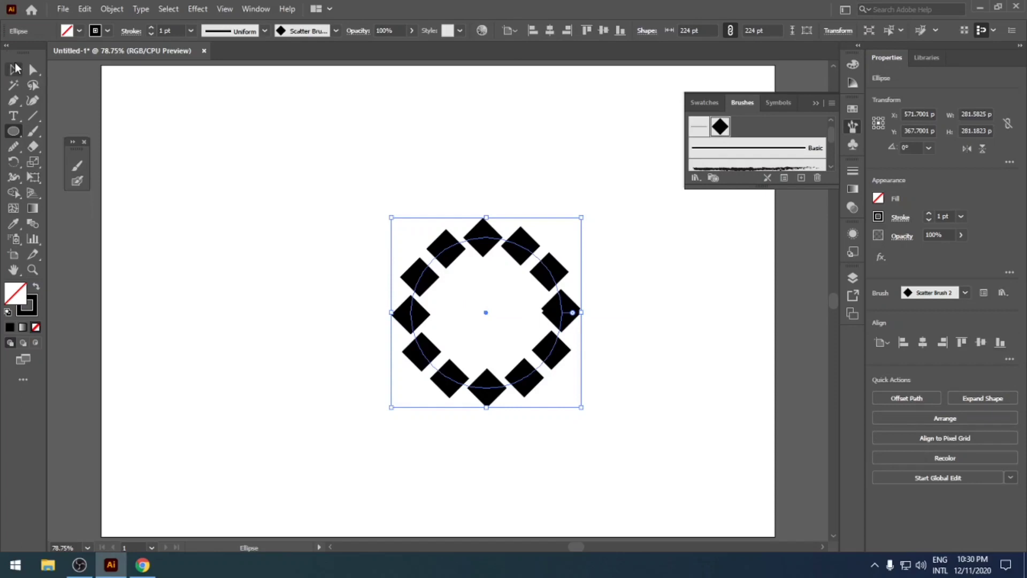
Step: Move the brushed circle toward the artboard's upper left and enlarge it to about 448 pt across
{"action": "left_click", "coordinate": [13, 69]}
{"action": "left_click", "coordinate": [362, 187]}
{"action": "left_click", "coordinate": [573, 328]}
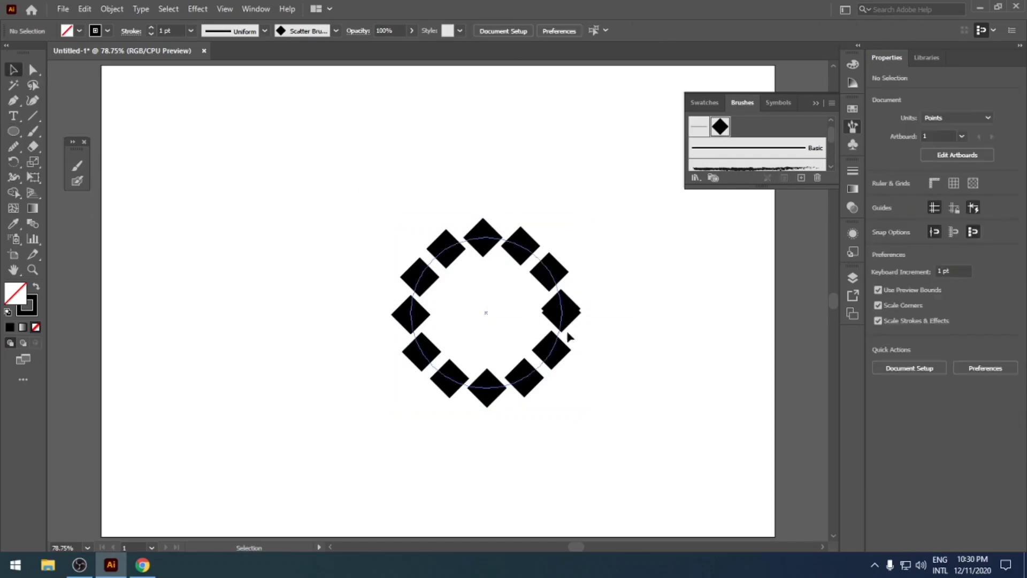
{"action": "mouse_move", "coordinate": [544, 355]}
{"action": "left_mouse_down"}
{"action": "mouse_move", "coordinate": [481, 324]}
{"action": "mouse_move", "coordinate": [443, 284]}
{"action": "left_mouse_up"}
{"action": "left_click_drag", "start_coordinate": [470, 362], "coordinate": [530, 417]}
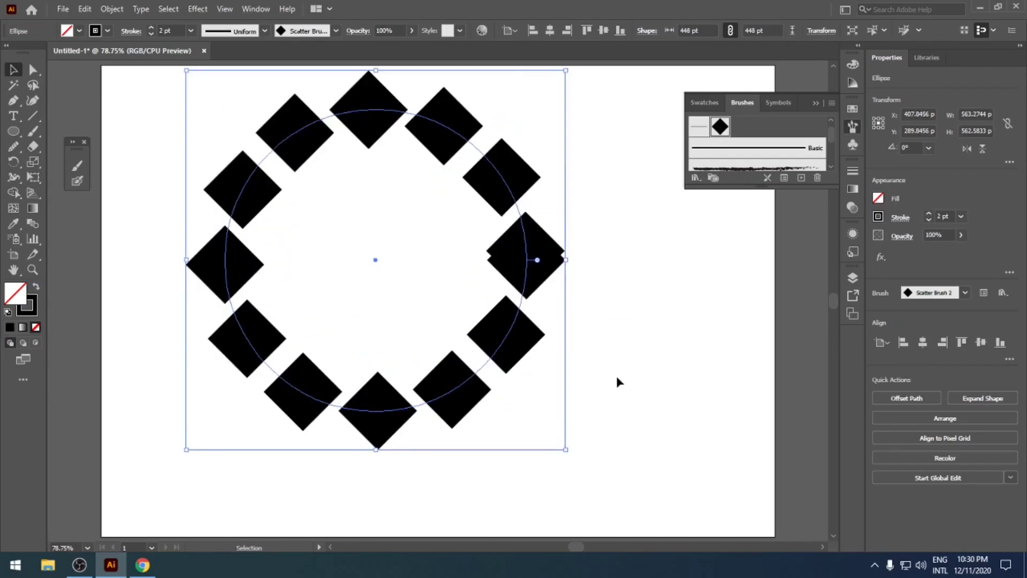
{"action": "left_click", "coordinate": [617, 318]}
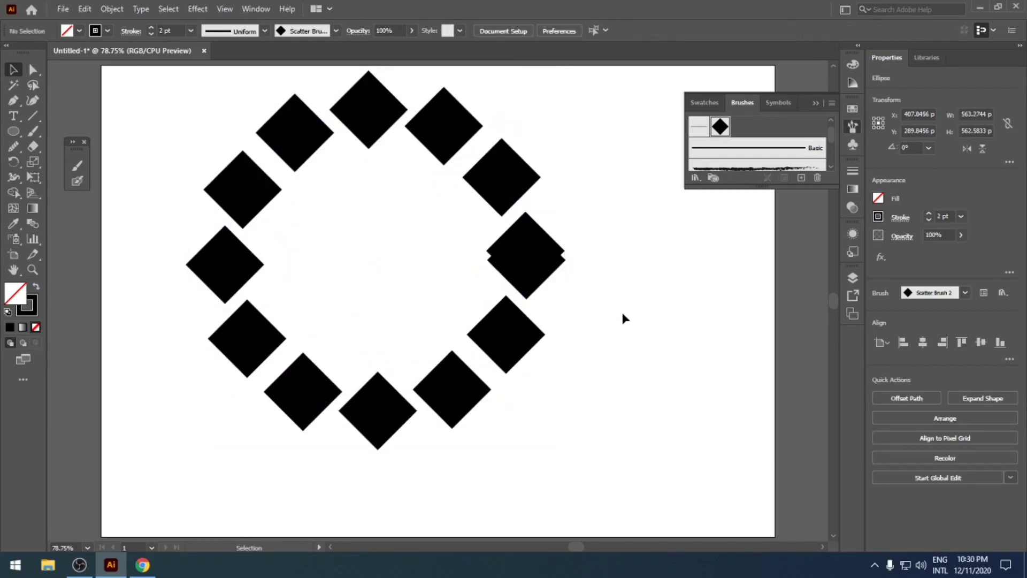
Step: Open the diamond scatter brush's options with the circle selected, look over the size variation choices, and set the fixed size to 63%
{"action": "left_click", "coordinate": [563, 265]}
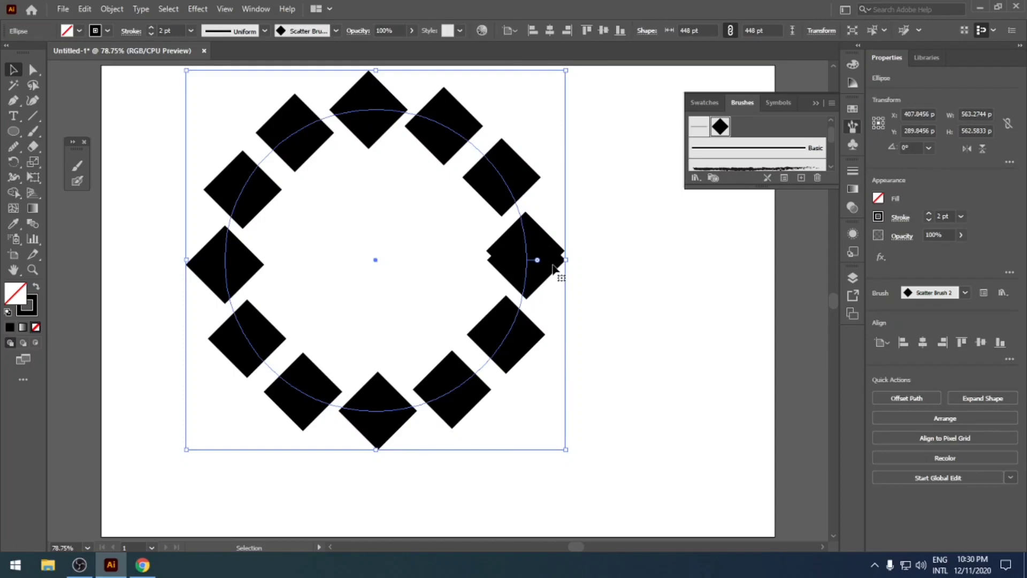
{"action": "double_click", "coordinate": [724, 130]}
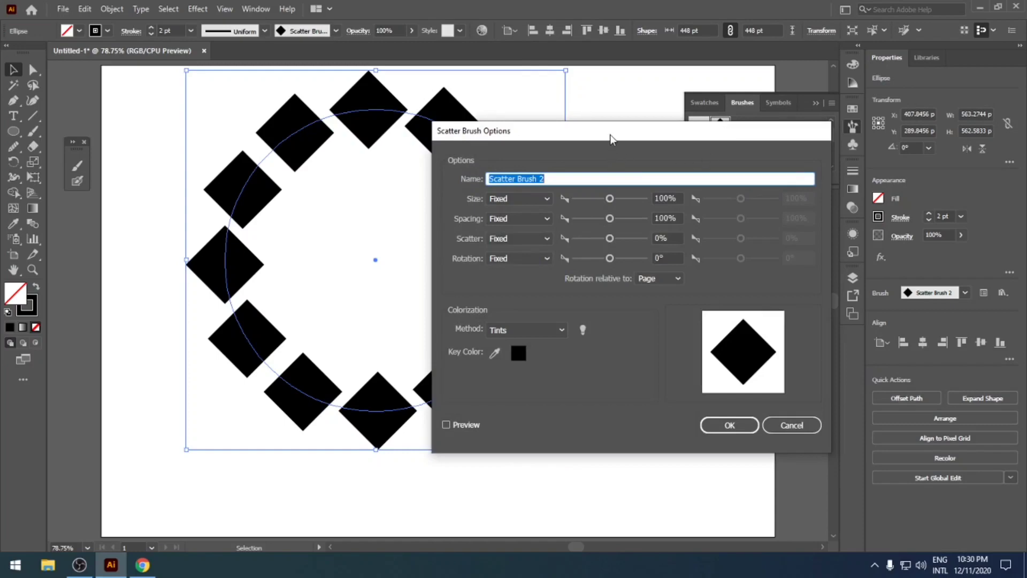
{"action": "left_click_drag", "start_coordinate": [611, 139], "coordinate": [770, 133]}
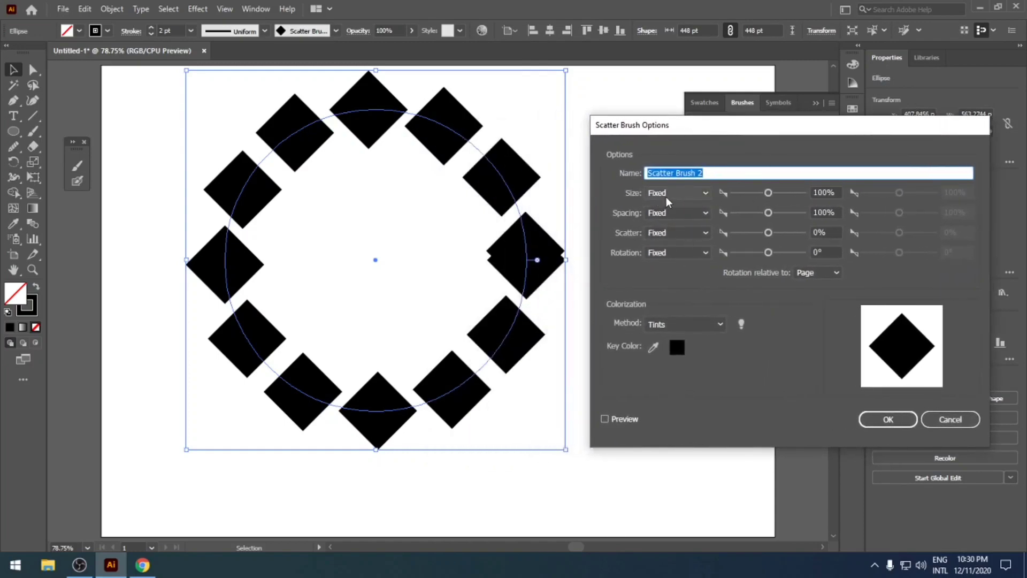
{"action": "left_click", "coordinate": [680, 193]}
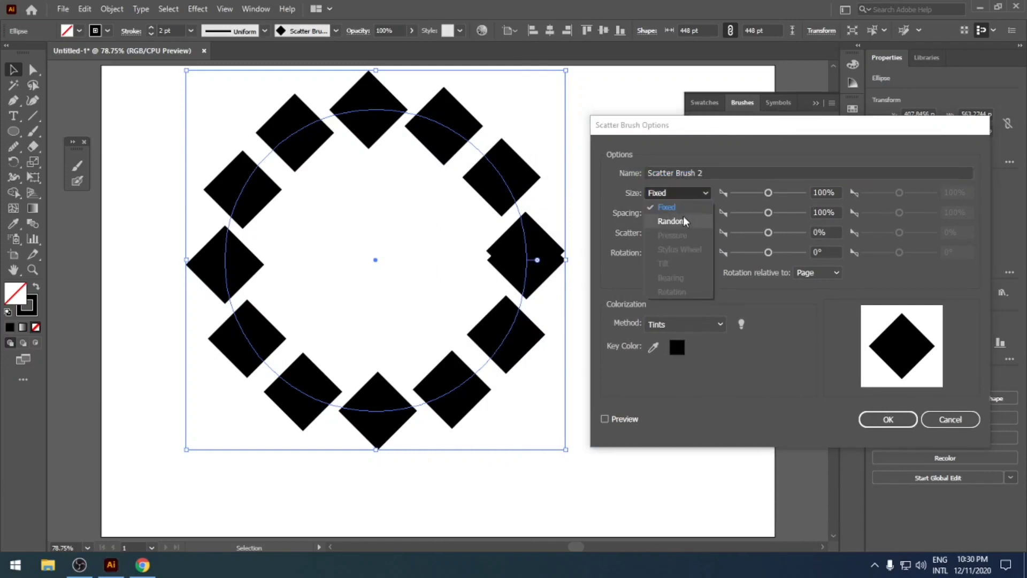
{"action": "left_click", "coordinate": [685, 194]}
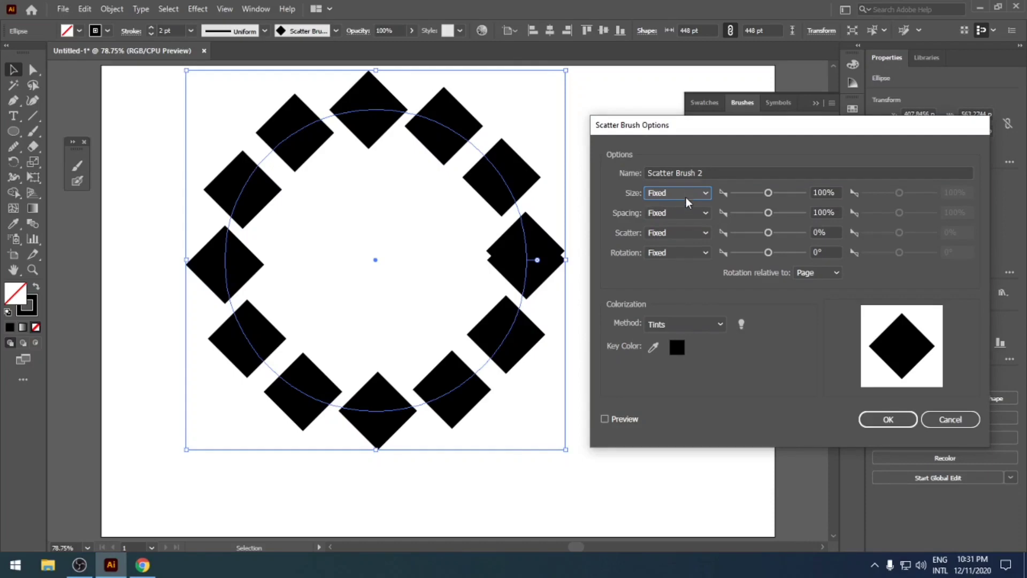
{"action": "left_click_drag", "start_coordinate": [769, 194], "coordinate": [755, 202]}
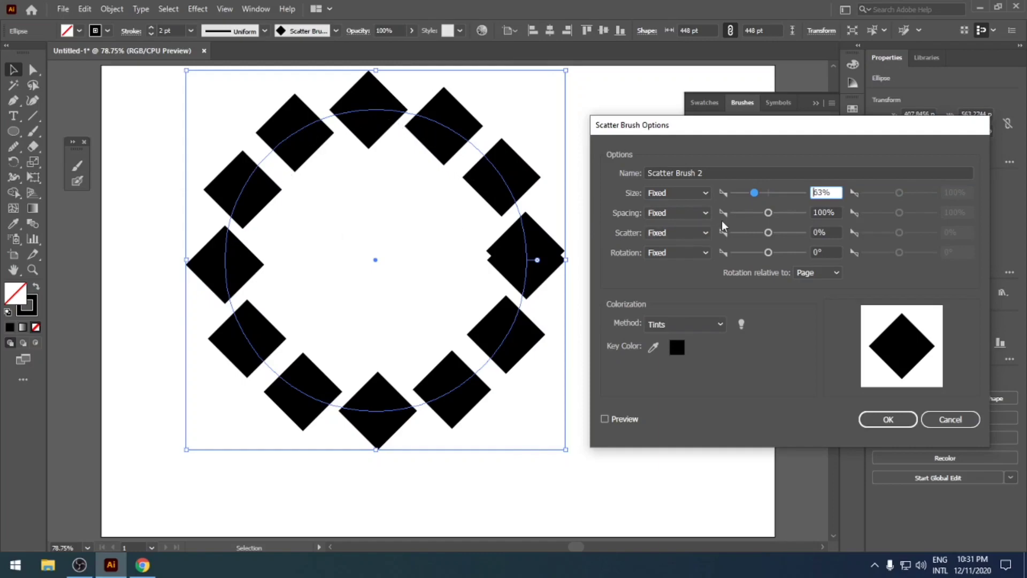
Step: Turn on the preview and adjust the diamond scatter brush to a fixed 35% size and 45% spacing
{"action": "left_click", "coordinate": [689, 215]}
{"action": "left_click", "coordinate": [688, 217]}
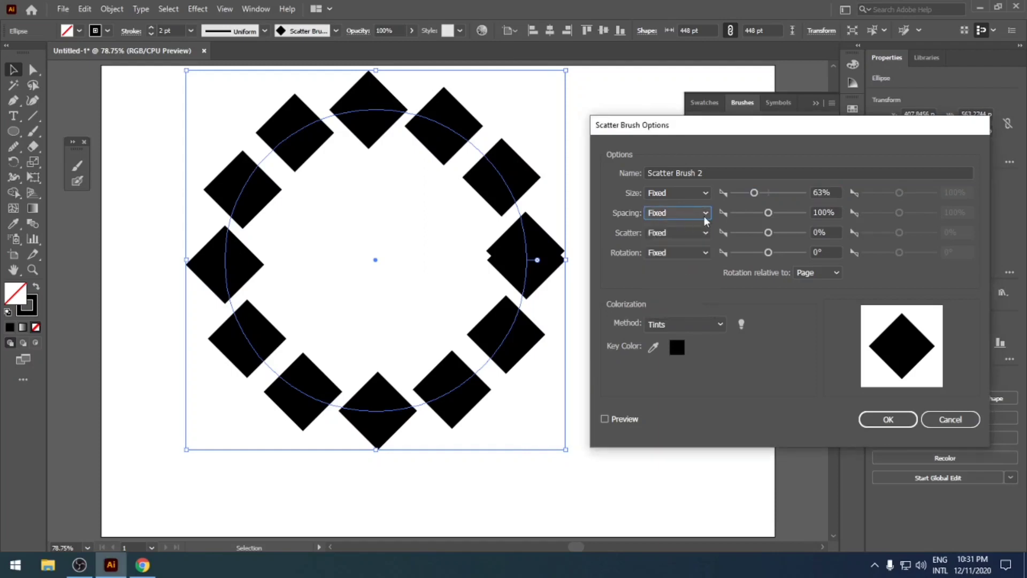
{"action": "left_click_drag", "start_coordinate": [767, 216], "coordinate": [761, 217]}
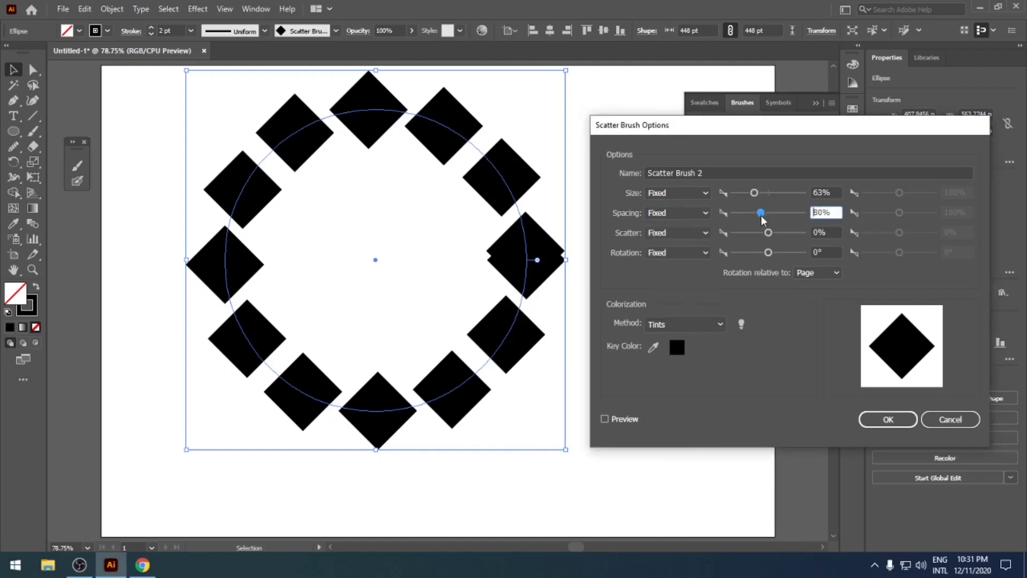
{"action": "left_click", "coordinate": [614, 421]}
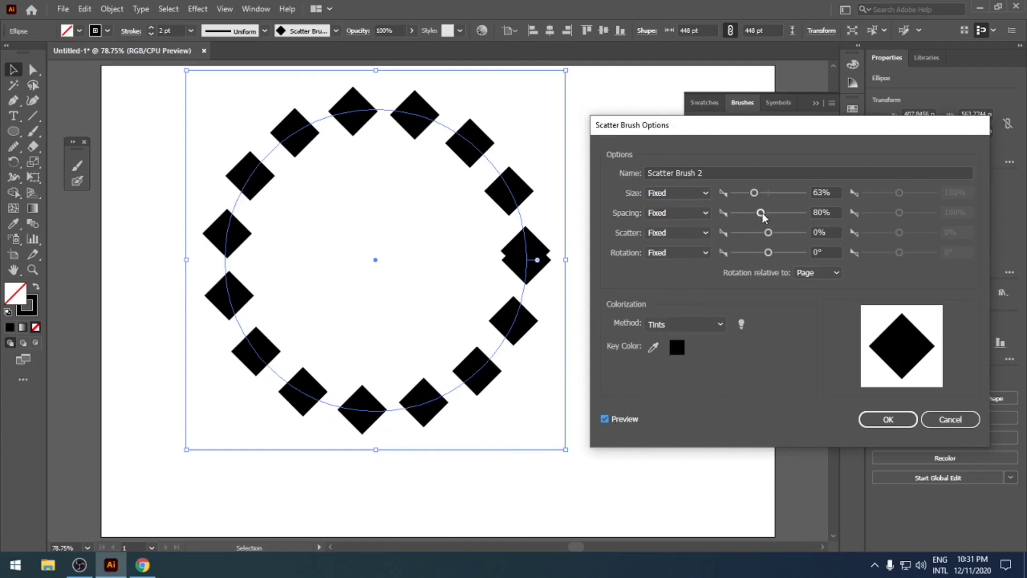
{"action": "mouse_move", "coordinate": [761, 214]}
{"action": "left_mouse_down"}
{"action": "mouse_move", "coordinate": [747, 218]}
{"action": "mouse_move", "coordinate": [782, 221]}
{"action": "mouse_move", "coordinate": [772, 226]}
{"action": "left_mouse_up"}
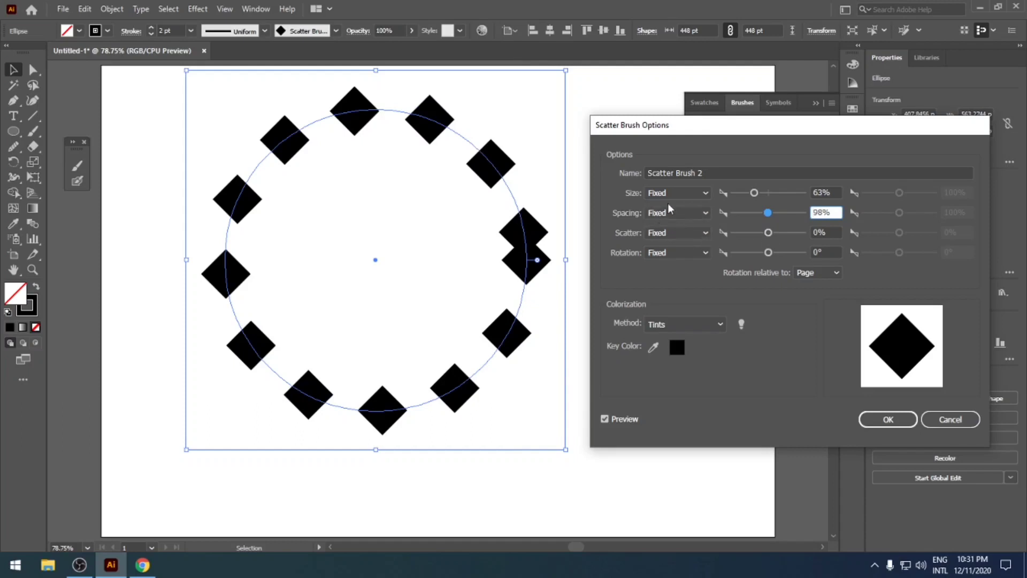
{"action": "left_click_drag", "start_coordinate": [755, 193], "coordinate": [752, 221]}
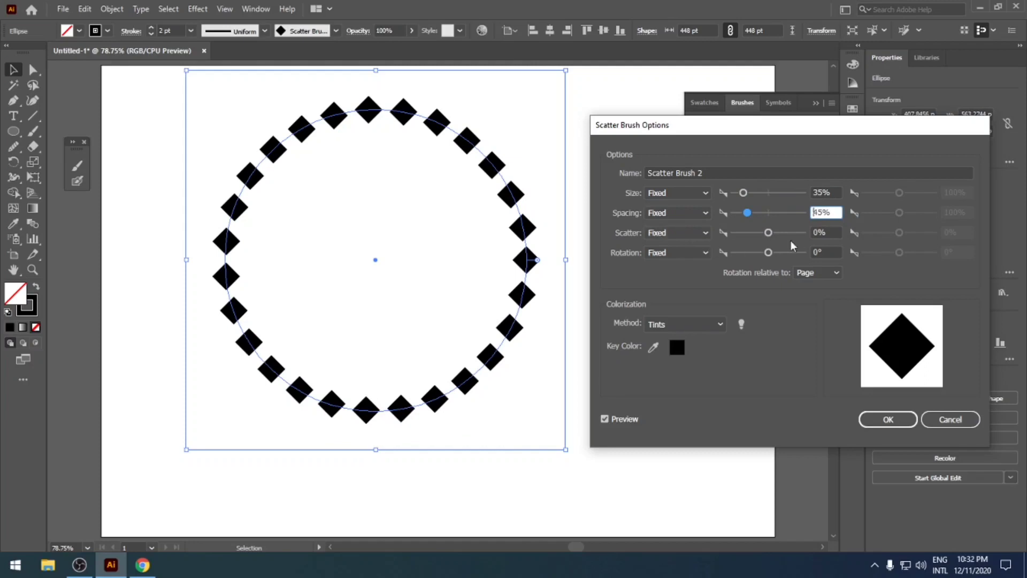
Step: Set the diamond scatter brush's scatter to a fixed 56% and look over the scatter variation choices
{"action": "left_click_drag", "start_coordinate": [770, 233], "coordinate": [763, 236]}
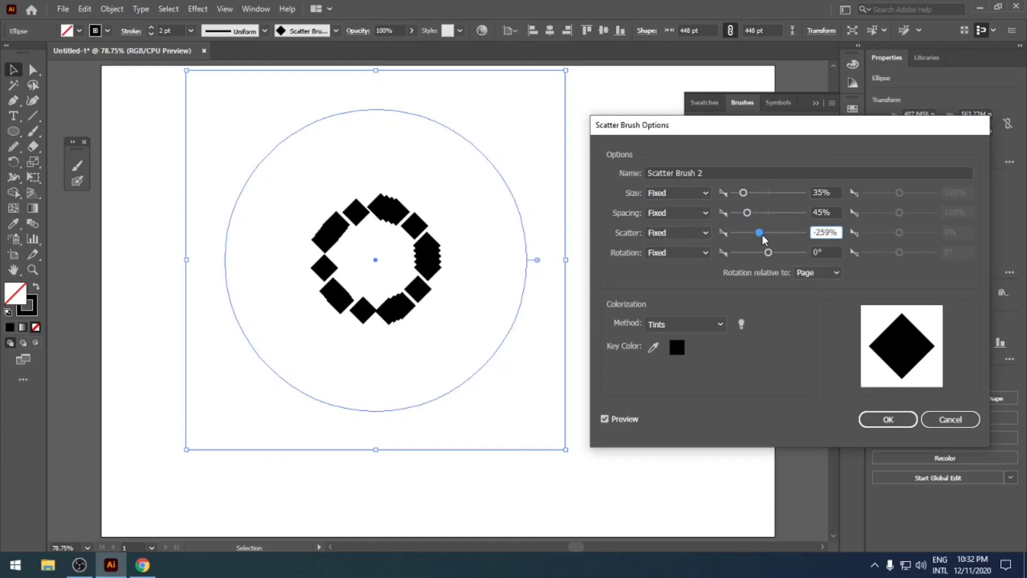
{"action": "left_click_drag", "start_coordinate": [766, 237], "coordinate": [776, 239]}
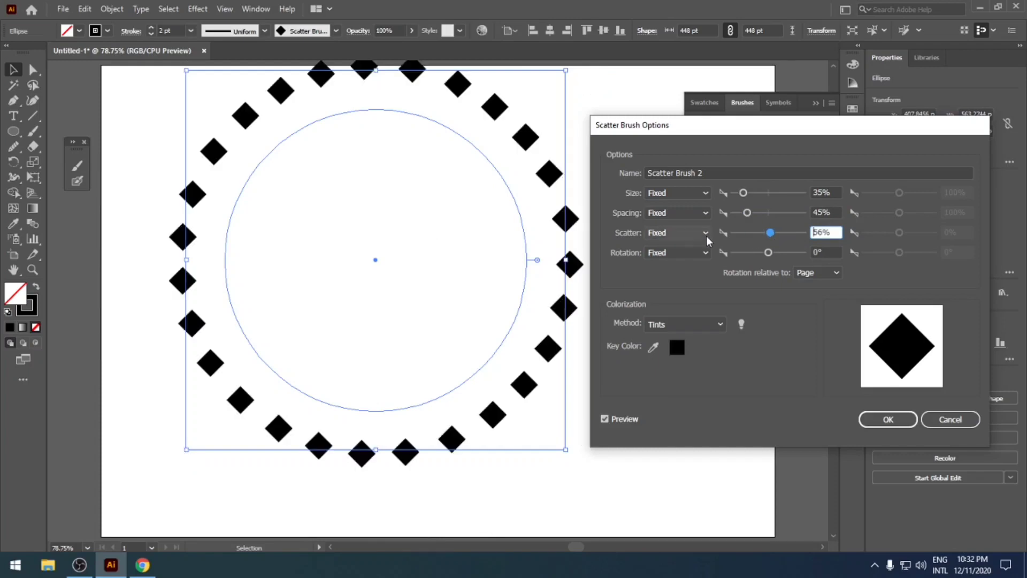
{"action": "left_click", "coordinate": [705, 234]}
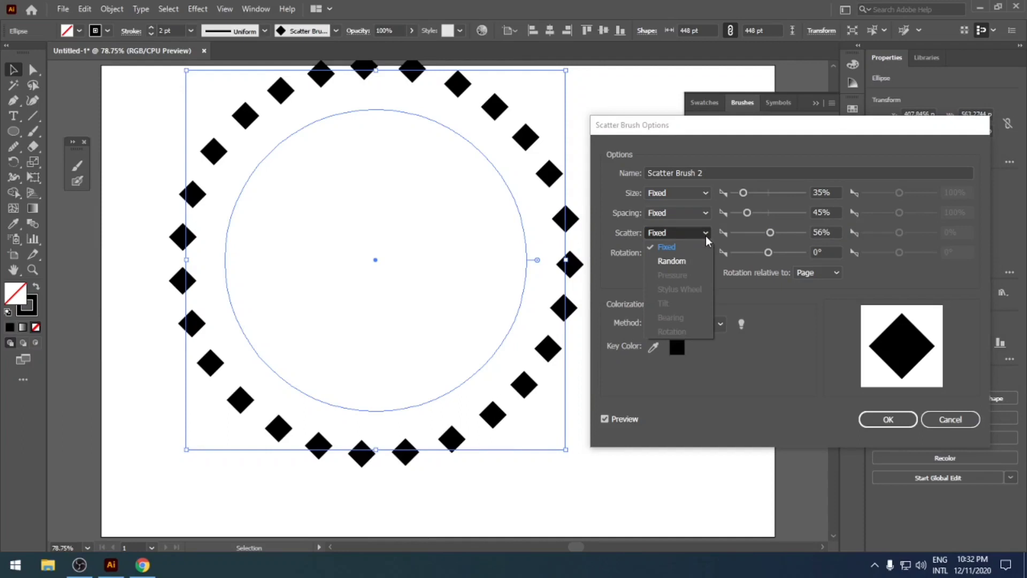
{"action": "left_click", "coordinate": [706, 236]}
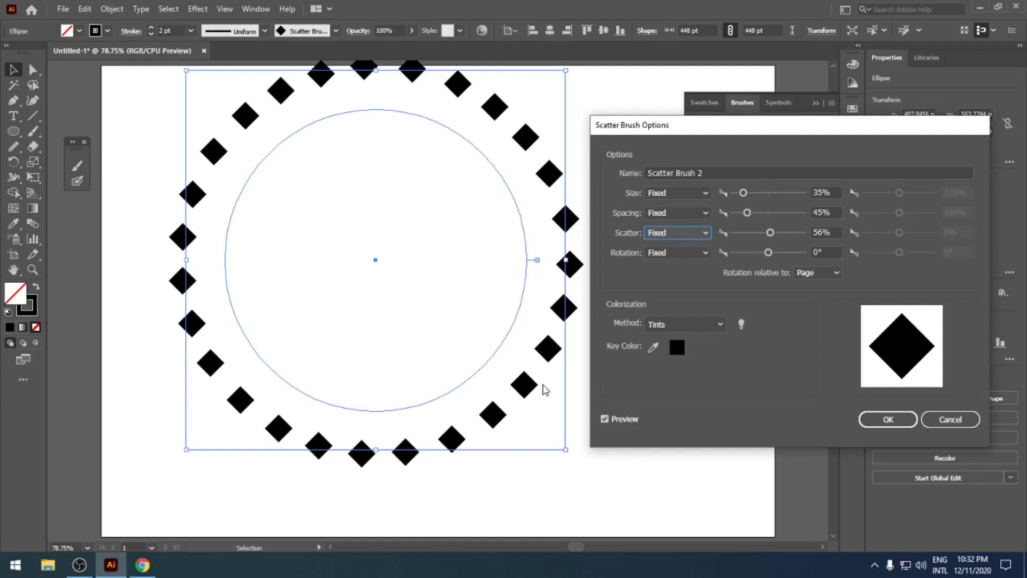
Step: Set the diamond scatter brush's rotation to -13°, trying Random variation before returning it to Fixed
{"action": "left_click", "coordinate": [769, 252]}
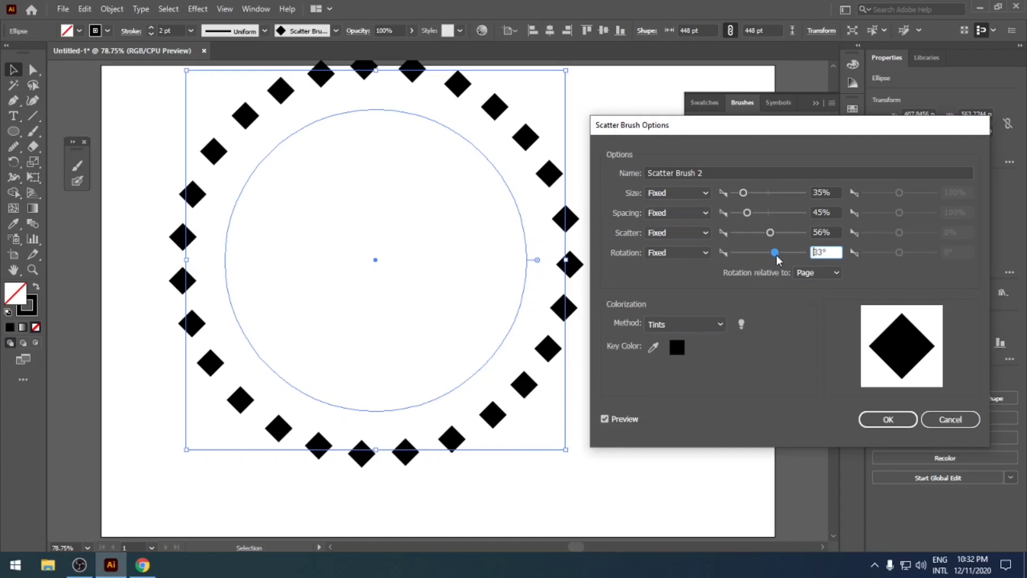
{"action": "left_click_drag", "start_coordinate": [776, 255], "coordinate": [765, 262]}
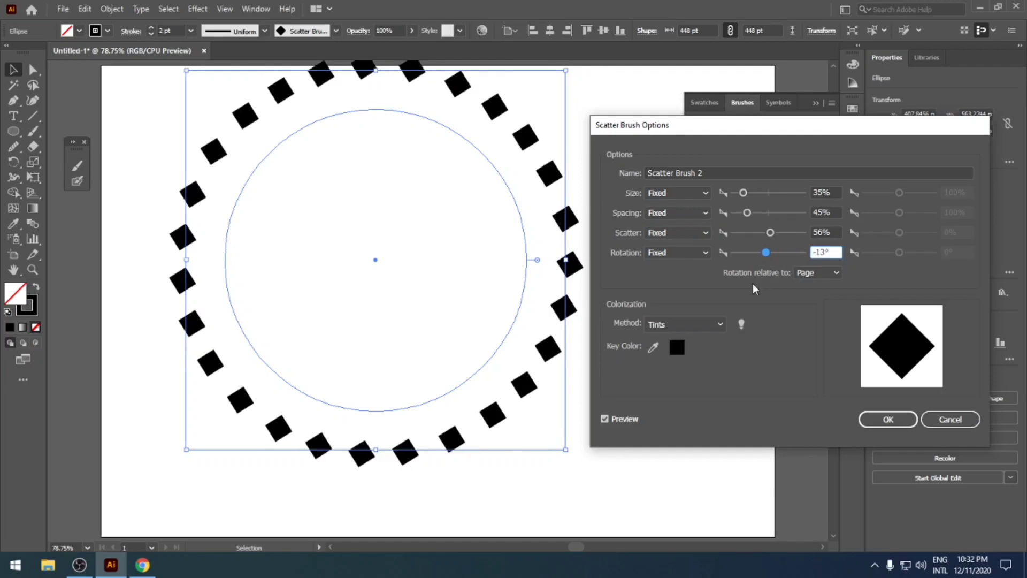
{"action": "left_click", "coordinate": [695, 251]}
{"action": "left_click", "coordinate": [690, 279]}
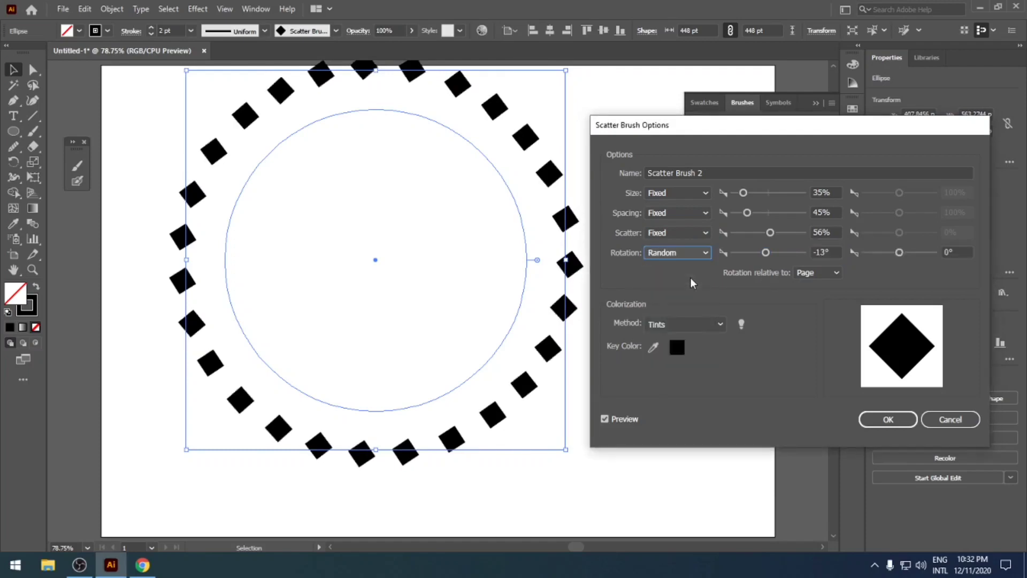
{"action": "left_click", "coordinate": [702, 252]}
{"action": "left_click", "coordinate": [690, 265]}
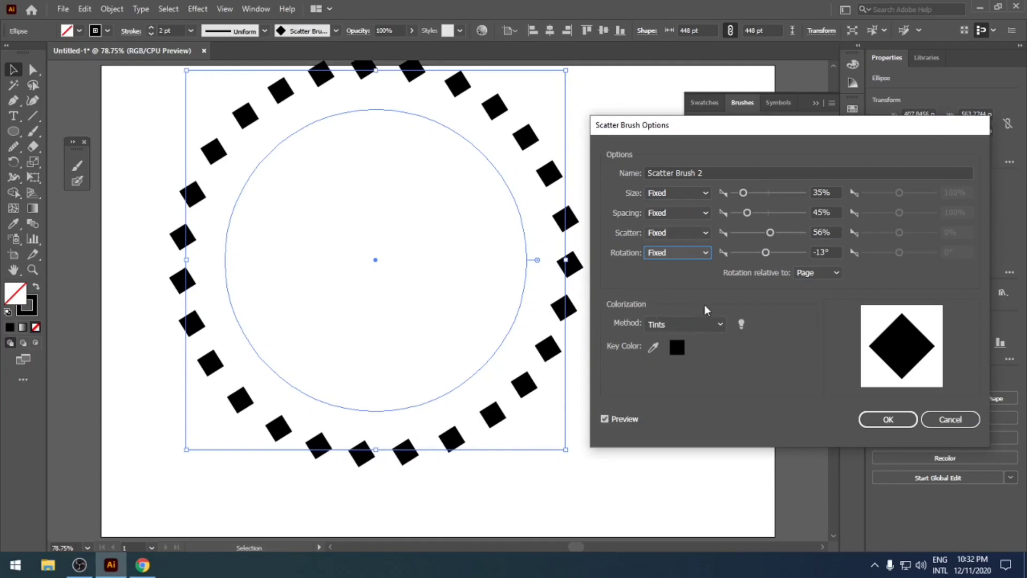
Step: Examine the brush's colorization methods, the colorization tips, and the choices for what the rotation is relative to
{"action": "left_click", "coordinate": [717, 325]}
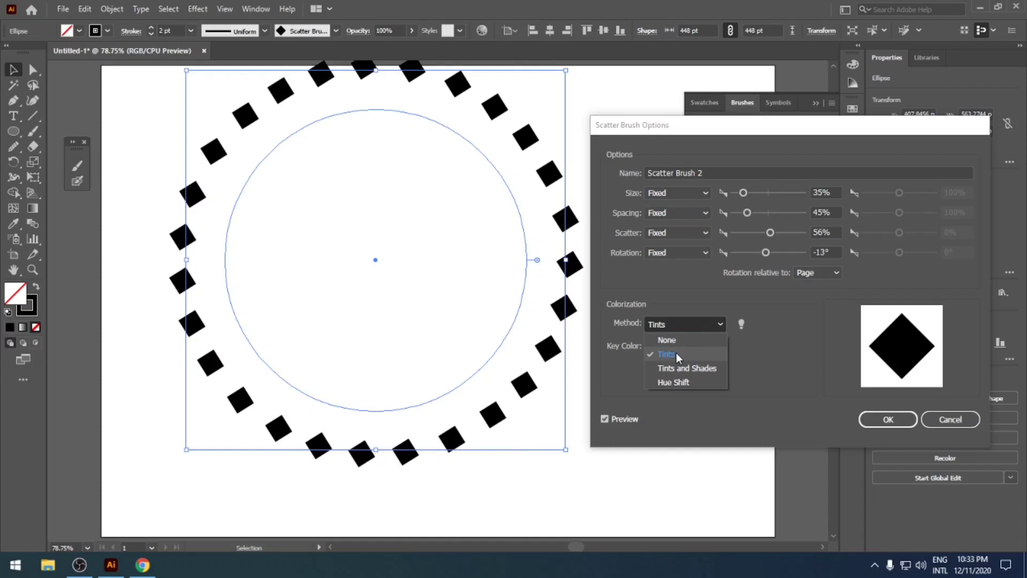
{"action": "left_click", "coordinate": [677, 355]}
{"action": "left_click", "coordinate": [741, 324]}
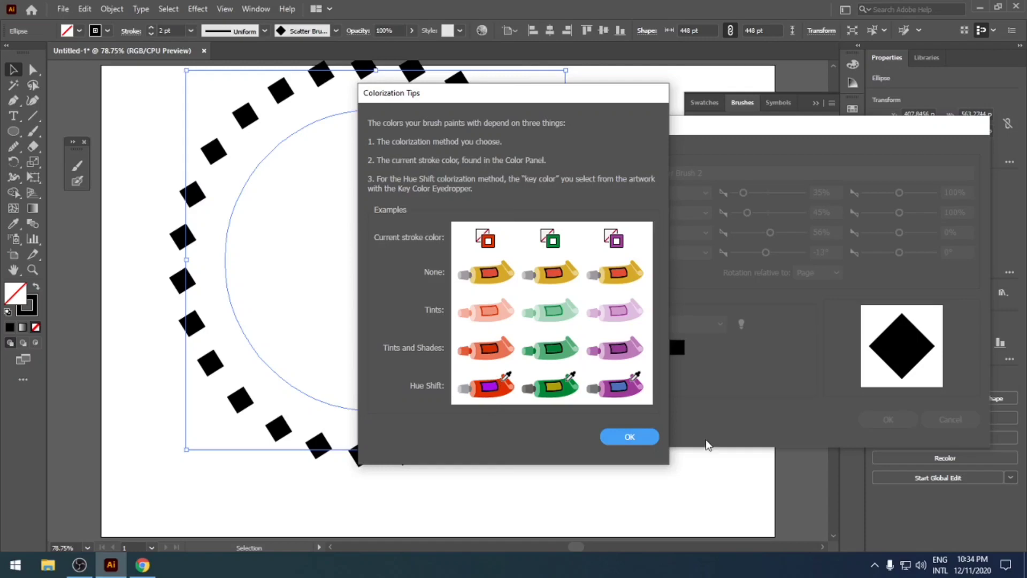
{"action": "left_click", "coordinate": [636, 440]}
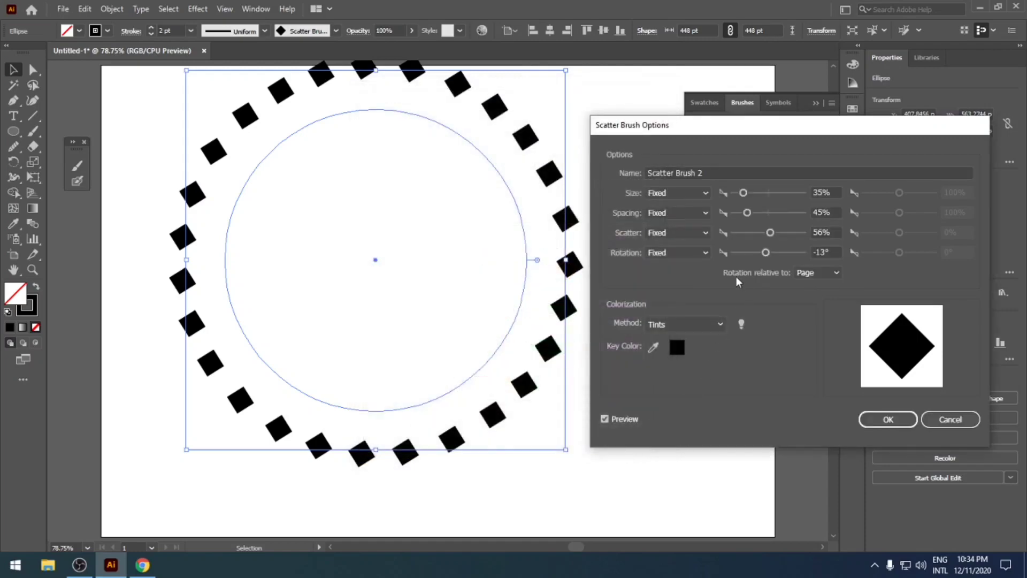
{"action": "left_click", "coordinate": [835, 278]}
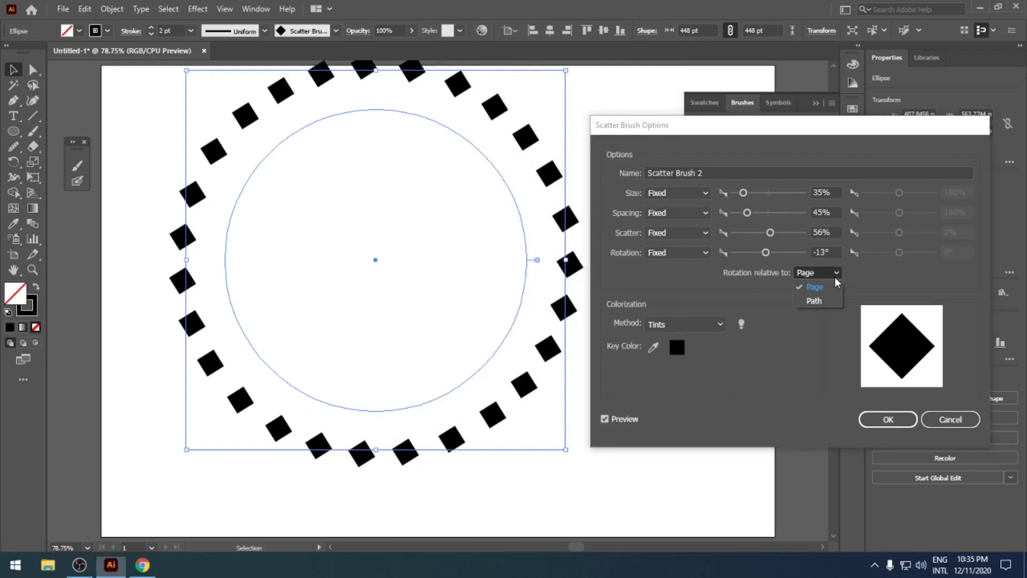
{"action": "left_click", "coordinate": [836, 278]}
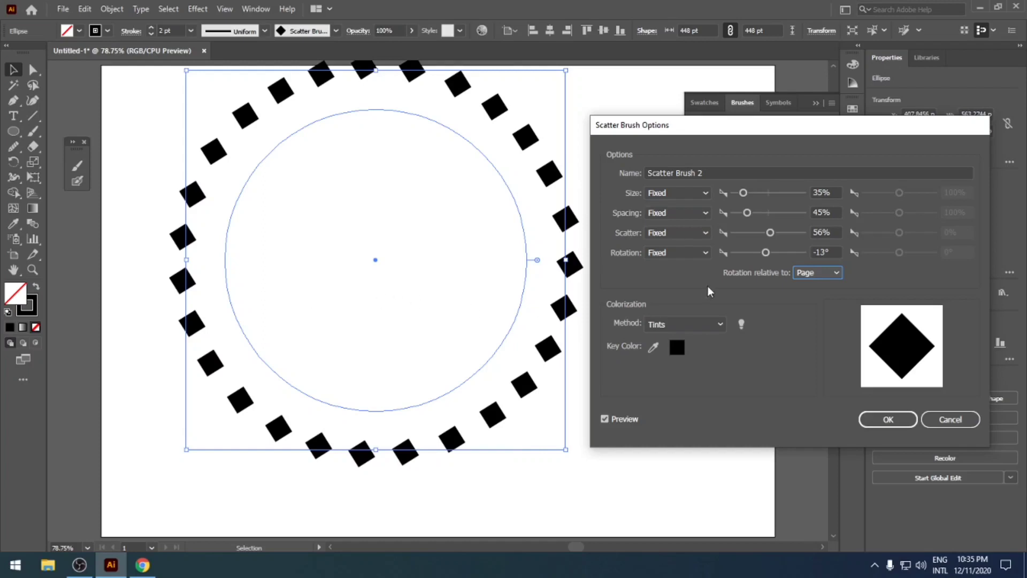
Step: Make the diamond scatter brush rotate relative to Path and apply the change to the existing strokes
{"action": "left_click", "coordinate": [807, 273]}
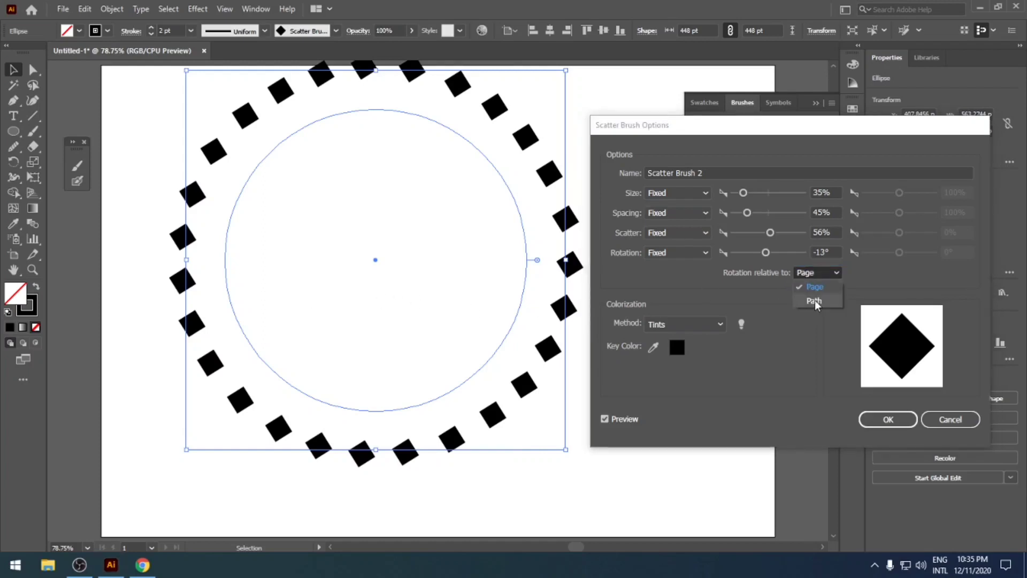
{"action": "left_click", "coordinate": [814, 301]}
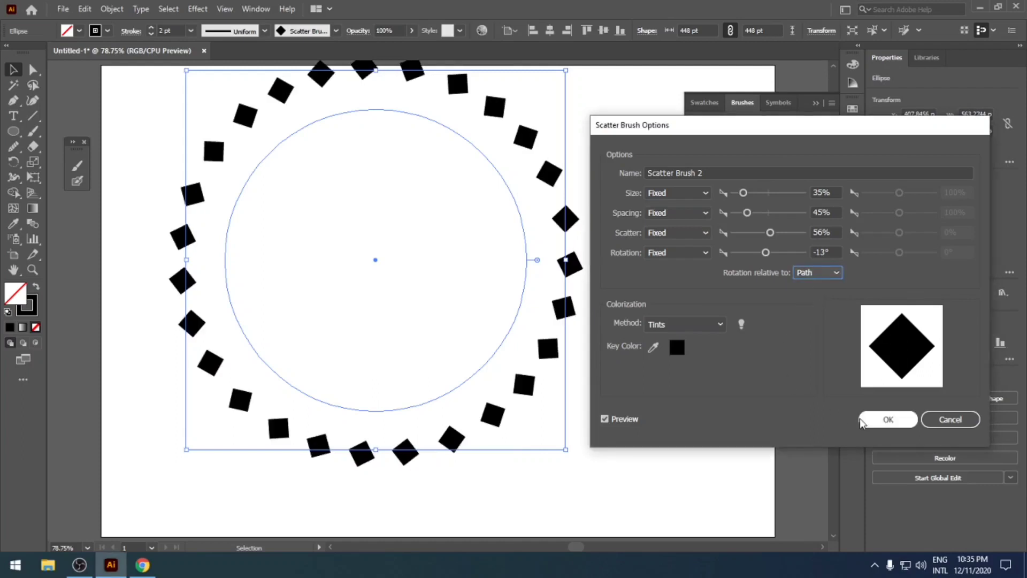
{"action": "left_click", "coordinate": [887, 420]}
{"action": "left_click", "coordinate": [501, 299]}
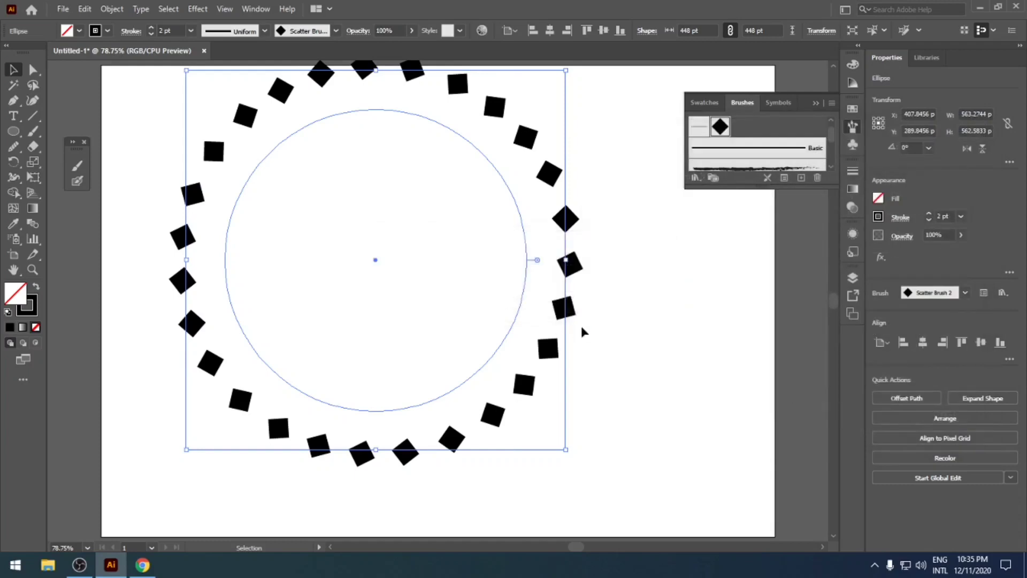
{"action": "left_click", "coordinate": [606, 330]}
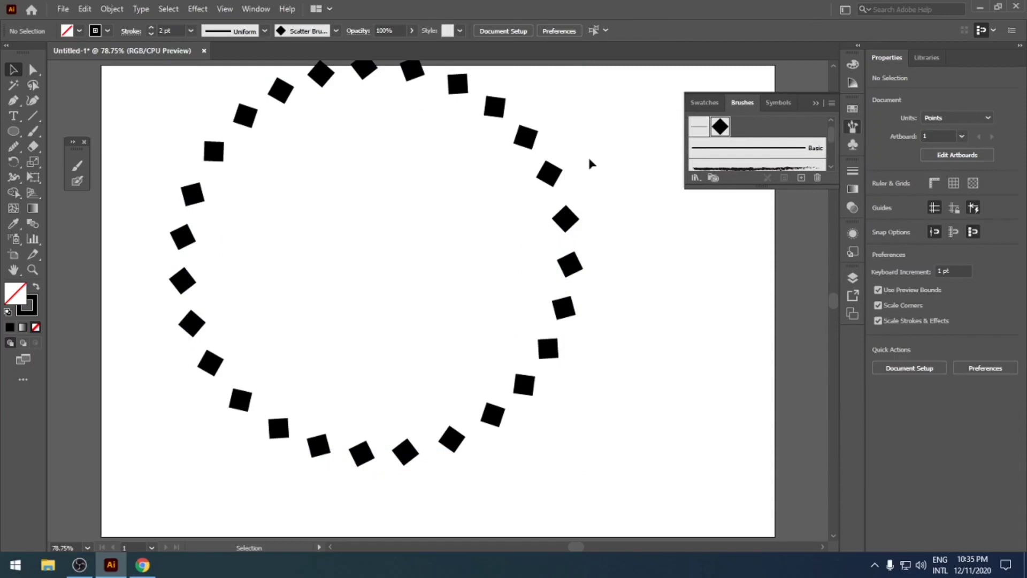
Step: Delete the diamond ring from the artboard and remove its scatter brush from the document's brushes
{"action": "left_click", "coordinate": [564, 215]}
{"action": "key", "text": "Delete"}
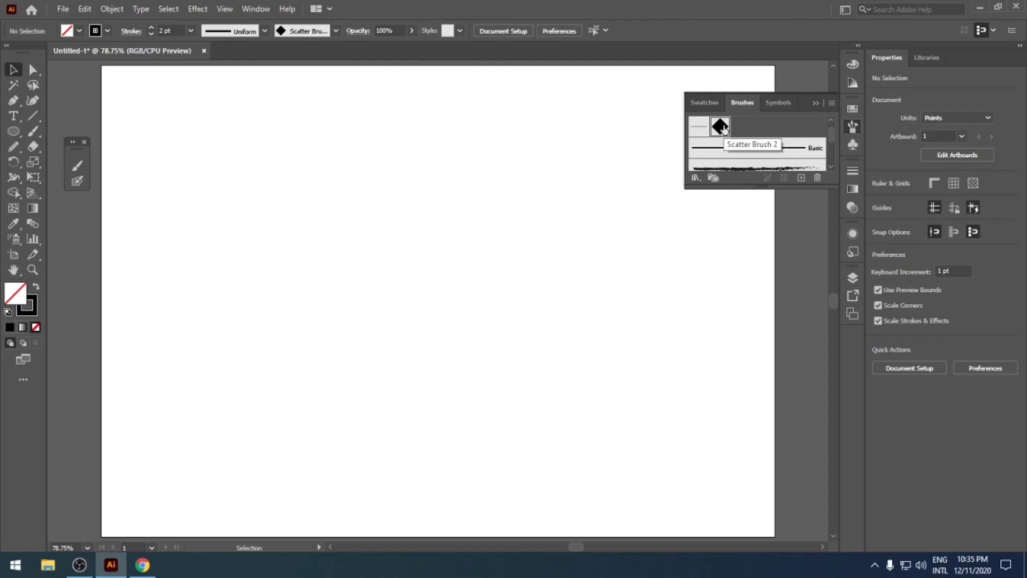
{"action": "left_click_drag", "start_coordinate": [723, 129], "coordinate": [815, 177]}
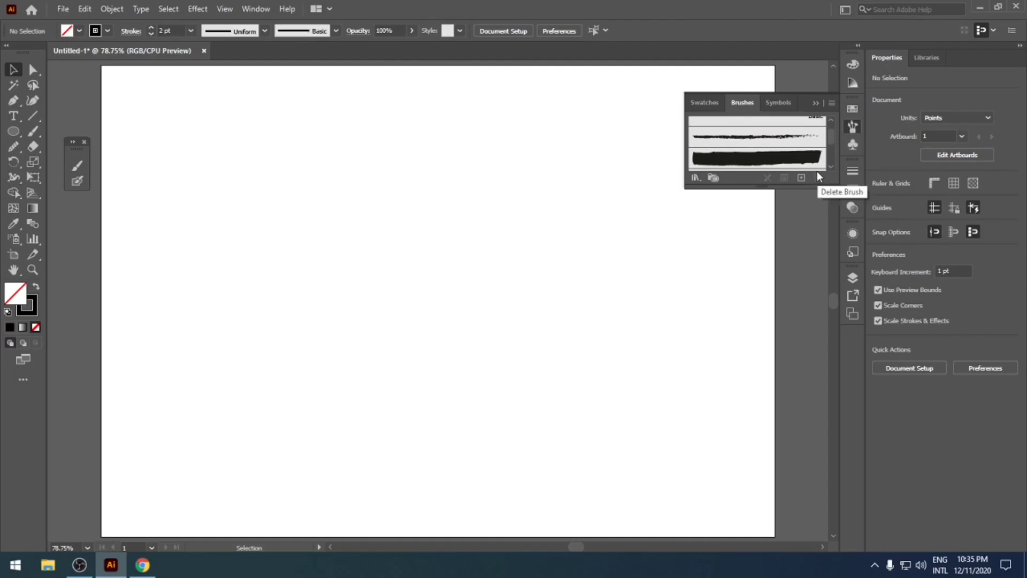
Step: Remove the thin-line scatter brush and the Cg1 brush from the document's brushes
{"action": "scroll", "coordinate": [775, 122], "scroll_direction": "up", "scroll_amount": 8}
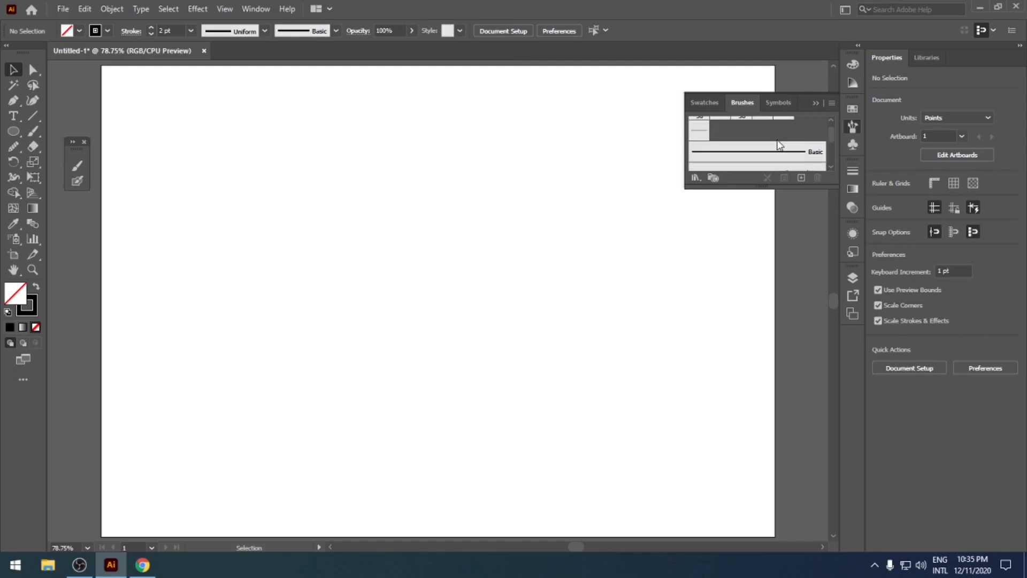
{"action": "mouse_move", "coordinate": [699, 130]}
{"action": "left_mouse_down"}
{"action": "mouse_move", "coordinate": [779, 153]}
{"action": "mouse_move", "coordinate": [818, 179]}
{"action": "left_mouse_up"}
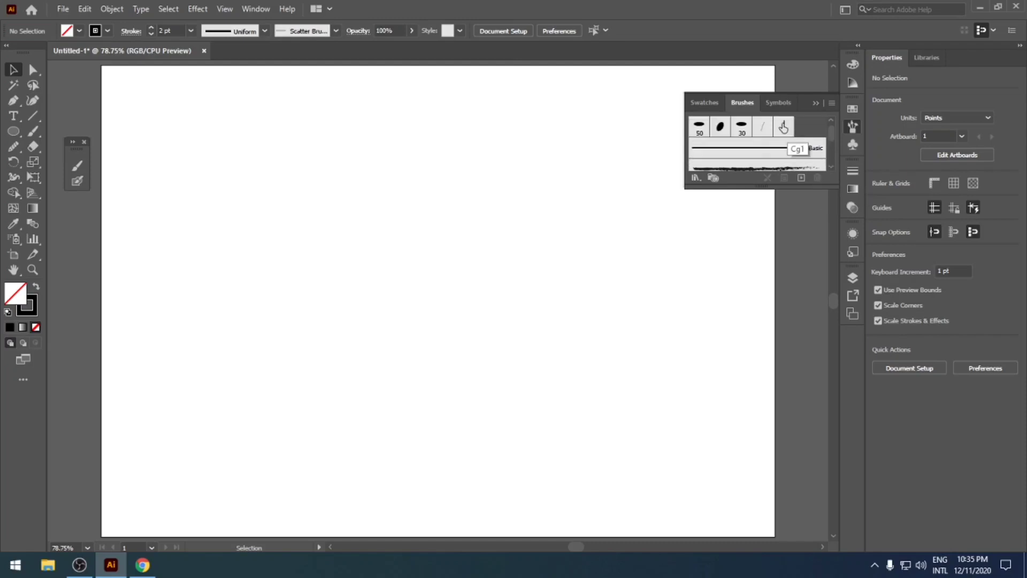
{"action": "left_click_drag", "start_coordinate": [783, 127], "coordinate": [817, 177]}
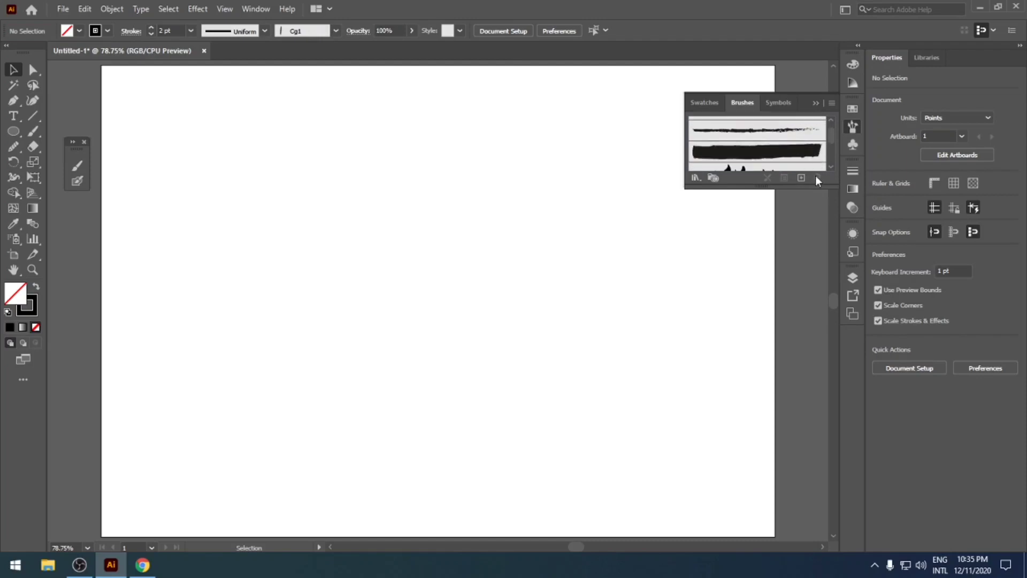
{"action": "scroll", "coordinate": [806, 160], "scroll_direction": "up", "scroll_amount": 3}
{"action": "scroll", "coordinate": [804, 161], "scroll_direction": "down", "scroll_amount": 1}
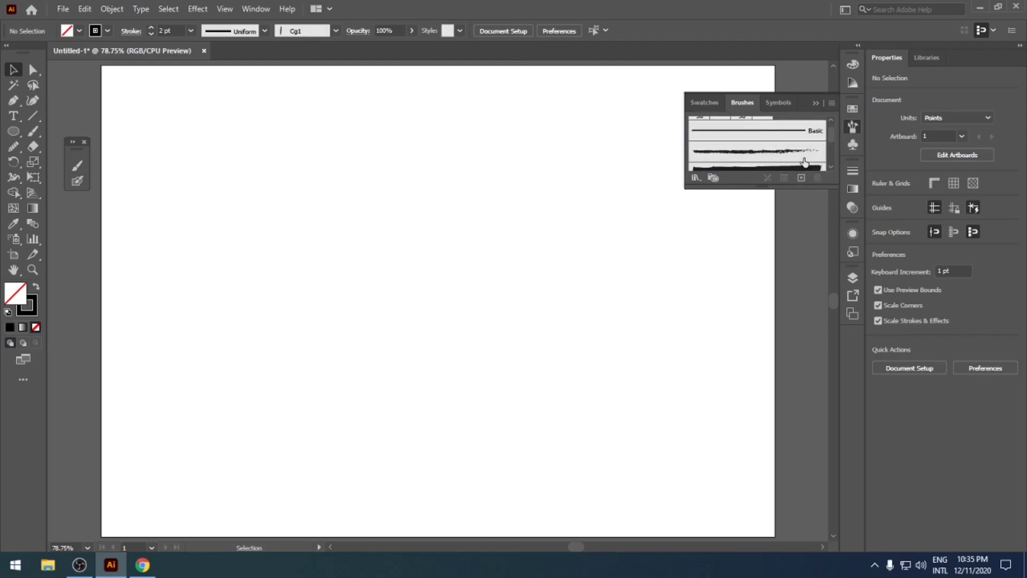
{"action": "scroll", "coordinate": [804, 162], "scroll_direction": "up", "scroll_amount": 2}
{"action": "scroll", "coordinate": [804, 161], "scroll_direction": "down", "scroll_amount": 2}
Step: Create a five-pointed star with radii of 33.6384 pt and 16.8192 pt in the upper part of the artboard
{"action": "left_click", "coordinate": [13, 131]}
{"action": "left_click", "coordinate": [12, 131]}
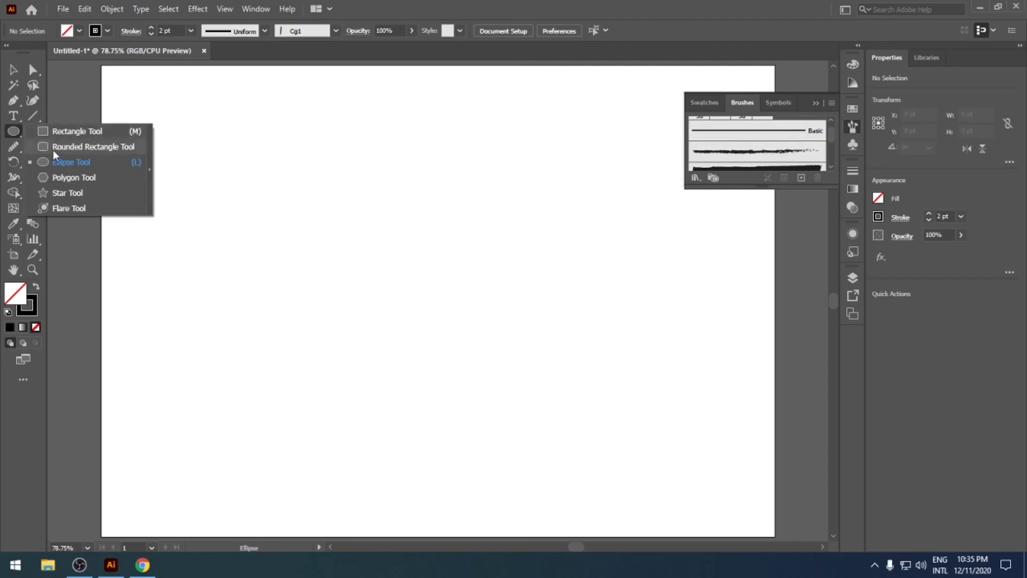
{"action": "left_click", "coordinate": [75, 189]}
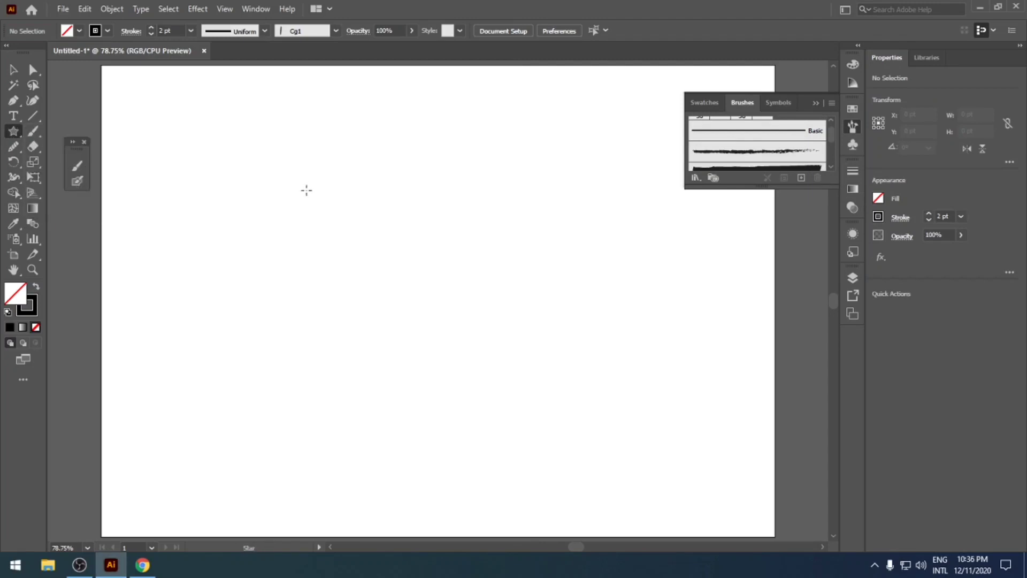
{"action": "left_click_drag", "start_coordinate": [305, 190], "coordinate": [319, 210]}
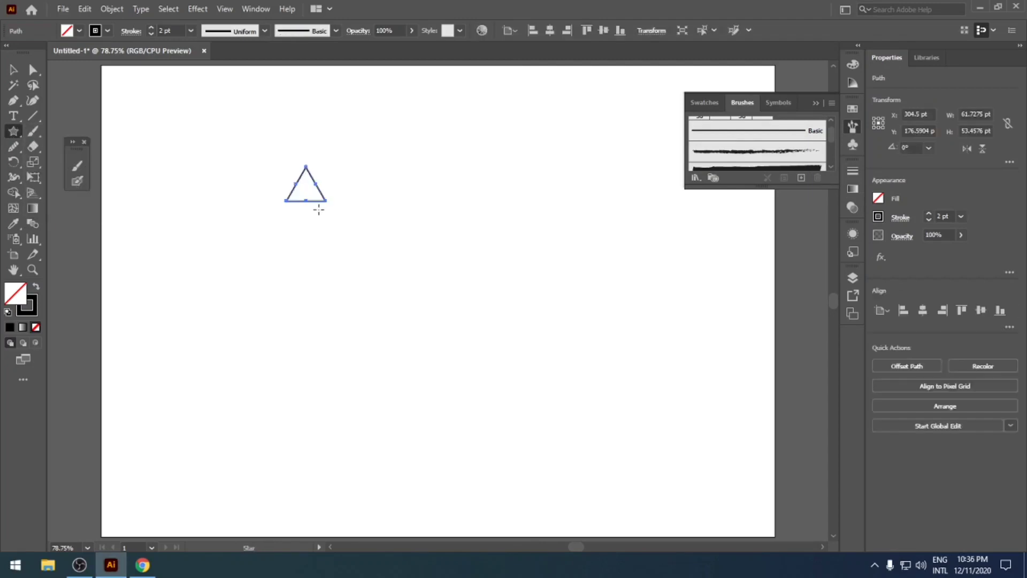
{"action": "key", "text": "Delete"}
{"action": "left_click", "coordinate": [336, 221]}
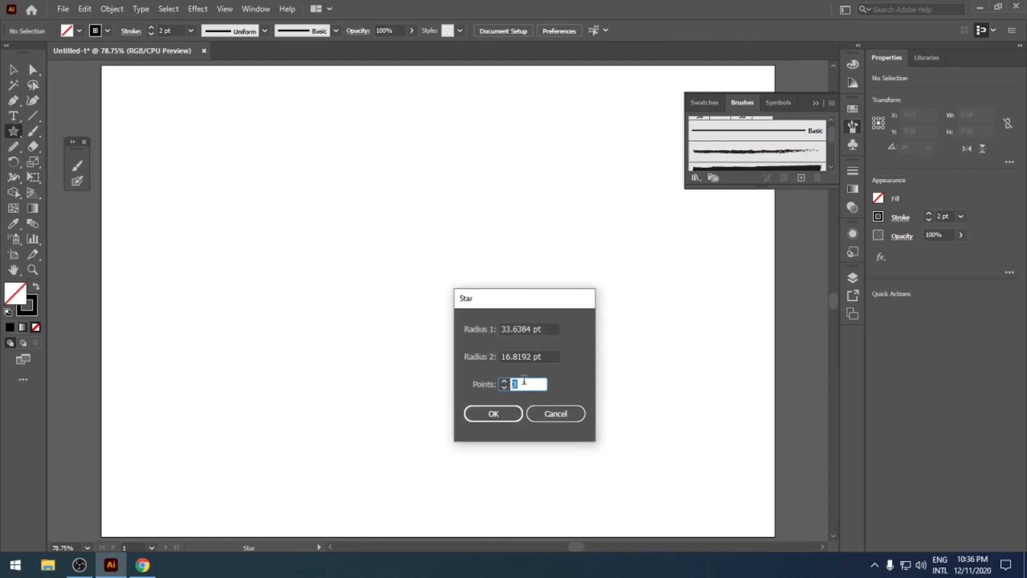
{"action": "type", "text": "5"}
{"action": "key", "text": "Return"}
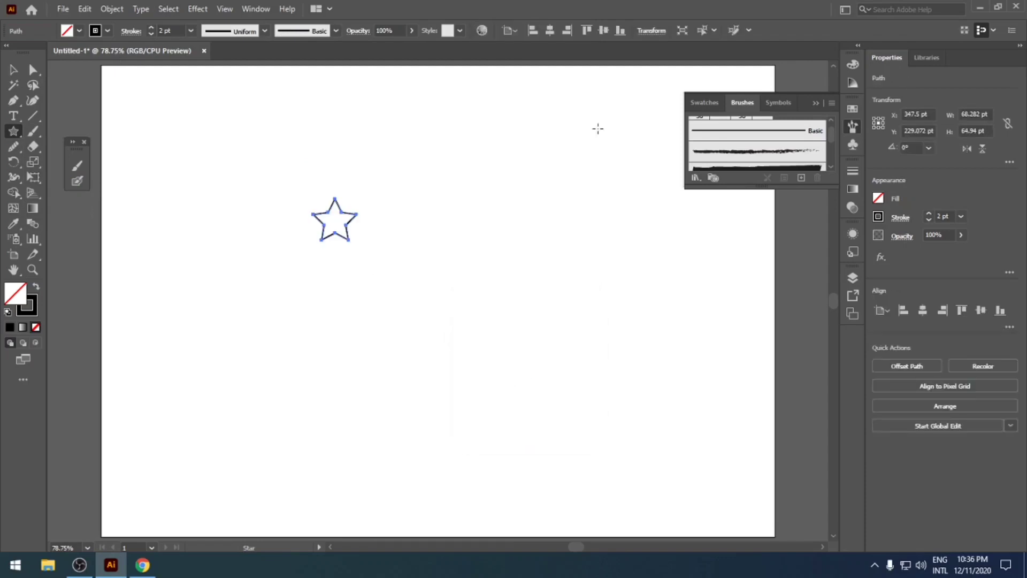
Step: Swap the star's fill and stroke to give it a solid black fill and no outline
{"action": "left_click", "coordinate": [36, 289]}
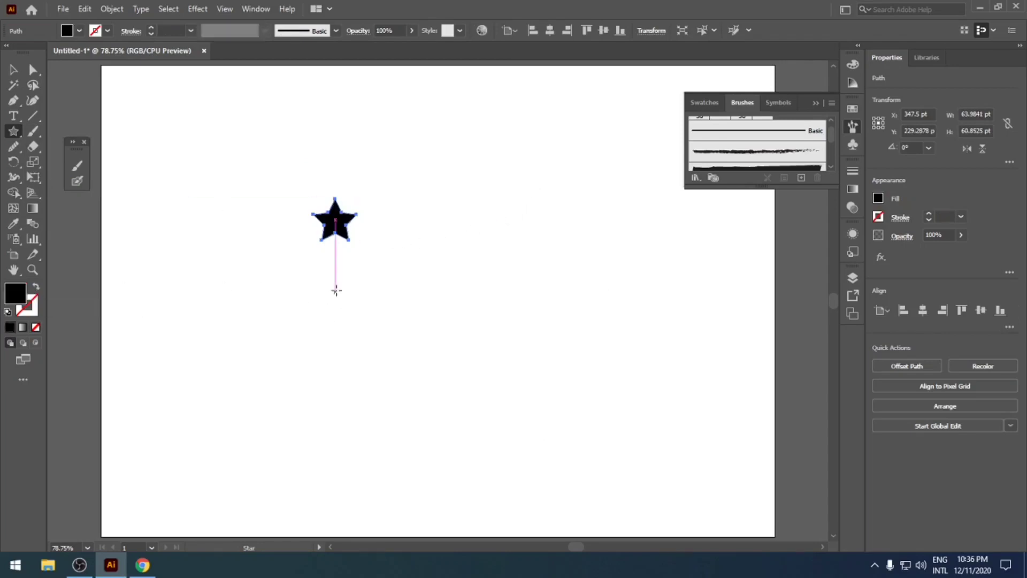
{"action": "key", "text": "v"}
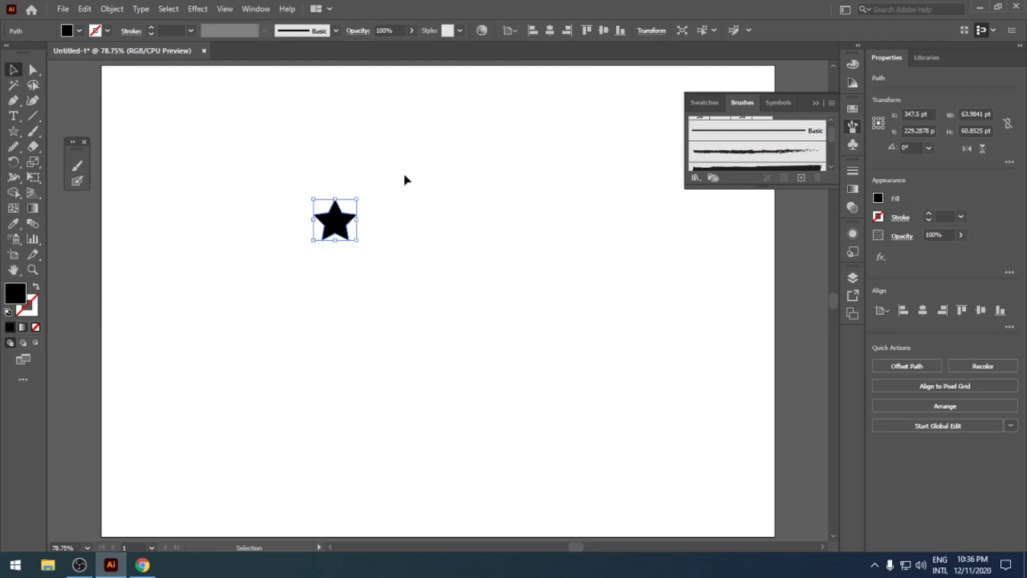
{"action": "left_click", "coordinate": [424, 218]}
Step: Make a new scatter brush from the black star, with Random size between 50% and 100%
{"action": "mouse_move", "coordinate": [347, 220]}
{"action": "left_mouse_down"}
{"action": "mouse_move", "coordinate": [683, 194]}
{"action": "mouse_move", "coordinate": [841, 150]}
{"action": "mouse_move", "coordinate": [802, 154]}
{"action": "left_mouse_up"}
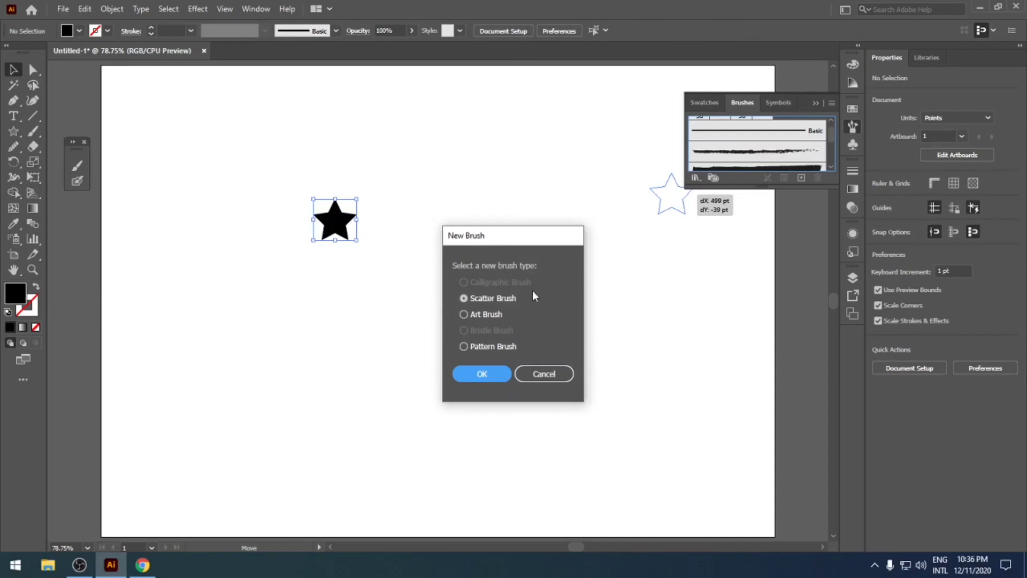
{"action": "left_click", "coordinate": [475, 373]}
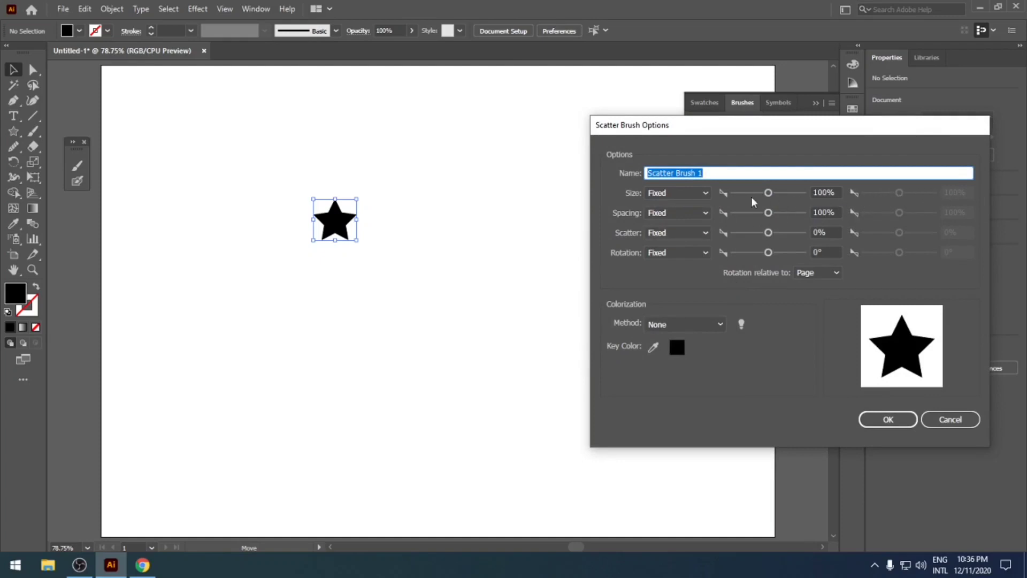
{"action": "left_click", "coordinate": [707, 194]}
{"action": "left_click", "coordinate": [687, 219]}
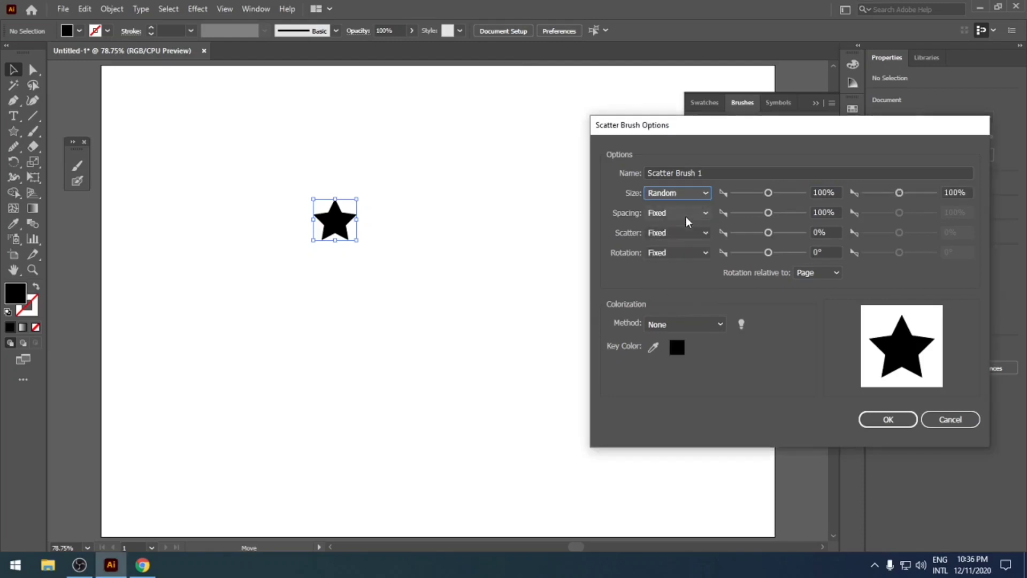
{"action": "left_click_drag", "start_coordinate": [768, 196], "coordinate": [759, 199]}
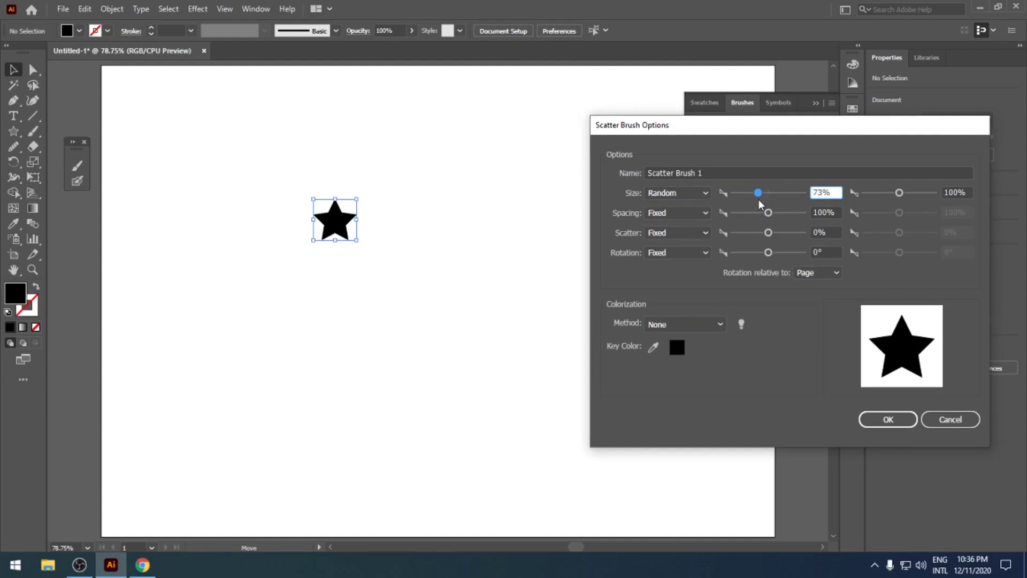
{"action": "double_click", "coordinate": [814, 193]}
{"action": "type", "text": "50"}
{"action": "left_click", "coordinate": [954, 192]}
{"action": "double_click", "coordinate": [954, 192]}
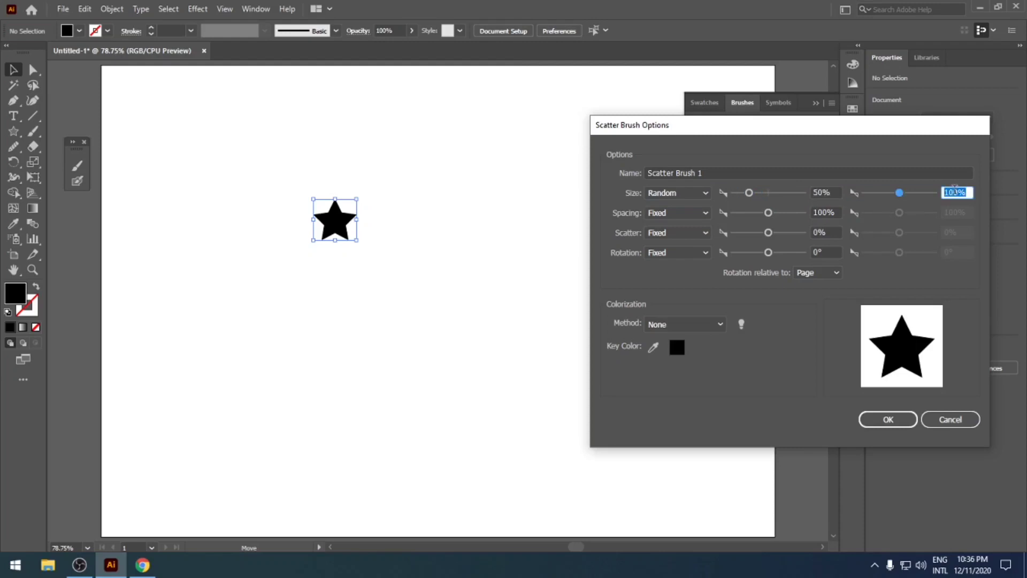
{"action": "type", "text": "100"}
{"action": "key", "text": "Return"}
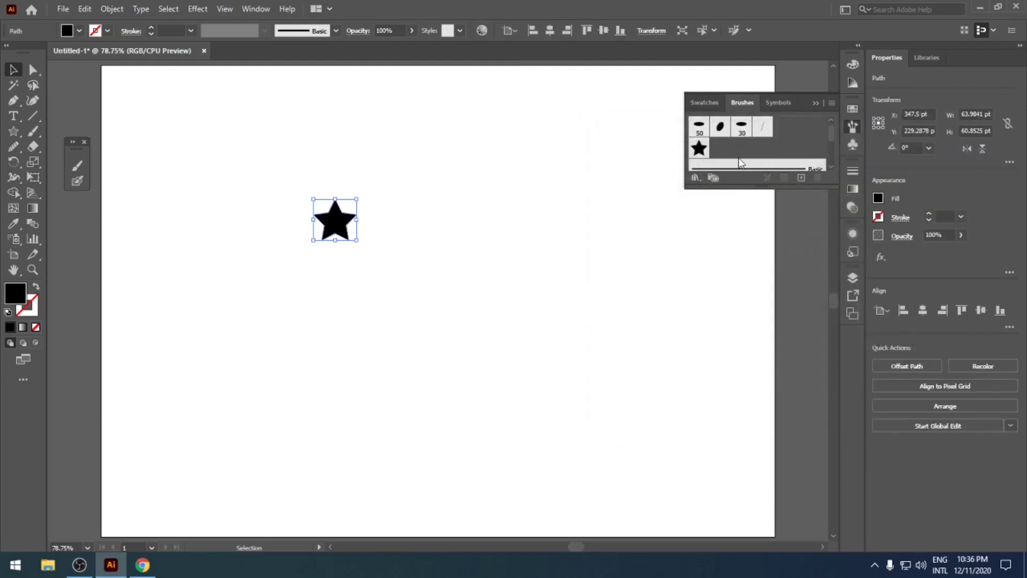
Step: Set both the spacing and the scatter of the star scatter brush to Random
{"action": "double_click", "coordinate": [698, 148]}
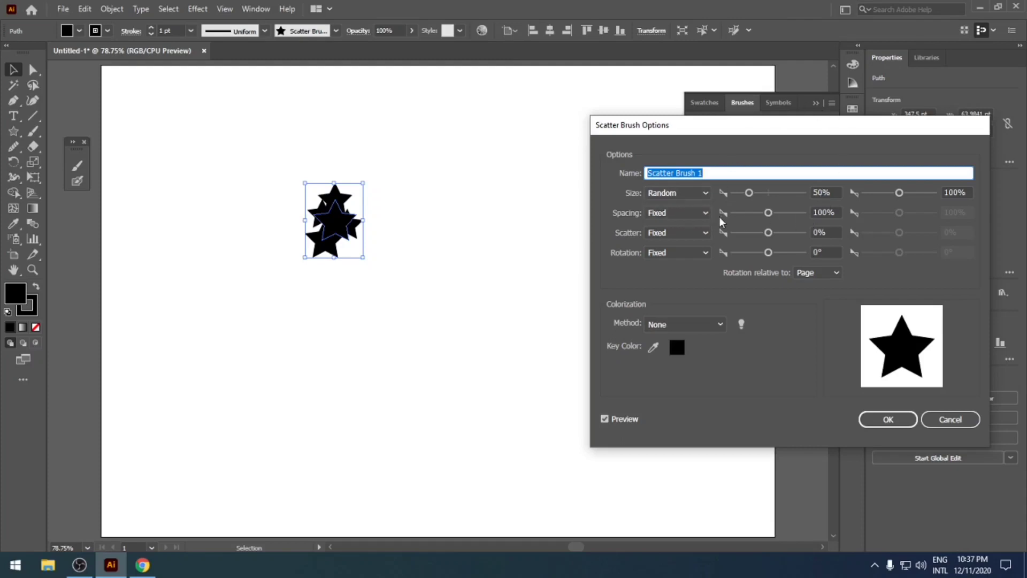
{"action": "left_click", "coordinate": [705, 213]}
{"action": "left_click", "coordinate": [684, 239]}
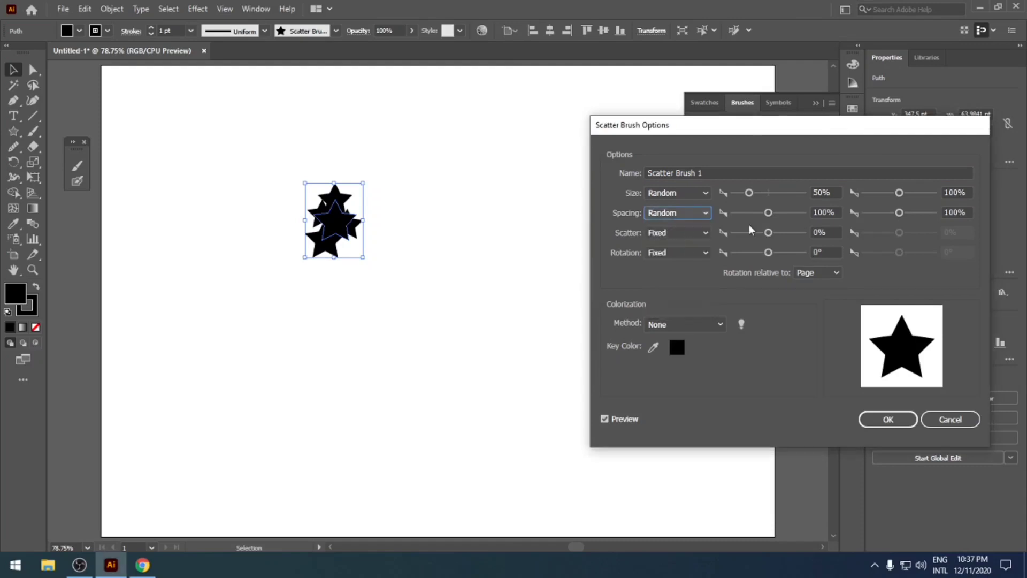
{"action": "left_click", "coordinate": [689, 215]}
{"action": "left_click", "coordinate": [682, 242]}
{"action": "left_click", "coordinate": [686, 235]}
{"action": "left_click", "coordinate": [682, 257]}
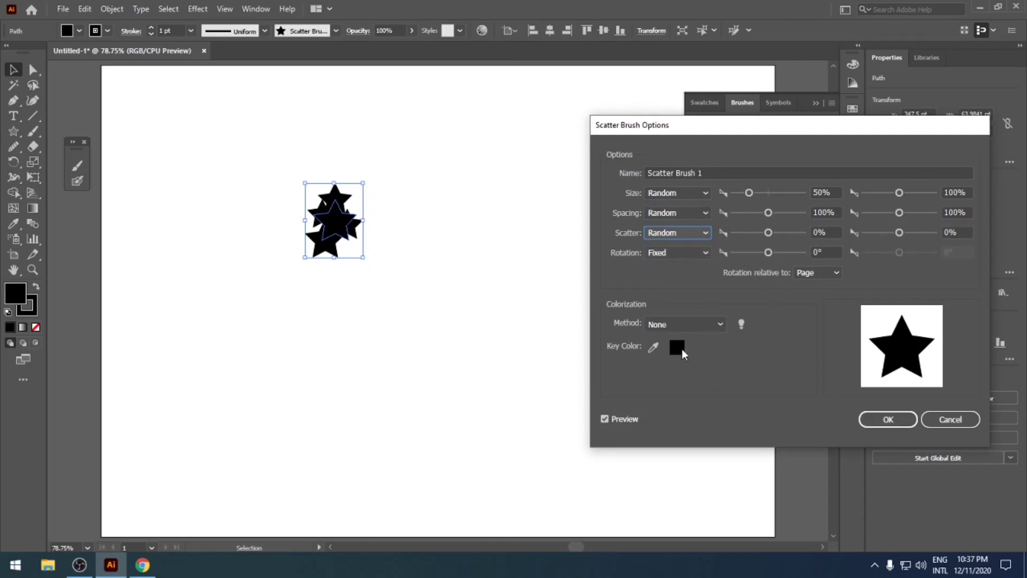
Step: Set the star brush's colorization method to Tints and save it with the Leave Strokes option
{"action": "left_click", "coordinate": [679, 327]}
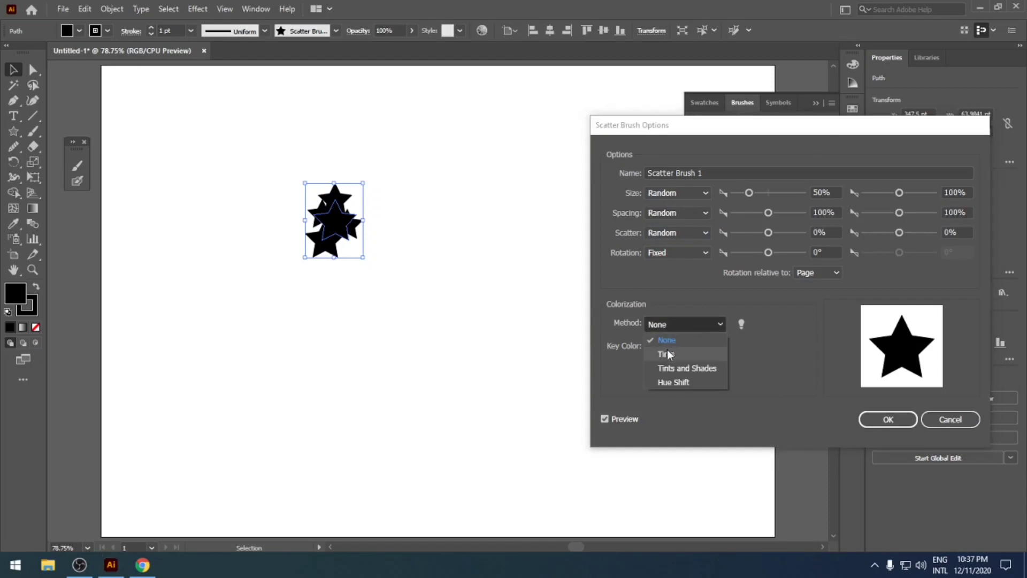
{"action": "left_click", "coordinate": [667, 348]}
{"action": "left_click", "coordinate": [884, 421]}
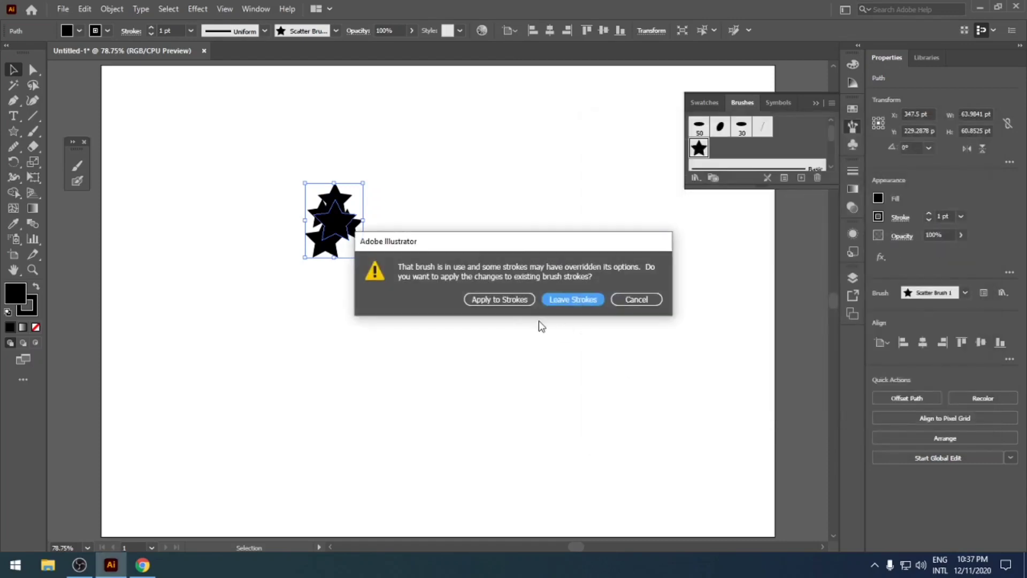
{"action": "left_click", "coordinate": [565, 301]}
Step: Delete the star artwork and draw a circle about 259 pt across slightly above the middle of the artboard
{"action": "left_click_drag", "start_coordinate": [255, 154], "coordinate": [374, 264]}
{"action": "key", "text": "Delete"}
{"action": "mouse_move", "coordinate": [14, 131]}
{"action": "left_mouse_down"}
{"action": "mouse_move", "coordinate": [46, 142]}
{"action": "mouse_move", "coordinate": [53, 162]}
{"action": "left_mouse_up"}
{"action": "left_click_drag", "start_coordinate": [438, 261], "coordinate": [550, 435]}
{"action": "key", "text": "v"}
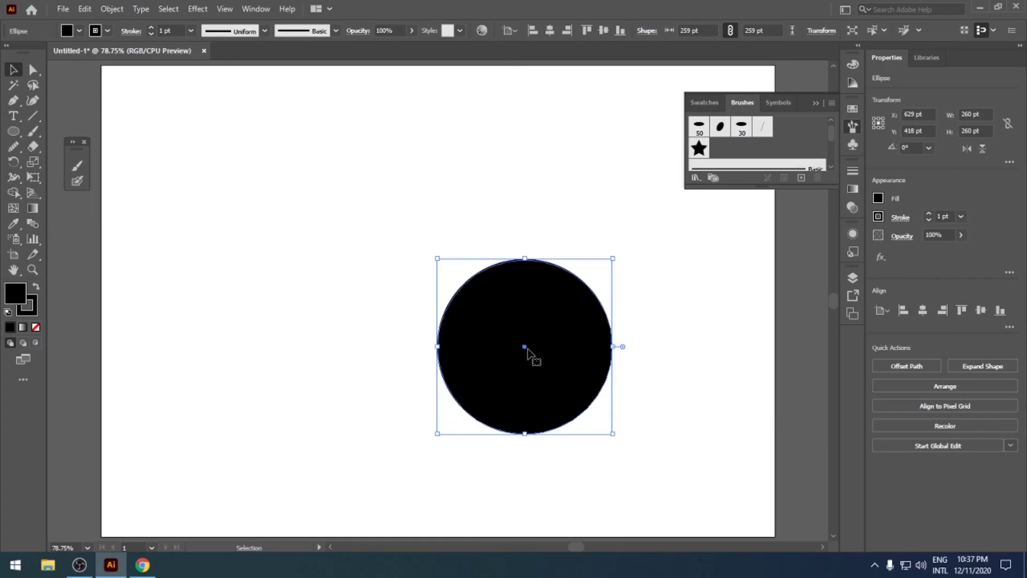
{"action": "left_click_drag", "start_coordinate": [526, 350], "coordinate": [455, 267]}
Step: Give the circle a black 1 pt stroke and no fill
{"action": "key", "text": "d"}
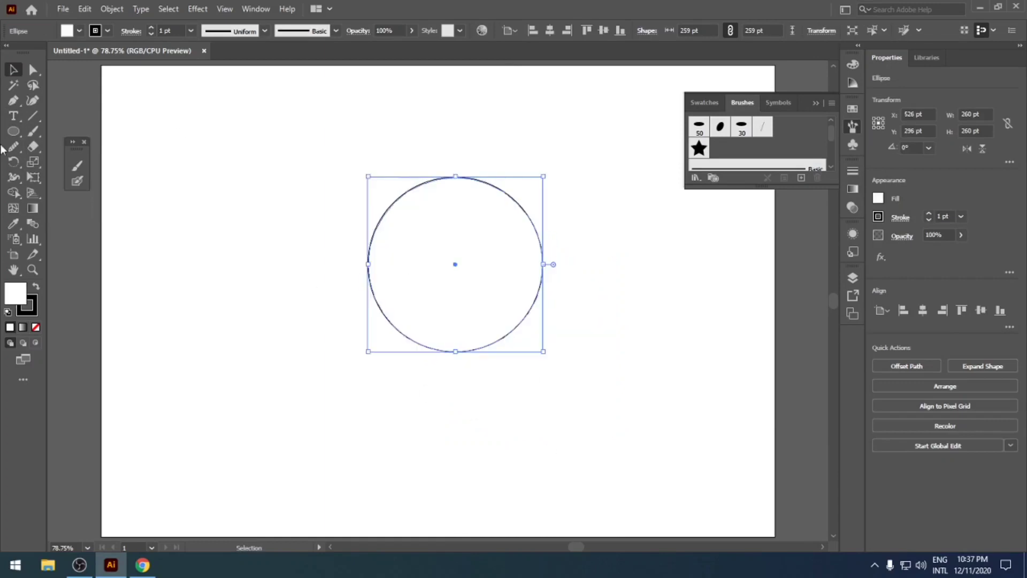
{"action": "left_click", "coordinate": [31, 313]}
{"action": "left_click", "coordinate": [13, 297]}
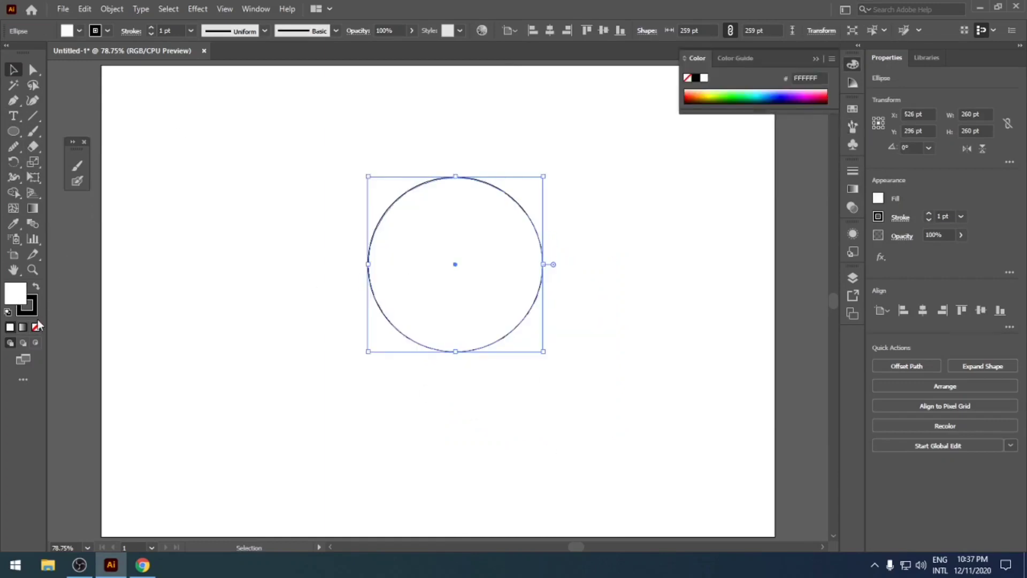
{"action": "left_click", "coordinate": [35, 327]}
{"action": "key", "text": "x"}
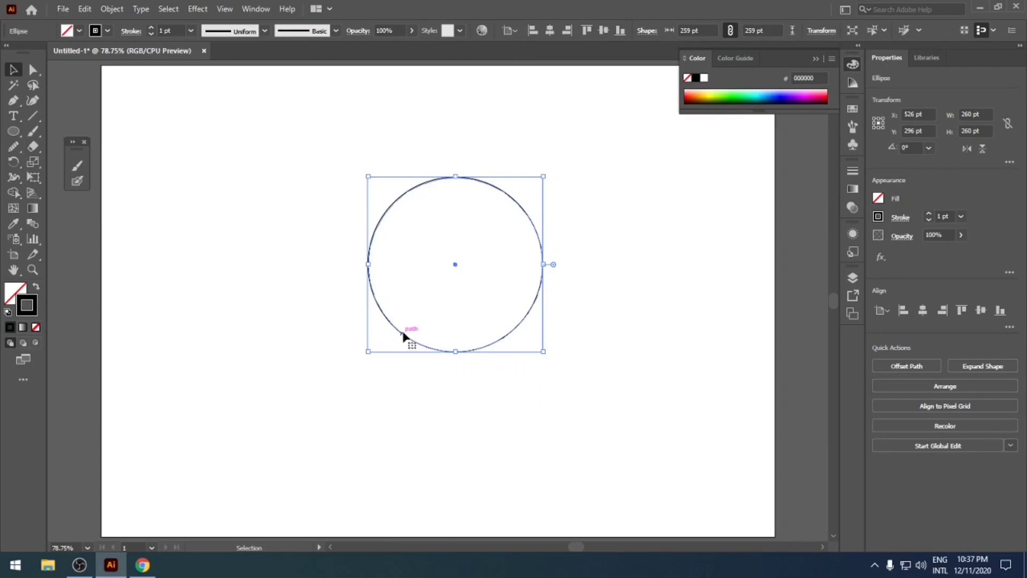
Step: Apply the star scatter brush to the circle's outline and deselect it
{"action": "left_click", "coordinate": [853, 126]}
{"action": "left_click", "coordinate": [699, 149]}
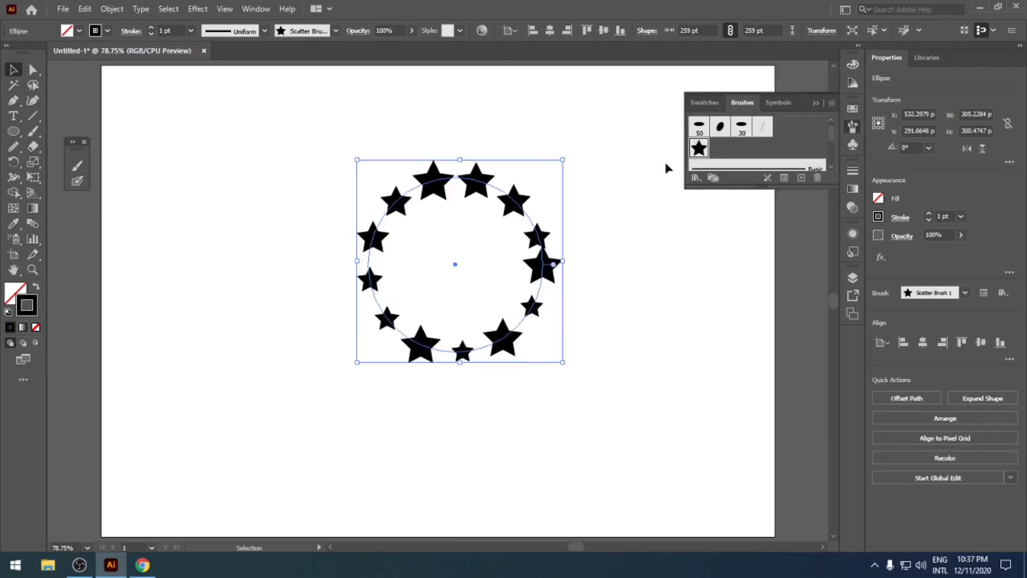
{"action": "left_click", "coordinate": [609, 259]}
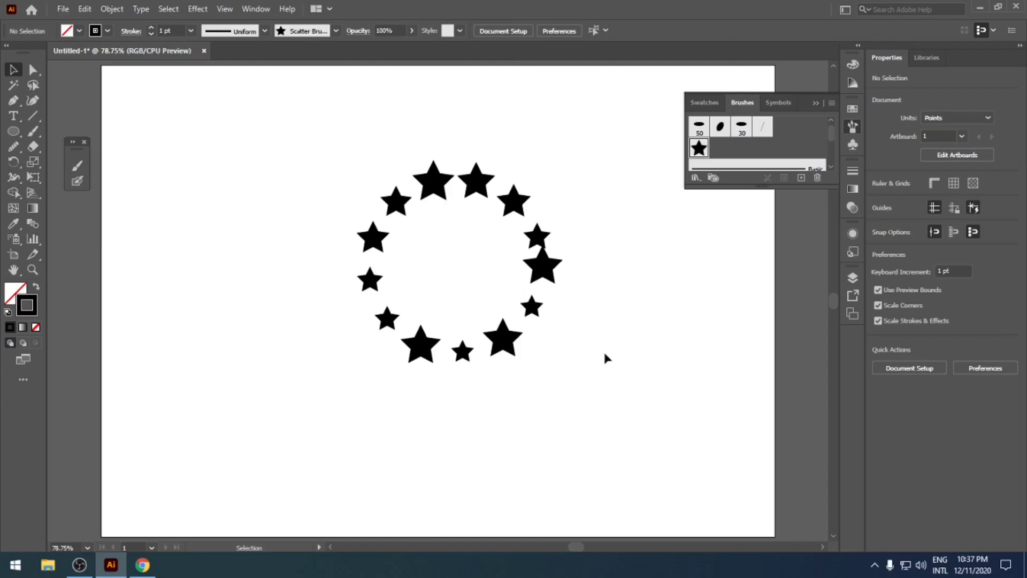
Step: Enlarge the star ring from its center to about 1.9 times its size, filling most of the artboard's height
{"action": "left_click", "coordinate": [526, 335]}
{"action": "left_click_drag", "start_coordinate": [559, 360], "coordinate": [624, 467]}
{"action": "left_click", "coordinate": [707, 390]}
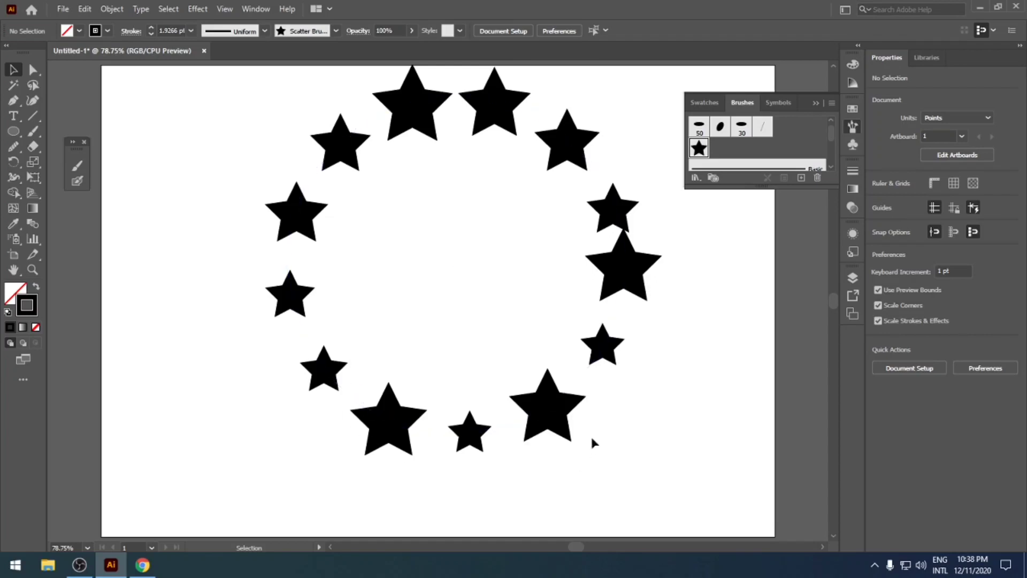
Step: Delete the star ring and view the available new brush types without creating a brush
{"action": "left_click", "coordinate": [544, 402]}
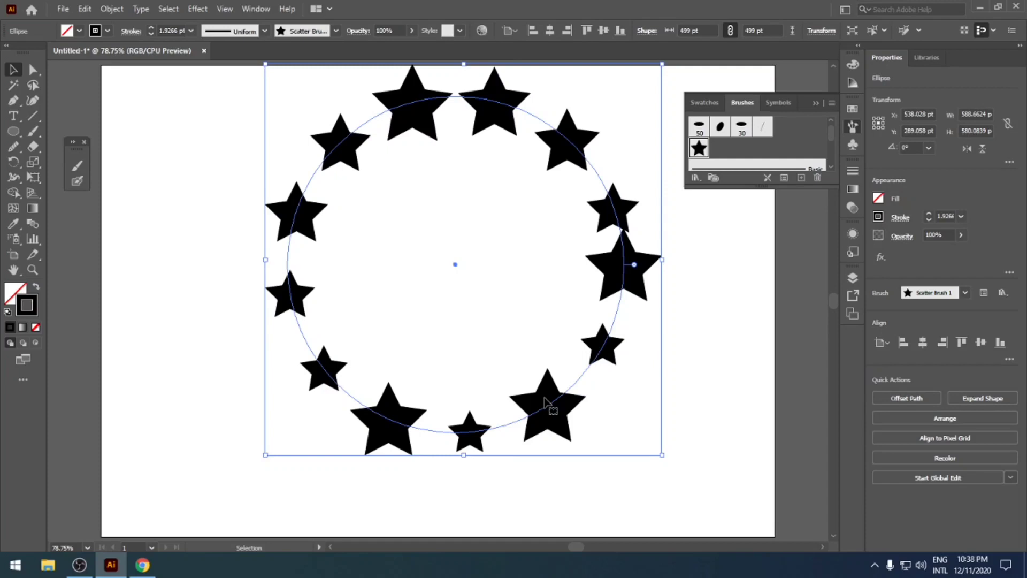
{"action": "key", "text": "Delete"}
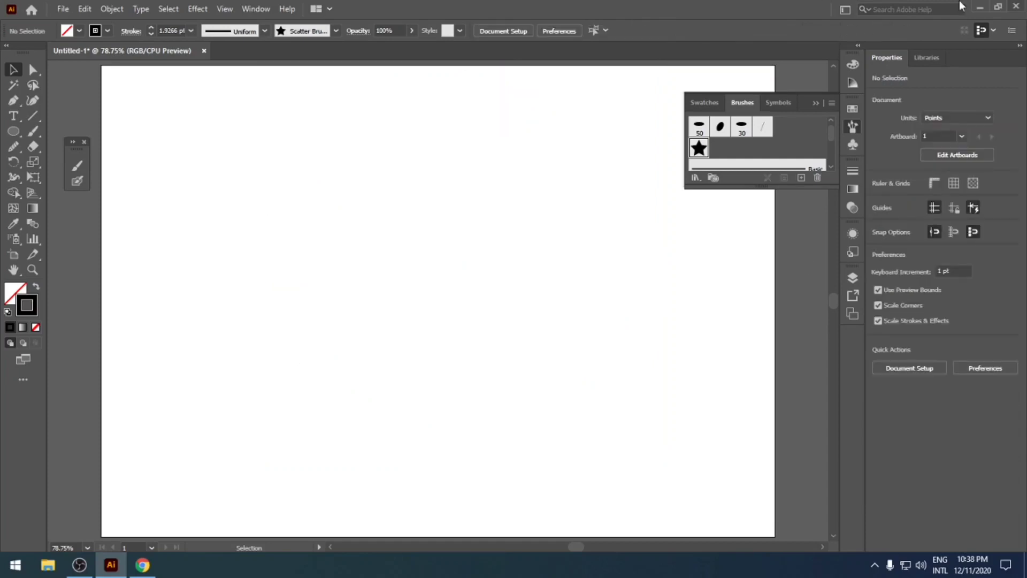
{"action": "left_click", "coordinate": [801, 179]}
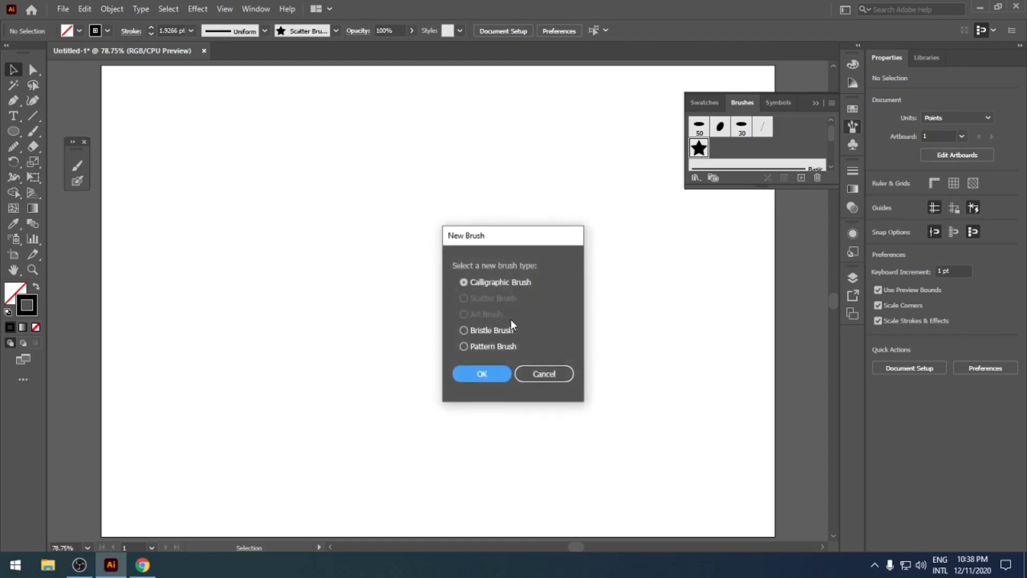
{"action": "left_click", "coordinate": [544, 371]}
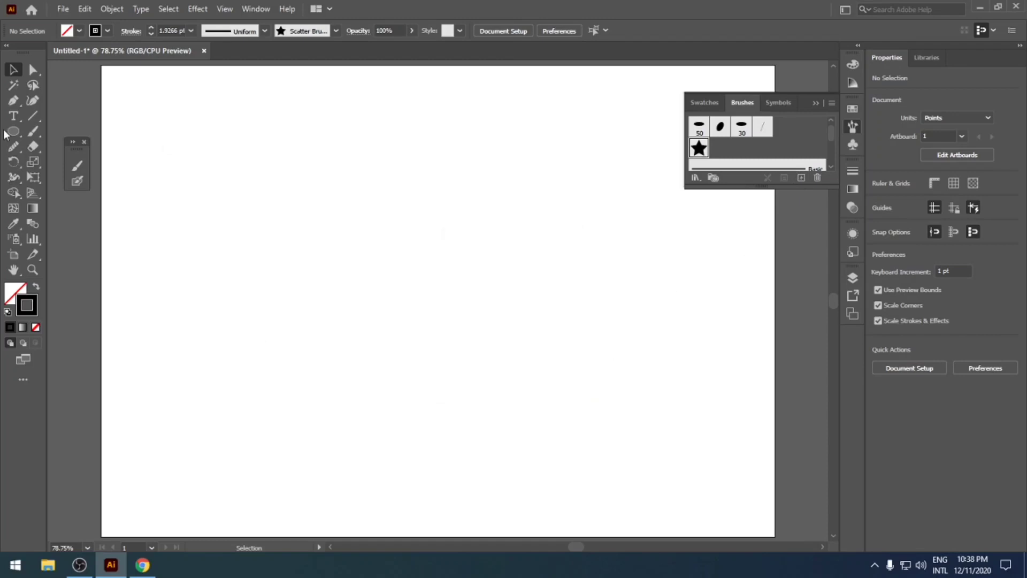
Step: Draw a flat ellipse about 114 by 8 pt left of the artboard's center and deselect it
{"action": "left_click_drag", "start_coordinate": [10, 133], "coordinate": [66, 161]}
{"action": "left_click_drag", "start_coordinate": [282, 234], "coordinate": [359, 240]}
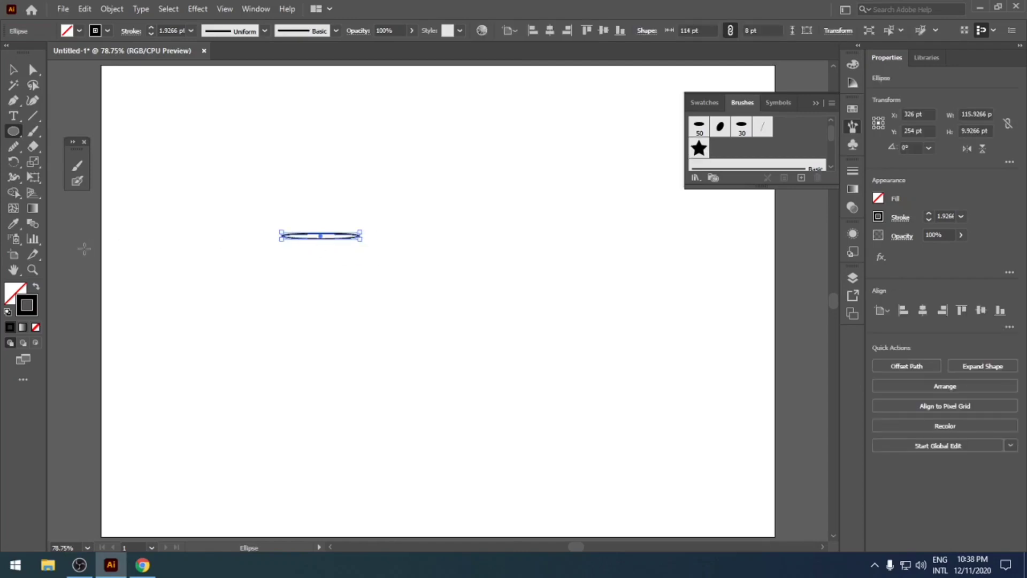
{"action": "left_click", "coordinate": [12, 83]}
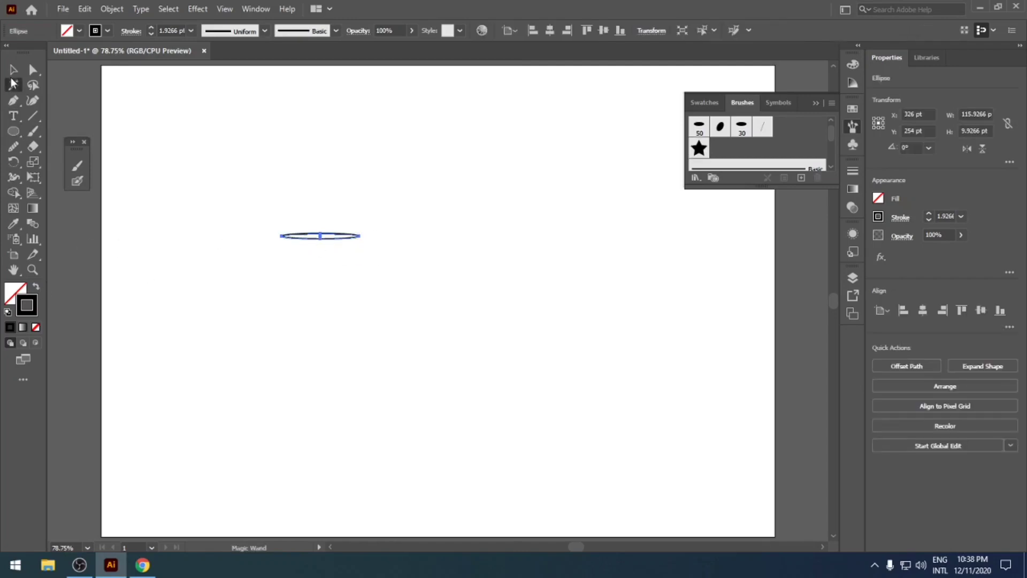
{"action": "left_click", "coordinate": [14, 71]}
{"action": "left_click", "coordinate": [297, 334]}
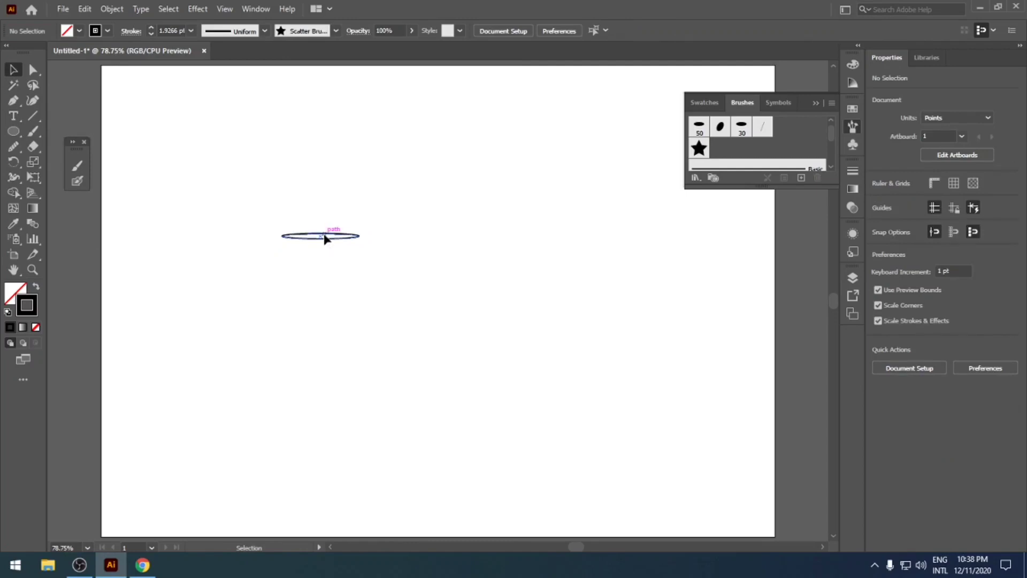
Step: Create an art brush from the flat ellipse with the default options and delete the original ellipse
{"action": "mouse_move", "coordinate": [324, 238]}
{"action": "left_mouse_down"}
{"action": "mouse_move", "coordinate": [413, 259]}
{"action": "mouse_move", "coordinate": [697, 165]}
{"action": "mouse_move", "coordinate": [731, 142]}
{"action": "left_mouse_up"}
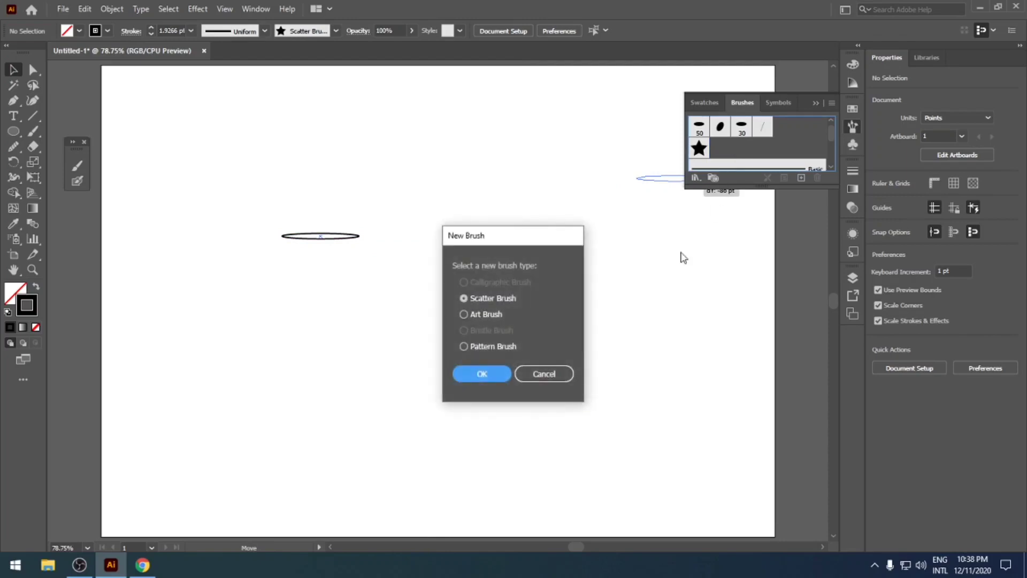
{"action": "left_click", "coordinate": [491, 312]}
{"action": "left_click", "coordinate": [481, 374]}
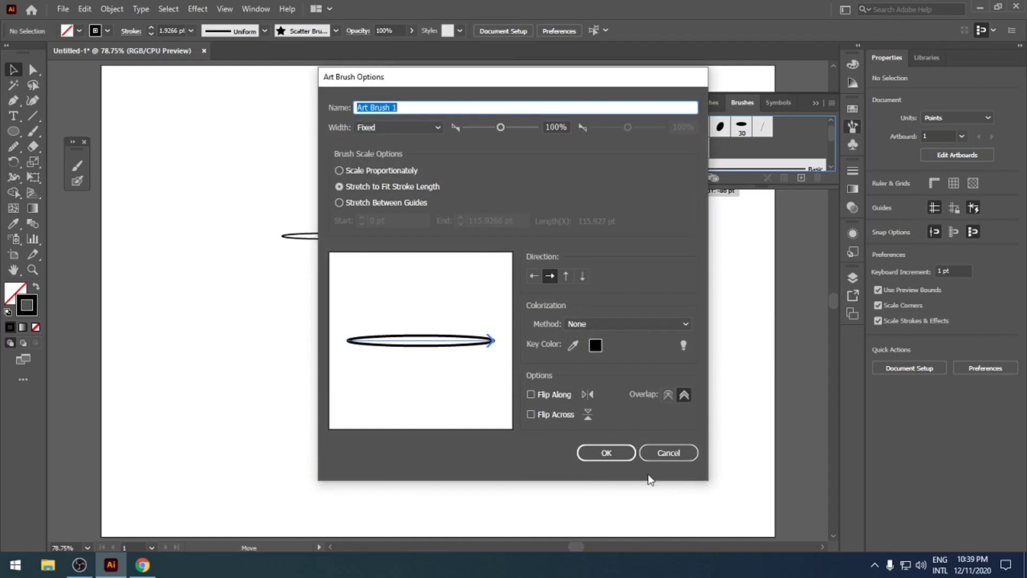
{"action": "left_click", "coordinate": [597, 457]}
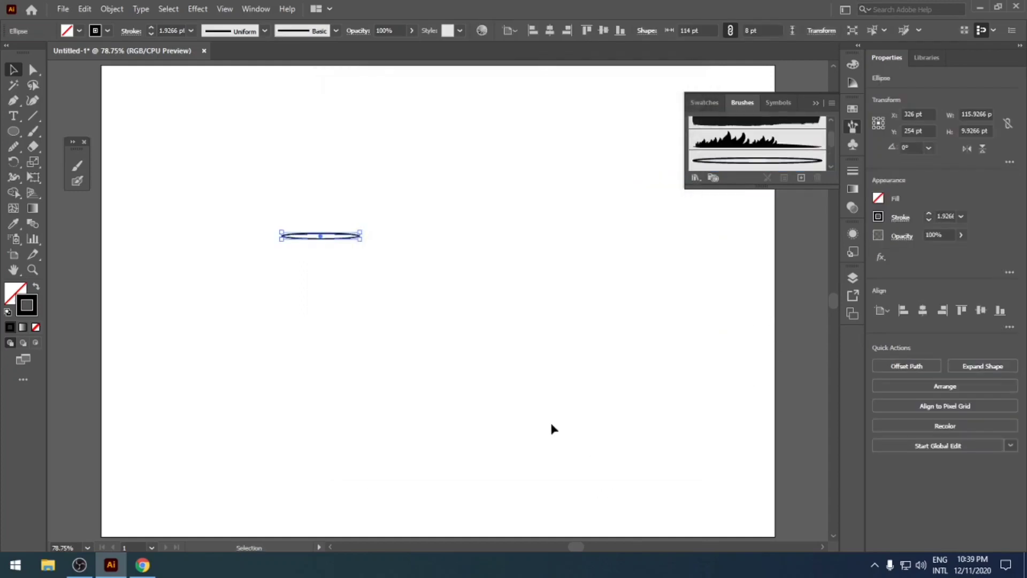
{"action": "key", "text": "Delete"}
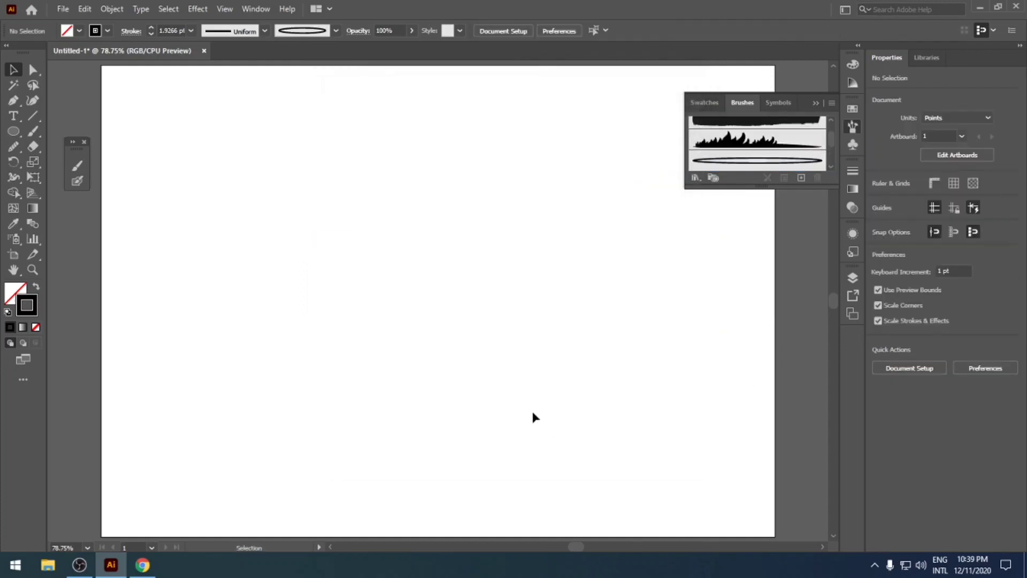
Step: Test the ellipse art brush with a short, a wavy and a long looping Paintbrush stroke, deleting them all
{"action": "left_click", "coordinate": [32, 131]}
{"action": "left_click_drag", "start_coordinate": [165, 280], "coordinate": [224, 280]}
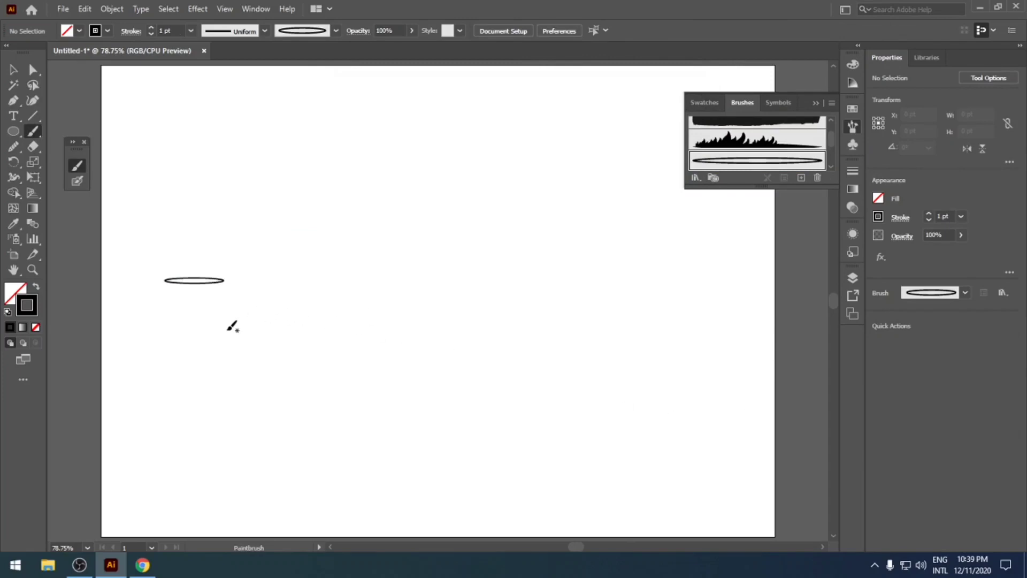
{"action": "mouse_move", "coordinate": [228, 331]}
{"action": "left_mouse_down"}
{"action": "mouse_move", "coordinate": [272, 335]}
{"action": "mouse_move", "coordinate": [311, 288]}
{"action": "mouse_move", "coordinate": [436, 310]}
{"action": "mouse_move", "coordinate": [474, 264]}
{"action": "mouse_move", "coordinate": [514, 245]}
{"action": "mouse_move", "coordinate": [602, 265]}
{"action": "left_mouse_up"}
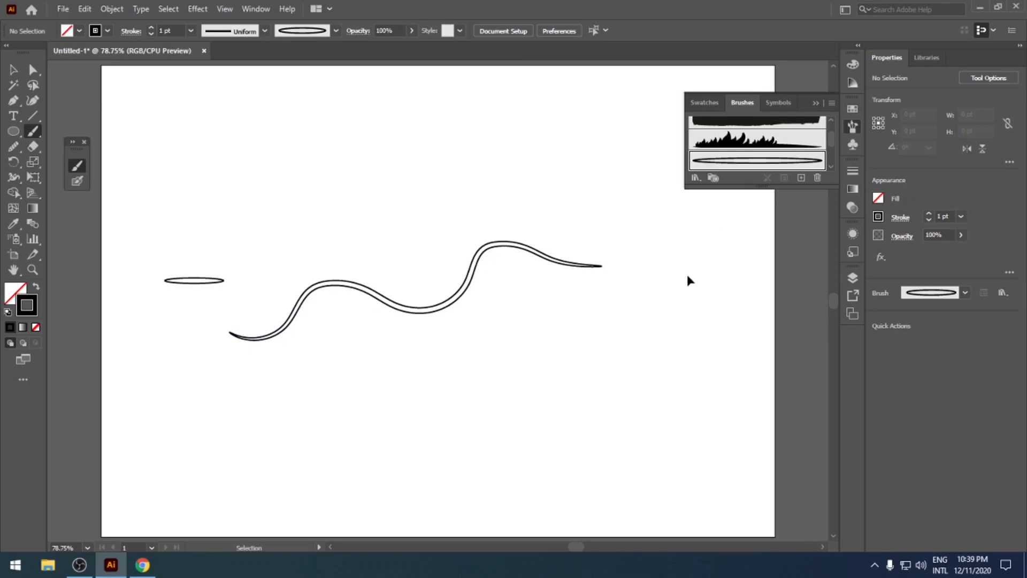
{"action": "key", "text": "ctrl+a"}
{"action": "key", "text": "Delete"}
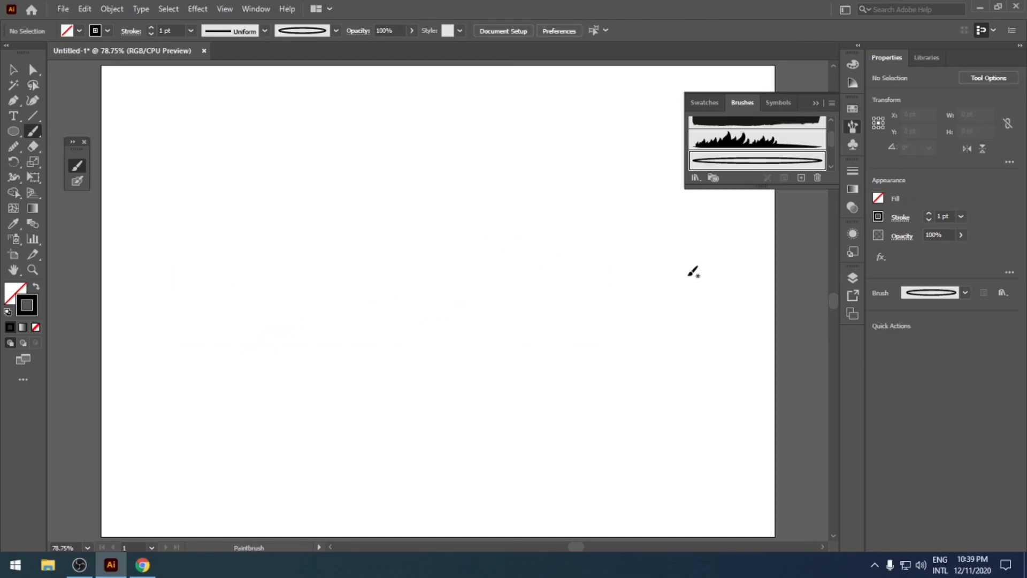
{"action": "mouse_move", "coordinate": [180, 237]}
{"action": "left_mouse_down"}
{"action": "mouse_move", "coordinate": [204, 266]}
{"action": "mouse_move", "coordinate": [277, 196]}
{"action": "mouse_move", "coordinate": [293, 227]}
{"action": "mouse_move", "coordinate": [282, 266]}
{"action": "mouse_move", "coordinate": [313, 366]}
{"action": "mouse_move", "coordinate": [402, 323]}
{"action": "mouse_move", "coordinate": [380, 220]}
{"action": "mouse_move", "coordinate": [504, 279]}
{"action": "mouse_move", "coordinate": [457, 370]}
{"action": "mouse_move", "coordinate": [469, 493]}
{"action": "mouse_move", "coordinate": [610, 418]}
{"action": "mouse_move", "coordinate": [392, 282]}
{"action": "mouse_move", "coordinate": [399, 231]}
{"action": "mouse_move", "coordinate": [538, 240]}
{"action": "mouse_move", "coordinate": [602, 193]}
{"action": "mouse_move", "coordinate": [543, 163]}
{"action": "mouse_move", "coordinate": [597, 313]}
{"action": "mouse_move", "coordinate": [660, 433]}
{"action": "mouse_move", "coordinate": [601, 441]}
{"action": "mouse_move", "coordinate": [392, 384]}
{"action": "mouse_move", "coordinate": [264, 442]}
{"action": "mouse_move", "coordinate": [144, 394]}
{"action": "mouse_move", "coordinate": [197, 341]}
{"action": "mouse_move", "coordinate": [279, 301]}
{"action": "mouse_move", "coordinate": [318, 211]}
{"action": "mouse_move", "coordinate": [344, 184]}
{"action": "mouse_move", "coordinate": [418, 160]}
{"action": "left_mouse_up"}
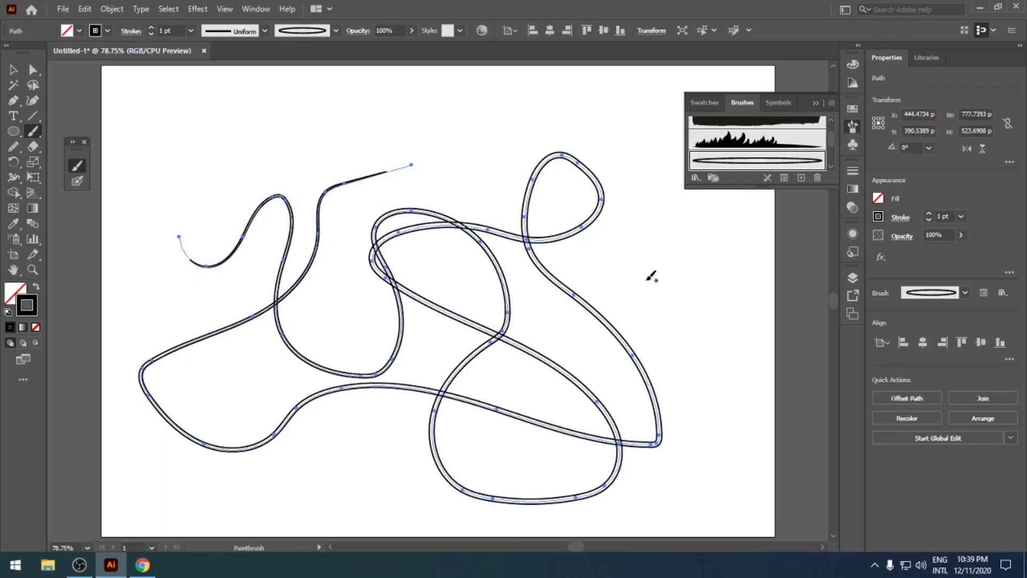
{"action": "key", "text": "Delete"}
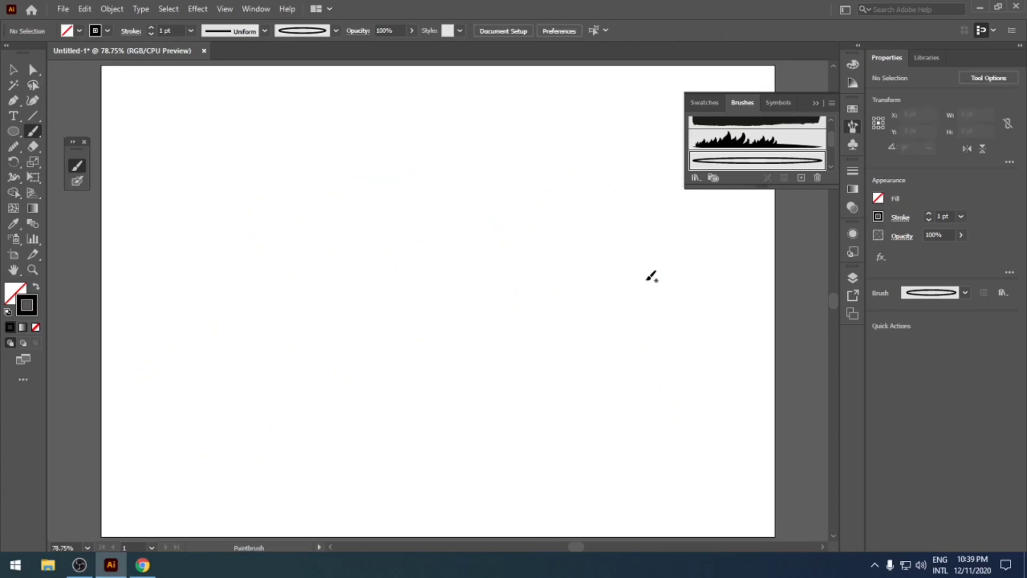
Step: Create a star with 3 points as a small triangle in the upper-left part of the artboard
{"action": "left_click", "coordinate": [15, 131]}
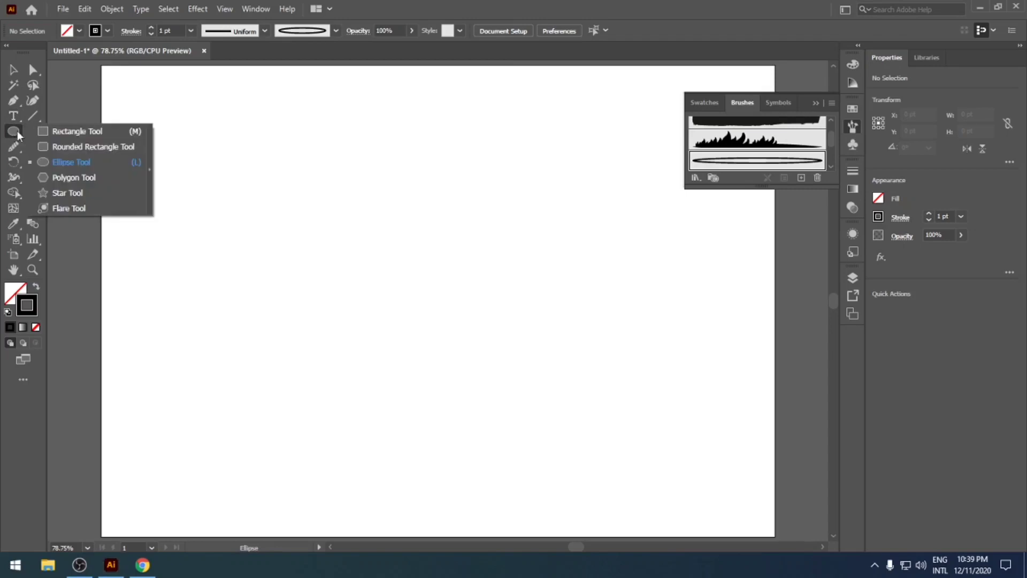
{"action": "left_click", "coordinate": [60, 187]}
{"action": "left_click", "coordinate": [309, 193]}
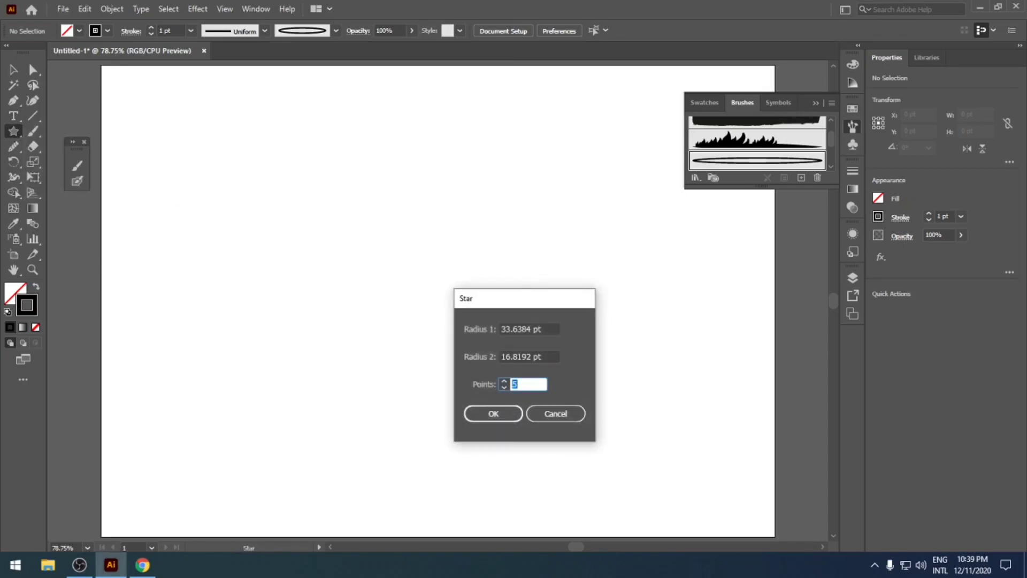
{"action": "type", "text": "3"}
{"action": "key", "text": "Return"}
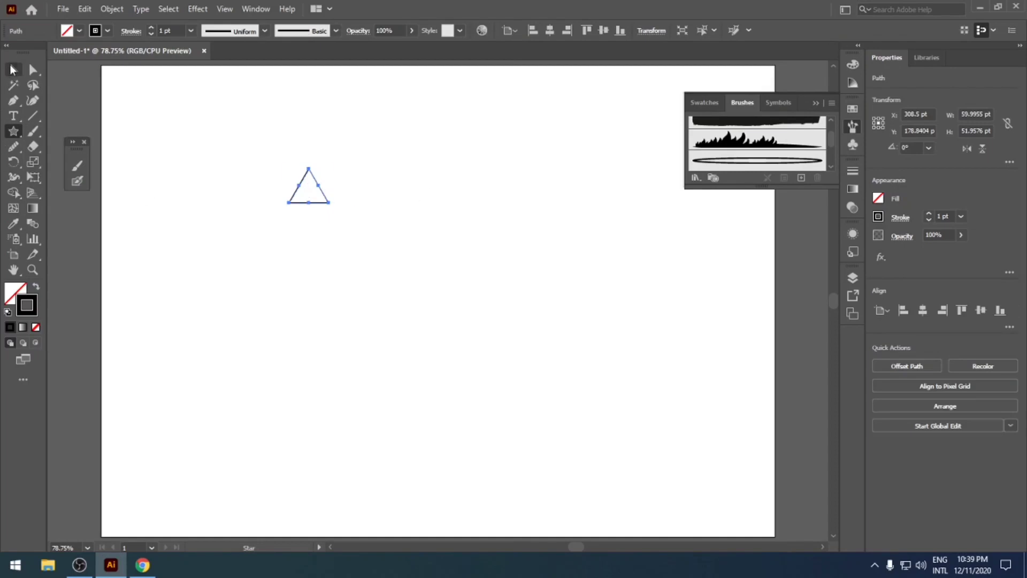
Step: Round the triangle's top corner to about 13.5 pt and its two bottom corners to about 6.8 pt
{"action": "left_click", "coordinate": [33, 69]}
{"action": "left_click", "coordinate": [170, 172]}
{"action": "left_click_drag", "start_coordinate": [285, 152], "coordinate": [318, 193]}
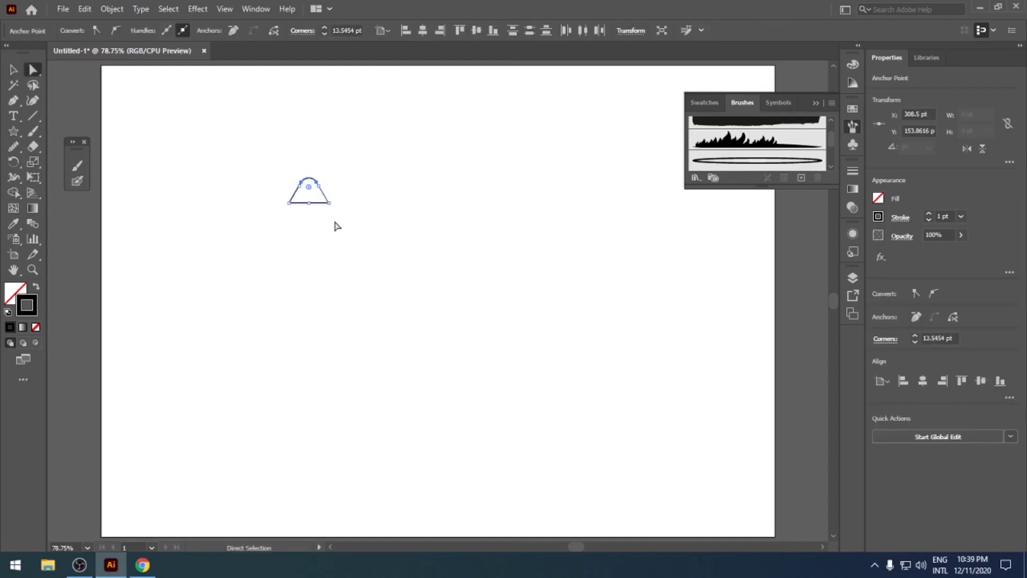
{"action": "left_click", "coordinate": [336, 224]}
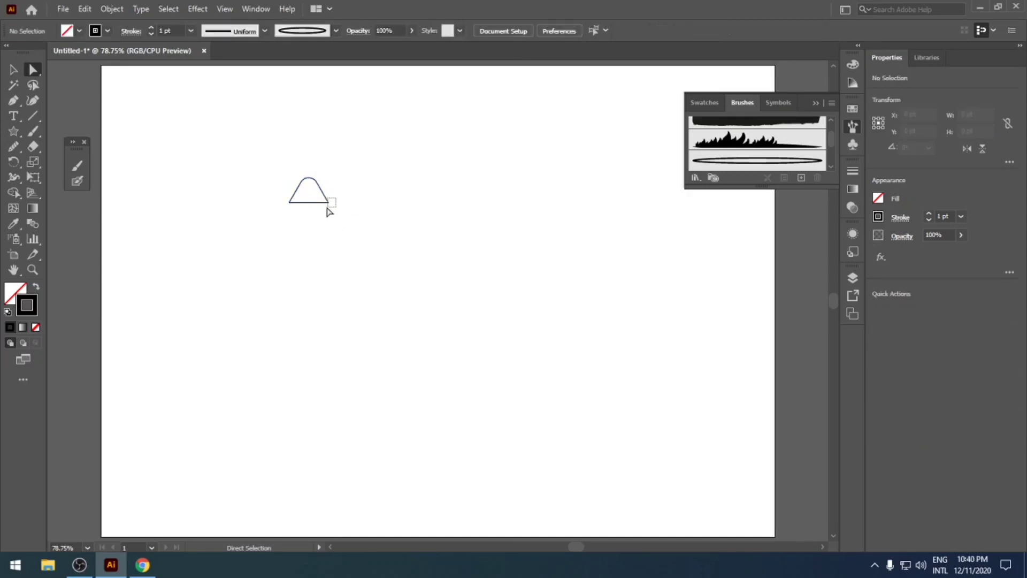
{"action": "mouse_move", "coordinate": [326, 208]}
{"action": "left_mouse_down"}
{"action": "mouse_move", "coordinate": [291, 210]}
{"action": "mouse_move", "coordinate": [315, 200]}
{"action": "mouse_move", "coordinate": [323, 209]}
{"action": "left_mouse_up"}
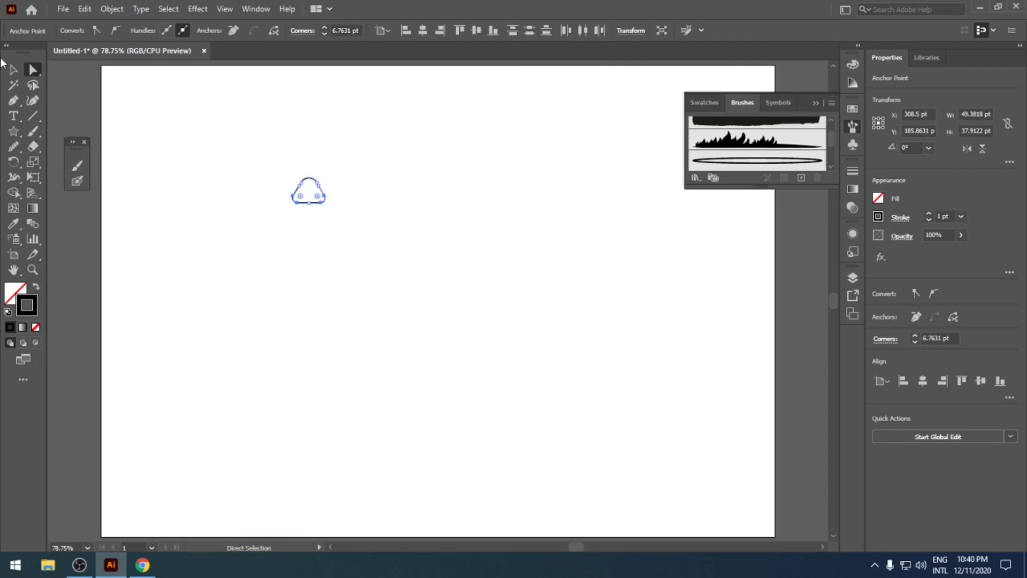
Step: Enlarge the rounded triangle proportionally from its center to about 141 by 108 pt
{"action": "left_click", "coordinate": [13, 69]}
{"action": "left_click", "coordinate": [253, 203]}
{"action": "left_click_drag", "start_coordinate": [273, 148], "coordinate": [341, 233]}
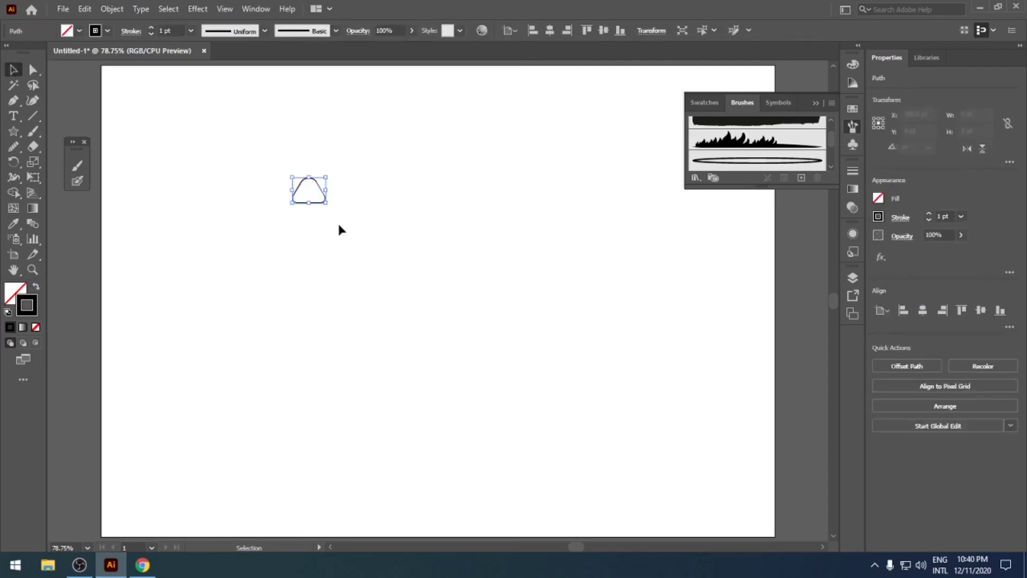
{"action": "left_click", "coordinate": [326, 210]}
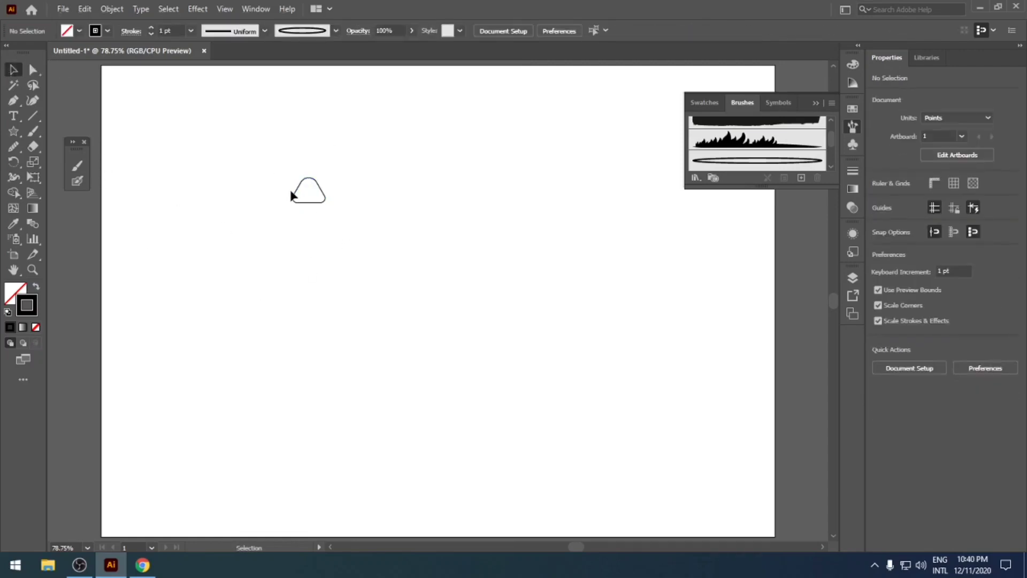
{"action": "left_click", "coordinate": [292, 196]}
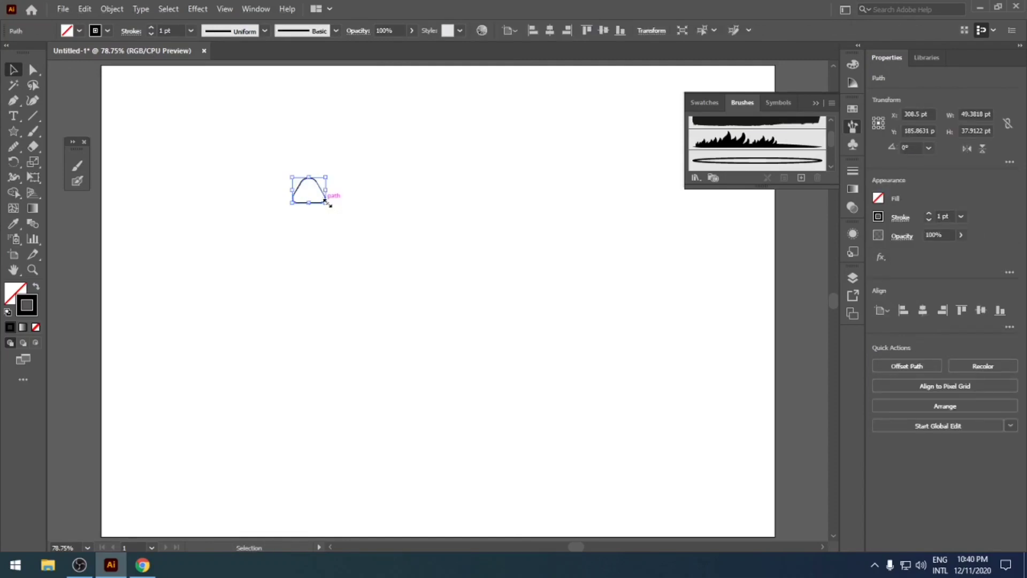
{"action": "mouse_move", "coordinate": [324, 201]}
{"action": "left_mouse_down"}
{"action": "mouse_move", "coordinate": [332, 198]}
{"action": "mouse_move", "coordinate": [359, 247]}
{"action": "left_mouse_up"}
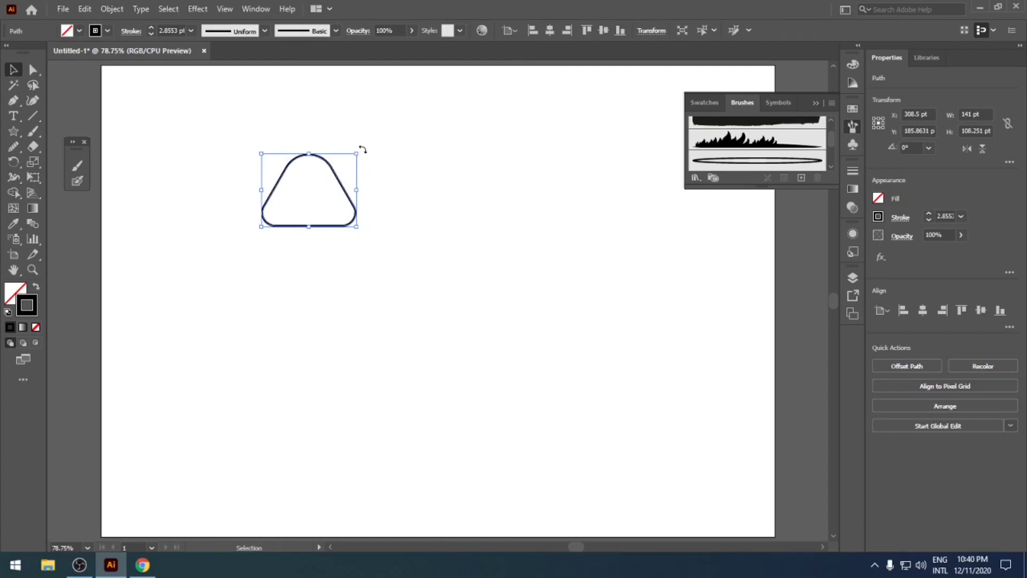
Step: Rotate the rounded triangle 90° clockwise, move it to the right of the artboard's center and deselect it
{"action": "left_click_drag", "start_coordinate": [362, 149], "coordinate": [389, 243]}
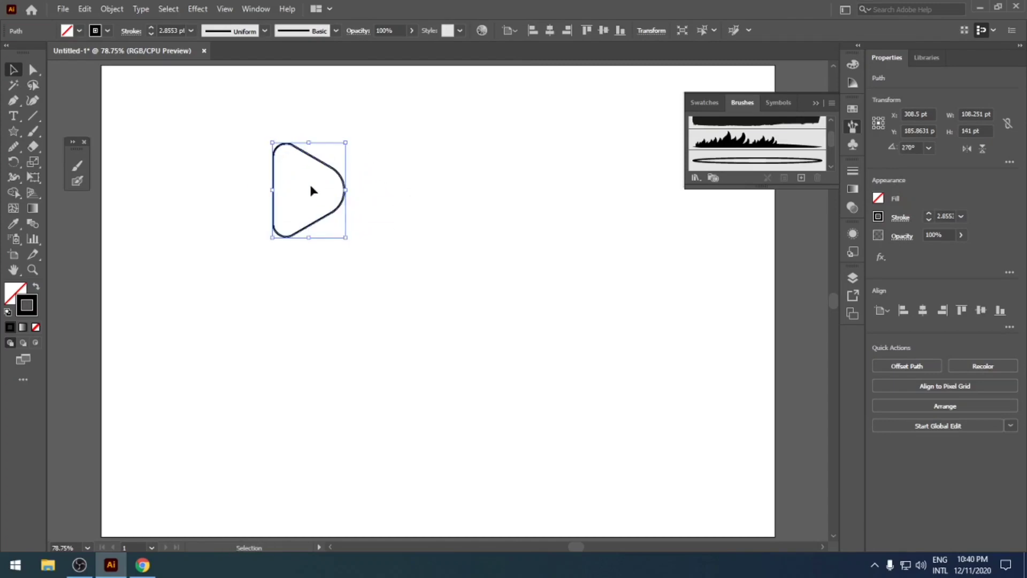
{"action": "left_click_drag", "start_coordinate": [330, 217], "coordinate": [563, 316]}
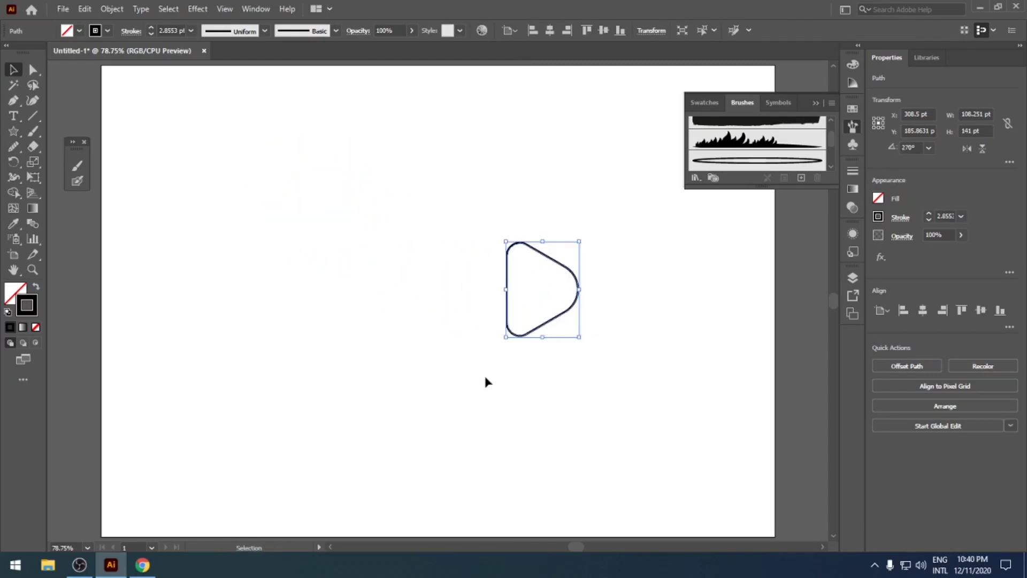
{"action": "left_click", "coordinate": [442, 370]}
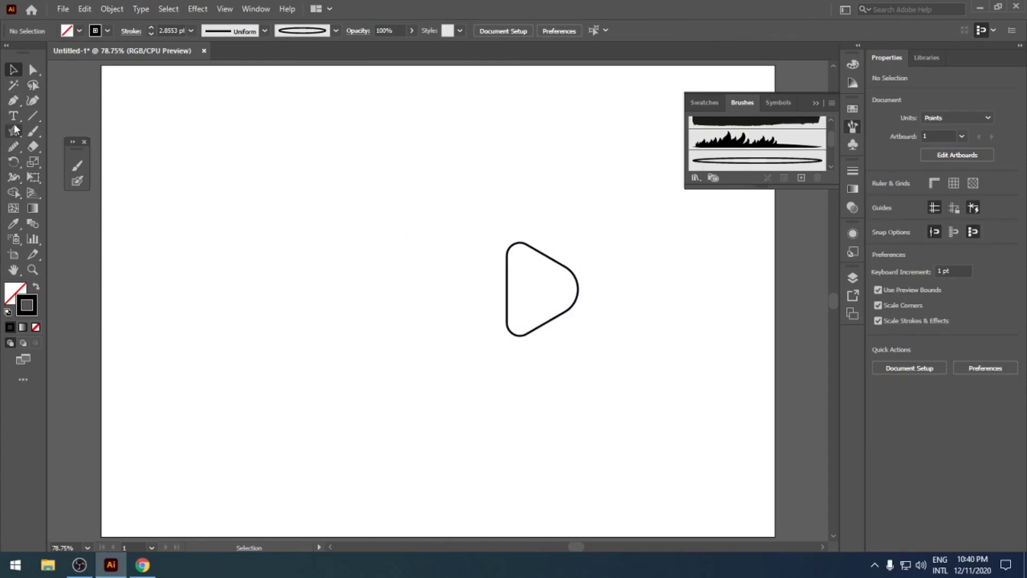
Step: Draw a circle about 21 pt across left of the triangle and duplicate it about 42 pt straight below
{"action": "key", "text": "l"}
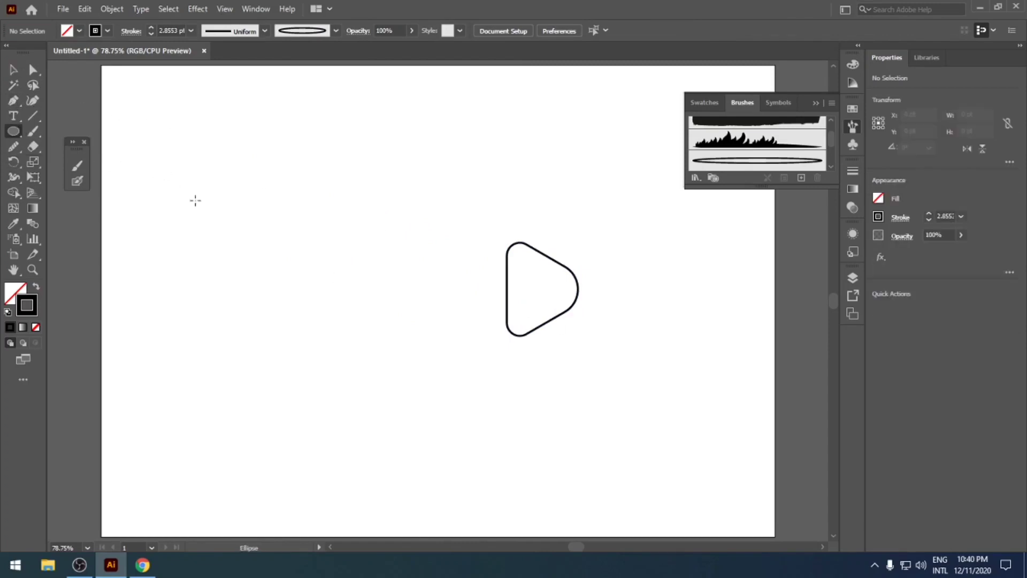
{"action": "left_click_drag", "start_coordinate": [258, 226], "coordinate": [268, 274]}
{"action": "key", "text": "v"}
{"action": "left_click_drag", "start_coordinate": [222, 196], "coordinate": [278, 292]}
{"action": "left_click", "coordinate": [279, 264]}
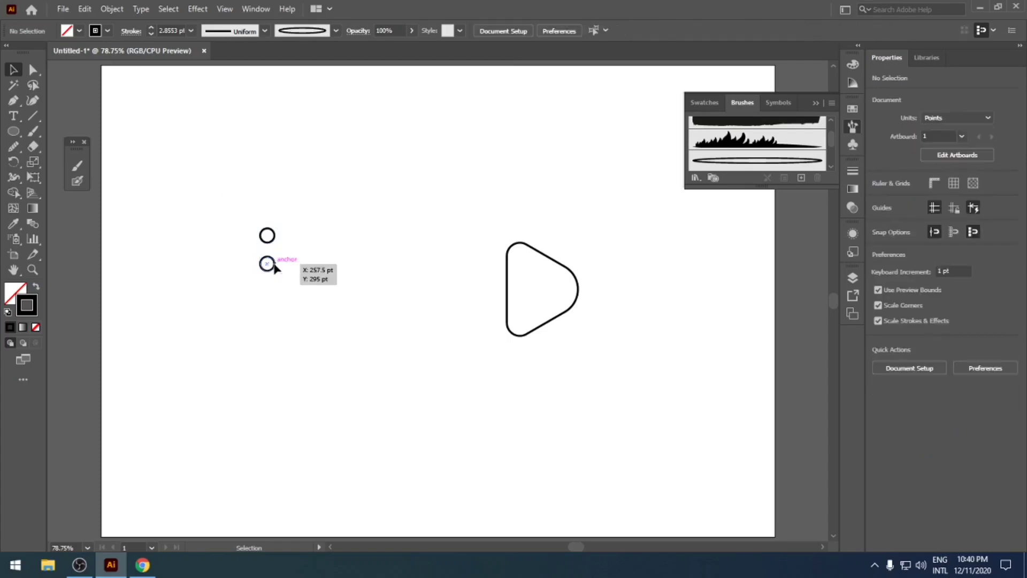
Step: Move both small circles inside the triangle near its rounded right tip and deselect them
{"action": "left_click", "coordinate": [274, 266]}
{"action": "left_click_drag", "start_coordinate": [265, 280], "coordinate": [556, 307]}
{"action": "left_click", "coordinate": [576, 346]}
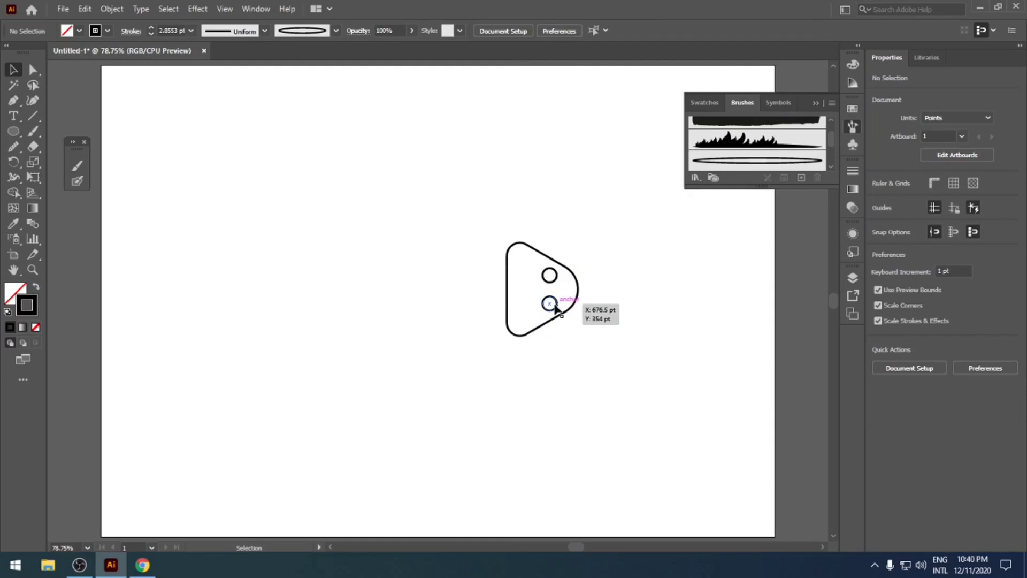
Step: Make a reduced, centered copy of the two small circles, about 12 pt across each, with a solid black fill and no stroke
{"action": "left_click", "coordinate": [556, 306]}
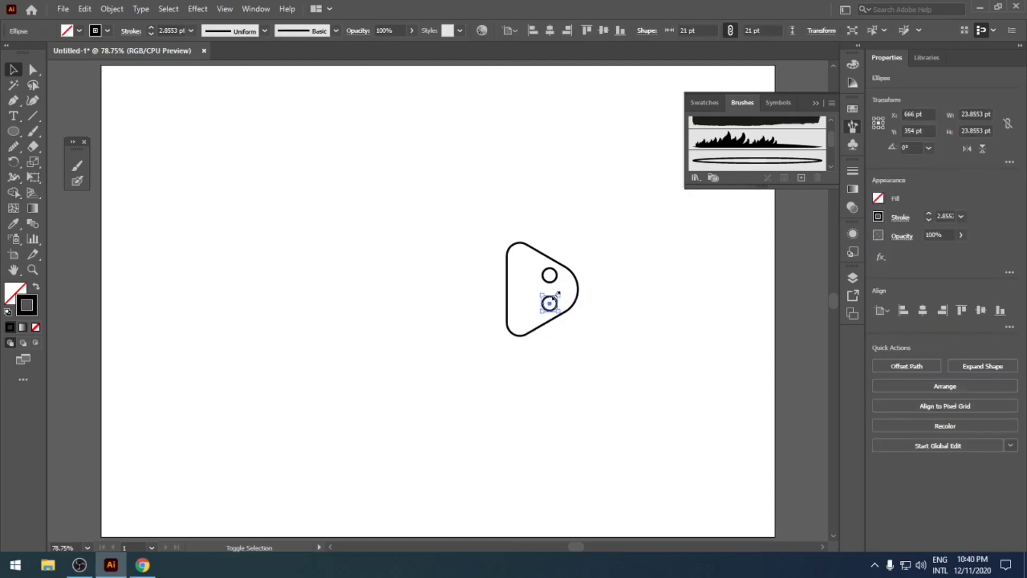
{"action": "left_click", "coordinate": [551, 275], "text": "shift"}
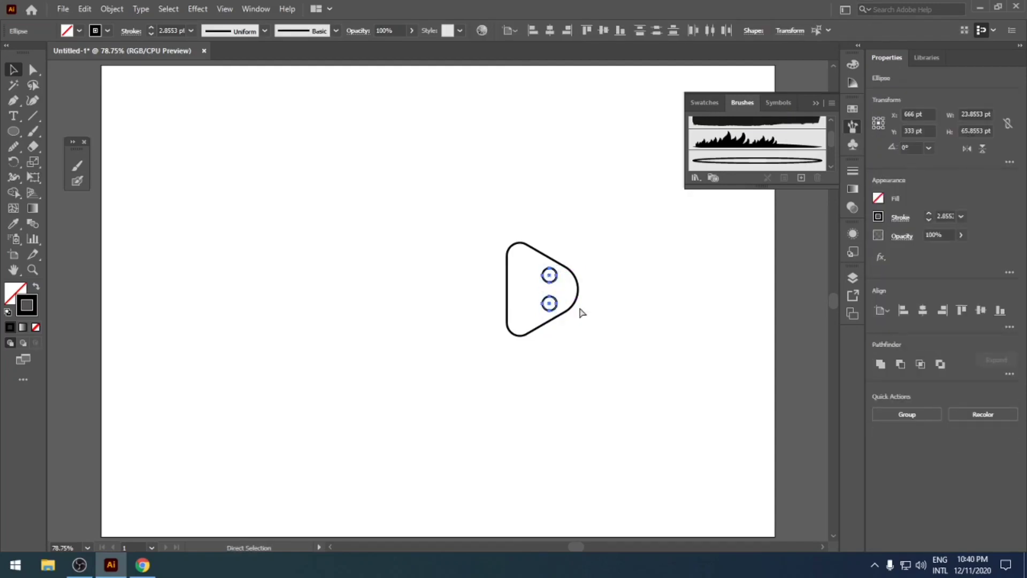
{"action": "key", "text": "v"}
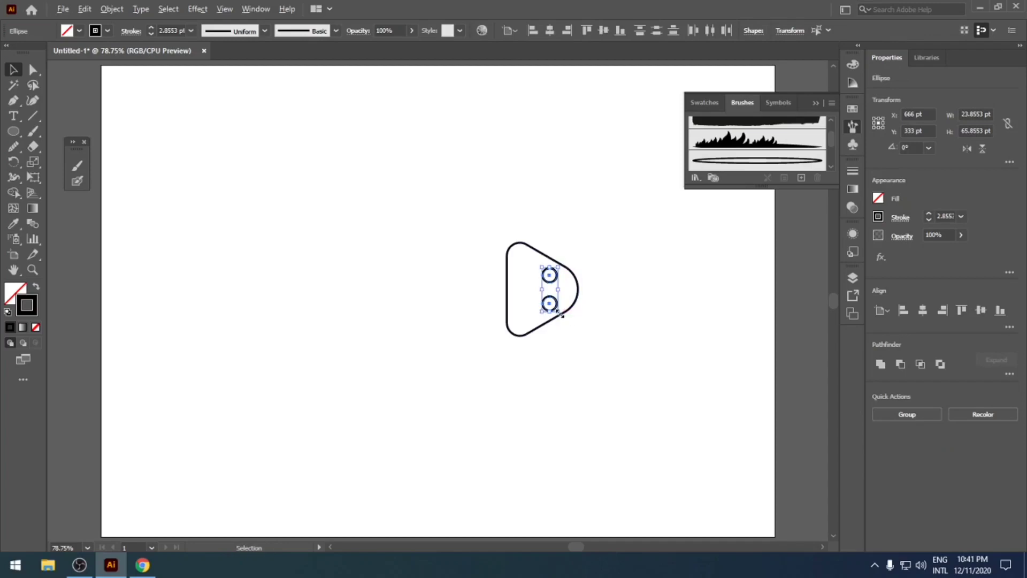
{"action": "left_click_drag", "start_coordinate": [558, 312], "coordinate": [557, 311]}
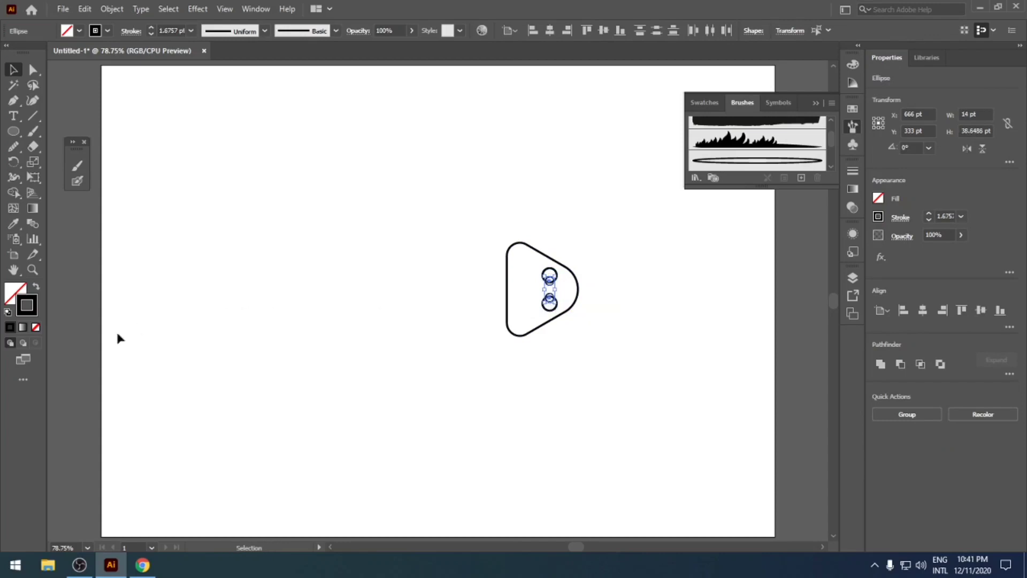
{"action": "left_click", "coordinate": [35, 287]}
{"action": "left_click", "coordinate": [390, 373]}
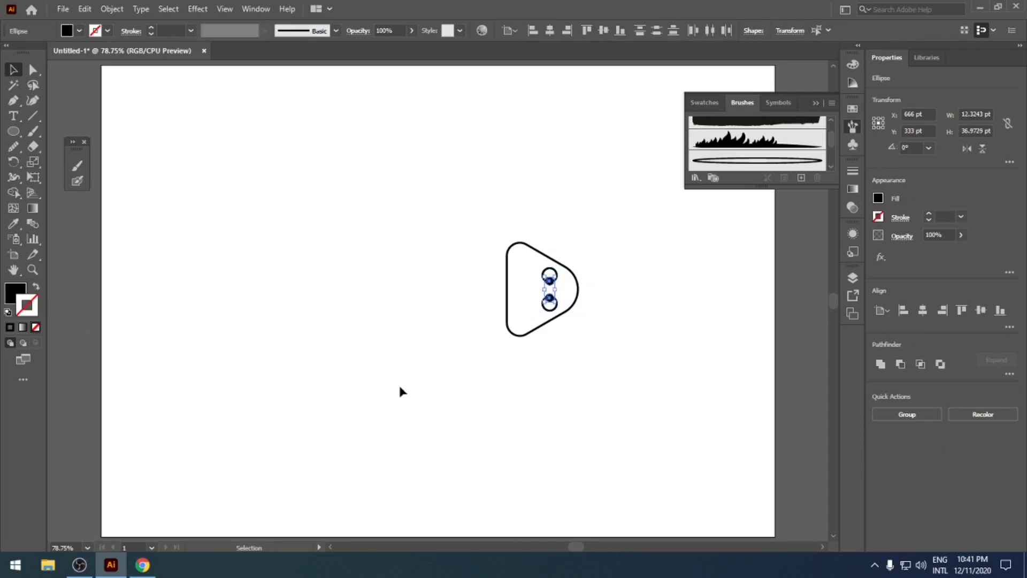
Step: Nudge the lower black circle down and slightly right so it sits inside the lower outlined circle
{"action": "left_click", "coordinate": [551, 302]}
{"action": "key", "text": "Down"}
{"action": "key", "text": "Down"}
{"action": "key", "text": "Down"}
{"action": "key", "text": "Down"}
{"action": "key", "text": "Down"}
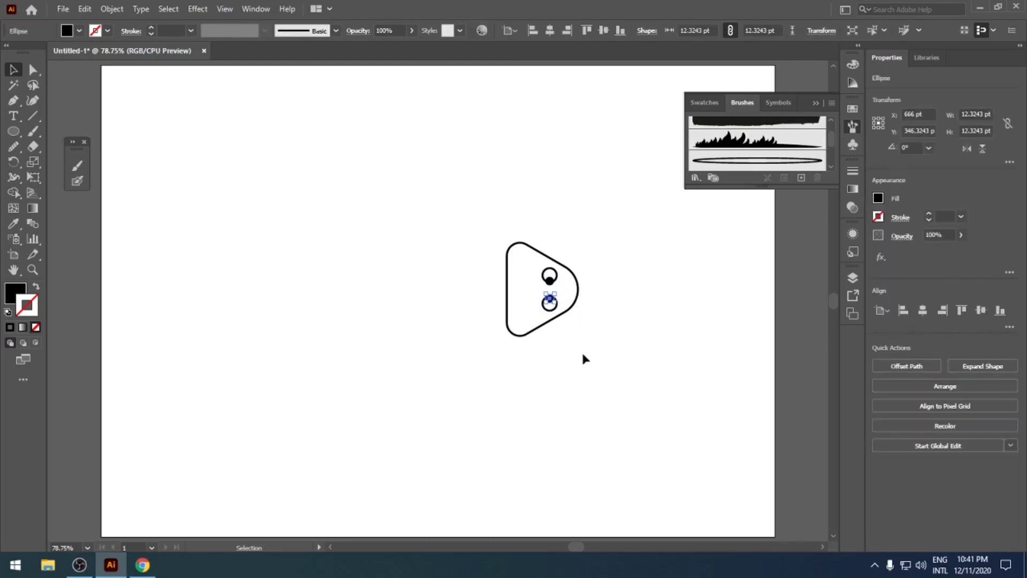
{"action": "key", "text": "Down"}
{"action": "key", "text": "Down"}
{"action": "key", "text": "Down"}
{"action": "key", "text": "Right"}
{"action": "key", "text": "Right"}
{"action": "key", "text": "Right"}
Step: Nudge the upper black circle up and slightly right inside the upper outlined circle, and deselect it
{"action": "left_click", "coordinate": [550, 282]}
{"action": "key", "text": "Up"}
{"action": "key", "text": "Up"}
{"action": "key", "text": "Up"}
{"action": "key", "text": "Up"}
{"action": "key", "text": "Up"}
{"action": "key", "text": "Up"}
{"action": "key", "text": "Up"}
{"action": "key", "text": "Up"}
{"action": "key", "text": "Right"}
{"action": "key", "text": "Right"}
{"action": "key", "text": "Right"}
{"action": "key", "text": "Right"}
{"action": "left_click", "coordinate": [589, 394]}
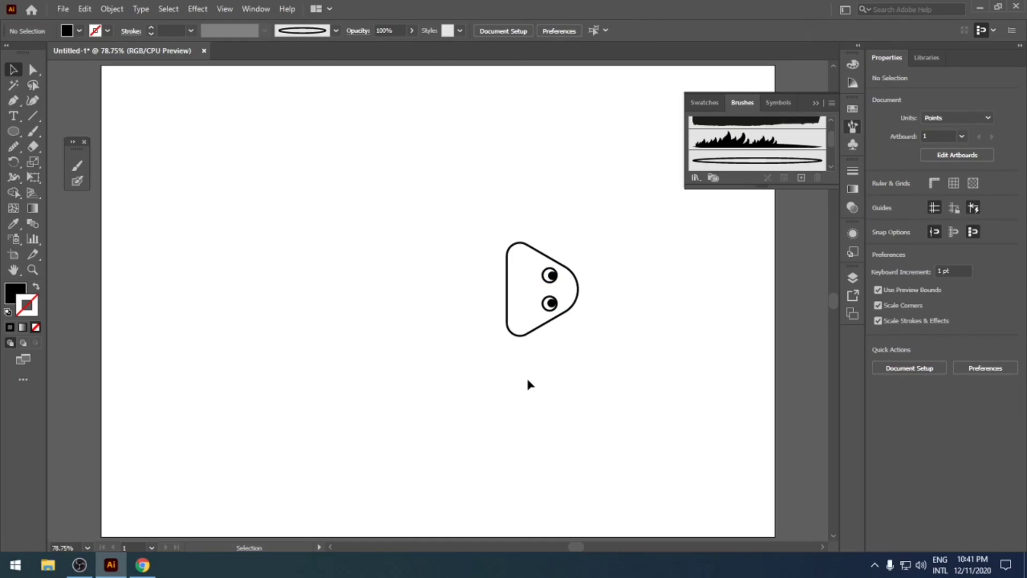
Step: Draw a rounded rectangle about 269 by 47 pt extending left from the triangle's flat edge
{"action": "left_click", "coordinate": [14, 135]}
{"action": "left_click_drag", "start_coordinate": [15, 135], "coordinate": [59, 146]}
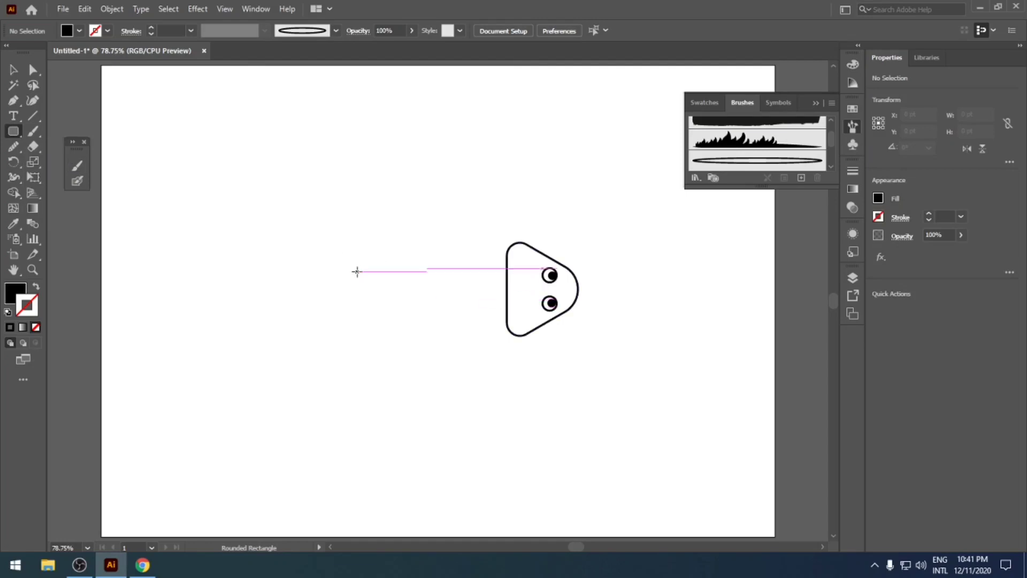
{"action": "left_click_drag", "start_coordinate": [326, 276], "coordinate": [507, 307]}
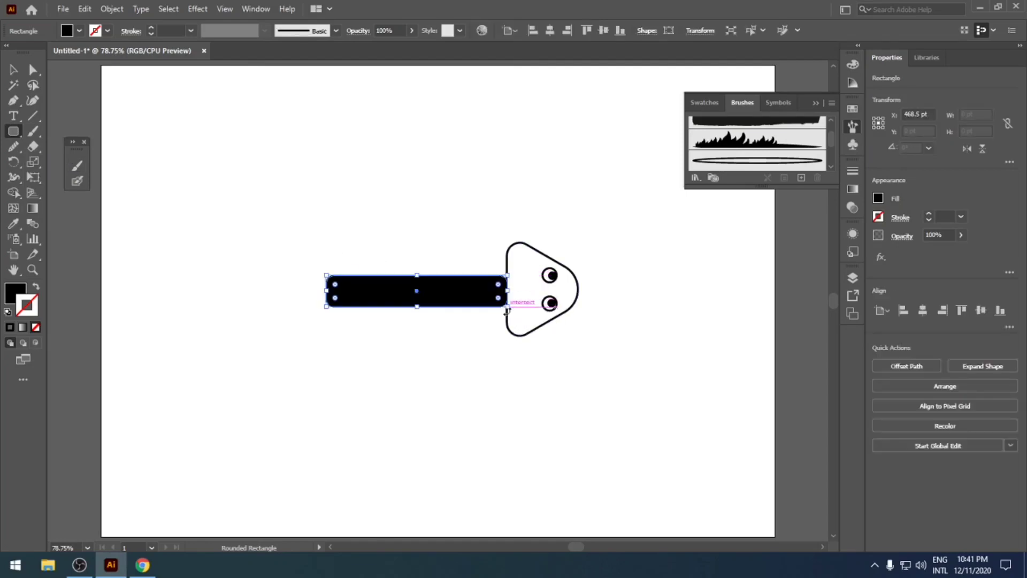
{"action": "left_click", "coordinate": [11, 68]}
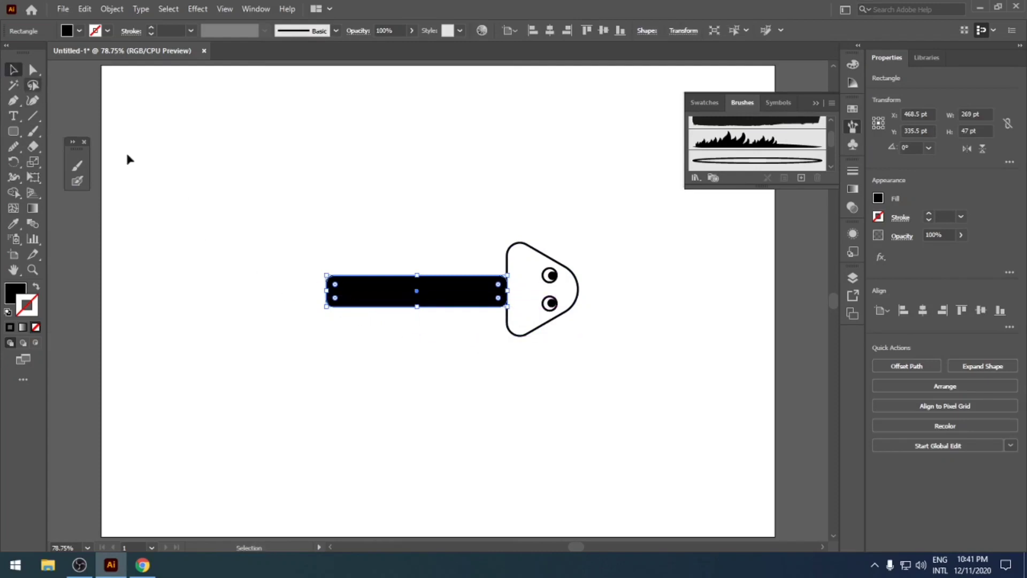
{"action": "left_click", "coordinate": [272, 302]}
Step: Swap the rounded rectangle's fill and stroke so it has a black outline and no fill
{"action": "left_click", "coordinate": [482, 302]}
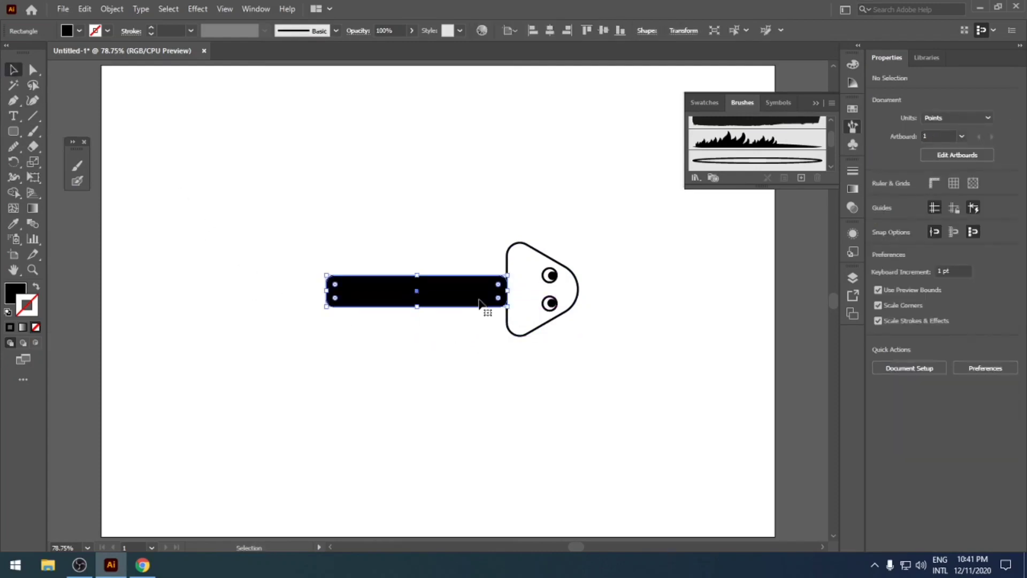
{"action": "left_click", "coordinate": [18, 293]}
{"action": "left_click", "coordinate": [19, 294]}
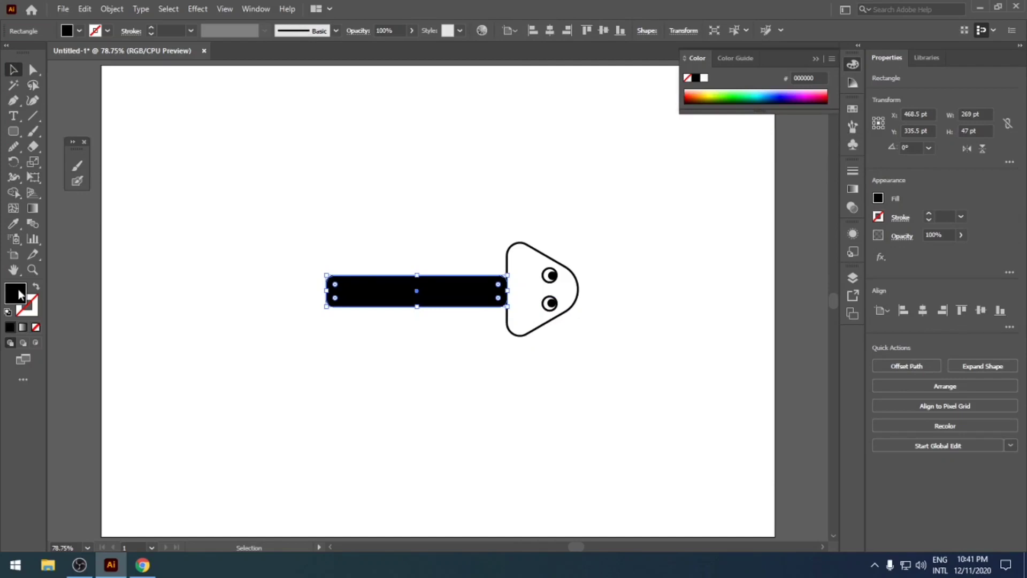
{"action": "left_click", "coordinate": [36, 287]}
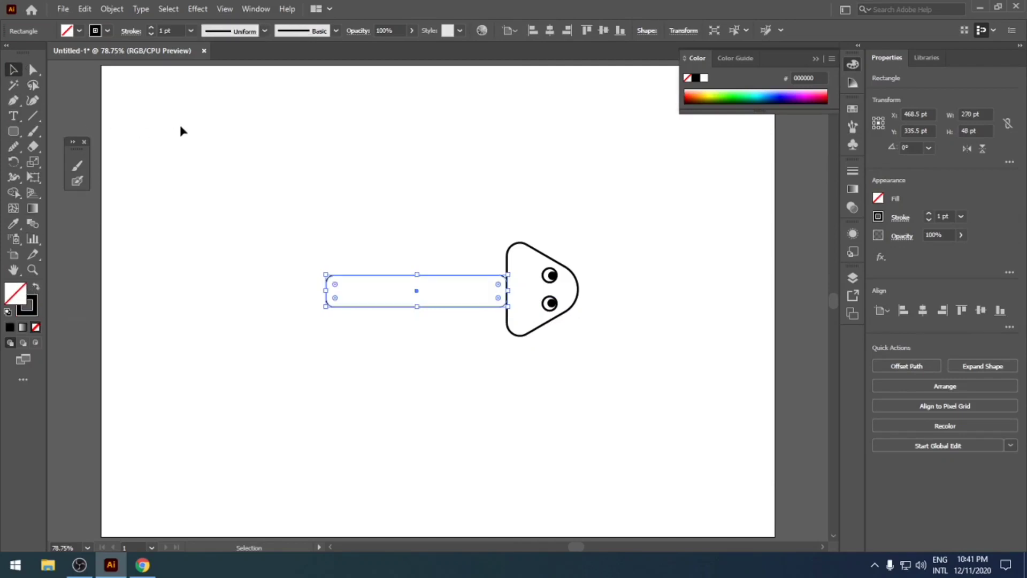
Step: Copy the triangle's stroke style onto the rounded rectangle with the Eyedropper and nudge the rectangle 1 pt left
{"action": "left_click", "coordinate": [434, 305]}
{"action": "left_click", "coordinate": [433, 308]}
{"action": "left_click", "coordinate": [13, 223]}
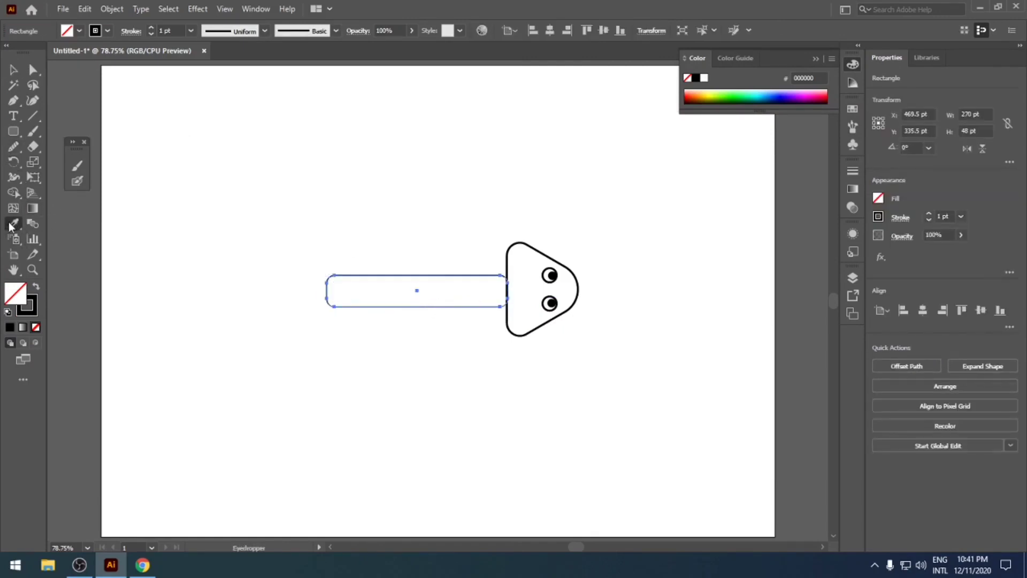
{"action": "left_click", "coordinate": [509, 262]}
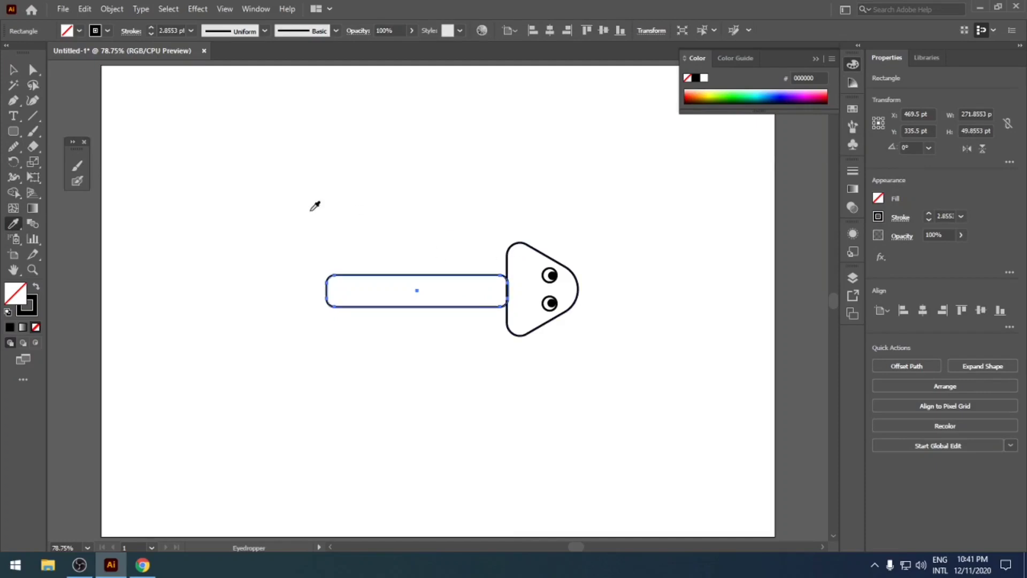
{"action": "left_click", "coordinate": [15, 70]}
{"action": "left_click", "coordinate": [239, 332]}
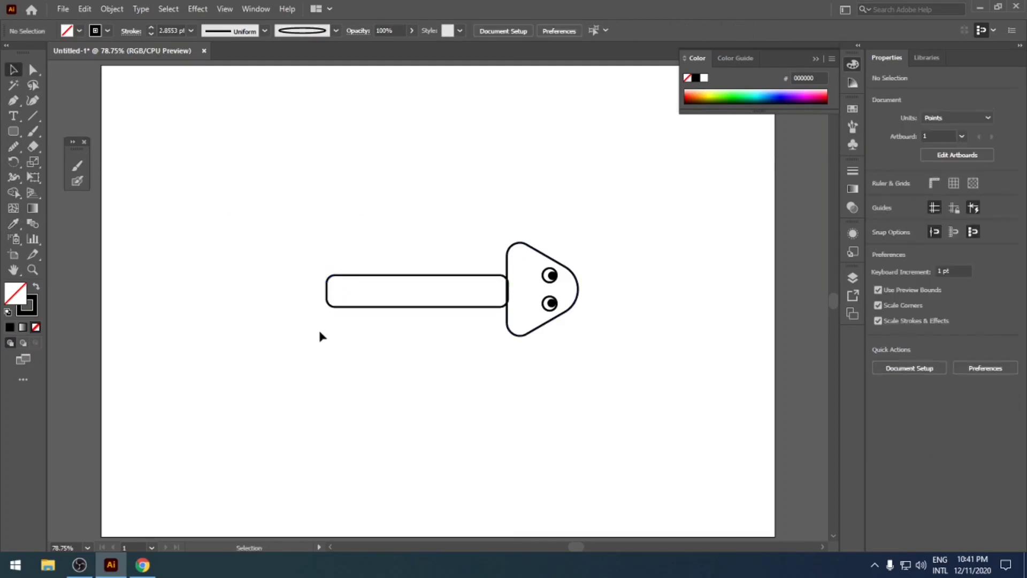
{"action": "left_click", "coordinate": [446, 309]}
{"action": "key", "text": "Left"}
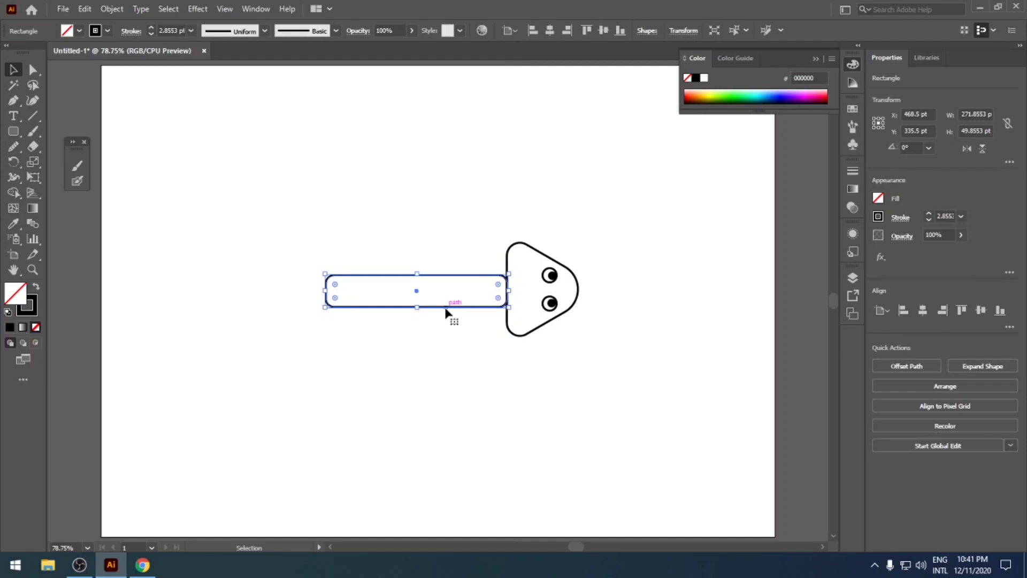
{"action": "left_click", "coordinate": [445, 360]}
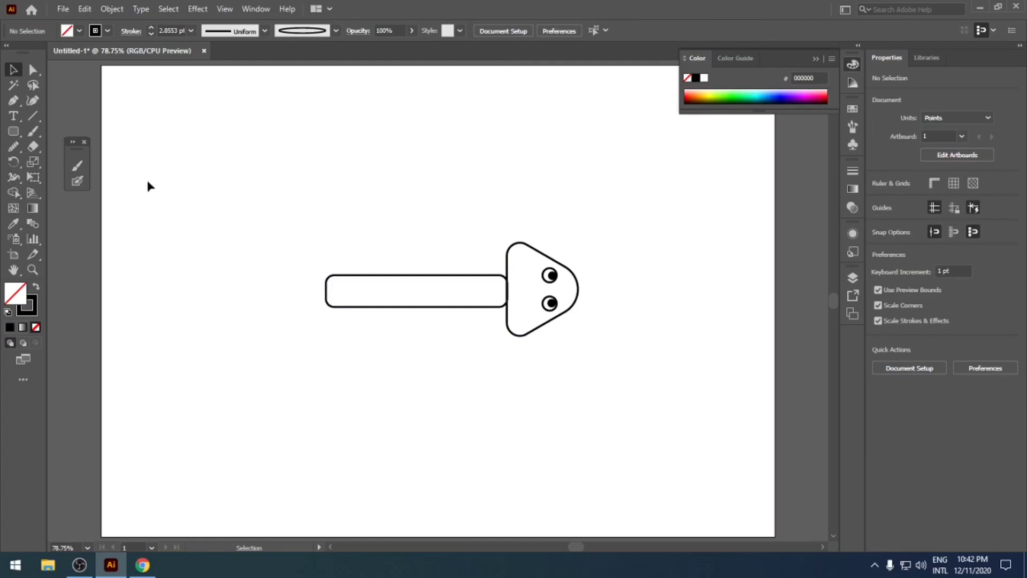
Step: Draw a 45° line outward from the upper part of the triangle's tip, about 42.5 pt wide and high
{"action": "left_click", "coordinate": [32, 116]}
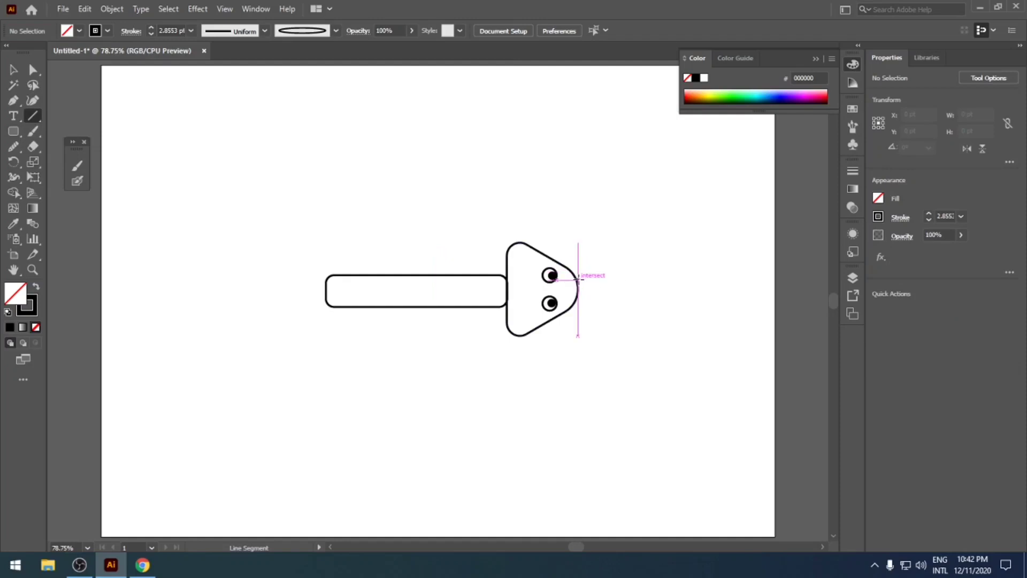
{"action": "left_click_drag", "start_coordinate": [579, 278], "coordinate": [616, 258]}
{"action": "key", "text": "v"}
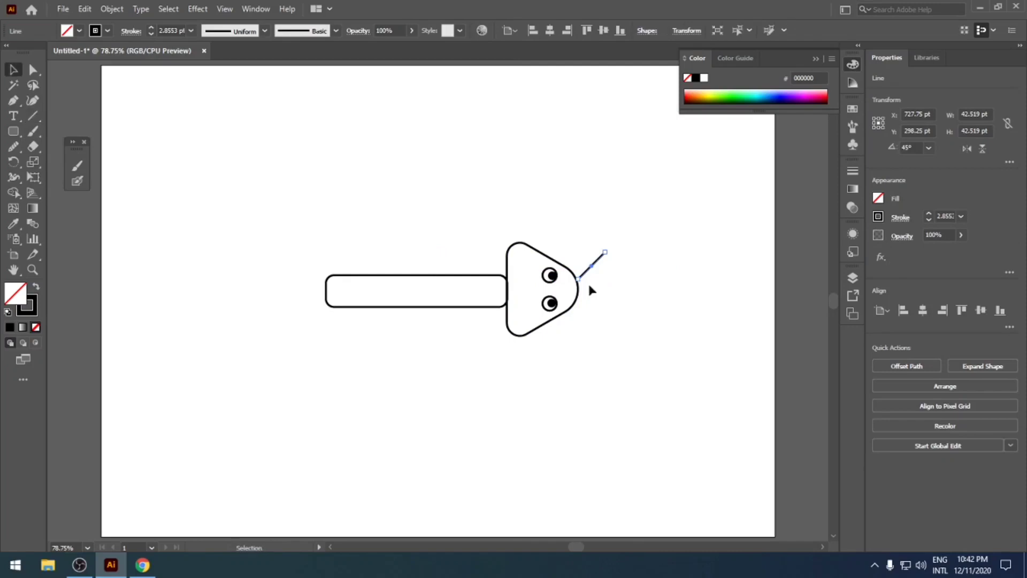
Step: Duplicate the antenna line below, reflect the copy about the vertical axis and place it at the lower part of the tip
{"action": "left_click_drag", "start_coordinate": [589, 276], "coordinate": [588, 294]}
{"action": "right_click", "coordinate": [589, 294]}
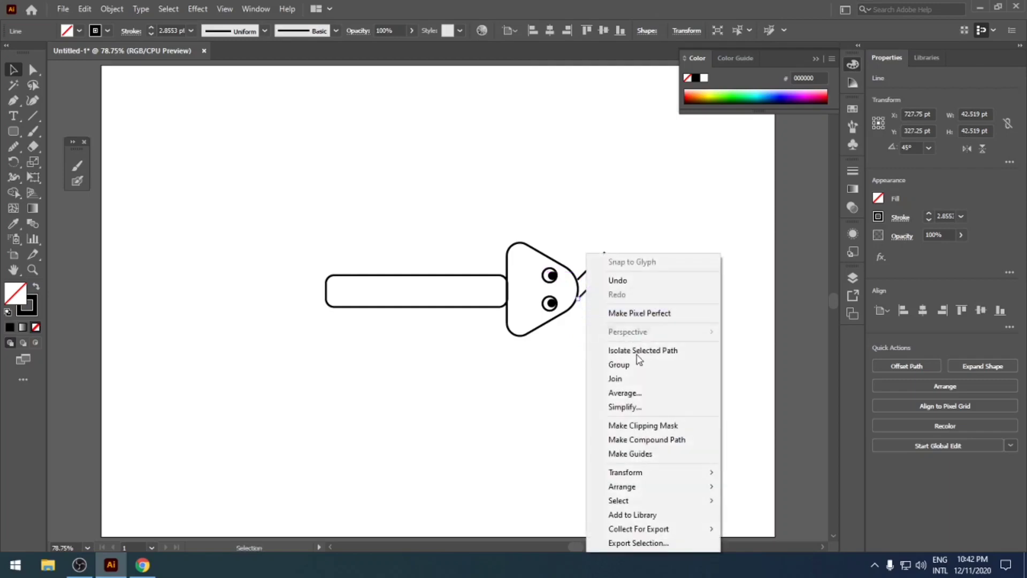
{"action": "mouse_move", "coordinate": [696, 472]}
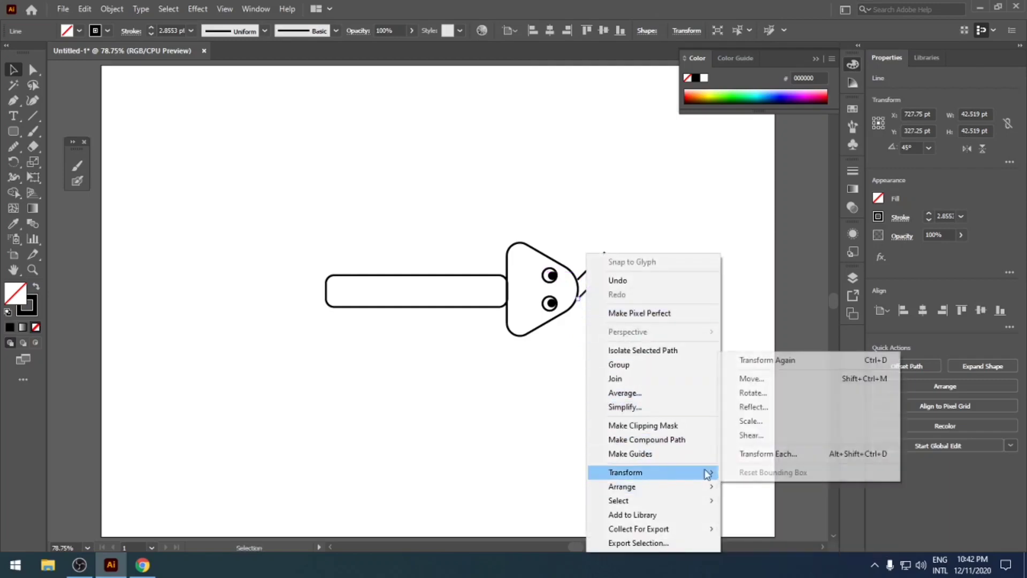
{"action": "left_click", "coordinate": [790, 412]}
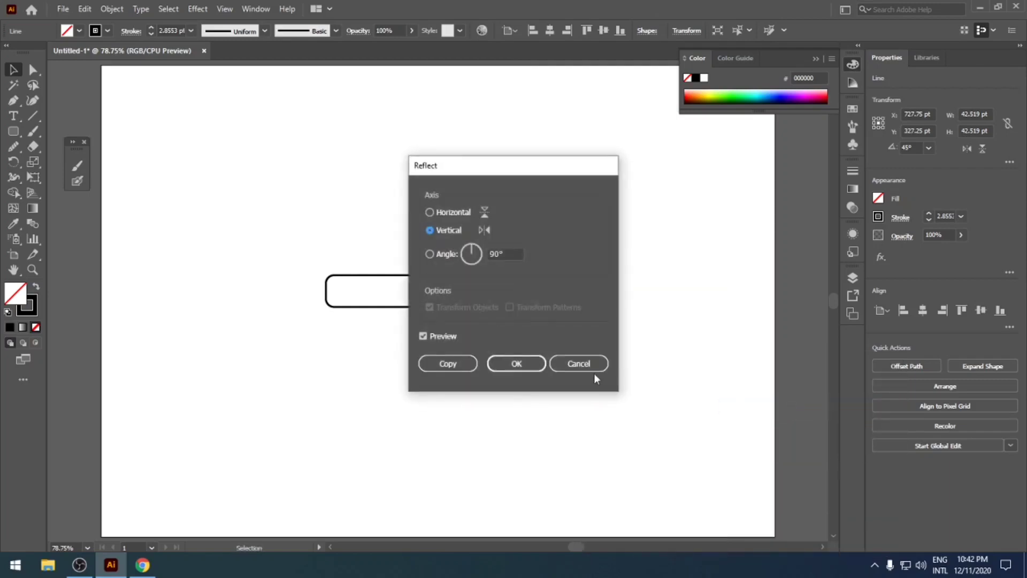
{"action": "left_click", "coordinate": [540, 368]}
{"action": "left_click_drag", "start_coordinate": [596, 292], "coordinate": [592, 315]}
{"action": "left_click", "coordinate": [644, 349]}
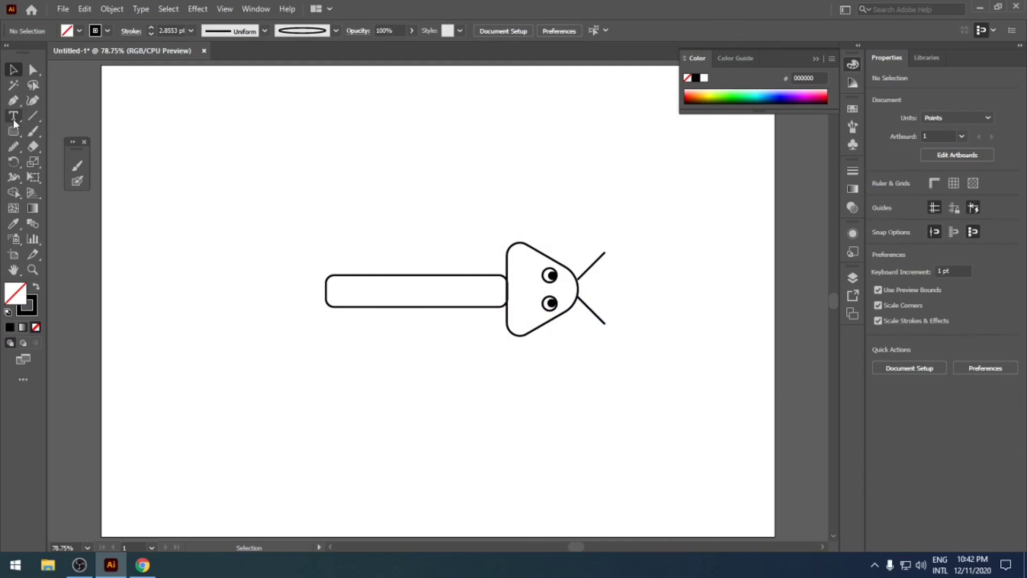
Step: Remove the rounding from the two left corners of the body rectangle
{"action": "left_click", "coordinate": [33, 70]}
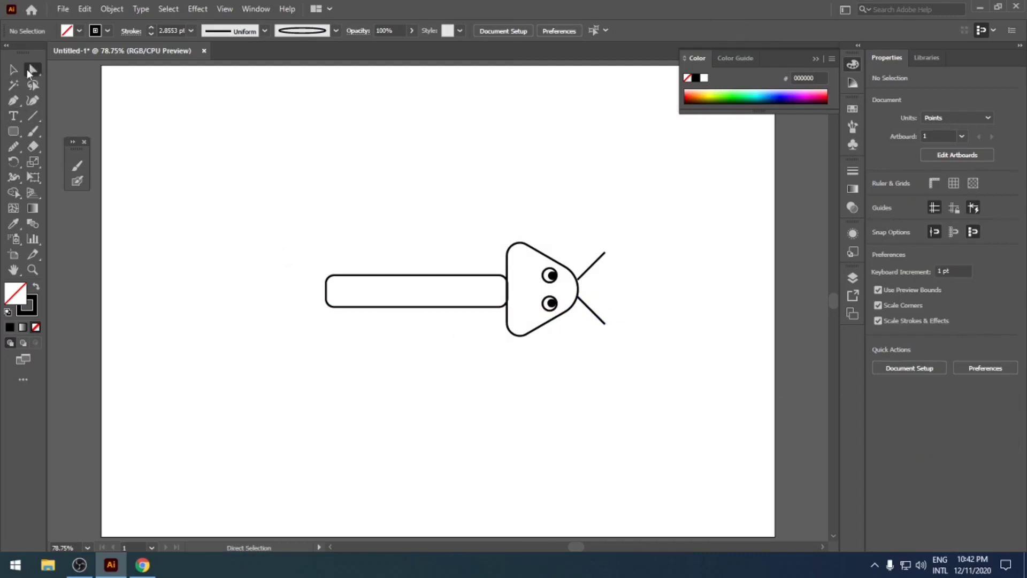
{"action": "mouse_move", "coordinate": [292, 254]}
{"action": "left_mouse_down"}
{"action": "mouse_move", "coordinate": [354, 339]}
{"action": "mouse_move", "coordinate": [340, 309]}
{"action": "mouse_move", "coordinate": [287, 259]}
{"action": "mouse_move", "coordinate": [298, 273]}
{"action": "left_mouse_up"}
{"action": "left_click", "coordinate": [351, 362]}
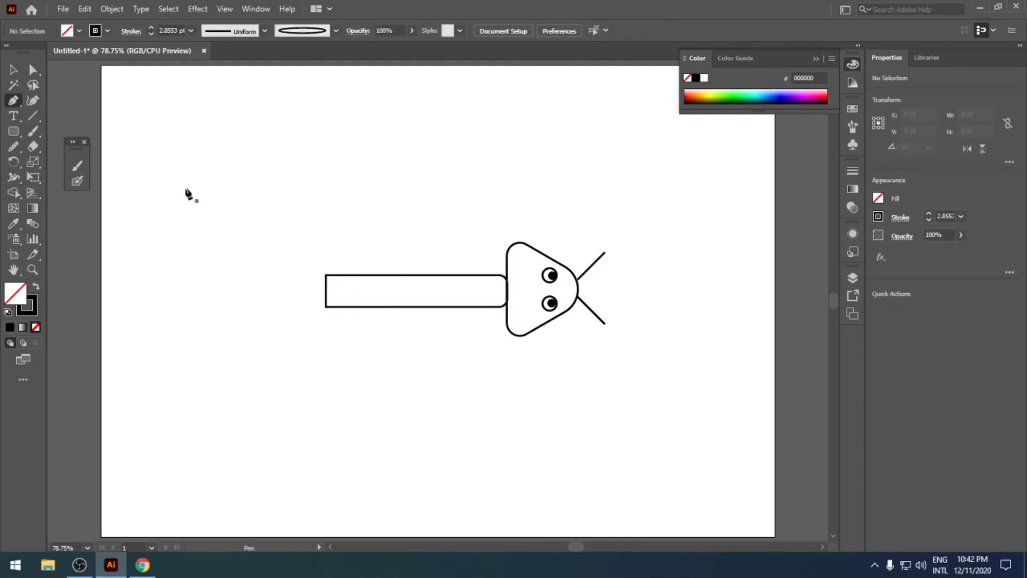
Step: Add an anchor point midway on the rectangle's left edge, move it 27 pt right to form a notch and round the notch
{"action": "left_click", "coordinate": [326, 293]}
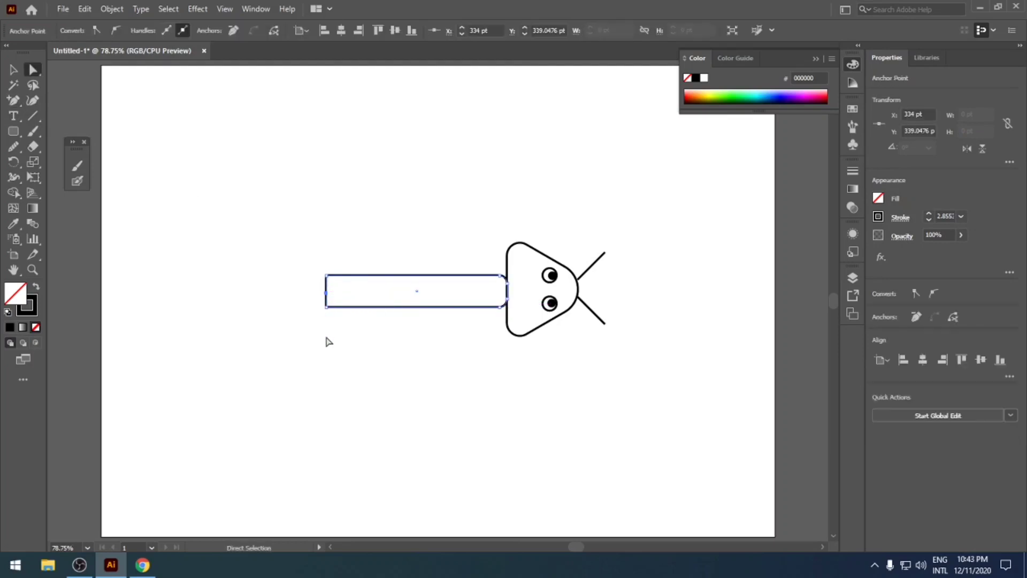
{"action": "key", "text": "Right"}
{"action": "key", "text": "Right"}
{"action": "key", "text": "Right"}
{"action": "key", "text": "Right"}
{"action": "key", "text": "Right"}
{"action": "key", "text": "Right"}
{"action": "key", "text": "Right"}
{"action": "key", "text": "Right"}
{"action": "key", "text": "Right"}
{"action": "key", "text": "Right"}
{"action": "key", "text": "Right"}
{"action": "key", "text": "Right"}
{"action": "key", "text": "Right"}
{"action": "key", "text": "Right"}
{"action": "key", "text": "Right"}
{"action": "key", "text": "Right"}
{"action": "key", "text": "Right"}
{"action": "key", "text": "Right"}
{"action": "key", "text": "Right"}
{"action": "key", "text": "Right"}
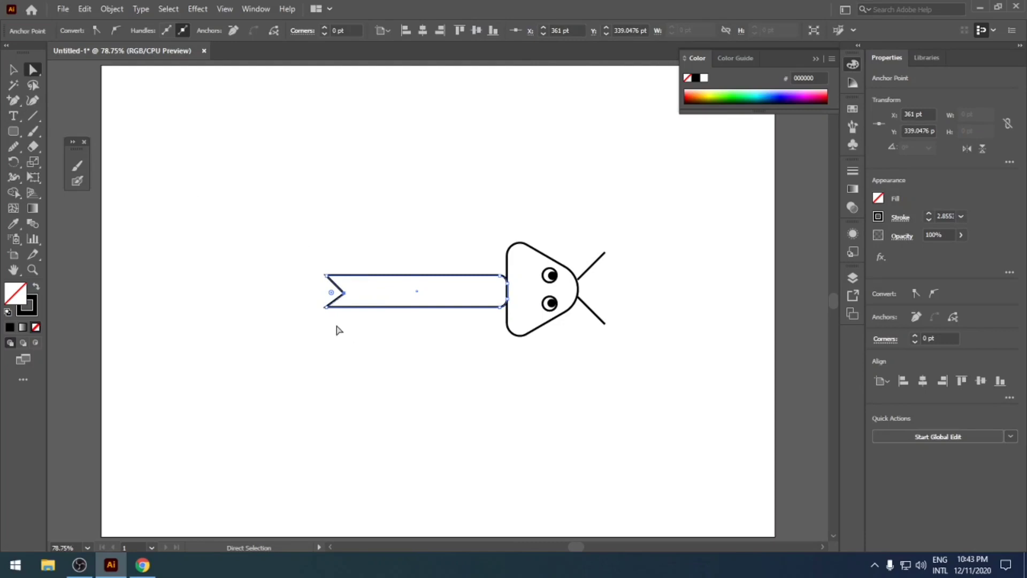
{"action": "left_click_drag", "start_coordinate": [331, 293], "coordinate": [328, 295]}
{"action": "left_click", "coordinate": [344, 353]}
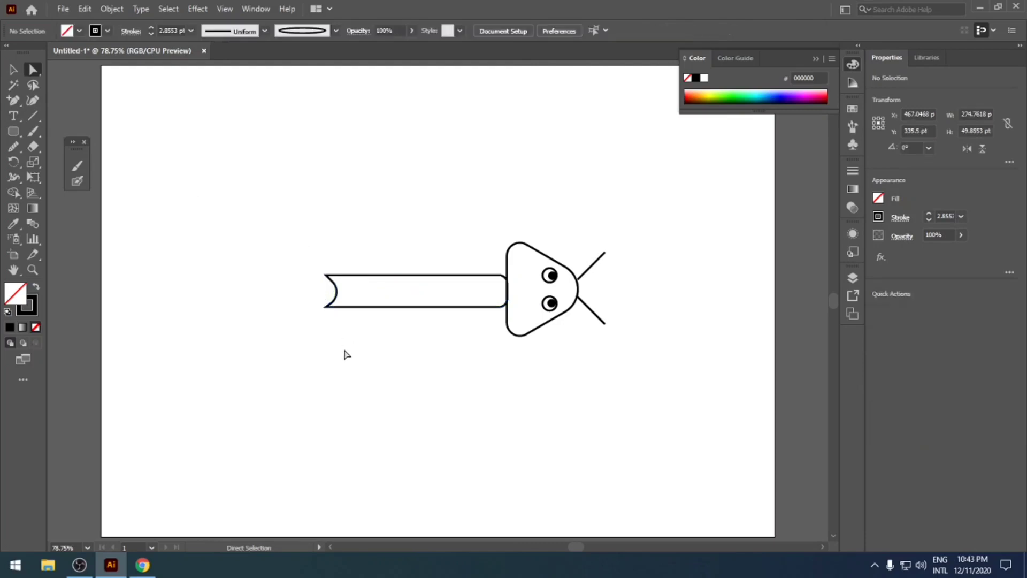
Step: Try to add the whole ungrouped artwork as a new brush, and undo the accidental change to its corners
{"action": "left_click_drag", "start_coordinate": [306, 181], "coordinate": [700, 419]}
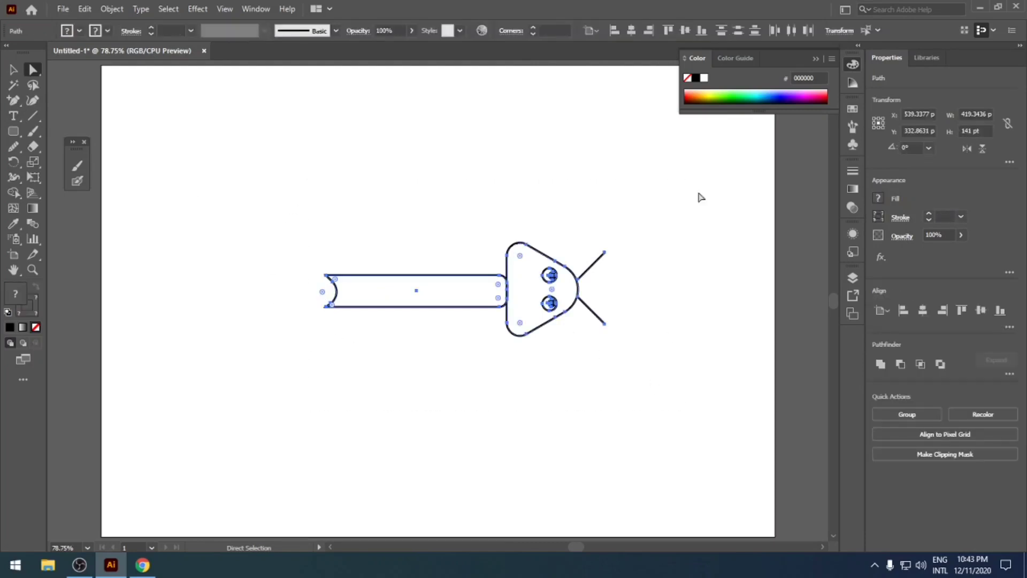
{"action": "left_click", "coordinate": [853, 126]}
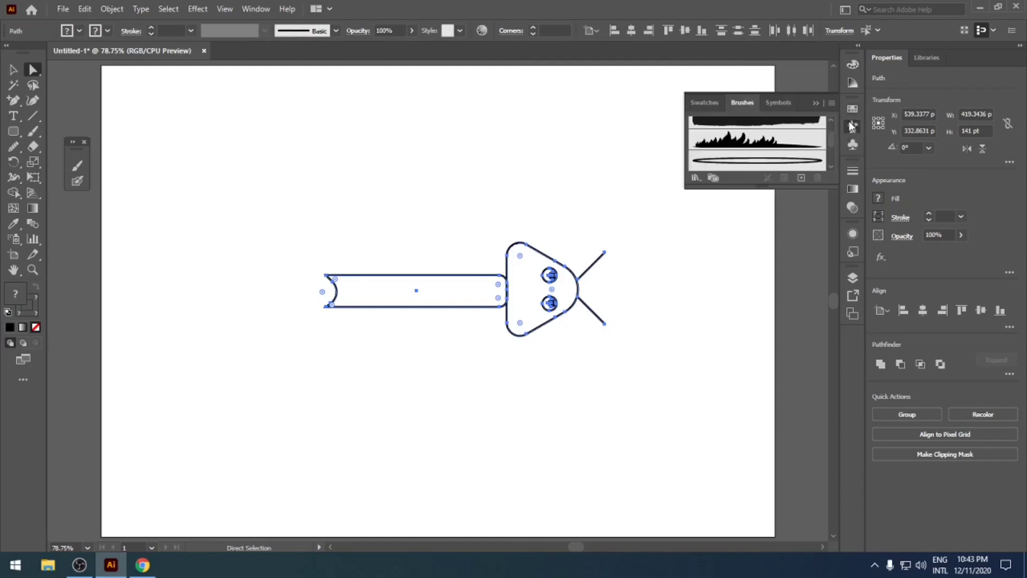
{"action": "mouse_move", "coordinate": [552, 290]}
{"action": "left_mouse_down"}
{"action": "mouse_move", "coordinate": [734, 206]}
{"action": "mouse_move", "coordinate": [776, 160]}
{"action": "left_mouse_up"}
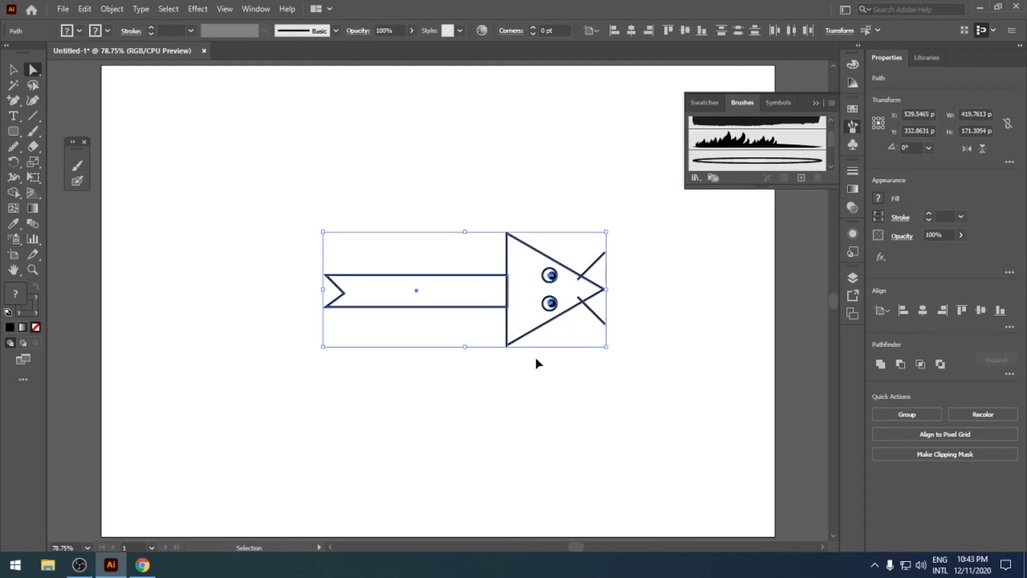
{"action": "key", "text": "ctrl+z"}
{"action": "key", "text": "v"}
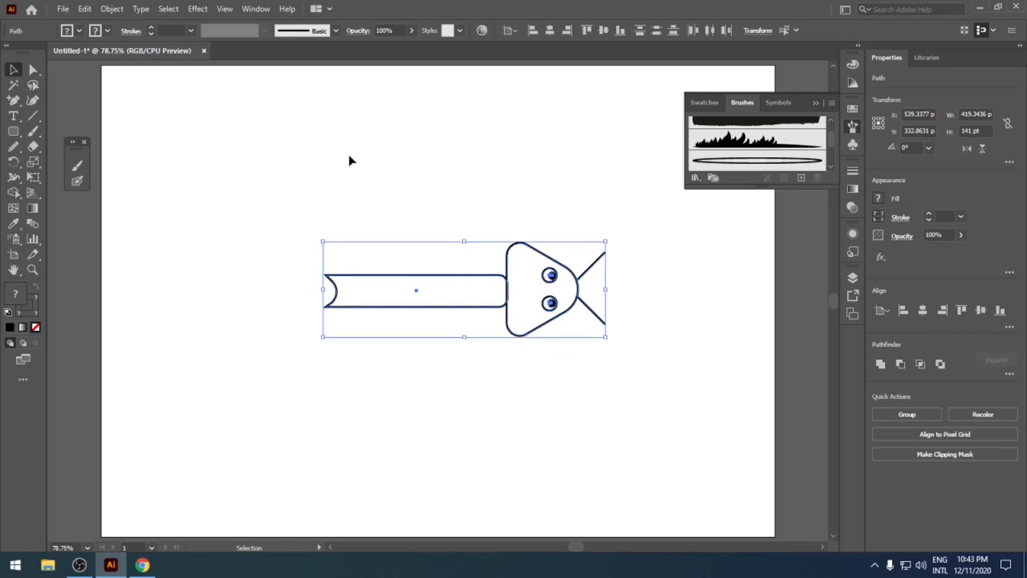
{"action": "left_click_drag", "start_coordinate": [349, 156], "coordinate": [553, 328]}
{"action": "left_click_drag", "start_coordinate": [636, 303], "coordinate": [792, 146]}
Step: Select all parts of the snake artwork and group them
{"action": "left_click_drag", "start_coordinate": [233, 209], "coordinate": [655, 445]}
{"action": "key", "text": "a"}
{"action": "key", "text": "ctrl+g"}
{"action": "key", "text": "v"}
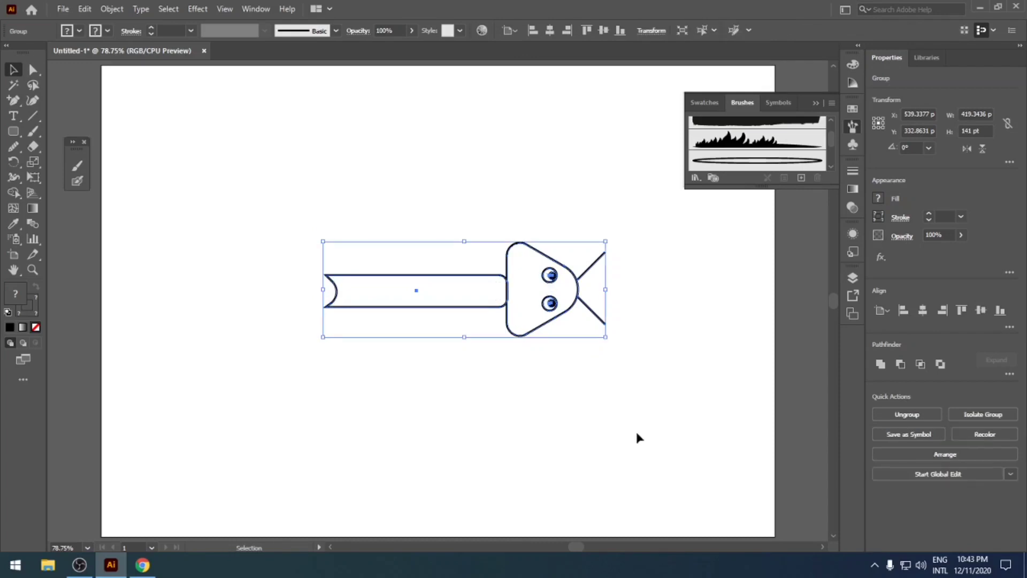
Step: Create a new art brush from the grouped snake with Tints colorization, and delete the original artwork from the artboard
{"action": "mouse_move", "coordinate": [578, 289]}
{"action": "left_mouse_down"}
{"action": "mouse_move", "coordinate": [624, 261]}
{"action": "mouse_move", "coordinate": [728, 149]}
{"action": "left_mouse_up"}
{"action": "left_click", "coordinate": [485, 314]}
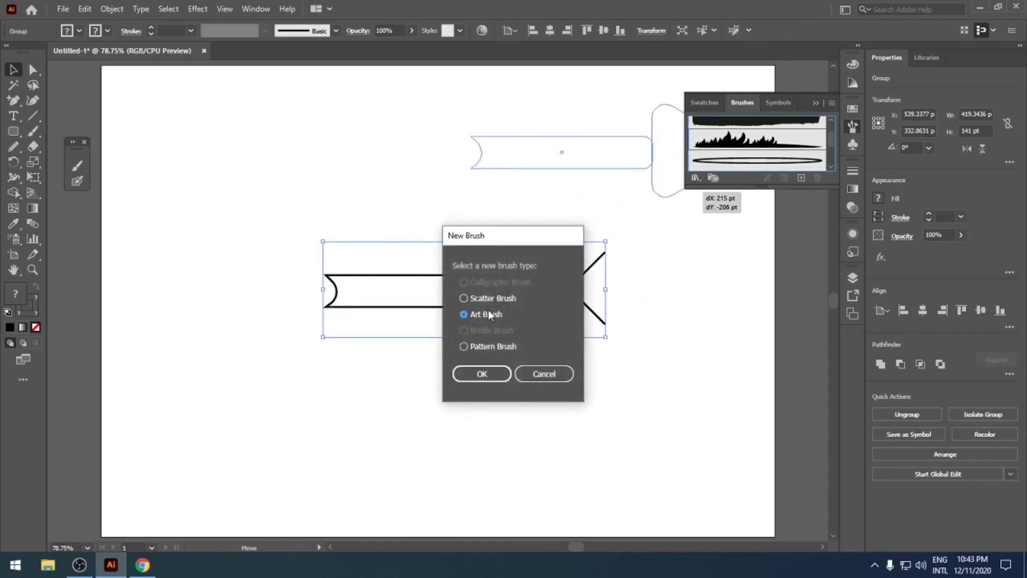
{"action": "left_click", "coordinate": [475, 374]}
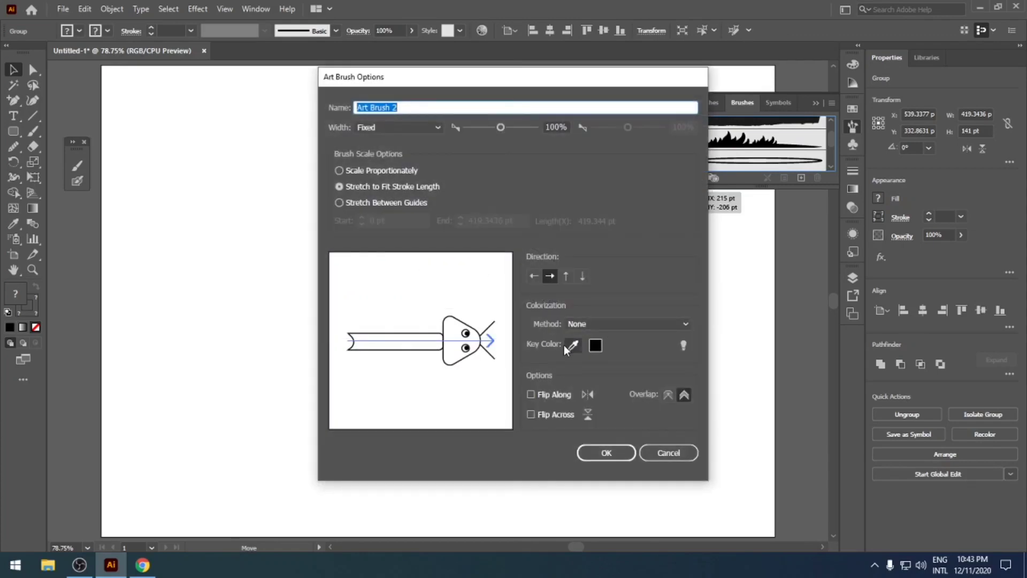
{"action": "left_click", "coordinate": [598, 326]}
{"action": "left_click", "coordinate": [593, 348]}
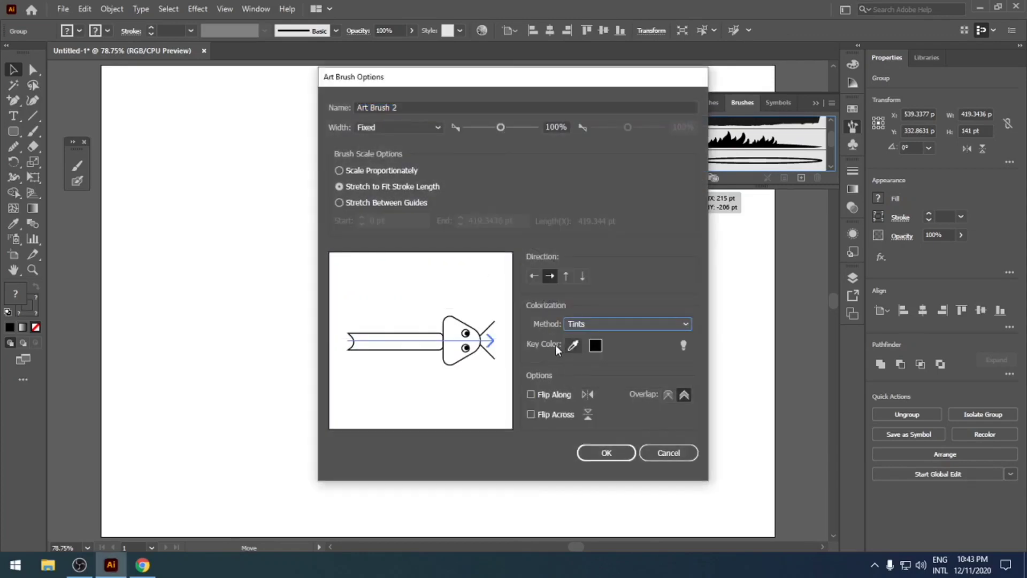
{"action": "left_click", "coordinate": [602, 458]}
{"action": "key", "text": "Delete"}
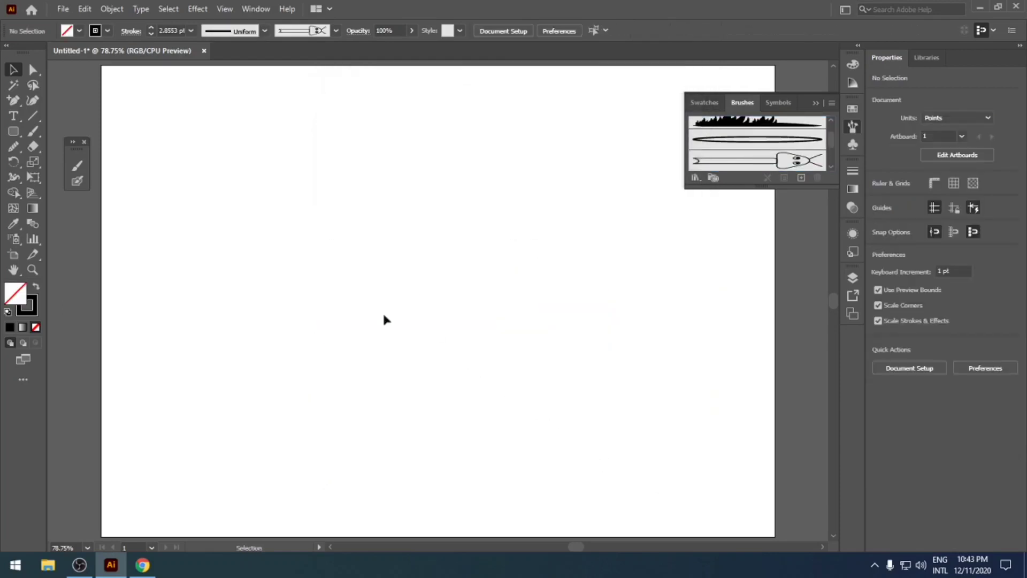
Step: Paint a long curving test stroke with the Paintbrush and the snake brush, and delete it
{"action": "left_click", "coordinate": [31, 132]}
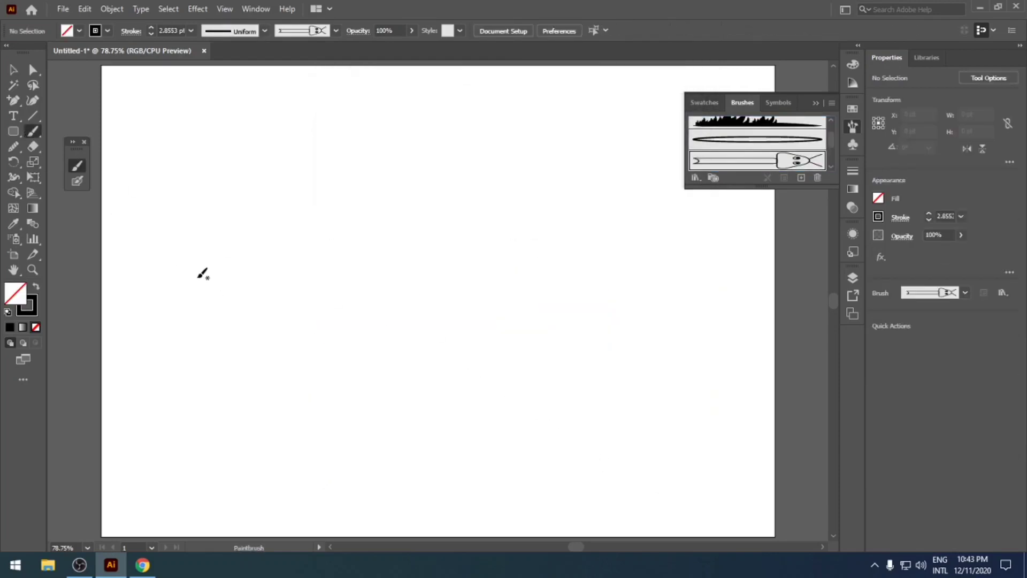
{"action": "mouse_move", "coordinate": [198, 278]}
{"action": "left_mouse_down"}
{"action": "mouse_move", "coordinate": [273, 315]}
{"action": "mouse_move", "coordinate": [354, 271]}
{"action": "mouse_move", "coordinate": [503, 291]}
{"action": "mouse_move", "coordinate": [487, 241]}
{"action": "mouse_move", "coordinate": [459, 341]}
{"action": "mouse_move", "coordinate": [395, 359]}
{"action": "left_mouse_up"}
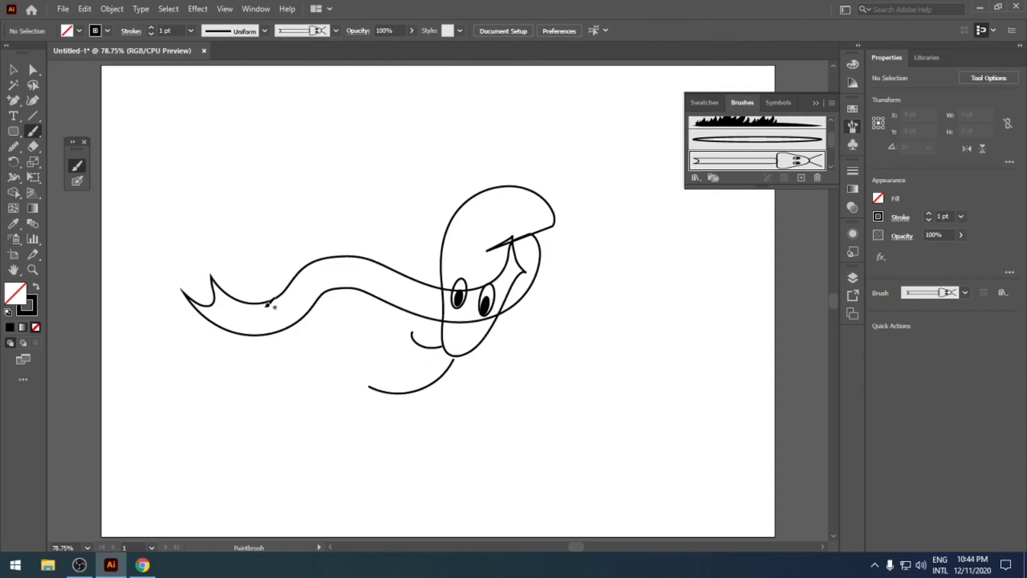
{"action": "left_click", "coordinate": [266, 306], "text": "ctrl"}
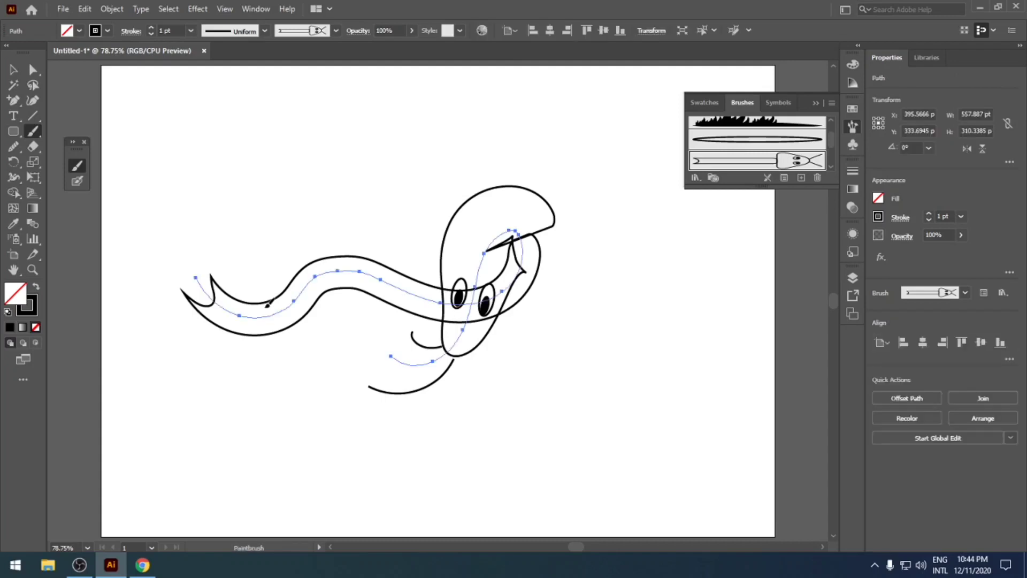
{"action": "key", "text": "Delete"}
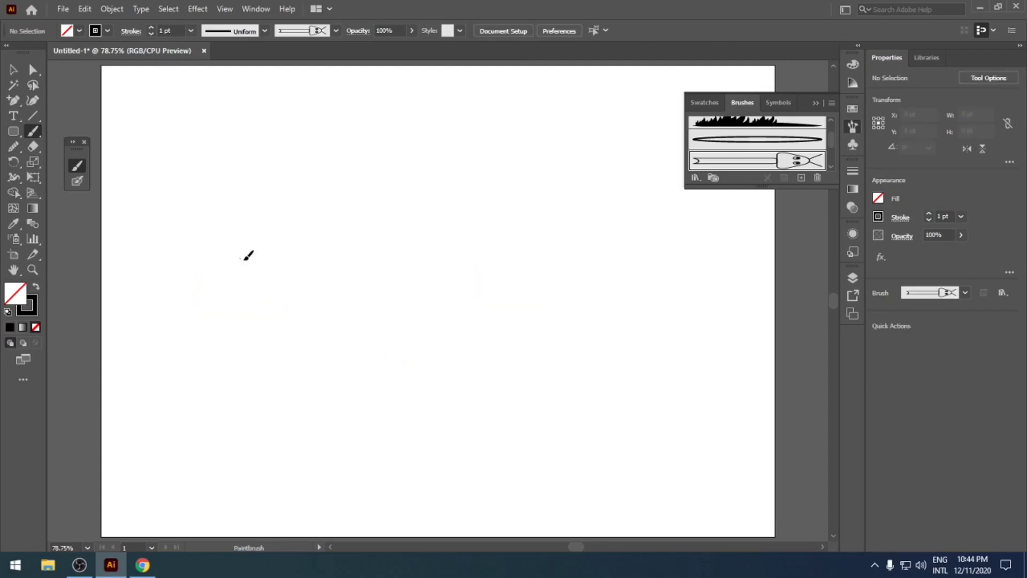
Step: Try a few shorter snake strokes, undoing each one, and paint a wavy snake across the middle of the artboard
{"action": "mouse_move", "coordinate": [241, 259]}
{"action": "left_mouse_down"}
{"action": "mouse_move", "coordinate": [302, 278]}
{"action": "mouse_move", "coordinate": [377, 256]}
{"action": "left_mouse_up"}
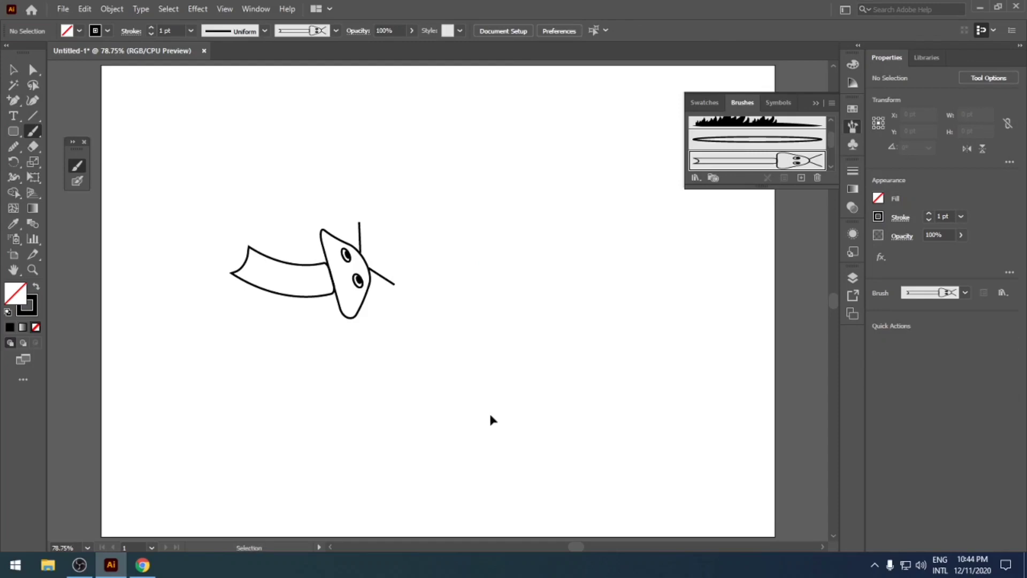
{"action": "key", "text": "ctrl+z"}
{"action": "mouse_move", "coordinate": [271, 211]}
{"action": "left_mouse_down"}
{"action": "mouse_move", "coordinate": [371, 270]}
{"action": "mouse_move", "coordinate": [505, 298]}
{"action": "mouse_move", "coordinate": [530, 289]}
{"action": "left_mouse_up"}
{"action": "key", "text": "ctrl+z"}
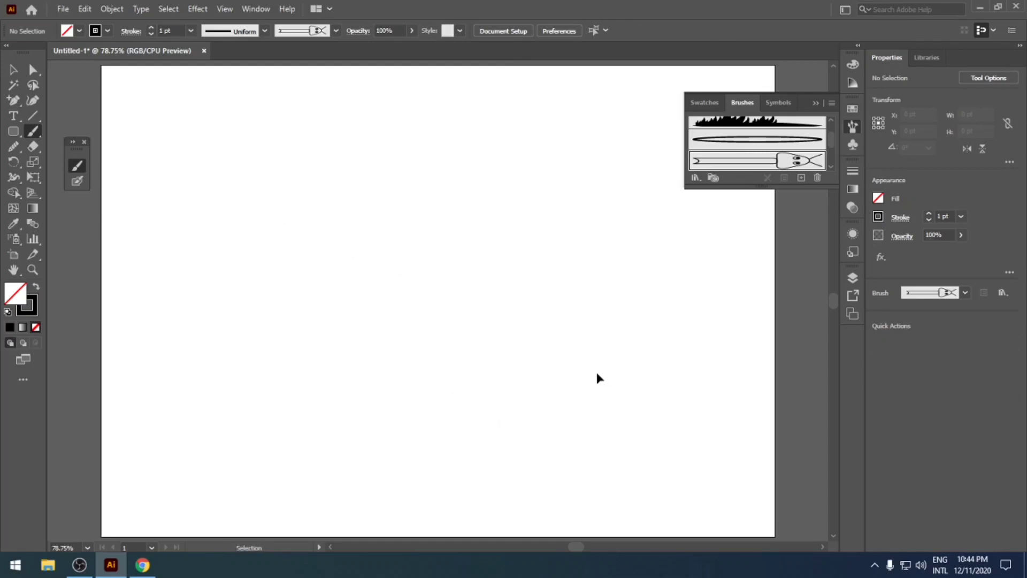
{"action": "left_click_drag", "start_coordinate": [311, 266], "coordinate": [442, 266]}
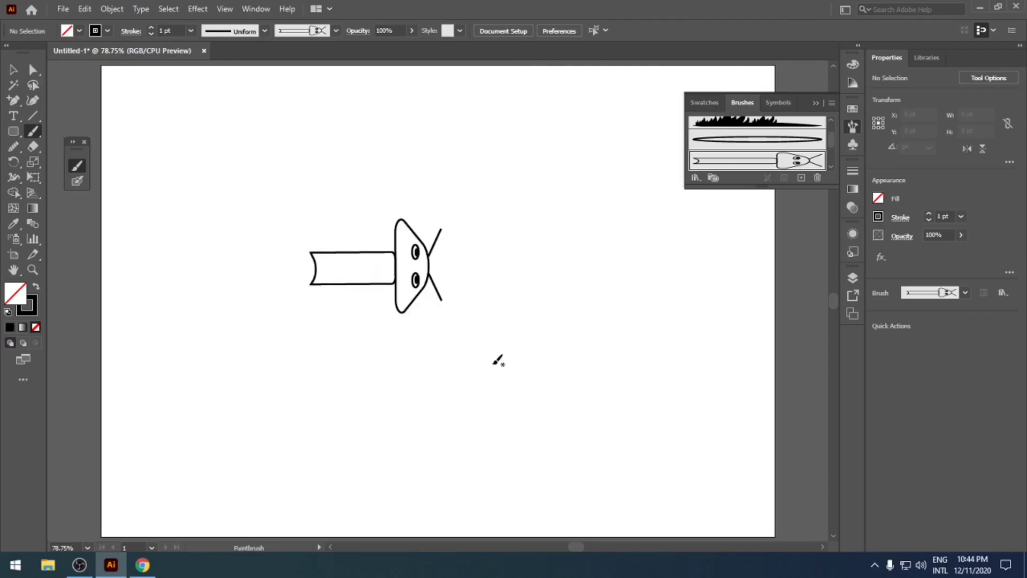
{"action": "key", "text": "ctrl+z"}
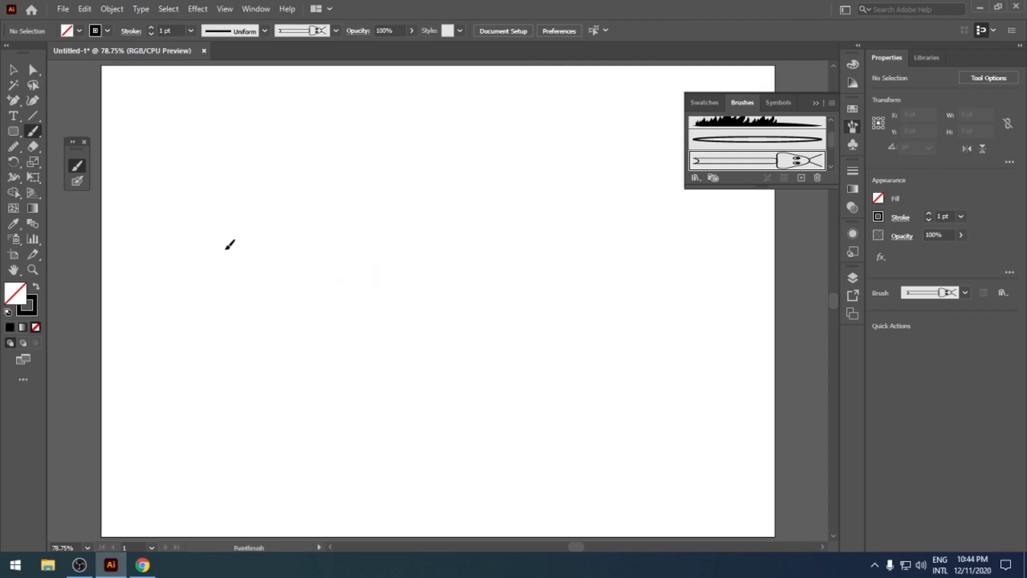
{"action": "mouse_move", "coordinate": [228, 247]}
{"action": "left_mouse_down"}
{"action": "mouse_move", "coordinate": [250, 221]}
{"action": "mouse_move", "coordinate": [350, 286]}
{"action": "mouse_move", "coordinate": [421, 270]}
{"action": "mouse_move", "coordinate": [445, 244]}
{"action": "mouse_move", "coordinate": [468, 247]}
{"action": "mouse_move", "coordinate": [490, 275]}
{"action": "mouse_move", "coordinate": [585, 305]}
{"action": "mouse_move", "coordinate": [595, 349]}
{"action": "left_mouse_up"}
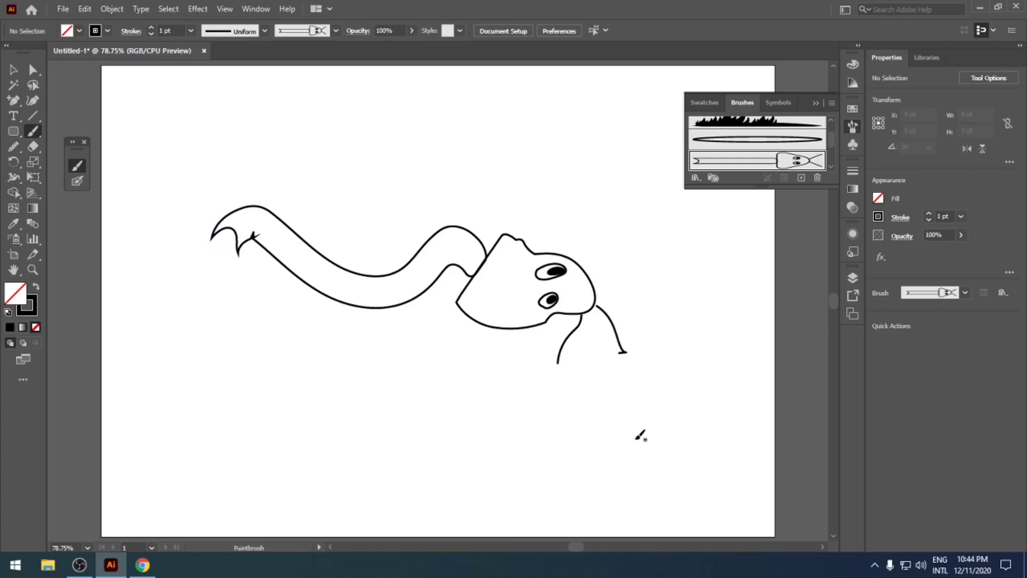
Step: Set the snake art brush to Stretch Between Guides, with the start guide at 19.9515 pt and the end guide at 276.0558 pt
{"action": "double_click", "coordinate": [722, 161]}
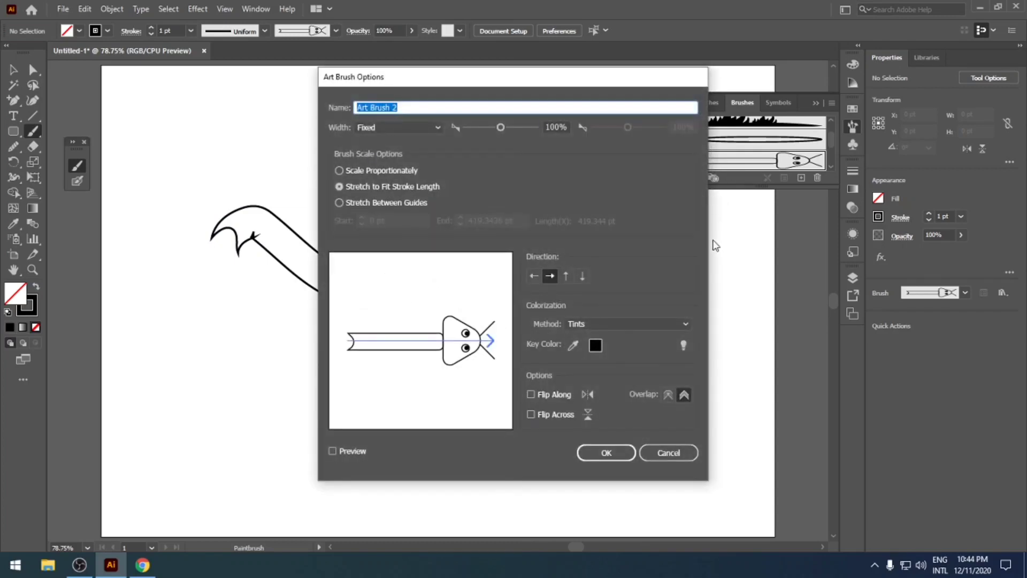
{"action": "left_click", "coordinate": [383, 130]}
{"action": "left_click", "coordinate": [384, 130]}
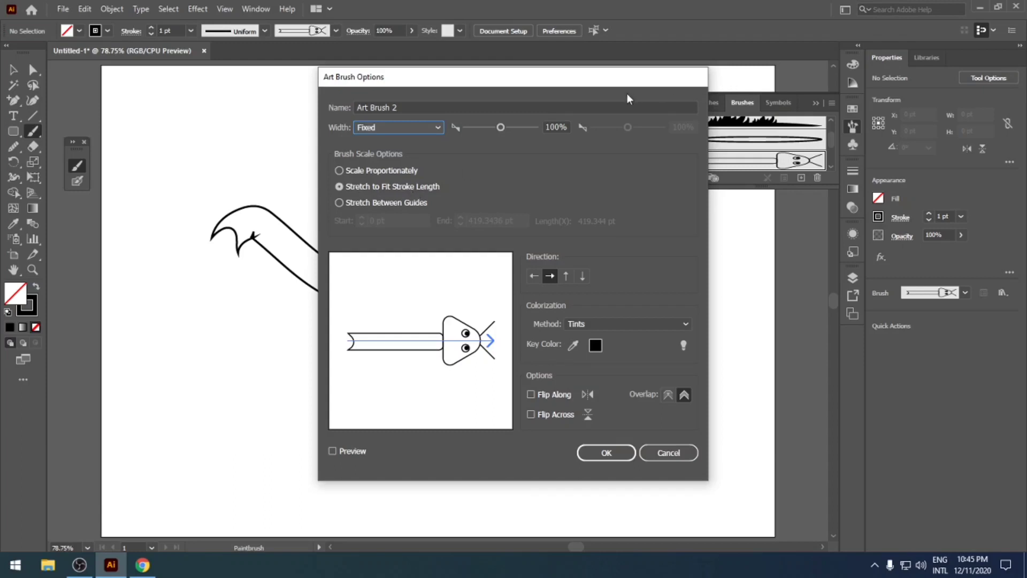
{"action": "left_click_drag", "start_coordinate": [622, 82], "coordinate": [957, 91]}
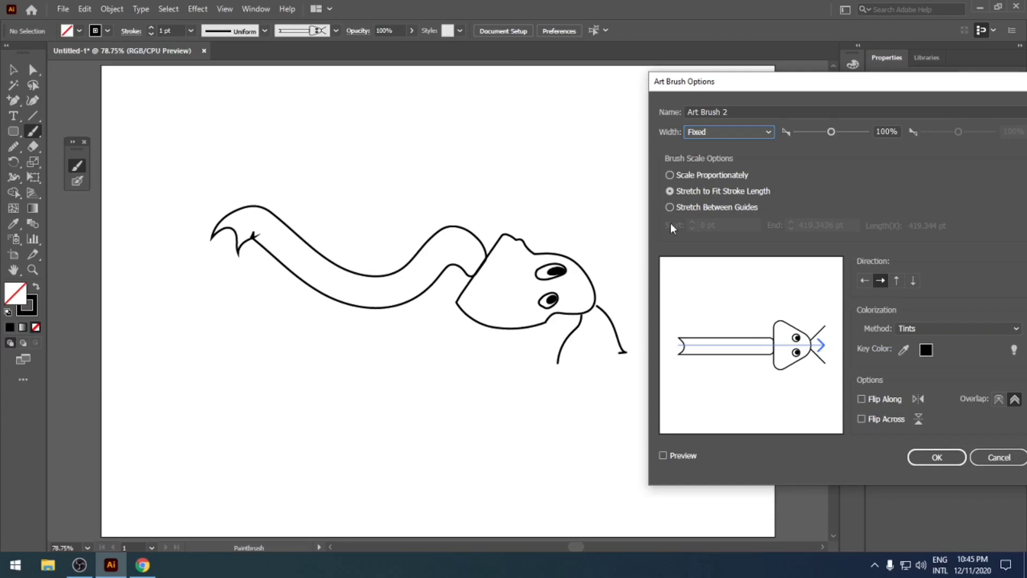
{"action": "left_click", "coordinate": [677, 175]}
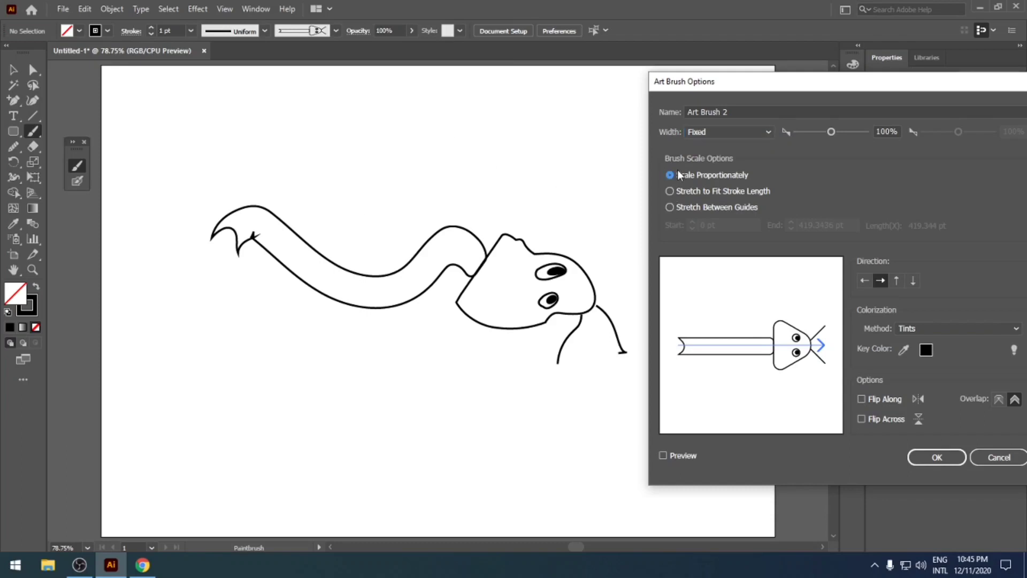
{"action": "left_click", "coordinate": [696, 208]}
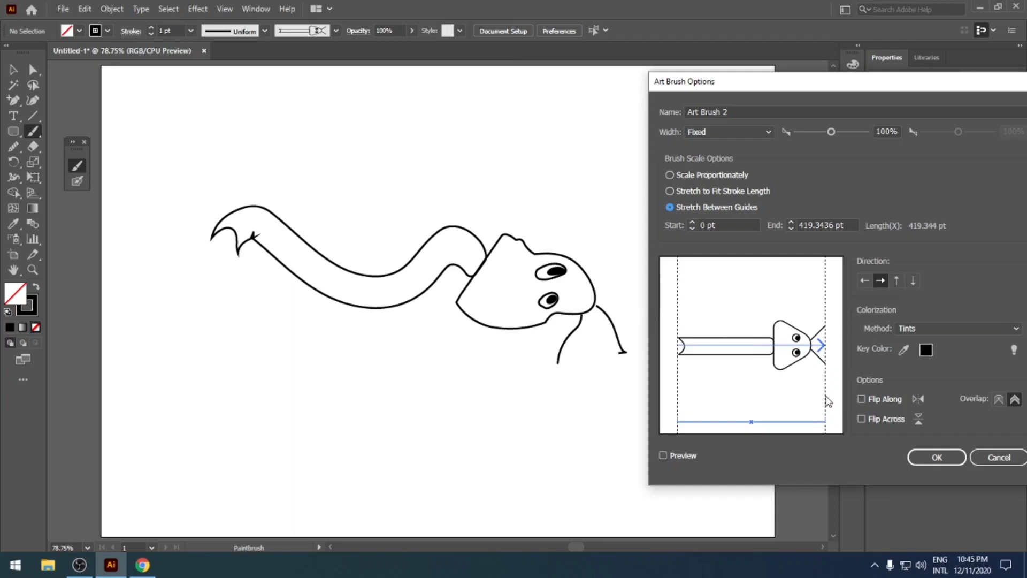
{"action": "left_click_drag", "start_coordinate": [828, 401], "coordinate": [775, 410]}
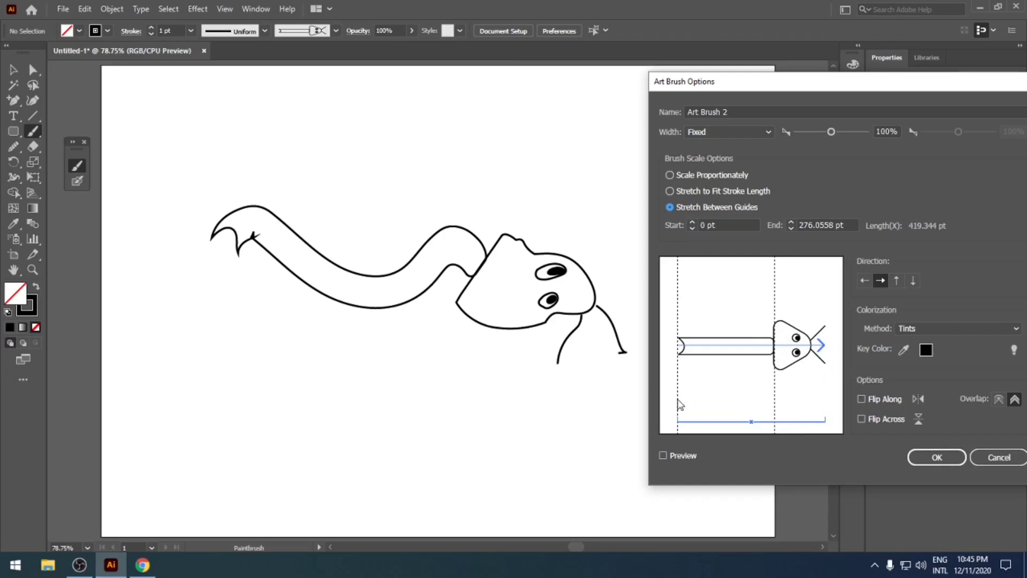
{"action": "left_click_drag", "start_coordinate": [678, 403], "coordinate": [686, 401]}
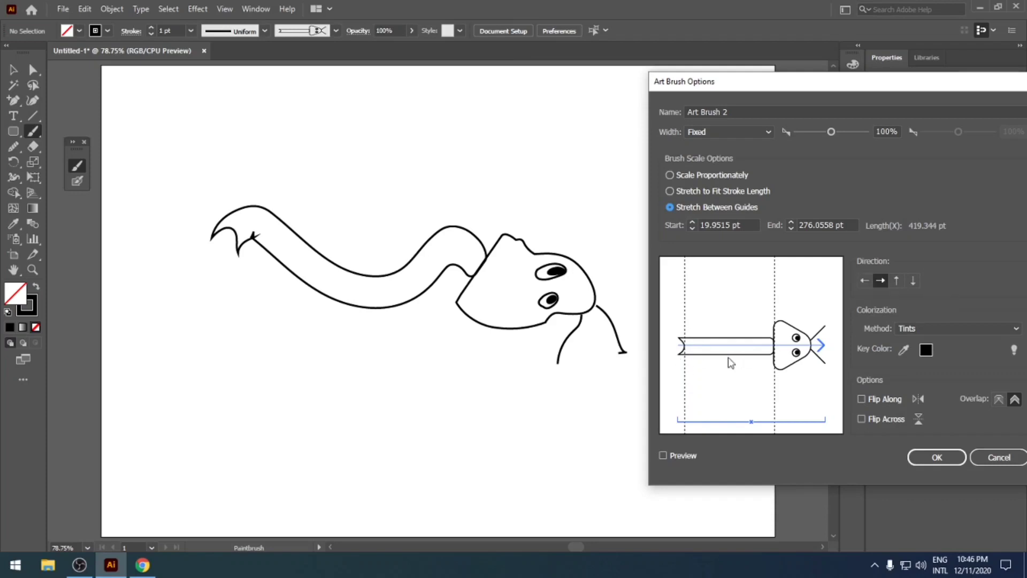
Step: Try the right-to-left stroke direction, restore left to right, and save the options as a brush copy that leaves existing strokes alone
{"action": "left_click", "coordinate": [858, 281]}
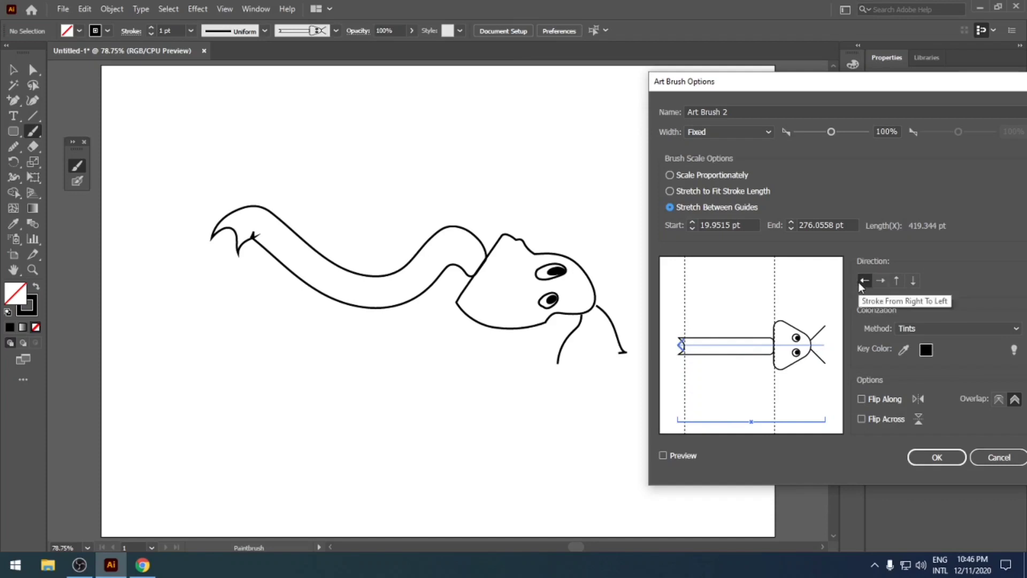
{"action": "left_click", "coordinate": [886, 284]}
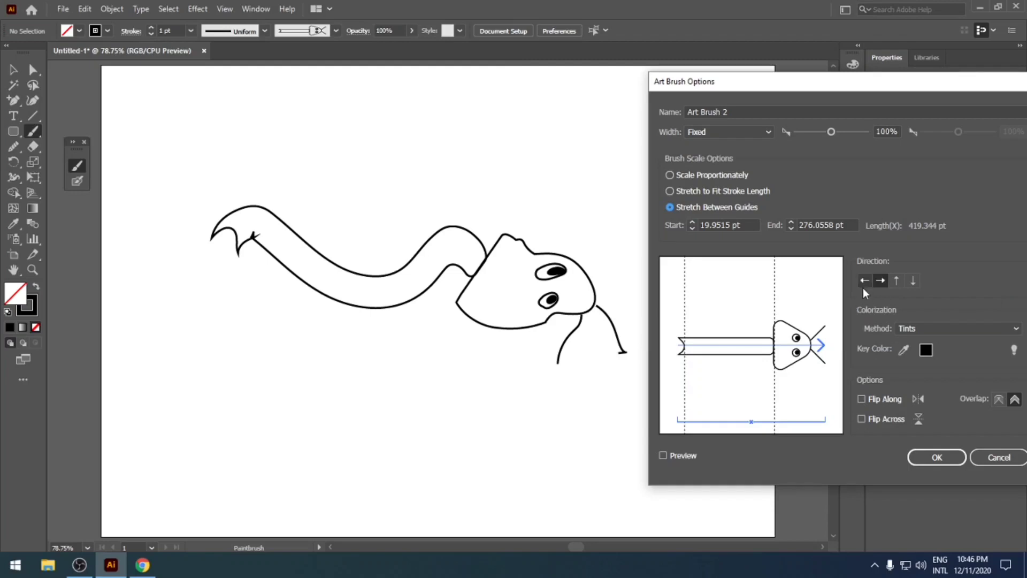
{"action": "left_click", "coordinate": [862, 400]}
{"action": "left_click", "coordinate": [932, 450]}
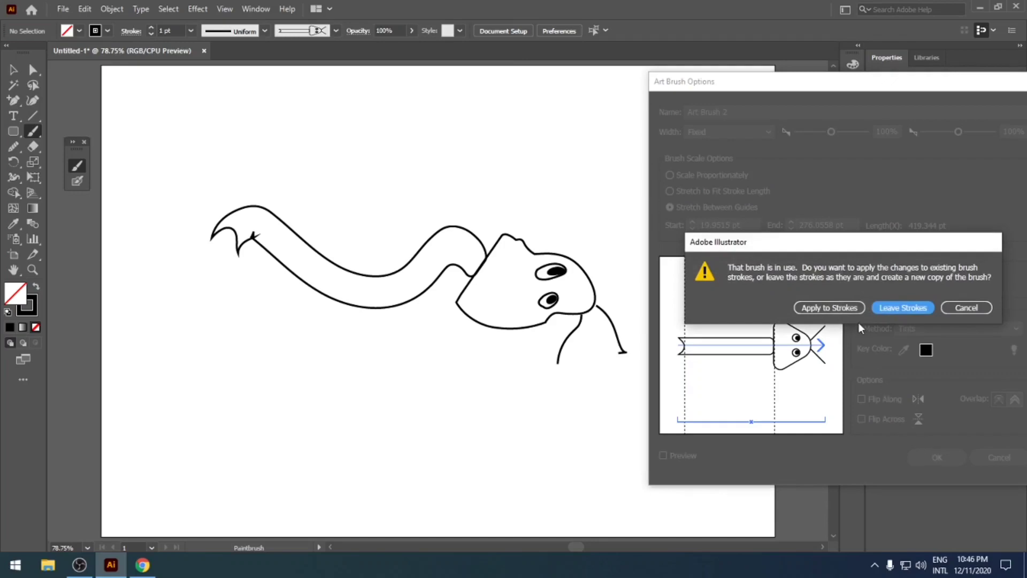
{"action": "left_click", "coordinate": [879, 304]}
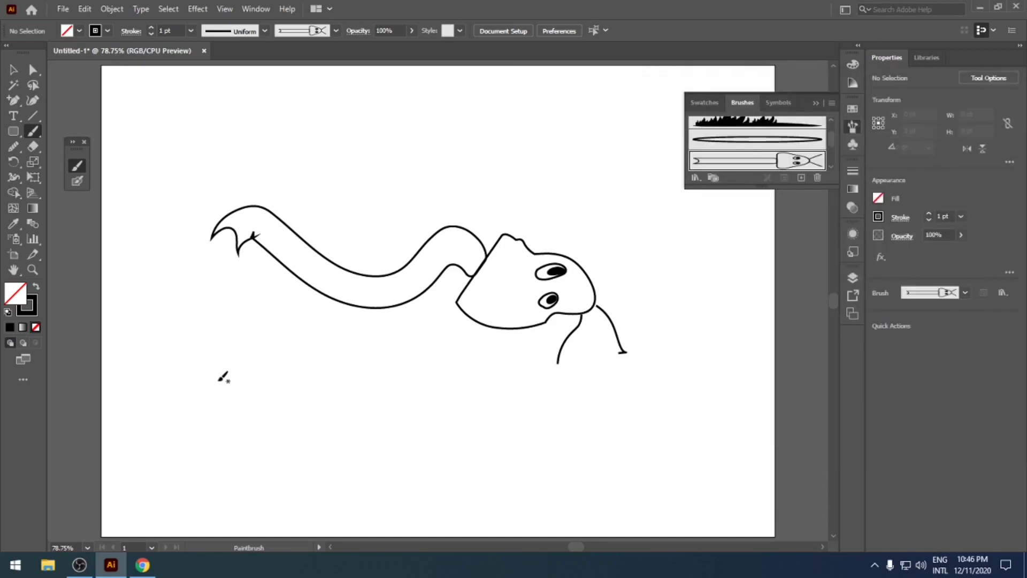
Step: Paint a long winding snake around the first one with the guide-stretched brush, and delete all strokes from the artboard
{"action": "mouse_move", "coordinate": [218, 381]}
{"action": "left_mouse_down"}
{"action": "mouse_move", "coordinate": [301, 398]}
{"action": "mouse_move", "coordinate": [333, 372]}
{"action": "mouse_move", "coordinate": [420, 426]}
{"action": "mouse_move", "coordinate": [564, 391]}
{"action": "mouse_move", "coordinate": [649, 406]}
{"action": "mouse_move", "coordinate": [681, 334]}
{"action": "mouse_move", "coordinate": [650, 216]}
{"action": "mouse_move", "coordinate": [573, 160]}
{"action": "mouse_move", "coordinate": [473, 162]}
{"action": "mouse_move", "coordinate": [409, 189]}
{"action": "mouse_move", "coordinate": [329, 150]}
{"action": "mouse_move", "coordinate": [263, 132]}
{"action": "mouse_move", "coordinate": [238, 129]}
{"action": "left_mouse_up"}
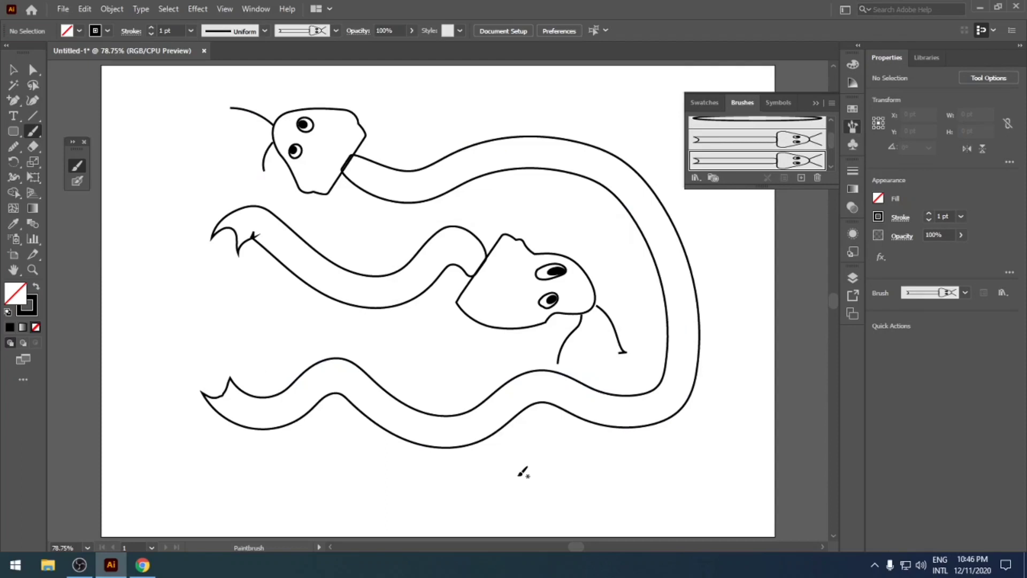
{"action": "key", "text": "ctrl+a"}
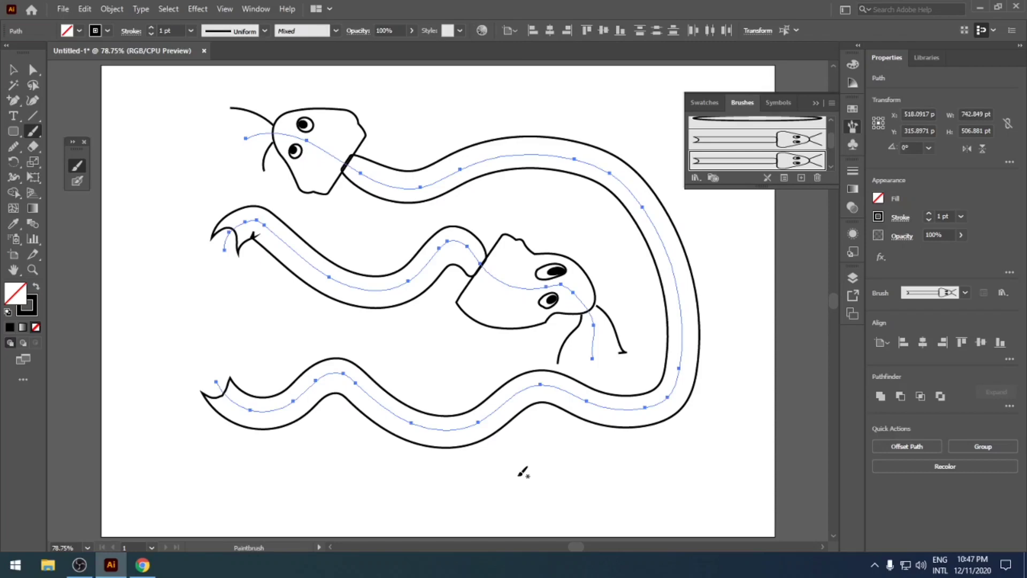
{"action": "key", "text": "Delete"}
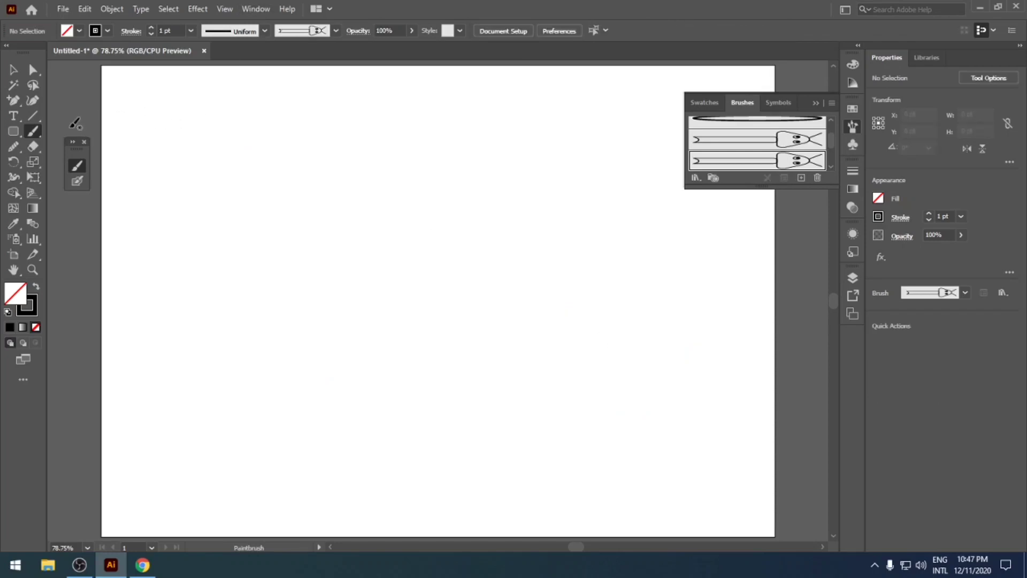
Step: Create a triangle about 60 by 52 pt with the Star tool, rotate it to point right and place it near the artboard's centre
{"action": "left_click", "coordinate": [13, 132]}
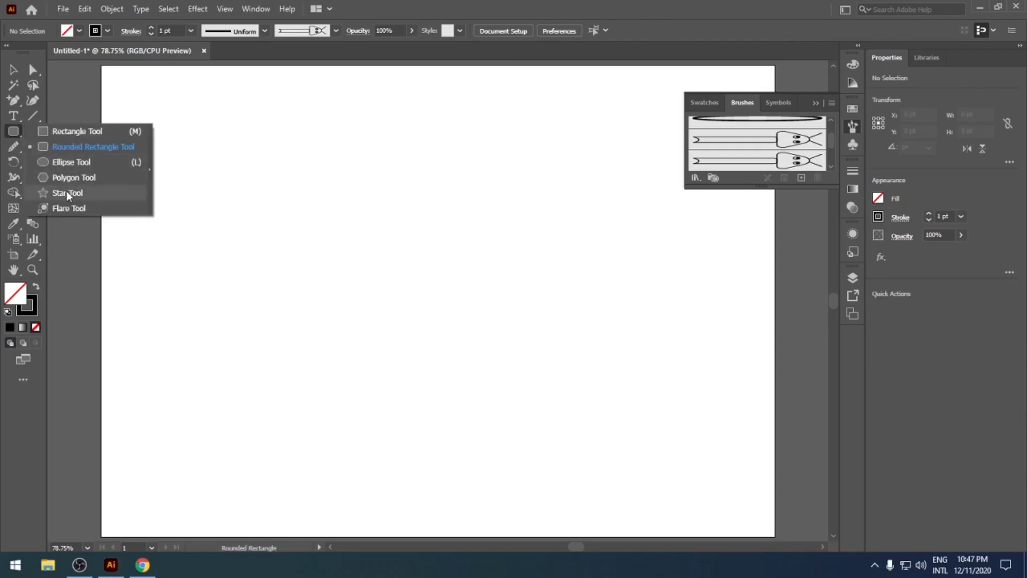
{"action": "left_click", "coordinate": [66, 192]}
{"action": "left_click", "coordinate": [368, 230]}
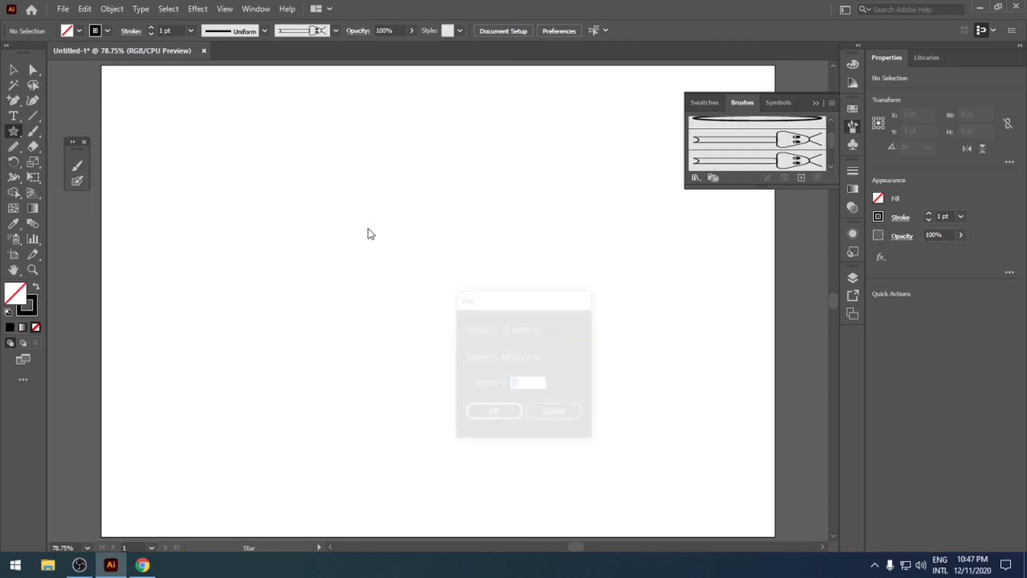
{"action": "key", "text": "Return"}
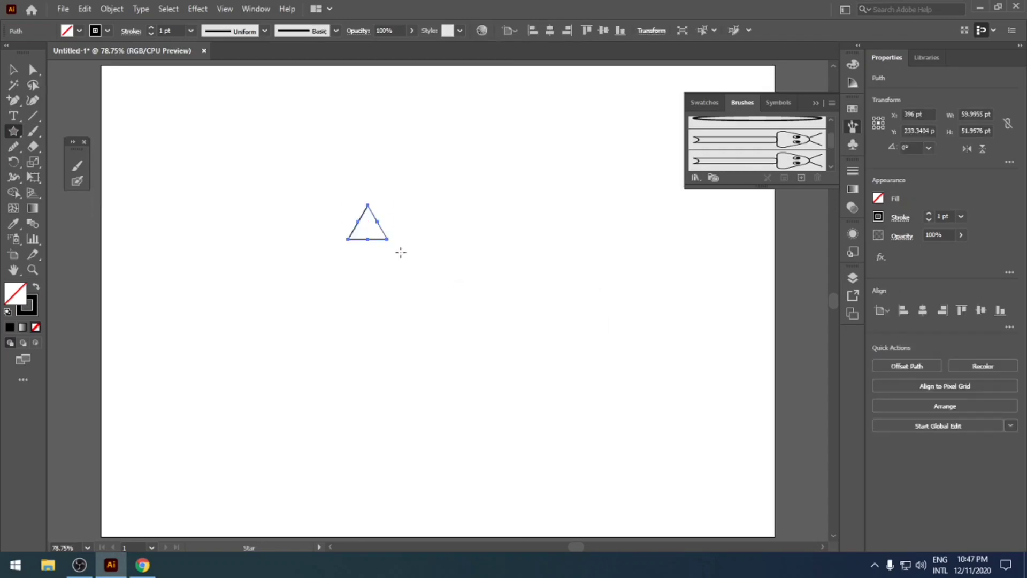
{"action": "key", "text": "v"}
{"action": "left_click_drag", "start_coordinate": [391, 242], "coordinate": [454, 262]}
{"action": "left_click", "coordinate": [298, 261]}
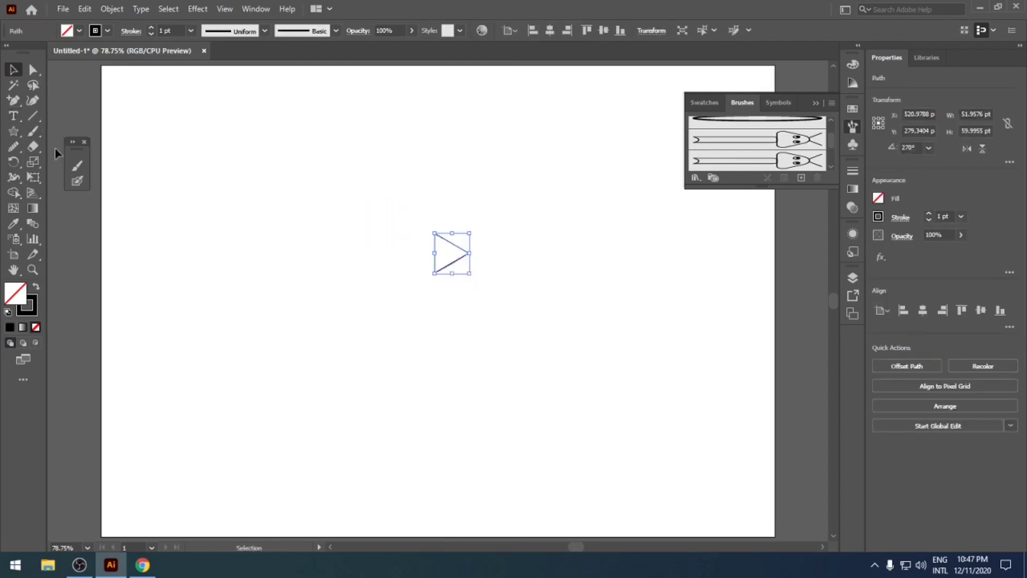
Step: Draw a 104 by 12 pt rectangle as the arrow's shaft against the triangle's left edge and centre it vertically on the triangle
{"action": "key", "text": "m"}
{"action": "left_click_drag", "start_coordinate": [365, 246], "coordinate": [436, 253]}
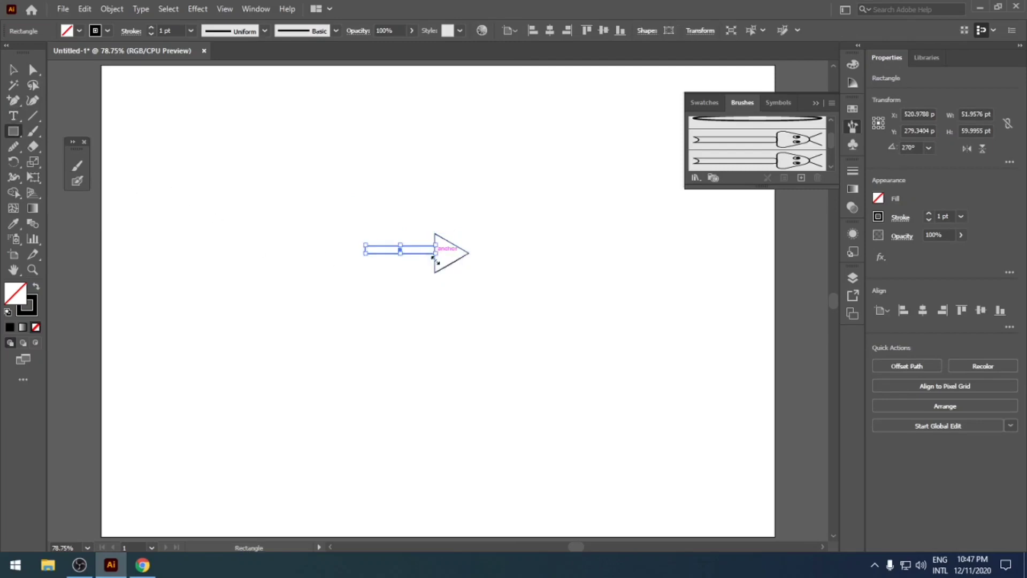
{"action": "key", "text": "v"}
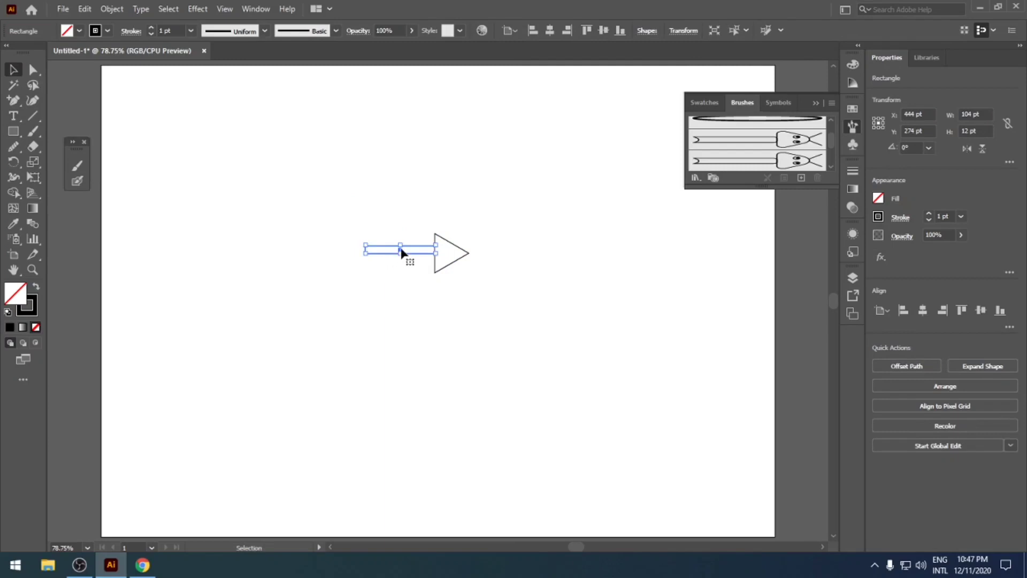
{"action": "left_click_drag", "start_coordinate": [402, 252], "coordinate": [403, 256]}
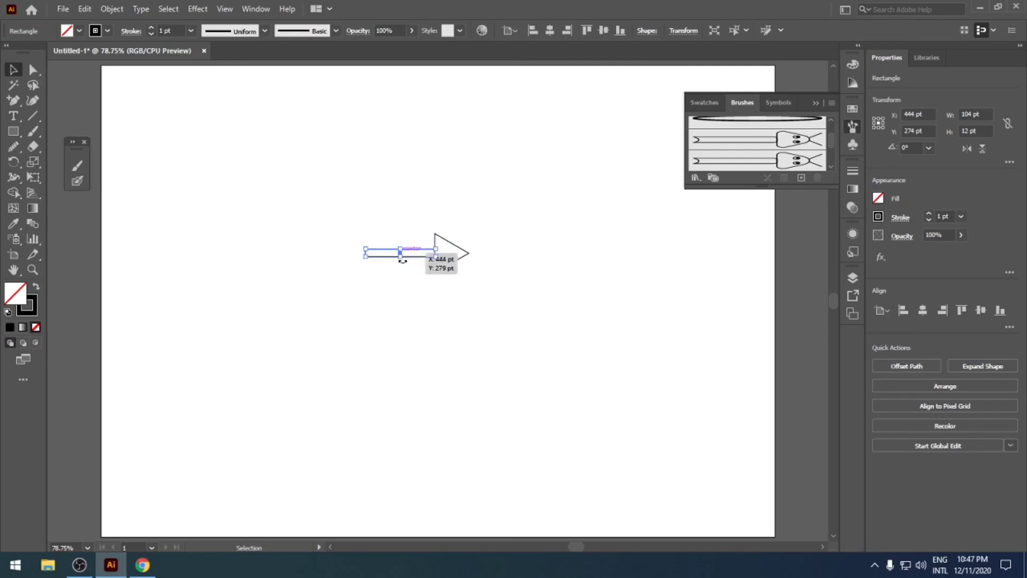
{"action": "left_click", "coordinate": [429, 289]}
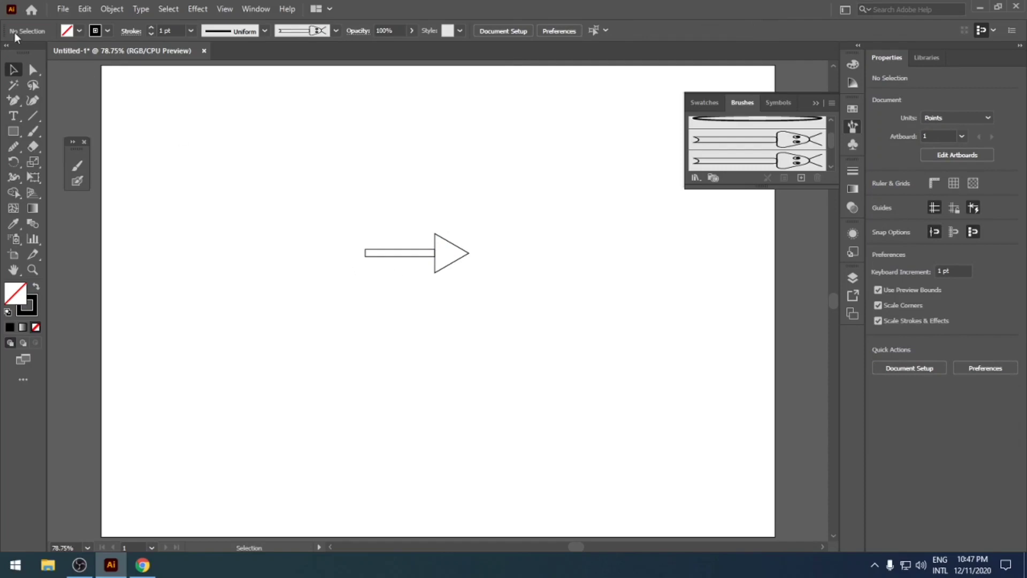
Step: Round the shaft's two left corners to 5.5 pt and round the triangle's two rear corners into a teardrop-shaped arrowhead
{"action": "left_click", "coordinate": [33, 70]}
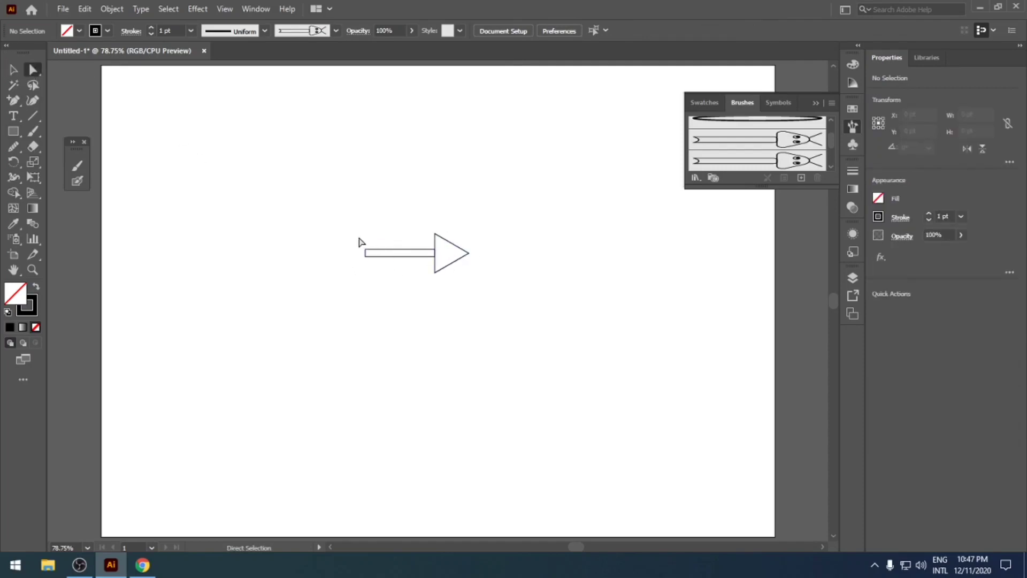
{"action": "left_click_drag", "start_coordinate": [360, 242], "coordinate": [374, 265]}
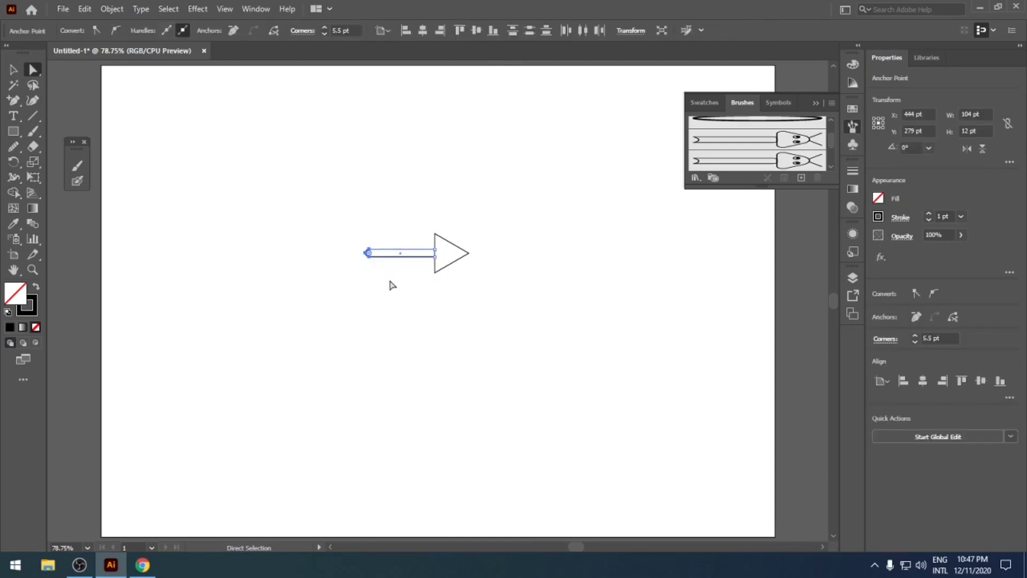
{"action": "left_click", "coordinate": [412, 284]}
{"action": "left_click", "coordinate": [449, 248]}
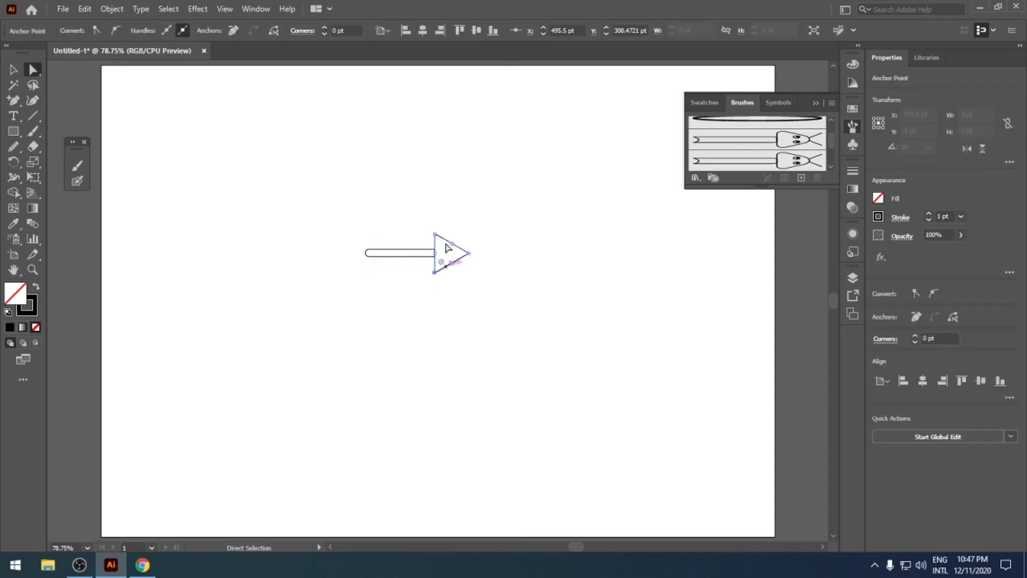
{"action": "left_click_drag", "start_coordinate": [427, 226], "coordinate": [452, 270]}
{"action": "left_click", "coordinate": [437, 297]}
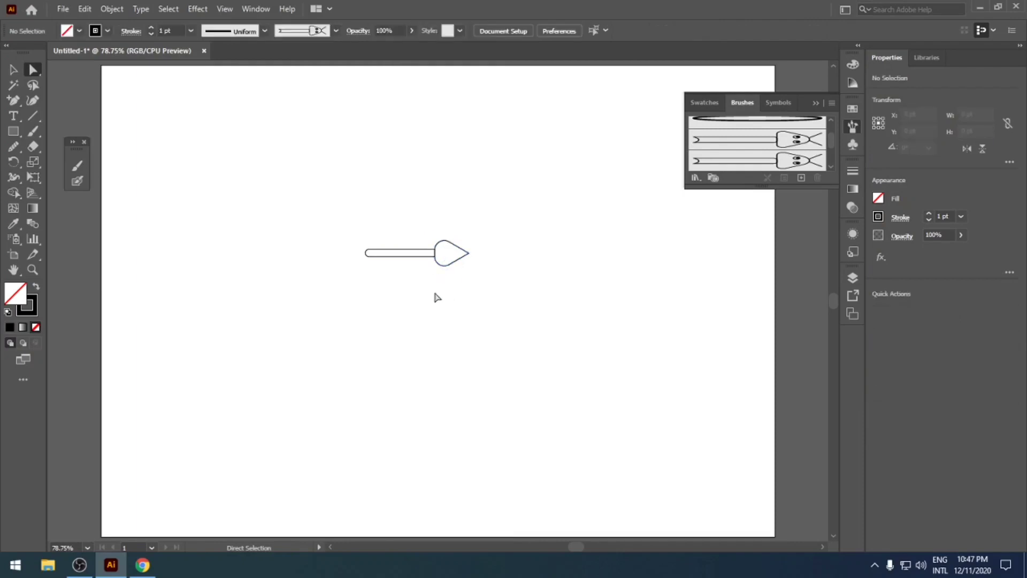
Step: Swap fill and stroke on the shaft and arrowhead so both are solid black, and group them
{"action": "left_click_drag", "start_coordinate": [315, 201], "coordinate": [492, 294]}
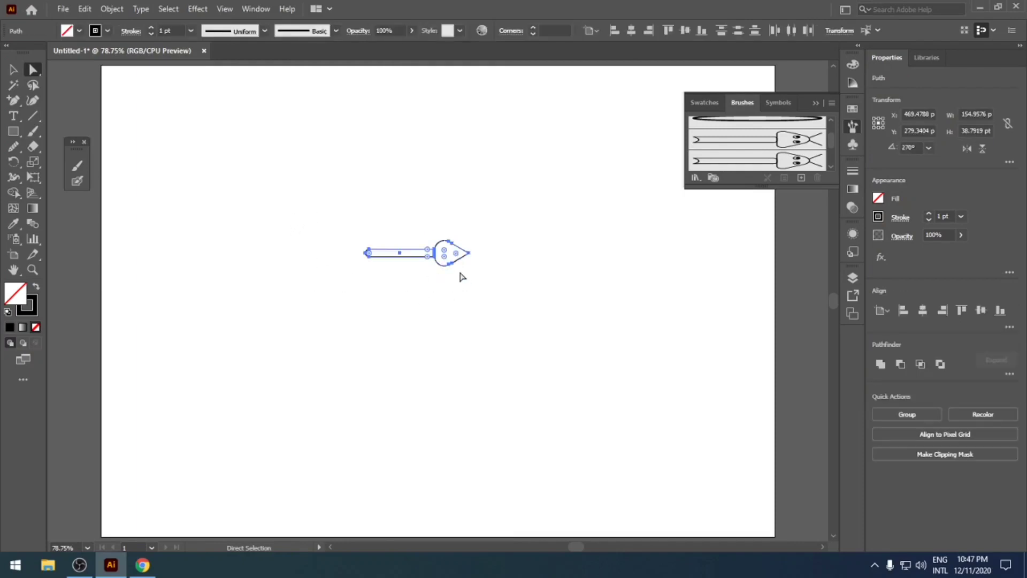
{"action": "left_click", "coordinate": [36, 287]}
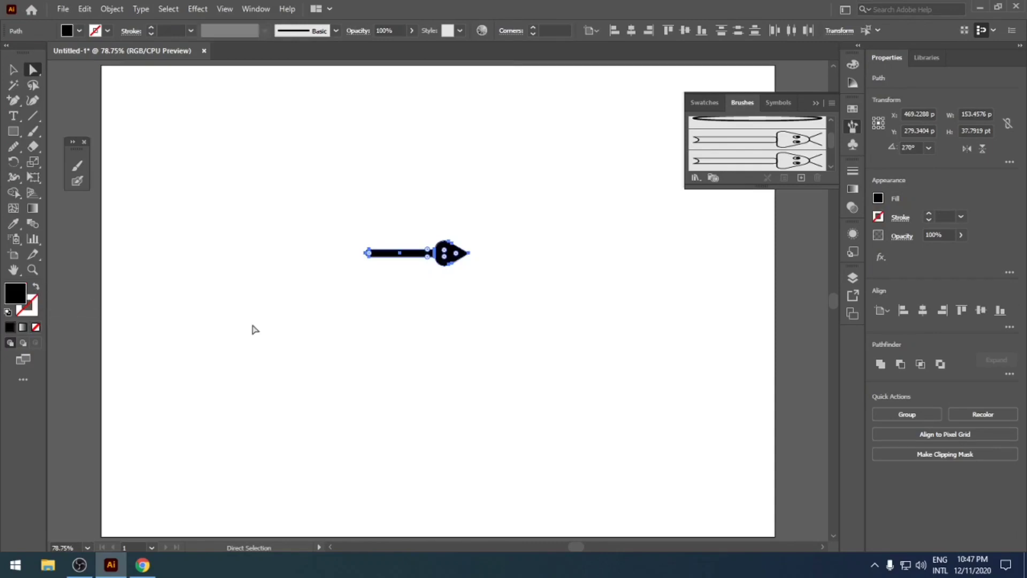
{"action": "left_click", "coordinate": [386, 335]}
{"action": "mouse_move", "coordinate": [370, 212]}
{"action": "left_mouse_down"}
{"action": "mouse_move", "coordinate": [461, 280]}
{"action": "mouse_move", "coordinate": [449, 260]}
{"action": "mouse_move", "coordinate": [736, 149]}
{"action": "left_mouse_up"}
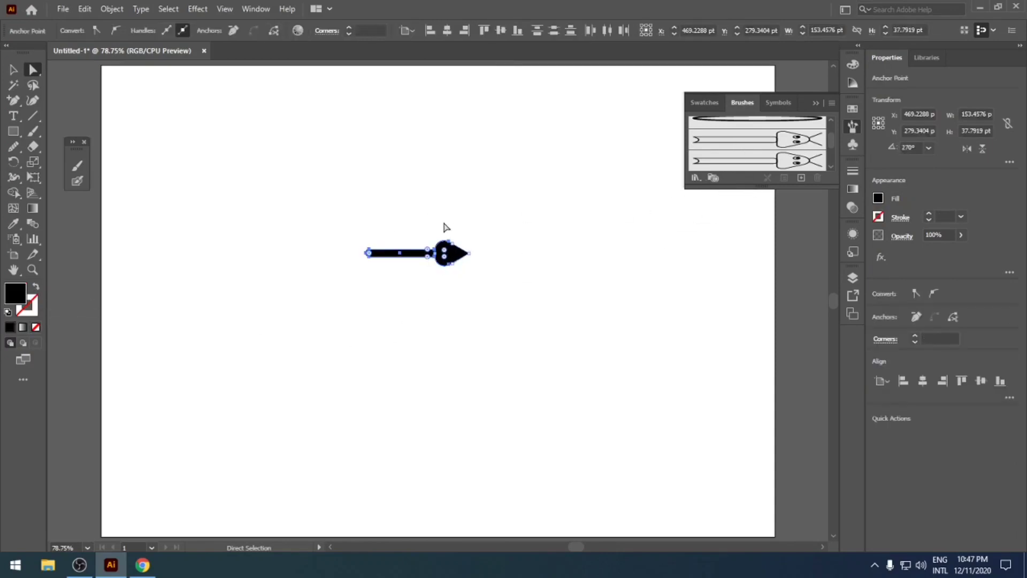
{"action": "key", "text": "v"}
{"action": "left_click_drag", "start_coordinate": [333, 201], "coordinate": [504, 309]}
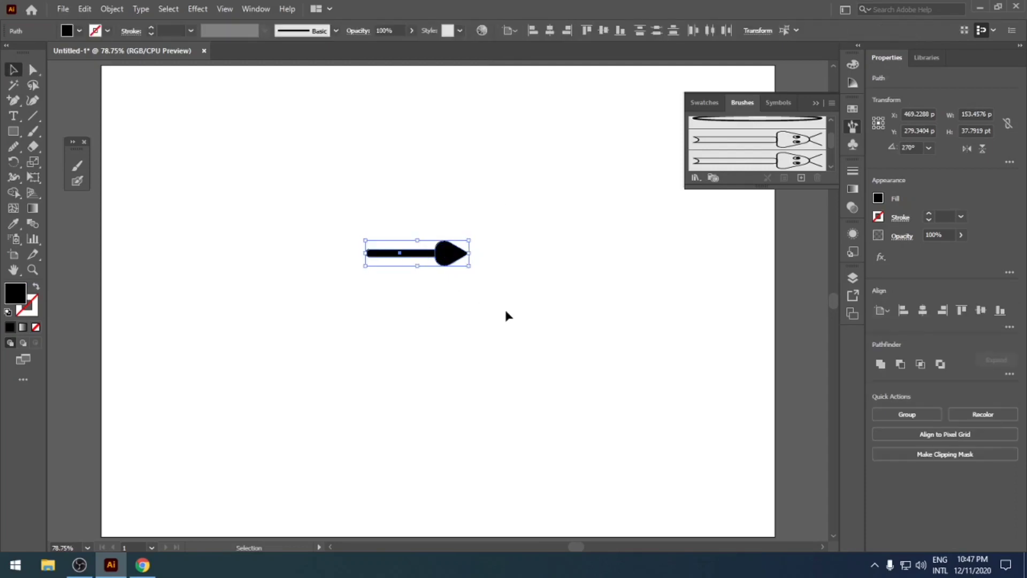
{"action": "key", "text": "ctrl+g"}
Step: Create an Art Brush from the arrow group with the default options, and delete the original artwork
{"action": "mouse_move", "coordinate": [459, 254]}
{"action": "left_mouse_down"}
{"action": "mouse_move", "coordinate": [701, 198]}
{"action": "mouse_move", "coordinate": [749, 149]}
{"action": "left_mouse_up"}
{"action": "left_click", "coordinate": [485, 316]}
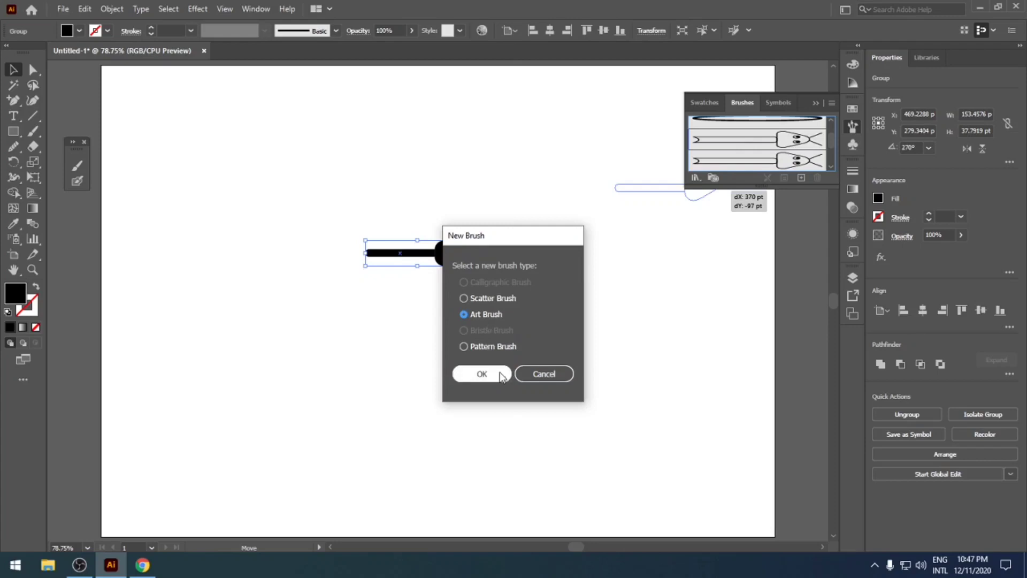
{"action": "left_click", "coordinate": [502, 376]}
{"action": "left_click", "coordinate": [937, 457]}
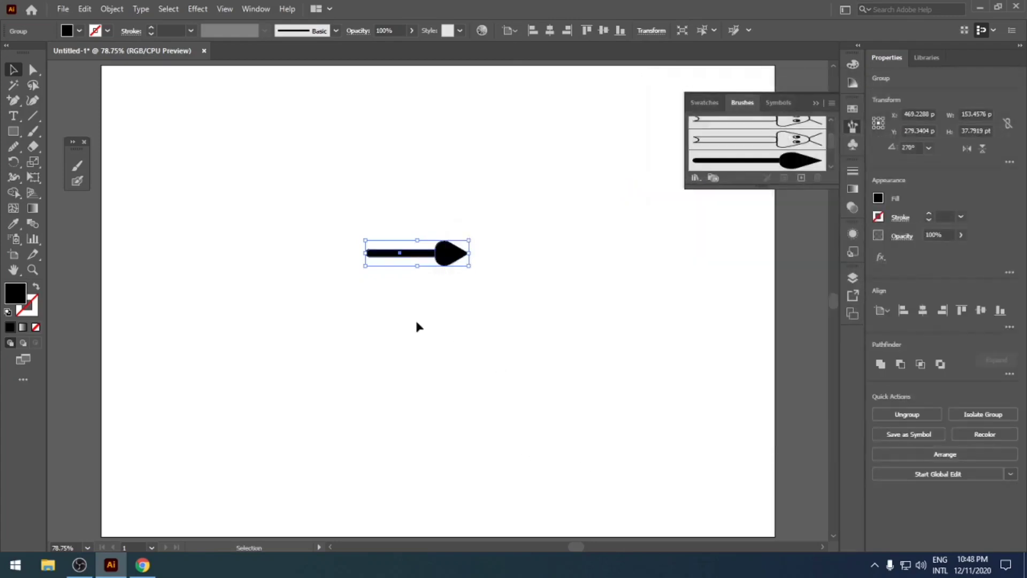
{"action": "key", "text": "Delete"}
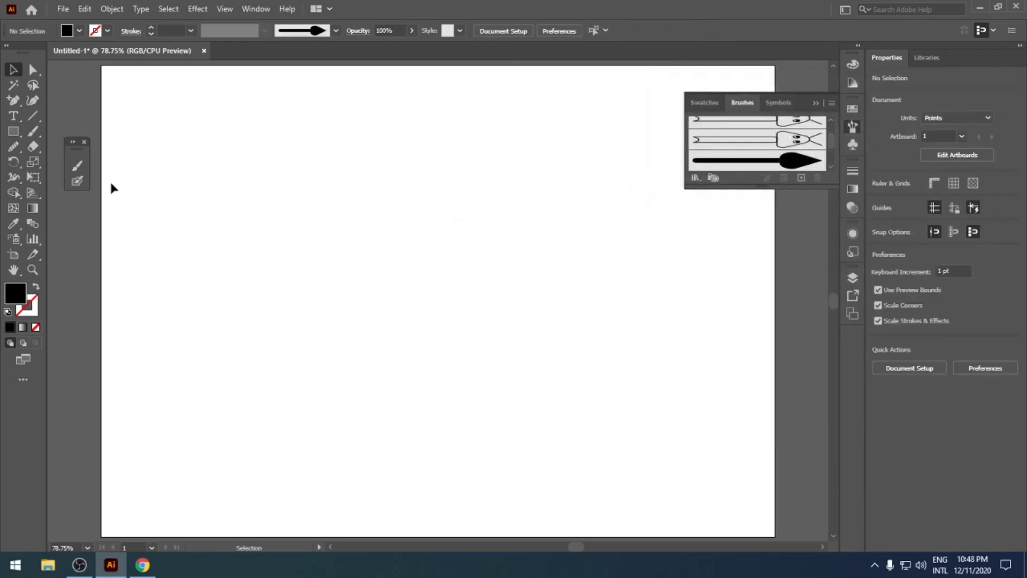
Step: Paint five curved strokes of different lengths and directions across the artboard with the new arrow brush
{"action": "left_click", "coordinate": [33, 131]}
{"action": "mouse_move", "coordinate": [187, 261]}
{"action": "left_mouse_down"}
{"action": "mouse_move", "coordinate": [208, 288]}
{"action": "mouse_move", "coordinate": [263, 257]}
{"action": "mouse_move", "coordinate": [327, 258]}
{"action": "mouse_move", "coordinate": [386, 277]}
{"action": "mouse_move", "coordinate": [469, 250]}
{"action": "left_mouse_up"}
{"action": "mouse_move", "coordinate": [341, 361]}
{"action": "left_mouse_down"}
{"action": "mouse_move", "coordinate": [451, 372]}
{"action": "mouse_move", "coordinate": [507, 333]}
{"action": "left_mouse_up"}
{"action": "mouse_move", "coordinate": [485, 430]}
{"action": "left_mouse_down"}
{"action": "mouse_move", "coordinate": [533, 429]}
{"action": "mouse_move", "coordinate": [585, 302]}
{"action": "left_mouse_up"}
{"action": "mouse_move", "coordinate": [632, 411]}
{"action": "left_mouse_down"}
{"action": "mouse_move", "coordinate": [601, 323]}
{"action": "mouse_move", "coordinate": [587, 228]}
{"action": "mouse_move", "coordinate": [530, 216]}
{"action": "left_mouse_up"}
{"action": "mouse_move", "coordinate": [219, 394]}
{"action": "left_mouse_down"}
{"action": "mouse_move", "coordinate": [274, 352]}
{"action": "mouse_move", "coordinate": [306, 306]}
{"action": "left_mouse_up"}
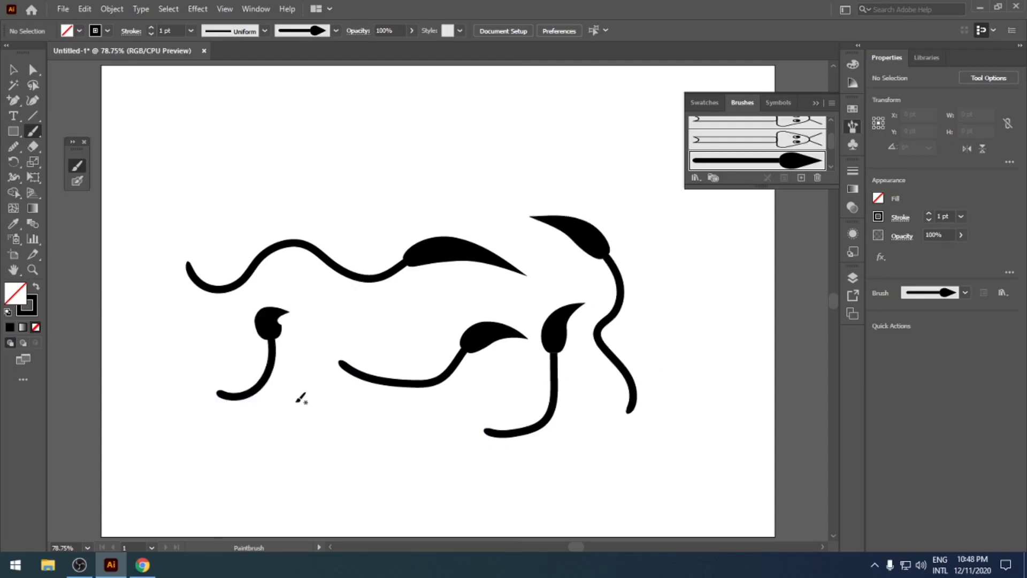
Step: Set the arrow brush to Stretch Between Guides with the end guide at the arrowhead's base, and save it as a copy that leaves existing strokes alone
{"action": "double_click", "coordinate": [728, 162]}
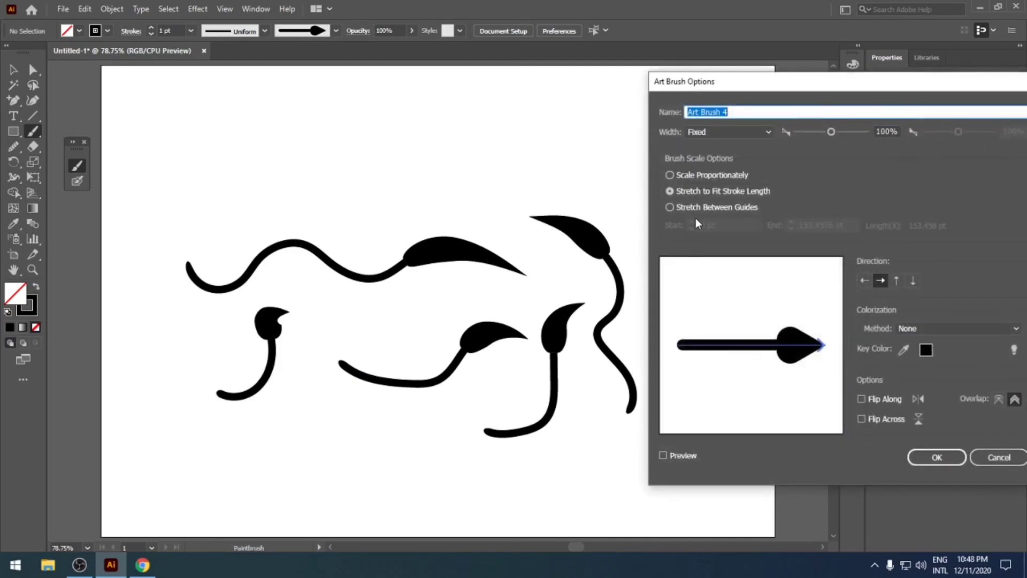
{"action": "left_click", "coordinate": [699, 211]}
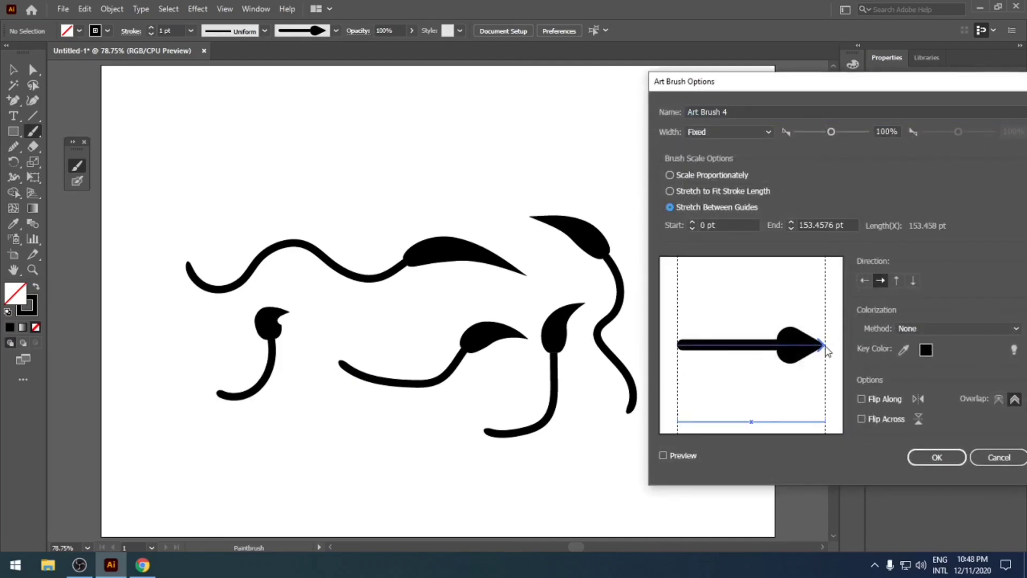
{"action": "left_click_drag", "start_coordinate": [820, 352], "coordinate": [779, 365]}
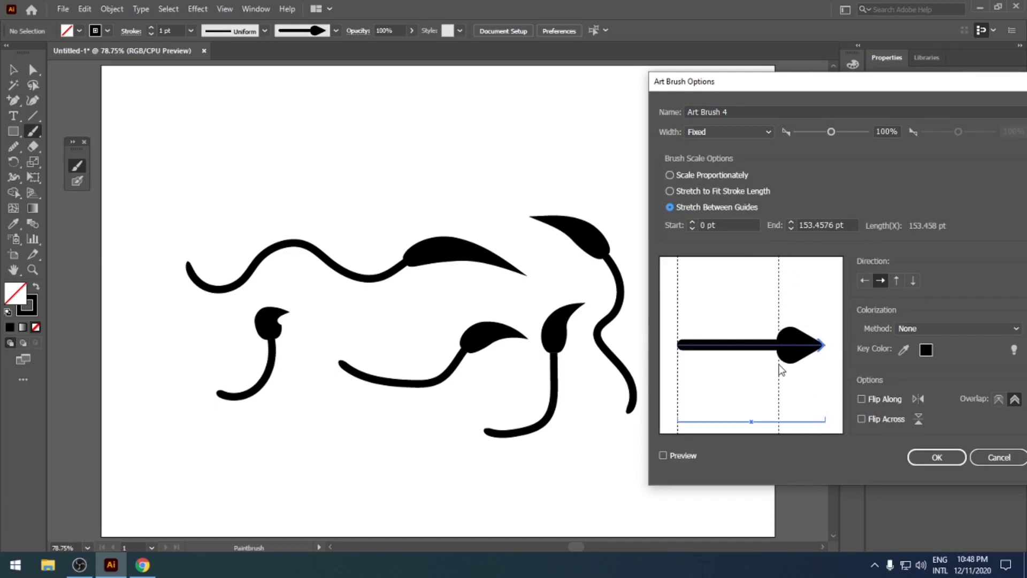
{"action": "left_click", "coordinate": [928, 459]}
{"action": "left_click", "coordinate": [901, 307]}
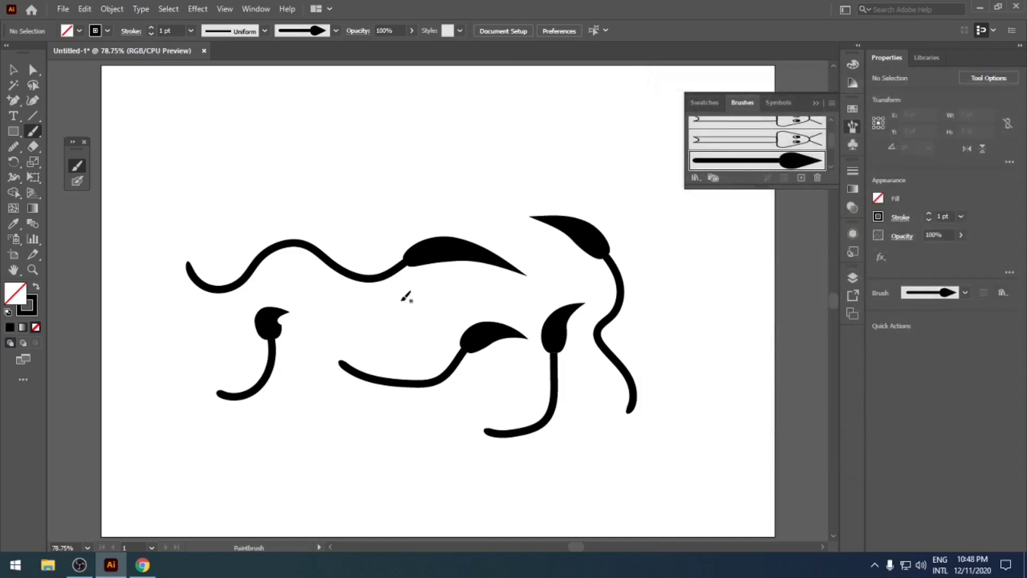
Step: Clear the artboard and paint one long wavy stroke and two shorter winding strokes with the arrow brush
{"action": "key", "text": "ctrl+a"}
{"action": "key", "text": "Delete"}
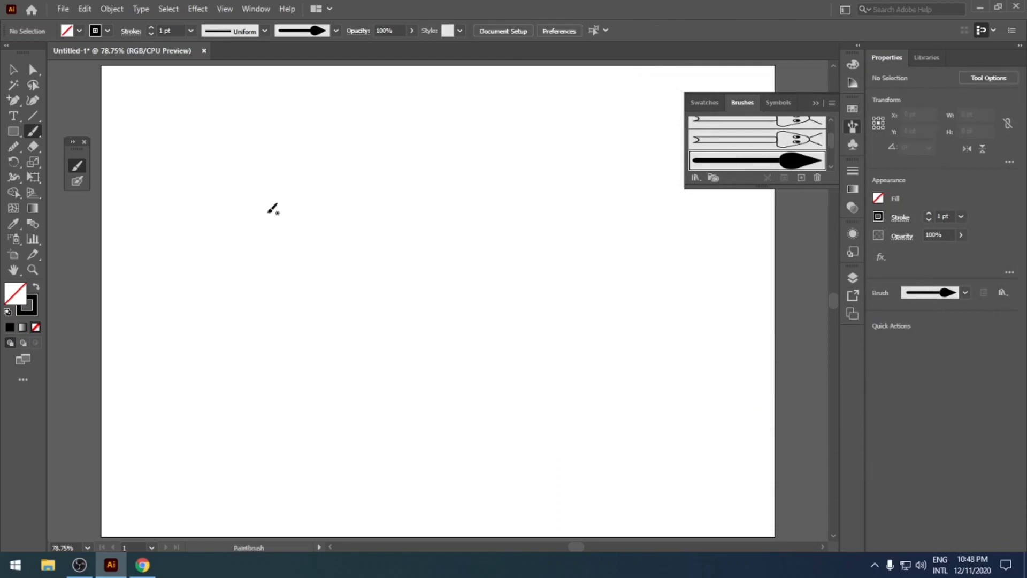
{"action": "mouse_move", "coordinate": [204, 247]}
{"action": "left_mouse_down"}
{"action": "mouse_move", "coordinate": [275, 286]}
{"action": "mouse_move", "coordinate": [612, 248]}
{"action": "mouse_move", "coordinate": [665, 278]}
{"action": "left_mouse_up"}
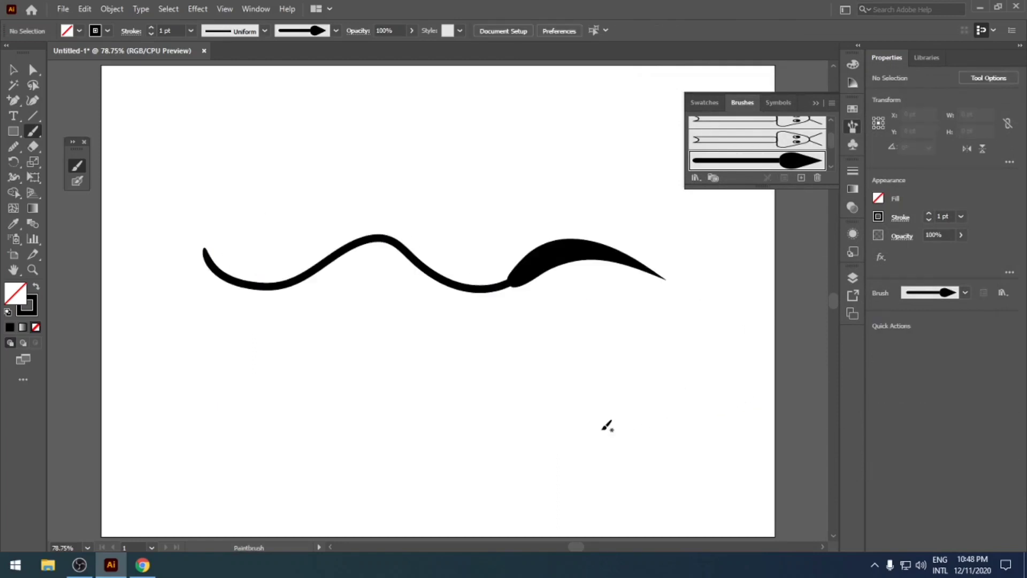
{"action": "mouse_move", "coordinate": [381, 397]}
{"action": "left_mouse_down"}
{"action": "mouse_move", "coordinate": [459, 365]}
{"action": "mouse_move", "coordinate": [542, 380]}
{"action": "left_mouse_up"}
{"action": "mouse_move", "coordinate": [612, 437]}
{"action": "left_mouse_down"}
{"action": "mouse_move", "coordinate": [637, 372]}
{"action": "mouse_move", "coordinate": [550, 338]}
{"action": "mouse_move", "coordinate": [580, 311]}
{"action": "mouse_move", "coordinate": [769, 380]}
{"action": "left_mouse_up"}
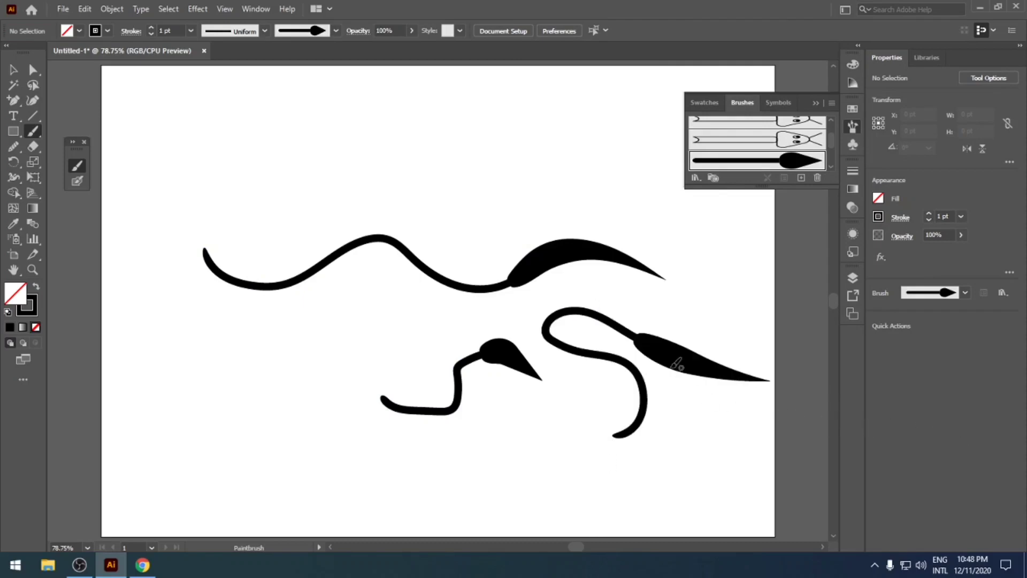
Step: Set the arrow brush to Stretch Between Guides with the end guide at about 103 pt, preview it and apply the change to existing strokes
{"action": "double_click", "coordinate": [722, 160]}
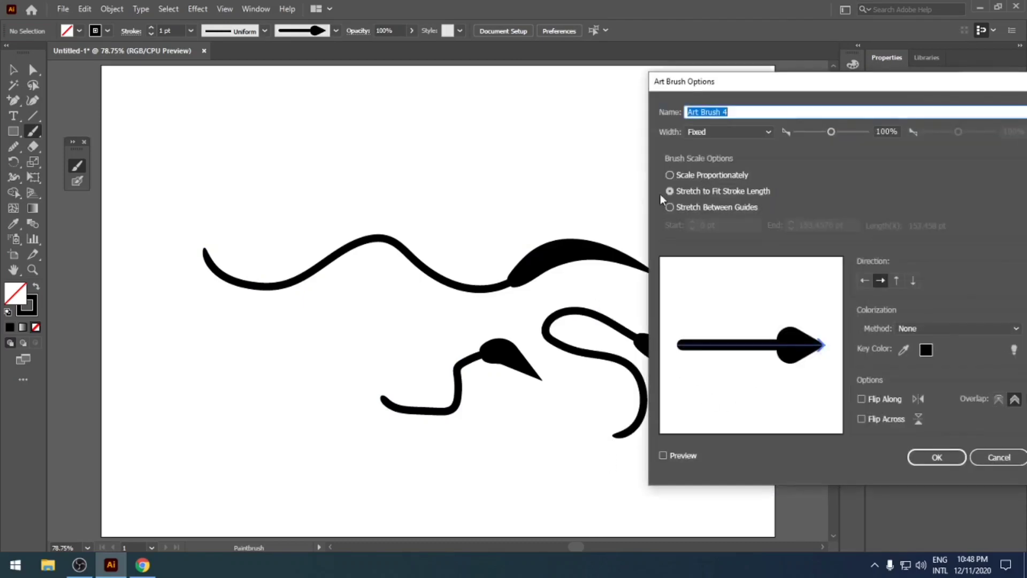
{"action": "left_click", "coordinate": [680, 213]}
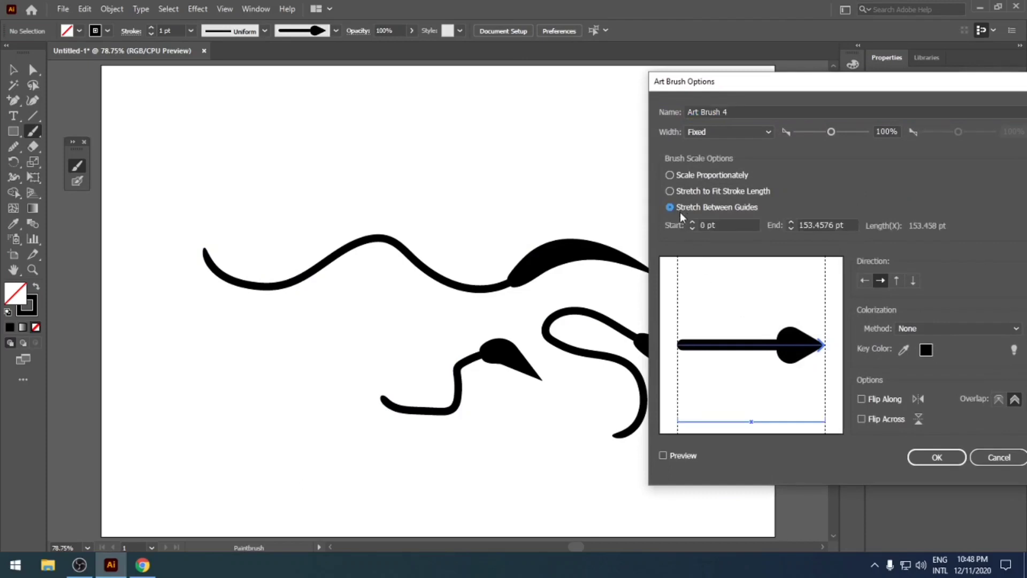
{"action": "left_click_drag", "start_coordinate": [824, 365], "coordinate": [776, 378]}
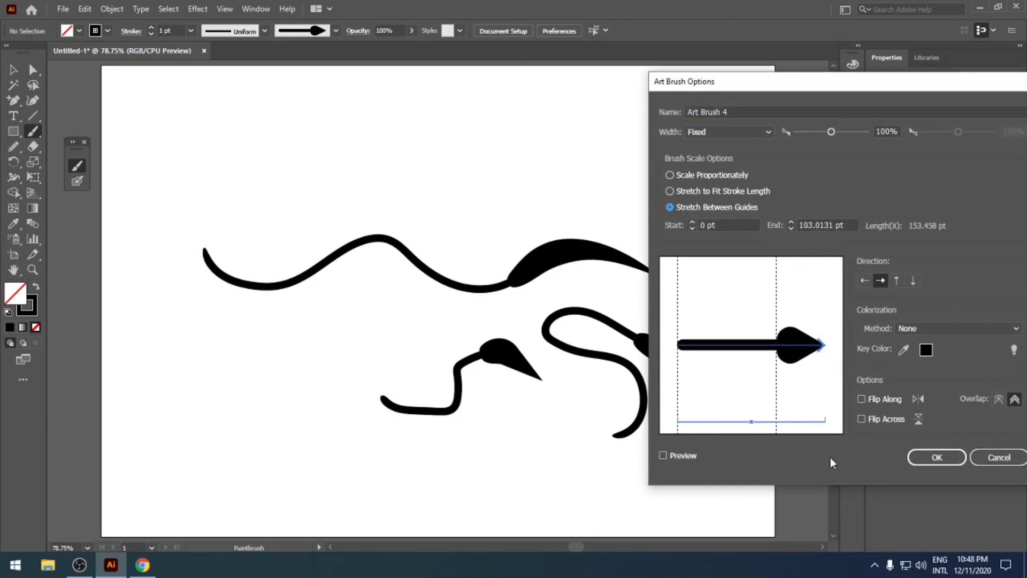
{"action": "left_click", "coordinate": [682, 456]}
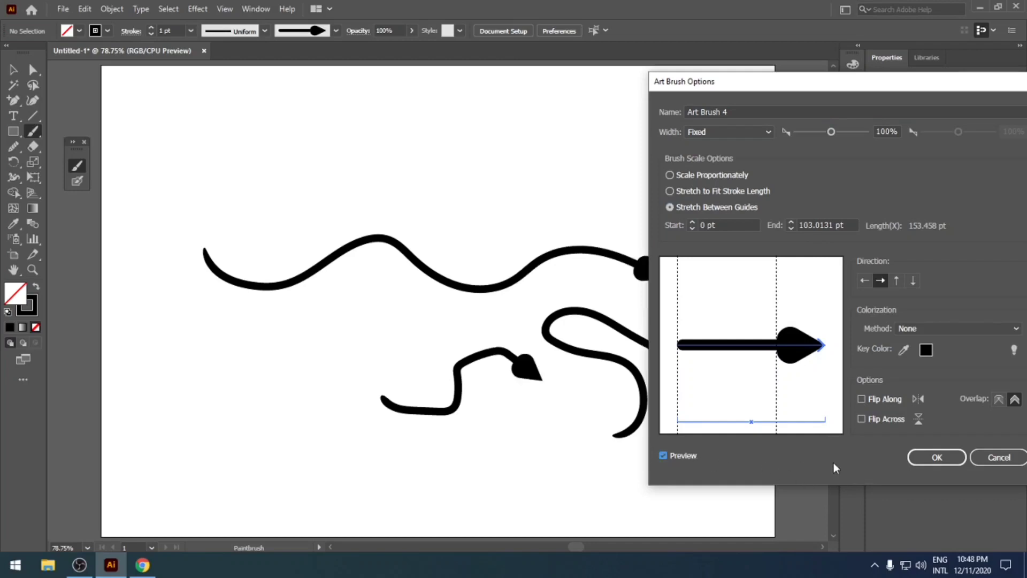
{"action": "left_click", "coordinate": [917, 456]}
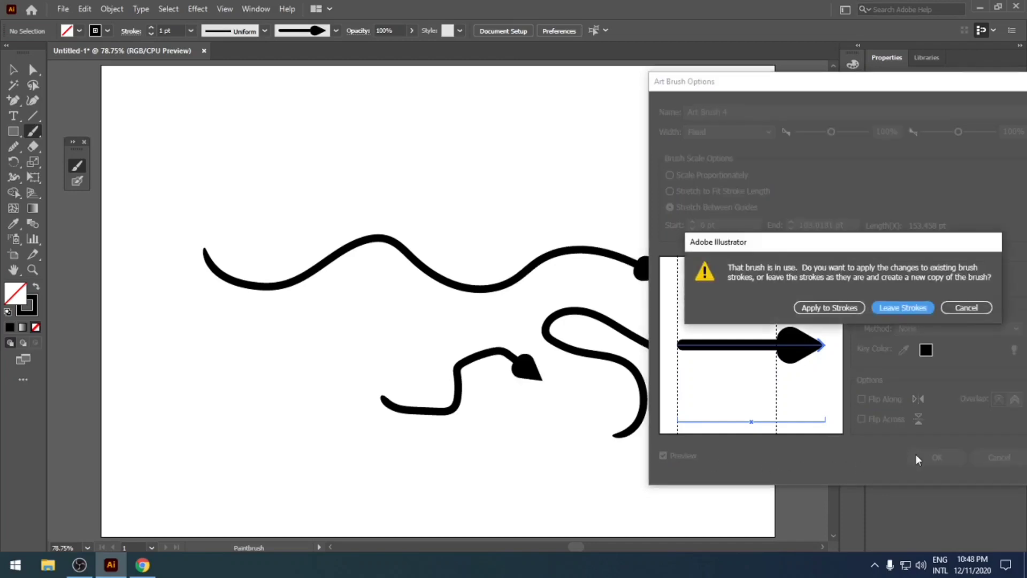
{"action": "left_click", "coordinate": [815, 307]}
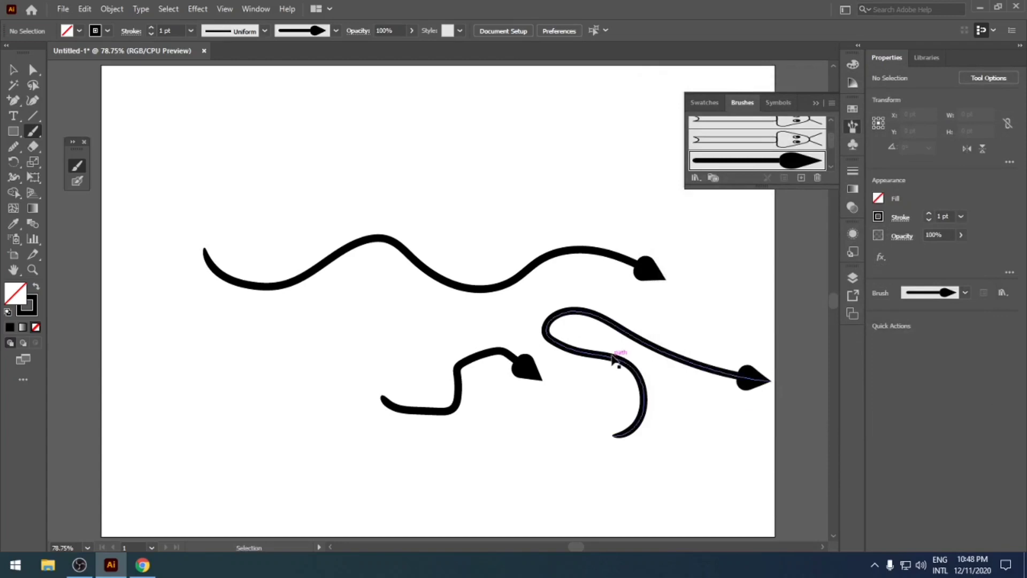
Step: Delete all strokes and paint four separate curved arrows across the artboard with the guide-stretched arrow brush
{"action": "key", "text": "ctrl+a"}
{"action": "key", "text": "Delete"}
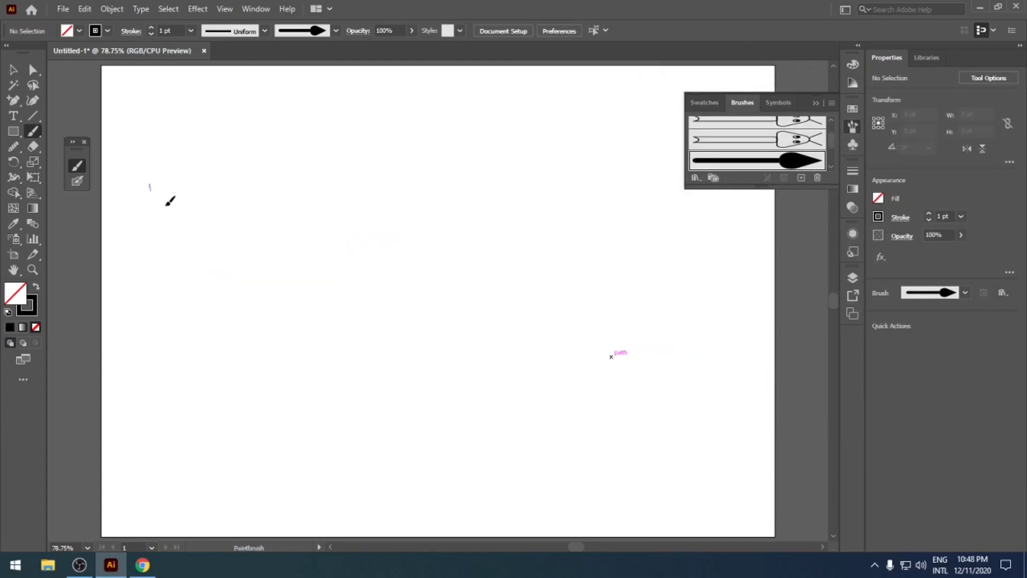
{"action": "left_click_drag", "start_coordinate": [149, 185], "coordinate": [335, 200]}
{"action": "mouse_move", "coordinate": [309, 275]}
{"action": "left_mouse_down"}
{"action": "mouse_move", "coordinate": [397, 298]}
{"action": "mouse_move", "coordinate": [498, 202]}
{"action": "left_mouse_up"}
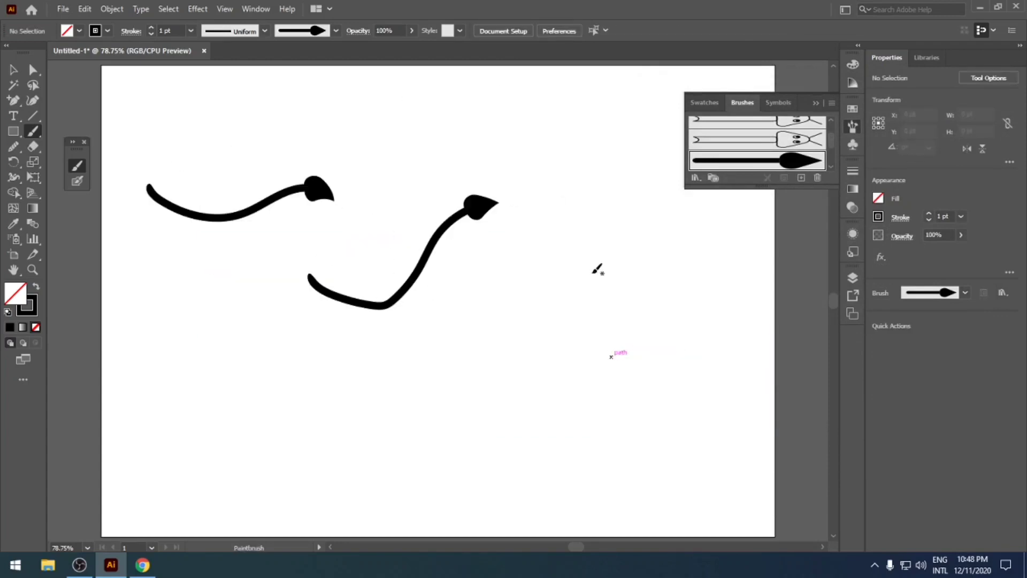
{"action": "mouse_move", "coordinate": [456, 363]}
{"action": "left_mouse_down"}
{"action": "mouse_move", "coordinate": [549, 339]}
{"action": "mouse_move", "coordinate": [568, 263]}
{"action": "mouse_move", "coordinate": [609, 187]}
{"action": "left_mouse_up"}
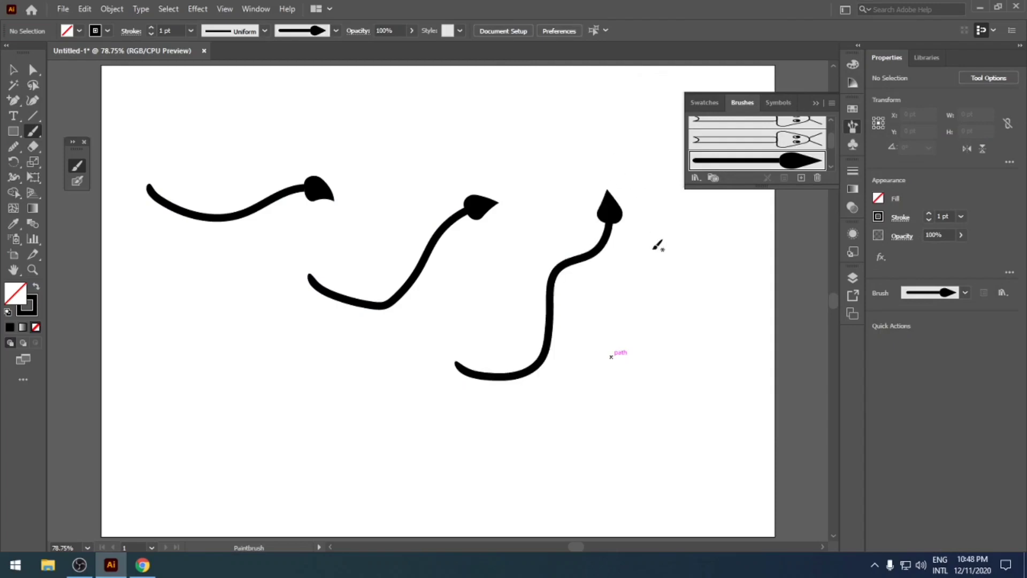
{"action": "mouse_move", "coordinate": [301, 419]}
{"action": "left_mouse_down"}
{"action": "mouse_move", "coordinate": [366, 444]}
{"action": "mouse_move", "coordinate": [441, 336]}
{"action": "left_mouse_up"}
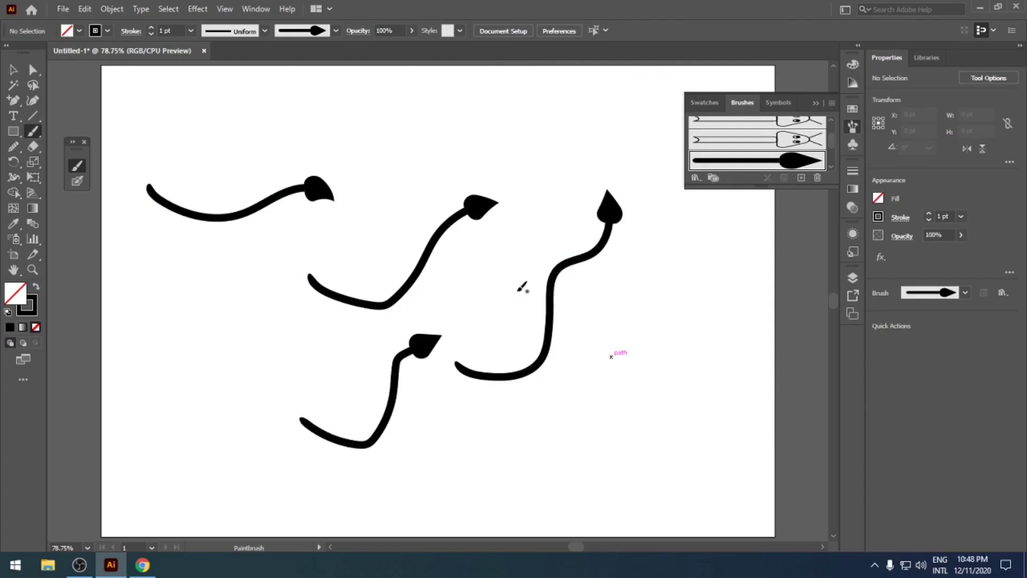
Step: Delete all the arrow strokes from the artboard and start creating a new bristle brush
{"action": "key", "text": "ctrl+a"}
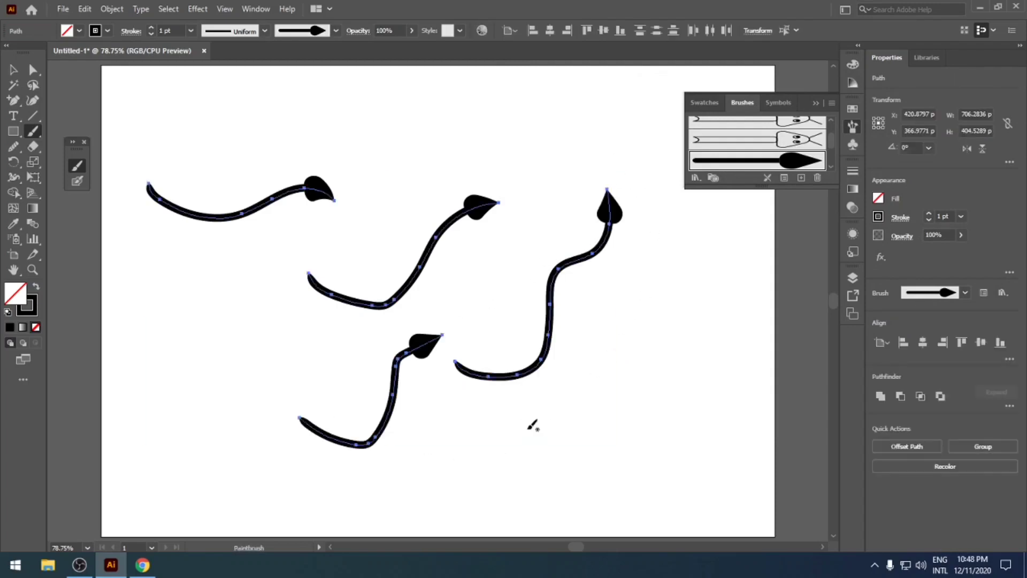
{"action": "key", "text": "Delete"}
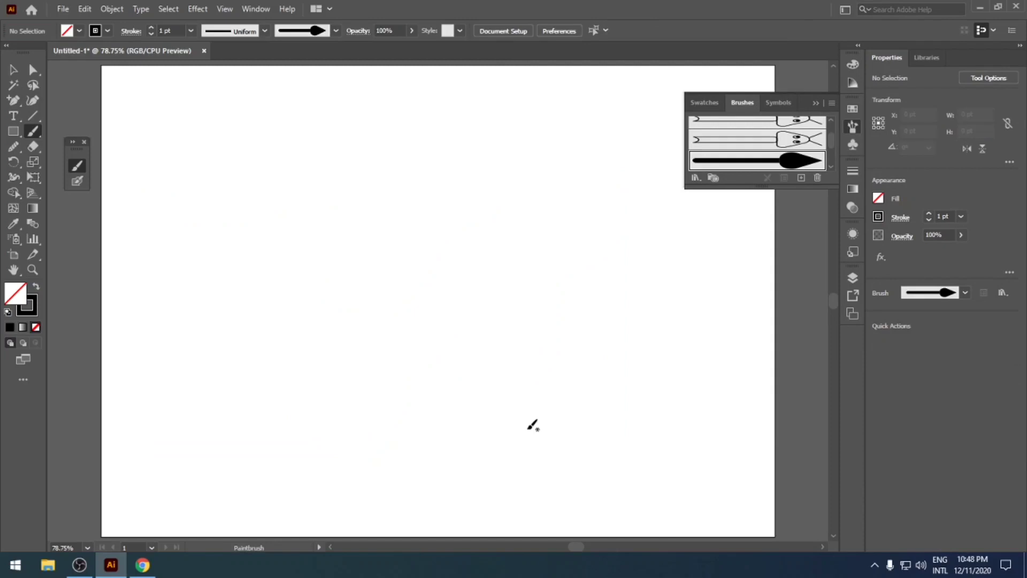
{"action": "left_click", "coordinate": [800, 177]}
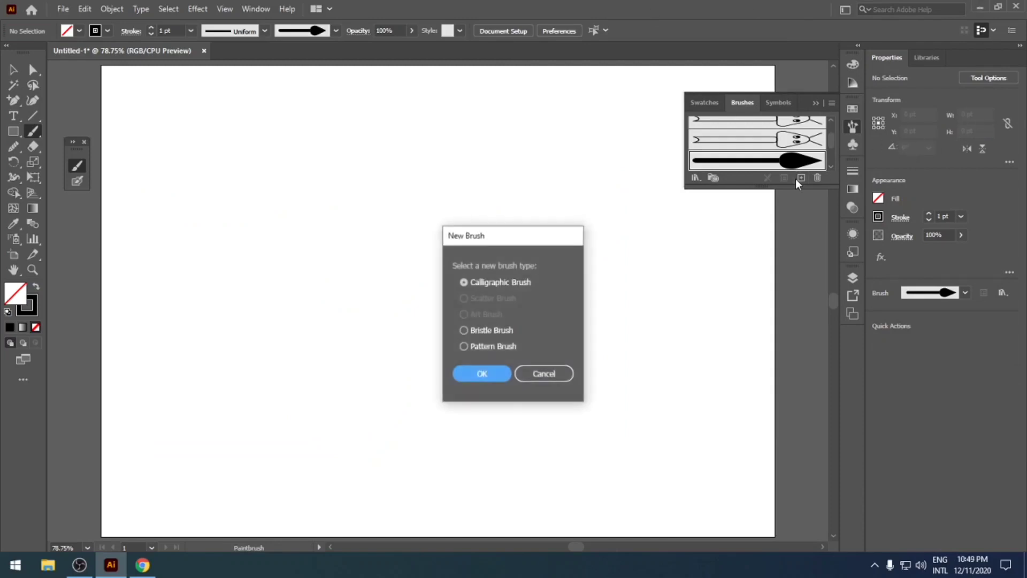
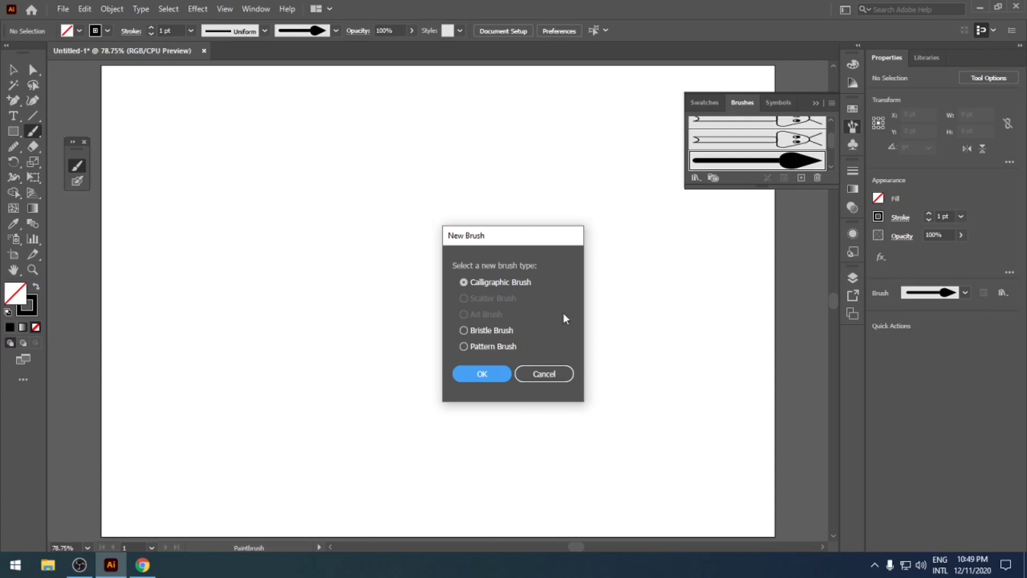
{"action": "left_click", "coordinate": [462, 330]}
{"action": "left_click", "coordinate": [481, 377]}
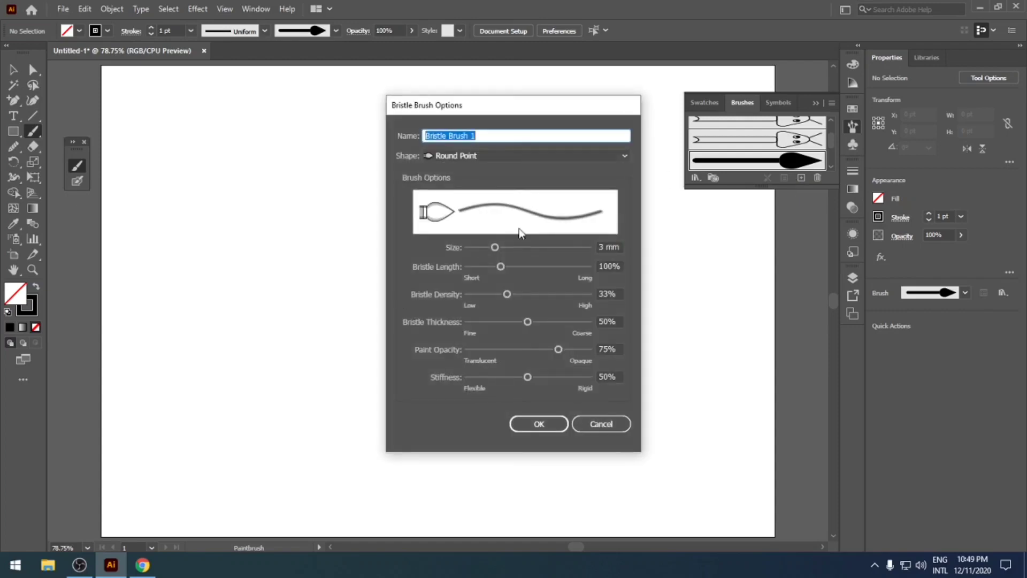
Step: Try the Round Blunt and Round Curve bristle shapes, and create the bristle brush with the Round Fan shape
{"action": "left_click", "coordinate": [474, 159]}
{"action": "left_click", "coordinate": [477, 182]}
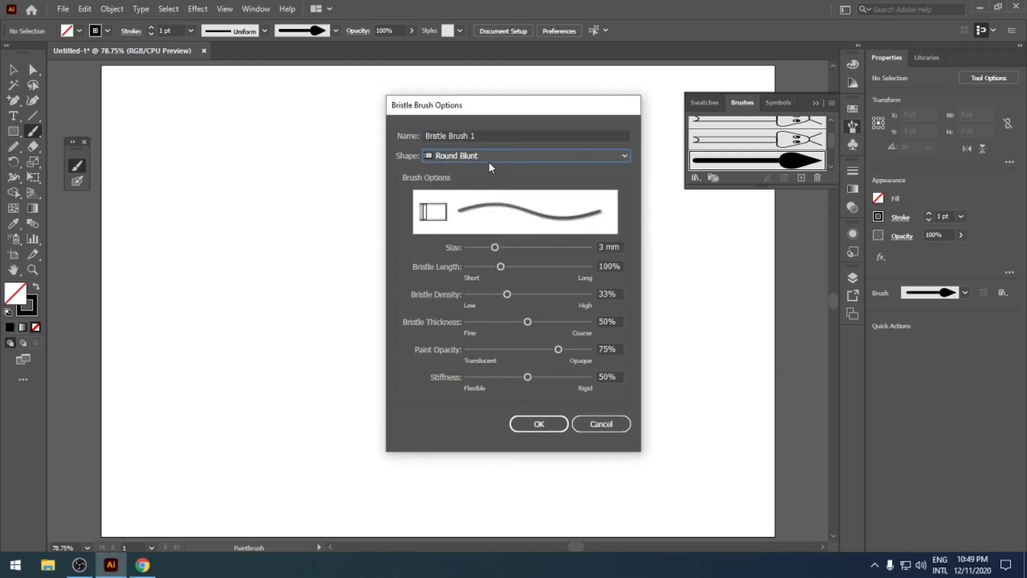
{"action": "left_click", "coordinate": [489, 160]}
{"action": "left_click", "coordinate": [475, 198]}
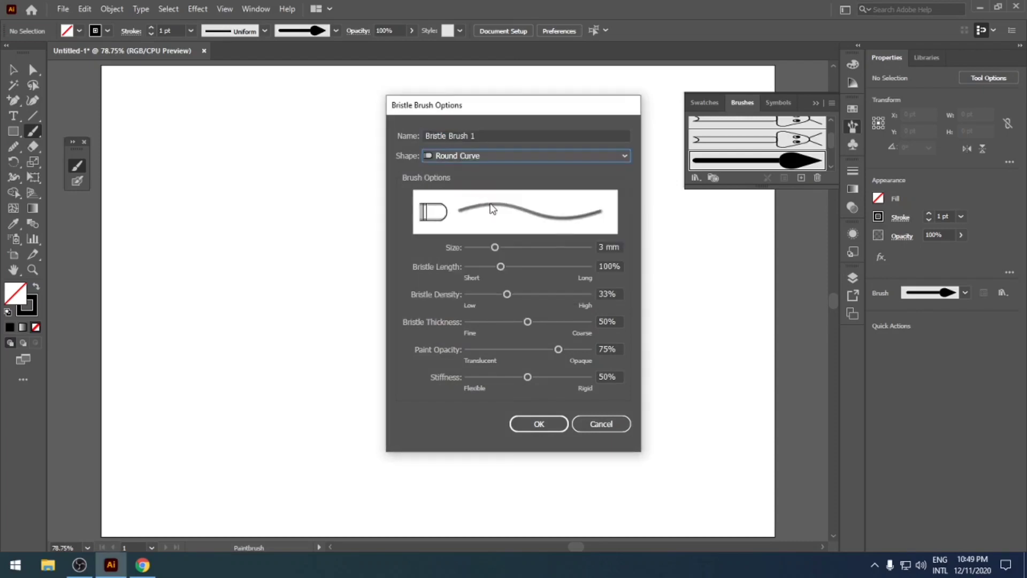
{"action": "left_click", "coordinate": [445, 160]}
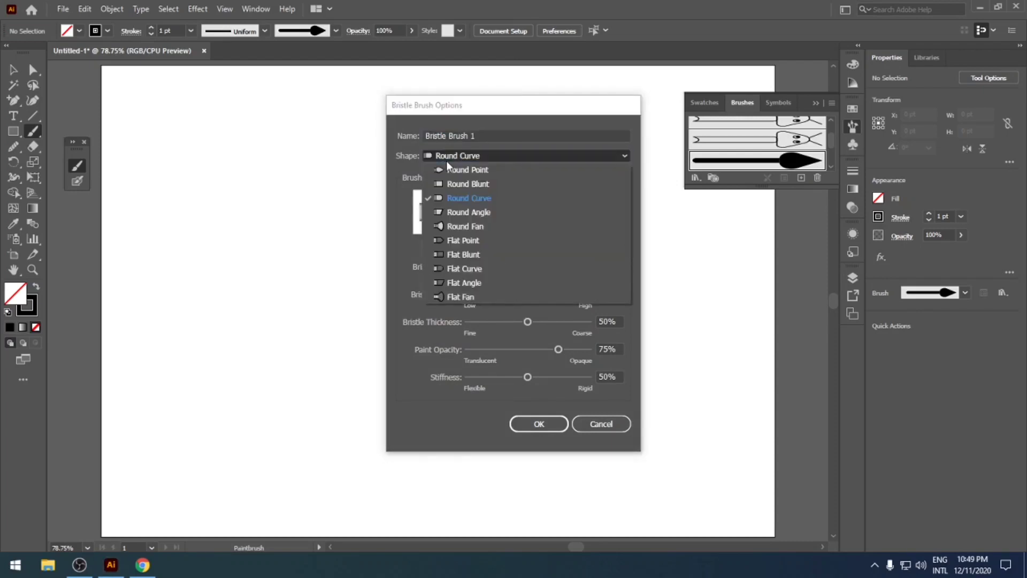
{"action": "left_click", "coordinate": [463, 223]}
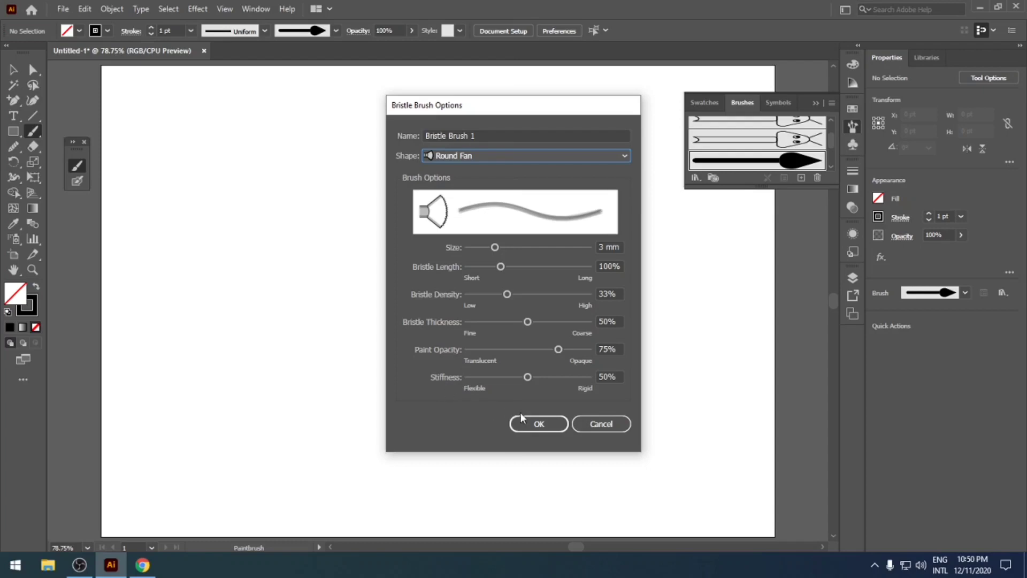
{"action": "left_click", "coordinate": [554, 424]}
Step: Paint several curved, overlapping strokes across the middle of the artboard with the Round Fan bristle brush
{"action": "mouse_move", "coordinate": [375, 304]}
{"action": "left_mouse_down"}
{"action": "mouse_move", "coordinate": [389, 324]}
{"action": "mouse_move", "coordinate": [572, 309]}
{"action": "left_mouse_up"}
{"action": "left_click_drag", "start_coordinate": [377, 230], "coordinate": [568, 254]}
{"action": "mouse_move", "coordinate": [500, 309]}
{"action": "left_mouse_down"}
{"action": "mouse_move", "coordinate": [516, 206]}
{"action": "mouse_move", "coordinate": [541, 199]}
{"action": "left_mouse_up"}
{"action": "mouse_move", "coordinate": [610, 213]}
{"action": "left_mouse_down"}
{"action": "mouse_move", "coordinate": [435, 224]}
{"action": "mouse_move", "coordinate": [338, 297]}
{"action": "left_mouse_up"}
{"action": "left_click_drag", "start_coordinate": [384, 180], "coordinate": [267, 315]}
{"action": "left_click_drag", "start_coordinate": [325, 378], "coordinate": [388, 358]}
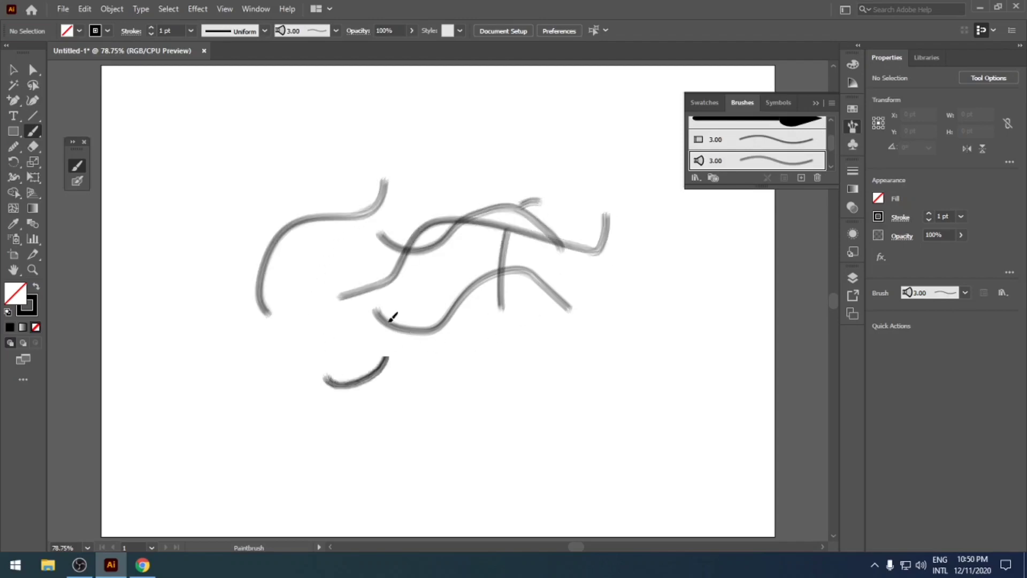
{"action": "mouse_move", "coordinate": [393, 316]}
{"action": "left_mouse_down"}
{"action": "mouse_move", "coordinate": [409, 182]}
{"action": "mouse_move", "coordinate": [523, 231]}
{"action": "mouse_move", "coordinate": [594, 343]}
{"action": "mouse_move", "coordinate": [649, 308]}
{"action": "left_mouse_up"}
Step: Delete all the bristle strokes and look at the available new brush types without creating a brush
{"action": "key", "text": "ctrl"}
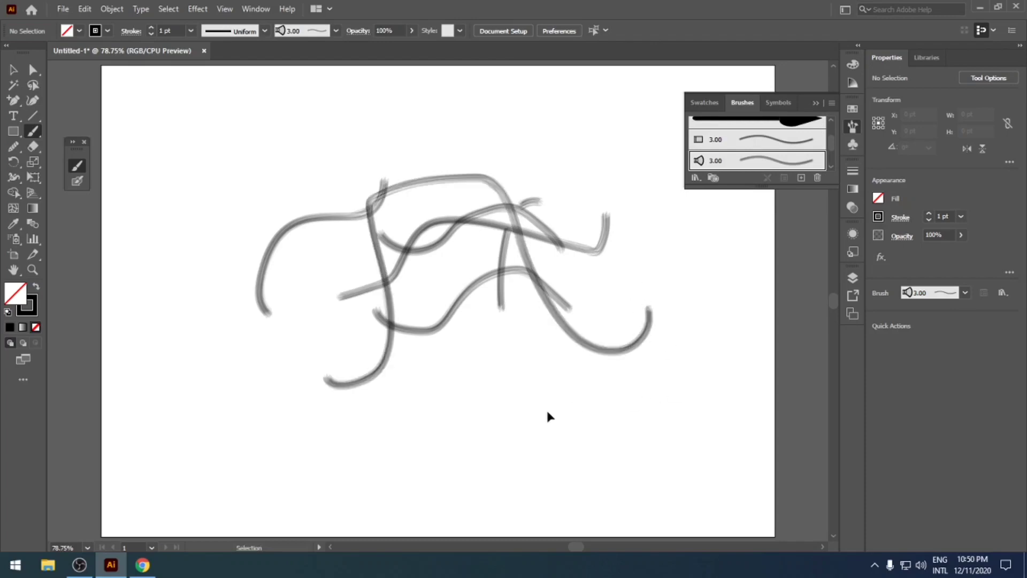
{"action": "key", "text": "ctrl+a"}
{"action": "key", "text": "Delete"}
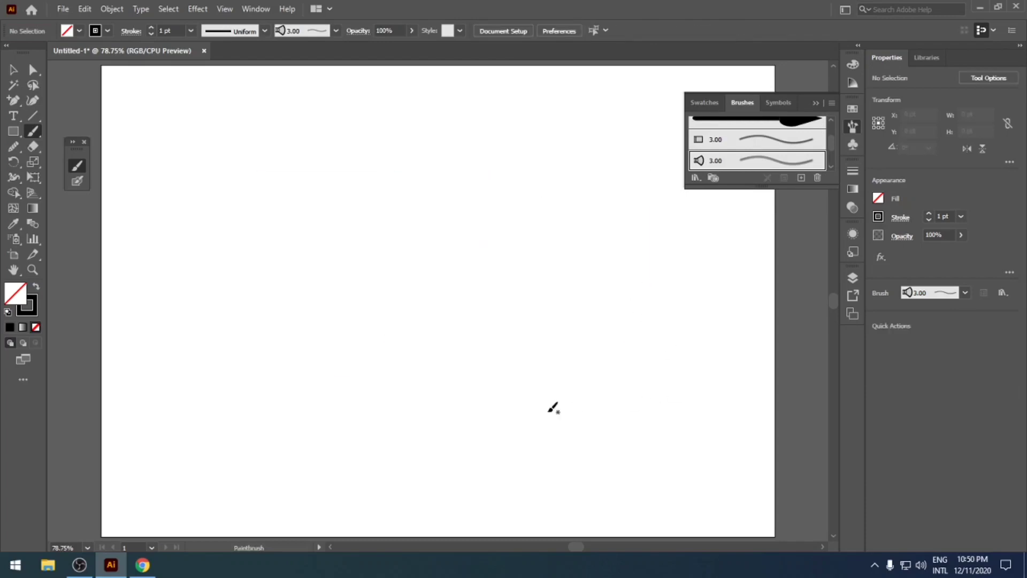
{"action": "left_click", "coordinate": [800, 178]}
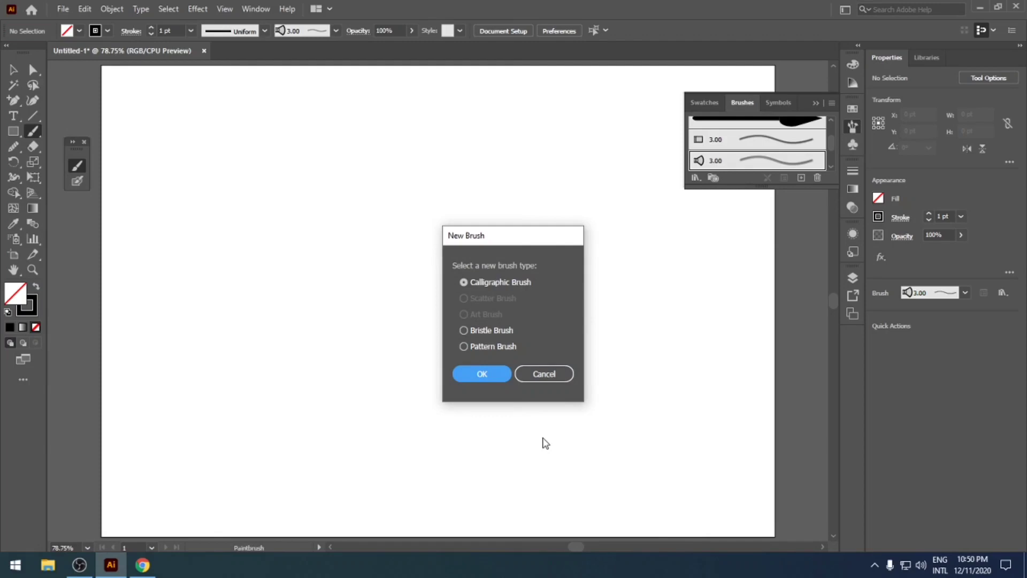
{"action": "left_click", "coordinate": [543, 374]}
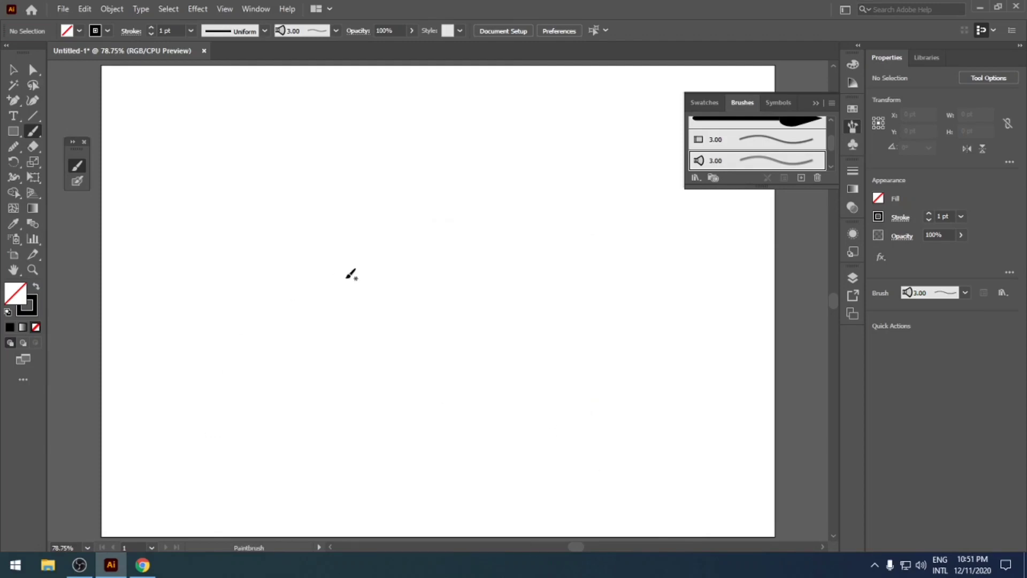
Step: Draw a square of about 56 by 56 pt in the artboard's upper half and rotate it 45 degrees into a diamond
{"action": "left_click", "coordinate": [14, 131]}
{"action": "left_click_drag", "start_coordinate": [310, 208], "coordinate": [348, 245]}
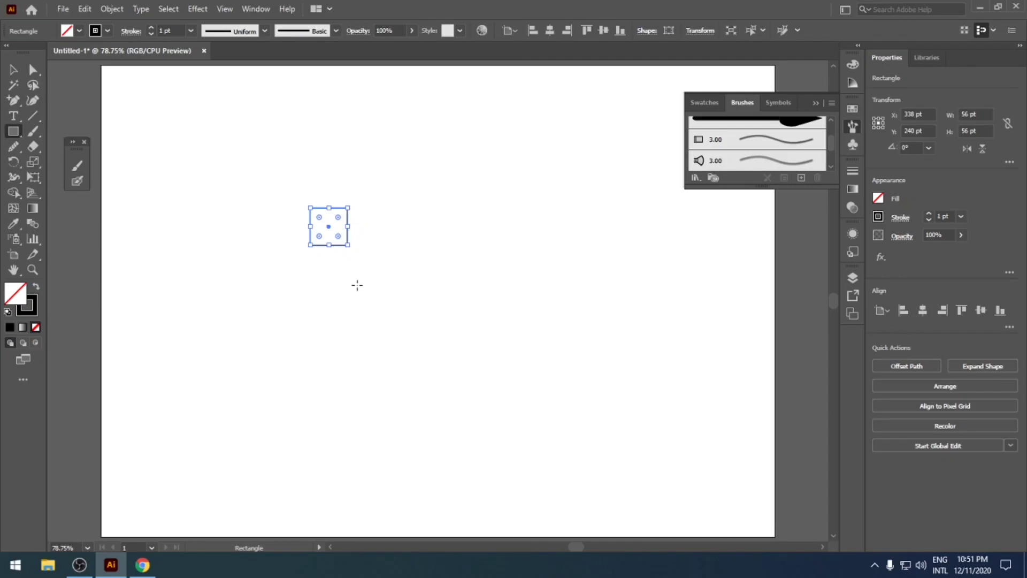
{"action": "key", "text": "v"}
{"action": "left_click", "coordinate": [359, 269]}
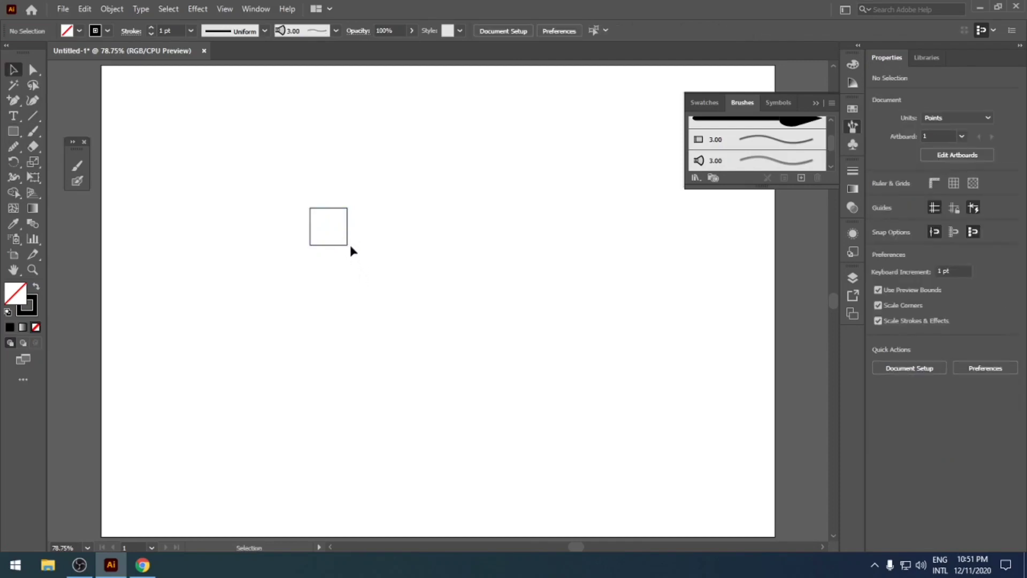
{"action": "left_click", "coordinate": [347, 246]}
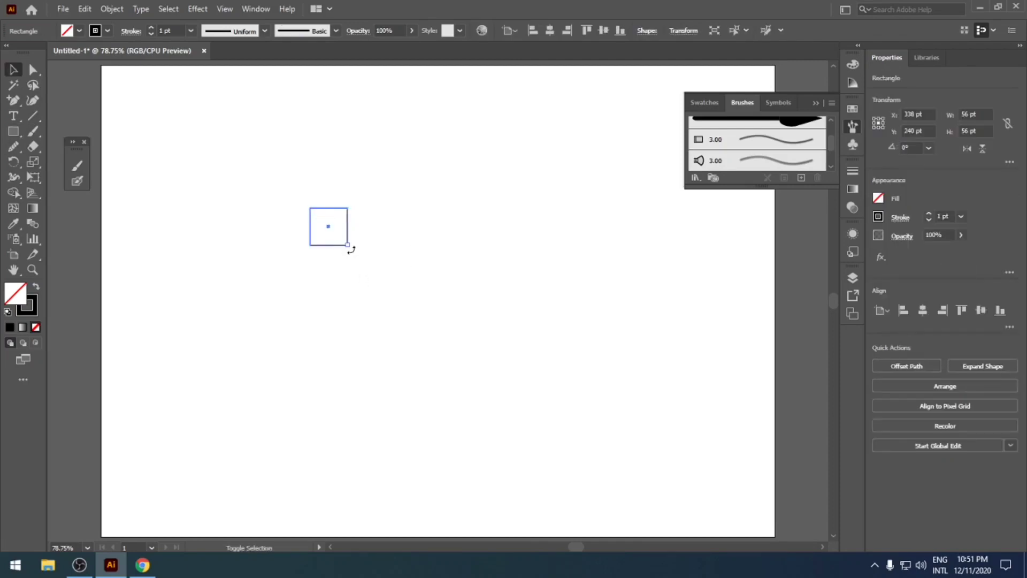
{"action": "left_click_drag", "start_coordinate": [349, 248], "coordinate": [324, 263]}
{"action": "left_click", "coordinate": [352, 271]}
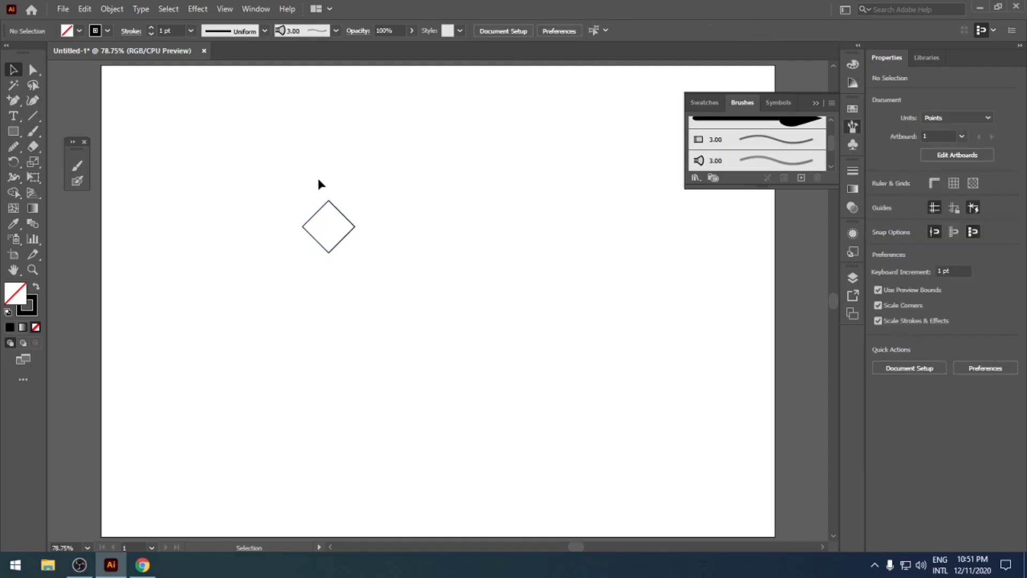
Step: Round only the top corner of the diamond with its corner widget
{"action": "key", "text": "a"}
{"action": "left_click_drag", "start_coordinate": [320, 190], "coordinate": [335, 226]}
{"action": "left_click", "coordinate": [360, 265]}
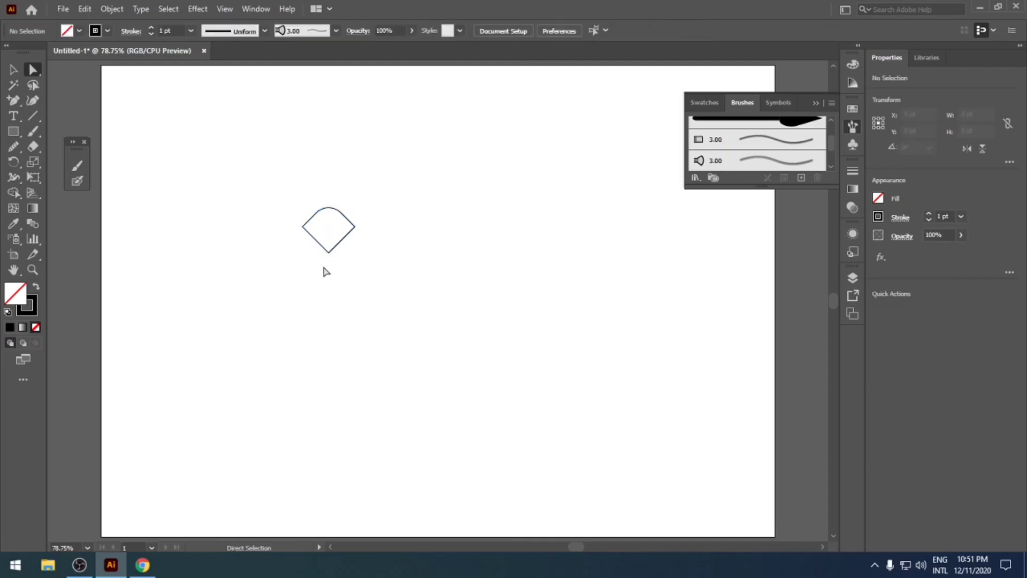
Step: Add two progressively smaller concentric copies inside the rounded diamond, about 63 pt and 49 pt wide
{"action": "key", "text": "v"}
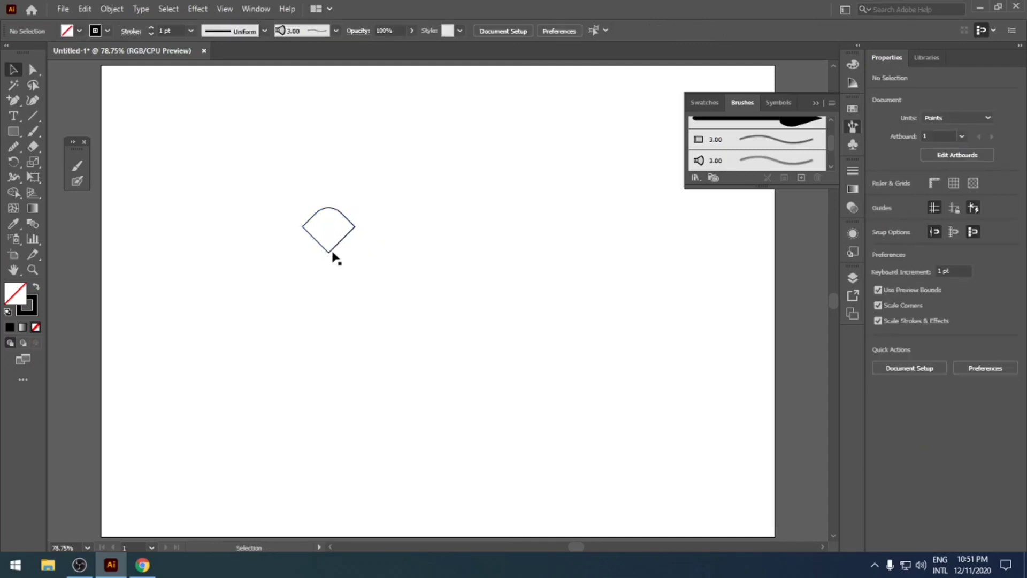
{"action": "left_click", "coordinate": [332, 251]}
{"action": "scroll", "coordinate": [334, 263], "scroll_direction": "up", "scroll_amount": 4}
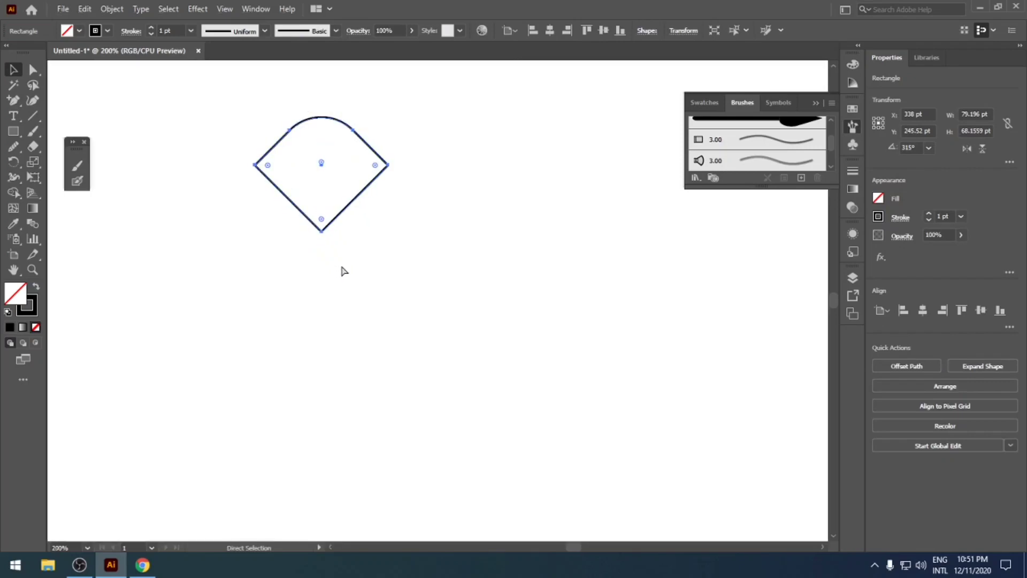
{"action": "left_click_drag", "start_coordinate": [321, 97], "coordinate": [322, 110]}
{"action": "left_click", "coordinate": [411, 202]}
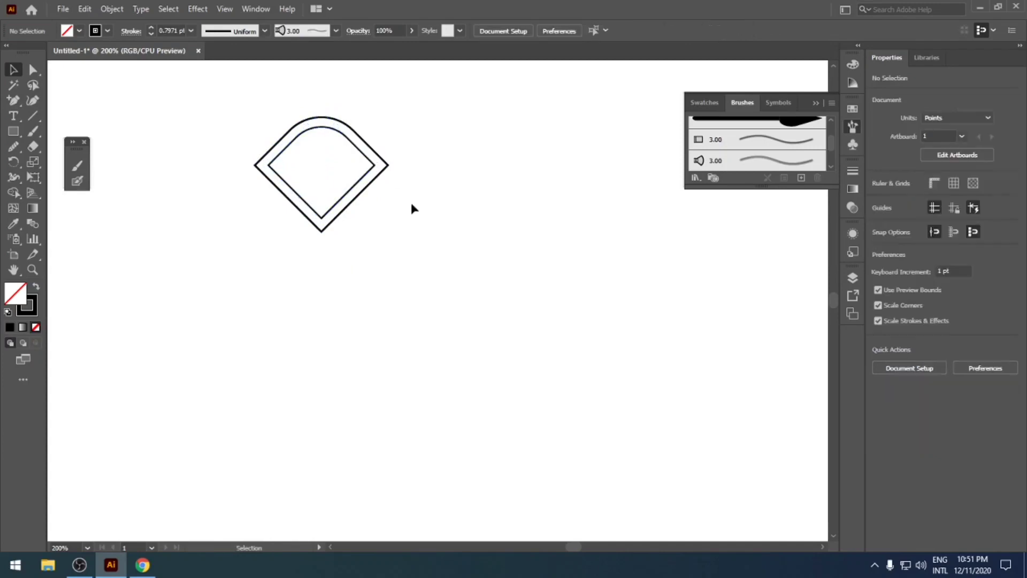
{"action": "left_click", "coordinate": [352, 191]}
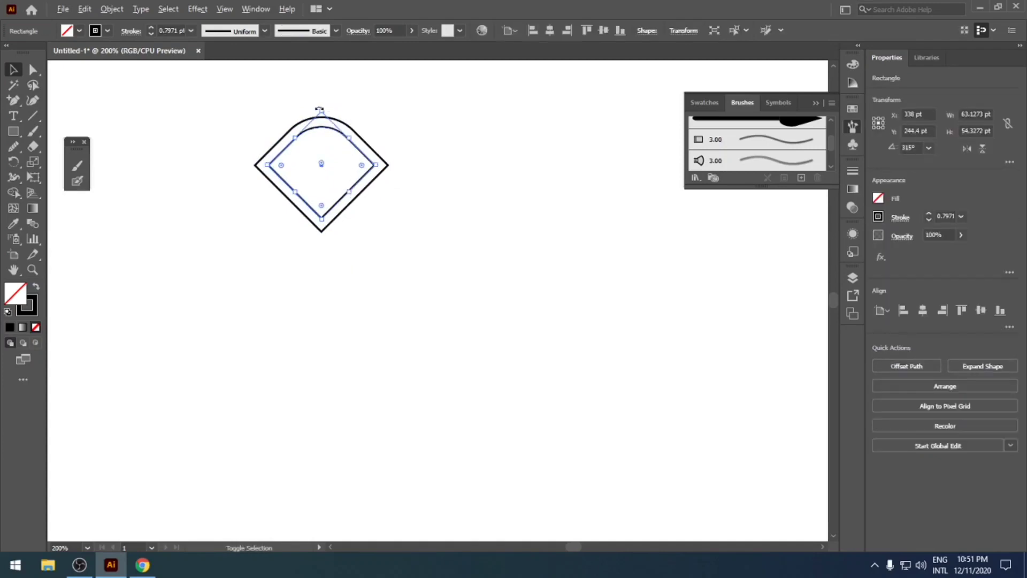
{"action": "left_click_drag", "start_coordinate": [323, 111], "coordinate": [322, 123]}
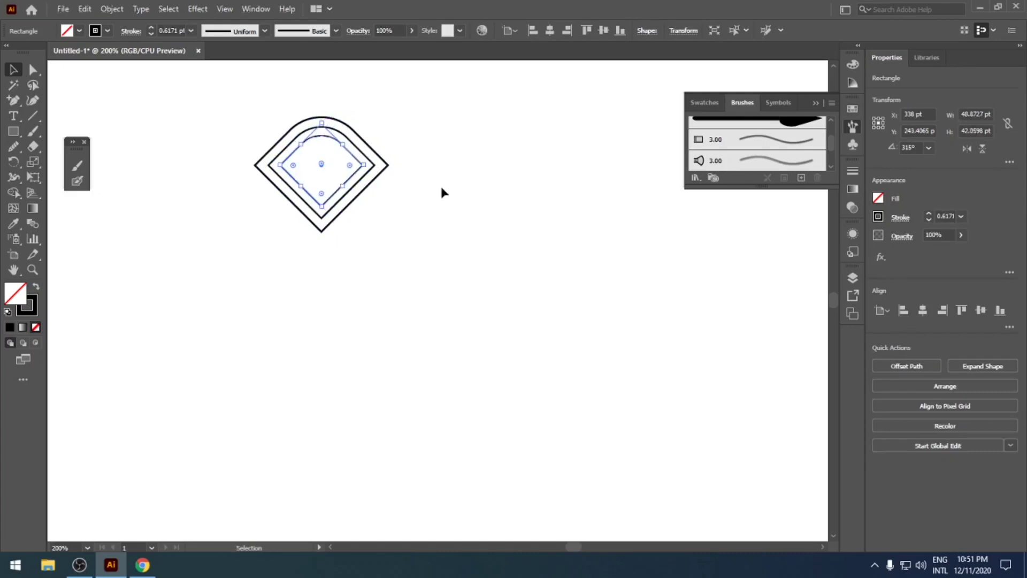
{"action": "left_click", "coordinate": [441, 184]}
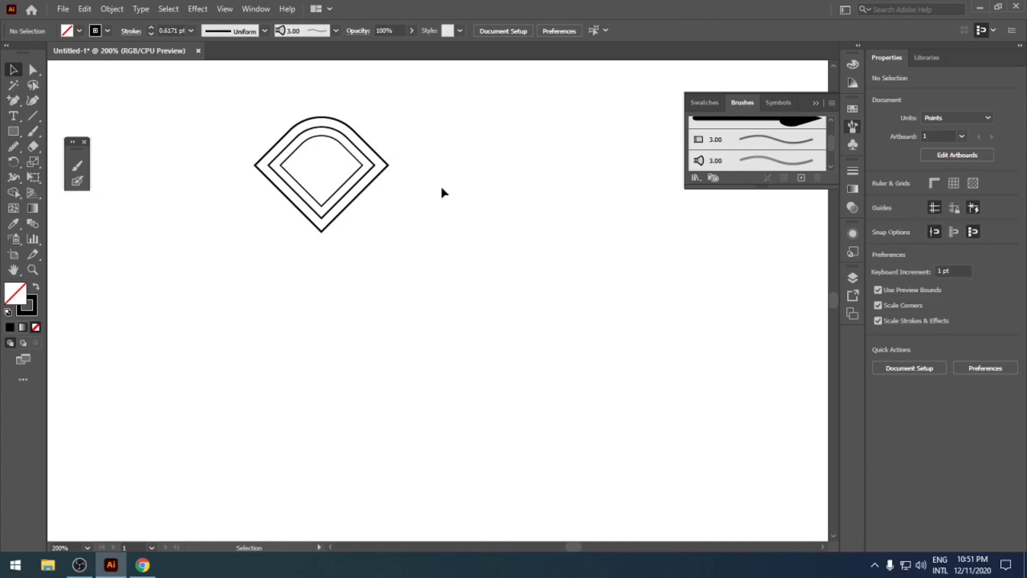
Step: Select all three nested diamond shapes and group them
{"action": "left_click_drag", "start_coordinate": [262, 100], "coordinate": [386, 250]}
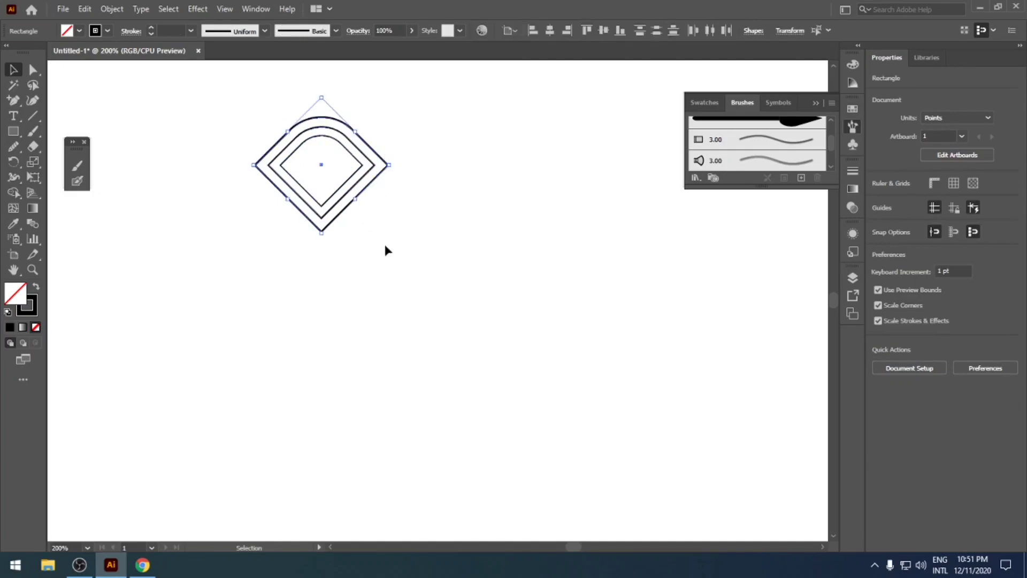
{"action": "key", "text": "a"}
{"action": "key", "text": "ctrl+g"}
{"action": "key", "text": "v"}
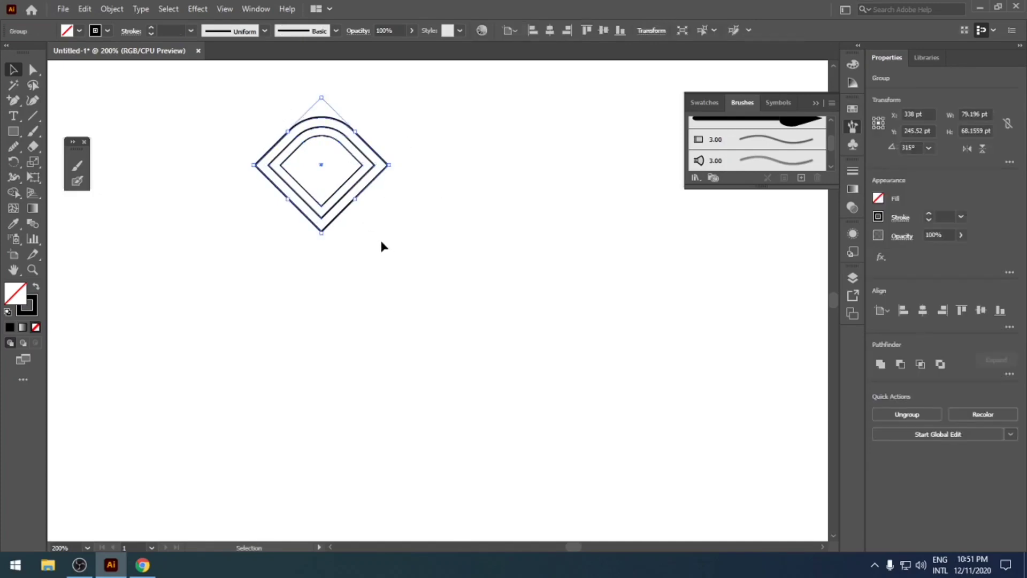
Step: Create a pattern brush from the diamond group with the default options
{"action": "mouse_move", "coordinate": [346, 191]}
{"action": "left_mouse_down"}
{"action": "mouse_move", "coordinate": [422, 197]}
{"action": "mouse_move", "coordinate": [727, 160]}
{"action": "left_mouse_up"}
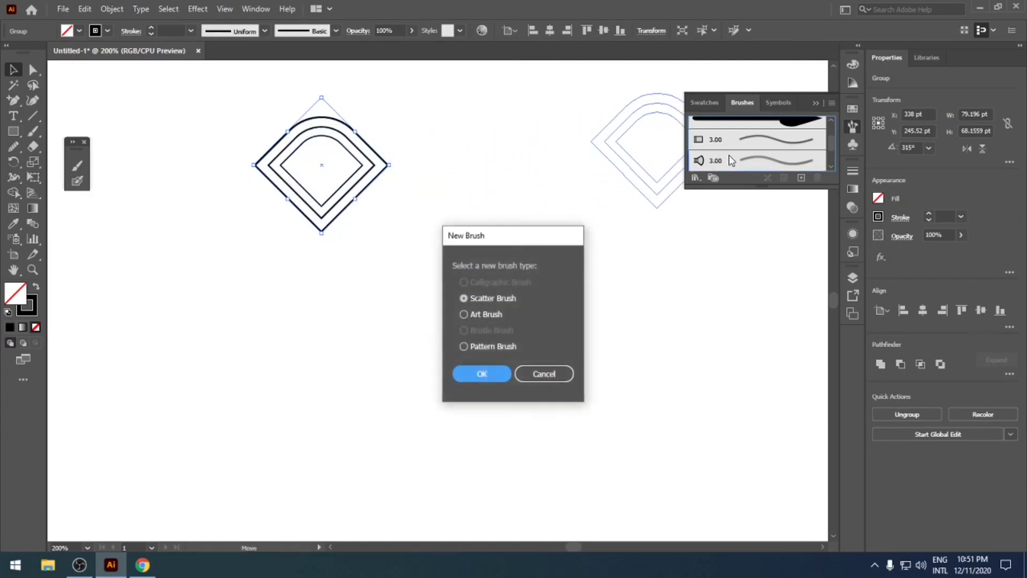
{"action": "left_click", "coordinate": [464, 346]}
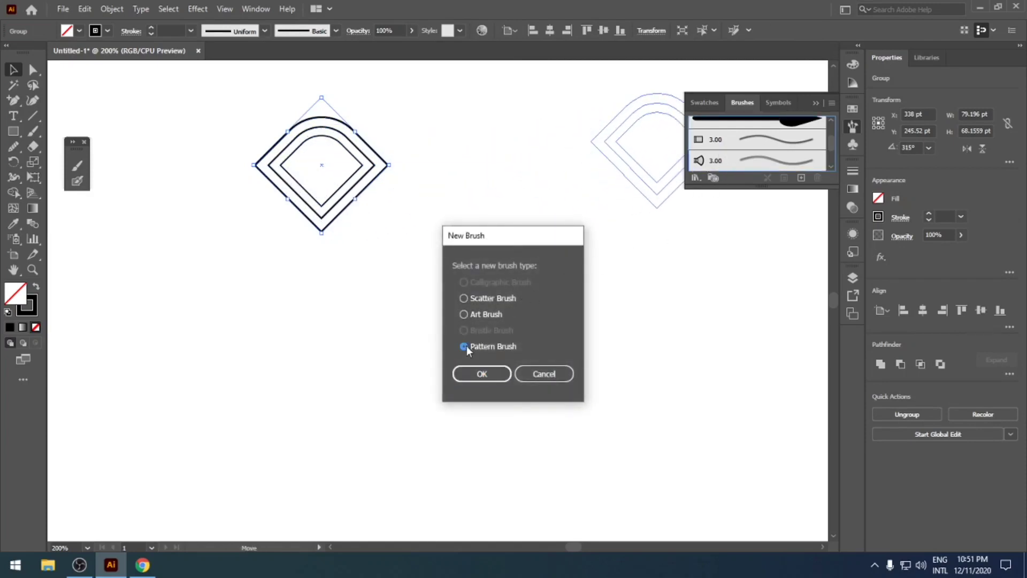
{"action": "left_click", "coordinate": [482, 374]}
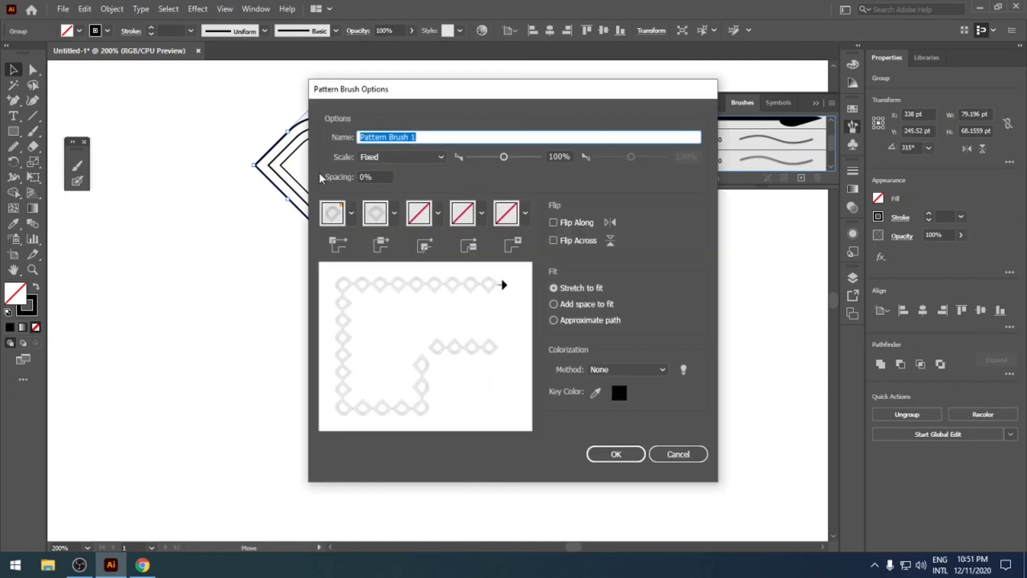
{"action": "left_click", "coordinate": [615, 452]}
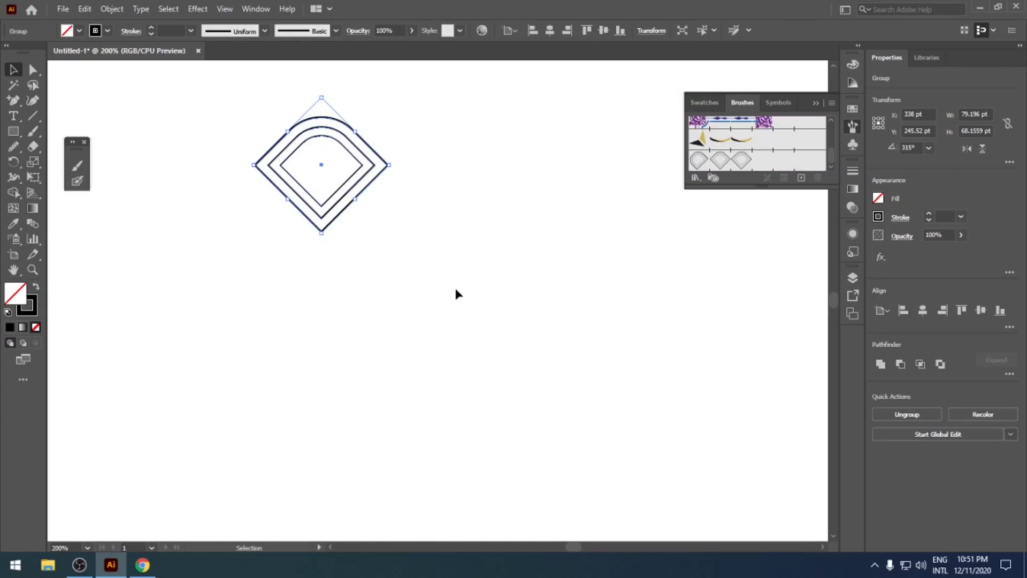
Step: Delete the source diamond group and paint one wavy stroke with the new pattern brush
{"action": "key", "text": "Delete"}
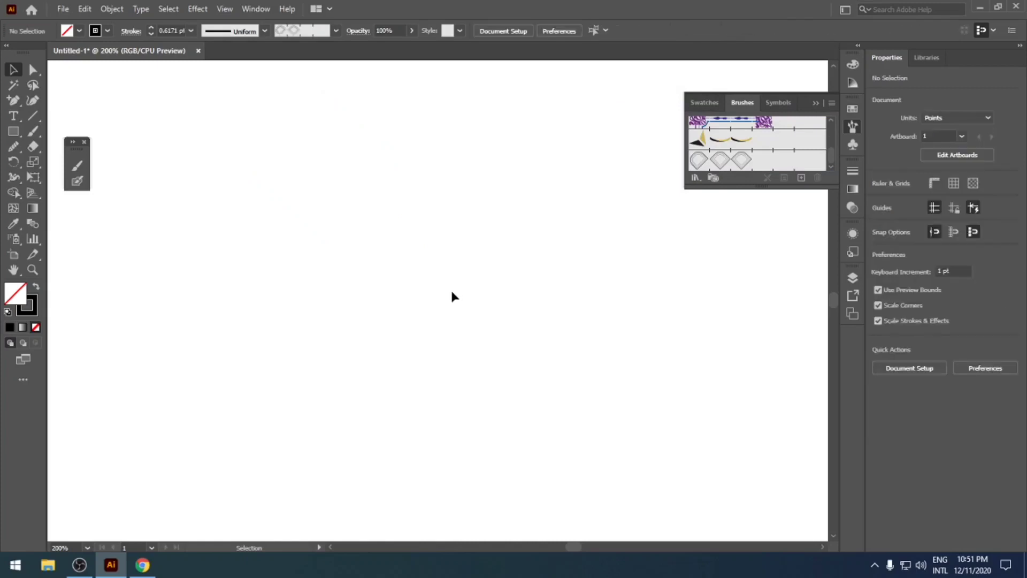
{"action": "left_click", "coordinate": [32, 131]}
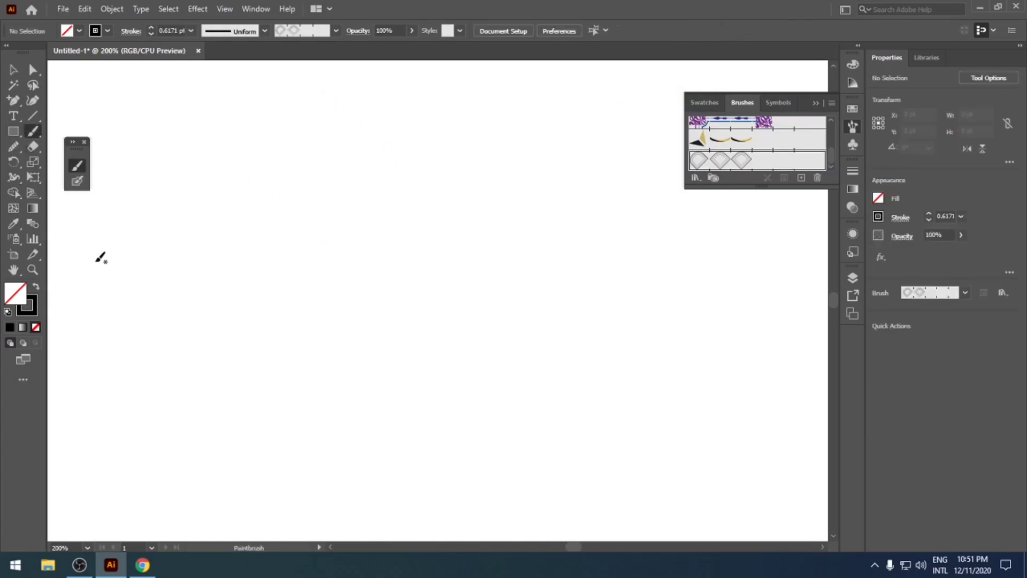
{"action": "mouse_move", "coordinate": [96, 263]}
{"action": "left_mouse_down"}
{"action": "mouse_move", "coordinate": [117, 288]}
{"action": "mouse_move", "coordinate": [191, 288]}
{"action": "mouse_move", "coordinate": [242, 226]}
{"action": "mouse_move", "coordinate": [297, 230]}
{"action": "mouse_move", "coordinate": [356, 259]}
{"action": "mouse_move", "coordinate": [401, 260]}
{"action": "mouse_move", "coordinate": [488, 195]}
{"action": "left_mouse_up"}
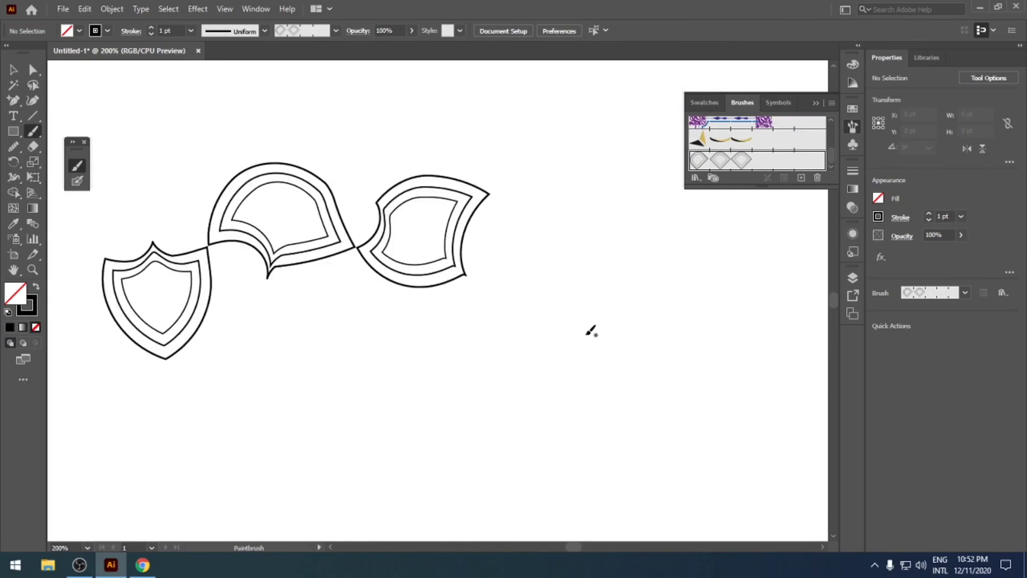
Step: Delete the painted pattern stroke from the artboard
{"action": "key", "text": "ctrl+a"}
{"action": "key", "text": "Delete"}
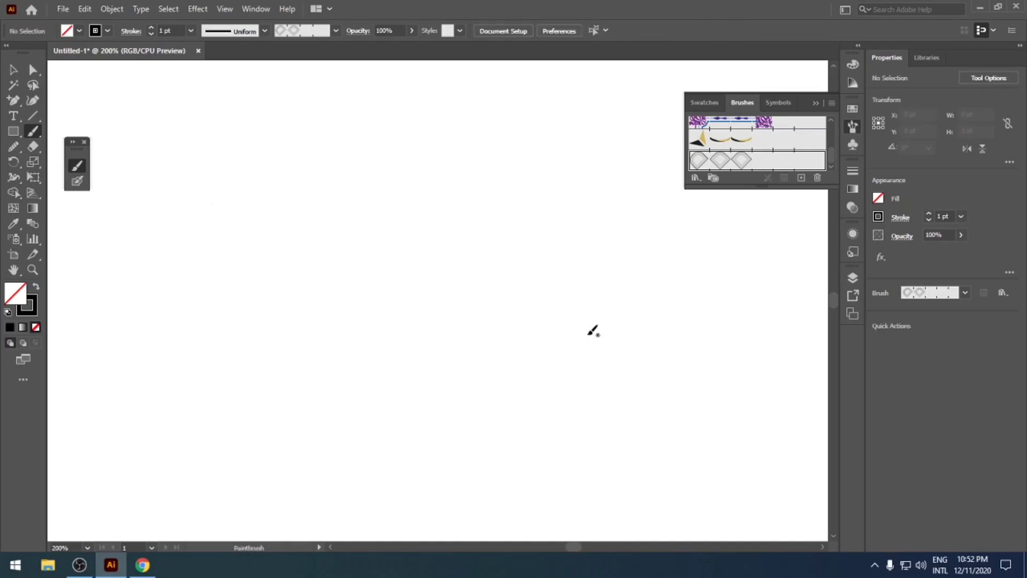
Step: Apply the diamond pattern brush to a new square of about 119 pt and delete the square
{"action": "left_click", "coordinate": [13, 132]}
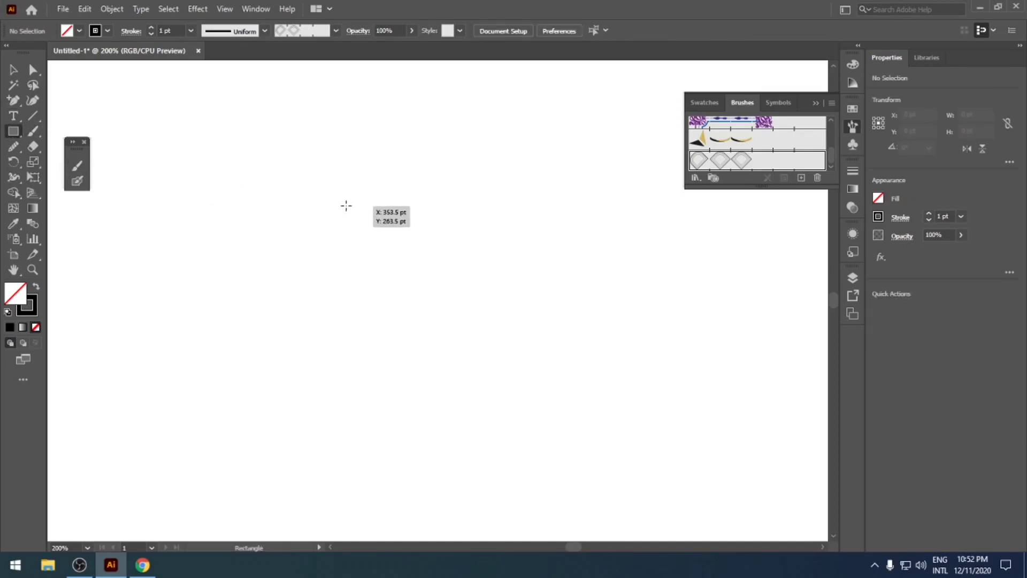
{"action": "mouse_move", "coordinate": [347, 206]}
{"action": "left_mouse_down"}
{"action": "mouse_move", "coordinate": [447, 327]}
{"action": "mouse_move", "coordinate": [548, 408]}
{"action": "left_mouse_up"}
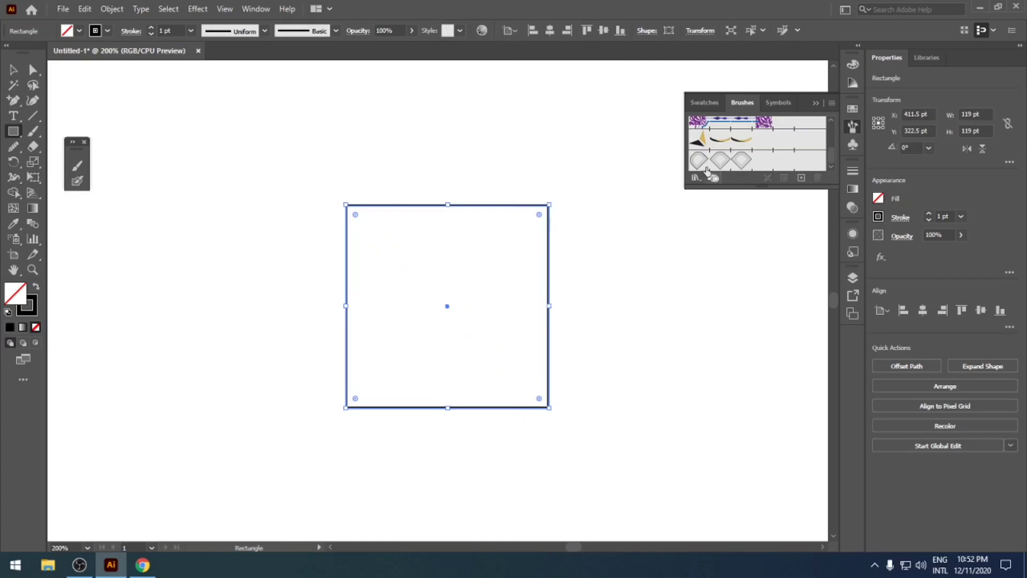
{"action": "left_click", "coordinate": [710, 161]}
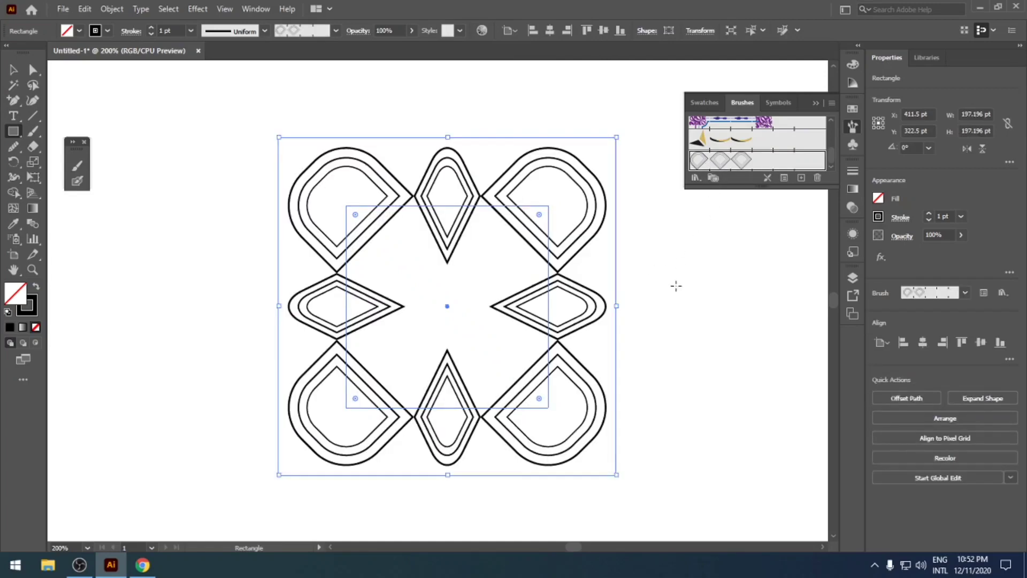
{"action": "key", "text": "Delete"}
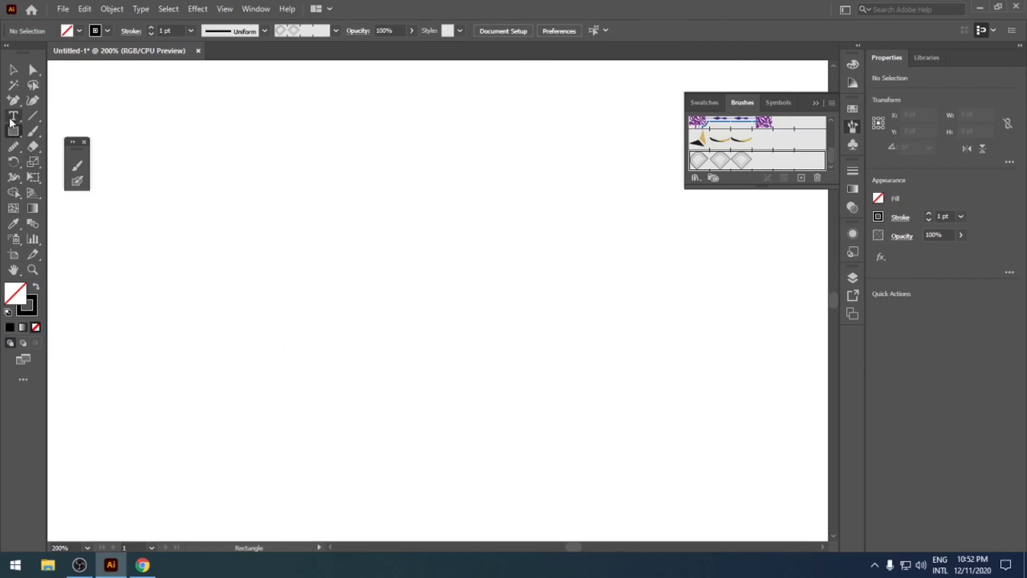
Step: Draw a circle of about 317 pt, centre it on the artboard, and apply the diamond pattern brush to it
{"action": "scroll", "coordinate": [317, 214], "scroll_direction": "down", "scroll_amount": 4}
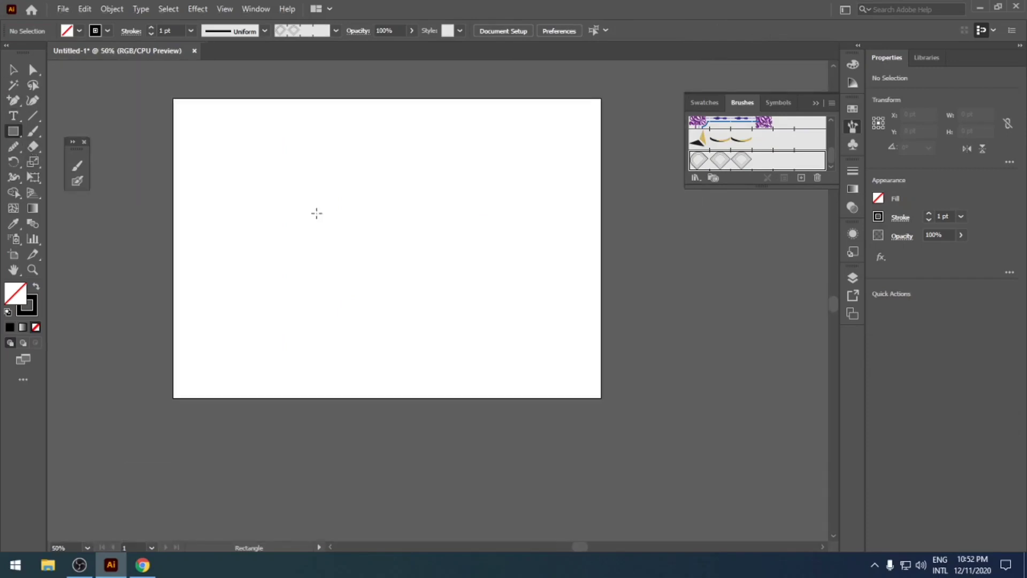
{"action": "key", "text": "l"}
{"action": "left_click_drag", "start_coordinate": [380, 239], "coordinate": [514, 375]}
{"action": "key", "text": "v"}
{"action": "left_click_drag", "start_coordinate": [450, 308], "coordinate": [389, 244]}
{"action": "left_click", "coordinate": [734, 167]}
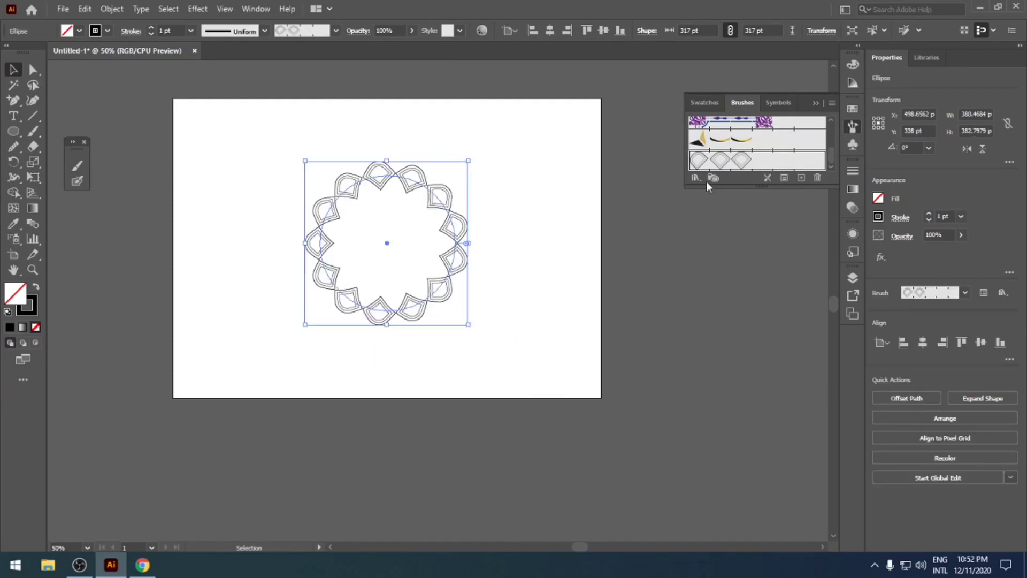
{"action": "left_click", "coordinate": [551, 261]}
Step: Duplicate the patterned ring in place and scale the copy down to about 247 pt around the same centre
{"action": "scroll", "coordinate": [468, 288], "scroll_direction": "up", "scroll_amount": 1}
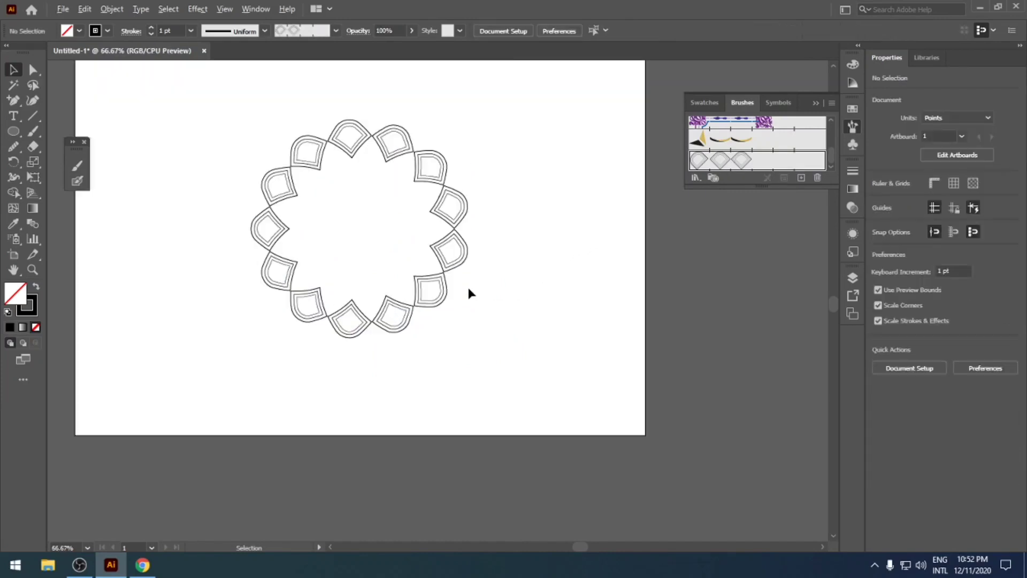
{"action": "scroll", "coordinate": [467, 285], "scroll_direction": "up", "scroll_amount": 1}
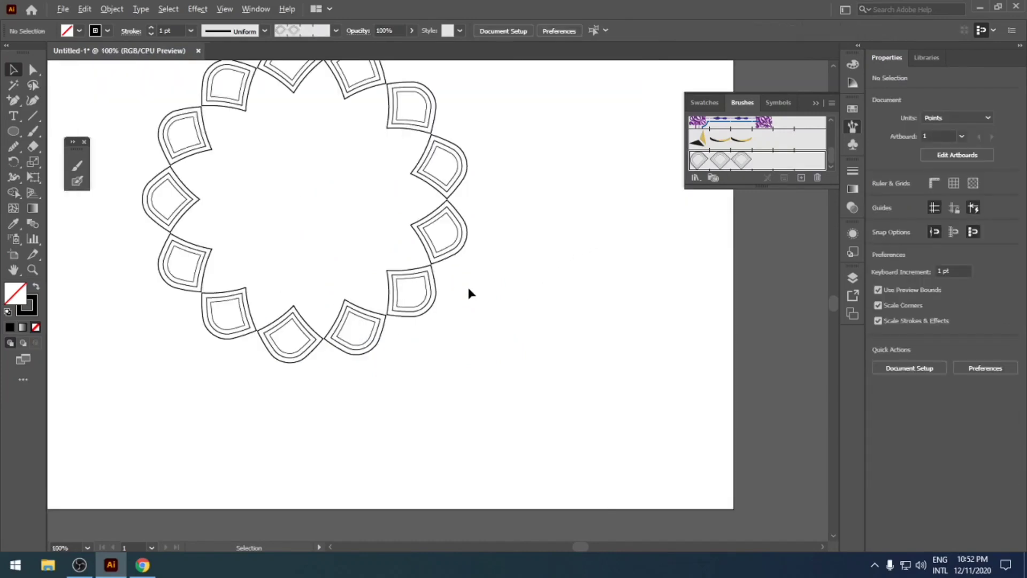
{"action": "left_click", "coordinate": [436, 262]}
{"action": "key", "text": "a"}
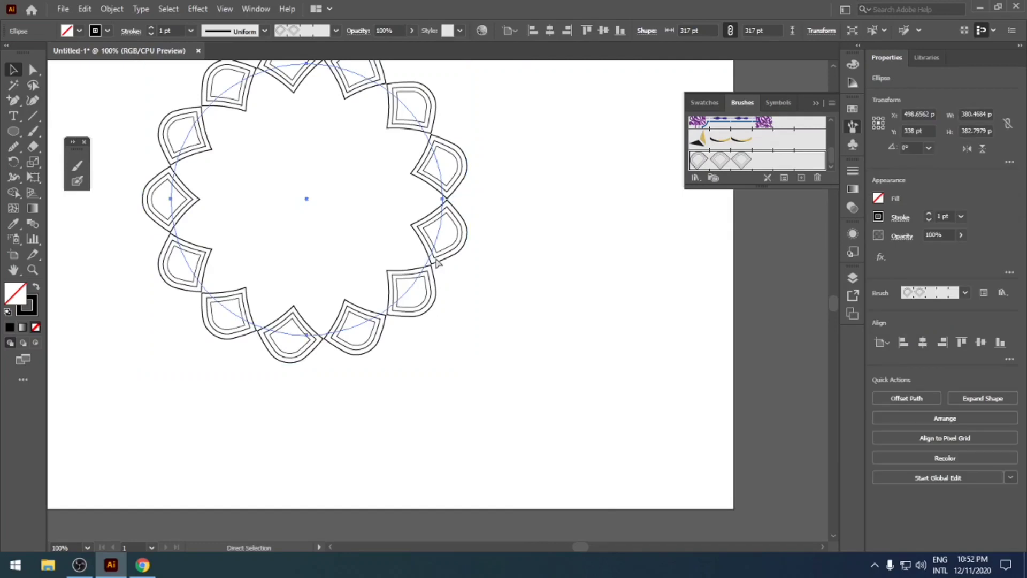
{"action": "key", "text": "v"}
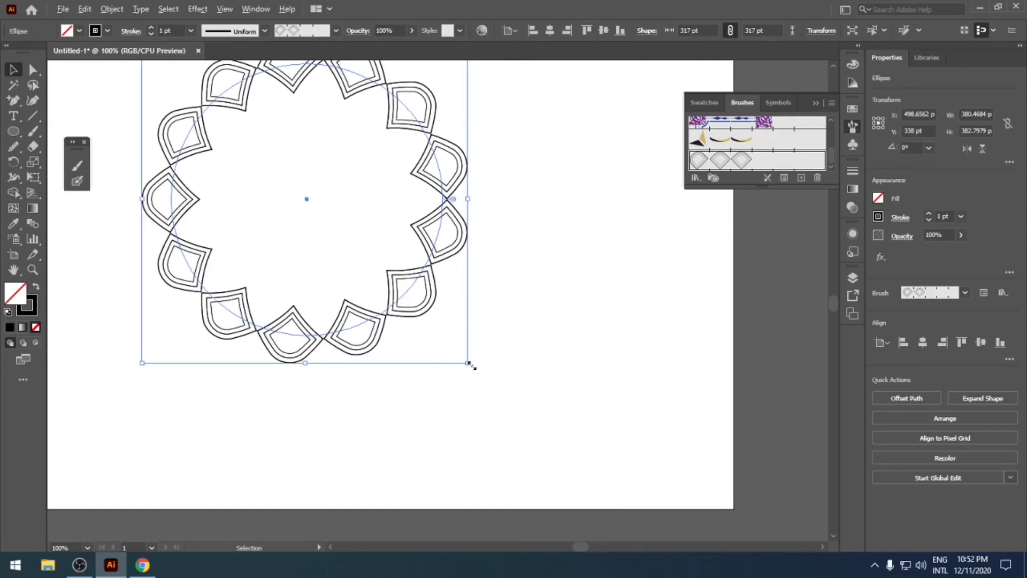
{"action": "left_click_drag", "start_coordinate": [470, 358], "coordinate": [418, 317]}
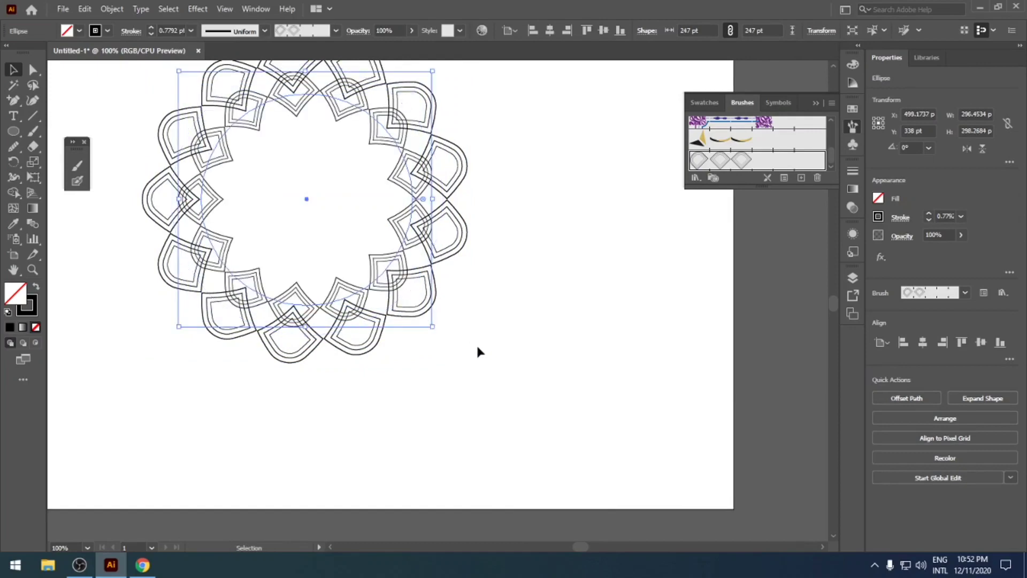
{"action": "left_click", "coordinate": [476, 342]}
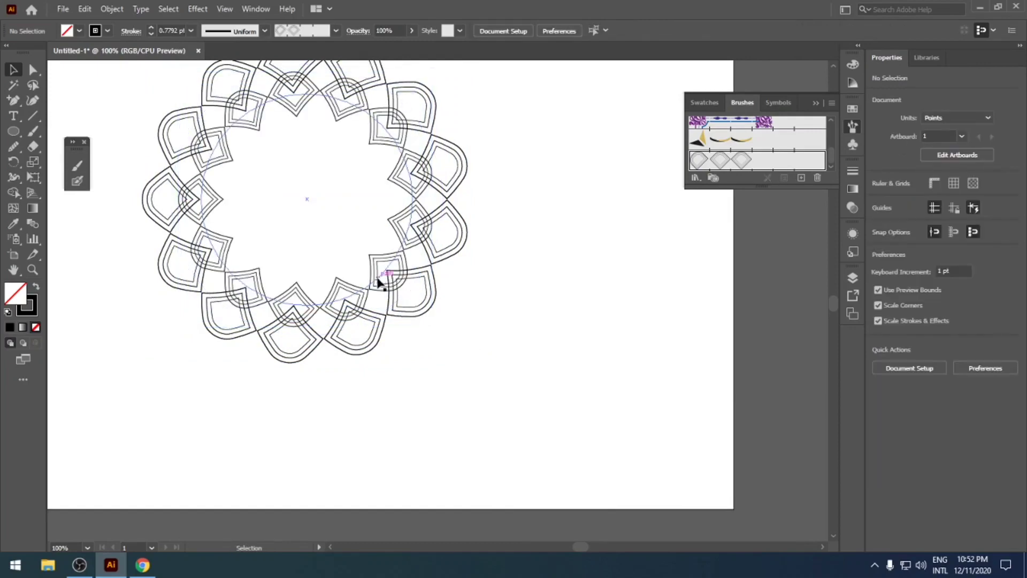
Step: Shrink the inner patterned ring further about its centre until it sits clear of the outer ring
{"action": "left_click", "coordinate": [378, 283]}
{"action": "left_click_drag", "start_coordinate": [433, 327], "coordinate": [386, 274]}
{"action": "left_click", "coordinate": [485, 363]}
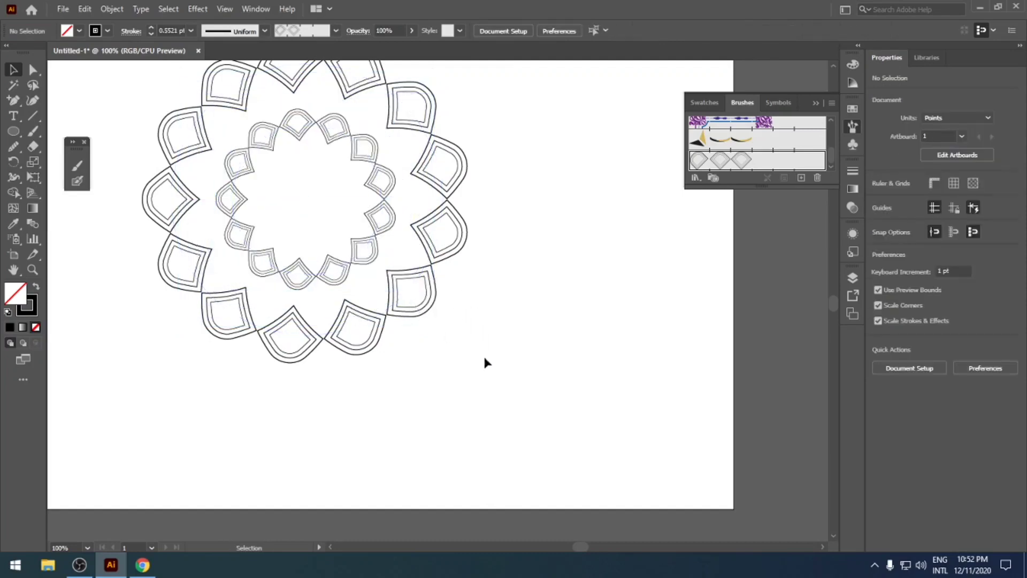
{"action": "scroll", "coordinate": [495, 367], "scroll_direction": "down", "scroll_amount": 1}
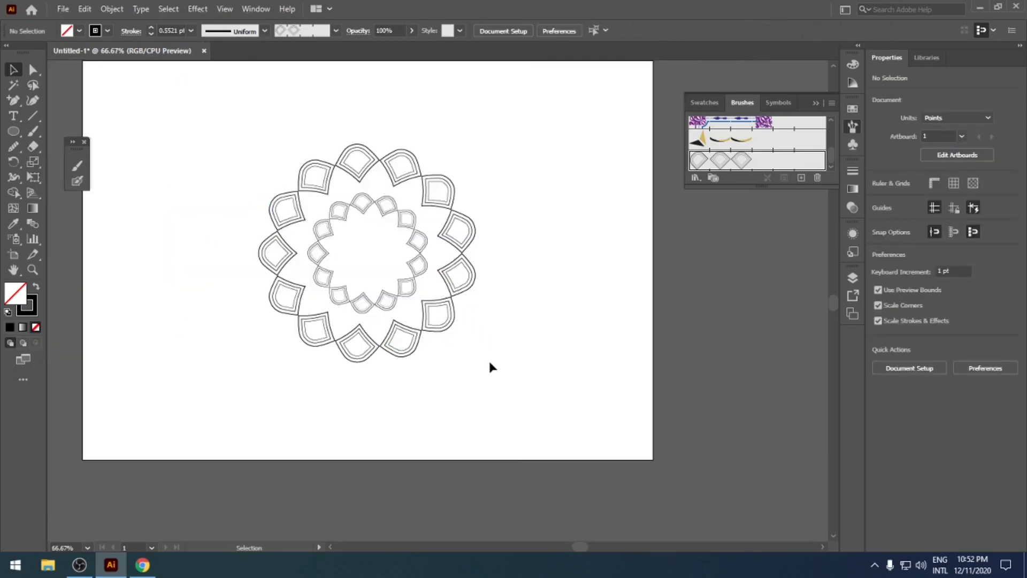
Step: Draw a pentagon about 538 by 512 pt around both rings and apply the diamond pattern brush to it
{"action": "left_click_drag", "start_coordinate": [19, 132], "coordinate": [70, 173]}
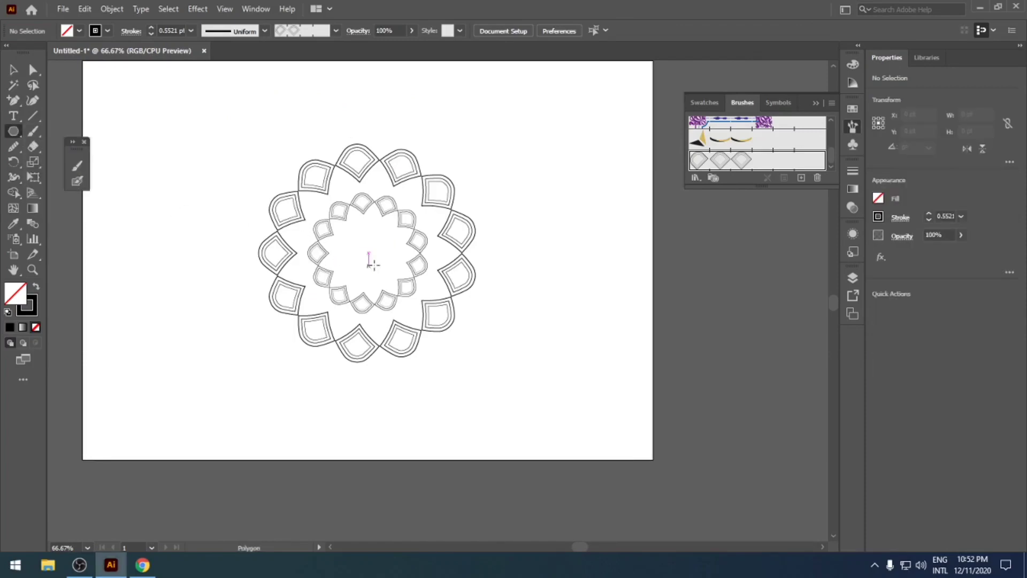
{"action": "mouse_move", "coordinate": [371, 253]}
{"action": "left_mouse_down"}
{"action": "mouse_move", "coordinate": [423, 281]}
{"action": "mouse_move", "coordinate": [482, 367]}
{"action": "left_mouse_up"}
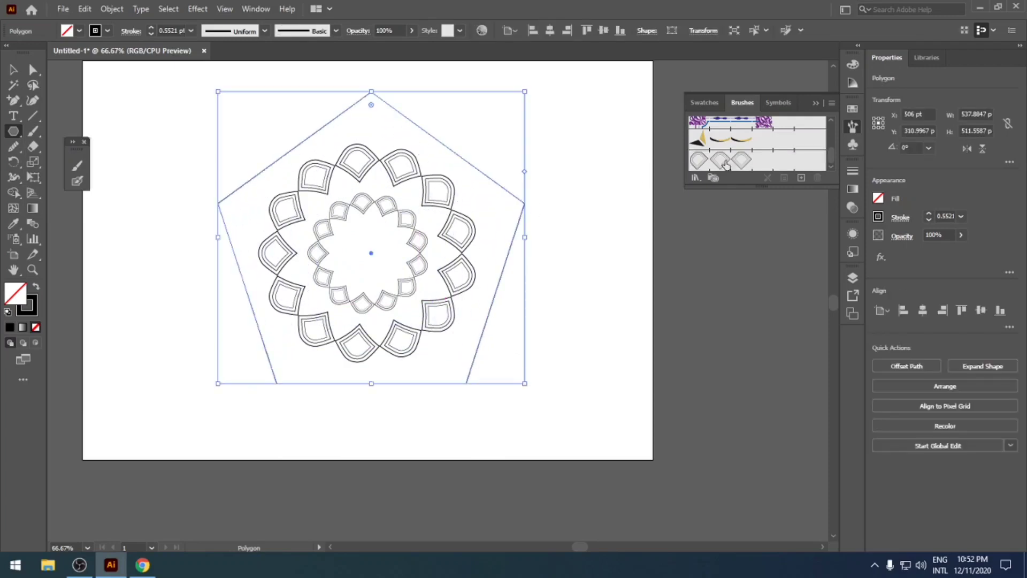
{"action": "left_click", "coordinate": [737, 160]}
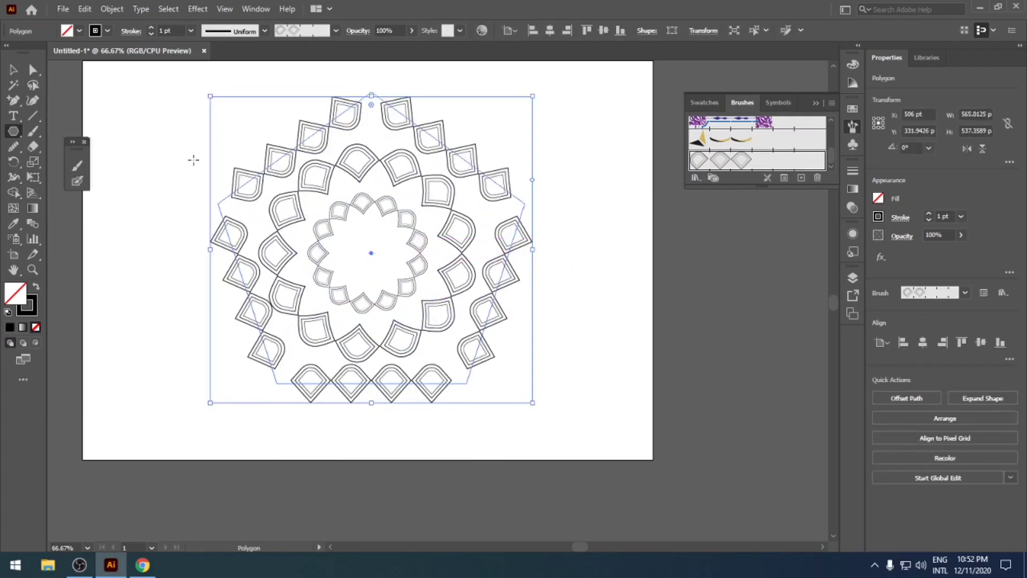
{"action": "left_click", "coordinate": [14, 70]}
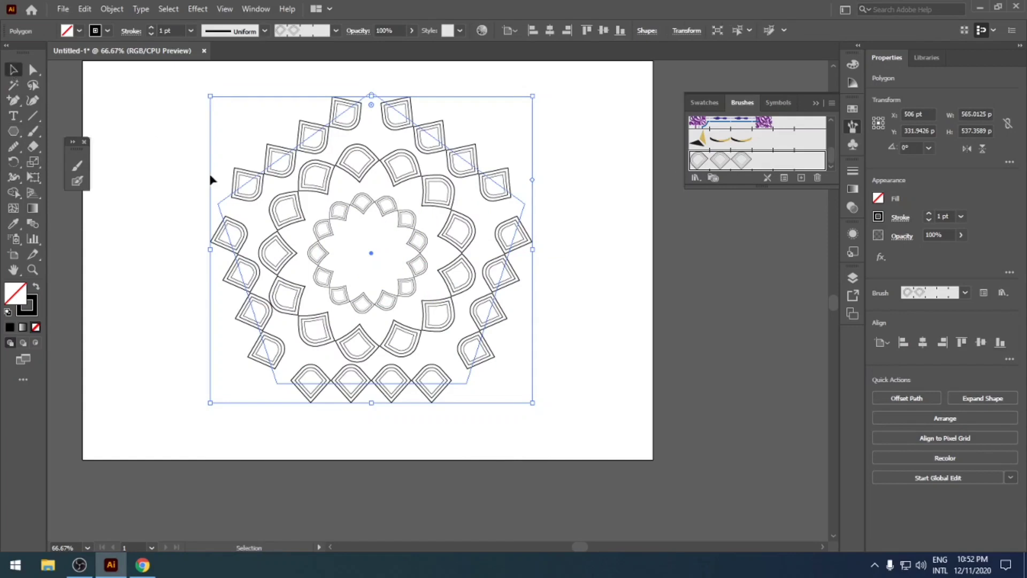
{"action": "left_click", "coordinate": [165, 149]}
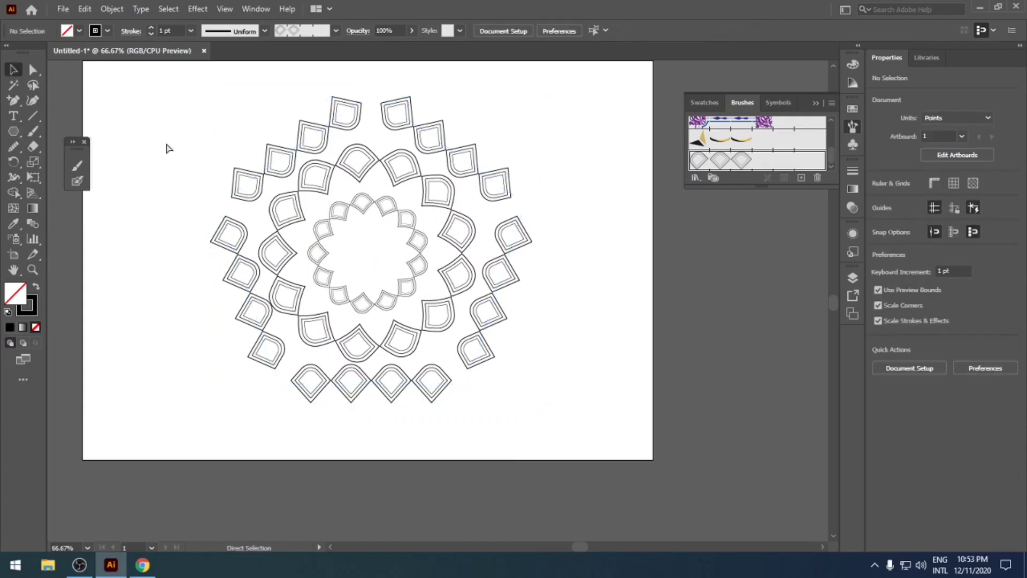
Step: Select all the patterned rings and the pentagon and delete them from the artboard
{"action": "key", "text": "ctrl+a"}
{"action": "key", "text": "Delete"}
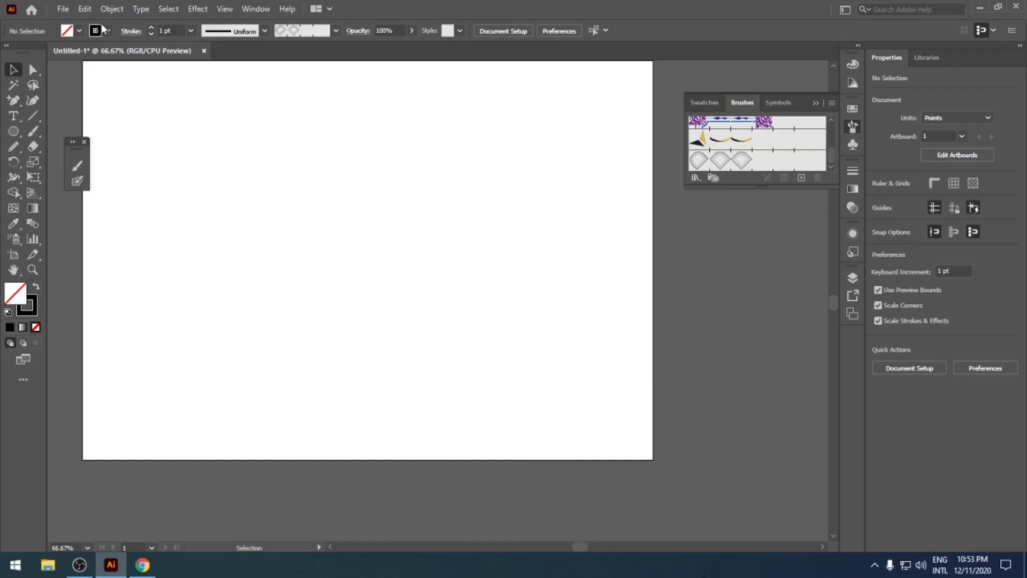
Step: Draw a square of about 69 pt in the upper part of the artboard and rotate it 45° into a diamond
{"action": "left_click", "coordinate": [13, 131]}
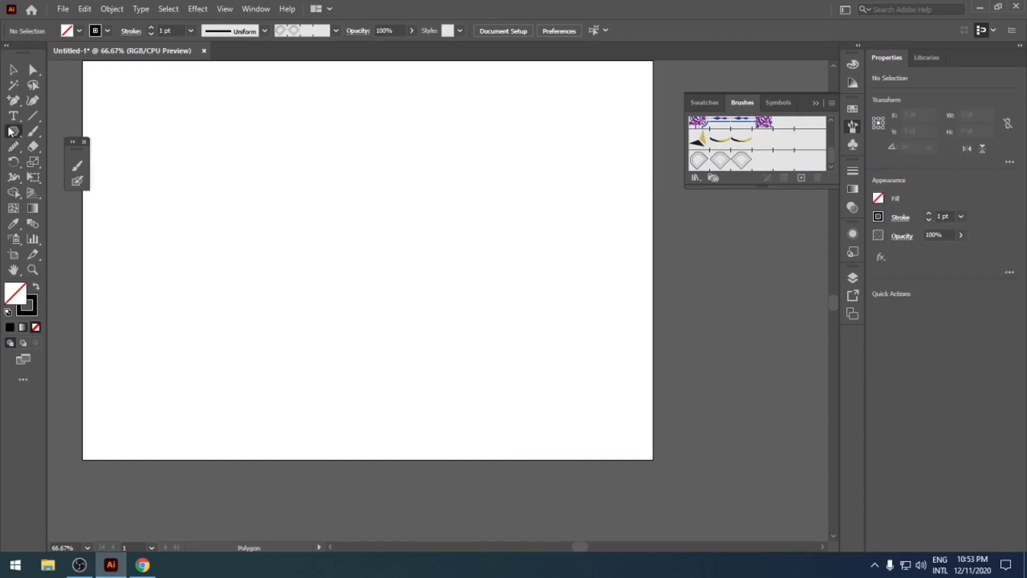
{"action": "left_click", "coordinate": [40, 130]}
{"action": "left_click_drag", "start_coordinate": [303, 171], "coordinate": [343, 209]}
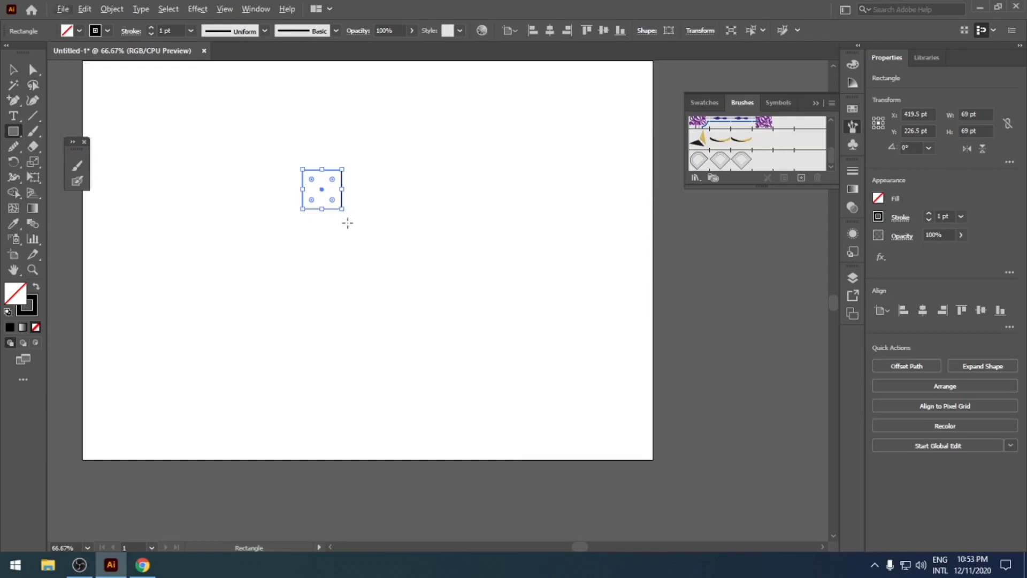
{"action": "key", "text": "alt+v"}
{"action": "key", "text": "Escape"}
{"action": "key", "text": "v"}
{"action": "left_click_drag", "start_coordinate": [343, 213], "coordinate": [322, 222]}
Step: Round the diamond's top corner into a wide arc to form a fan shape
{"action": "key", "text": "a"}
{"action": "left_click", "coordinate": [330, 138]}
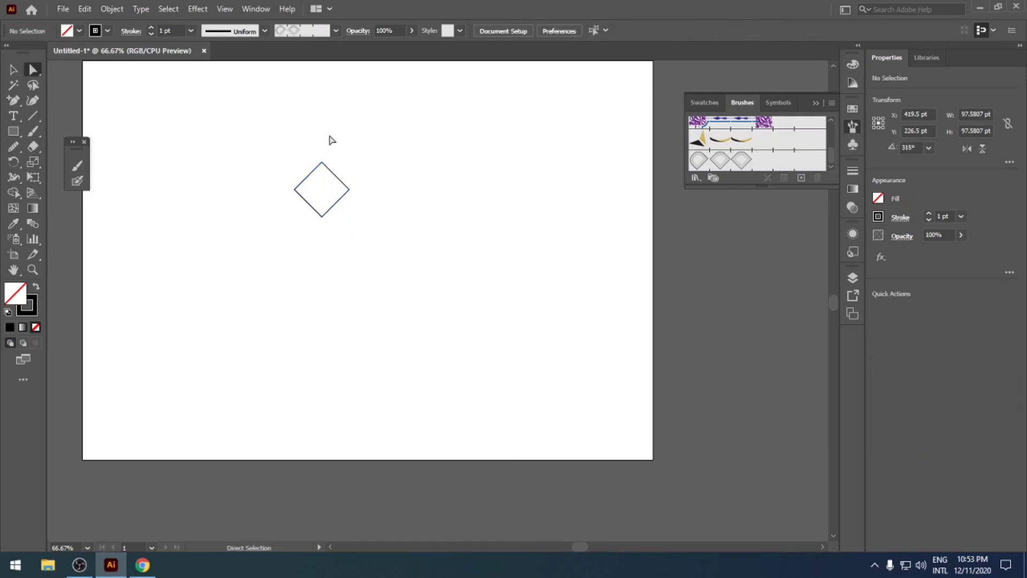
{"action": "left_click_drag", "start_coordinate": [296, 151], "coordinate": [316, 225]}
{"action": "left_click", "coordinate": [331, 252]}
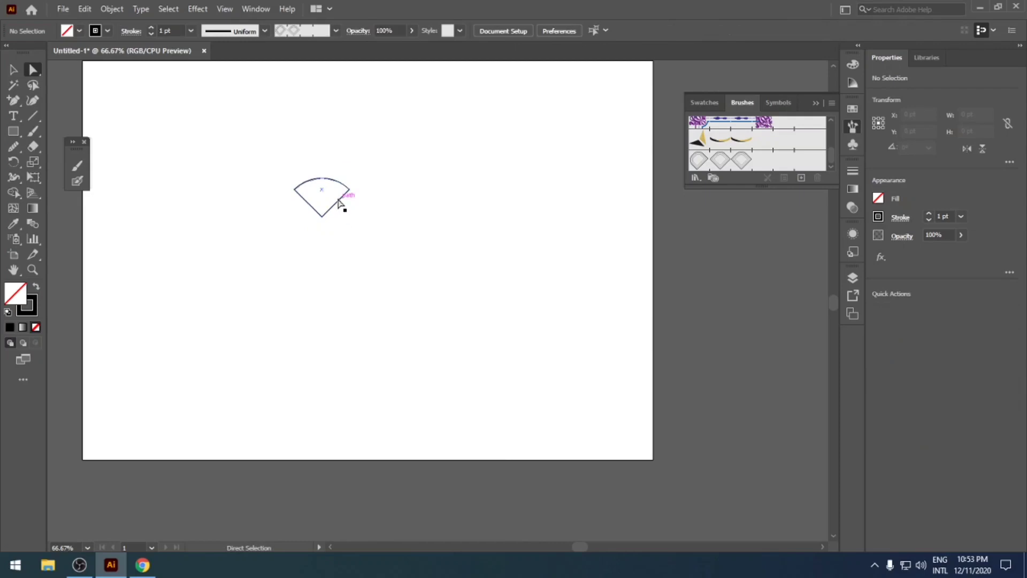
Step: Scale the fan shape up from its centre to about 152 pt wide
{"action": "left_click", "coordinate": [339, 201]}
{"action": "key", "text": "v"}
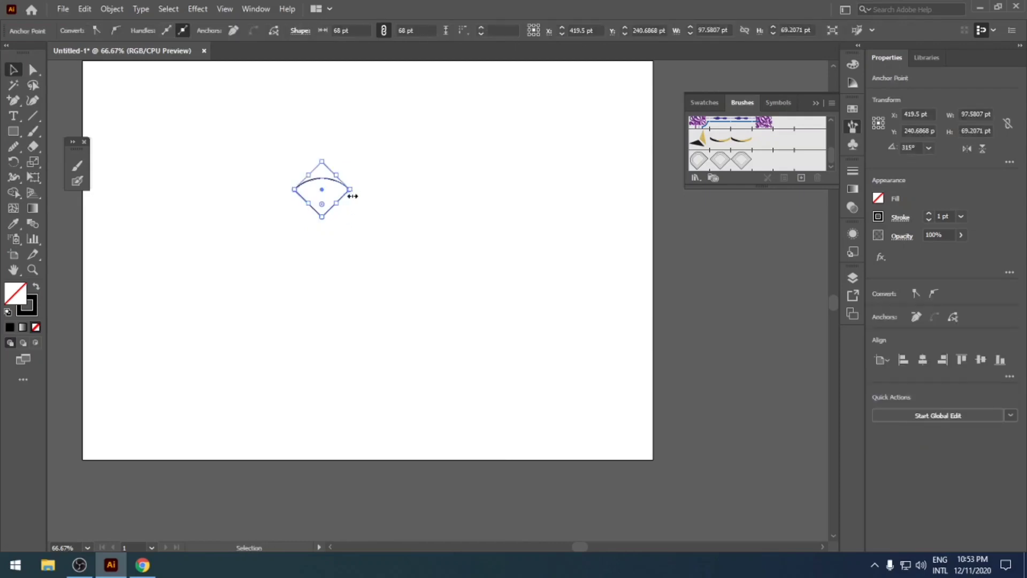
{"action": "left_click", "coordinate": [314, 197]}
{"action": "left_click", "coordinate": [327, 212]}
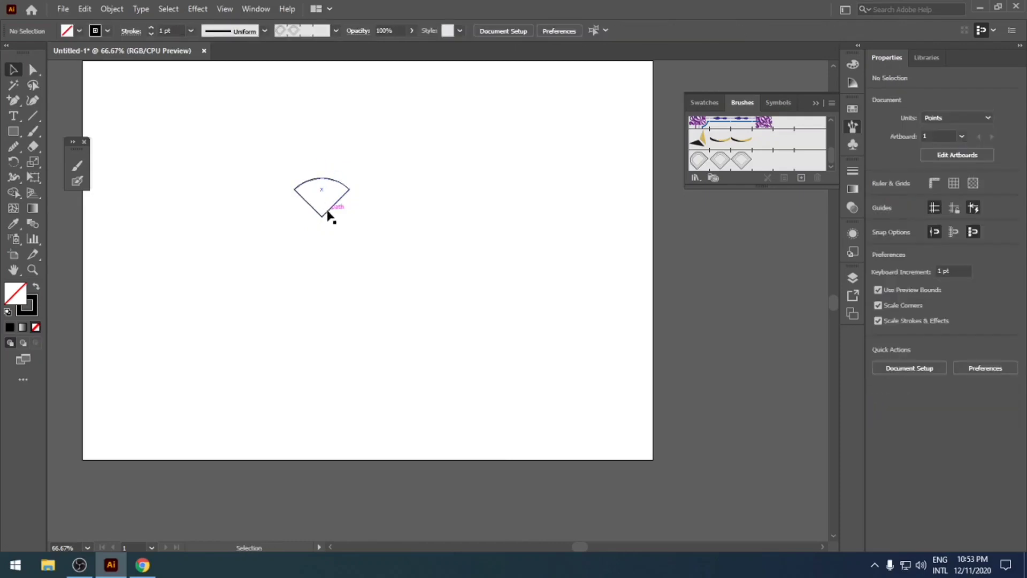
{"action": "key", "text": "ctrl"}
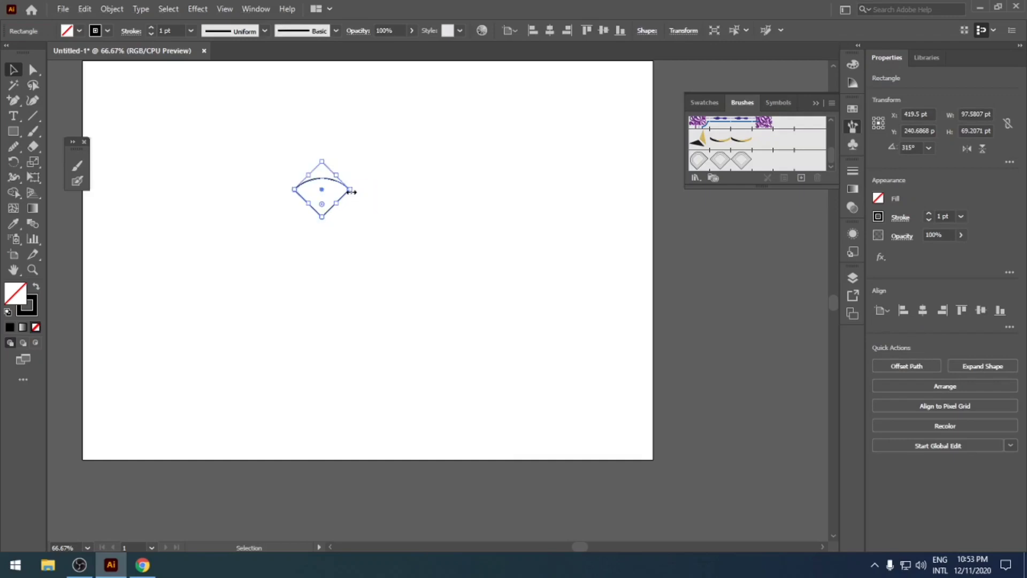
{"action": "mouse_move", "coordinate": [351, 191]}
{"action": "left_mouse_down"}
{"action": "mouse_move", "coordinate": [379, 201]}
{"action": "mouse_move", "coordinate": [378, 230]}
{"action": "left_mouse_up"}
{"action": "left_click", "coordinate": [378, 230]}
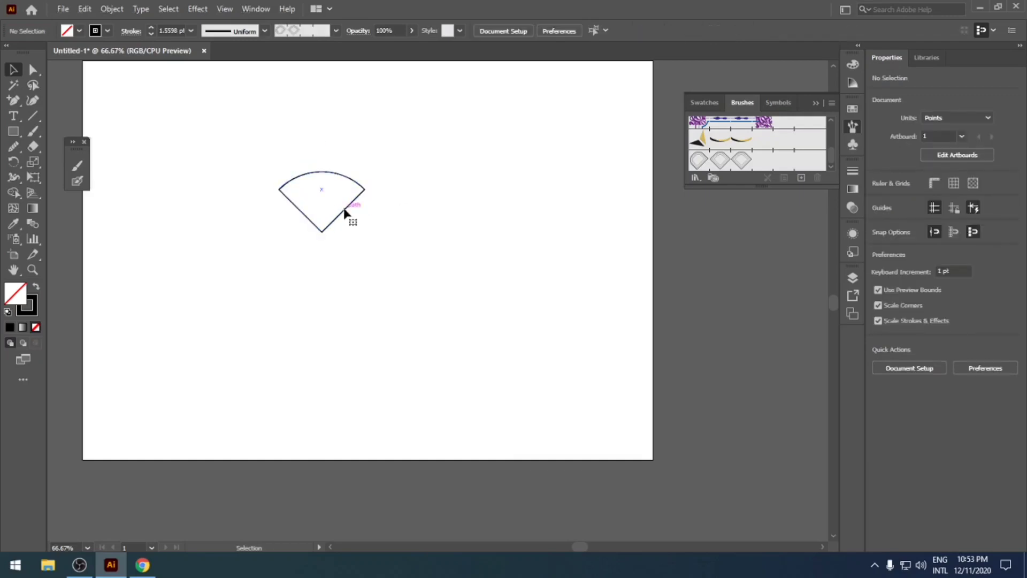
Step: Add two progressively smaller concentric copies inside the fan shape, the first about 118 pt wide
{"action": "left_click", "coordinate": [345, 212]}
{"action": "key", "text": "ctrl+c"}
{"action": "key", "text": "ctrl+f"}
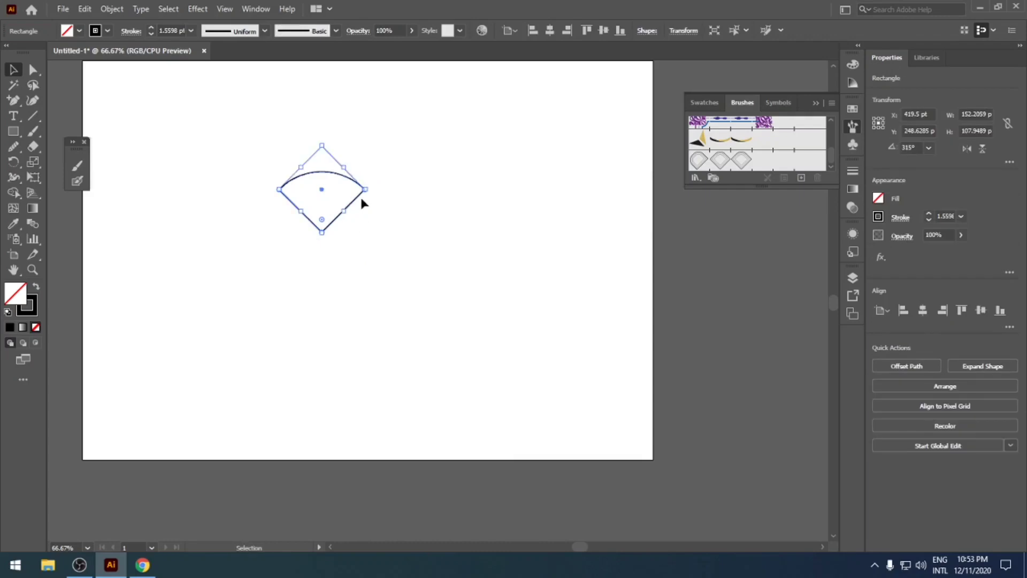
{"action": "left_click_drag", "start_coordinate": [322, 146], "coordinate": [322, 156]}
{"action": "key", "text": "ctrl"}
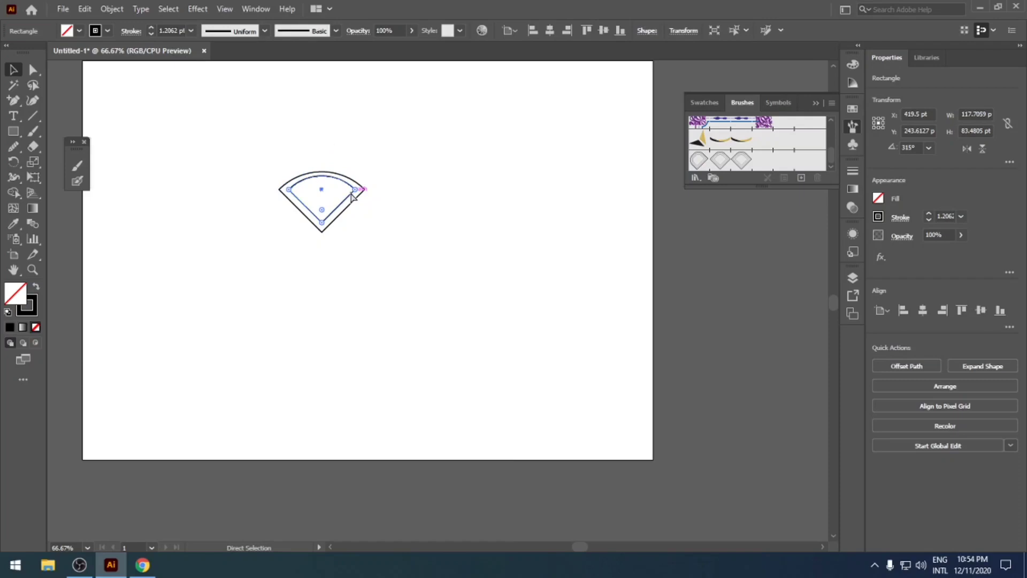
{"action": "left_click_drag", "start_coordinate": [325, 155], "coordinate": [326, 163]}
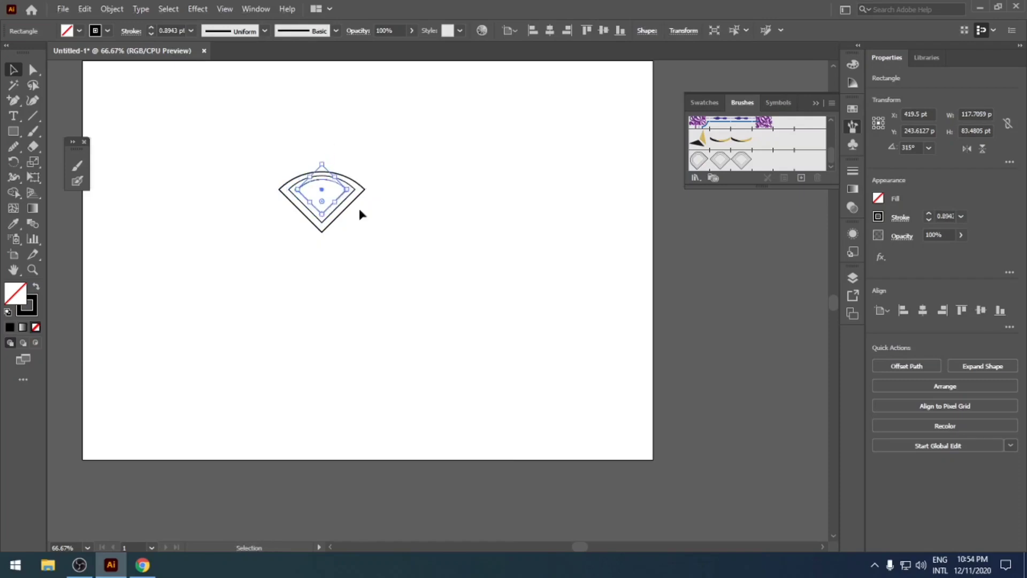
{"action": "left_click", "coordinate": [352, 216]}
Step: Swap fill and stroke on the innermost fan shape to make it solid black without an outline
{"action": "left_click", "coordinate": [332, 208]}
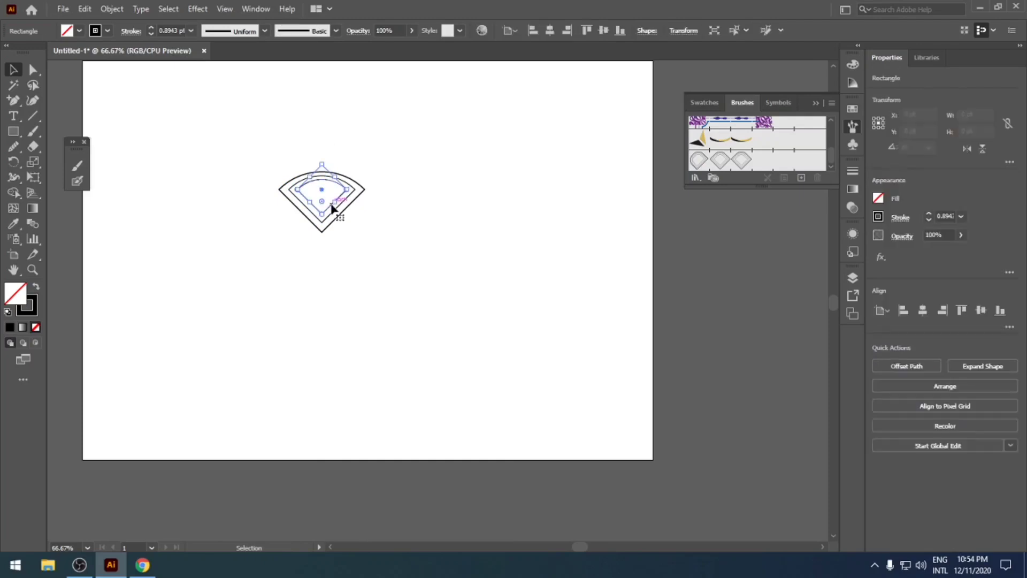
{"action": "left_click", "coordinate": [36, 287]}
{"action": "left_click", "coordinate": [248, 212]}
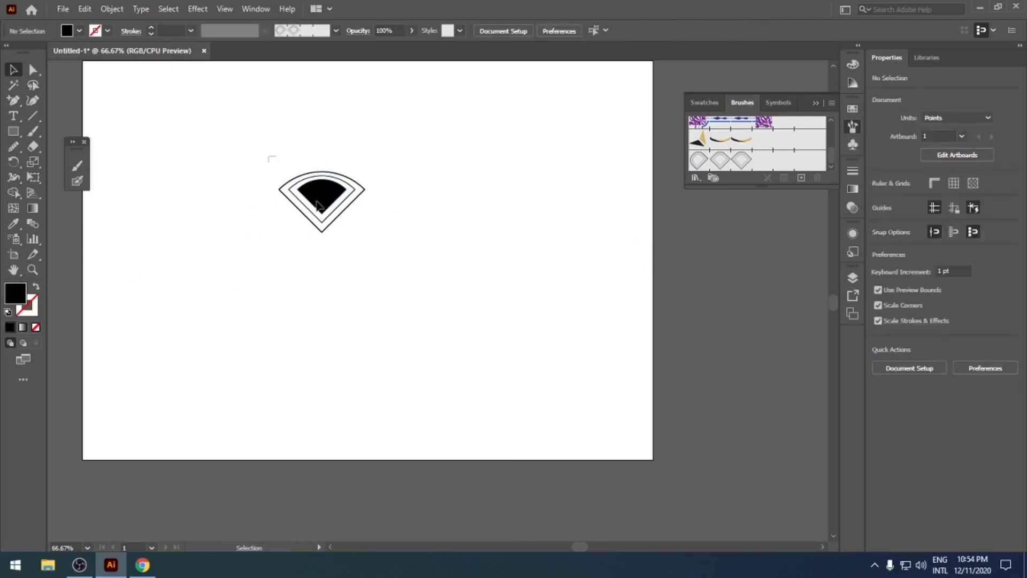
Step: Group the nested fan shapes, save the group as a pattern brush with default options, and delete the original artwork
{"action": "left_click_drag", "start_coordinate": [271, 156], "coordinate": [404, 268]}
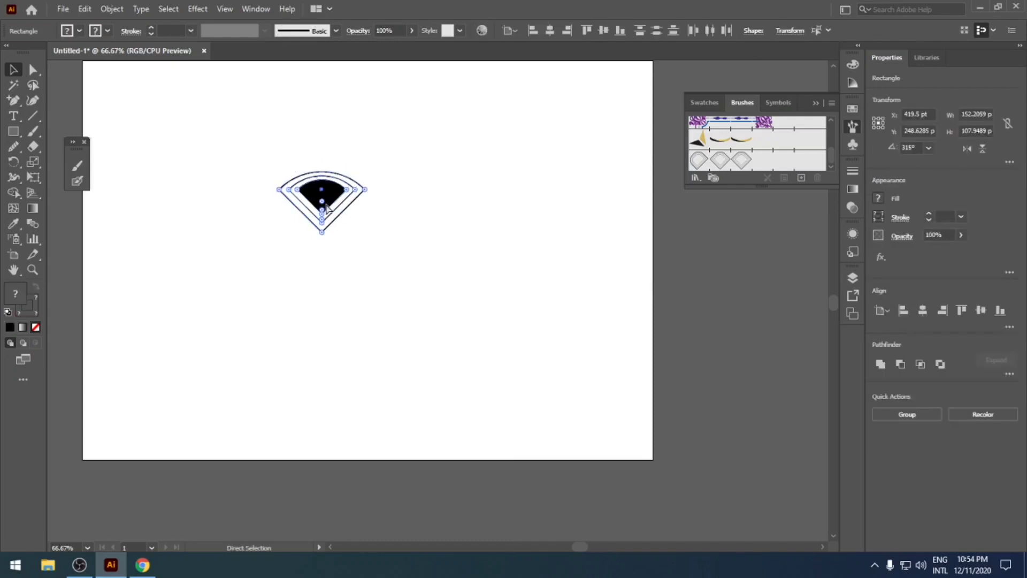
{"action": "key", "text": "ctrl+g"}
{"action": "mouse_move", "coordinate": [328, 210]}
{"action": "left_mouse_down"}
{"action": "mouse_move", "coordinate": [398, 222]}
{"action": "mouse_move", "coordinate": [696, 187]}
{"action": "left_mouse_up"}
{"action": "left_click", "coordinate": [496, 347]}
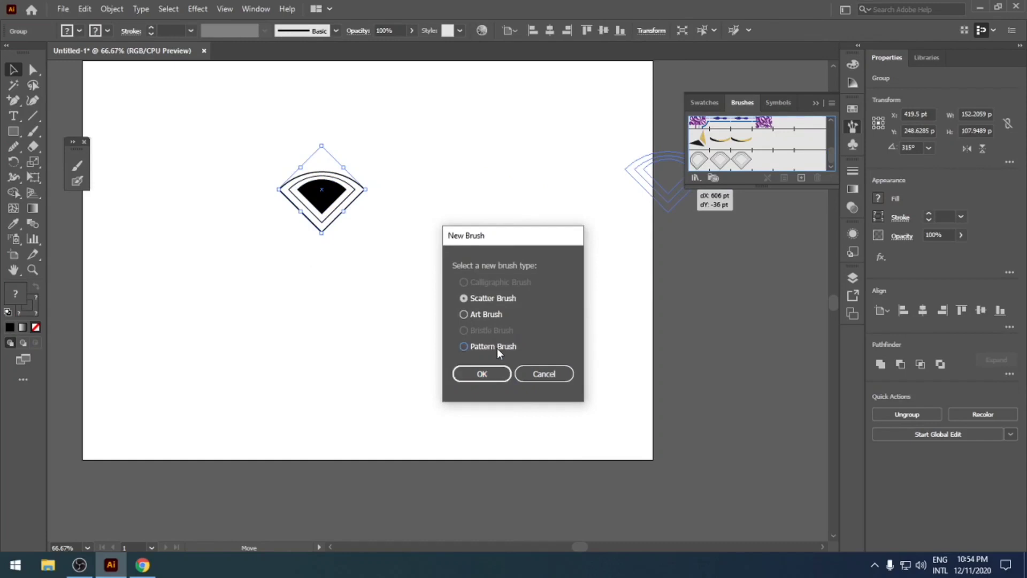
{"action": "left_click", "coordinate": [484, 373]}
{"action": "left_click", "coordinate": [616, 454]}
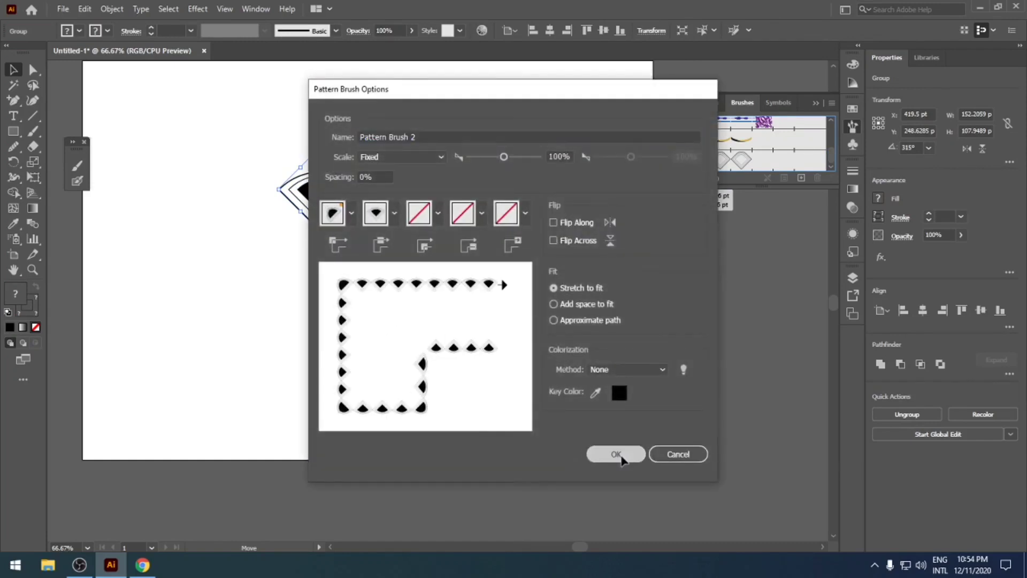
{"action": "key", "text": "Delete"}
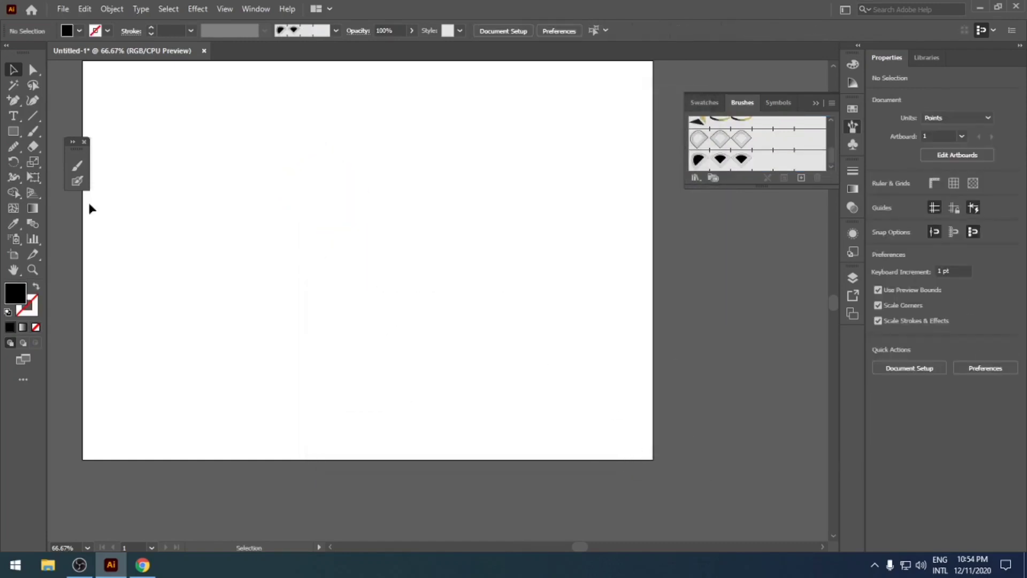
Step: Draw a circle about 582 pt wide from its centre, with no fill and a 1 pt black stroke
{"action": "left_click", "coordinate": [13, 131]}
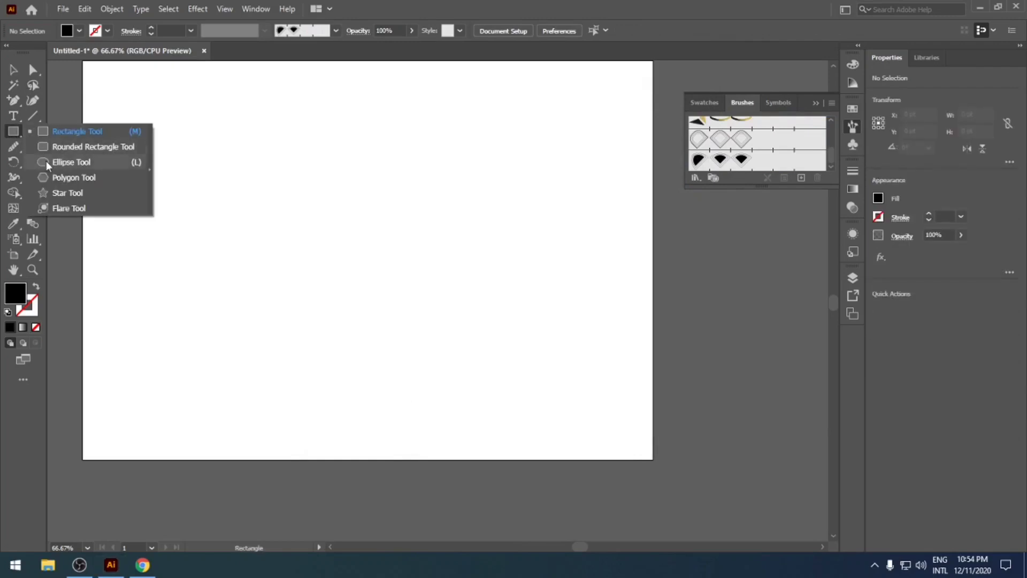
{"action": "left_click", "coordinate": [55, 163]}
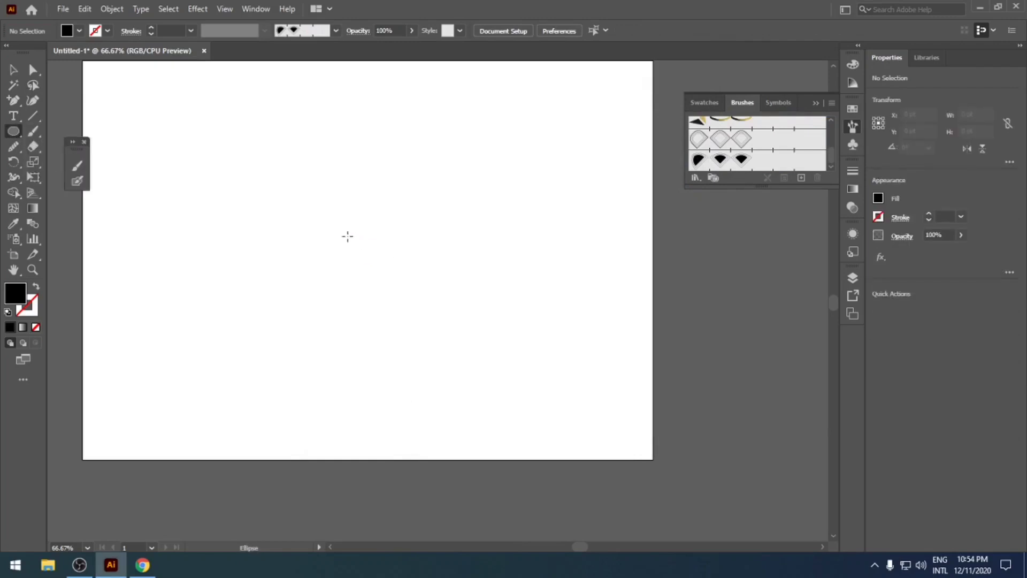
{"action": "left_click_drag", "start_coordinate": [347, 236], "coordinate": [484, 403]}
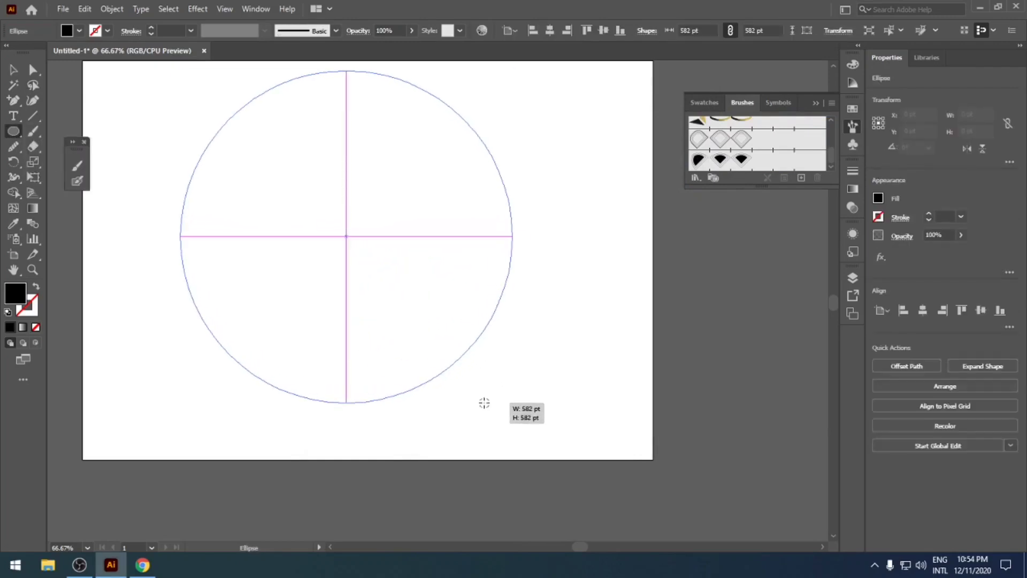
{"action": "left_click", "coordinate": [8, 311]}
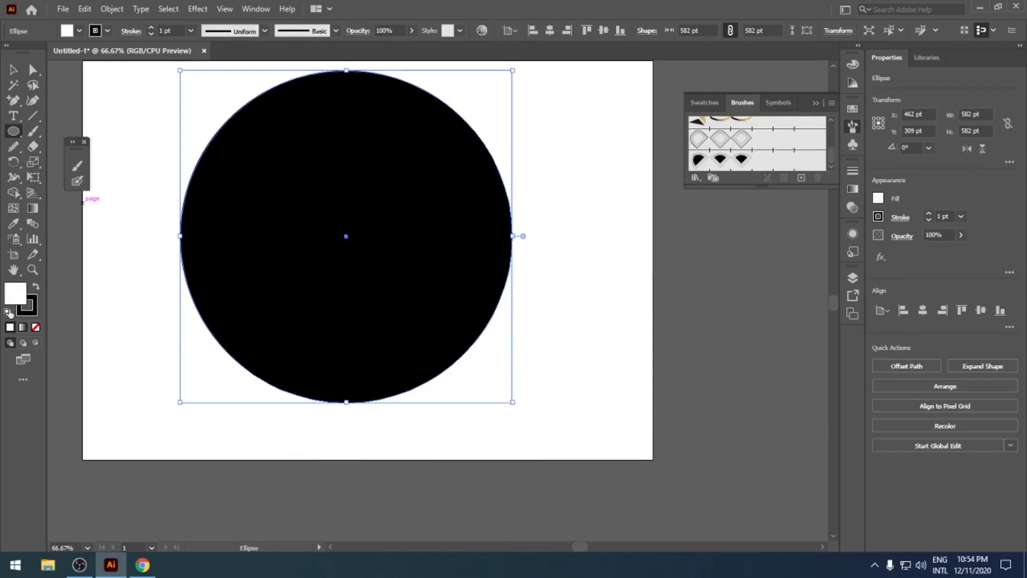
{"action": "left_click", "coordinate": [36, 327]}
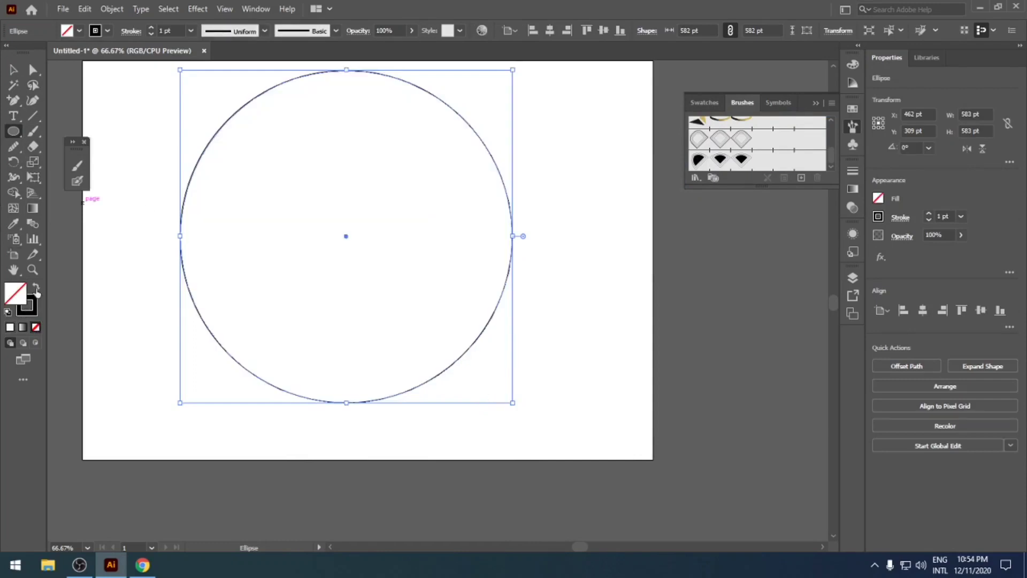
{"action": "left_click", "coordinate": [37, 304]}
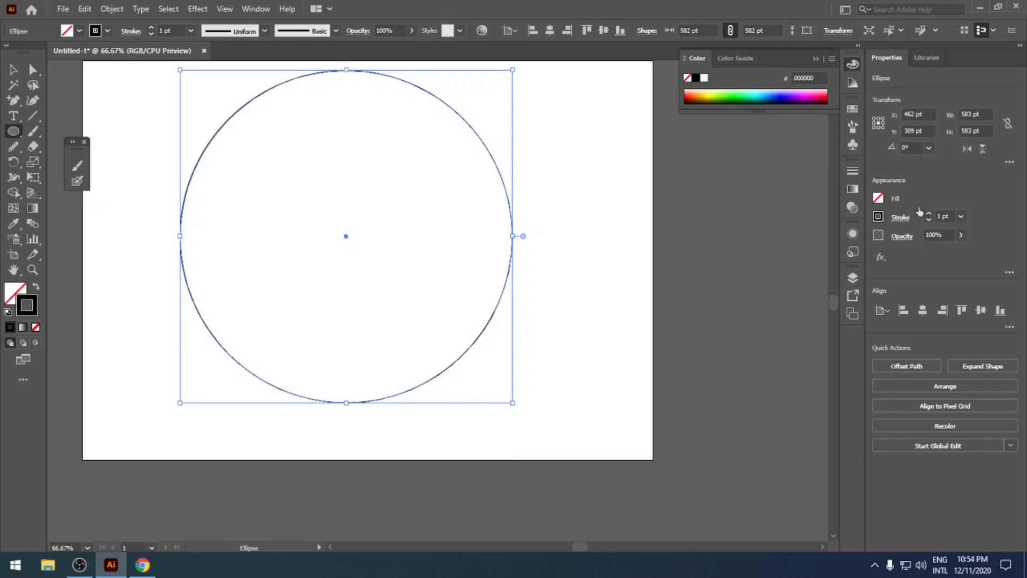
Step: Apply the solid-centred fan pattern brush to the circle's outline
{"action": "left_click", "coordinate": [853, 108]}
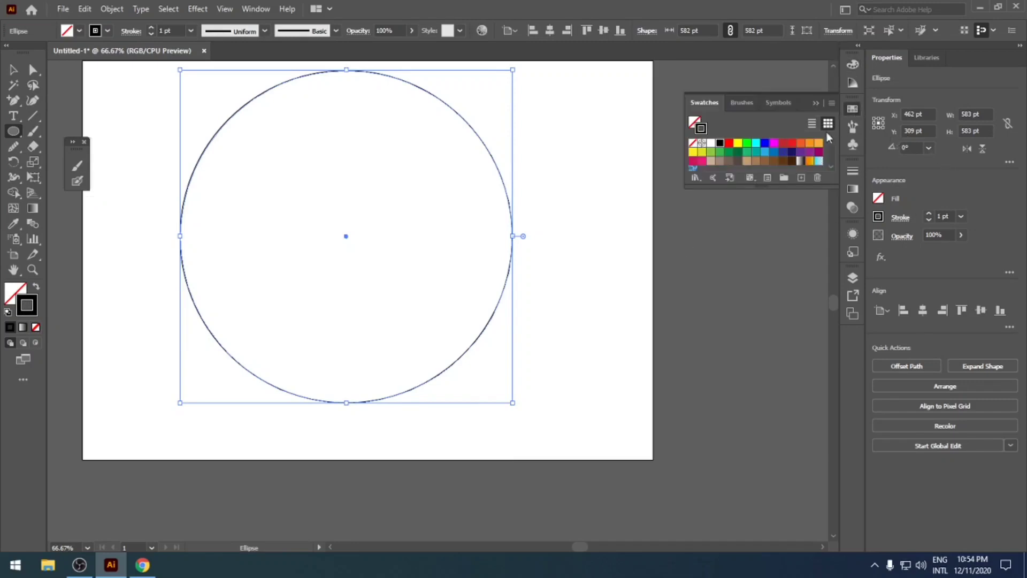
{"action": "left_click", "coordinate": [852, 126]}
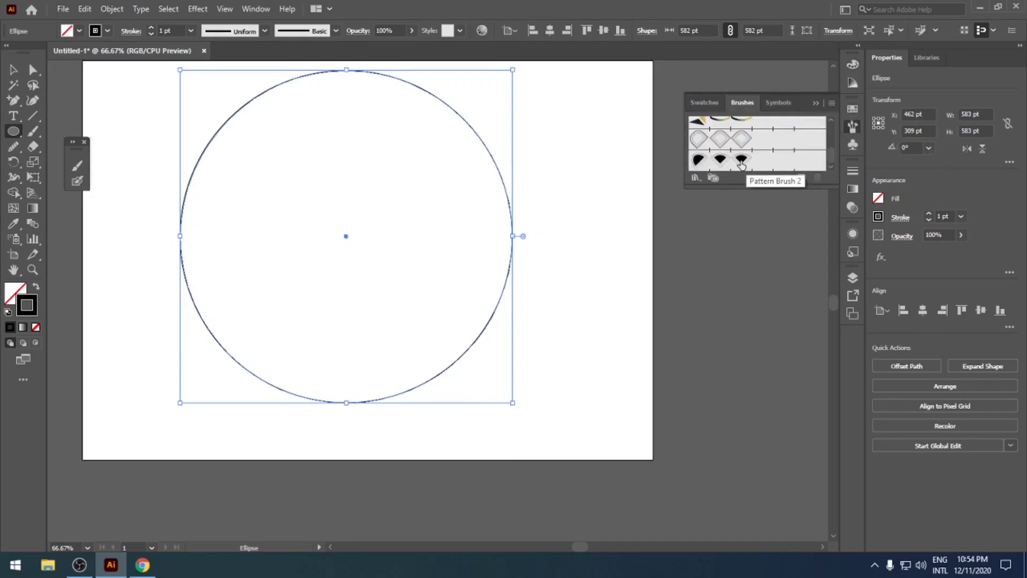
{"action": "left_click", "coordinate": [742, 161]}
{"action": "left_click", "coordinate": [608, 213]}
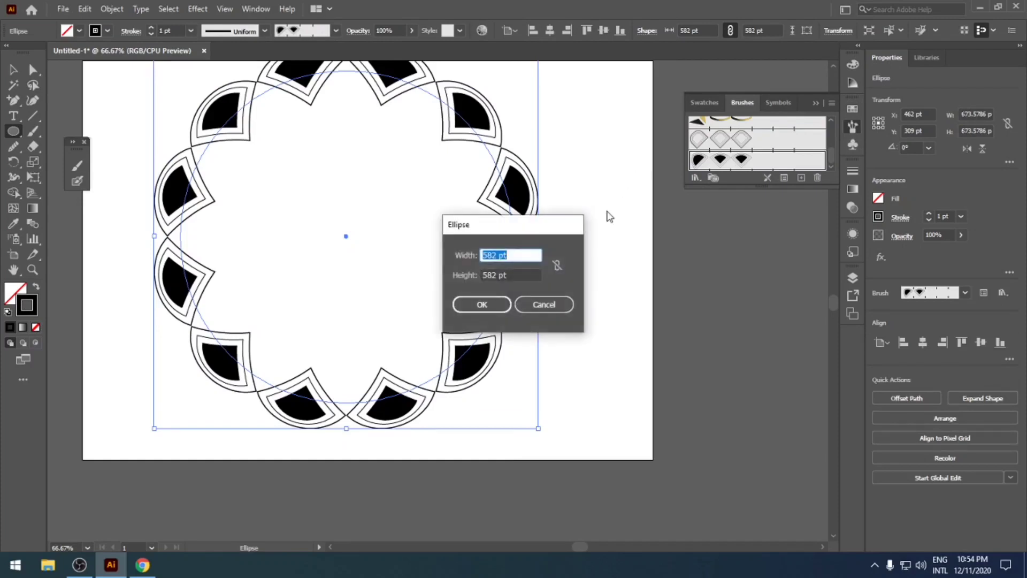
{"action": "left_click", "coordinate": [549, 302]}
{"action": "key", "text": "v"}
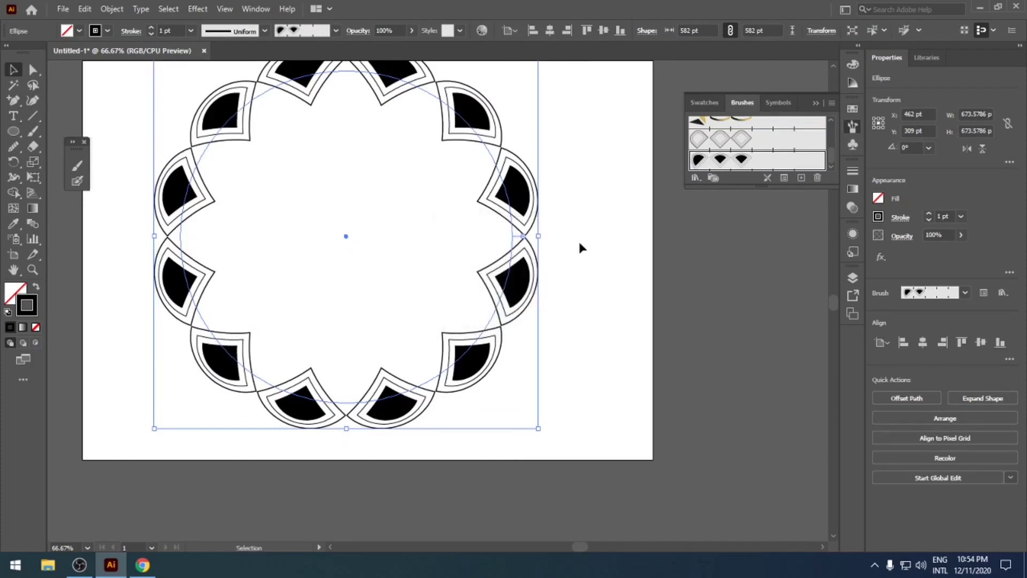
{"action": "left_click", "coordinate": [579, 241]}
Step: Centre the fan-patterned circle on the artboard and scale it up from its centre to about 593 pt
{"action": "scroll", "coordinate": [578, 242], "scroll_direction": "down", "scroll_amount": 1, "text": "alt"}
{"action": "left_click", "coordinate": [548, 275]}
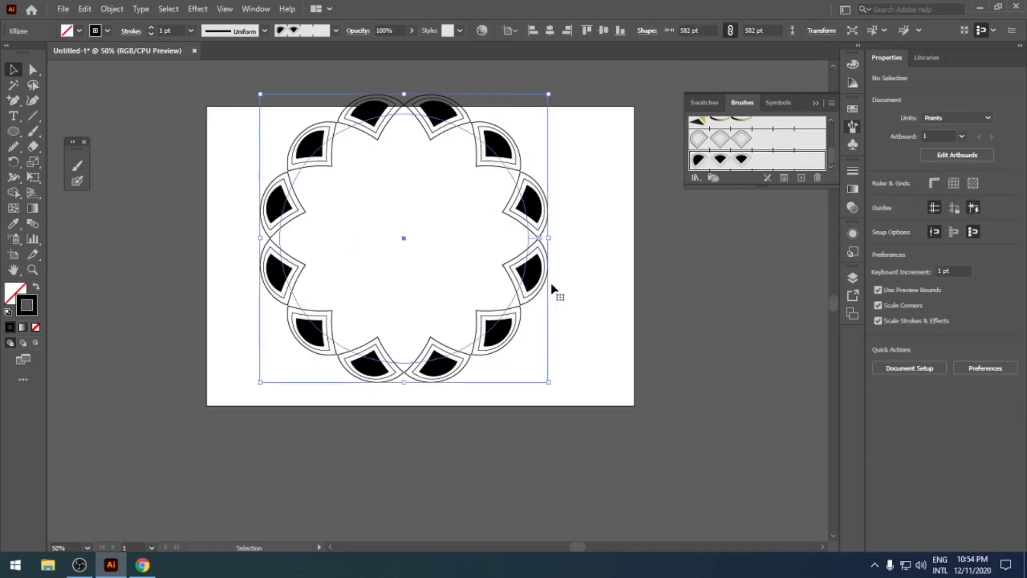
{"action": "left_click", "coordinate": [922, 344]}
{"action": "left_click", "coordinate": [981, 343]}
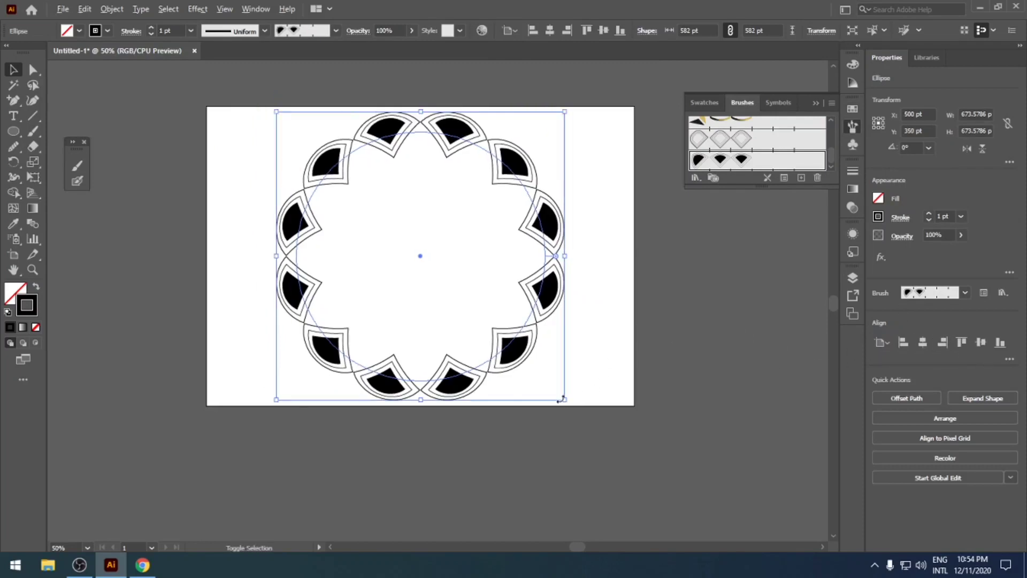
{"action": "mouse_move", "coordinate": [564, 399]}
{"action": "left_mouse_down"}
{"action": "mouse_move", "coordinate": [572, 404]}
{"action": "mouse_move", "coordinate": [559, 397]}
{"action": "left_mouse_up"}
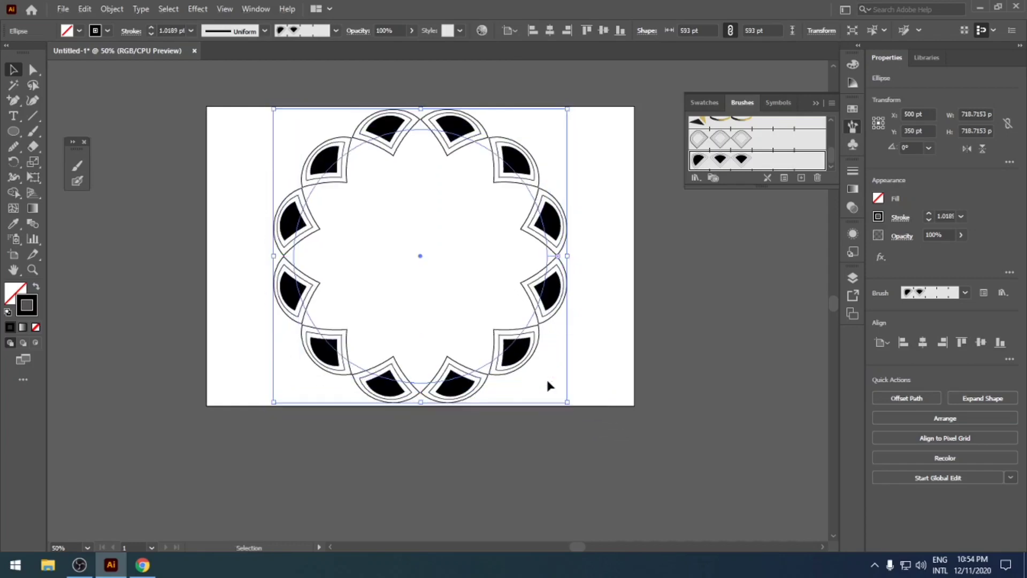
{"action": "left_click", "coordinate": [598, 345]}
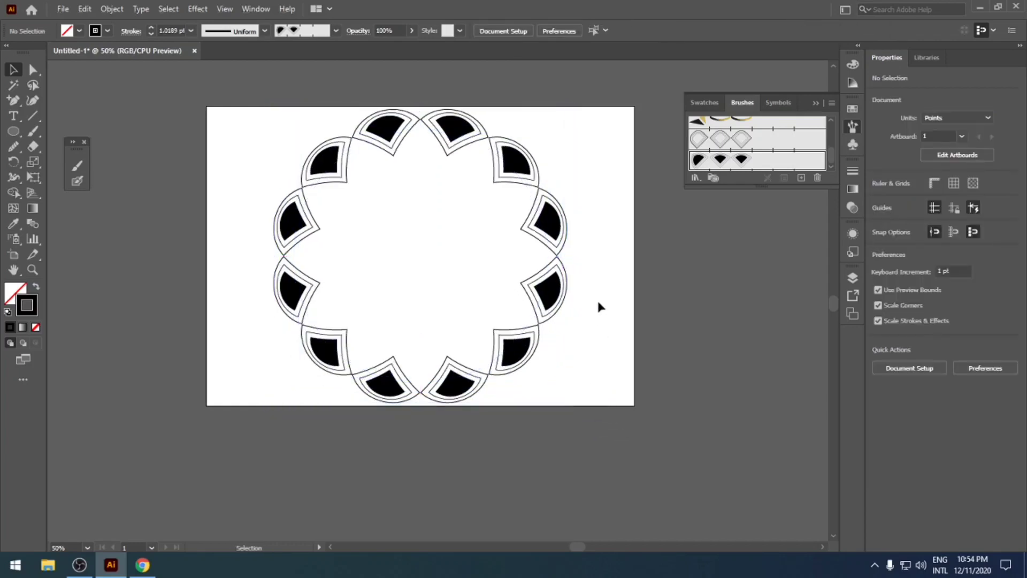
Step: Draw a concentric circle about 366 pt wide inside the fan ring and apply the diamond pattern brush to it
{"action": "key", "text": "l"}
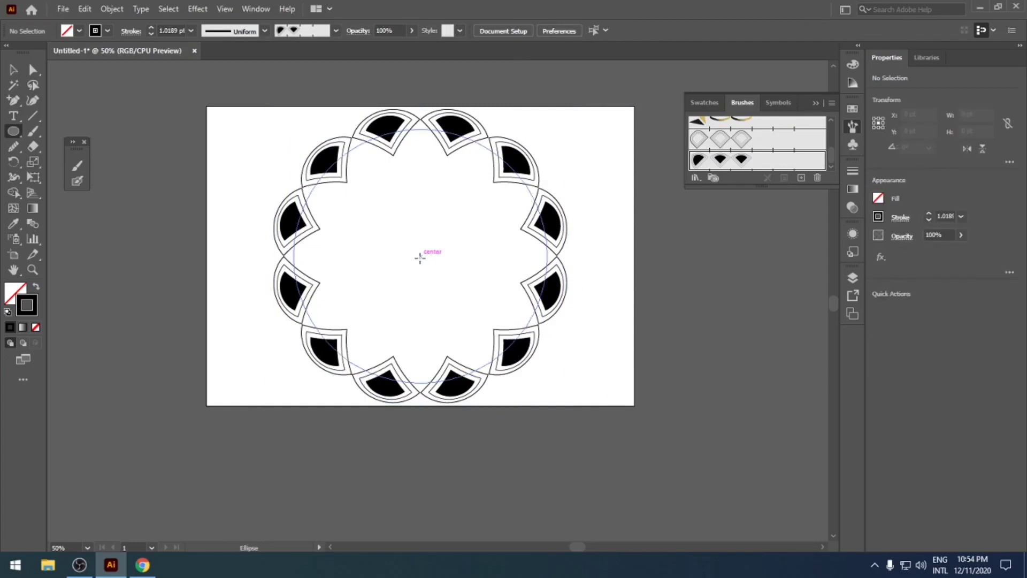
{"action": "left_click_drag", "start_coordinate": [420, 257], "coordinate": [500, 334]}
{"action": "left_click", "coordinate": [749, 144]}
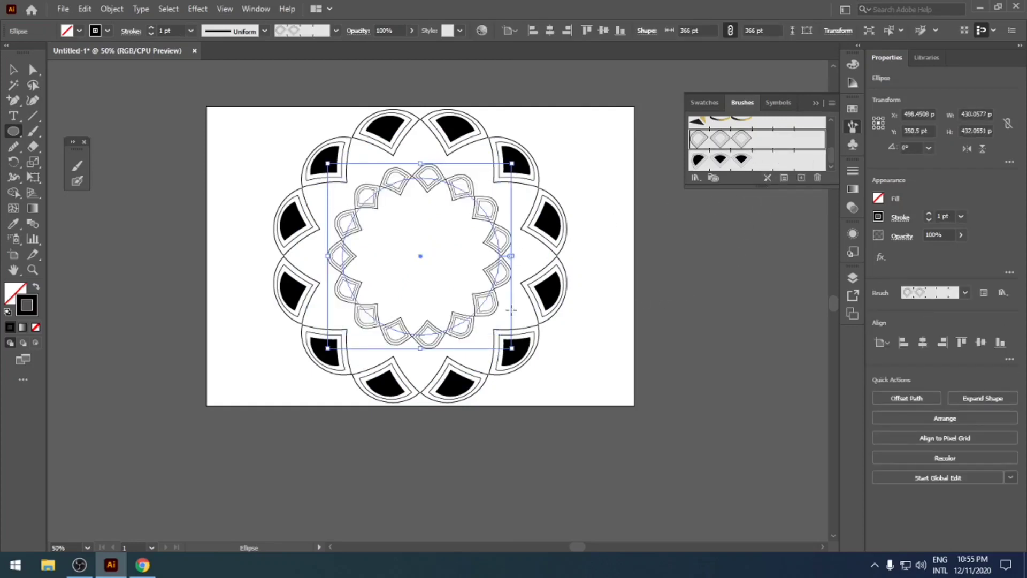
{"action": "key", "text": "m"}
{"action": "key", "text": "v"}
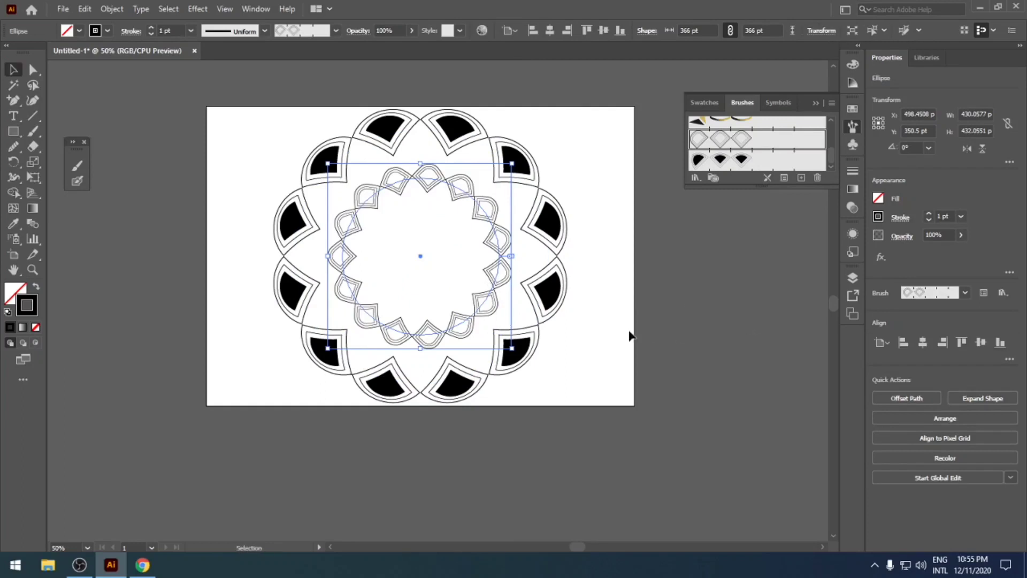
{"action": "left_click", "coordinate": [613, 335]}
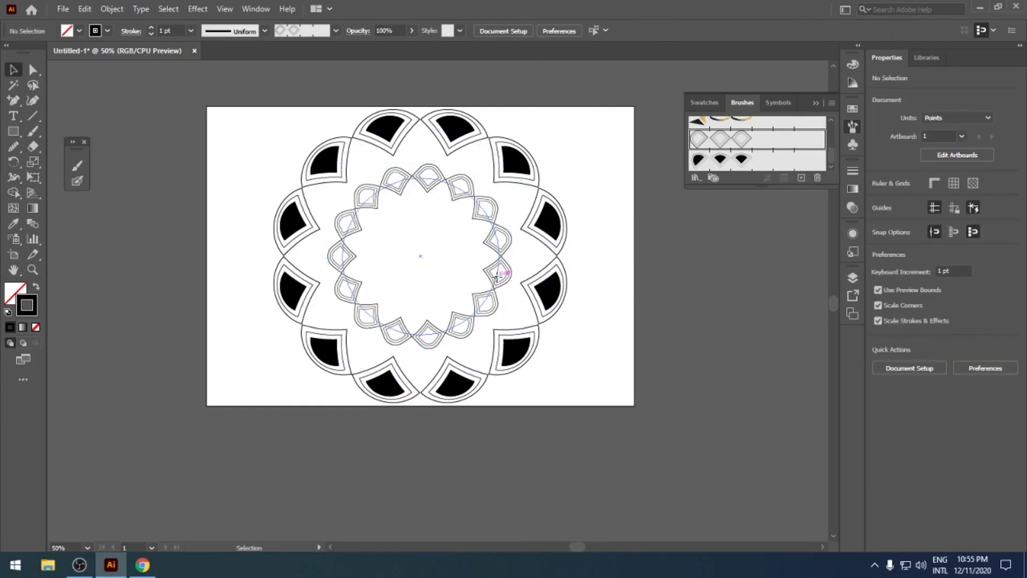
Step: Draw a square about 187 pt wide from the rings' centre, try the fan brush on it, and switch to the diamond pattern brush
{"action": "key", "text": "m"}
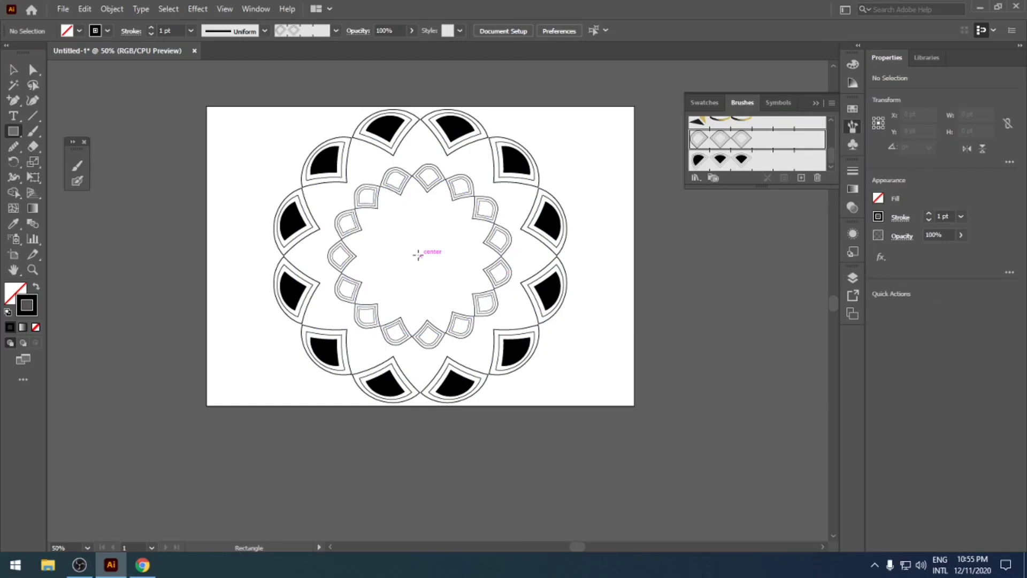
{"action": "mouse_move", "coordinate": [420, 258]}
{"action": "left_mouse_down"}
{"action": "mouse_move", "coordinate": [443, 282]}
{"action": "mouse_move", "coordinate": [436, 291]}
{"action": "mouse_move", "coordinate": [449, 293]}
{"action": "left_mouse_up"}
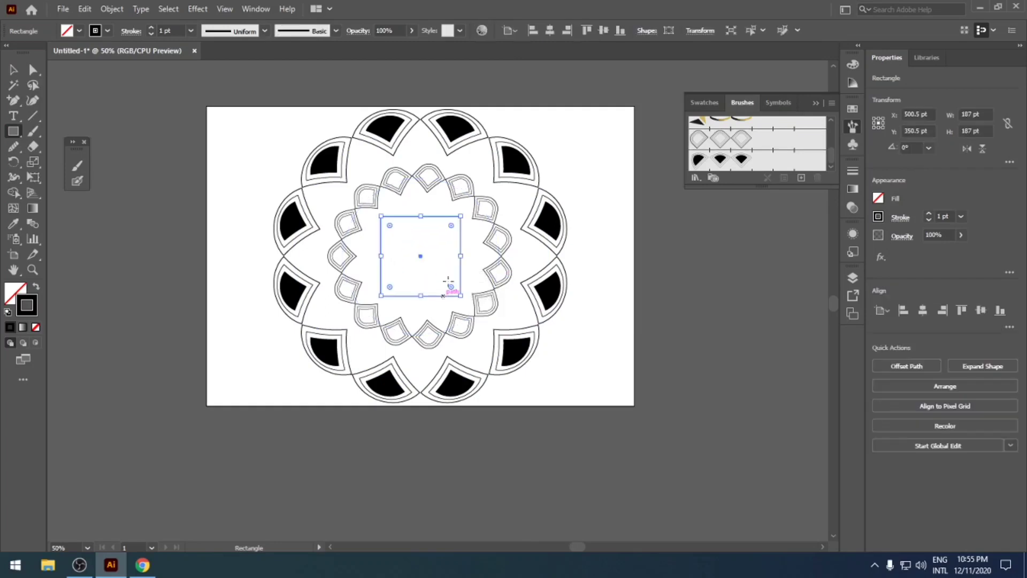
{"action": "left_click", "coordinate": [727, 169]}
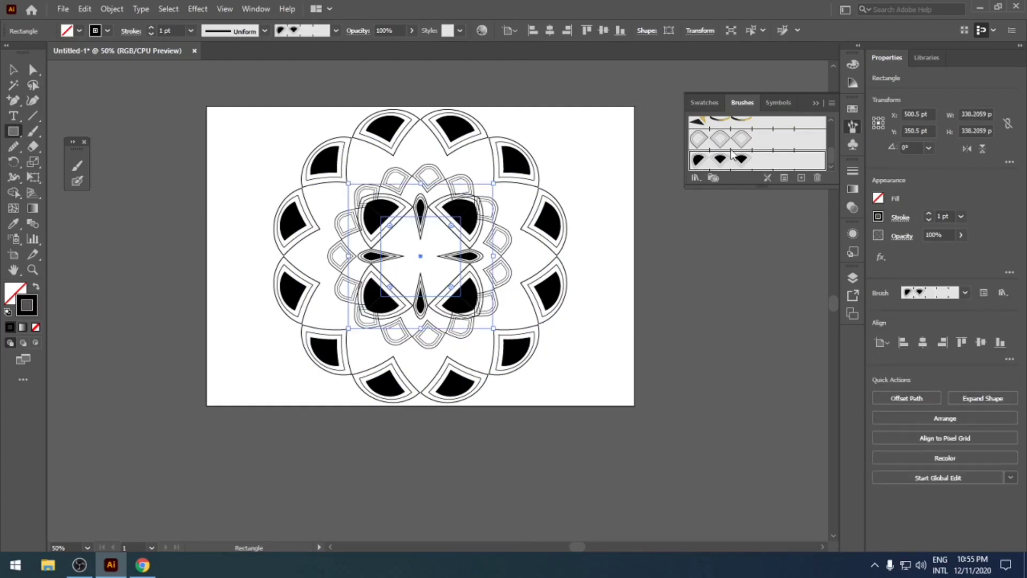
{"action": "left_click", "coordinate": [731, 141]}
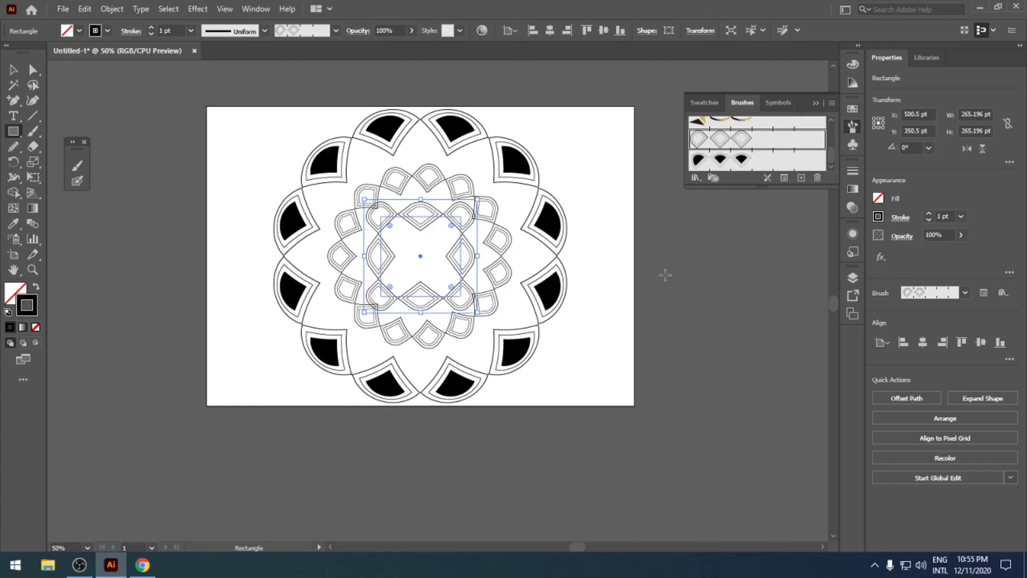
{"action": "key", "text": "v"}
{"action": "left_click", "coordinate": [604, 281]}
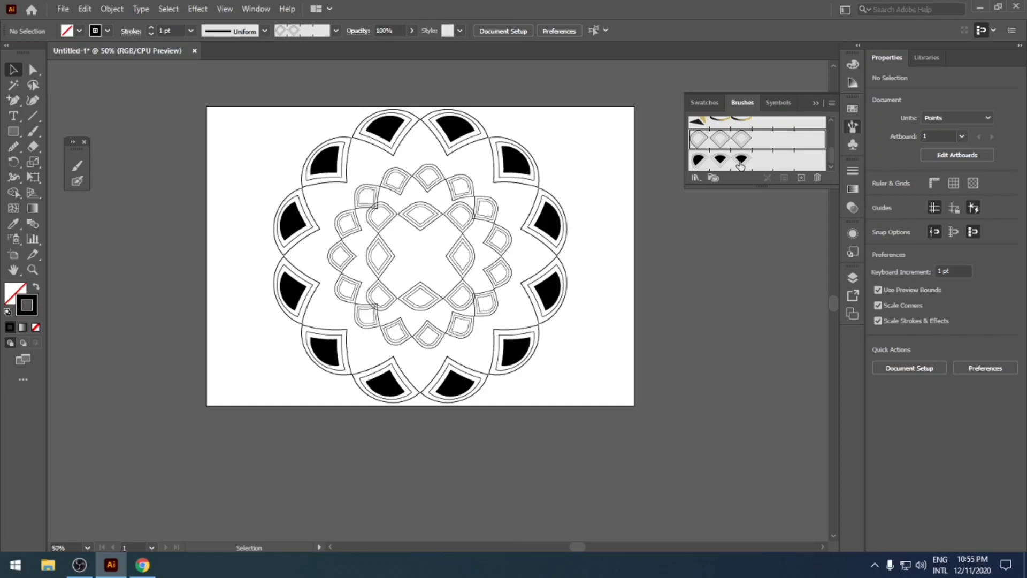
Step: Clear all artwork and draw a square about 565 pt wide from the artboard's centre, outlined with the diamond pattern brush
{"action": "key", "text": "ctrl+a"}
{"action": "key", "text": "Delete"}
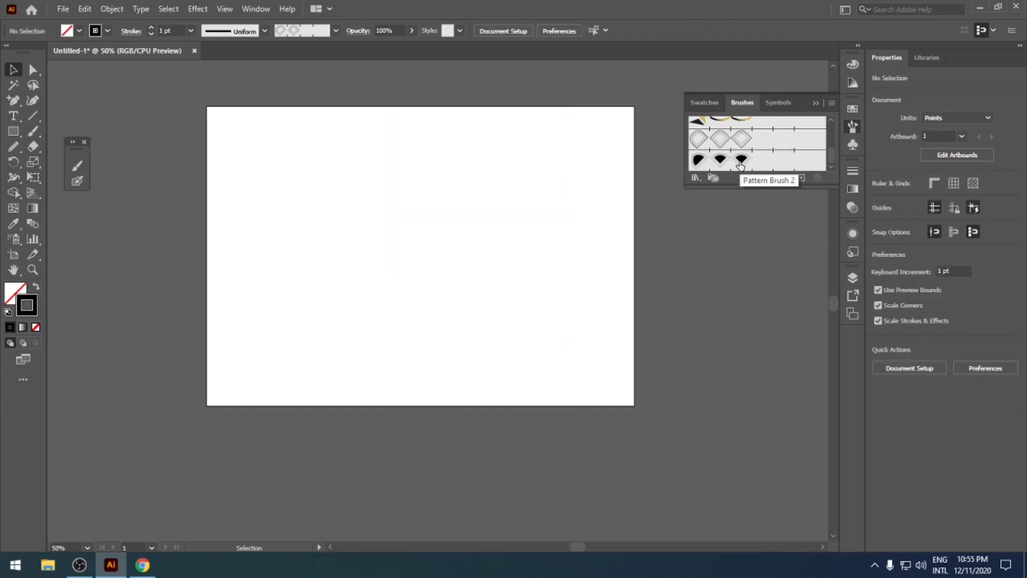
{"action": "key", "text": "t"}
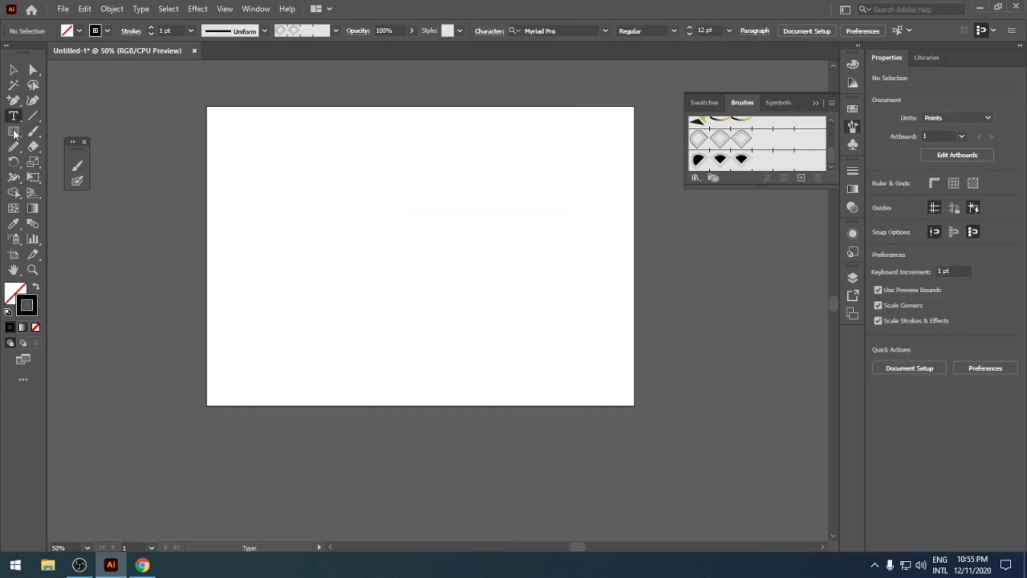
{"action": "left_click", "coordinate": [14, 132]}
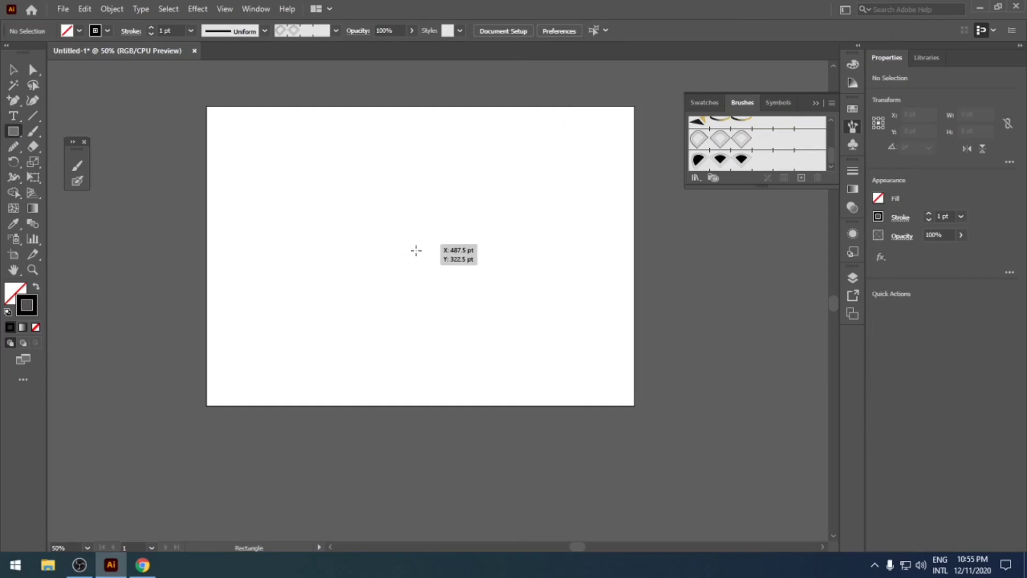
{"action": "mouse_move", "coordinate": [421, 257]}
{"action": "left_mouse_down"}
{"action": "mouse_move", "coordinate": [479, 339]}
{"action": "mouse_move", "coordinate": [522, 375]}
{"action": "left_mouse_up"}
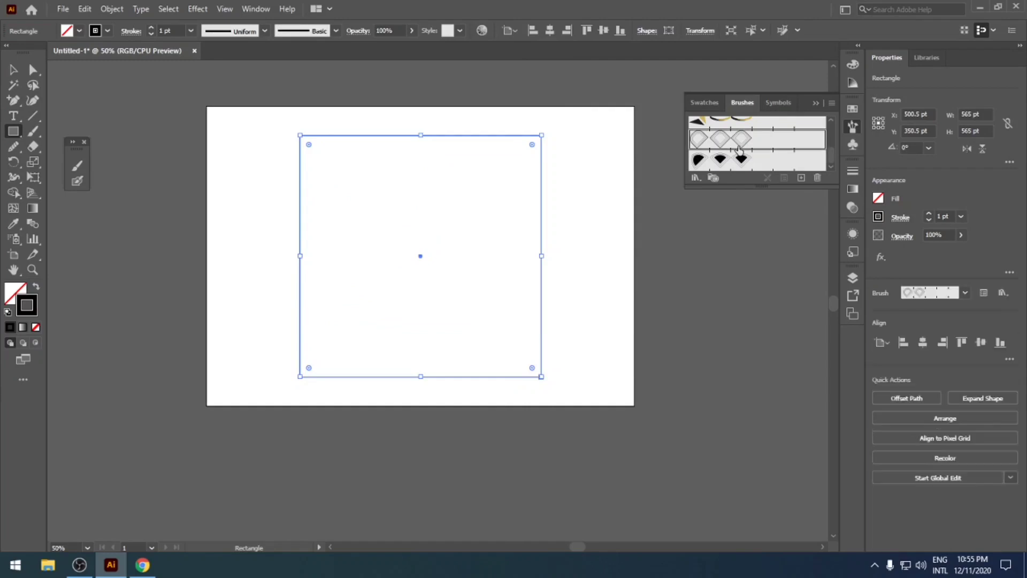
{"action": "left_click", "coordinate": [739, 148]}
{"action": "key", "text": "v"}
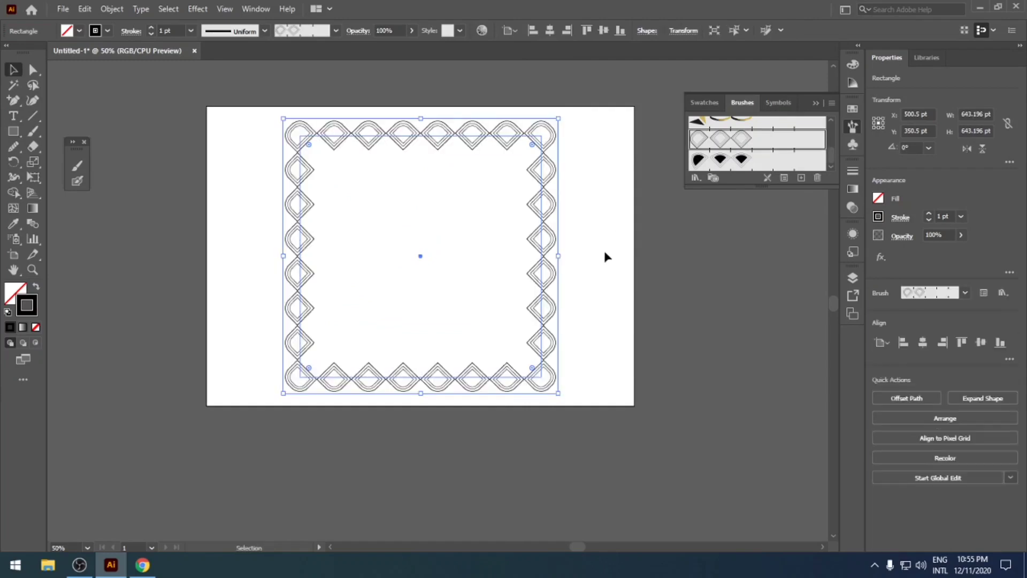
{"action": "left_click", "coordinate": [604, 250]}
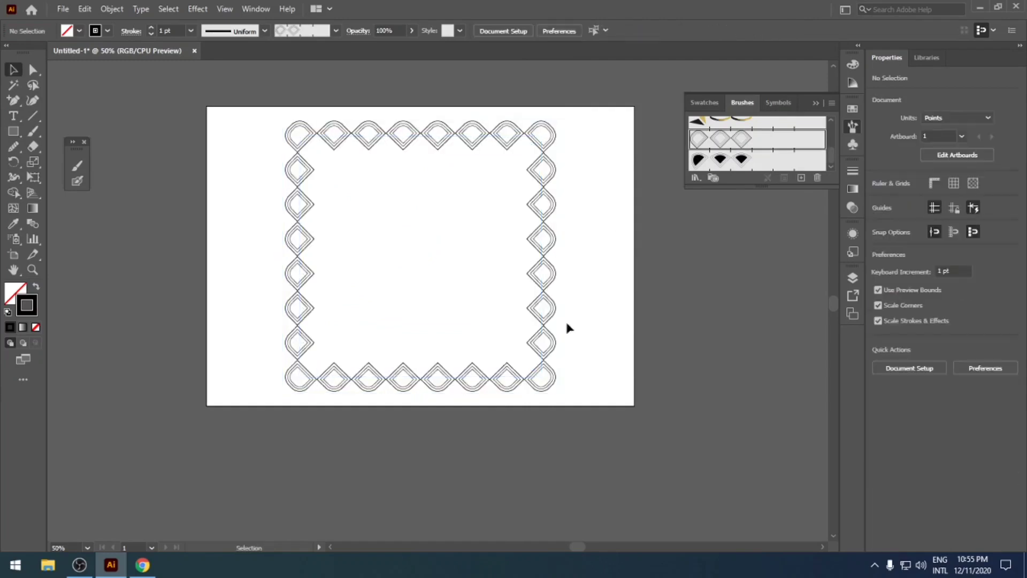
{"action": "left_click", "coordinate": [401, 378]}
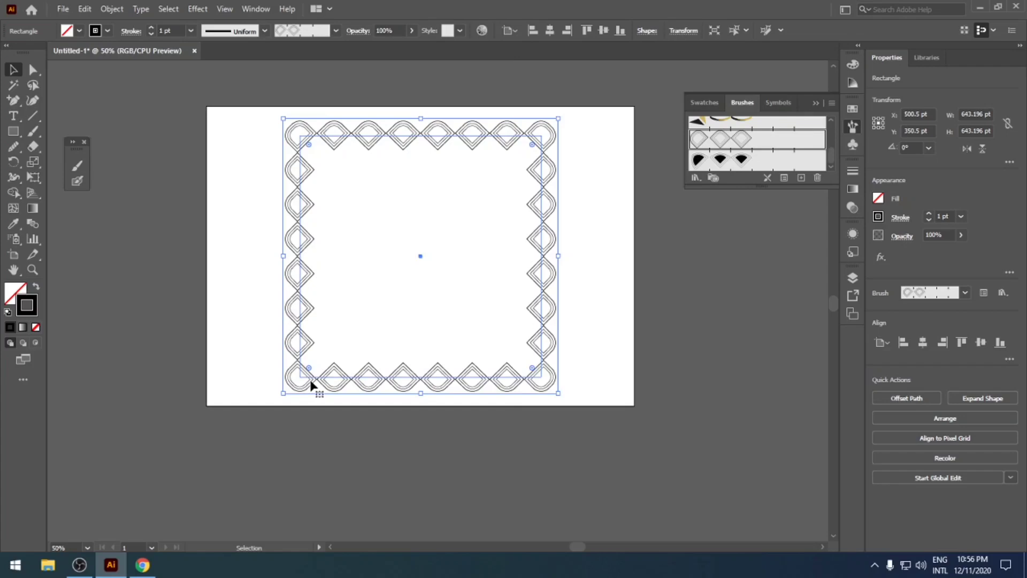
{"action": "left_click", "coordinate": [617, 314]}
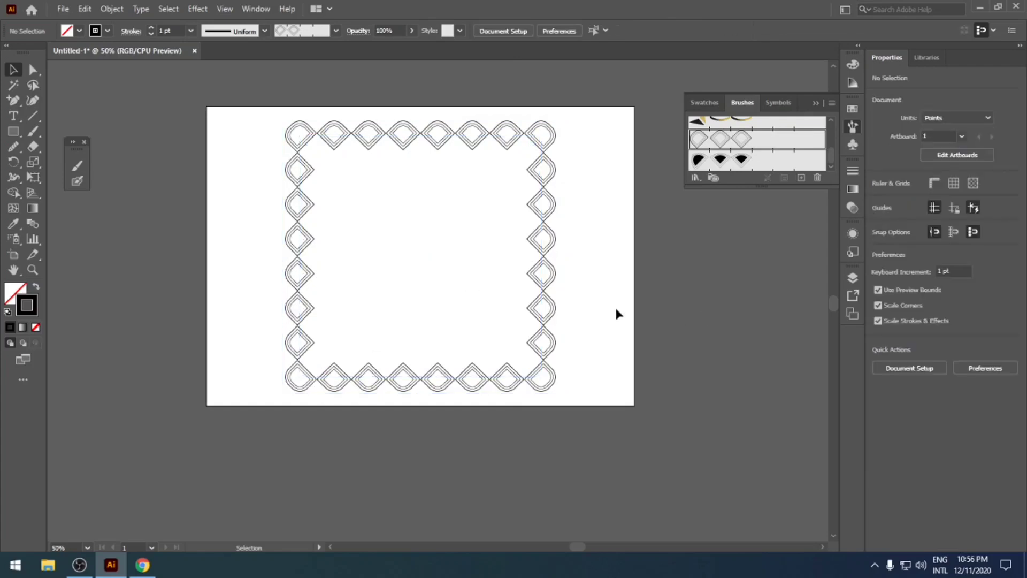
Step: Draw a circle about 420 pt wide from the artboard's centre inside the square frame, outlined with the diamond pattern brush
{"action": "key", "text": "l"}
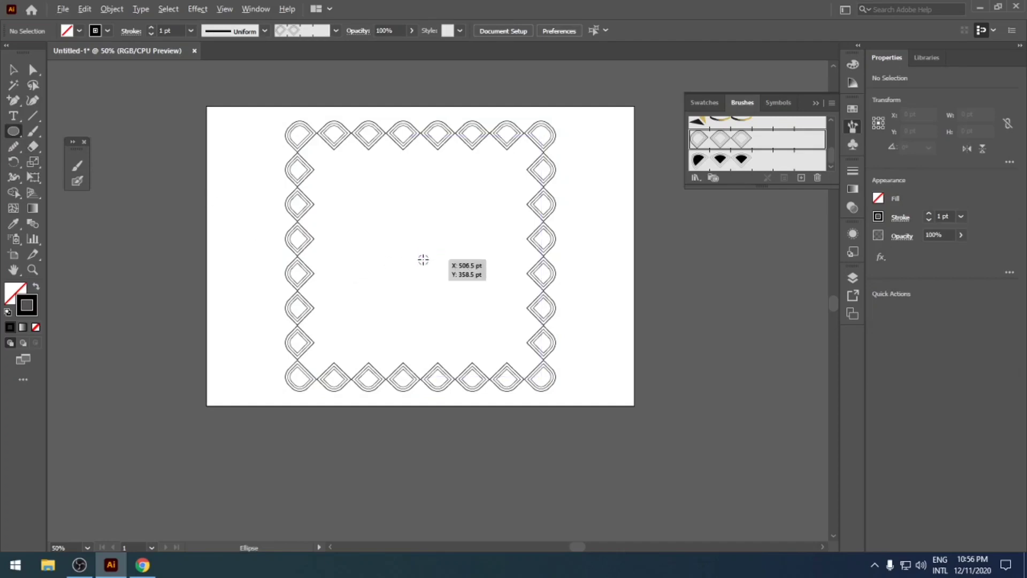
{"action": "left_click_drag", "start_coordinate": [423, 259], "coordinate": [511, 349]}
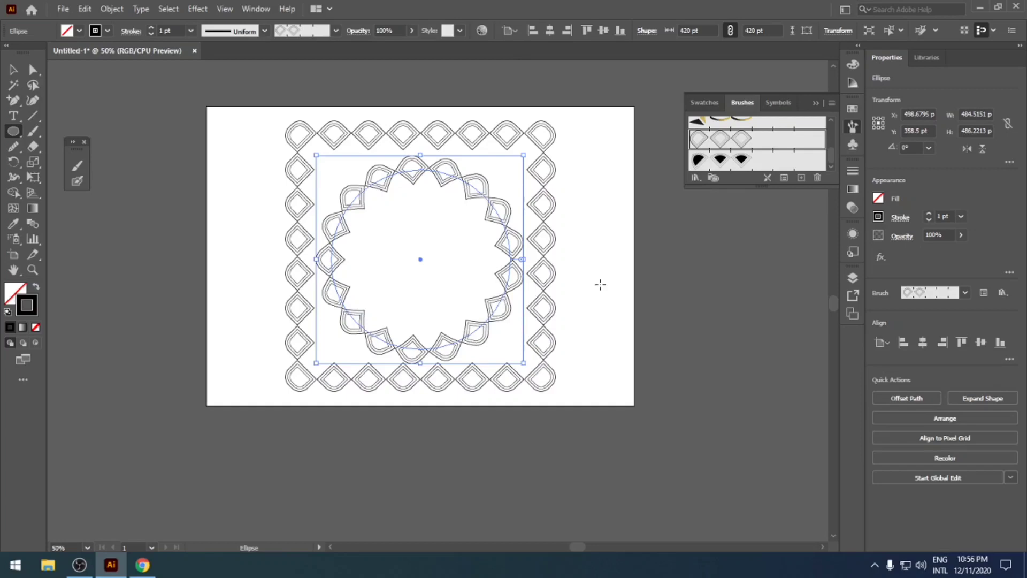
{"action": "key", "text": "v"}
{"action": "left_click", "coordinate": [558, 289]}
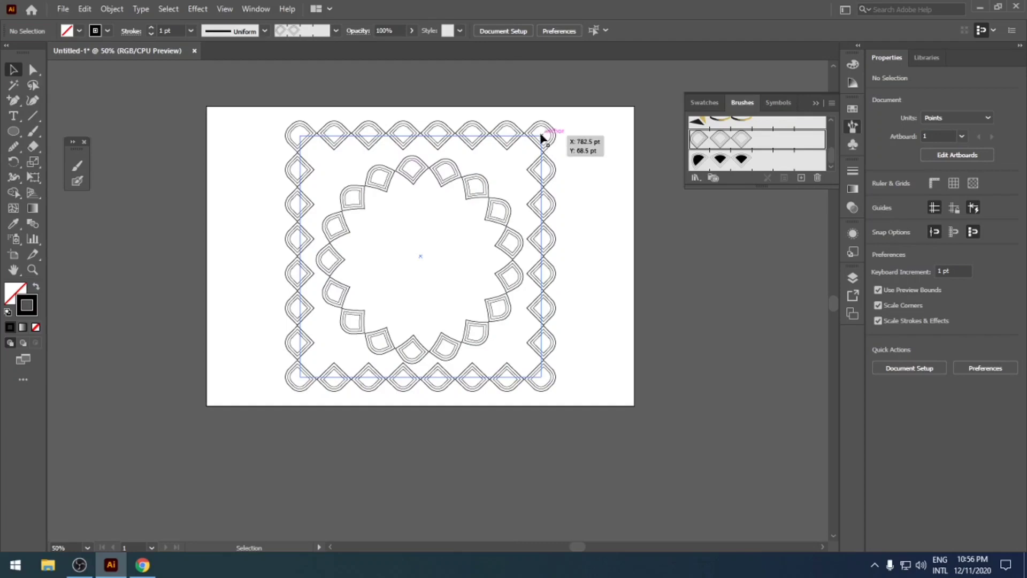
Step: Set the diamond pattern brush's outer corner tile to Auto-Between and apply the change to the existing strokes
{"action": "double_click", "coordinate": [734, 147]}
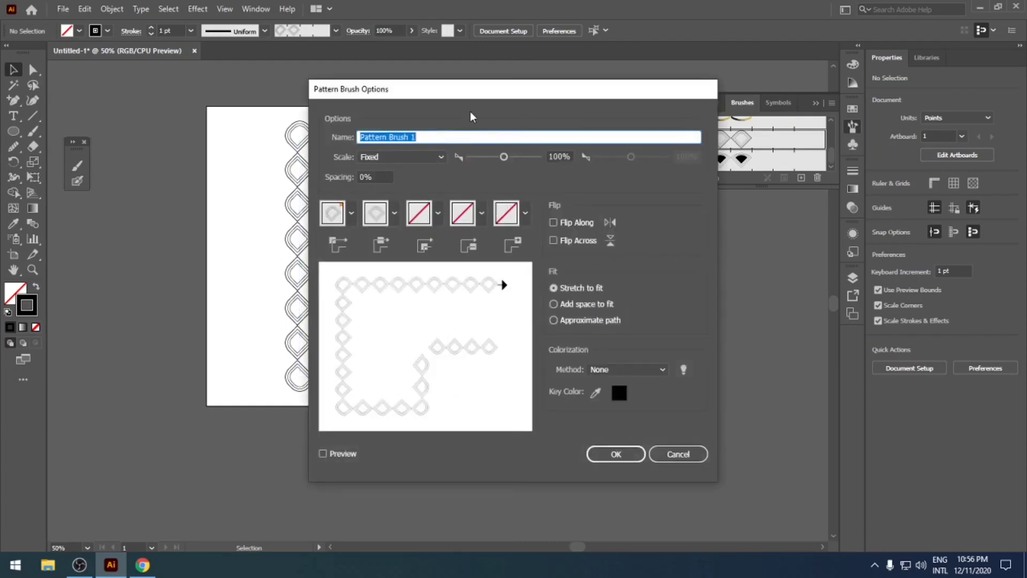
{"action": "left_click_drag", "start_coordinate": [478, 98], "coordinate": [696, 124]}
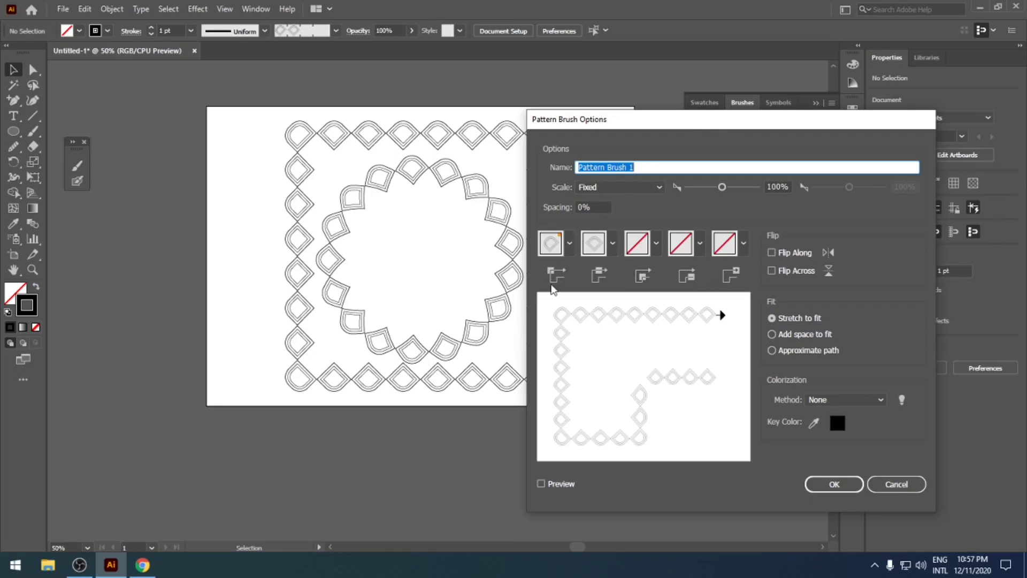
{"action": "left_click", "coordinate": [570, 244]}
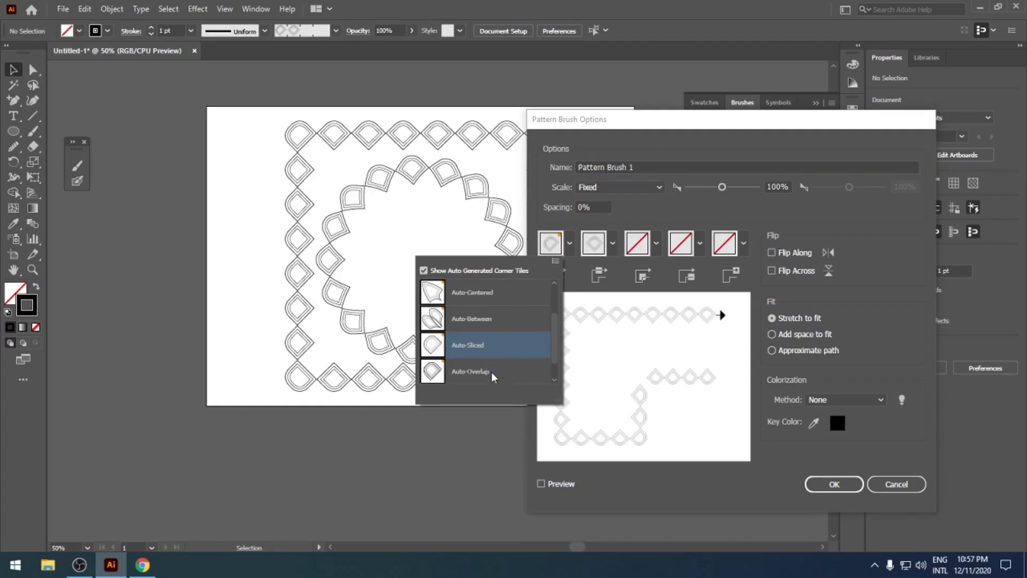
{"action": "left_click", "coordinate": [488, 319]}
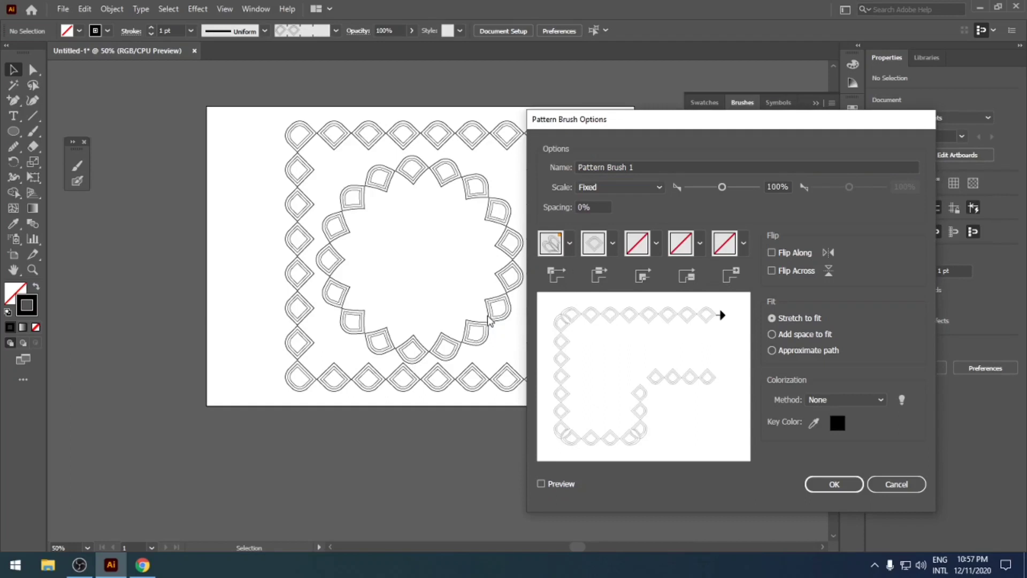
{"action": "left_click", "coordinate": [833, 486]}
{"action": "left_click", "coordinate": [510, 308]}
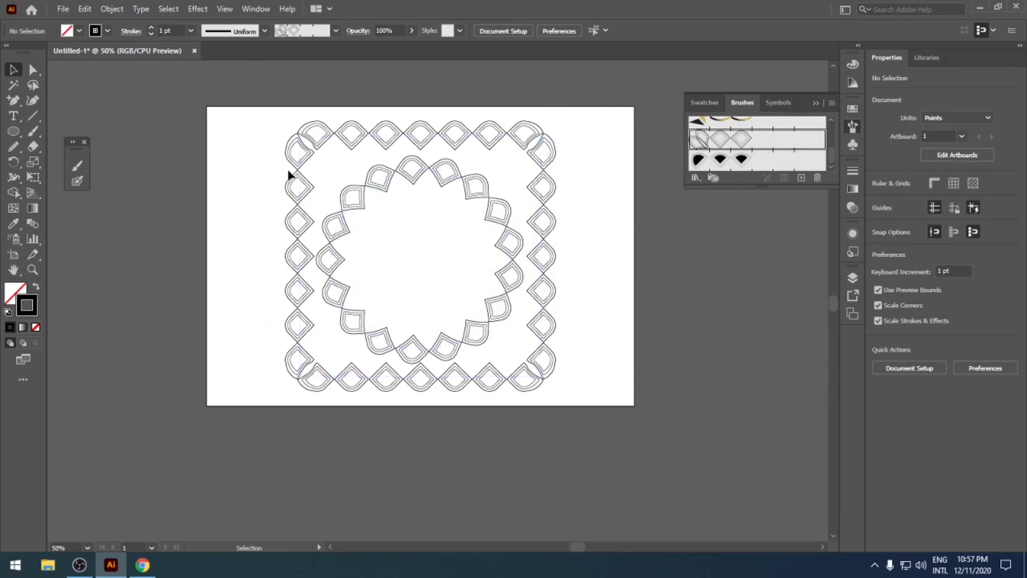
{"action": "double_click", "coordinate": [784, 142]}
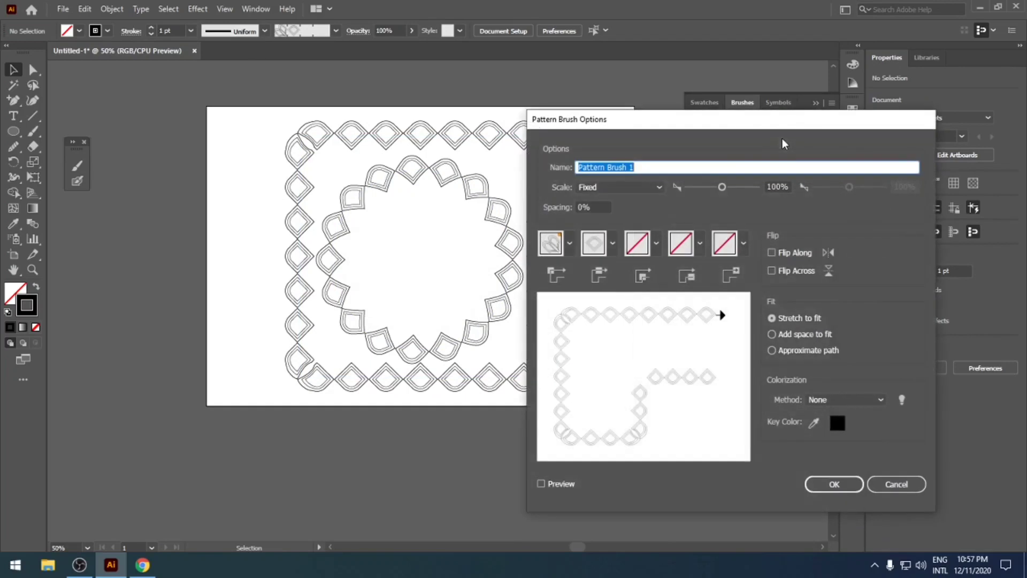
{"action": "left_click", "coordinate": [612, 243]}
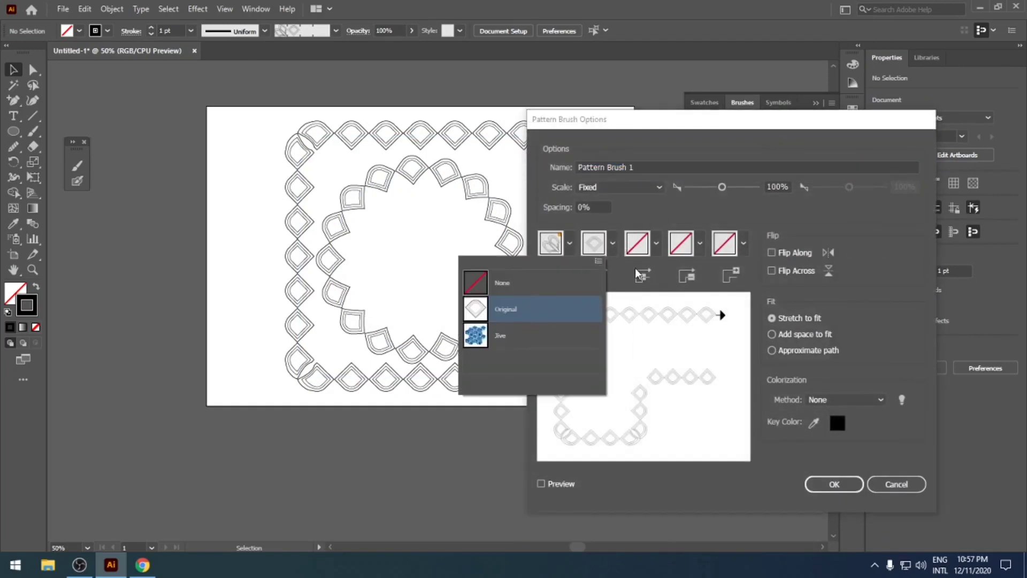
{"action": "left_click", "coordinate": [598, 261]}
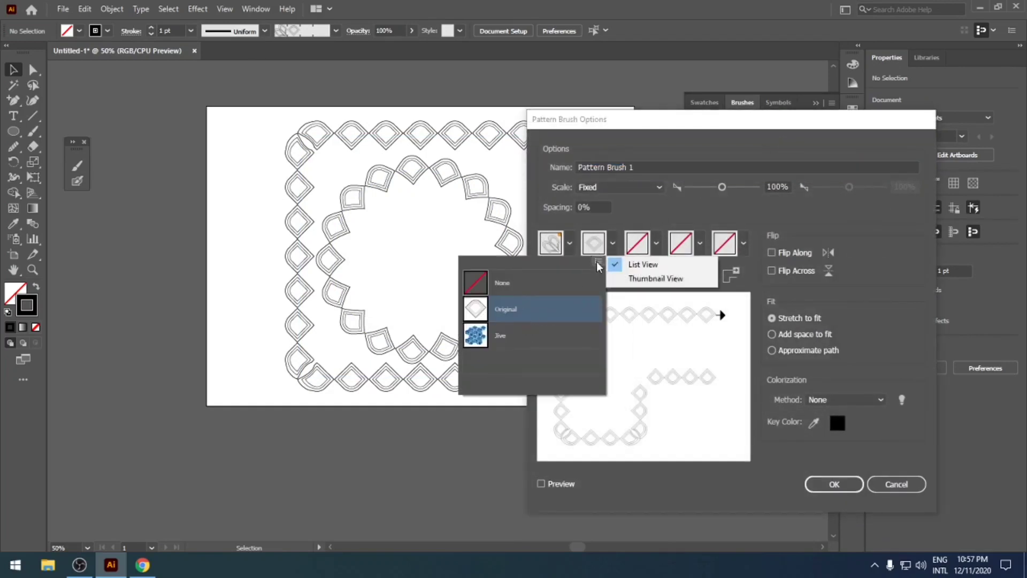
{"action": "left_click", "coordinate": [894, 481]}
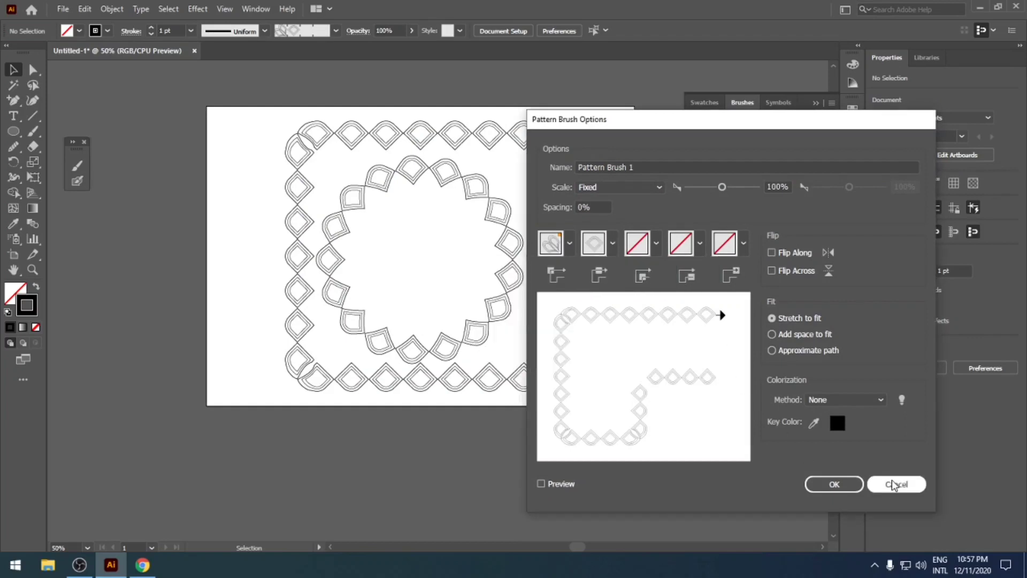
{"action": "left_click", "coordinate": [891, 479]}
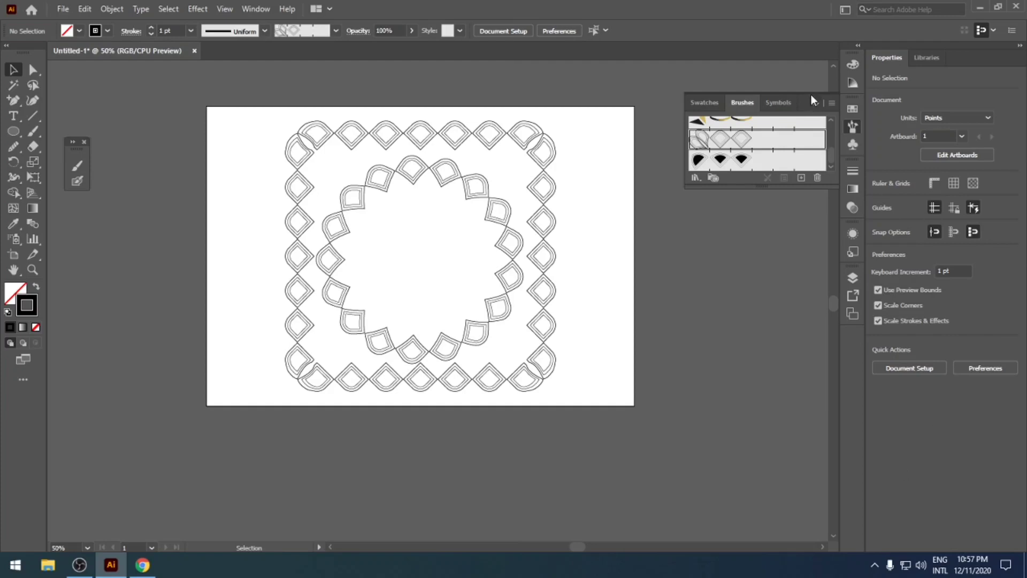
Step: Draw a small square about 62 pt wide in the empty area beside the frame, with a black fill and no stroke
{"action": "left_click", "coordinate": [853, 108]}
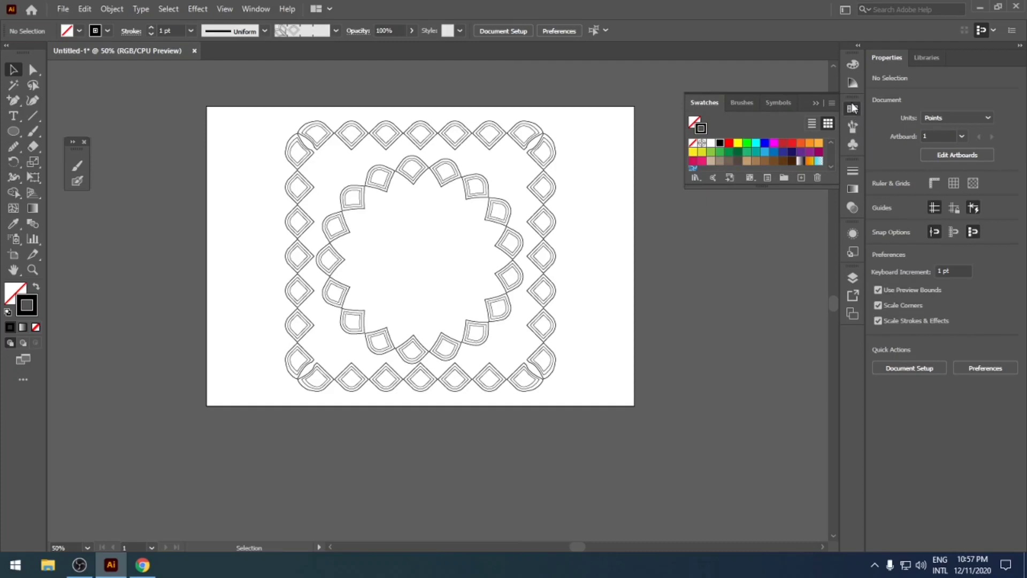
{"action": "left_click", "coordinate": [13, 131]}
{"action": "left_click", "coordinate": [54, 131]}
{"action": "left_click_drag", "start_coordinate": [224, 157], "coordinate": [253, 184]}
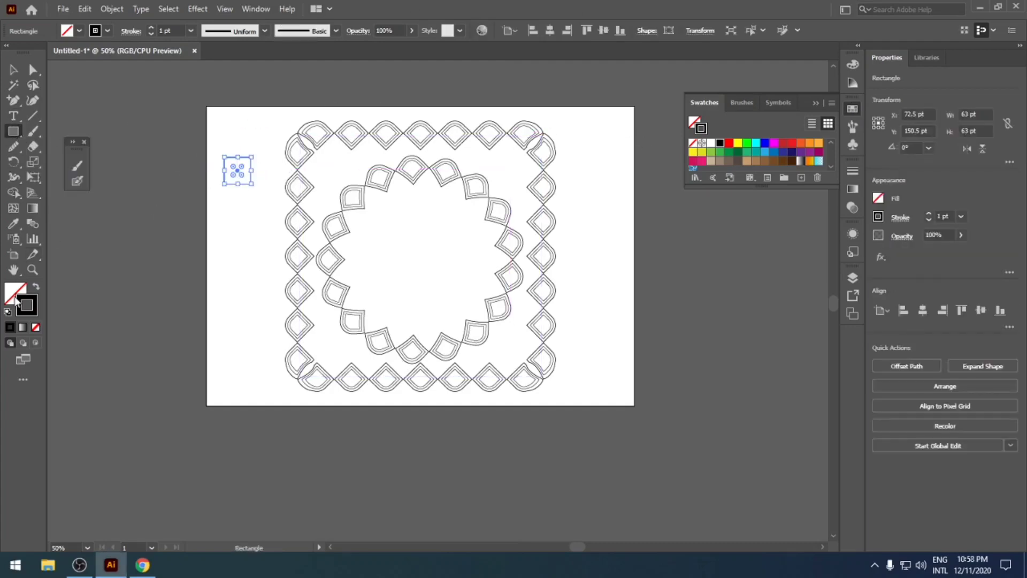
{"action": "left_click", "coordinate": [35, 287]}
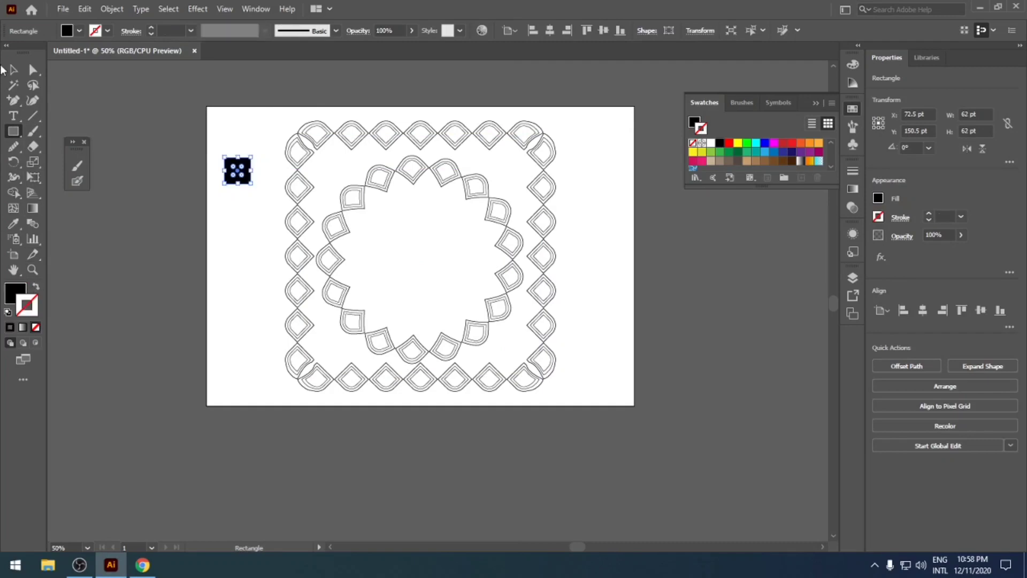
Step: Save the small black square as a pattern swatch and delete the original from the artboard
{"action": "left_click", "coordinate": [13, 70]}
{"action": "left_click", "coordinate": [248, 233]}
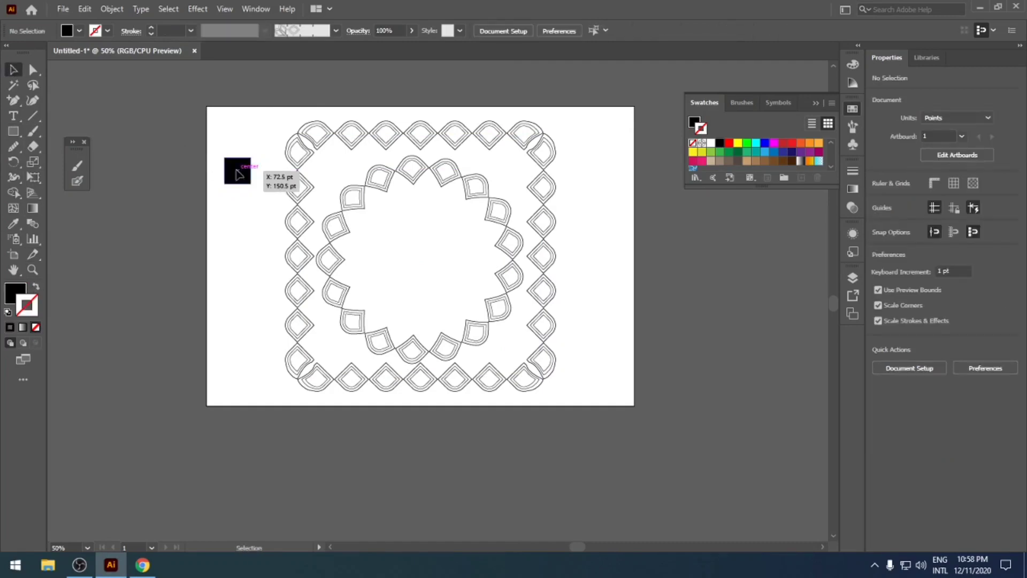
{"action": "left_click_drag", "start_coordinate": [239, 174], "coordinate": [736, 149]}
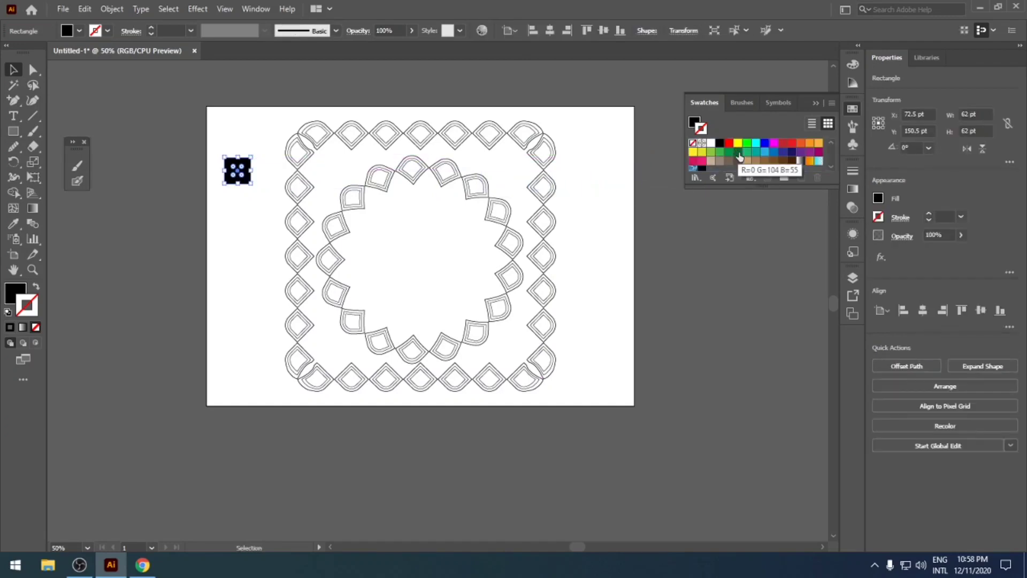
{"action": "key", "text": "Delete"}
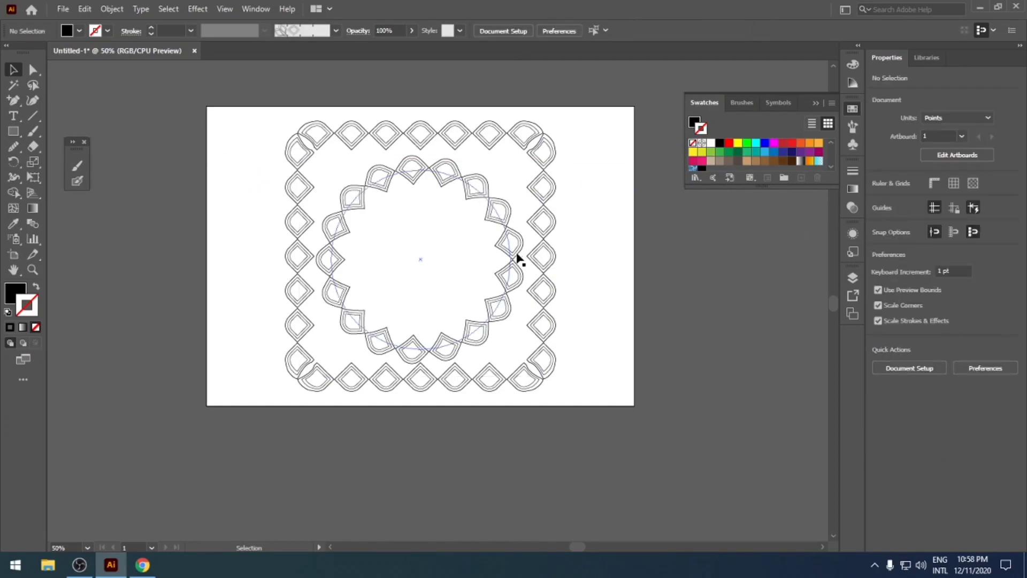
Step: Set the diamond pattern brush's outer corner tile to New Pattern Swatch 1 and apply the change to the existing strokes
{"action": "left_click", "coordinate": [853, 129]}
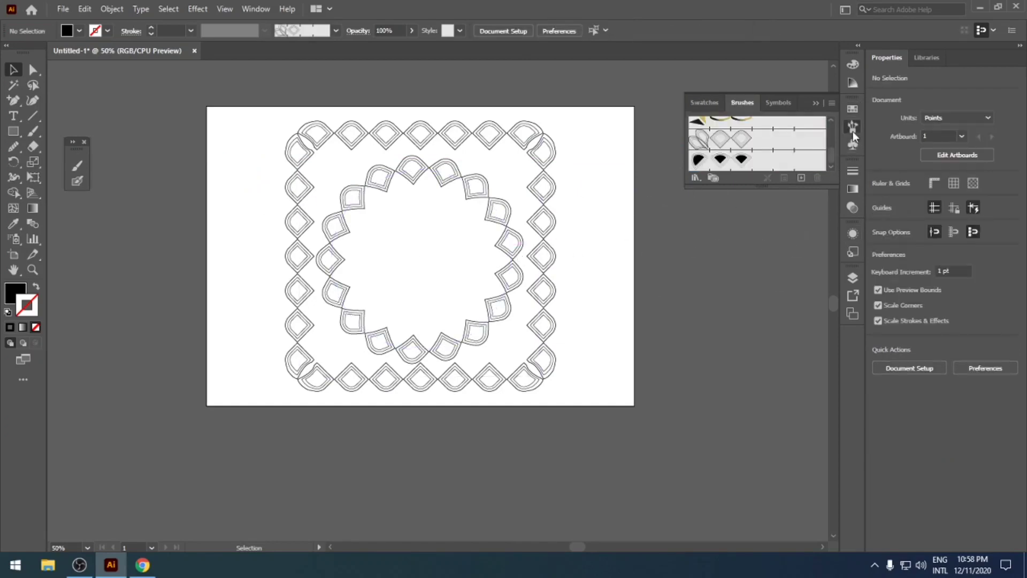
{"action": "left_click", "coordinate": [725, 144]}
{"action": "double_click", "coordinate": [725, 144]}
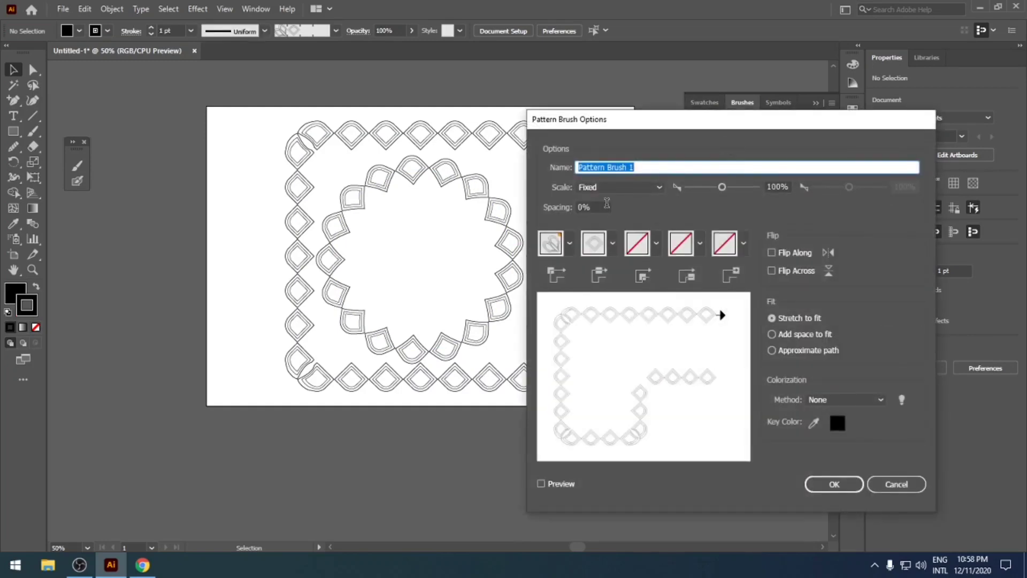
{"action": "left_click", "coordinate": [567, 251]}
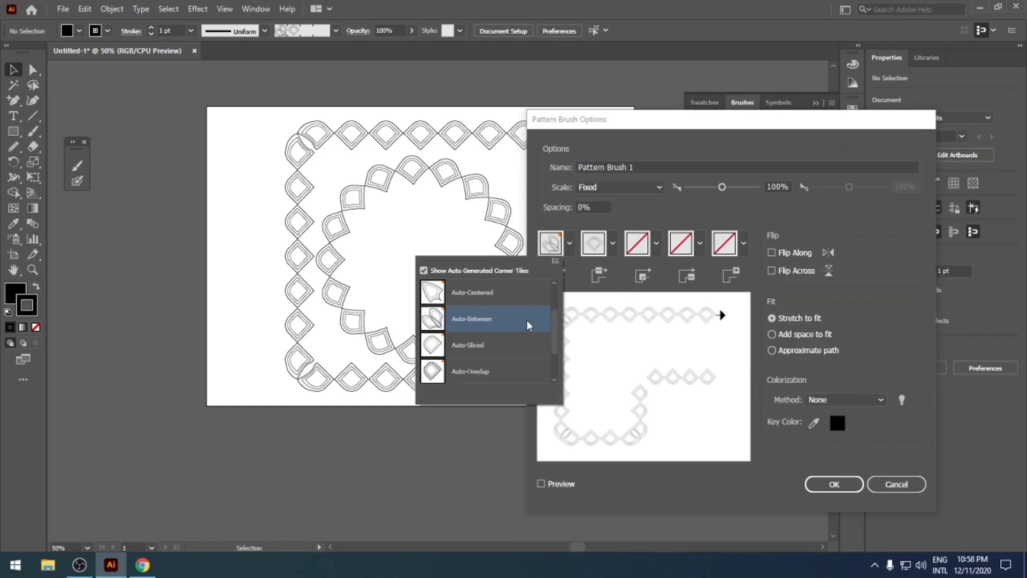
{"action": "left_click", "coordinate": [484, 271]}
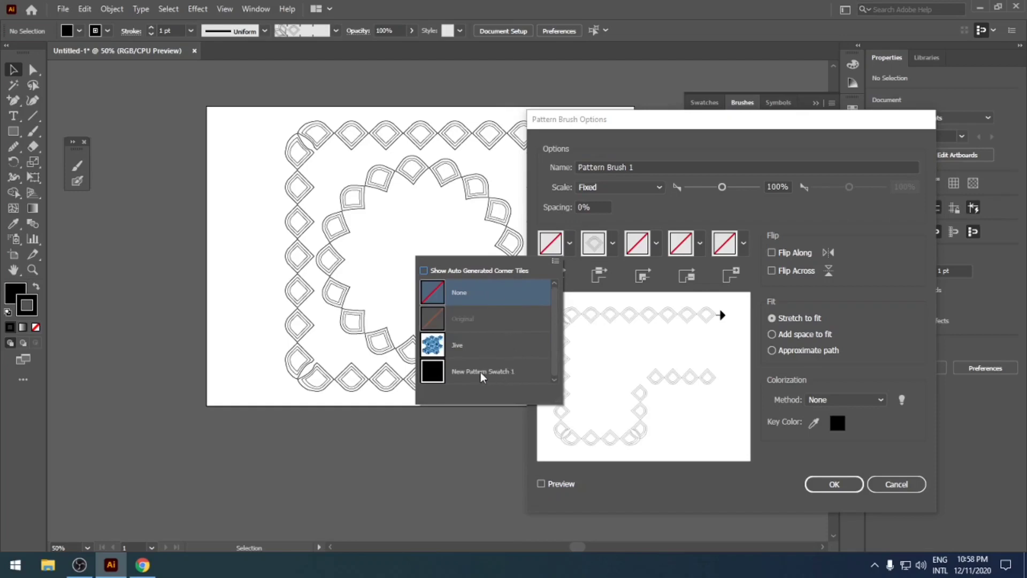
{"action": "left_click", "coordinate": [480, 371]}
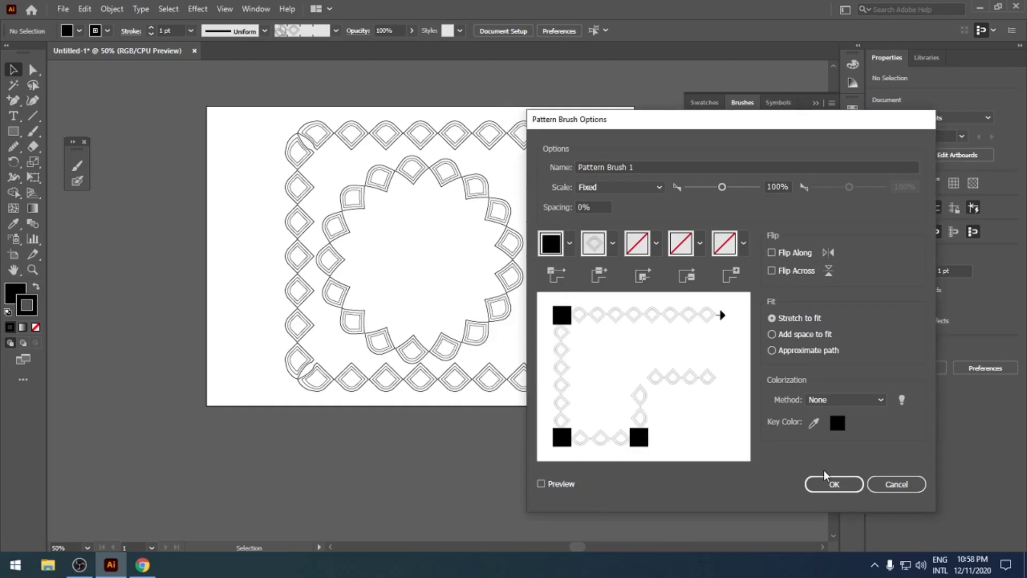
{"action": "left_click", "coordinate": [856, 484]}
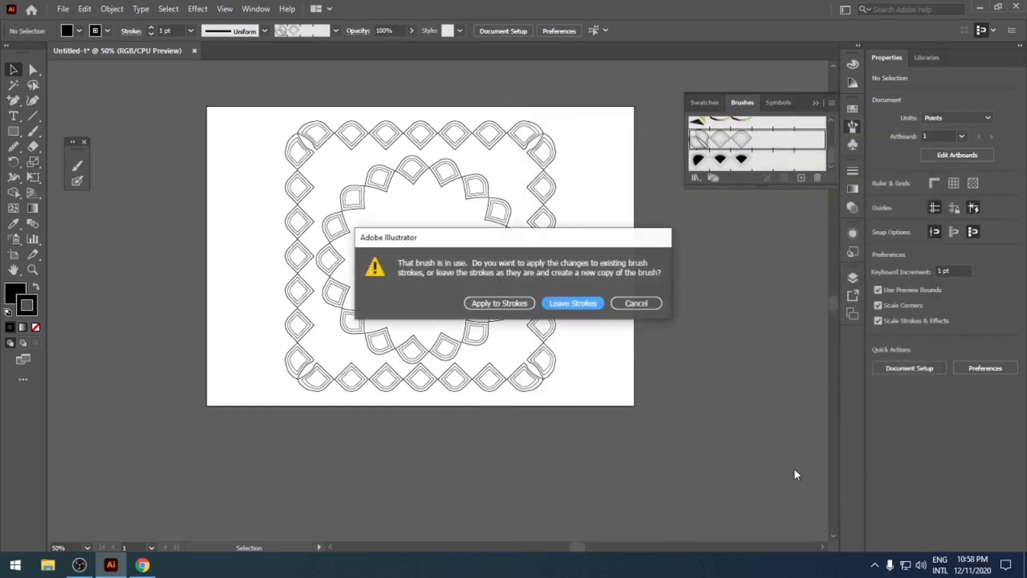
{"action": "left_click", "coordinate": [512, 305]}
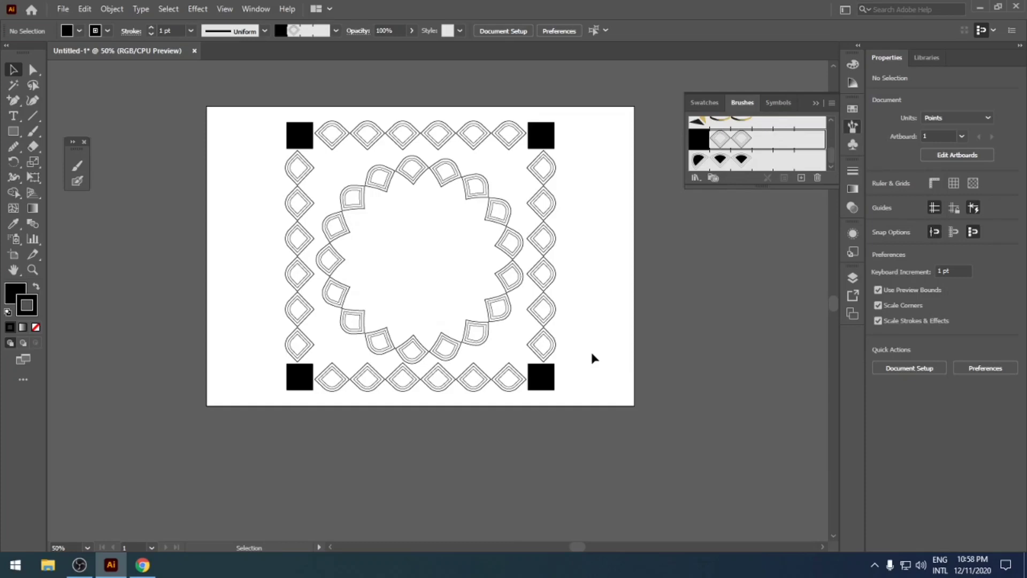
Step: Clear all artwork and draw a star near the artboard's centre with the Star tool
{"action": "key", "text": "ctrl+a"}
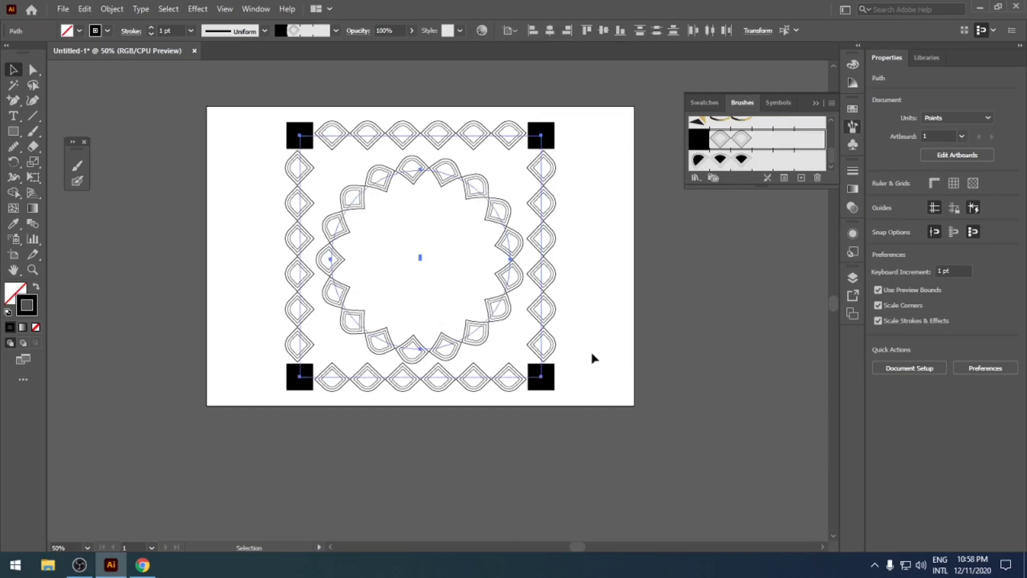
{"action": "key", "text": "Delete"}
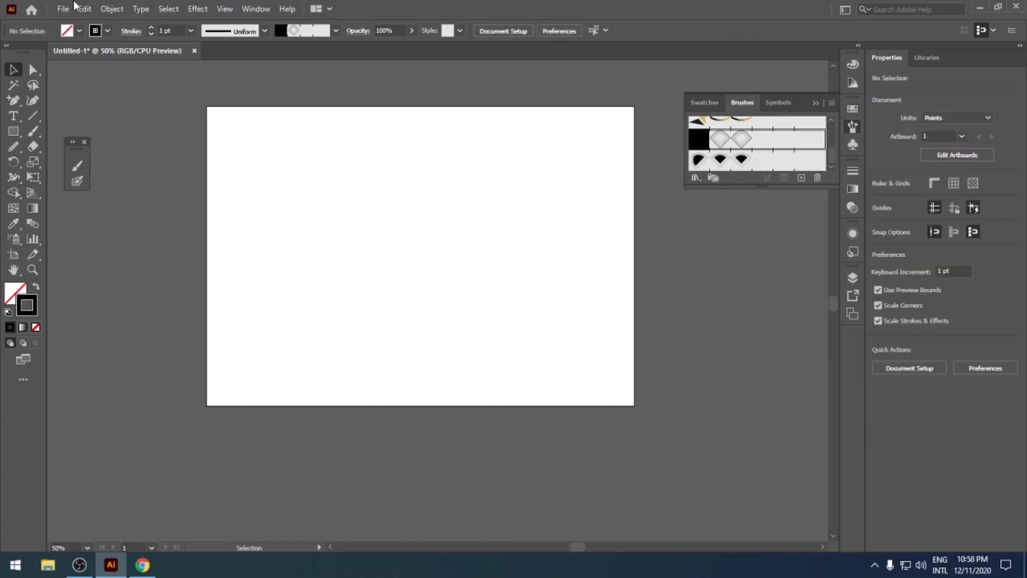
{"action": "left_click", "coordinate": [20, 135]}
{"action": "left_click", "coordinate": [21, 136]}
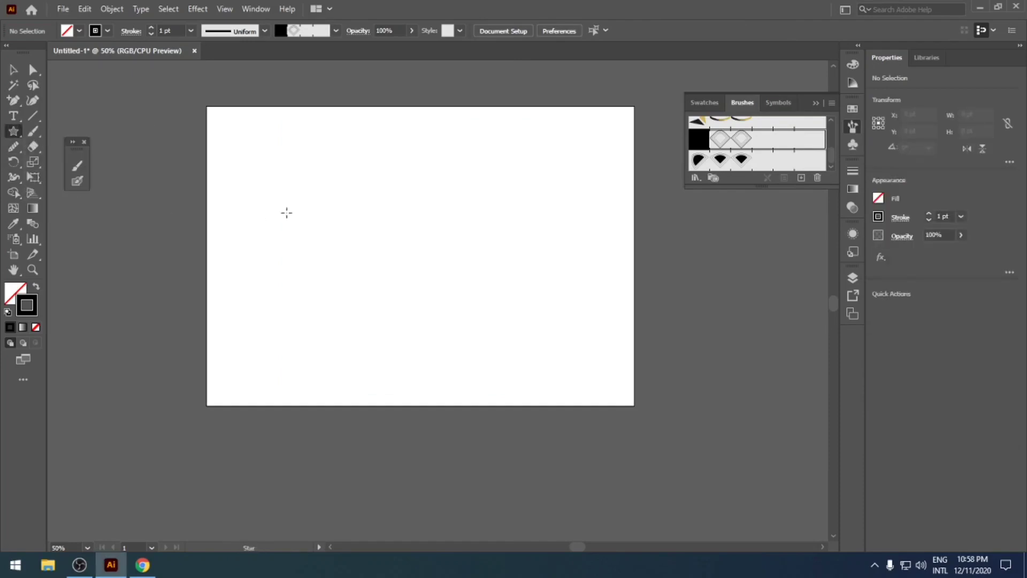
{"action": "left_click_drag", "start_coordinate": [451, 239], "coordinate": [417, 227]}
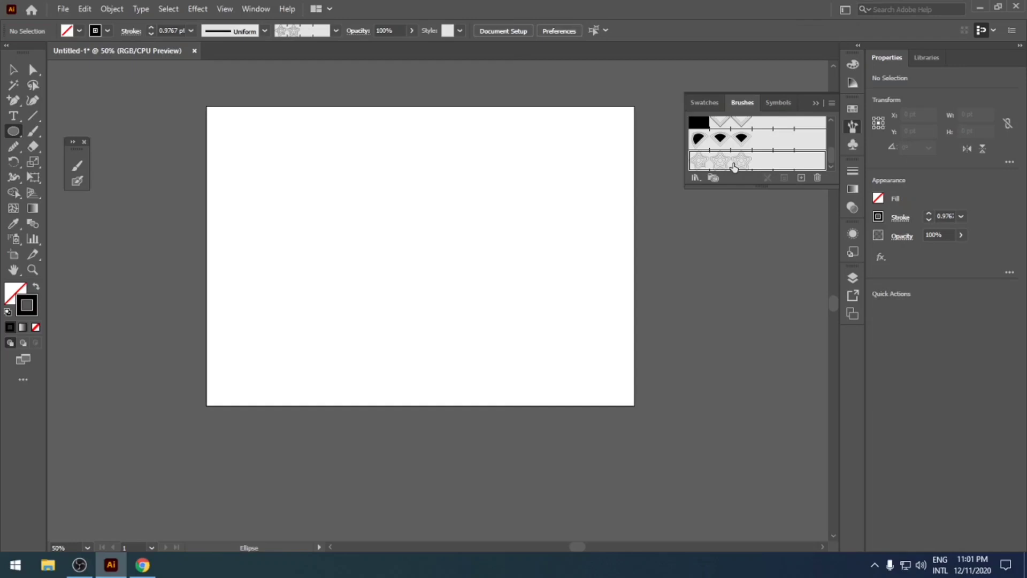
Step: Paint a wavy freehand stroke across the artboard with the Blob Brush, below the upper wavy line, using the 3 pt. Round brush
{"action": "left_click", "coordinate": [78, 181]}
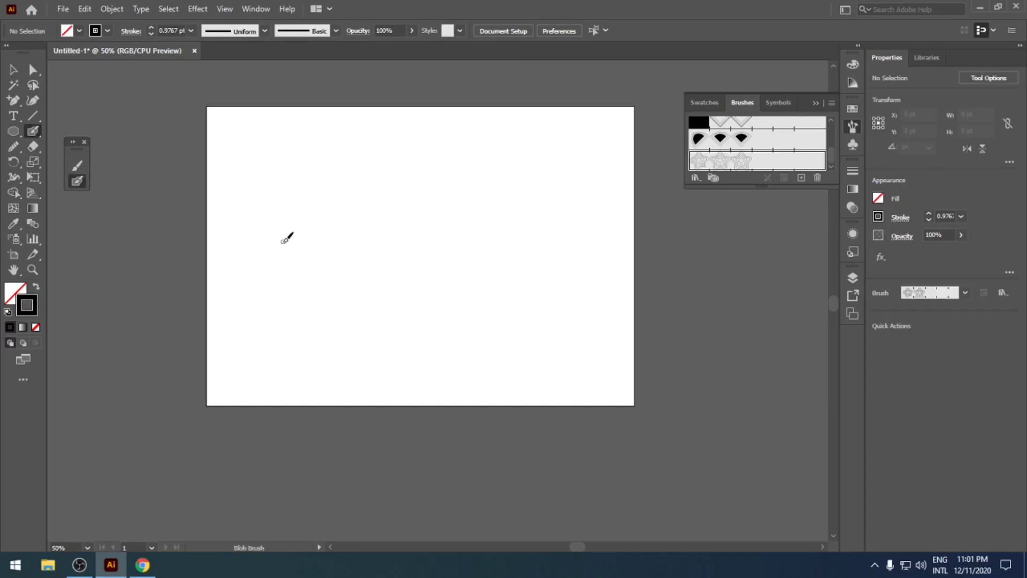
{"action": "mouse_move", "coordinate": [282, 240]}
{"action": "left_mouse_down"}
{"action": "mouse_move", "coordinate": [296, 259]}
{"action": "mouse_move", "coordinate": [326, 261]}
{"action": "mouse_move", "coordinate": [379, 202]}
{"action": "mouse_move", "coordinate": [509, 237]}
{"action": "mouse_move", "coordinate": [562, 201]}
{"action": "left_mouse_up"}
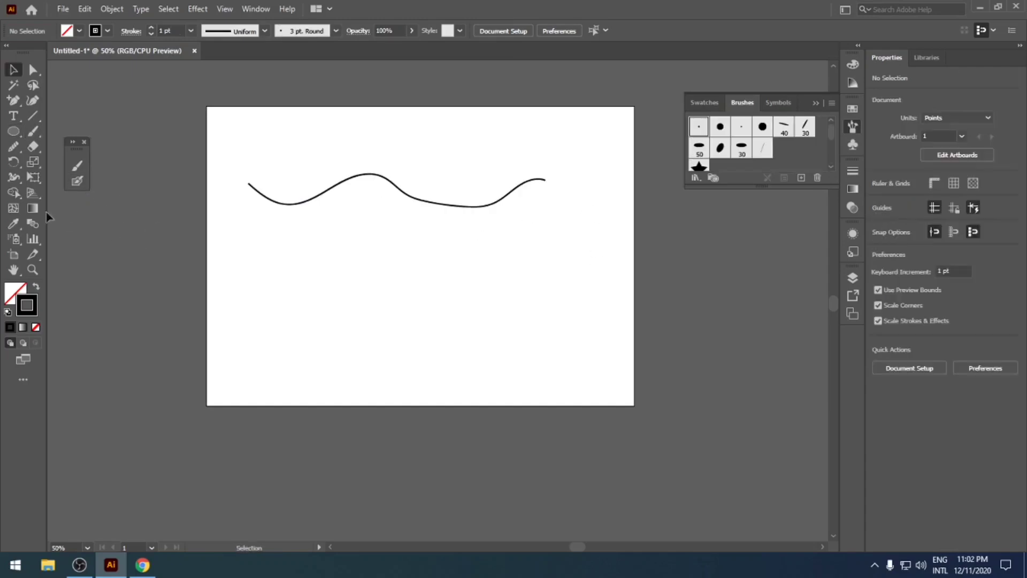
{"action": "left_click", "coordinate": [78, 181]}
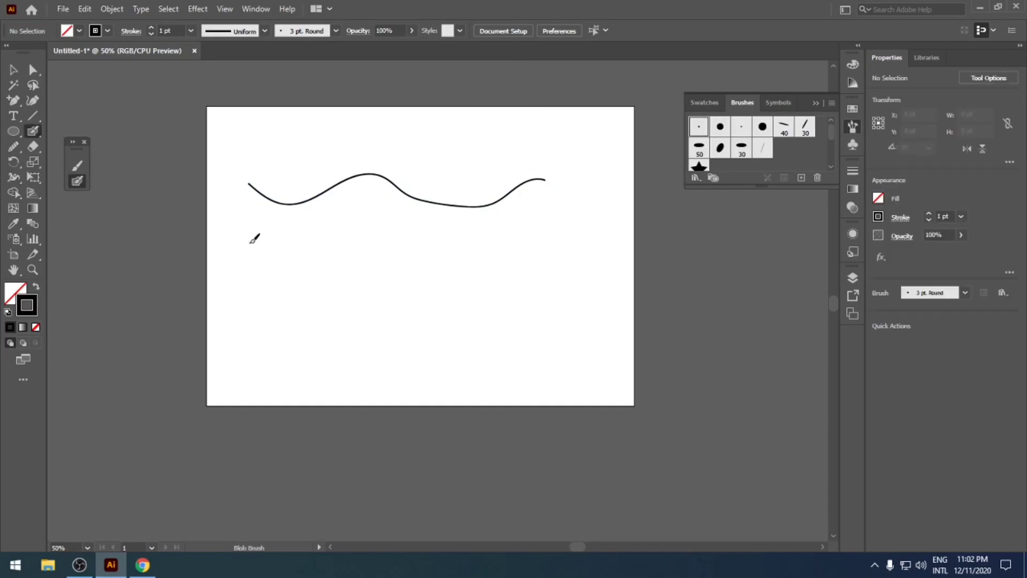
{"action": "mouse_move", "coordinate": [250, 242]}
{"action": "left_mouse_down"}
{"action": "mouse_move", "coordinate": [298, 277]}
{"action": "mouse_move", "coordinate": [351, 265]}
{"action": "mouse_move", "coordinate": [371, 245]}
{"action": "mouse_move", "coordinate": [487, 267]}
{"action": "mouse_move", "coordinate": [551, 247]}
{"action": "left_mouse_up"}
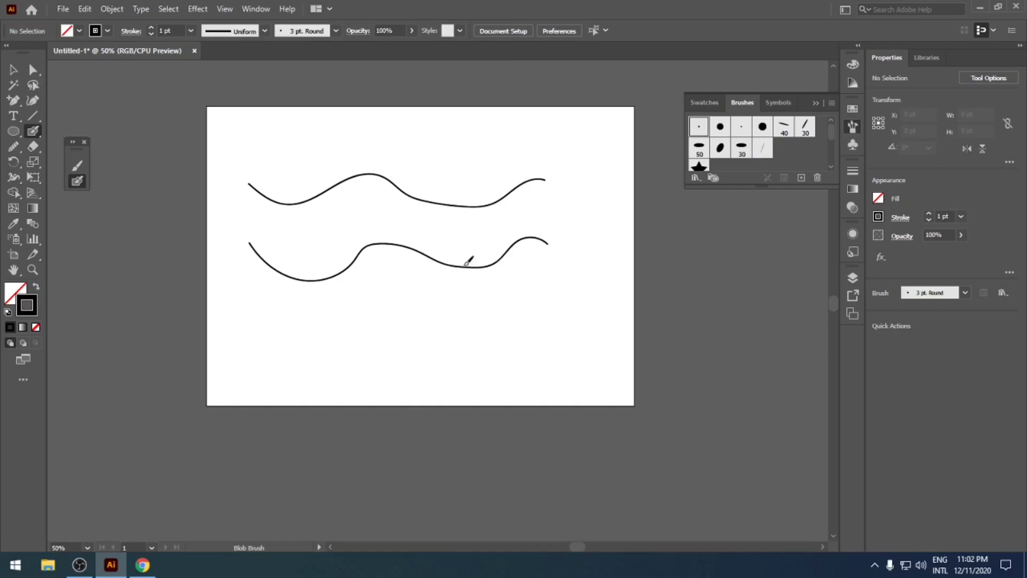
Step: Select the upper Paintbrush line and the lower Blob Brush line in turn to compare their fill and stroke attributes
{"action": "key", "text": "v"}
{"action": "left_click", "coordinate": [440, 204]}
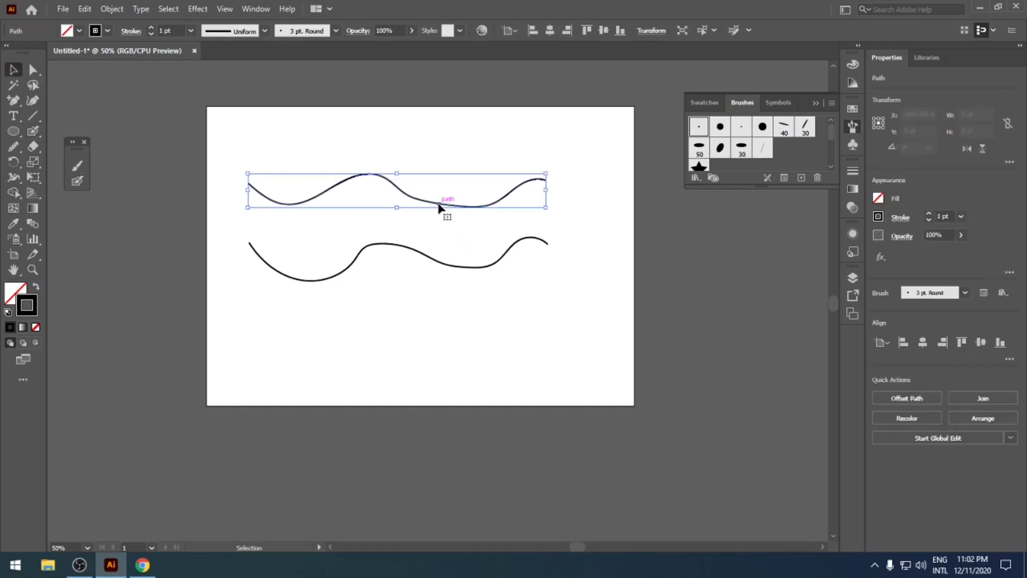
{"action": "left_click", "coordinate": [438, 263]}
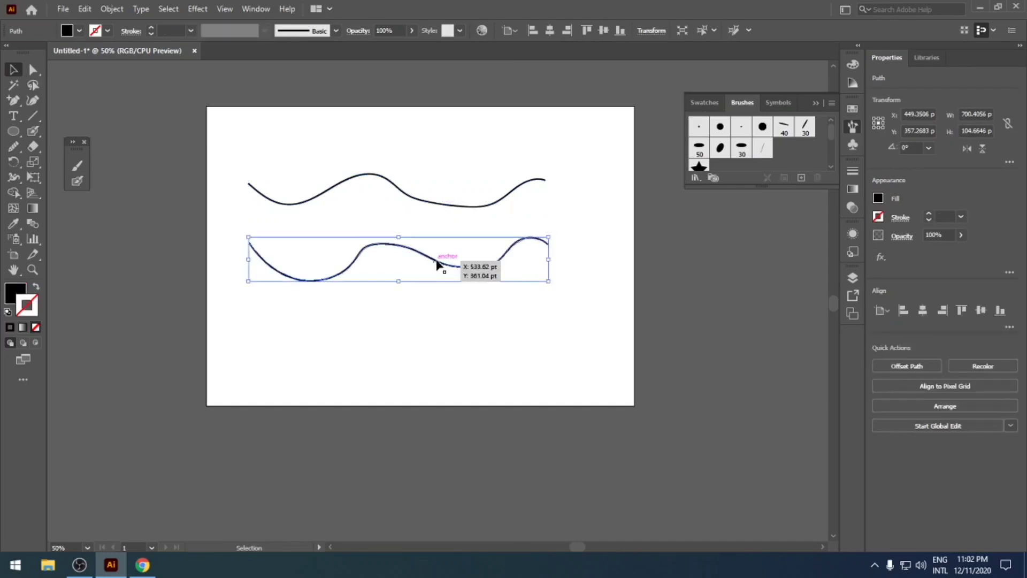
{"action": "left_click", "coordinate": [21, 291]}
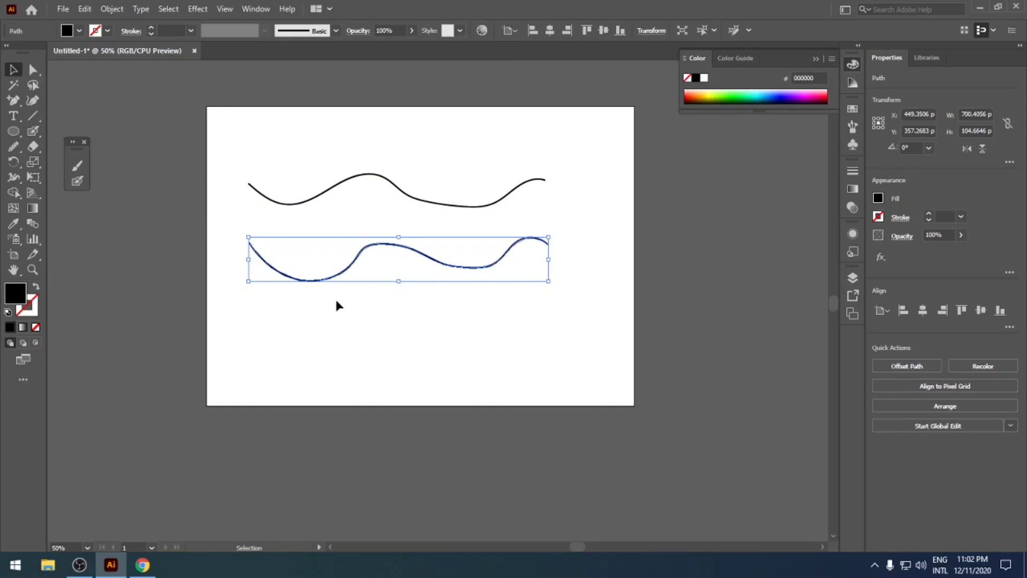
{"action": "left_click", "coordinate": [351, 180]}
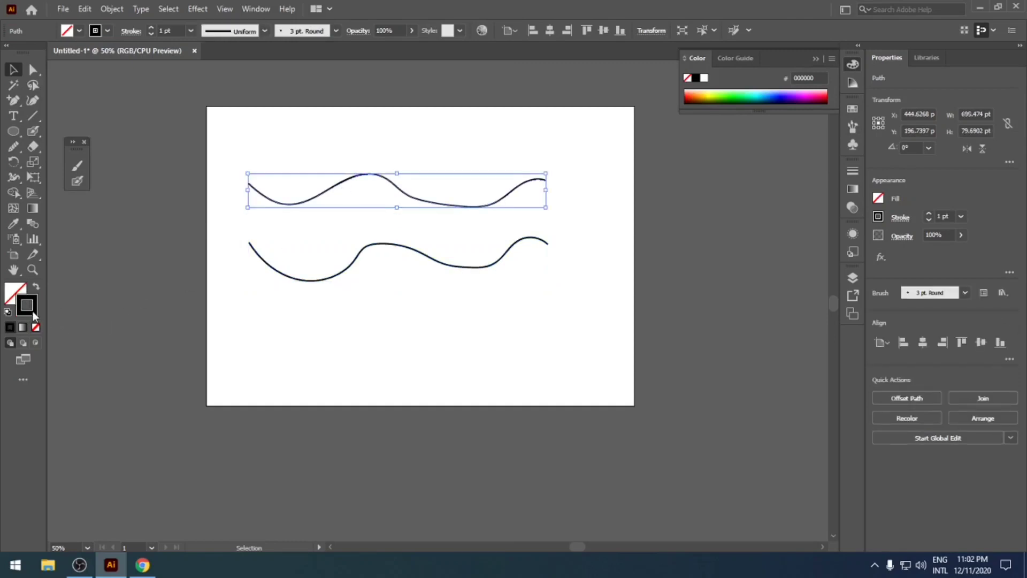
{"action": "left_click", "coordinate": [287, 277]}
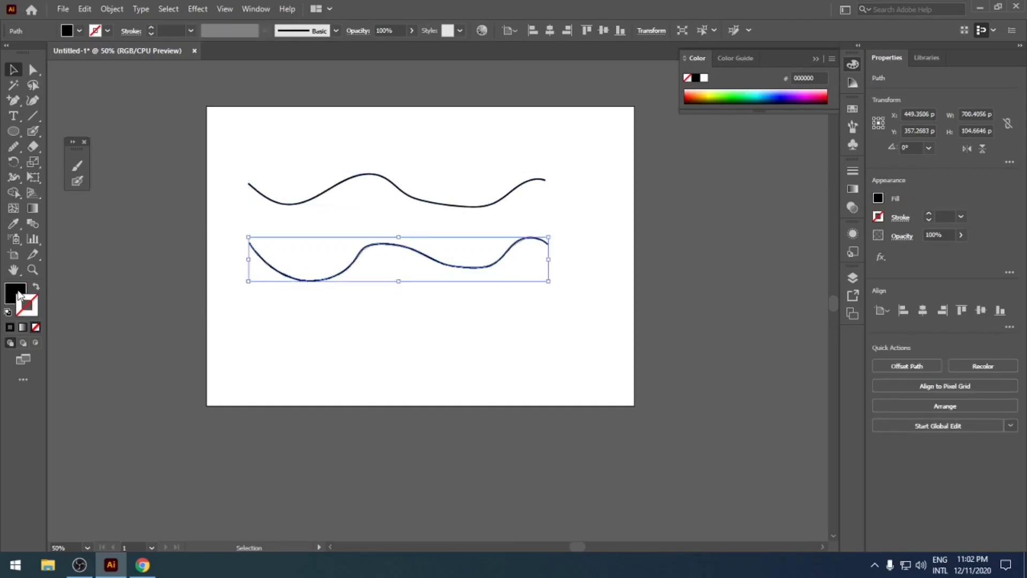
{"action": "key", "text": "shift+x"}
Step: Compare the path structure of both wavy lines up close in Outline view, and return to Preview
{"action": "key", "text": "ctrl+y"}
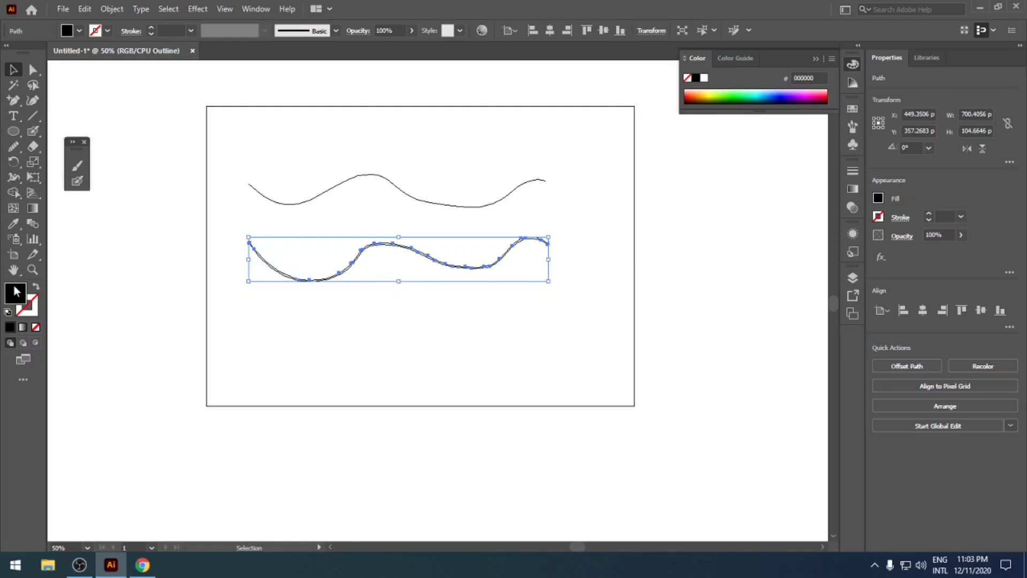
{"action": "left_click", "coordinate": [307, 359]}
{"action": "scroll", "coordinate": [335, 323], "scroll_direction": "up", "scroll_amount": 3}
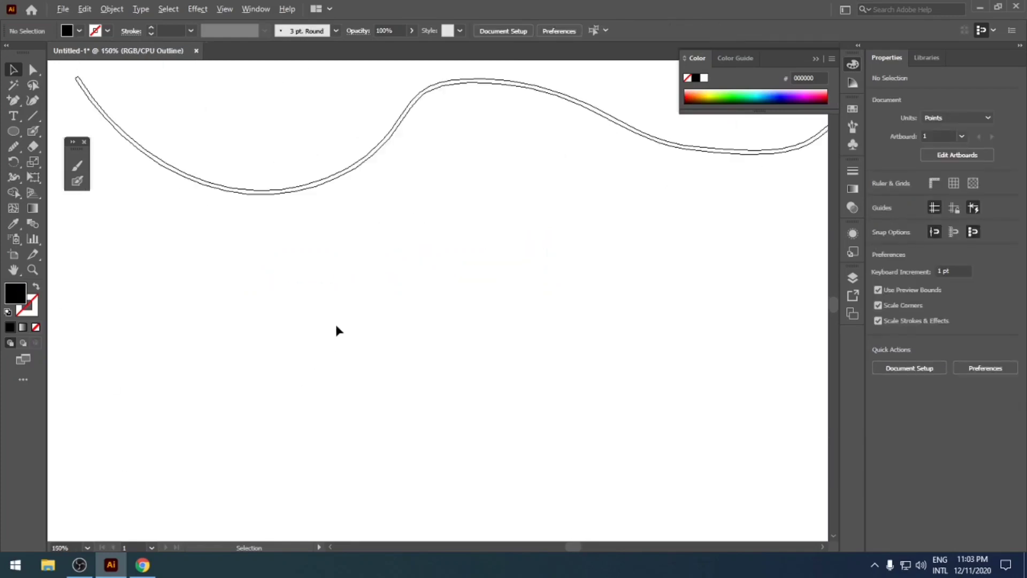
{"action": "scroll", "coordinate": [337, 326], "scroll_direction": "up", "scroll_amount": 1}
{"action": "scroll", "coordinate": [380, 197], "scroll_direction": "up", "scroll_amount": 5}
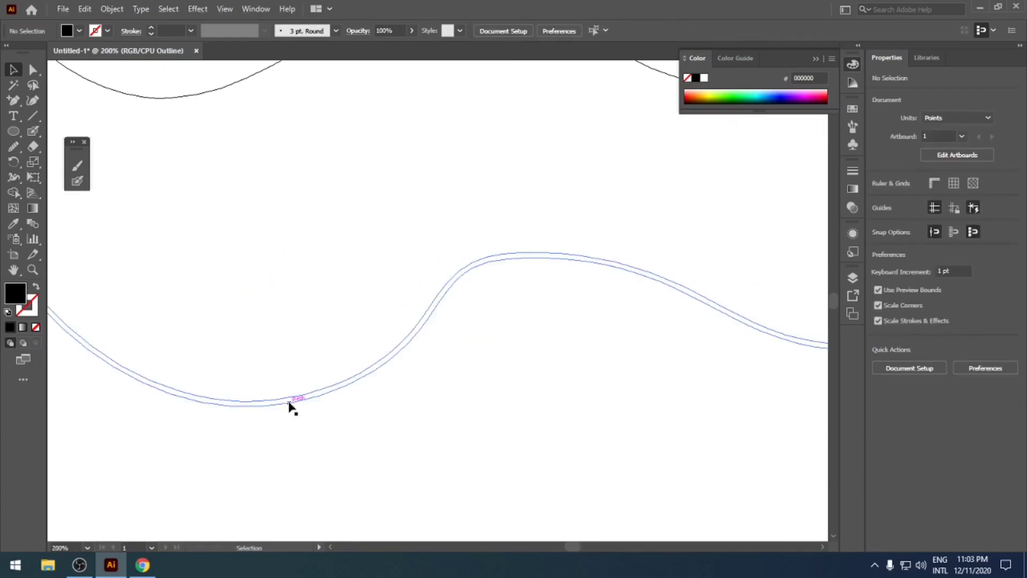
{"action": "left_click_drag", "start_coordinate": [275, 231], "coordinate": [524, 427]}
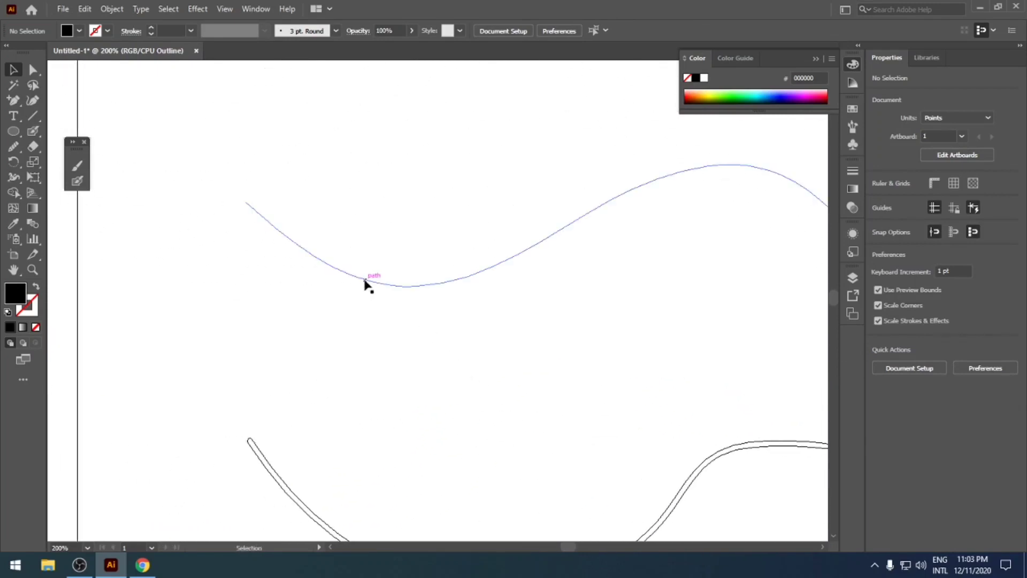
{"action": "left_click", "coordinate": [267, 461]}
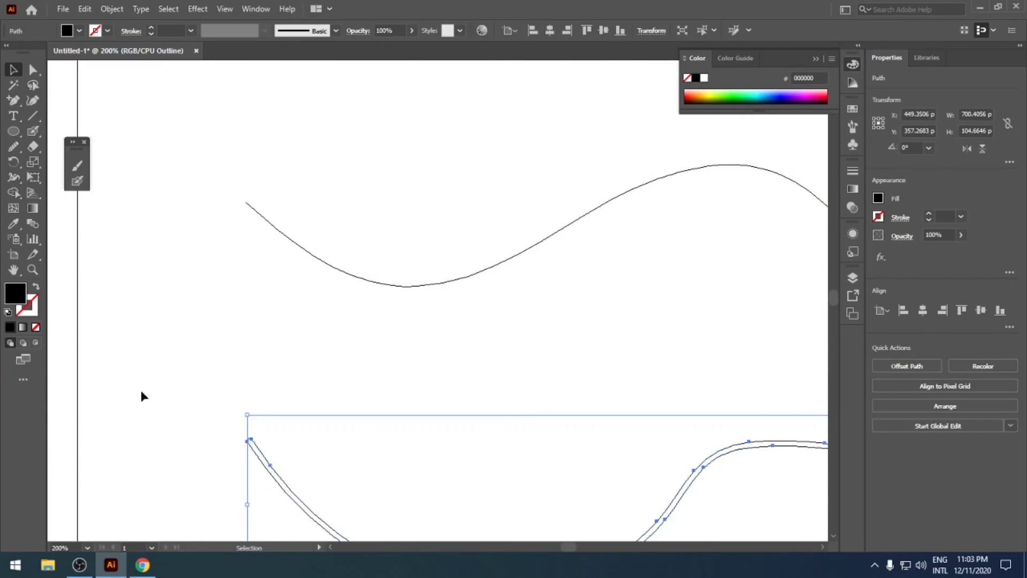
{"action": "left_click", "coordinate": [319, 252]}
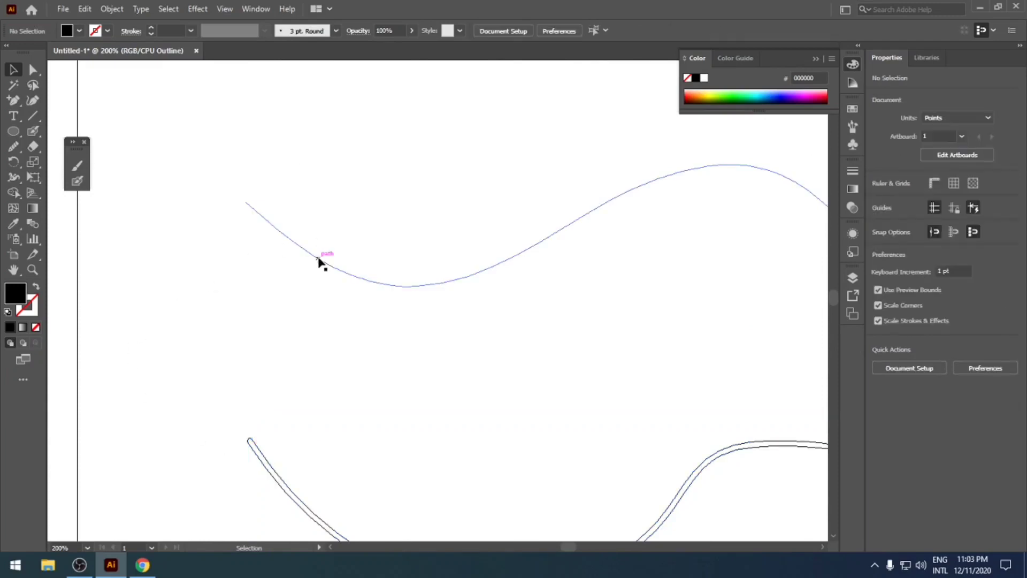
{"action": "key", "text": "ctrl+0"}
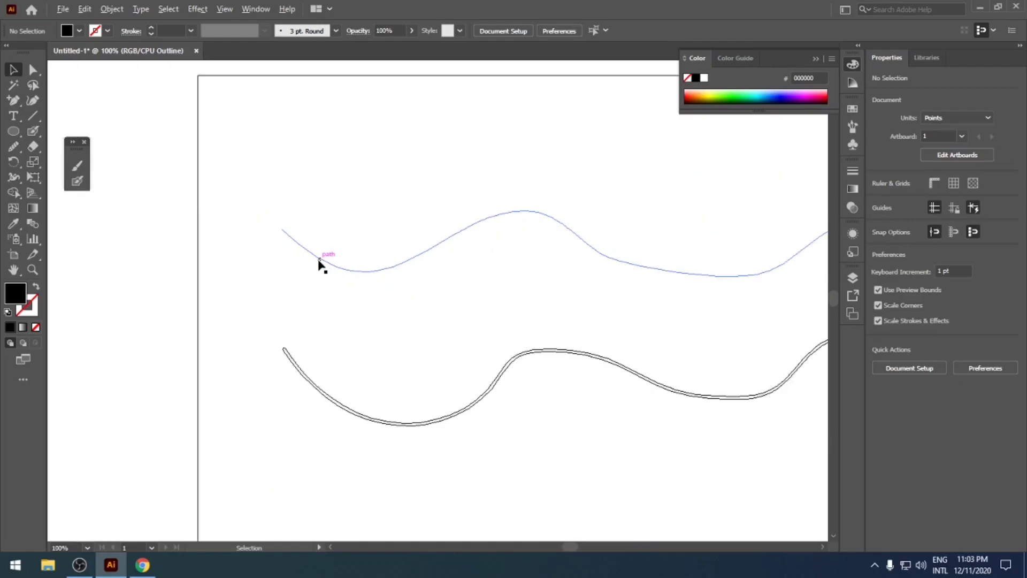
{"action": "key", "text": "ctrl+y"}
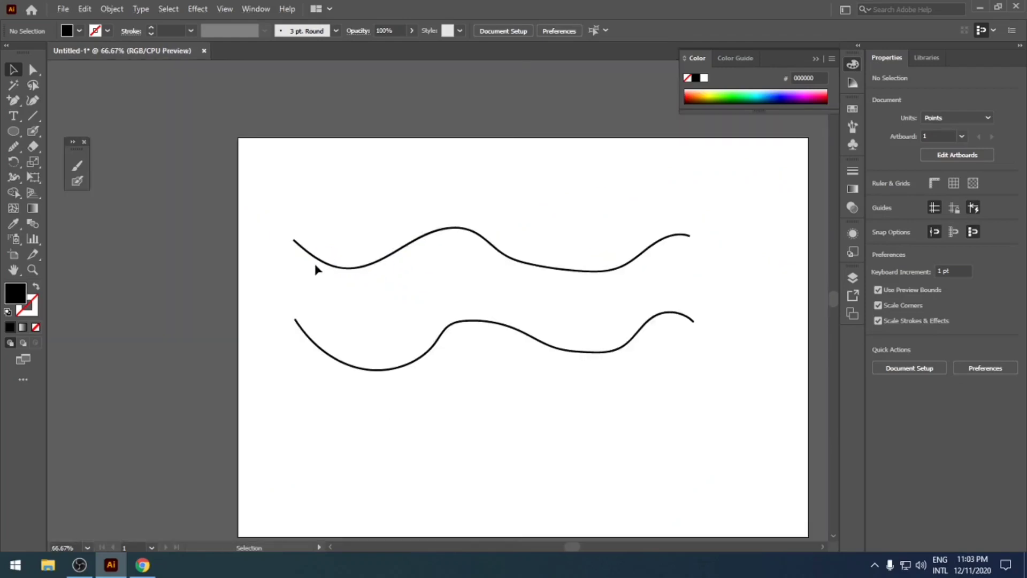
Step: Examine the Blob Brush tool options, including fidelity and default brush size, angle and roundness, and close them without changes
{"action": "left_click_drag", "start_coordinate": [420, 367], "coordinate": [303, 329]}
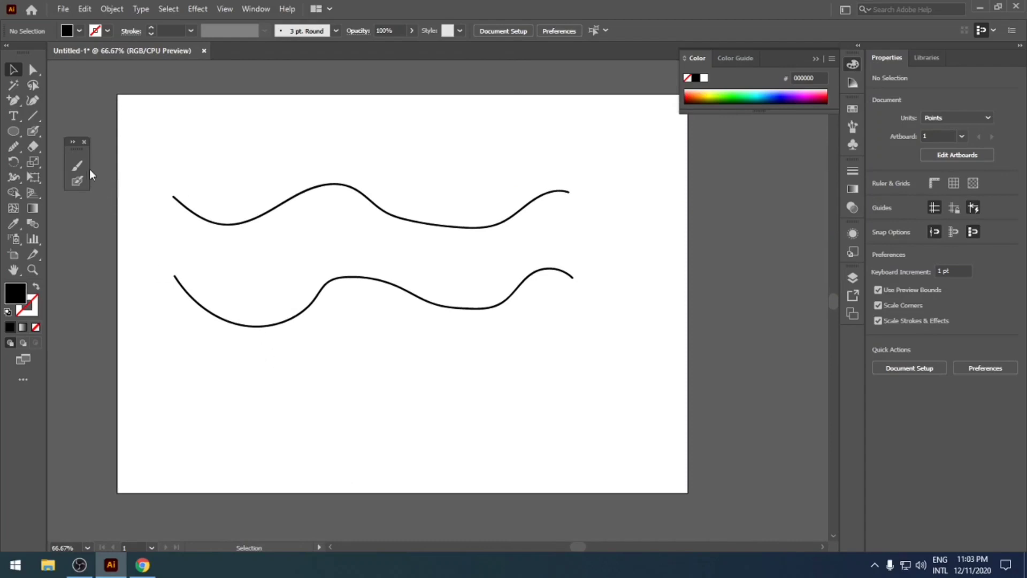
{"action": "double_click", "coordinate": [78, 180]}
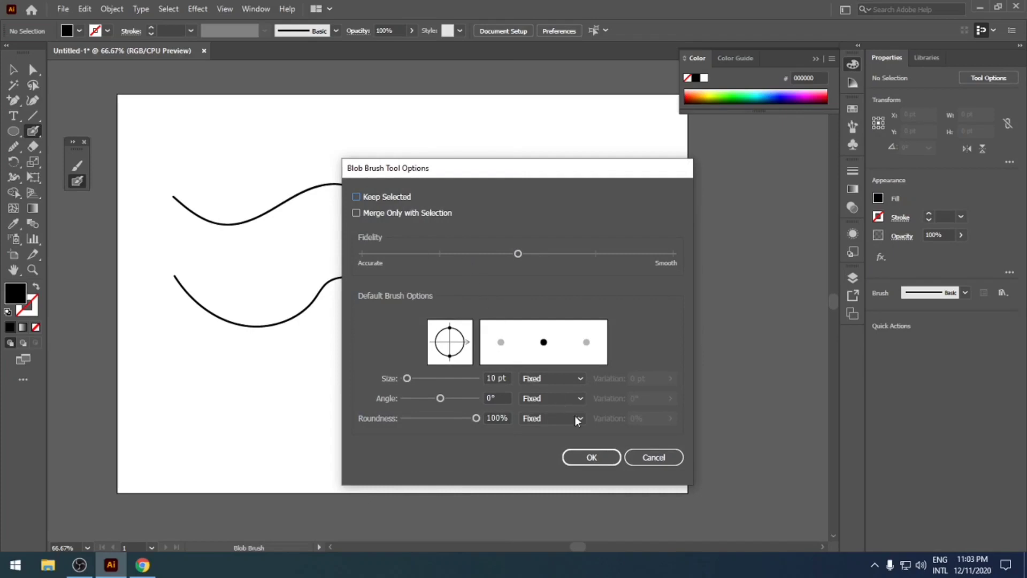
{"action": "left_click", "coordinate": [652, 457]}
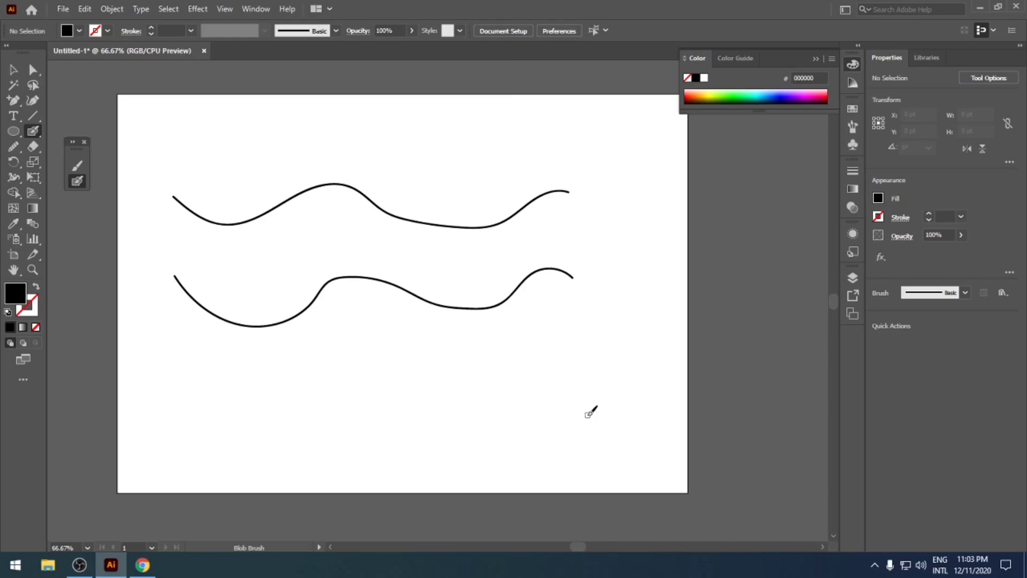
Step: Delete both wavy lines to clear the artboard
{"action": "key", "text": "ctrl+a"}
{"action": "key", "text": "Delete"}
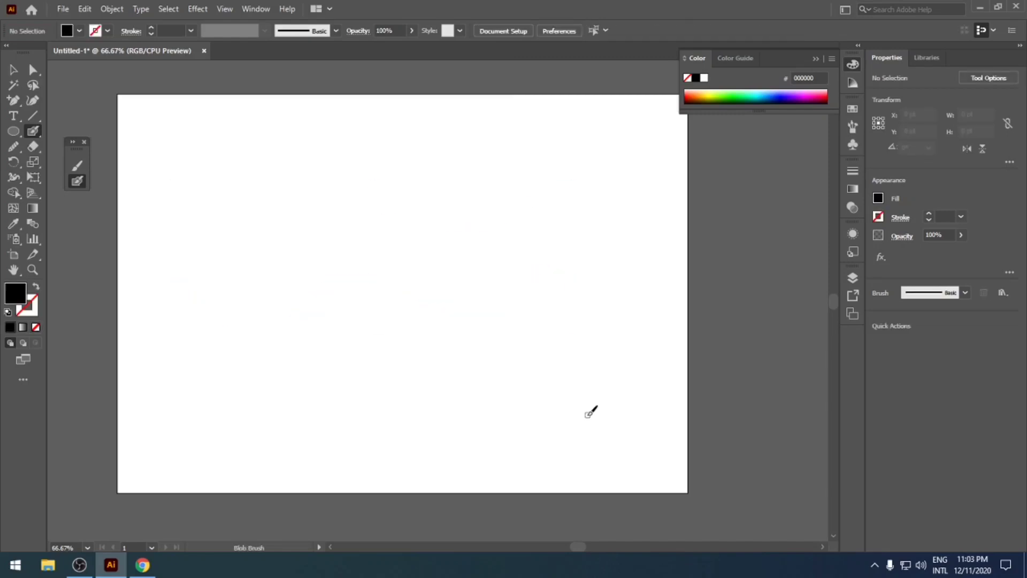